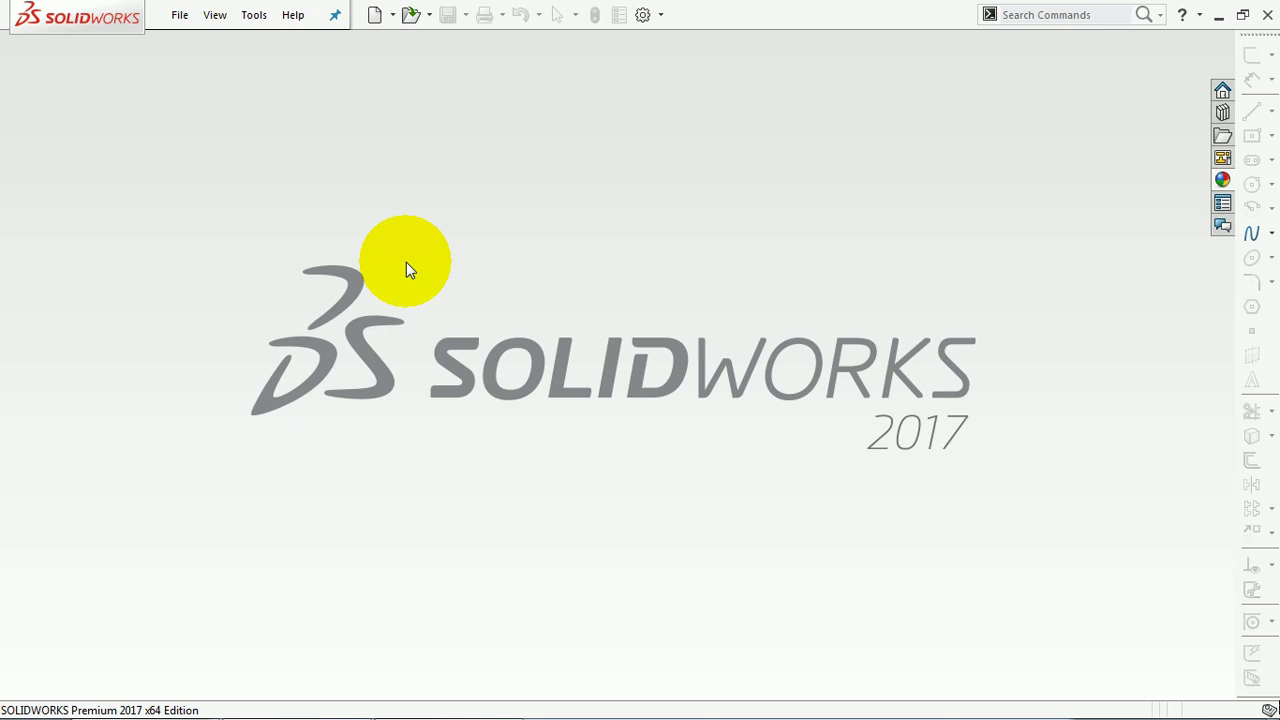
# Step: Create a new blank Part document (Part1)
pyautogui.click(373, 20)
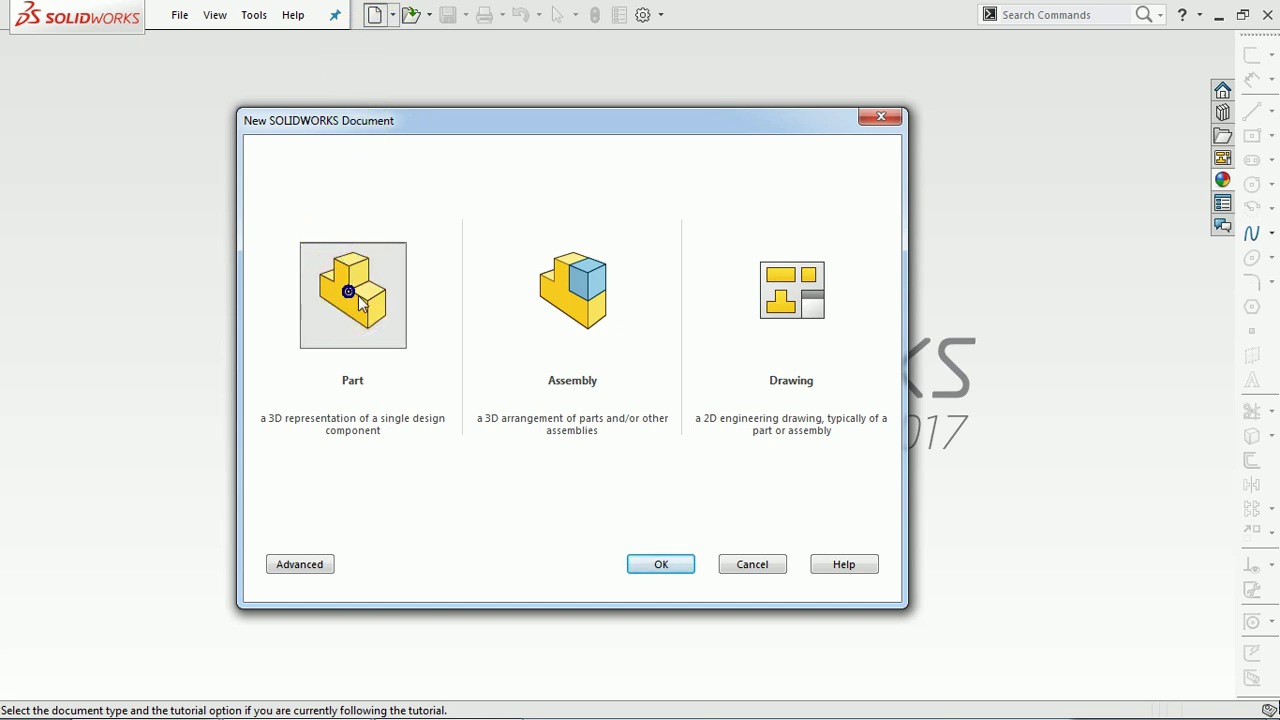
pyautogui.click(634, 563)
pyautogui.click(650, 563)
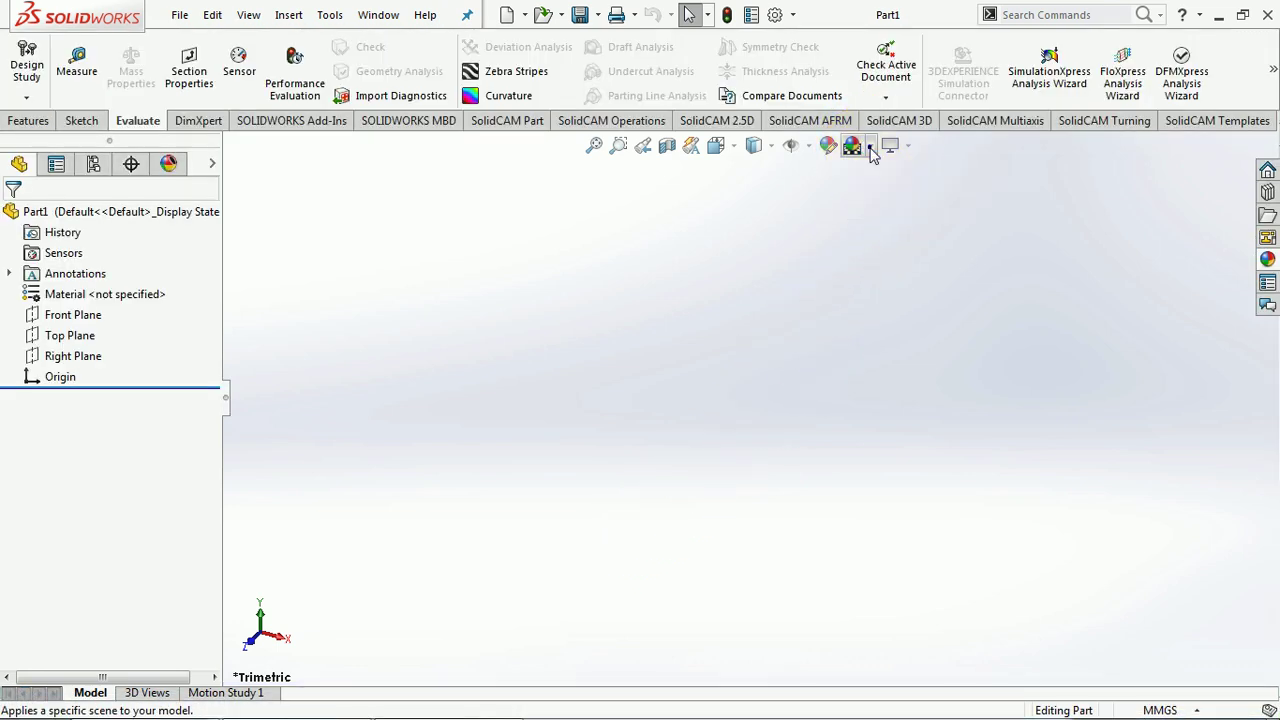
# Step: Apply the Plain White scene and the Shaded With Edges display style
pyautogui.click(869, 147)
pyautogui.click(878, 194)
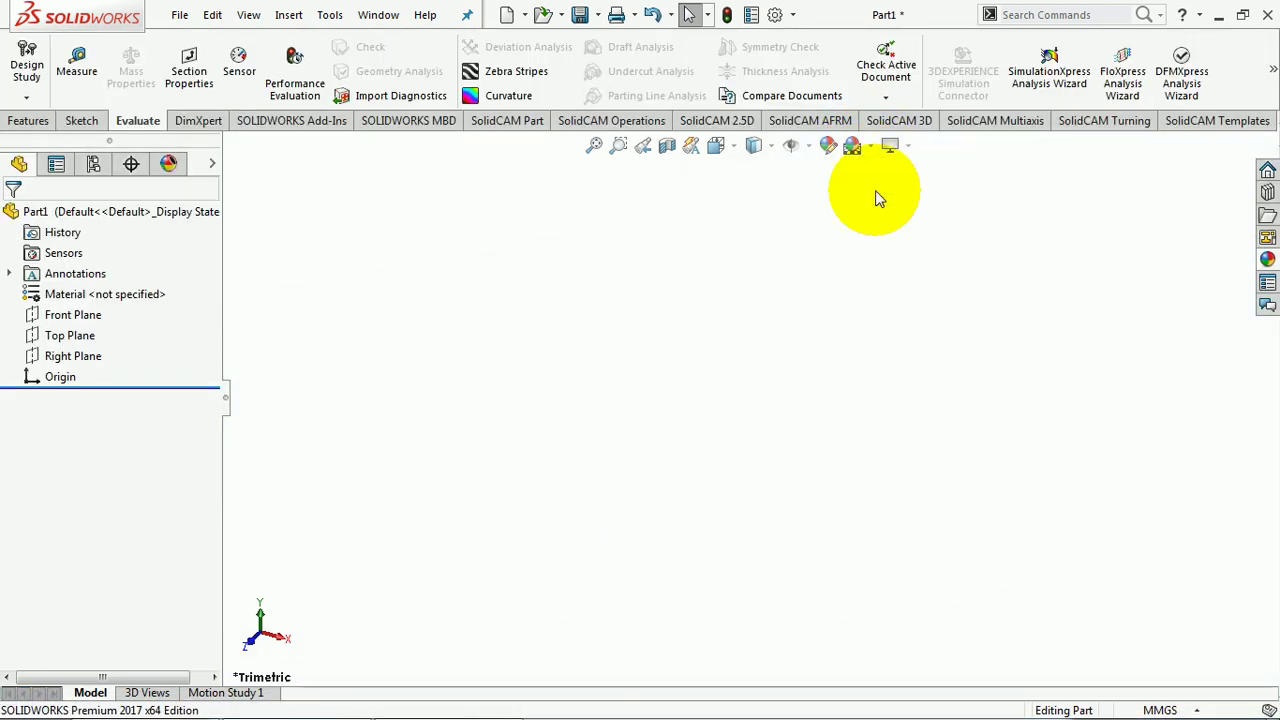
pyautogui.click(773, 147)
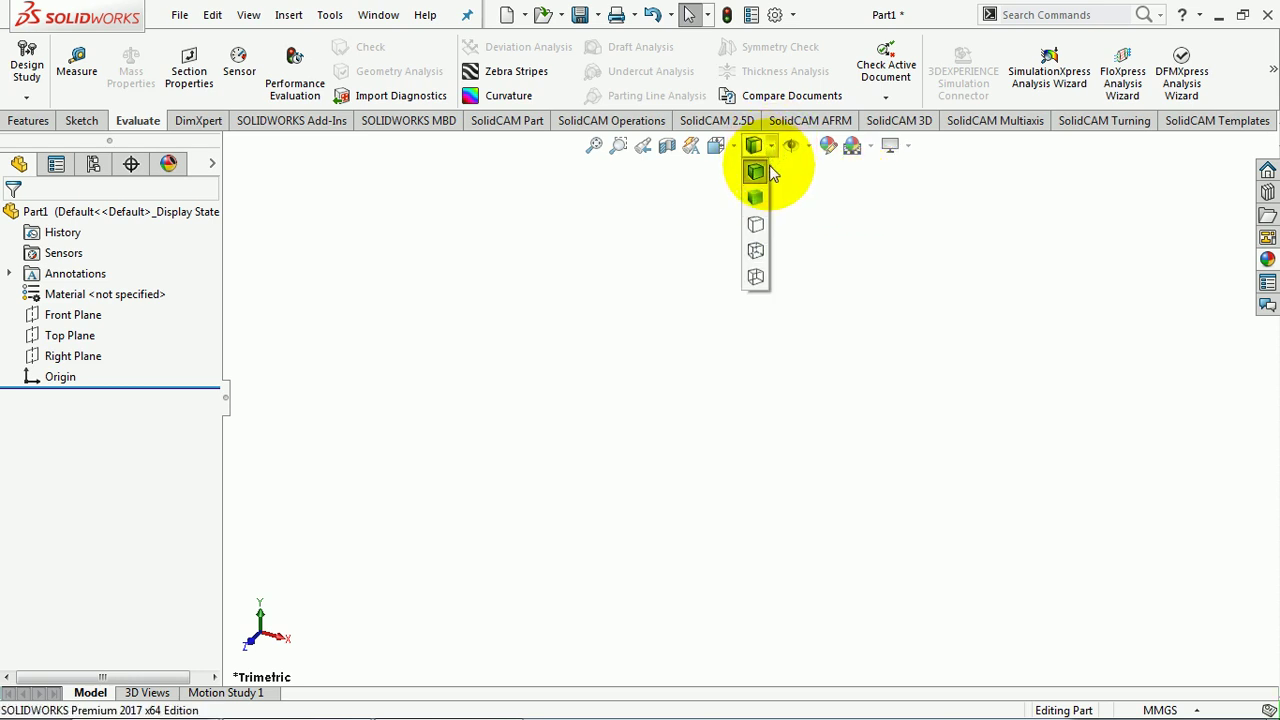
pyautogui.click(764, 175)
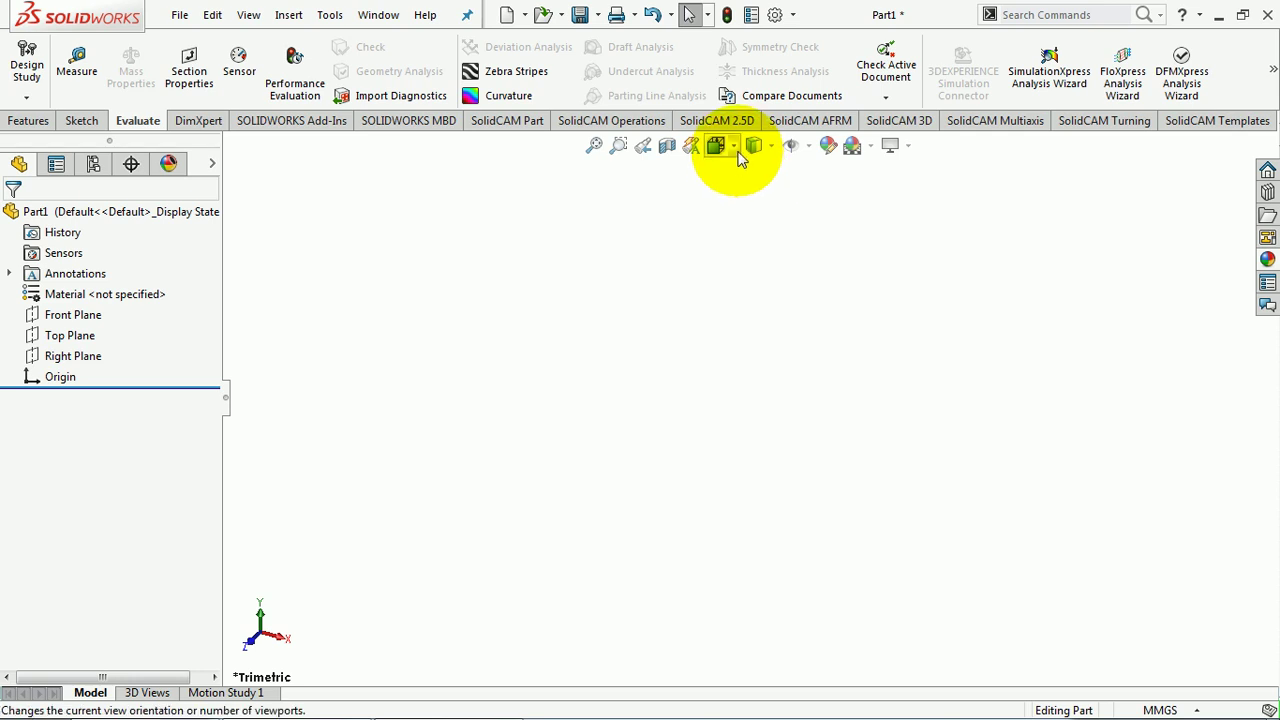
# Step: Switch the view to Isometric, then bring up the Tools menu
pyautogui.click(737, 150)
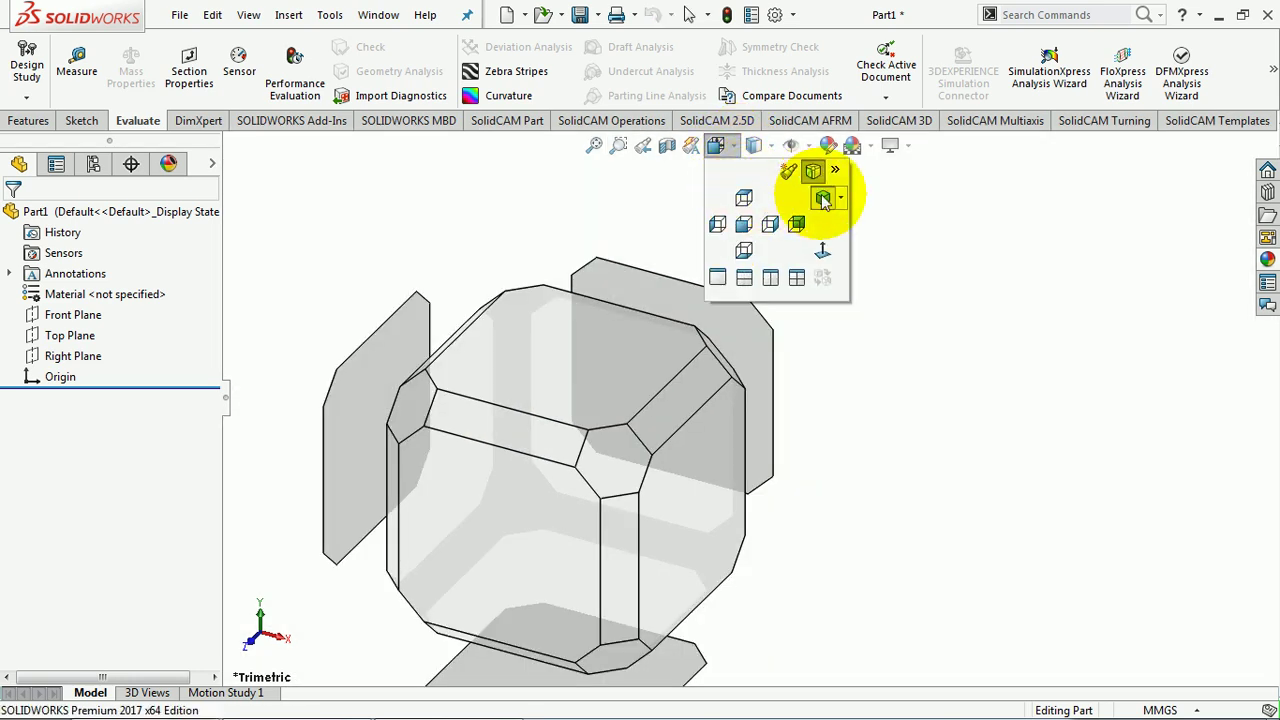
pyautogui.click(822, 199)
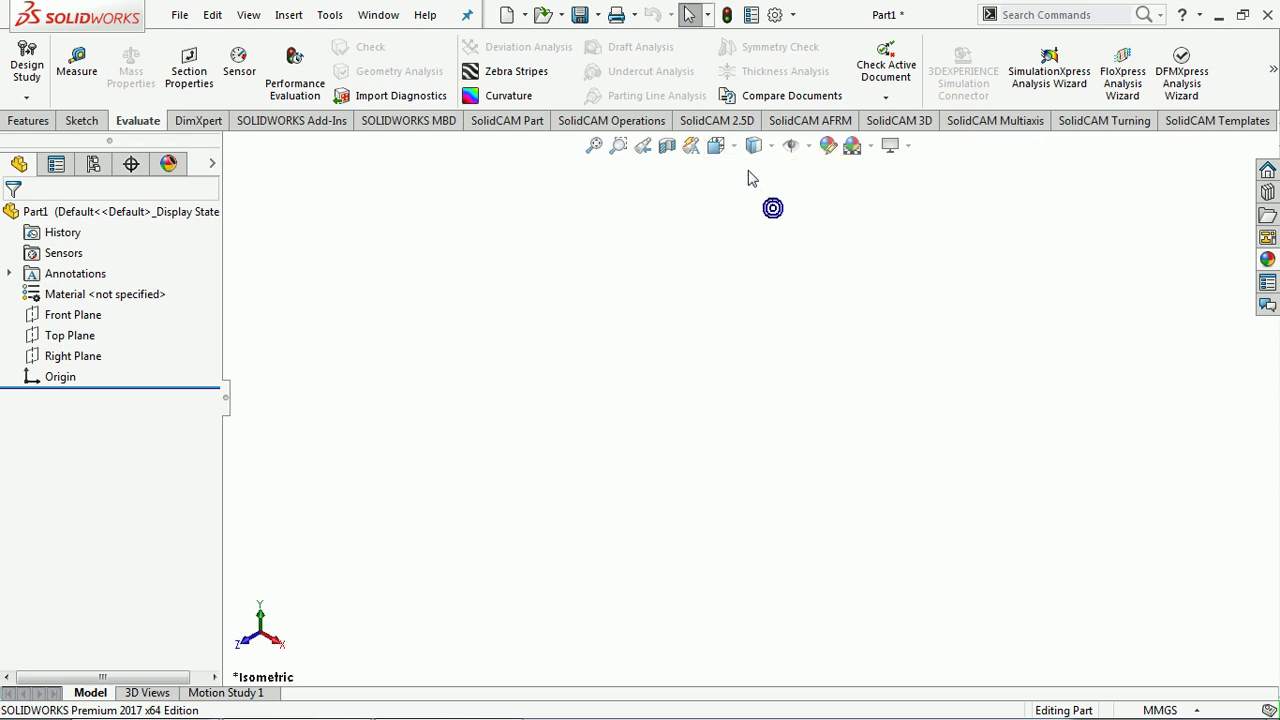
pyautogui.click(734, 149)
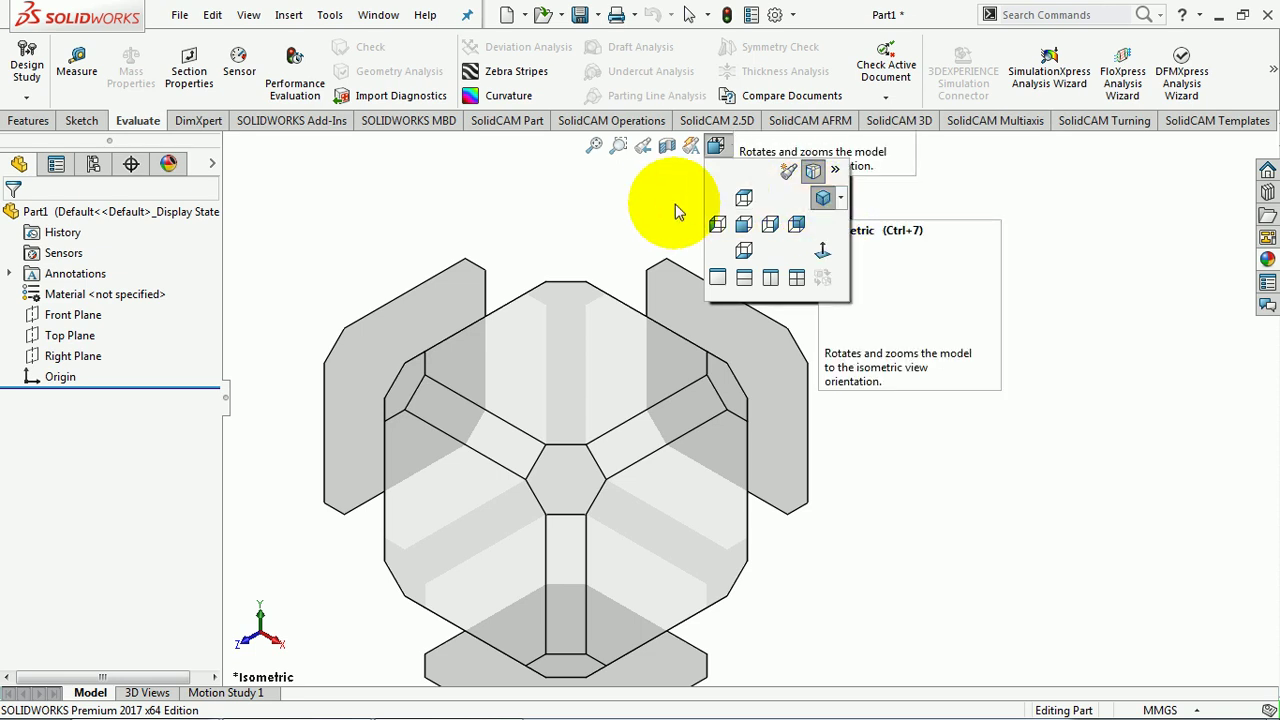
pyautogui.click(340, 22)
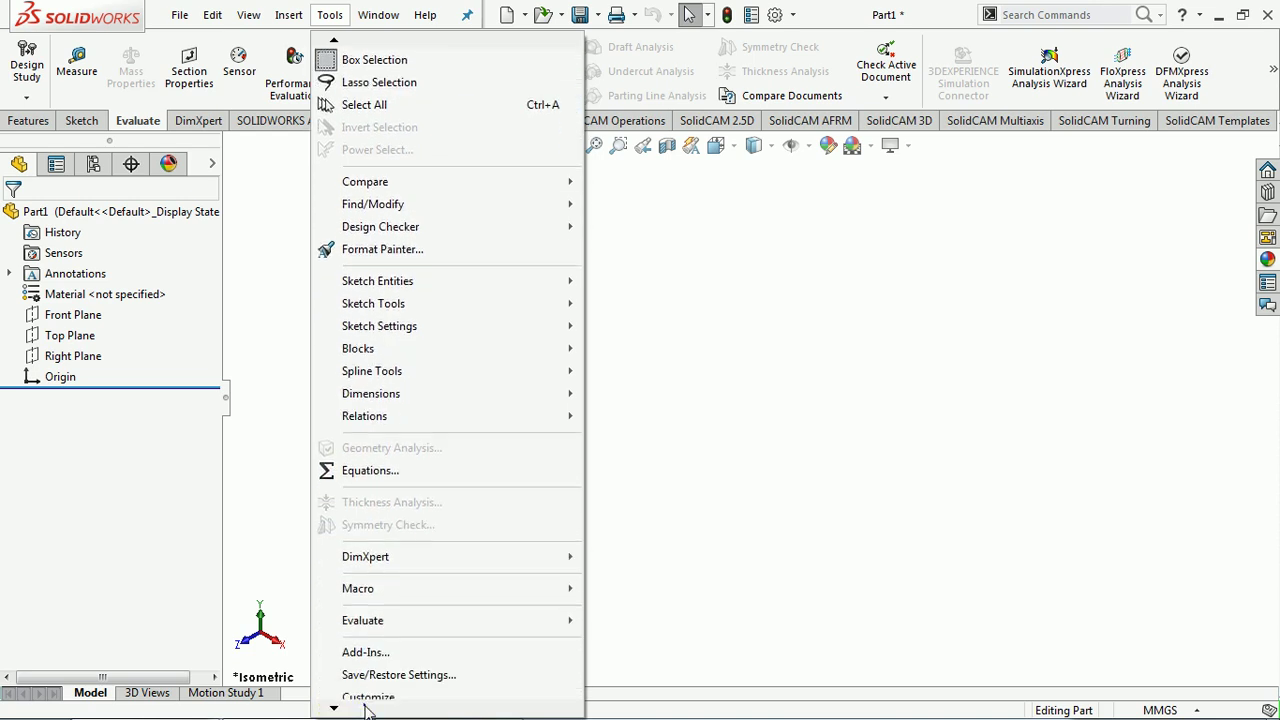
pyautogui.moveTo(334, 707)
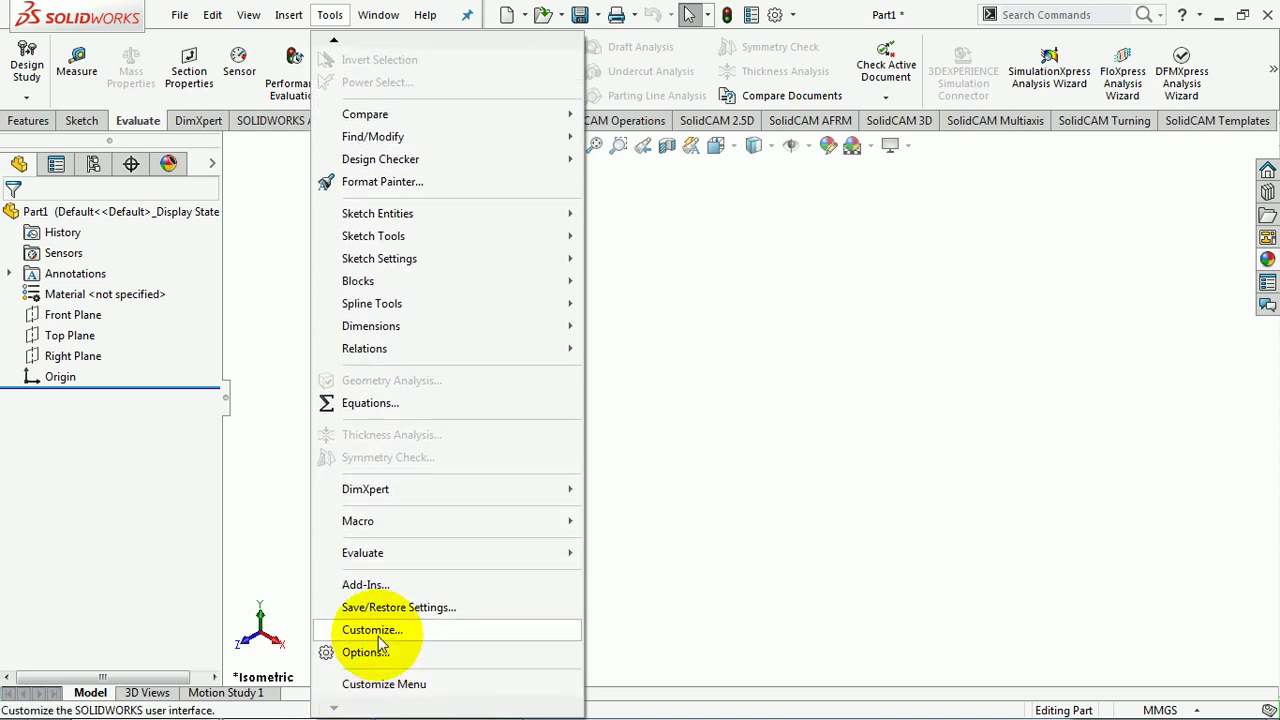
# Step: In Customize > Keyboard, search 'meas' to check the Measure shortcut (Q)
pyautogui.click(378, 630)
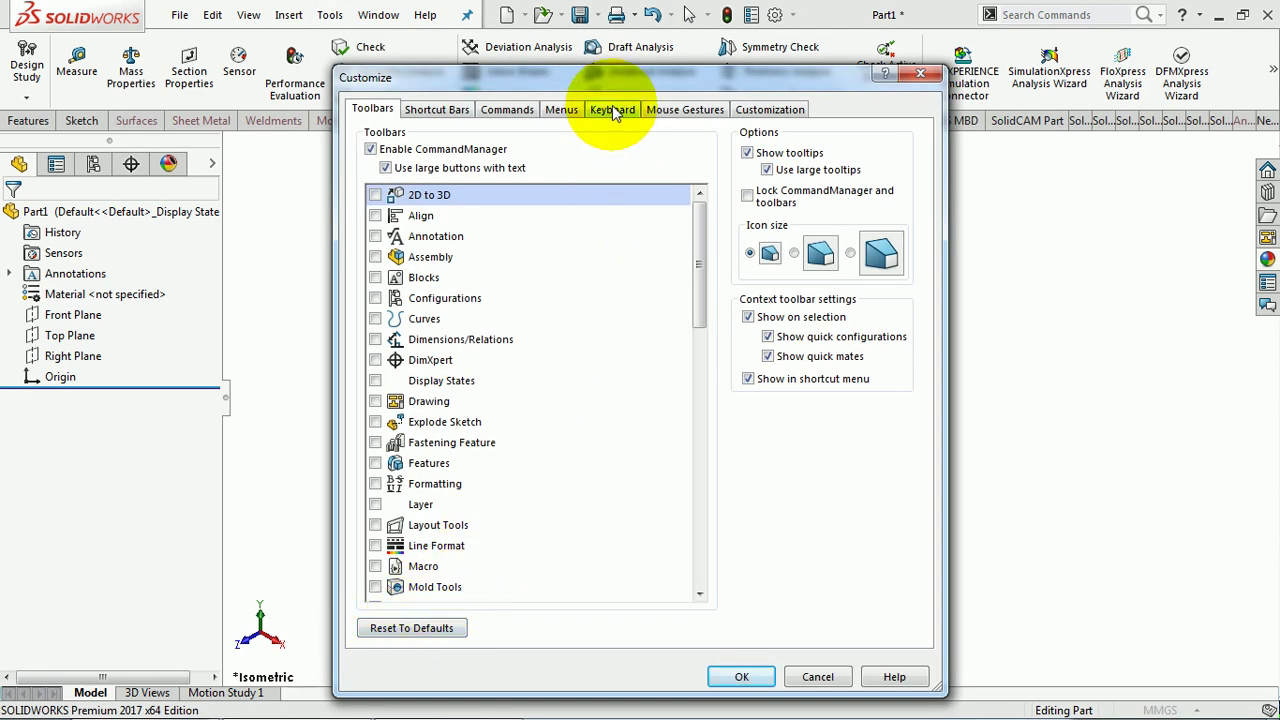
pyautogui.click(613, 110)
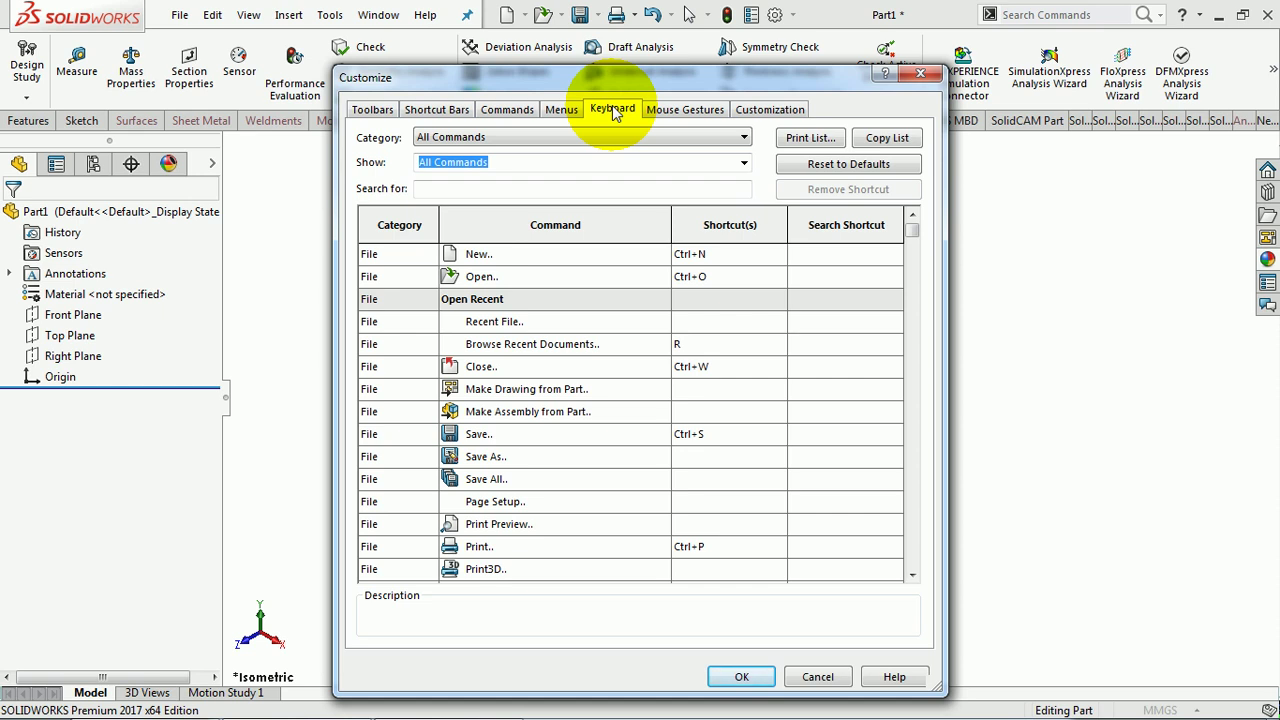
pyautogui.click(573, 190)
pyautogui.write('mea')
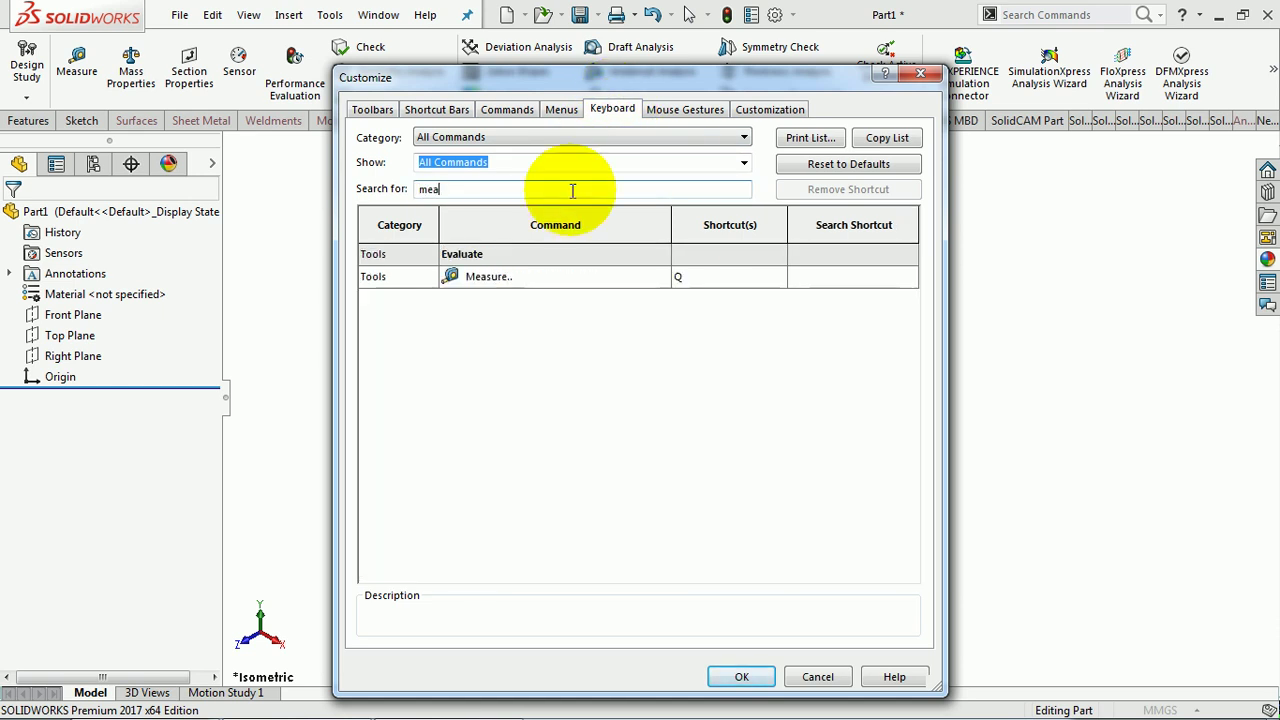
pyautogui.write('s')
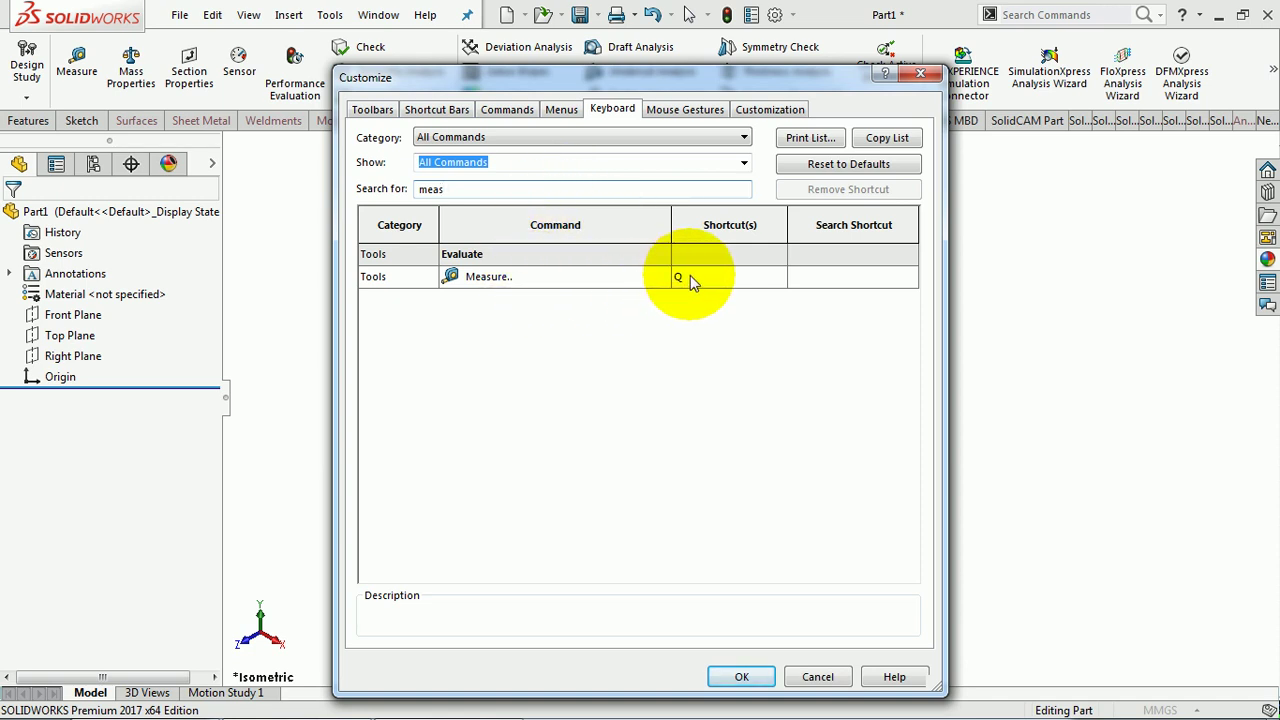
pyautogui.click(690, 276)
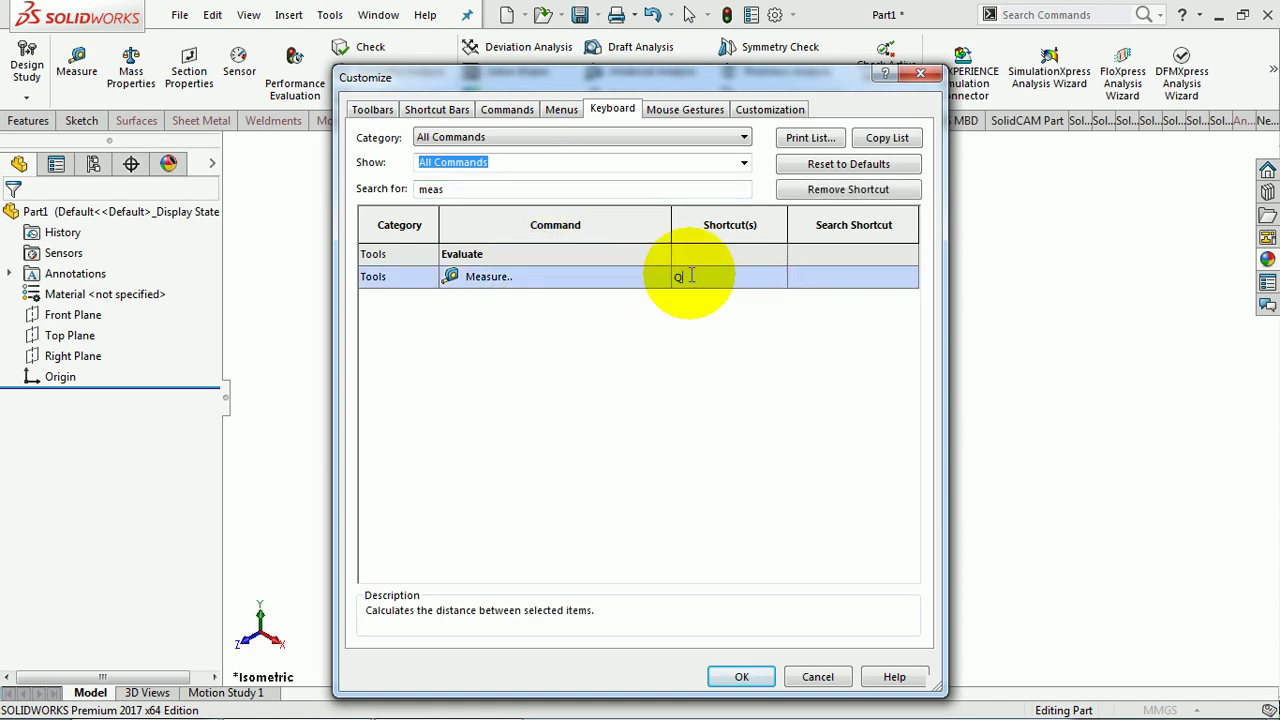
pyautogui.click(560, 190)
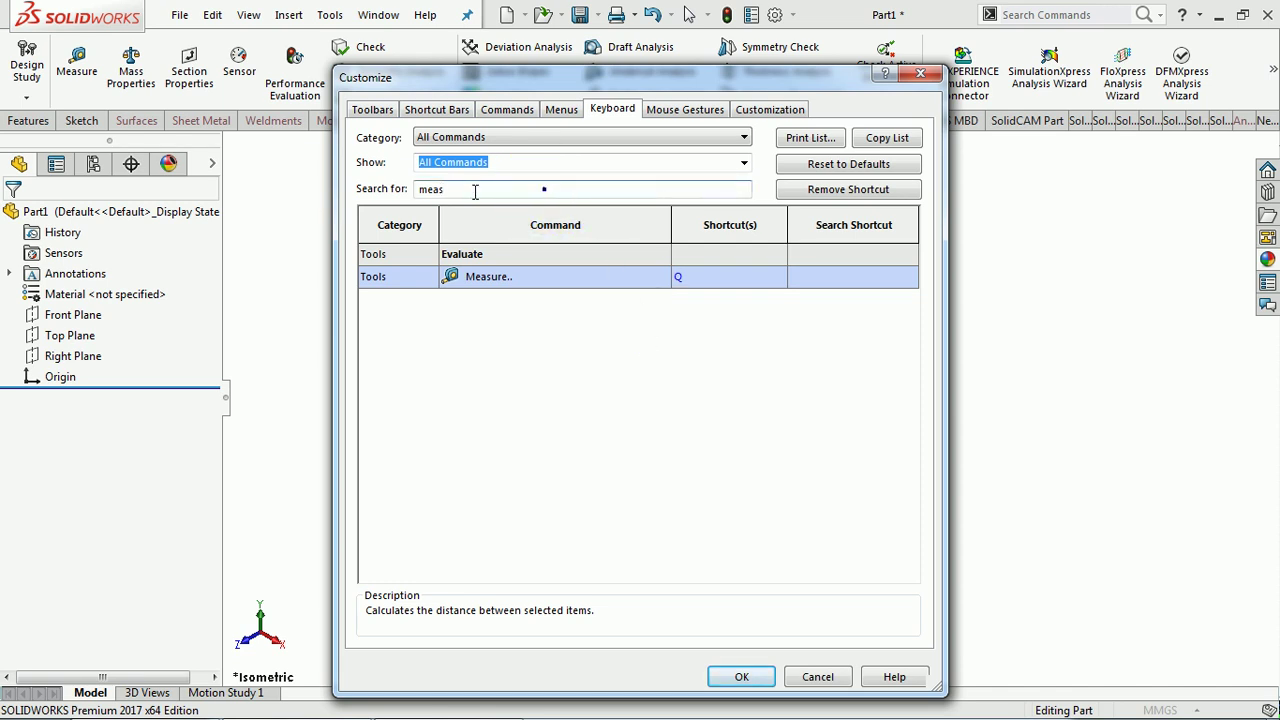
# Step: Search 'norm' to check the Normal To shortcut (W), then close Customize with OK
pyautogui.moveTo(475, 192); pyautogui.dragTo(409, 188)
pyautogui.write('n')
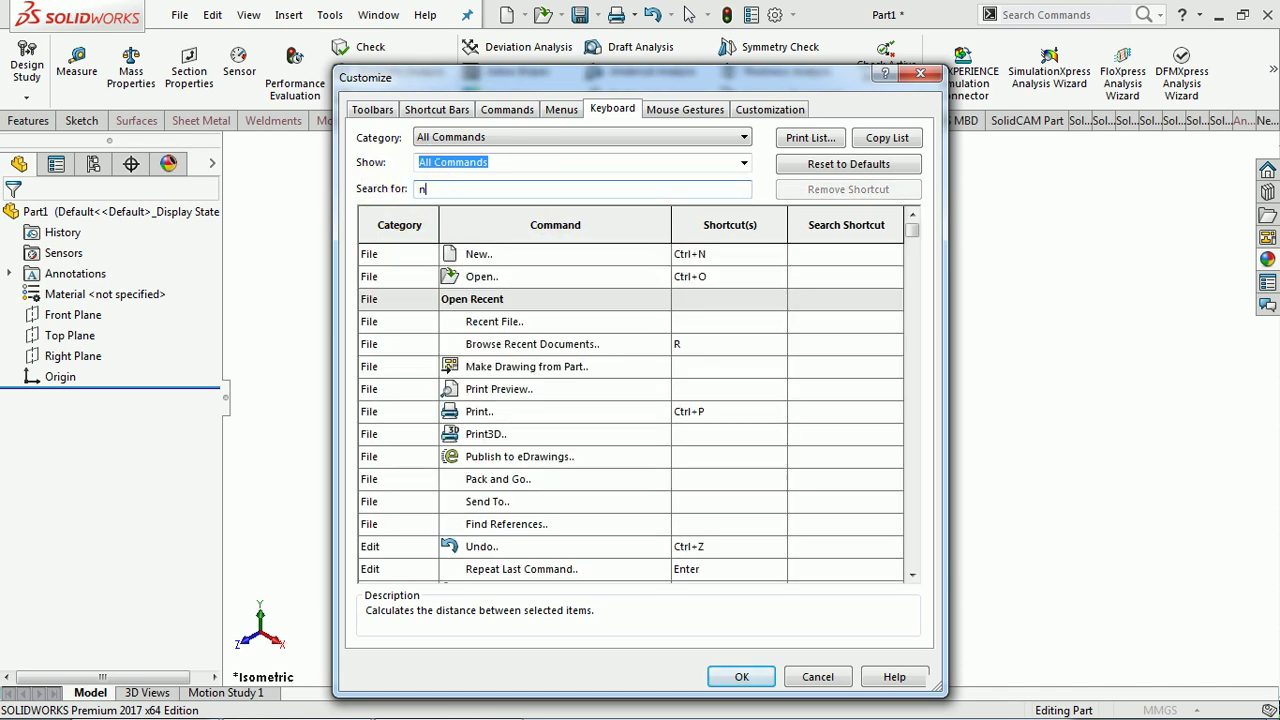
pyautogui.write('orma')
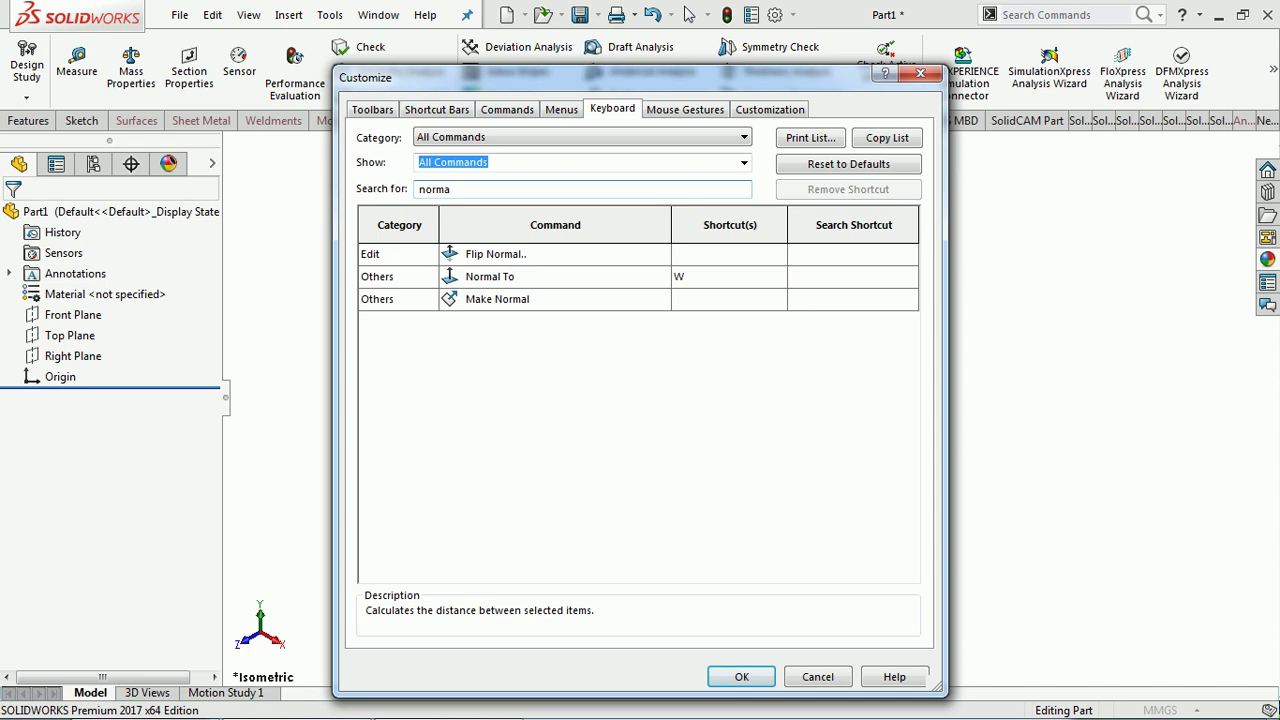
pyautogui.click(720, 276)
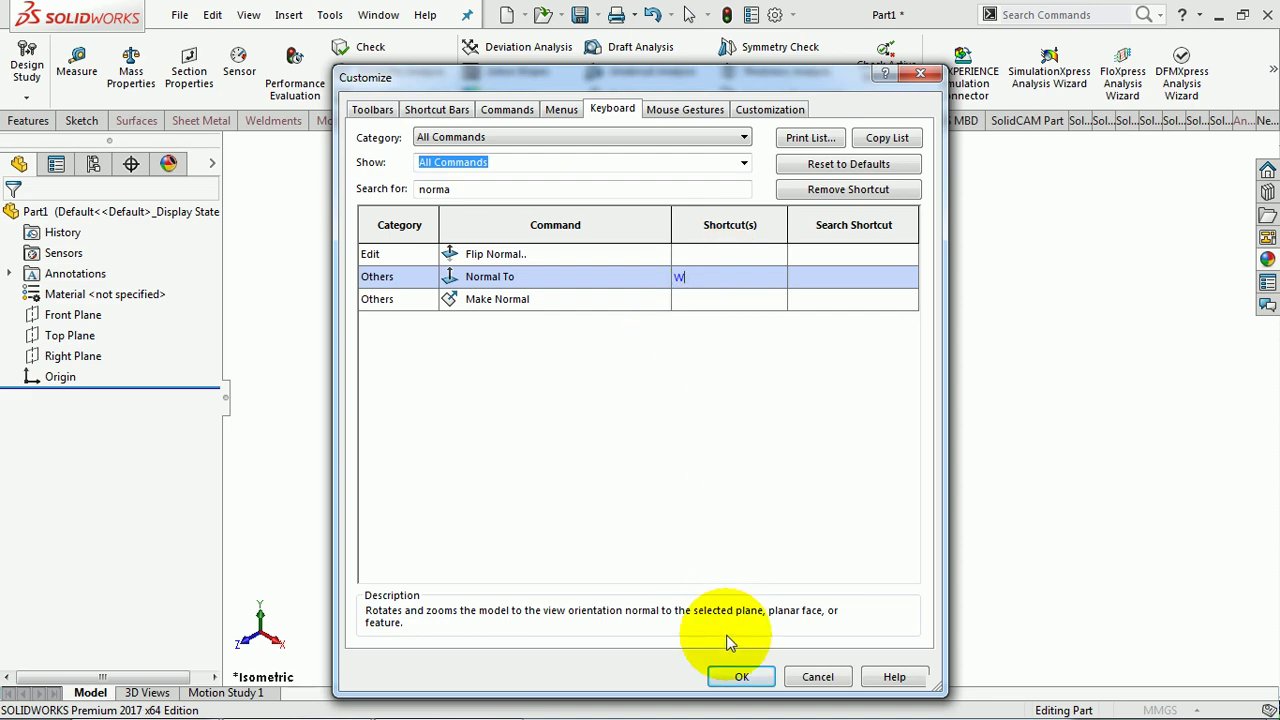
pyautogui.click(741, 677)
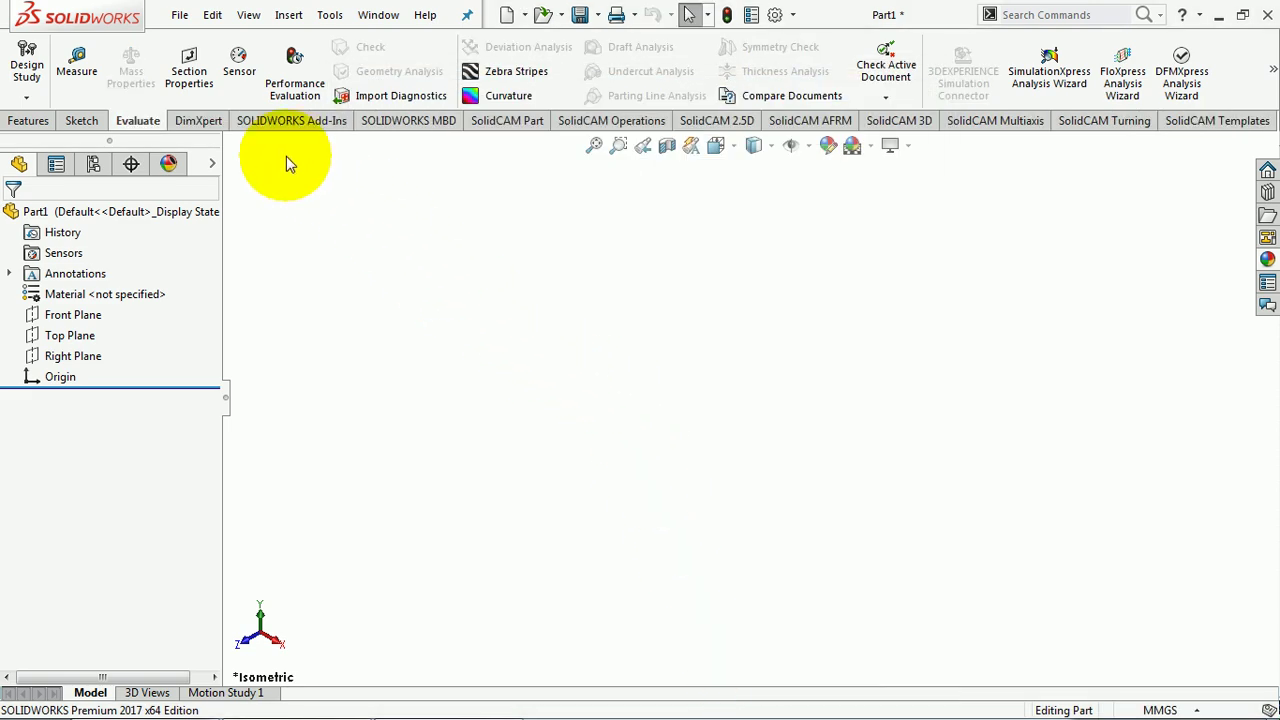
pyautogui.click(84, 122)
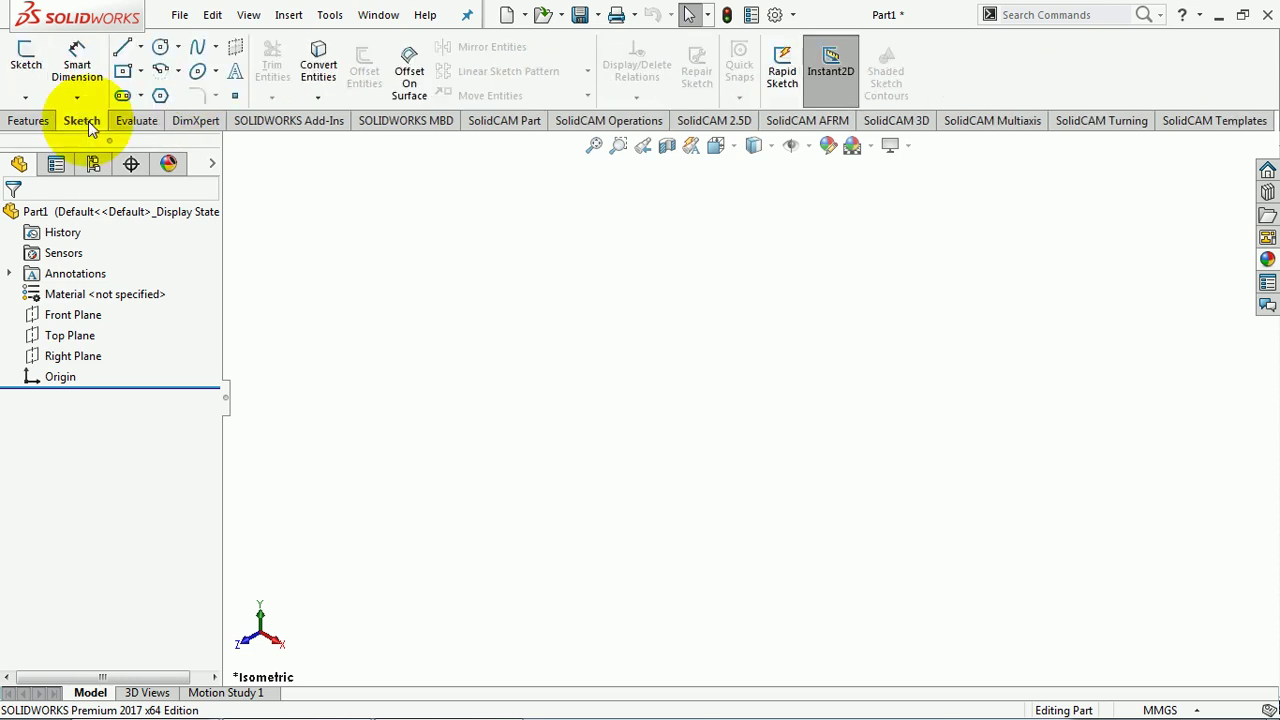
pyautogui.click(38, 123)
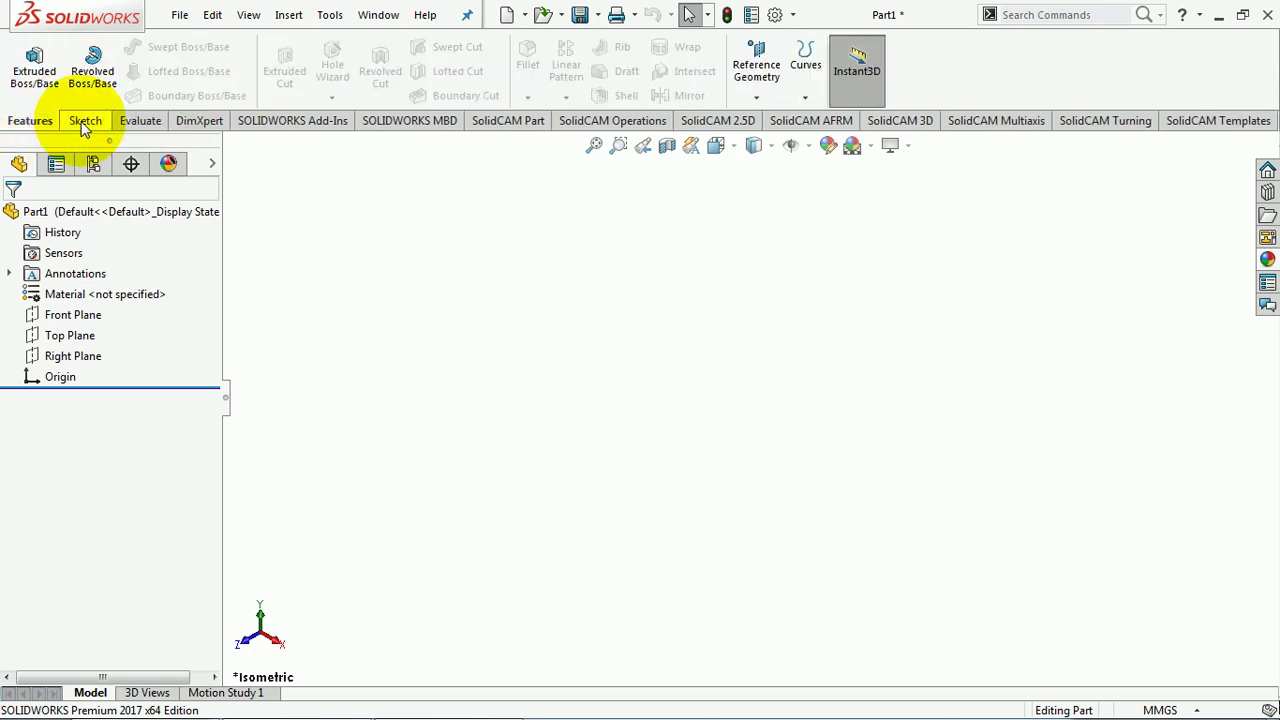
pyautogui.click(84, 124)
pyautogui.click(132, 124)
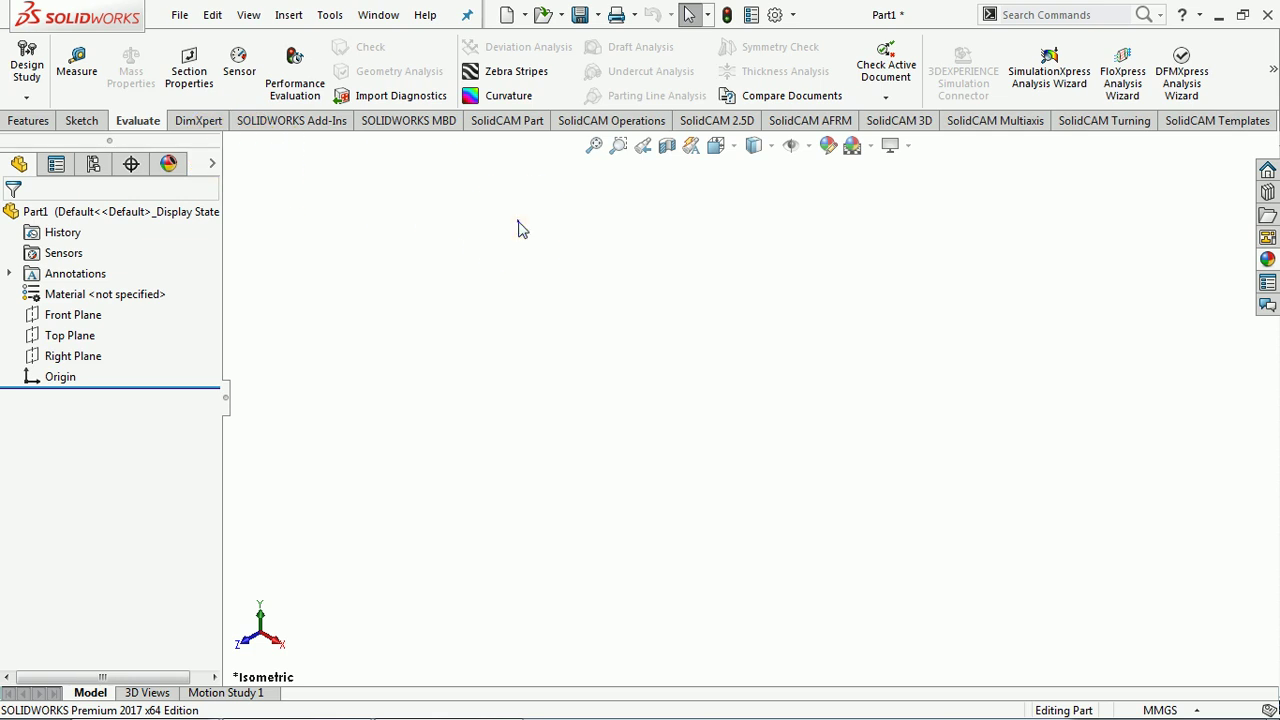
pyautogui.click(716, 145)
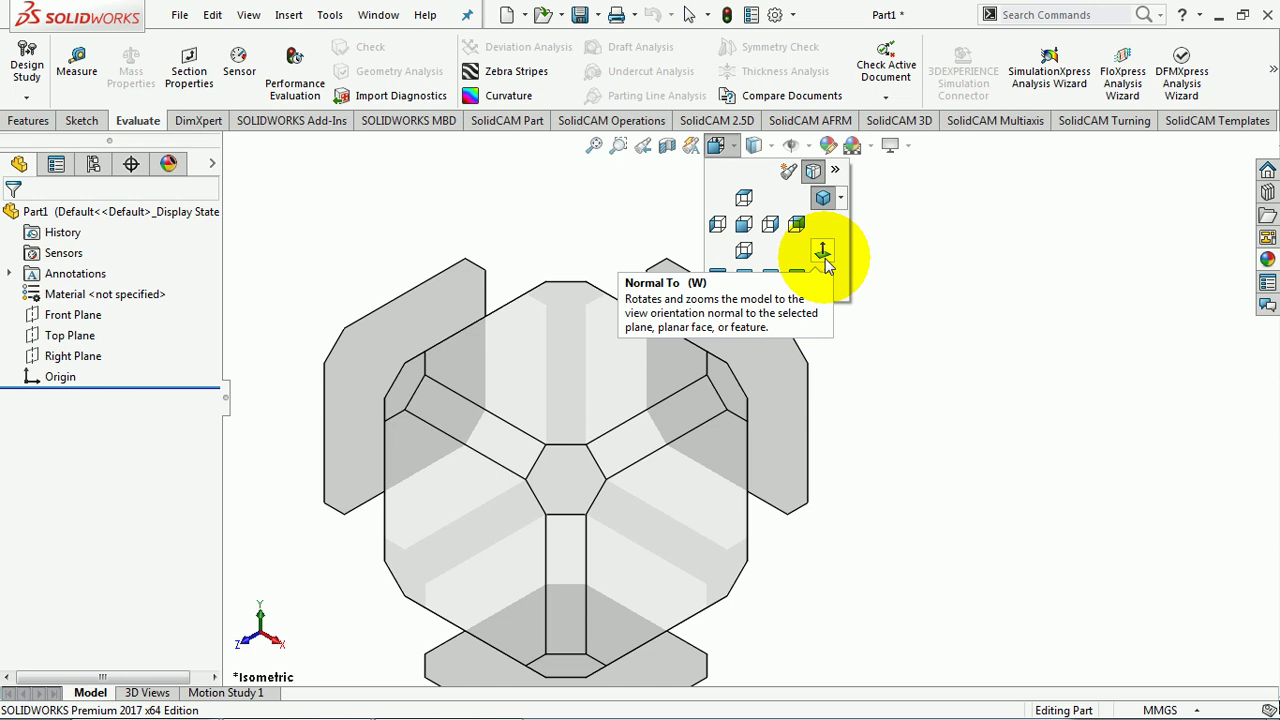
pyautogui.click(830, 258)
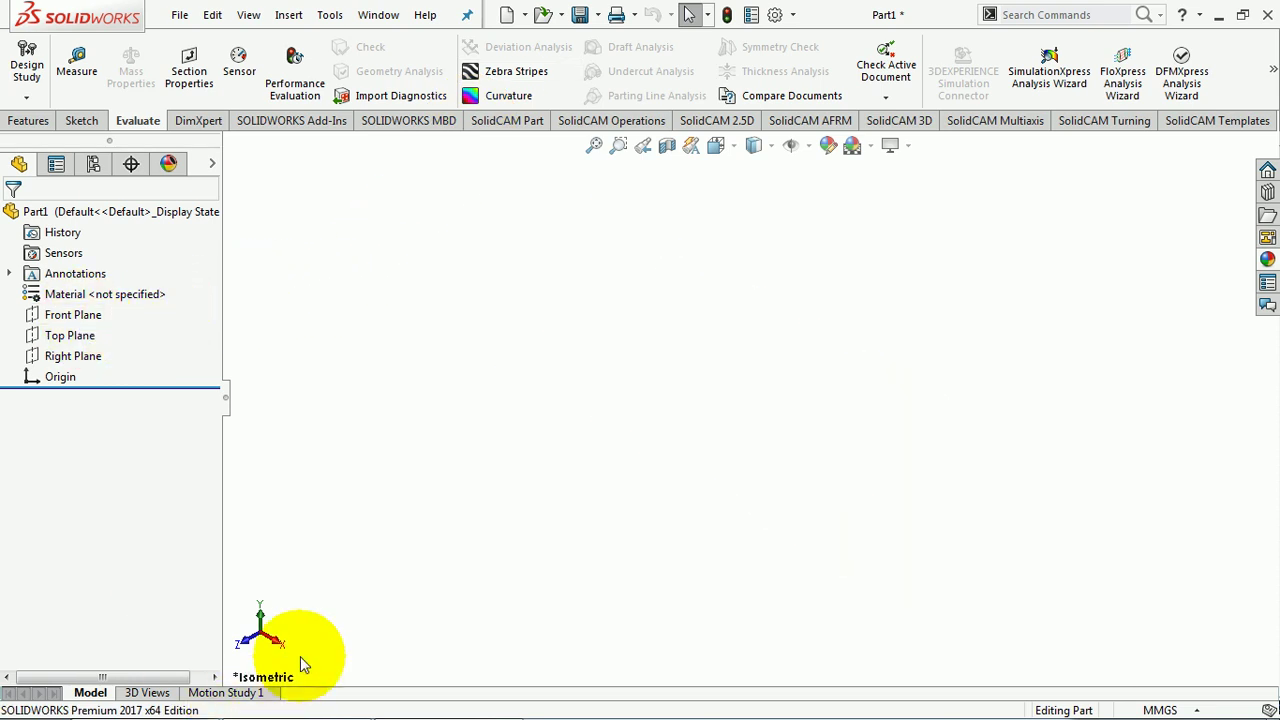
# Step: Start a new sketch on the Front Plane
pyautogui.click(72, 318)
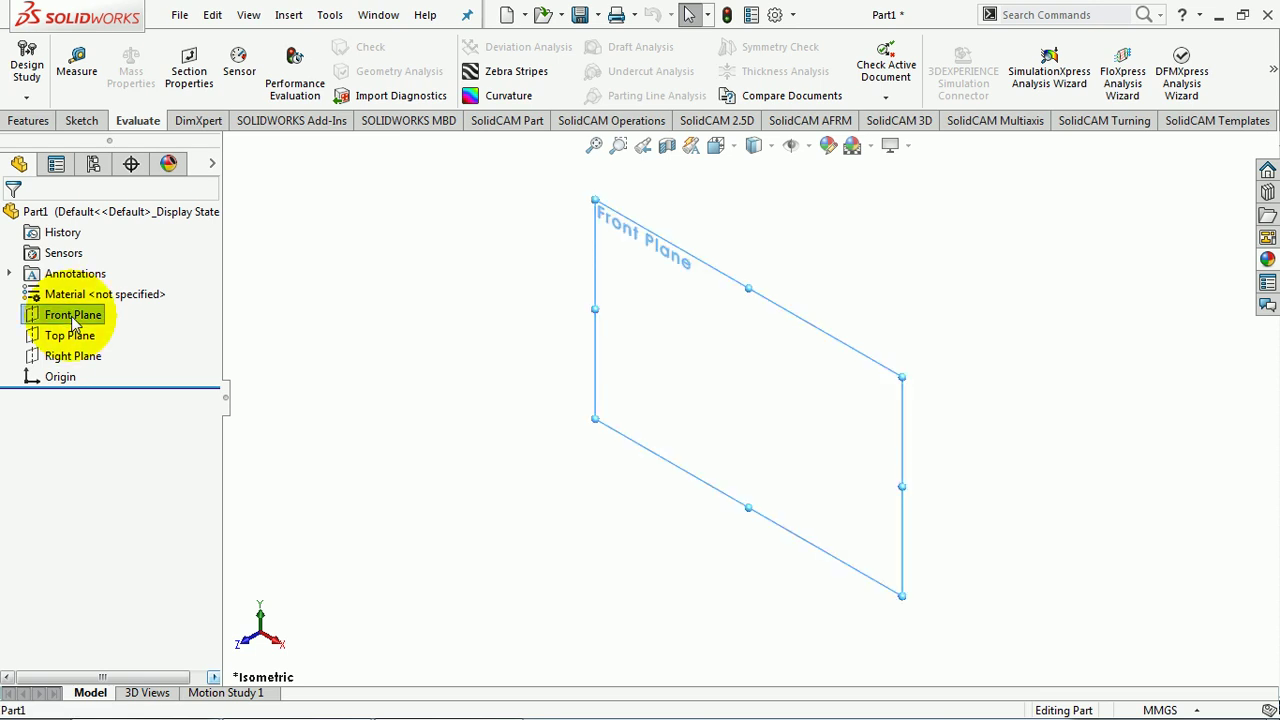
pyautogui.click(88, 289)
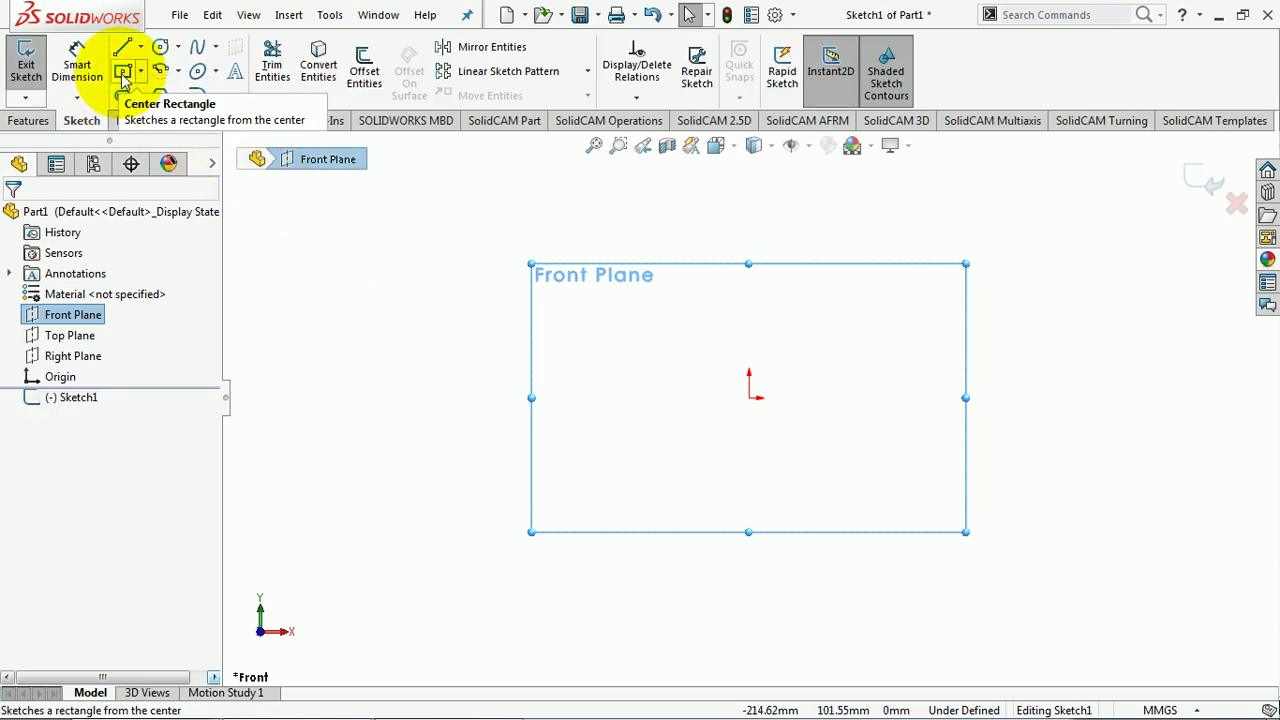
pyautogui.click(380, 513)
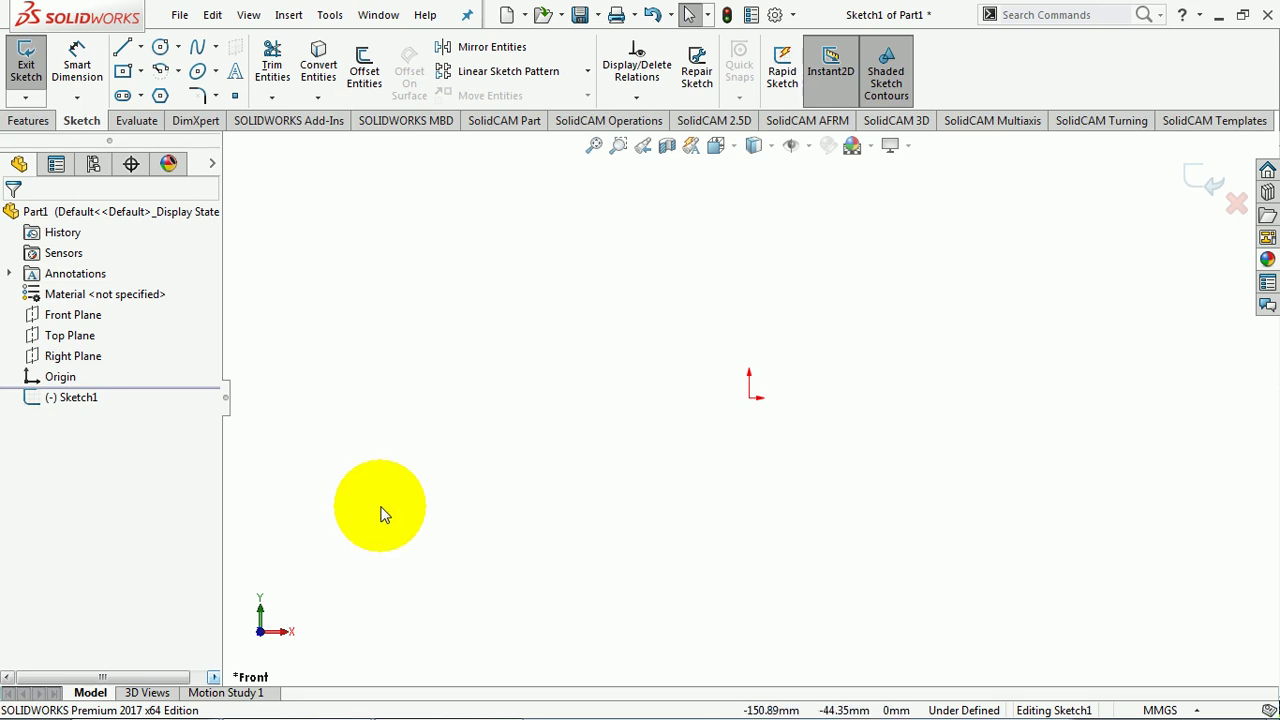
# Step: Draw a center rectangle about the origin
pyautogui.press('s')
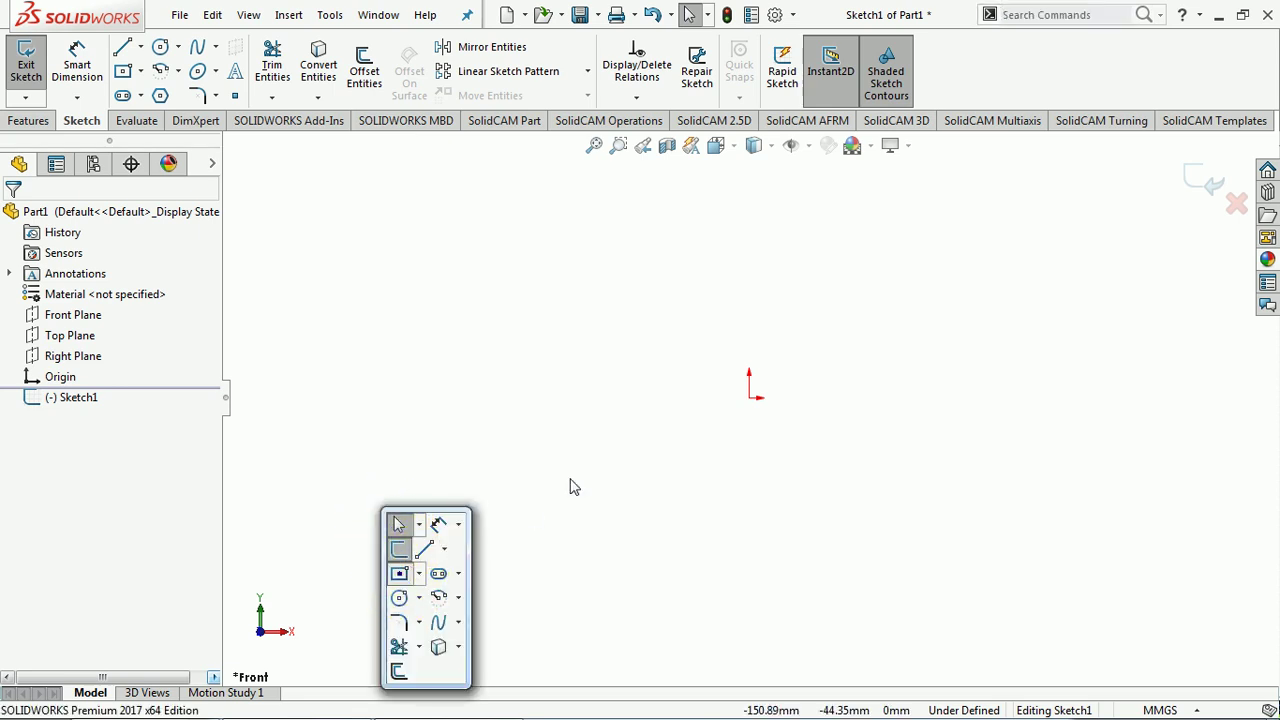
pyautogui.click(399, 573)
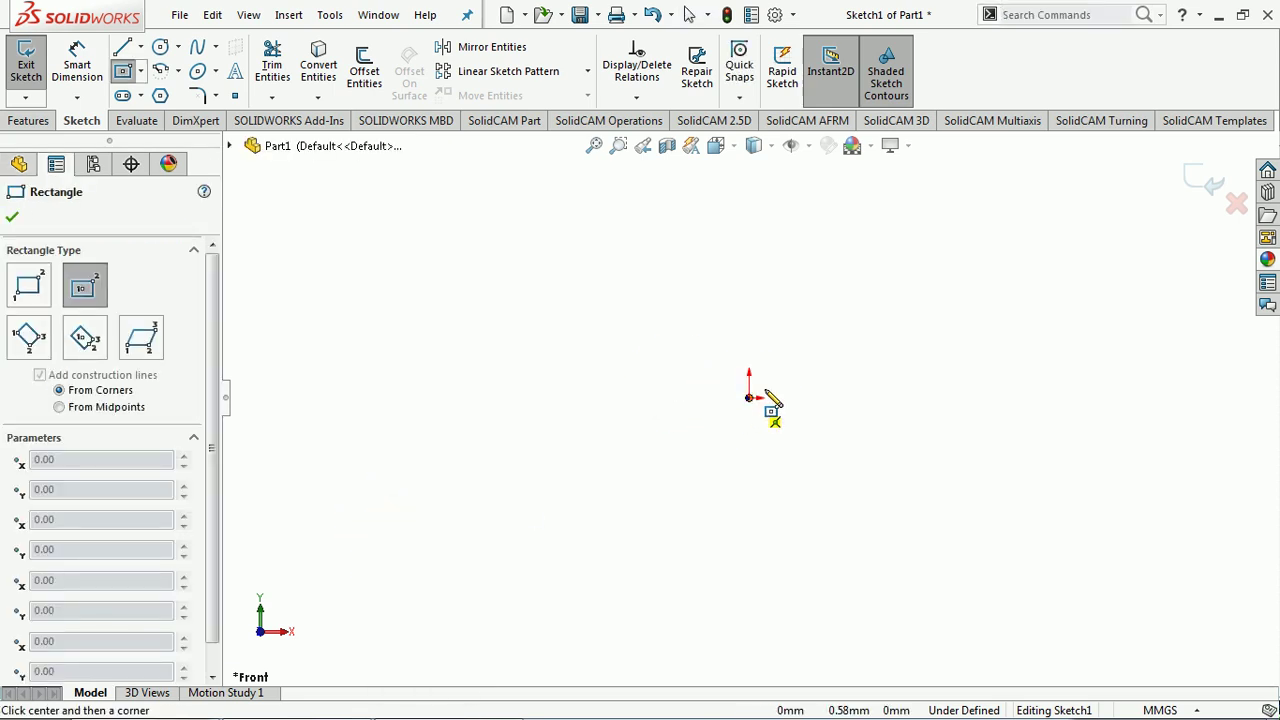
pyautogui.moveTo(749, 397); pyautogui.dragTo(946, 296)
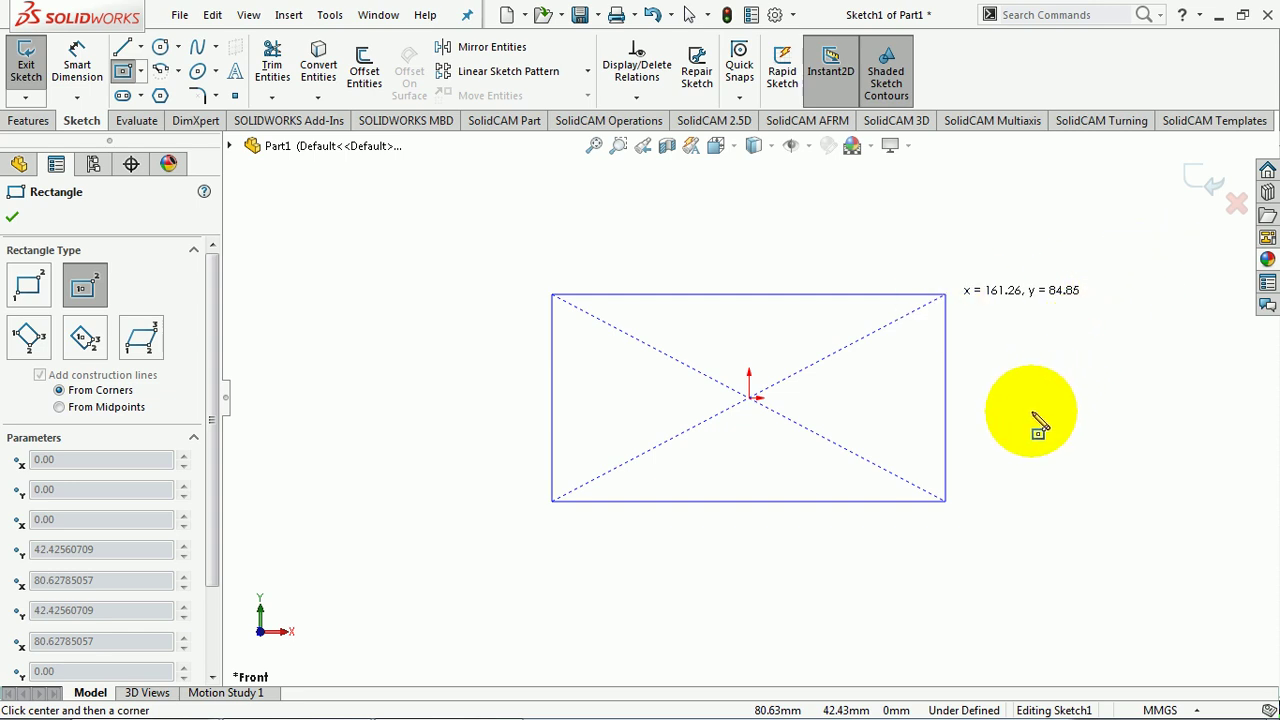
# Step: Dimension the rectangle's bottom edge to 150 mm
pyautogui.press('s')
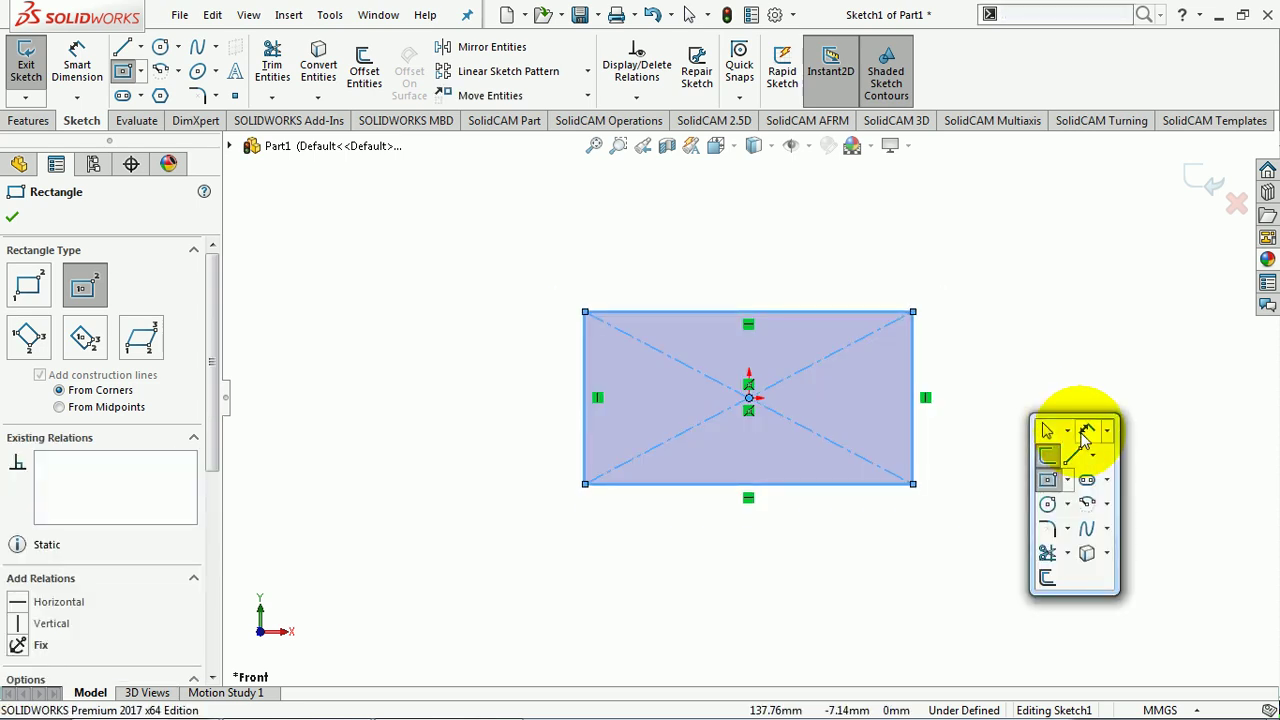
pyautogui.click(1087, 430)
pyautogui.click(846, 493)
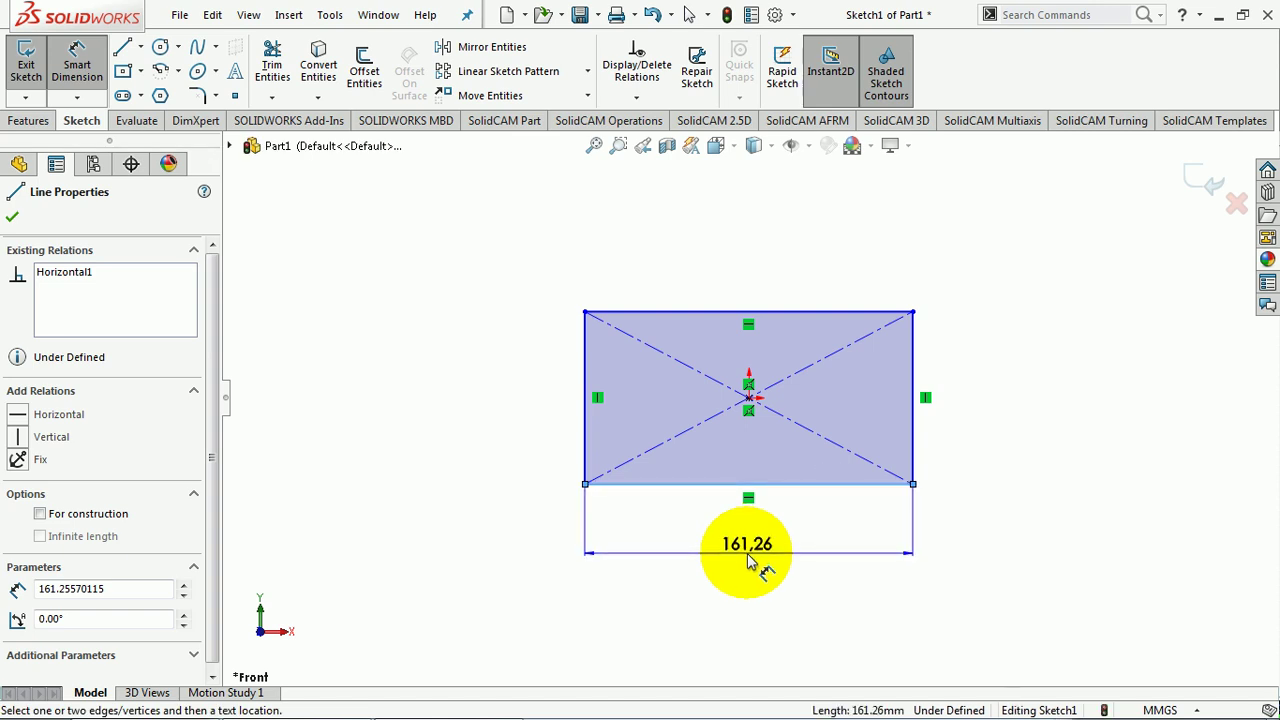
pyautogui.click(747, 560)
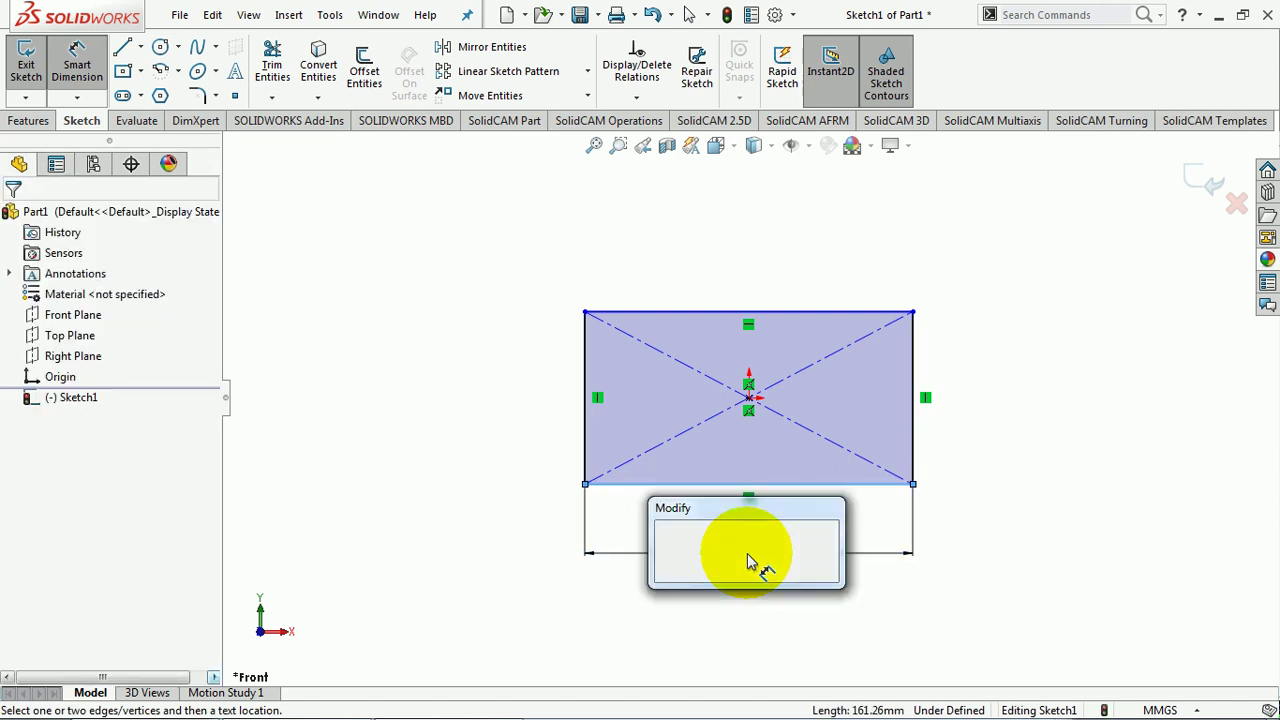
pyautogui.write('15')
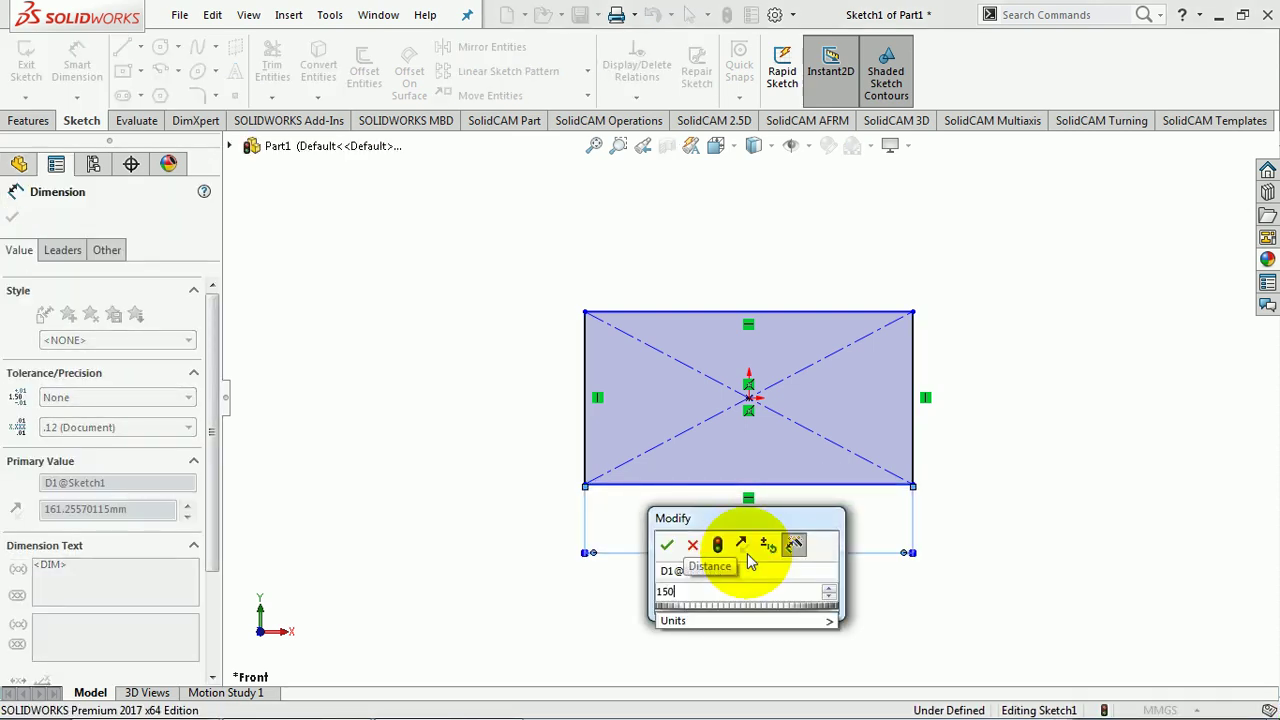
pyautogui.write('0')
pyautogui.press('Return')
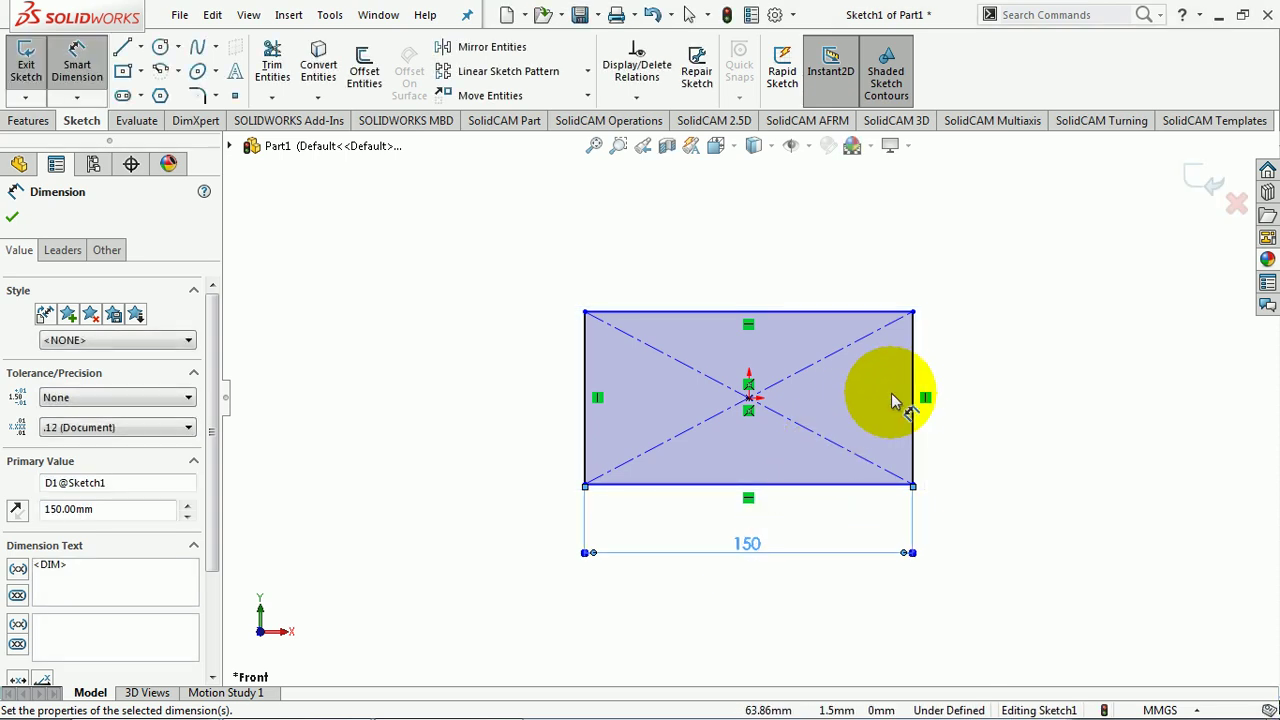
# Step: Dimension the right edge to 80 mm, exit the sketch and view it isometrically
pyautogui.click(913, 395)
pyautogui.click(993, 410)
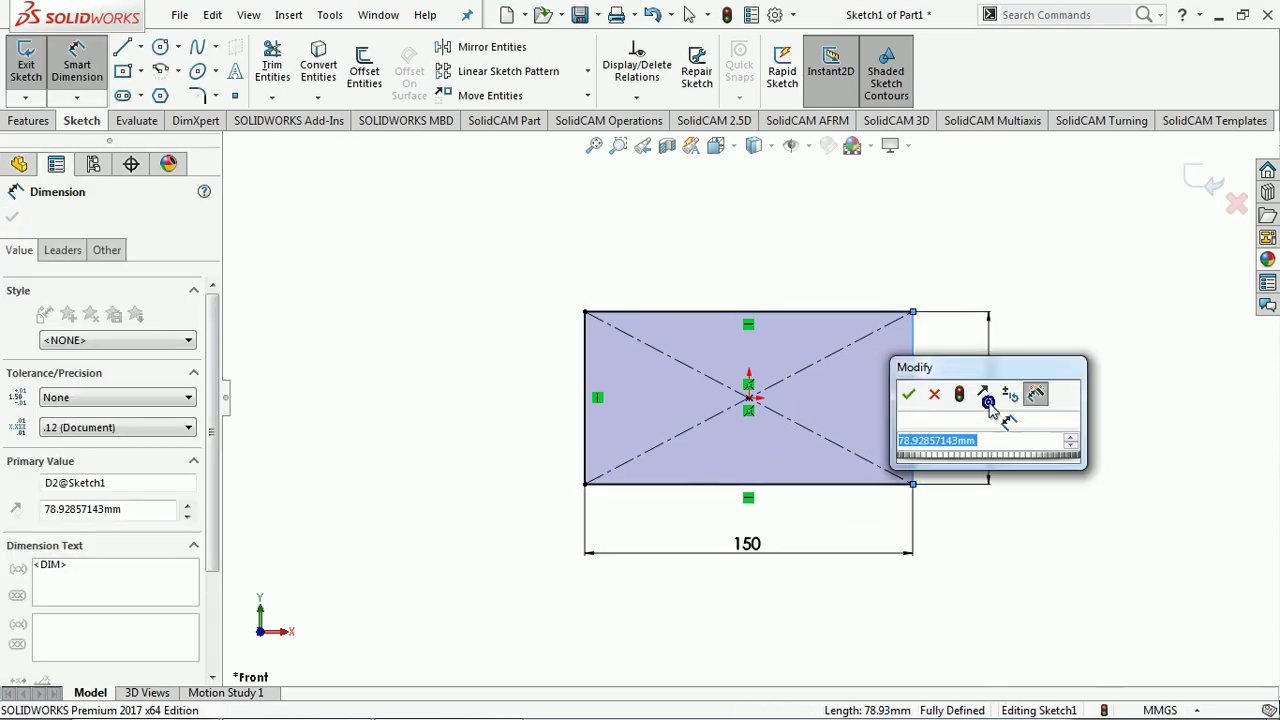
pyautogui.write('80')
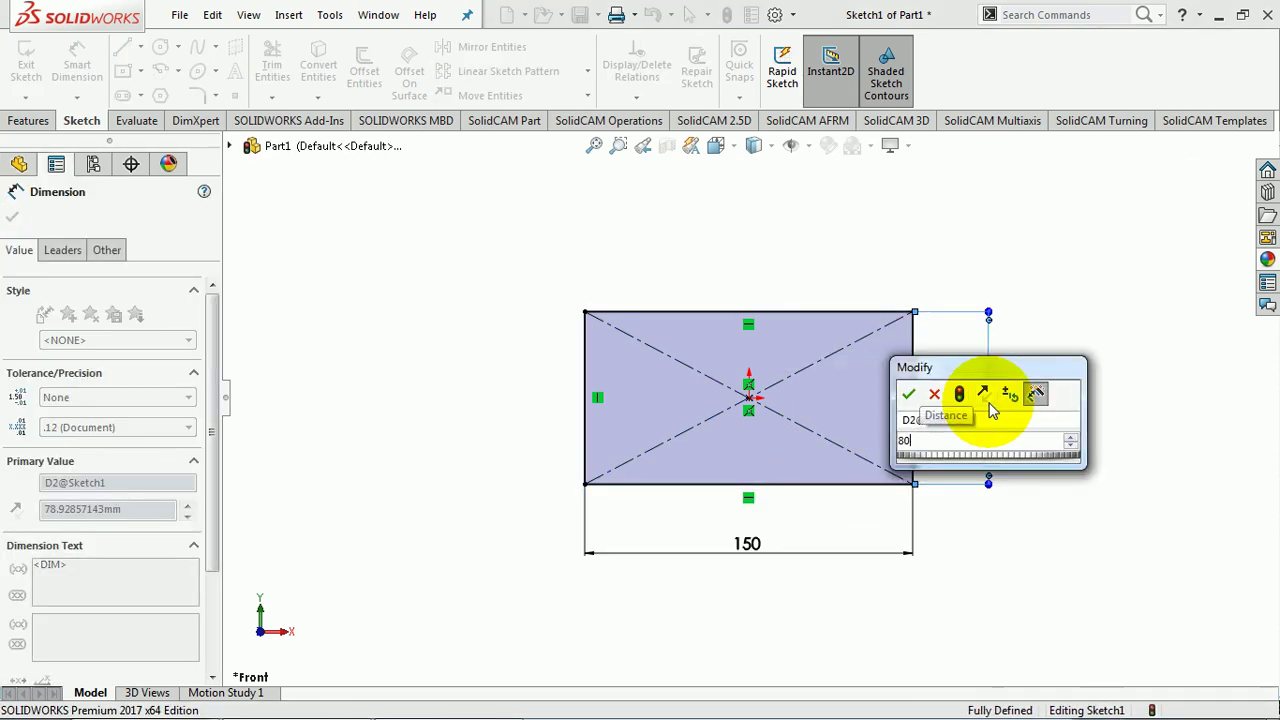
pyautogui.press('Return')
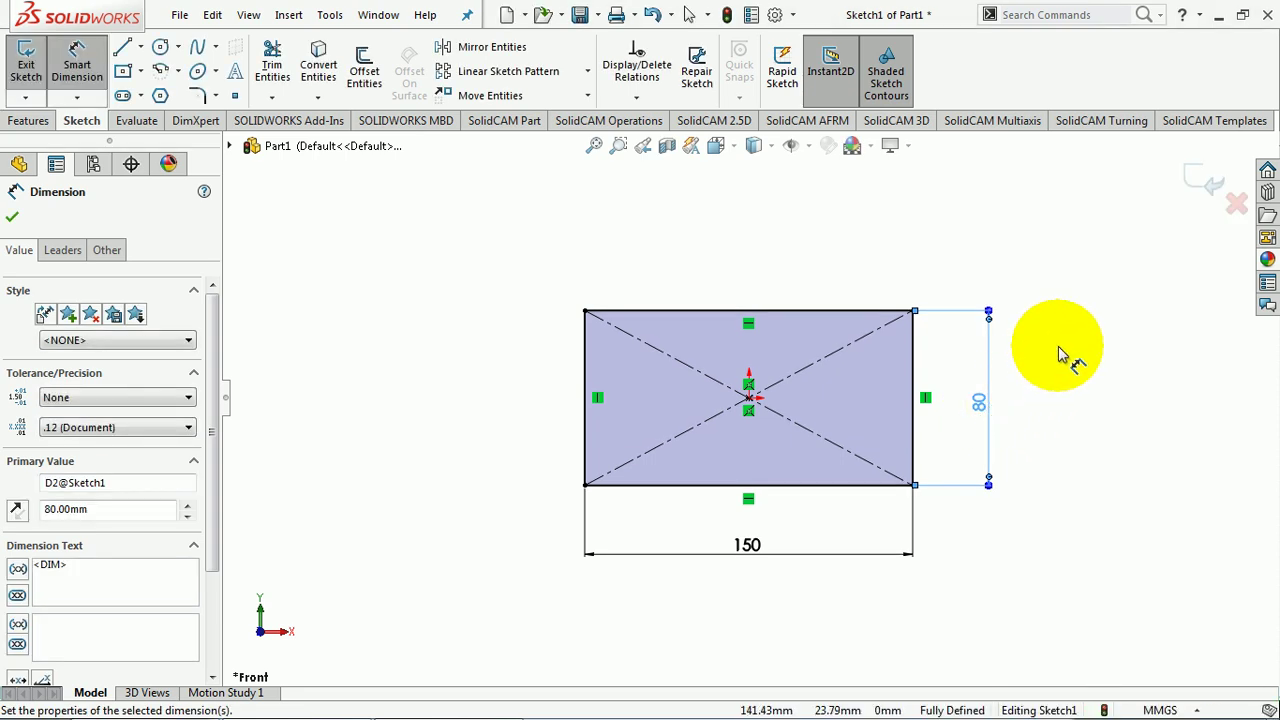
pyautogui.click(1205, 180)
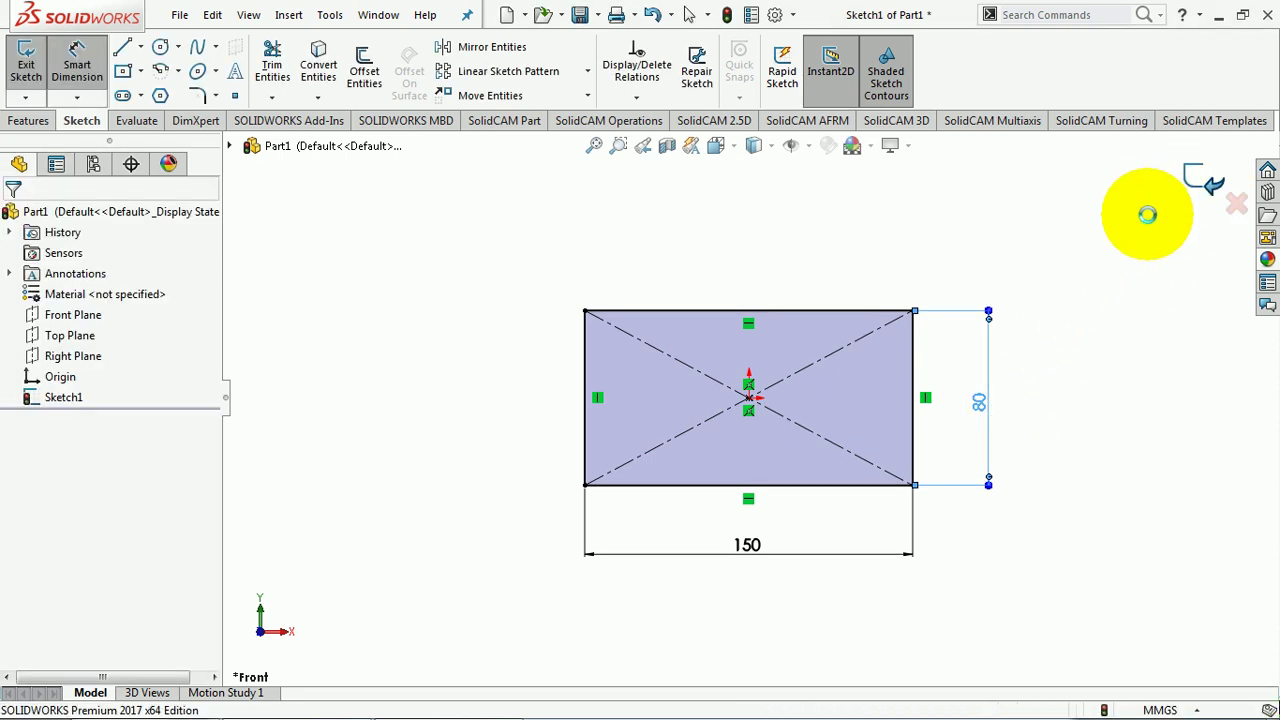
pyautogui.hotkey('ctrl', '7')
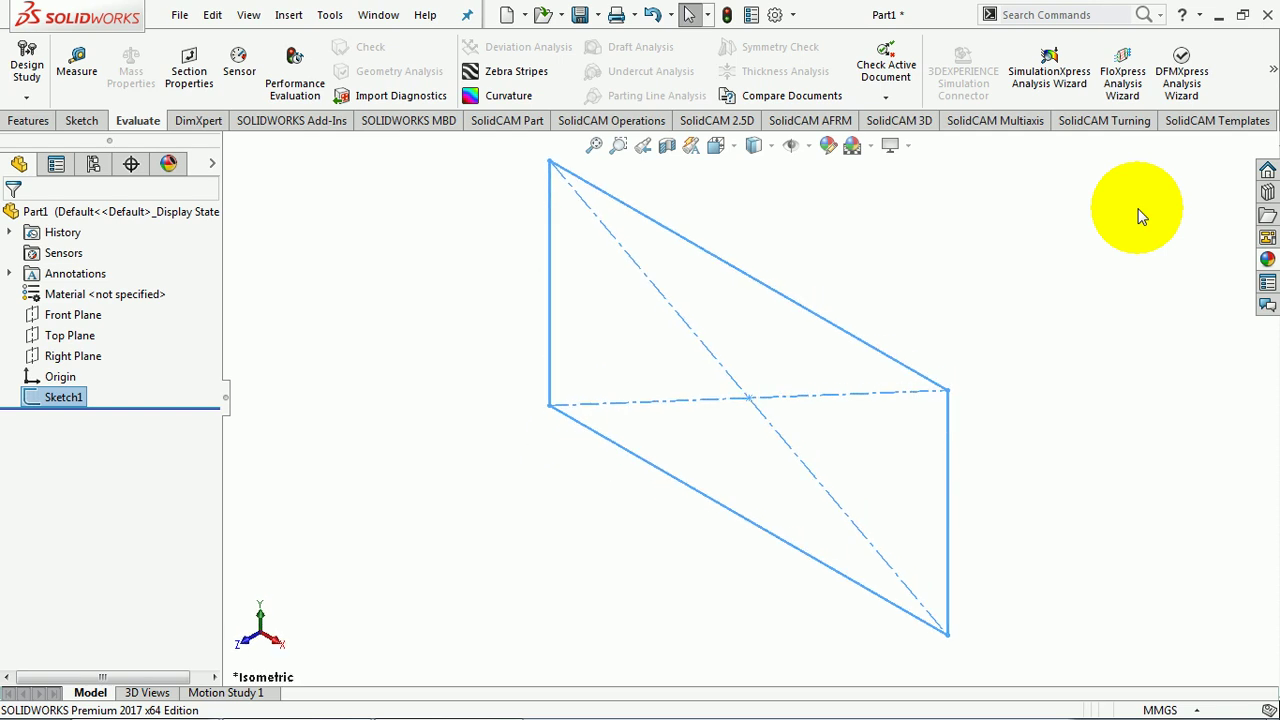
# Step: Extrude the rectangle 5 mm into a blind plate, Boss-Extrude1
pyautogui.press('s')
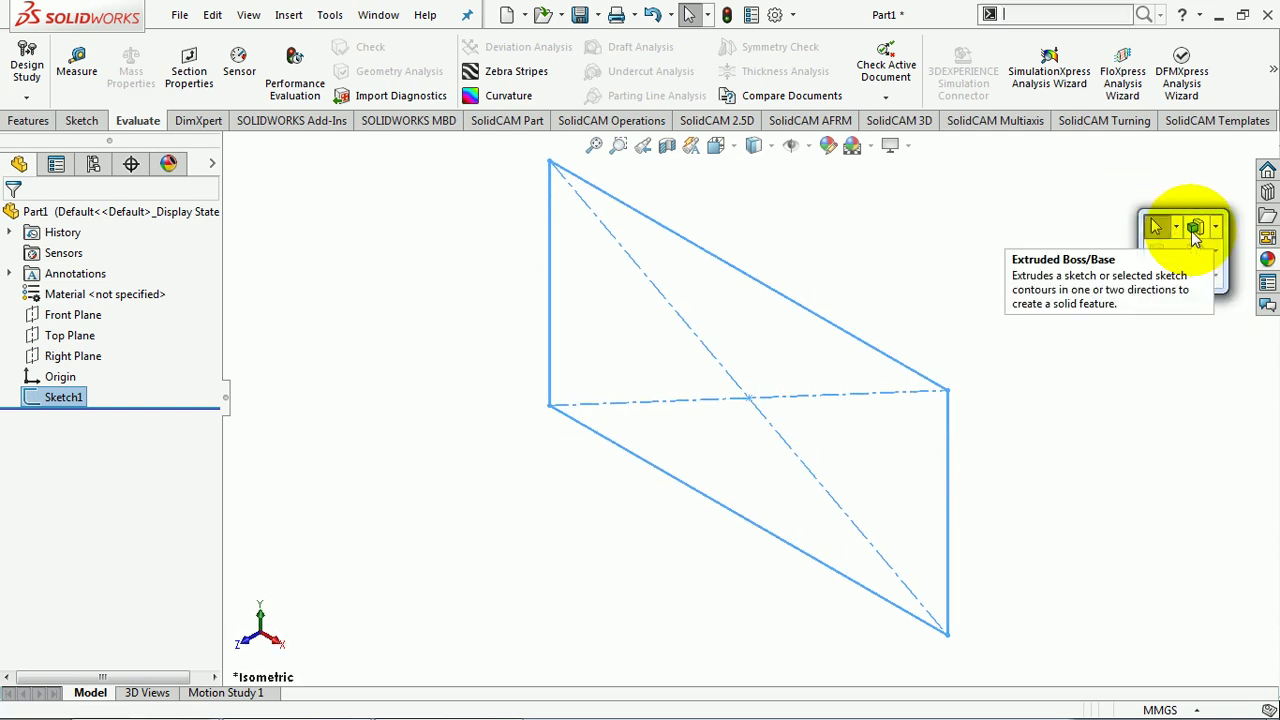
pyautogui.click(1192, 228)
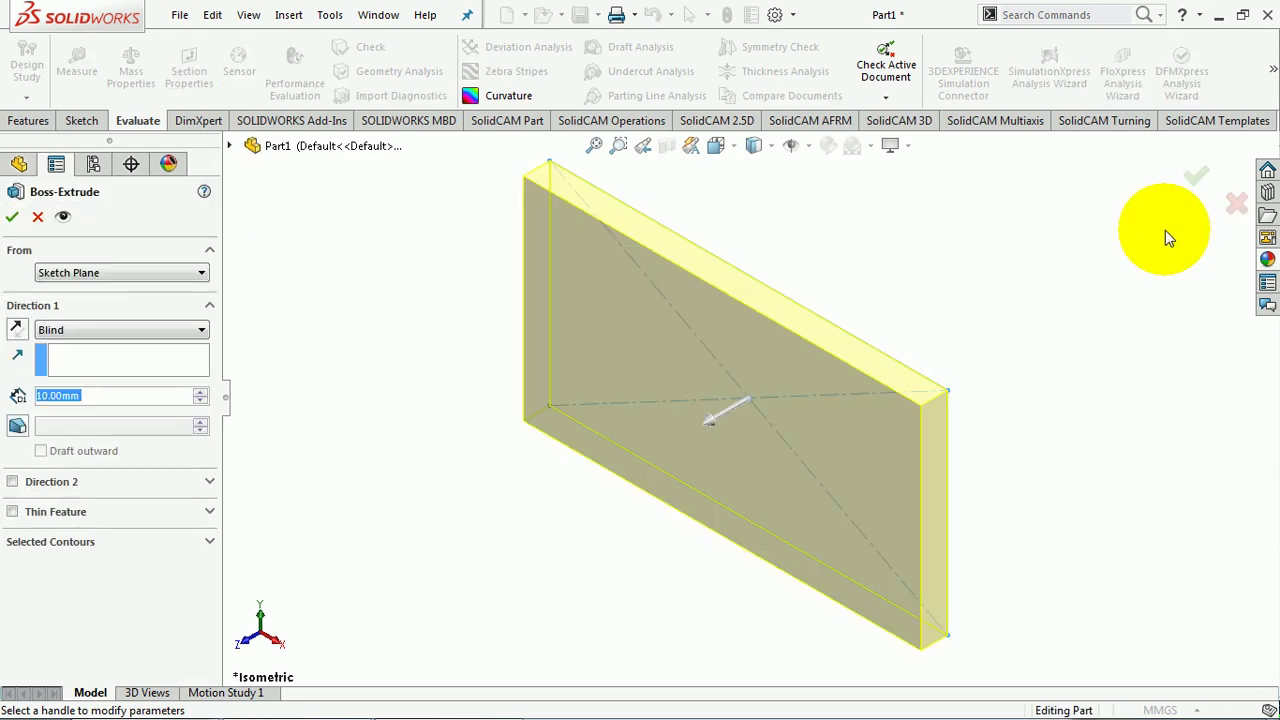
pyautogui.write('5')
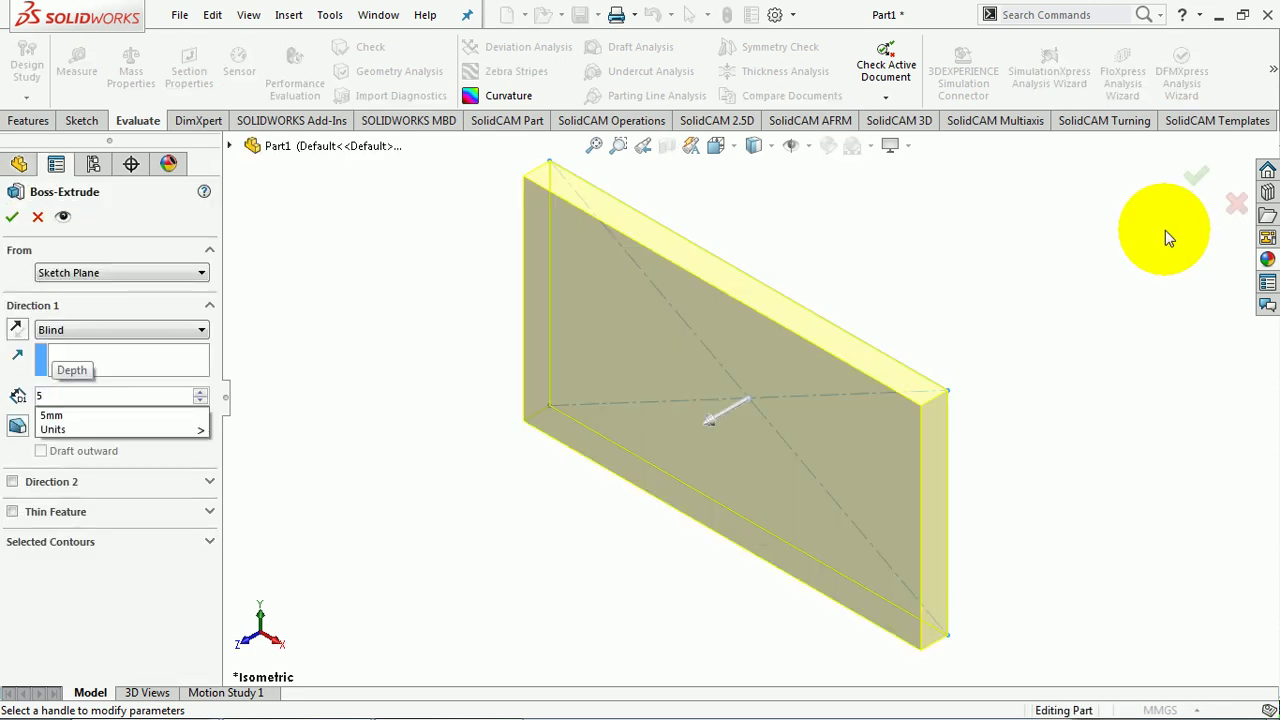
pyautogui.press('Return')
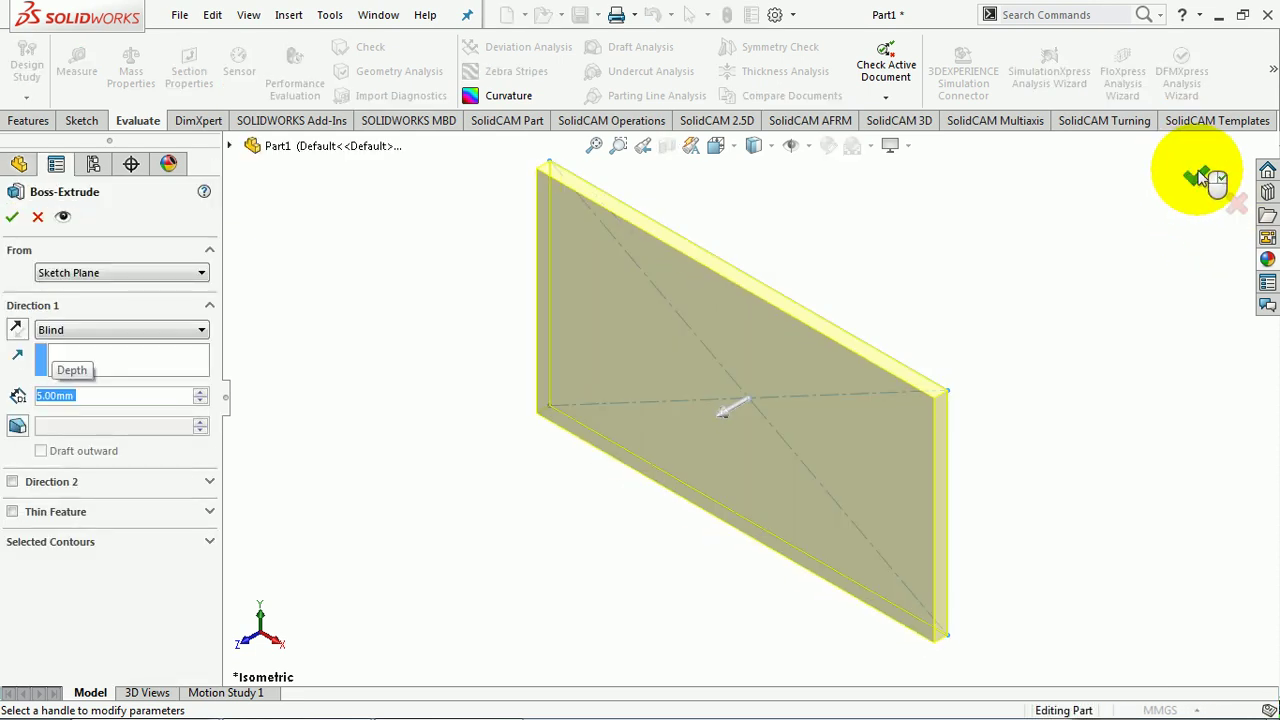
pyautogui.click(1196, 176)
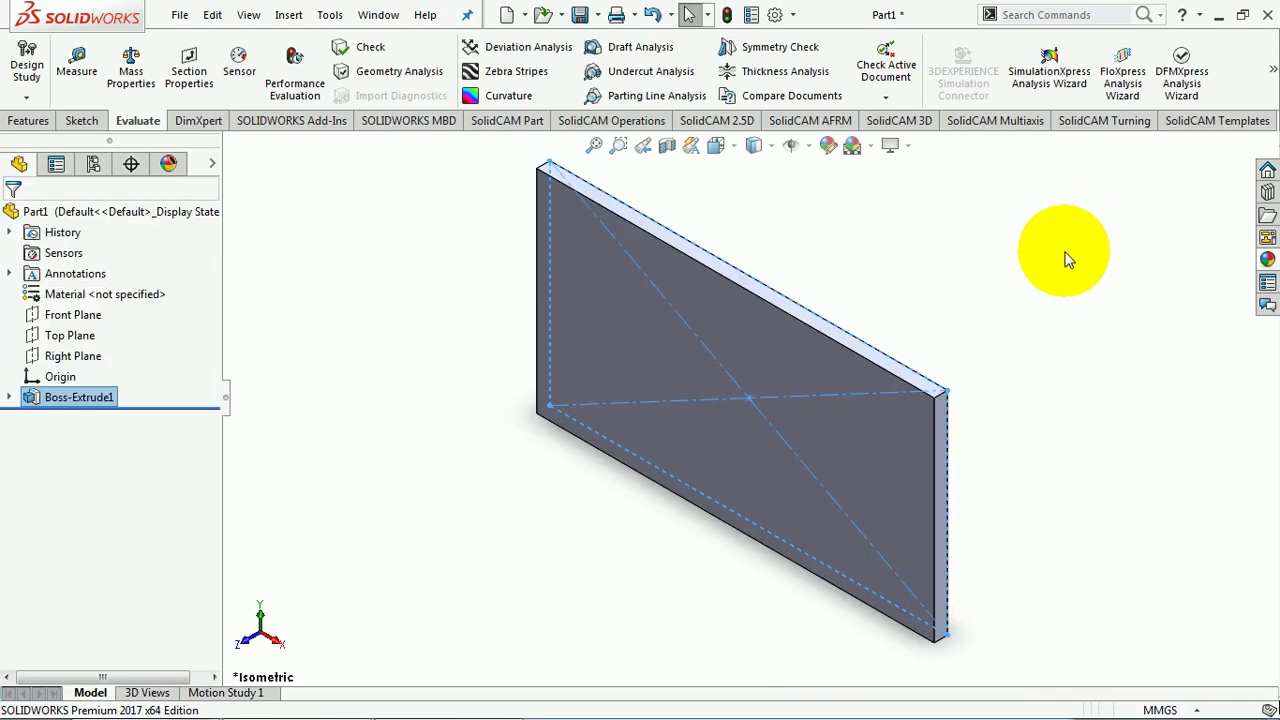
# Step: Show the plate with the Hidden Lines Removed display style
pyautogui.click(610, 402)
pyautogui.click(478, 373)
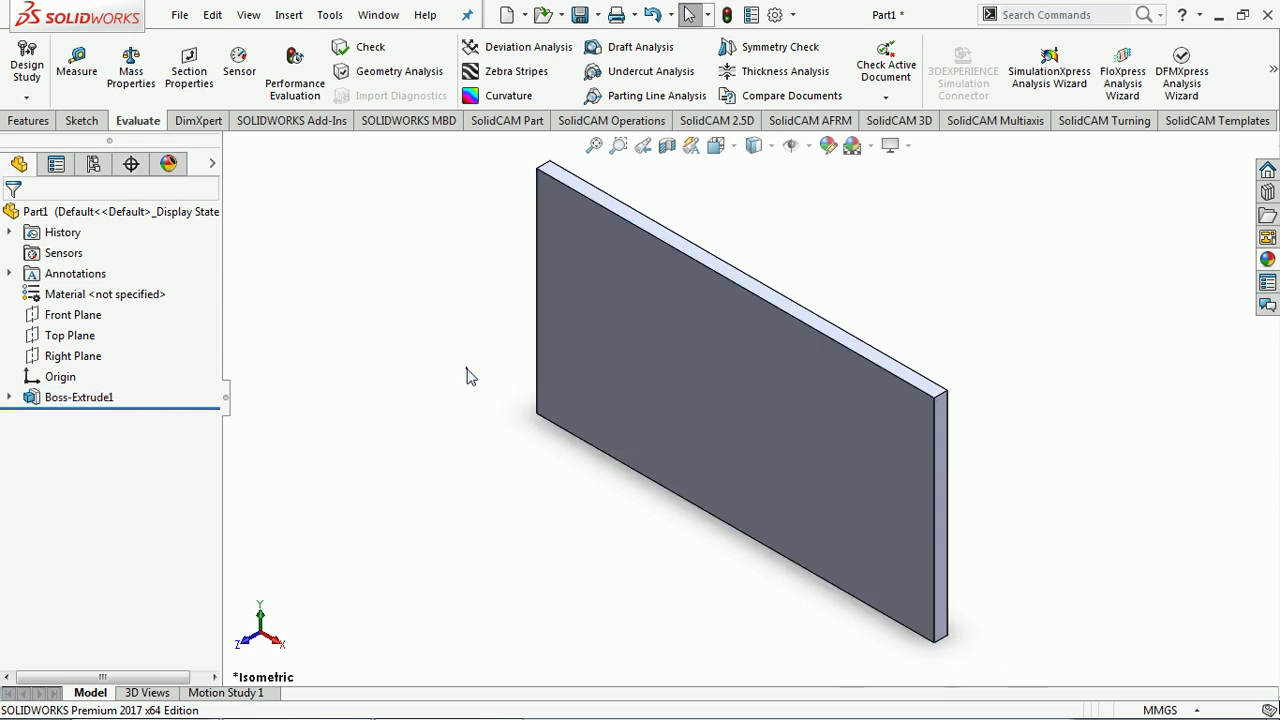
pyautogui.click(771, 147)
pyautogui.click(758, 226)
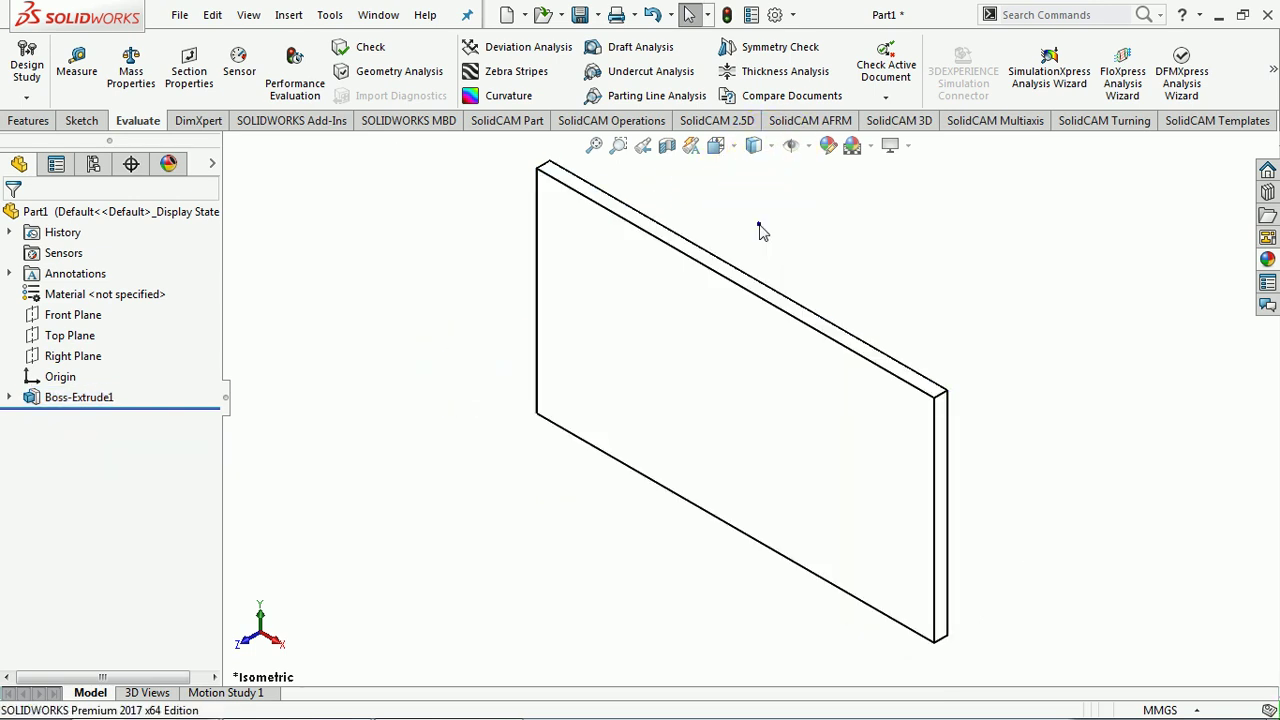
pyautogui.click(575, 390)
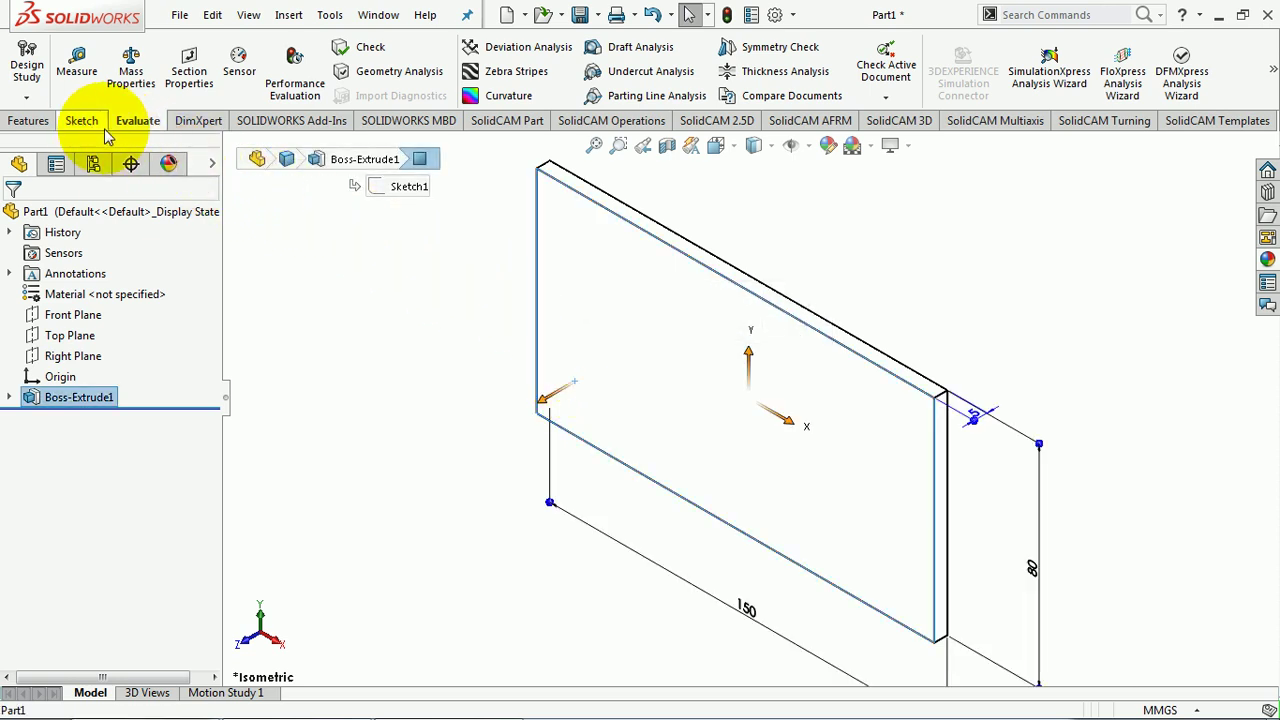
# Step: Start Hole Wizard with an ANSI Metric Drill sizes hole of Ø5.0, then go to Positions
pyautogui.click(33, 121)
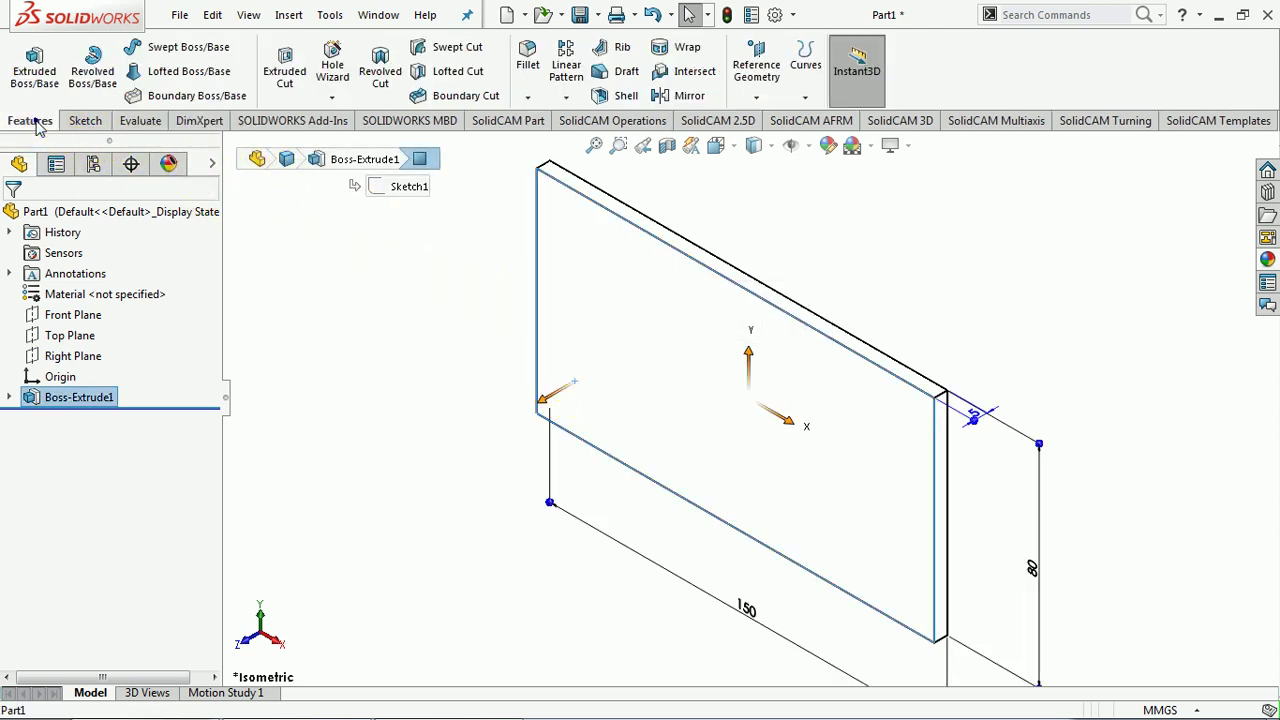
pyautogui.click(330, 63)
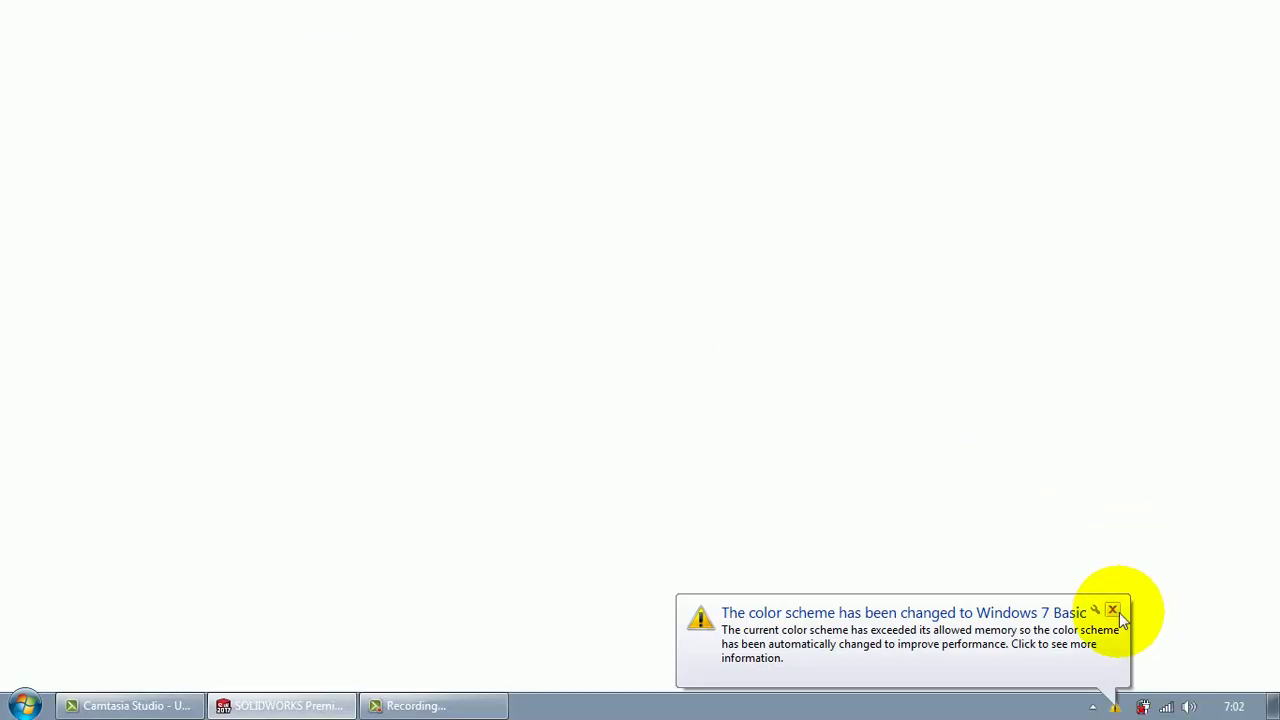
pyautogui.click(1112, 609)
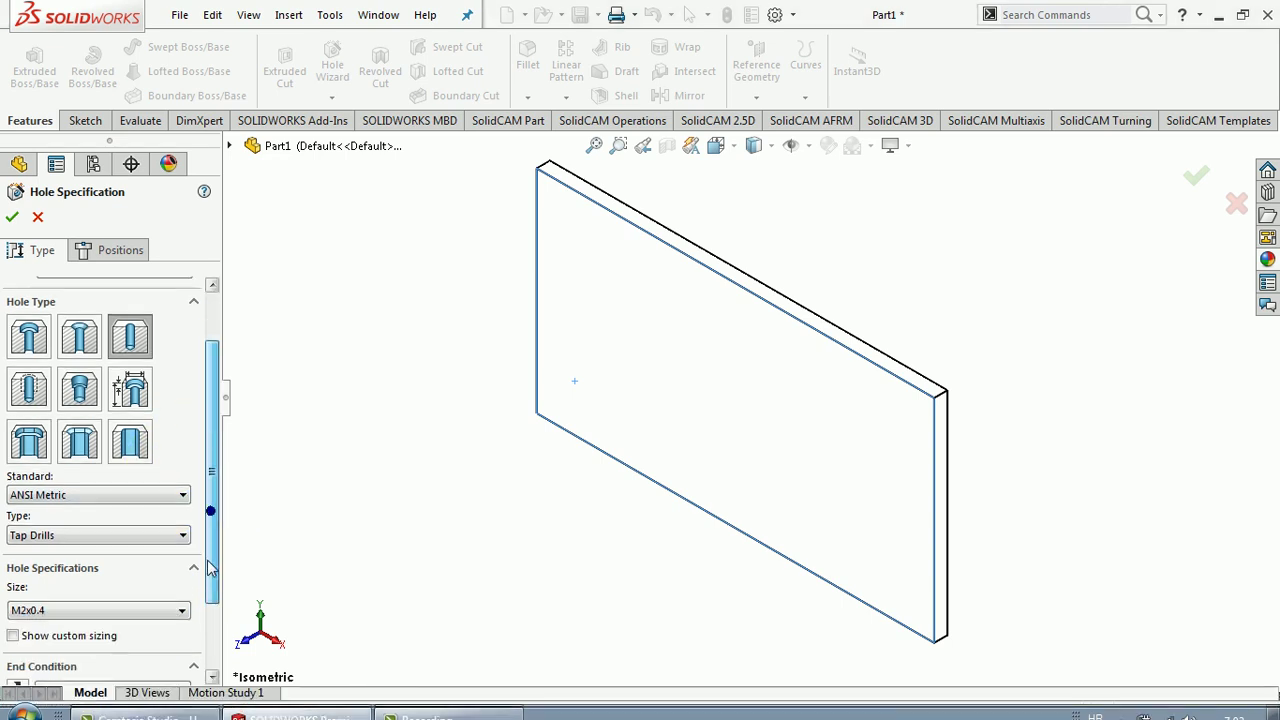
pyautogui.moveTo(211, 517); pyautogui.dragTo(195, 628)
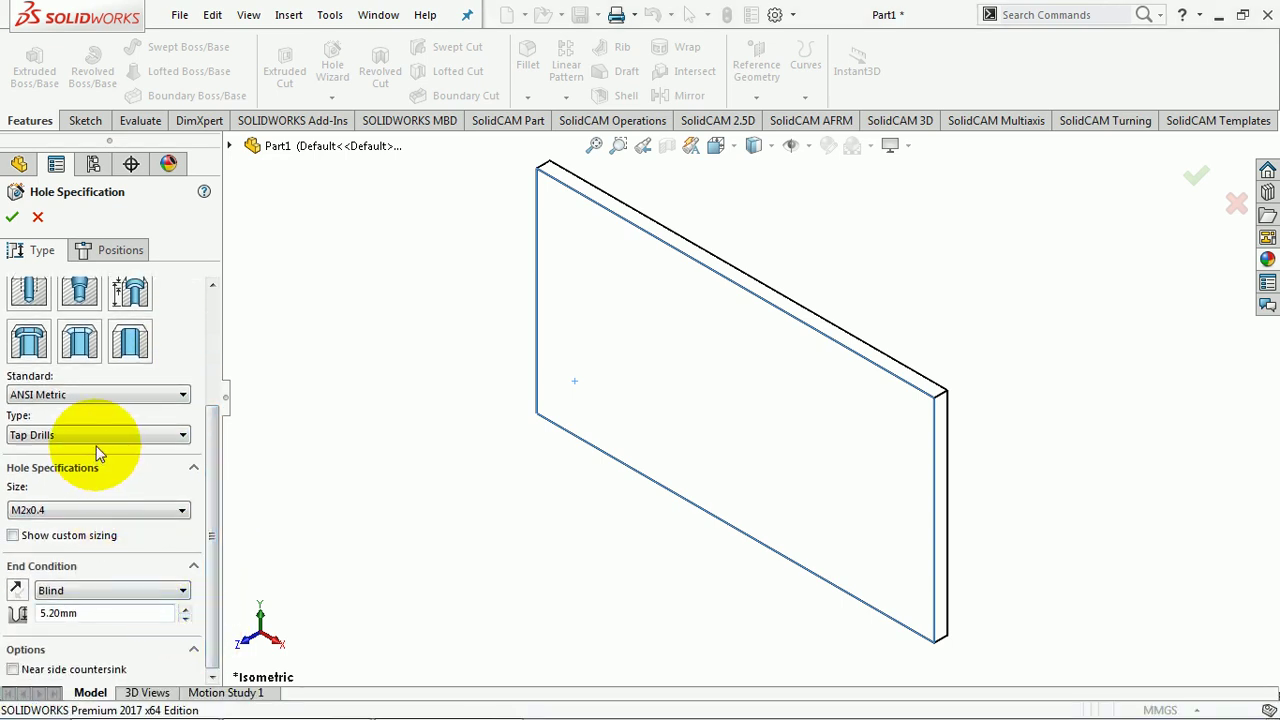
pyautogui.click(98, 440)
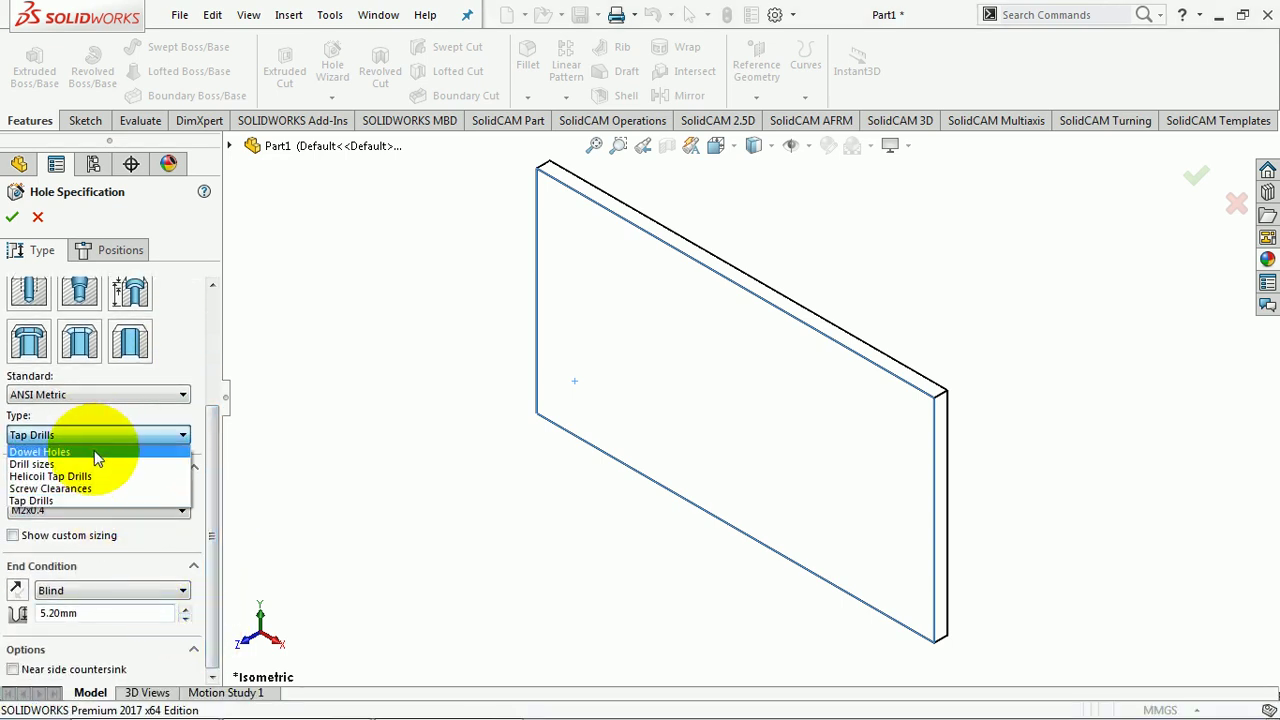
pyautogui.click(85, 466)
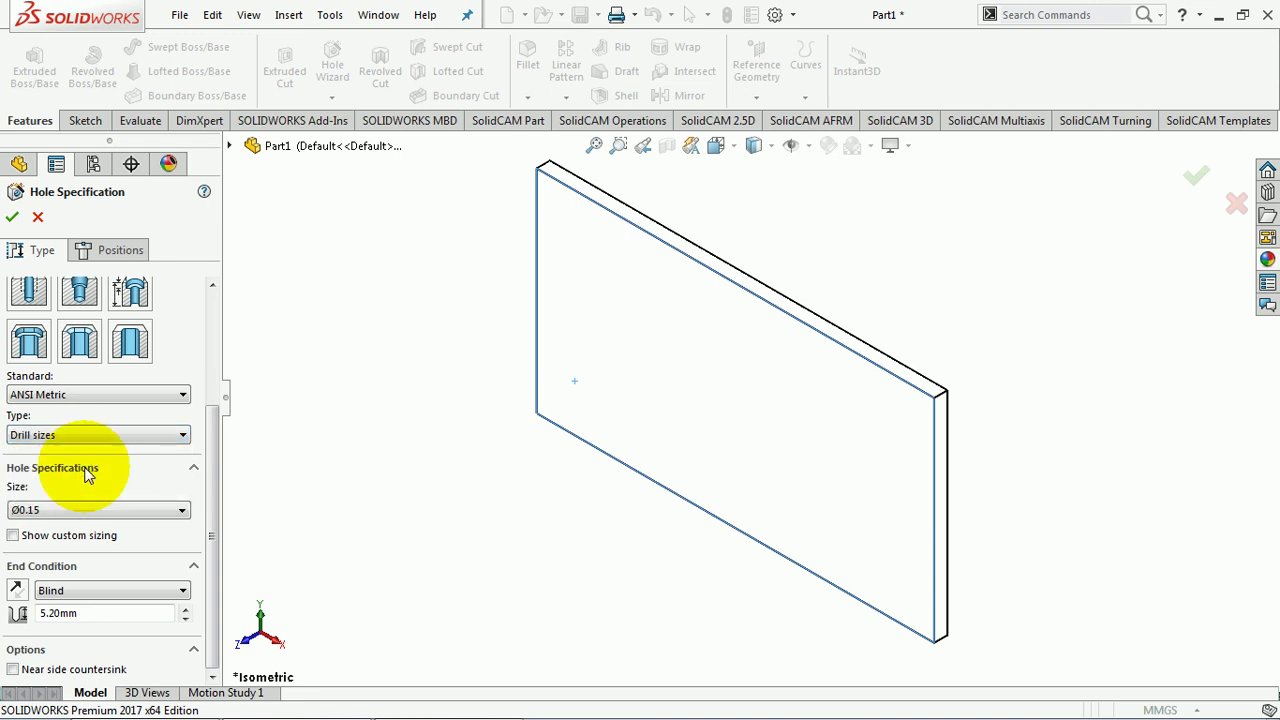
pyautogui.click(70, 509)
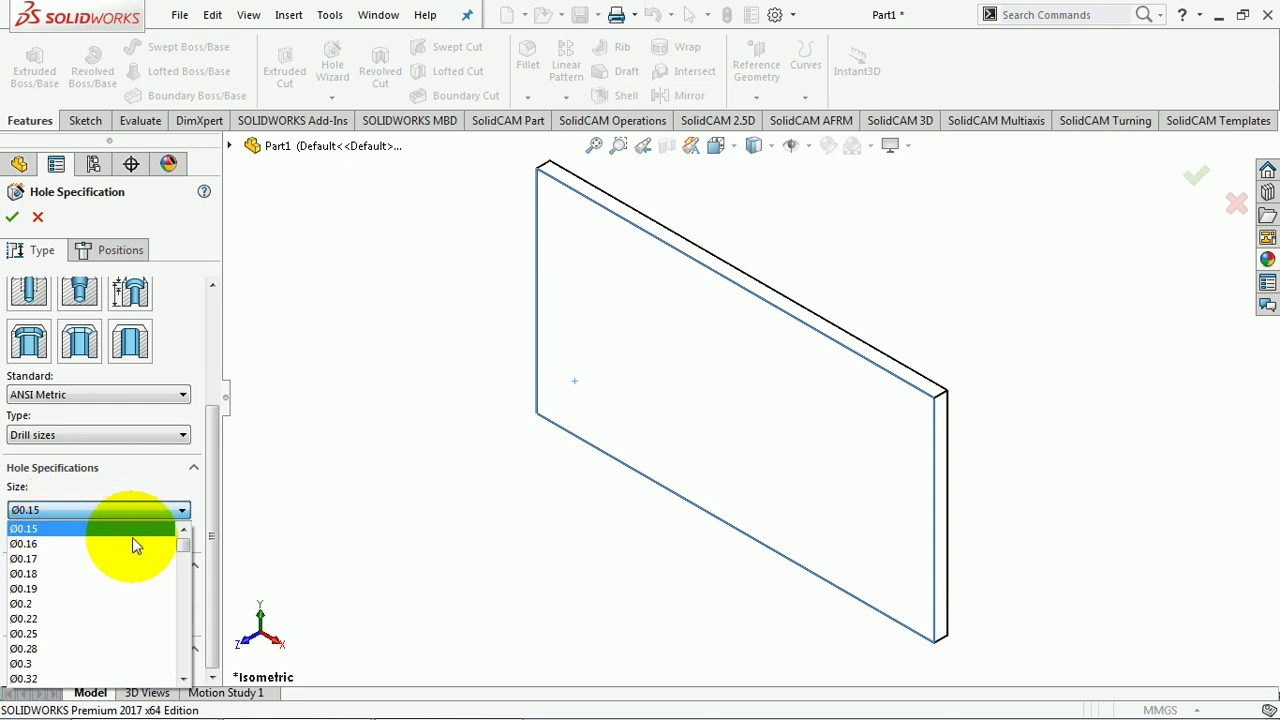
pyautogui.moveTo(183, 545); pyautogui.dragTo(183, 578)
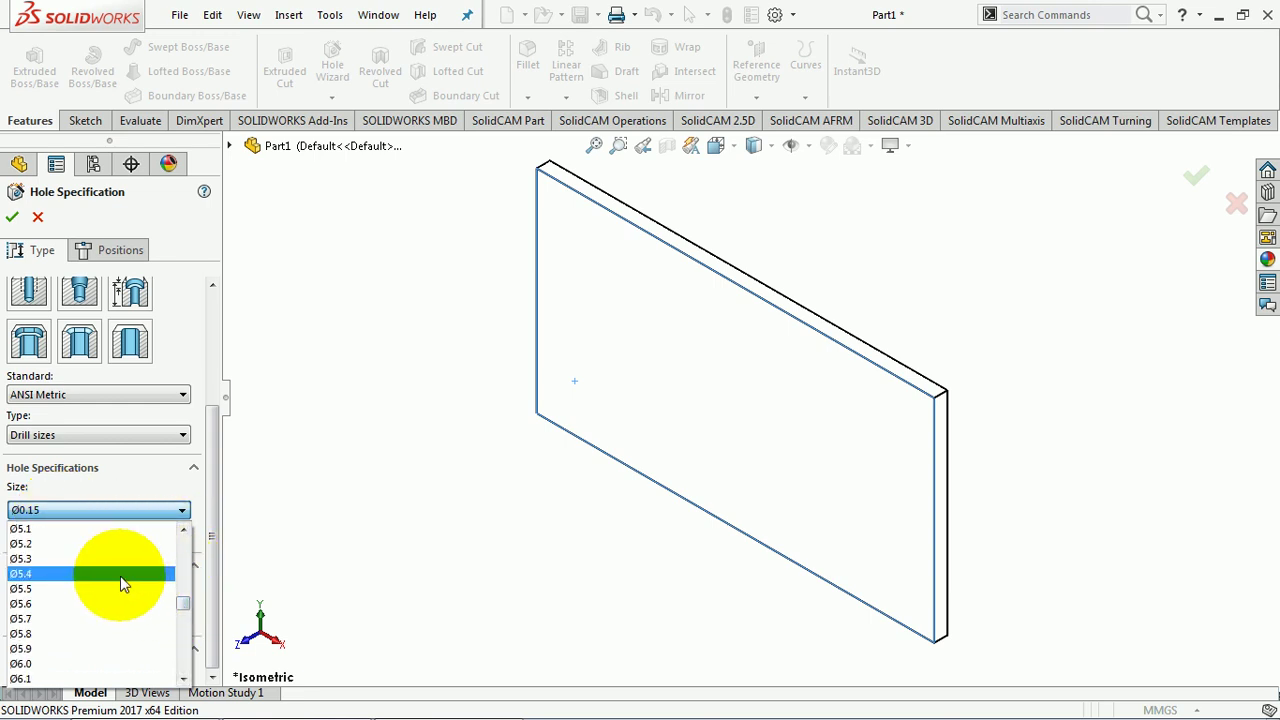
pyautogui.scroll(3, 120, 585)
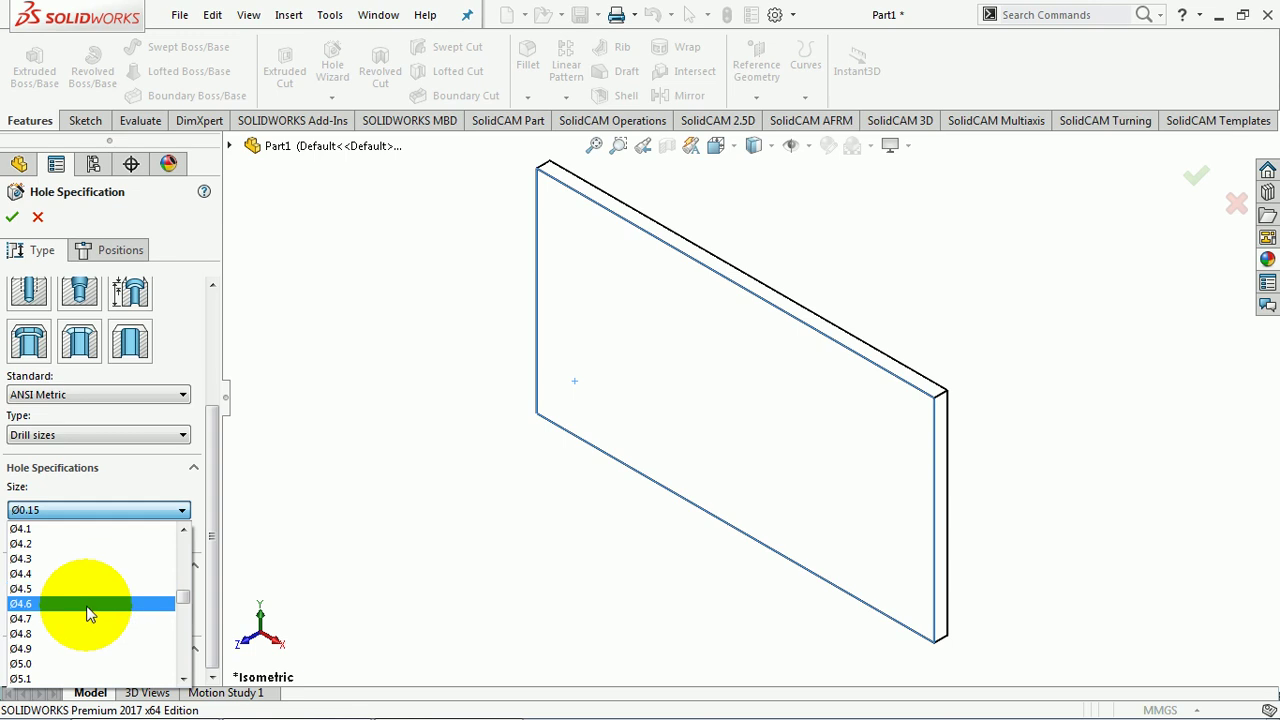
pyautogui.click(48, 663)
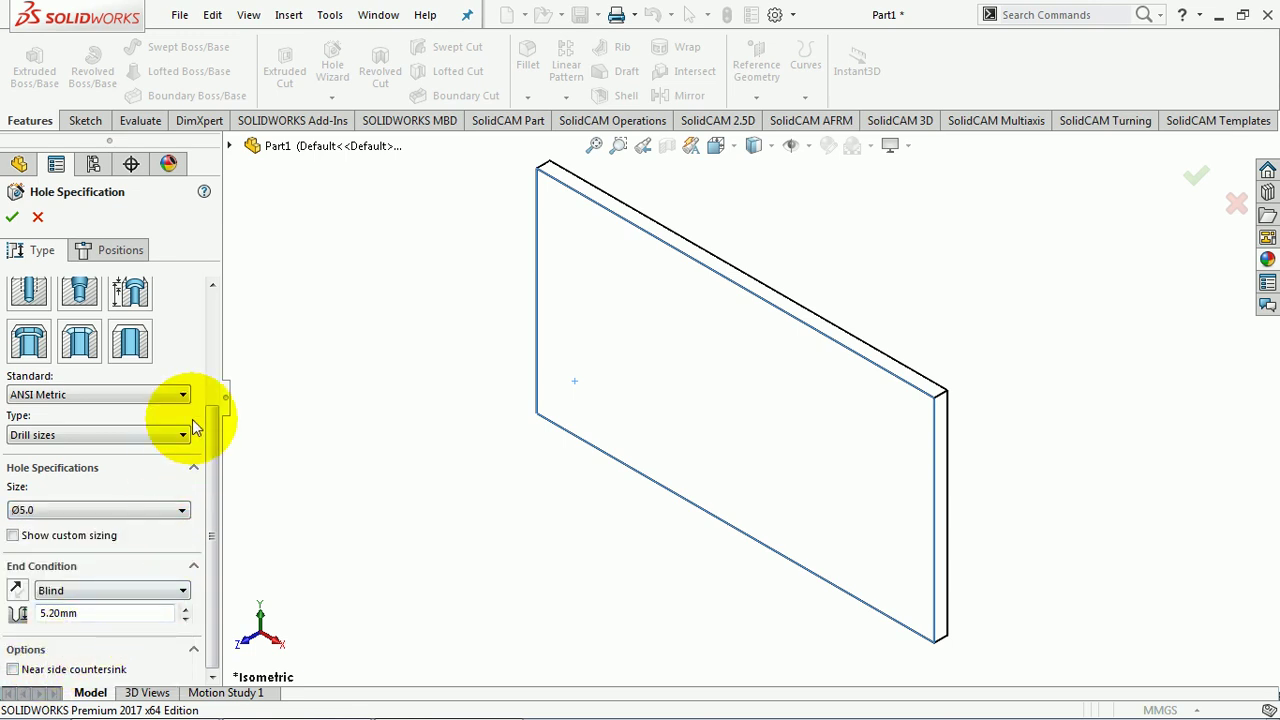
pyautogui.click(122, 252)
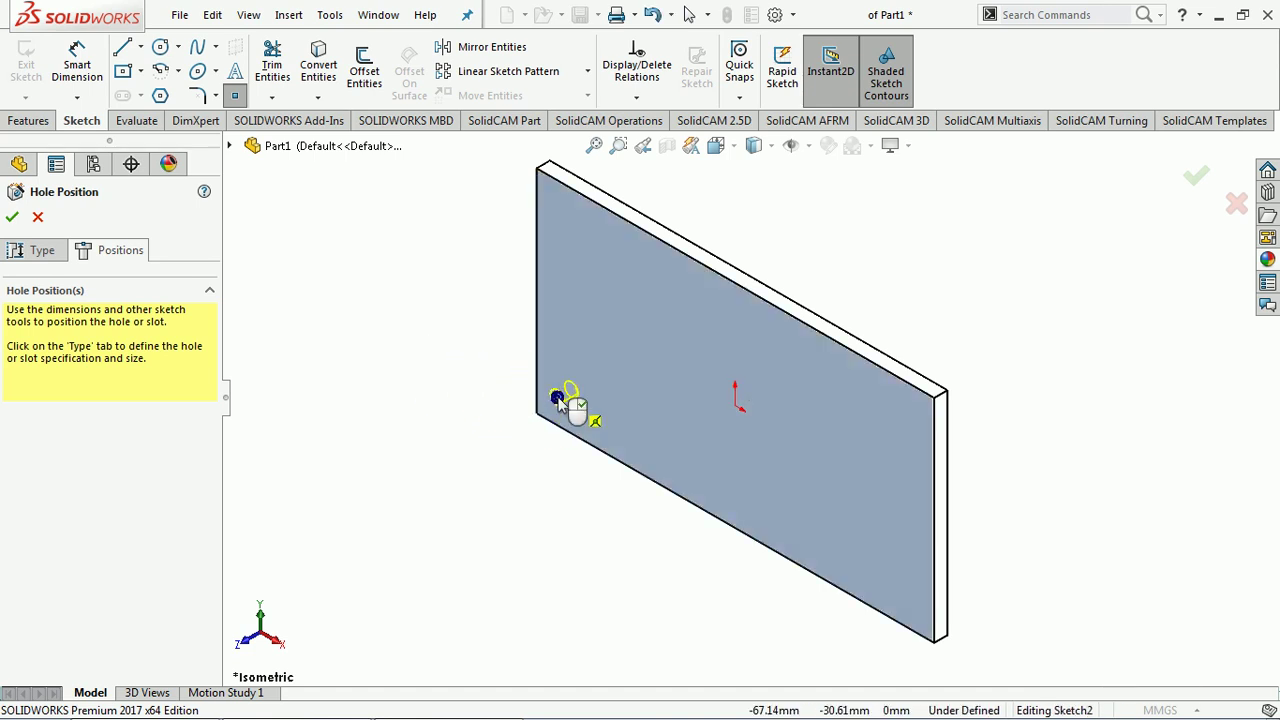
# Step: In Normal To view, place hole points near the plate's upper-right and lower-right corners
pyautogui.hotkey('ctrl', '8')
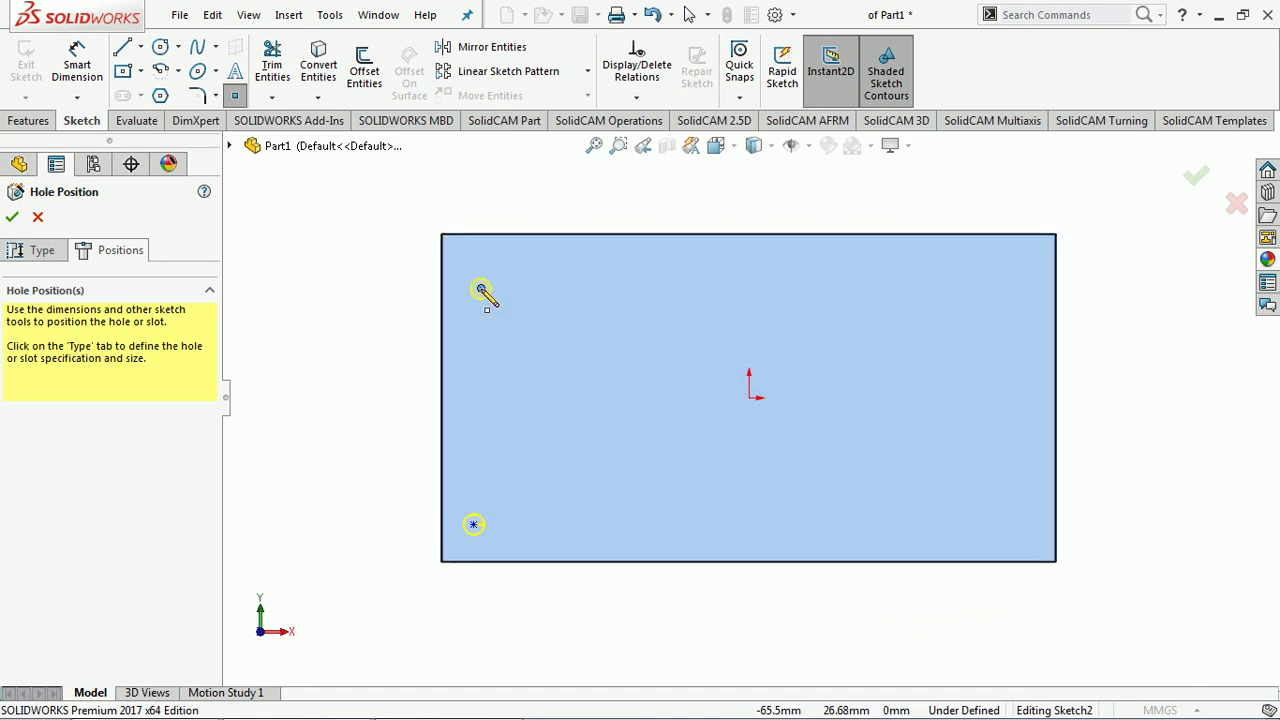
pyautogui.click(988, 312)
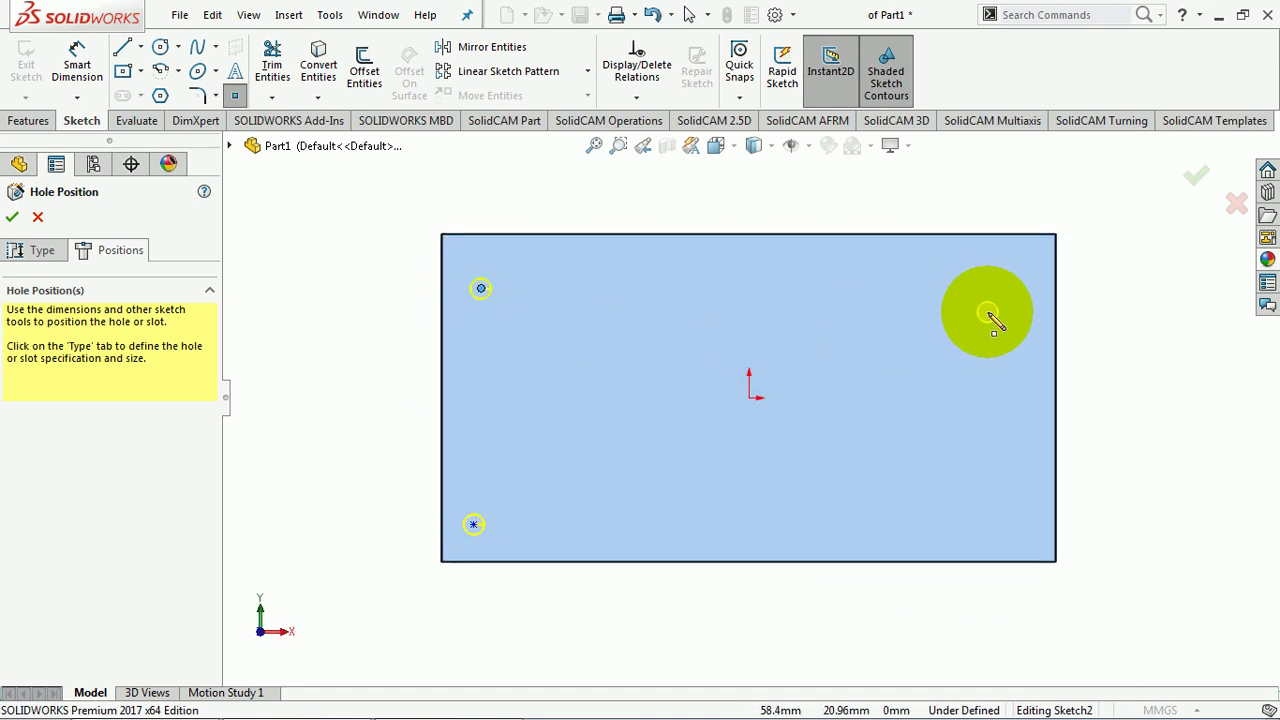
pyautogui.click(966, 504)
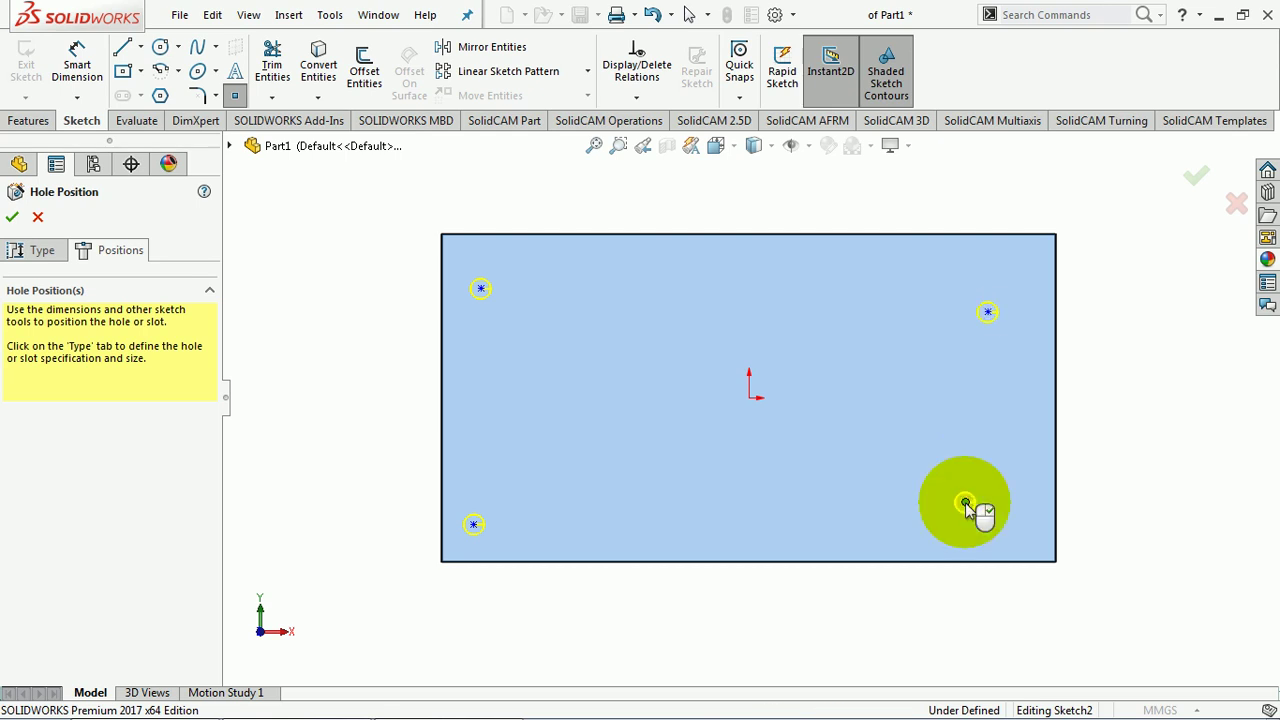
pyautogui.rightClick(382, 360)
pyautogui.click(415, 368)
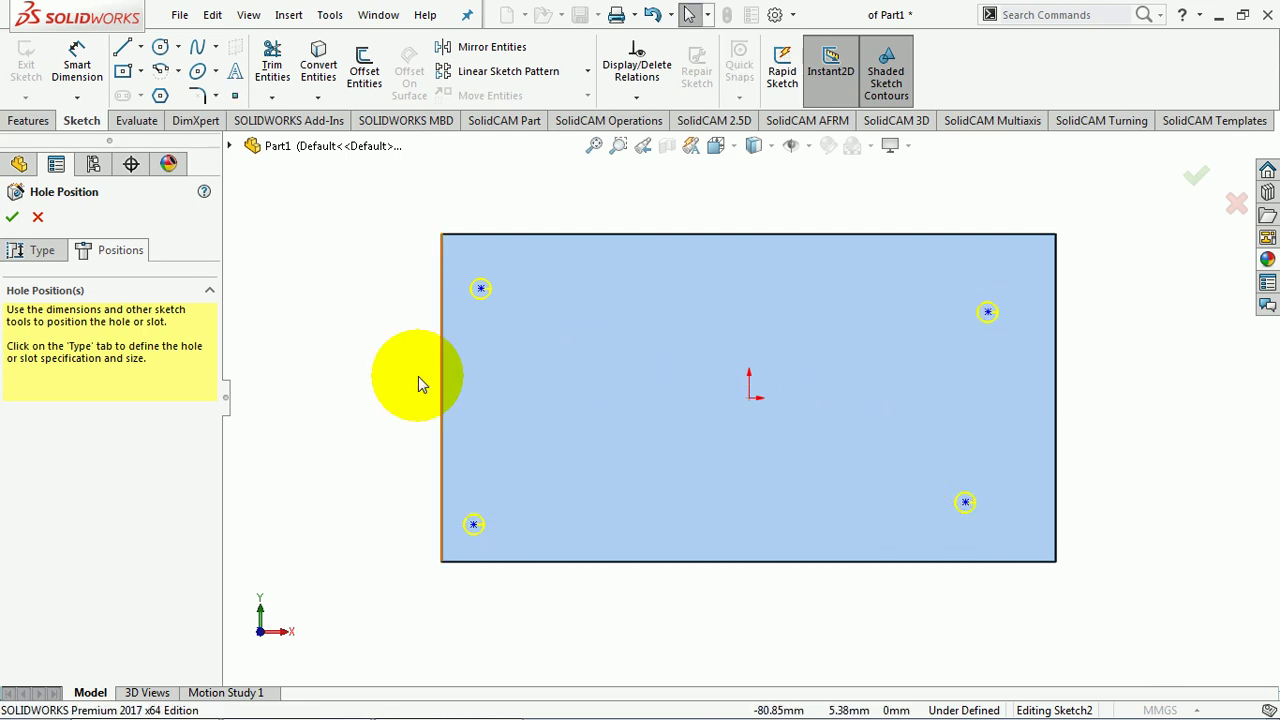
# Step: Draw a center rectangle from the origin and make it construction geometry
pyautogui.rightClick(420, 385)
pyautogui.click(443, 452)
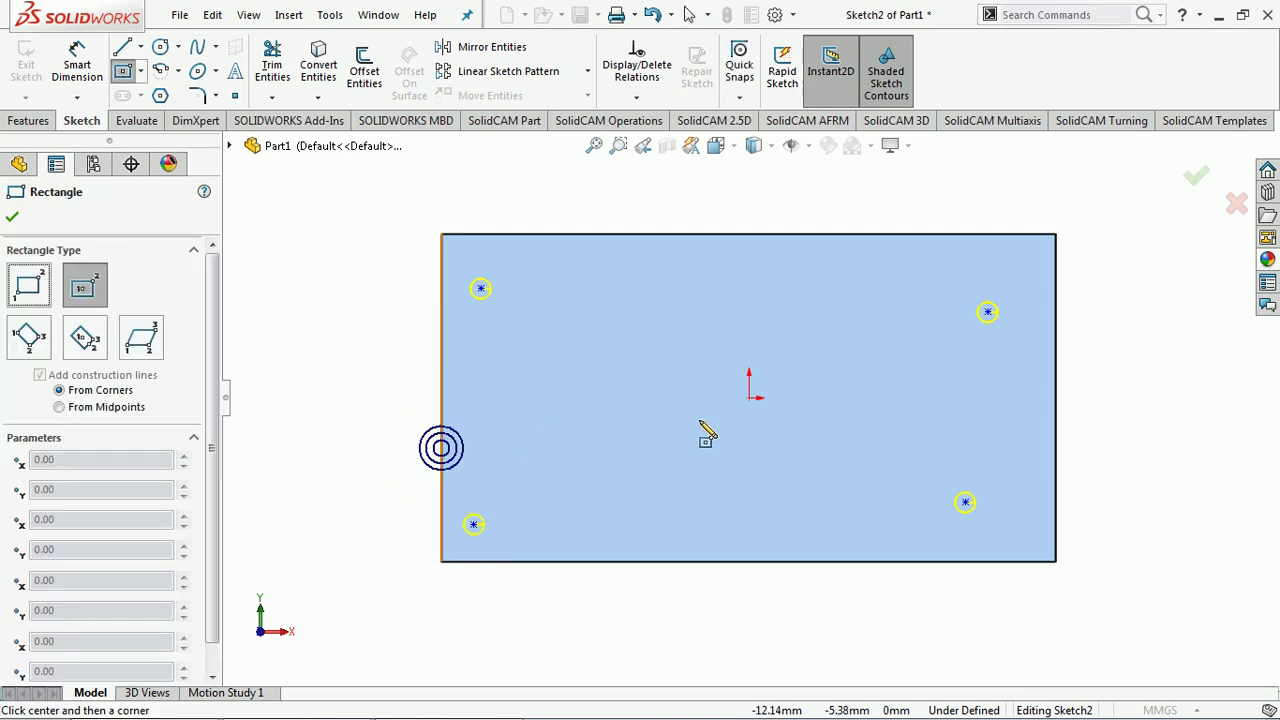
pyautogui.click(749, 399)
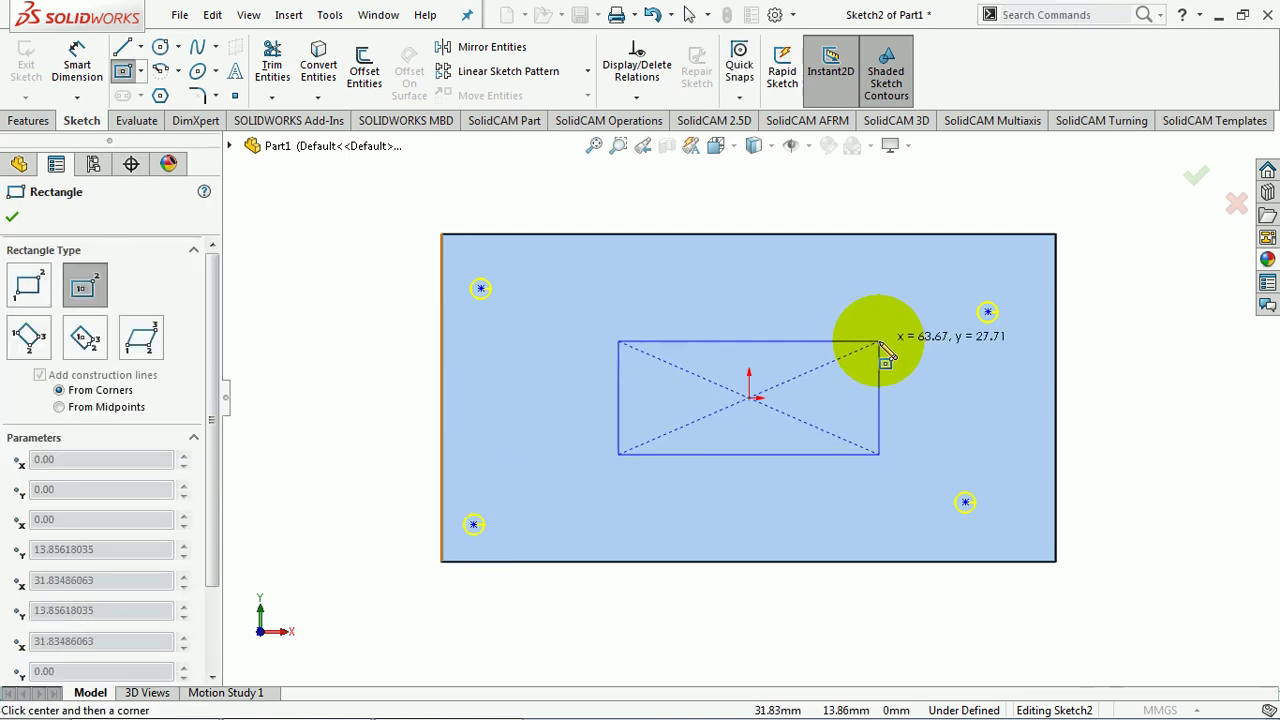
pyautogui.click(902, 328)
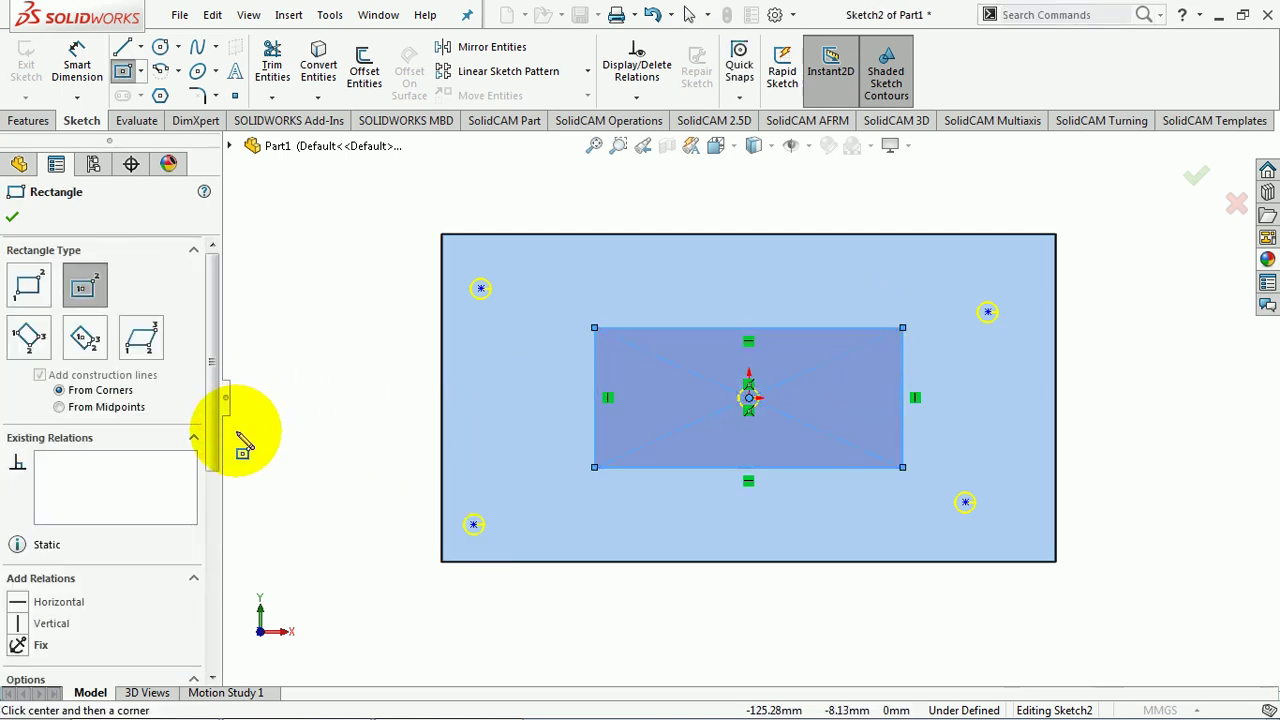
pyautogui.moveTo(213, 440); pyautogui.dragTo(213, 612)
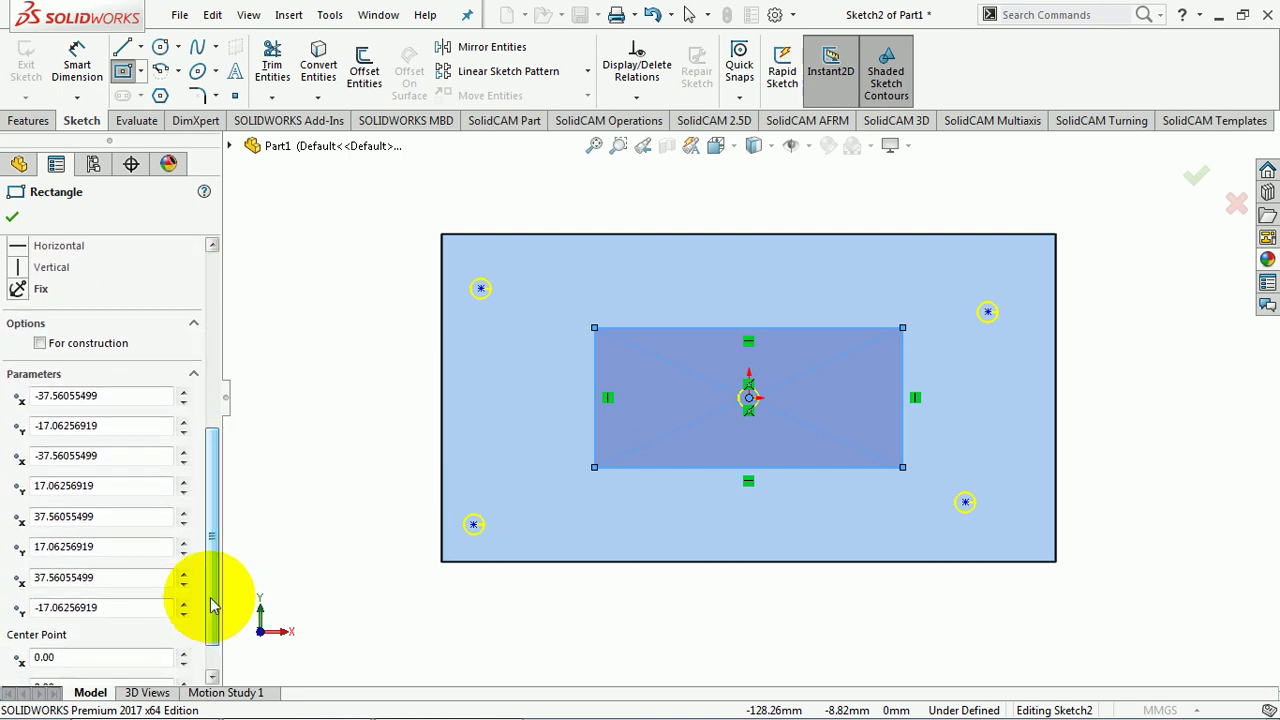
pyautogui.click(40, 344)
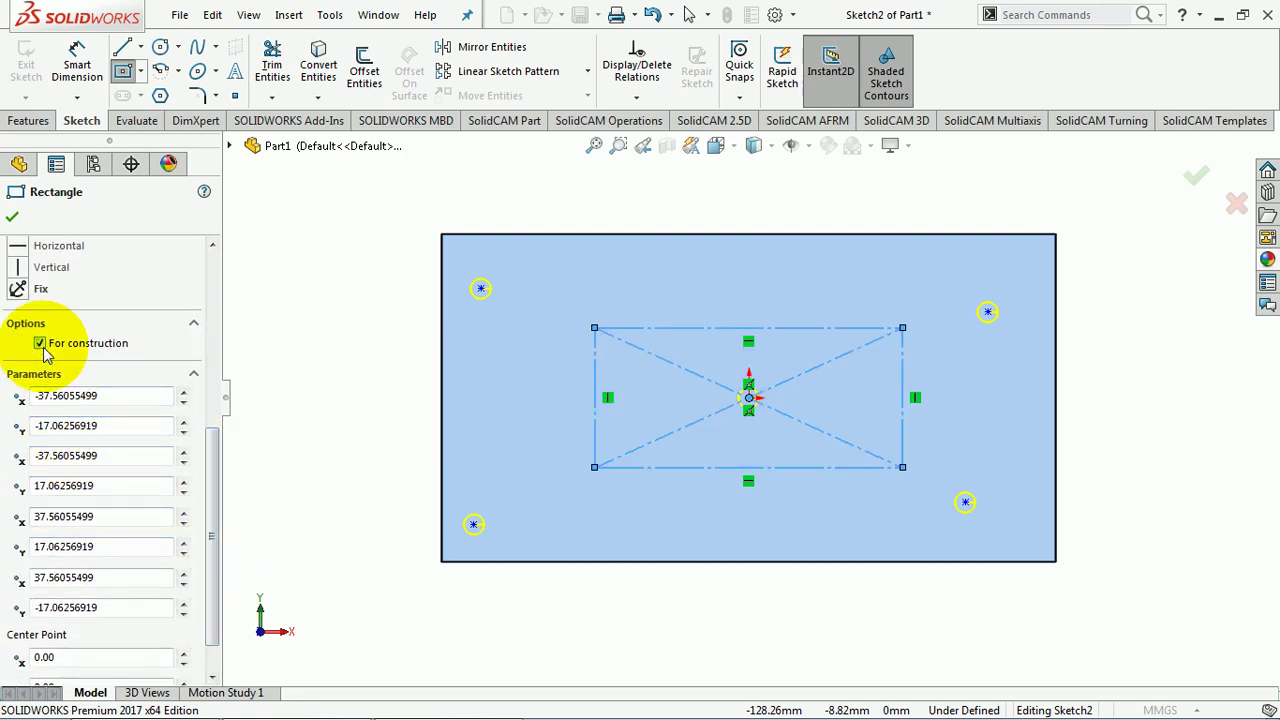
pyautogui.click(14, 219)
# Step: Dimension the construction rectangle 140 mm wide and 70 mm tall
pyautogui.press('s')
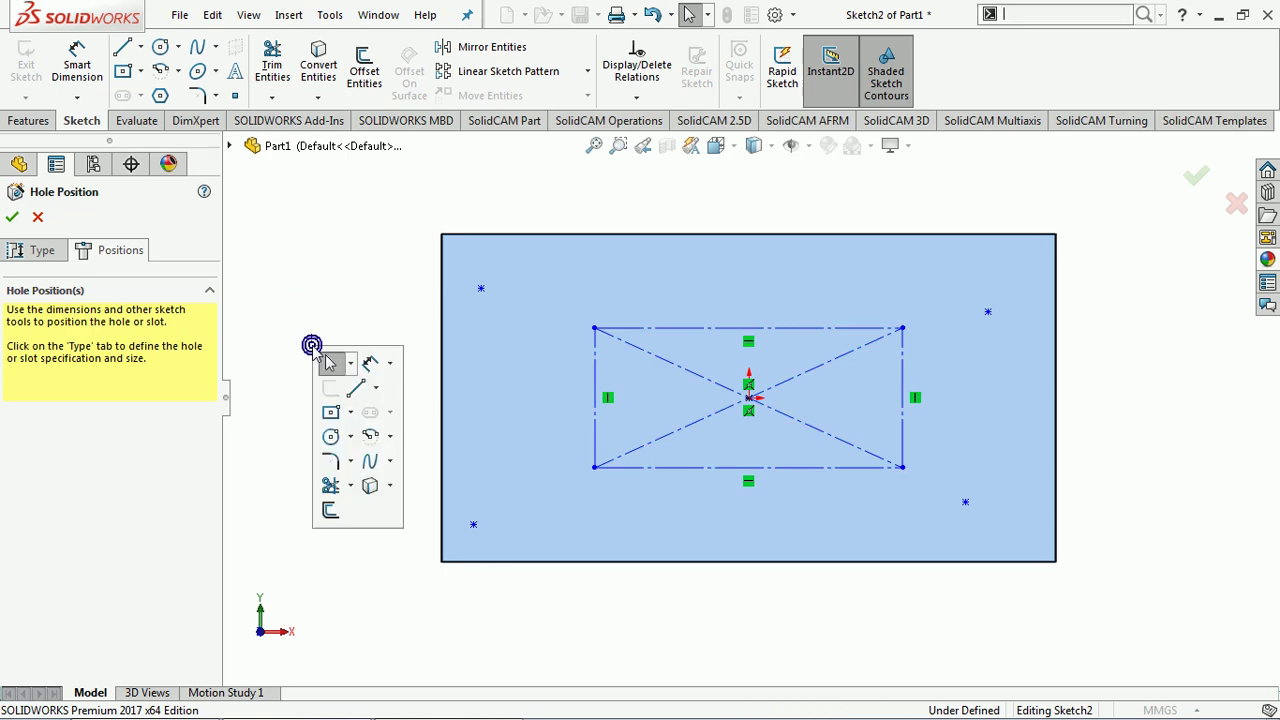
pyautogui.click(370, 363)
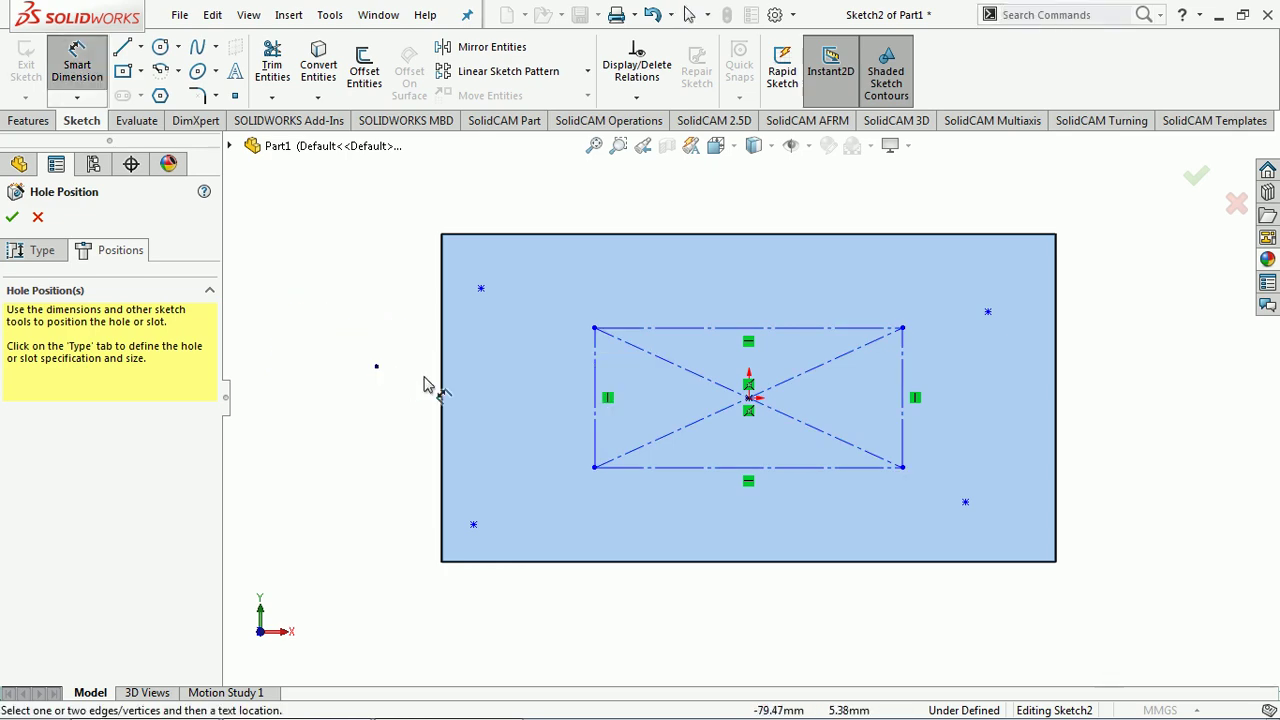
pyautogui.click(757, 469)
pyautogui.click(760, 606)
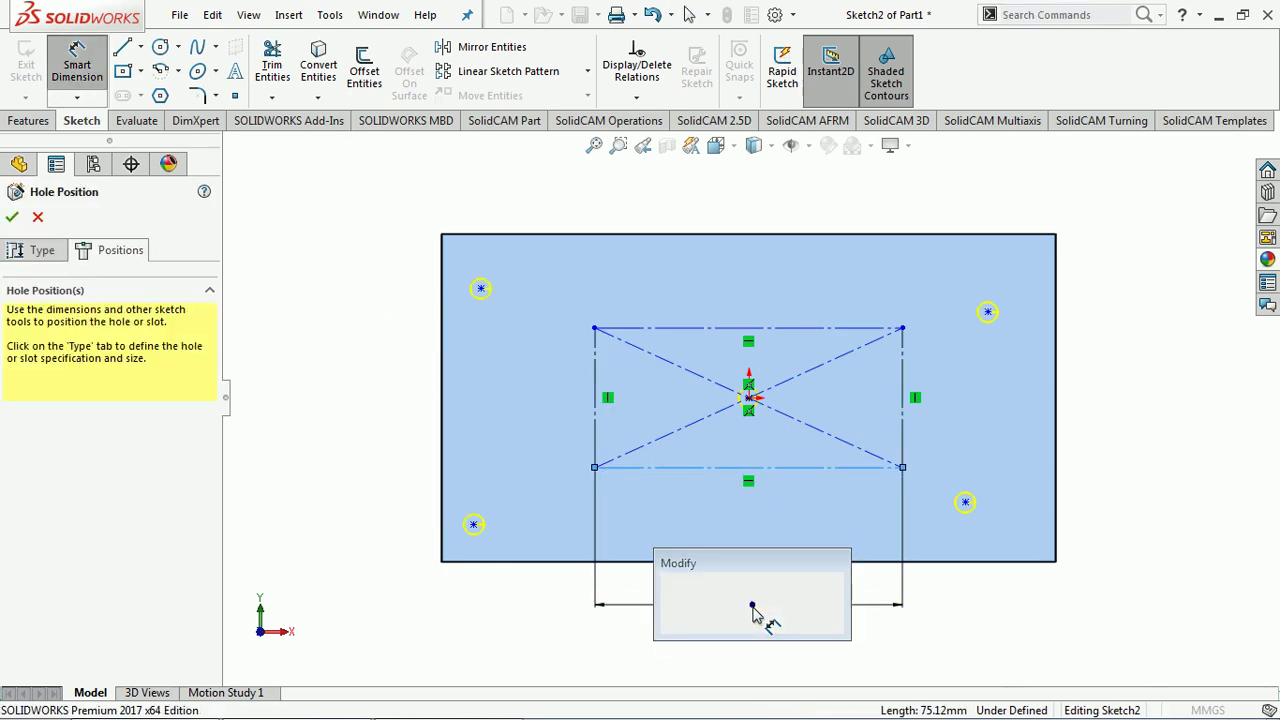
pyautogui.write('140')
pyautogui.press('Return')
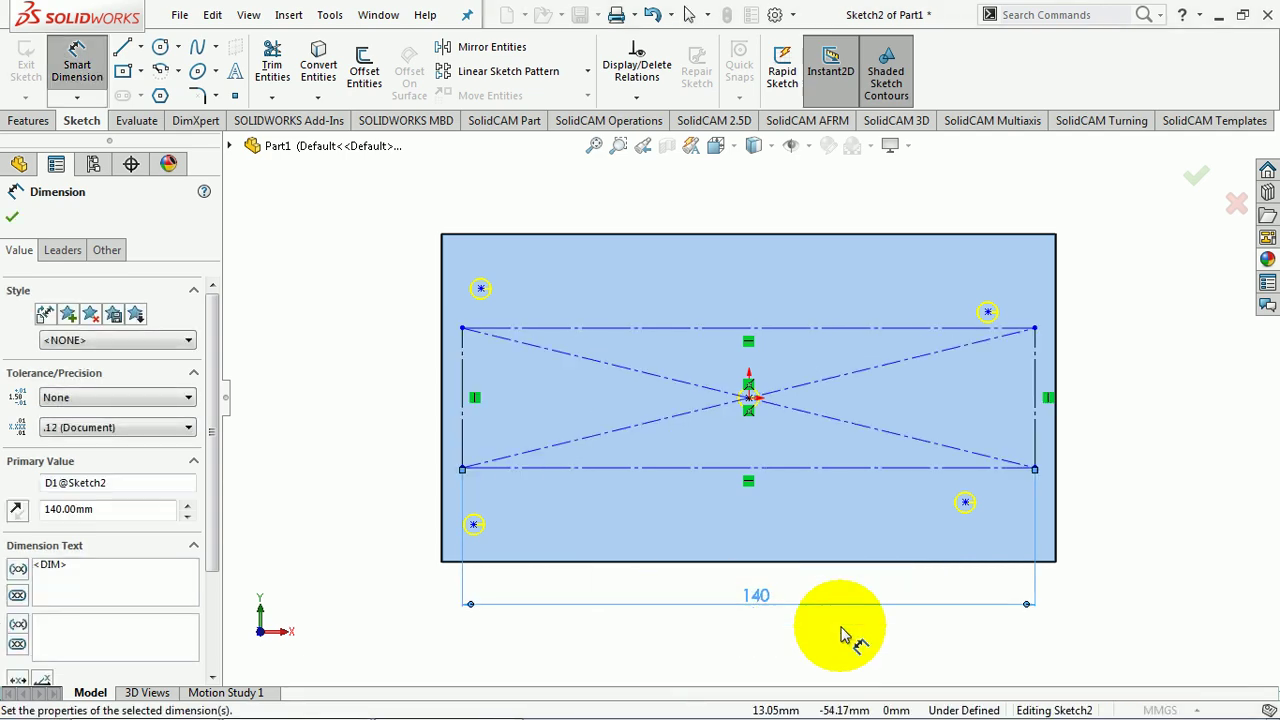
pyautogui.click(1038, 377)
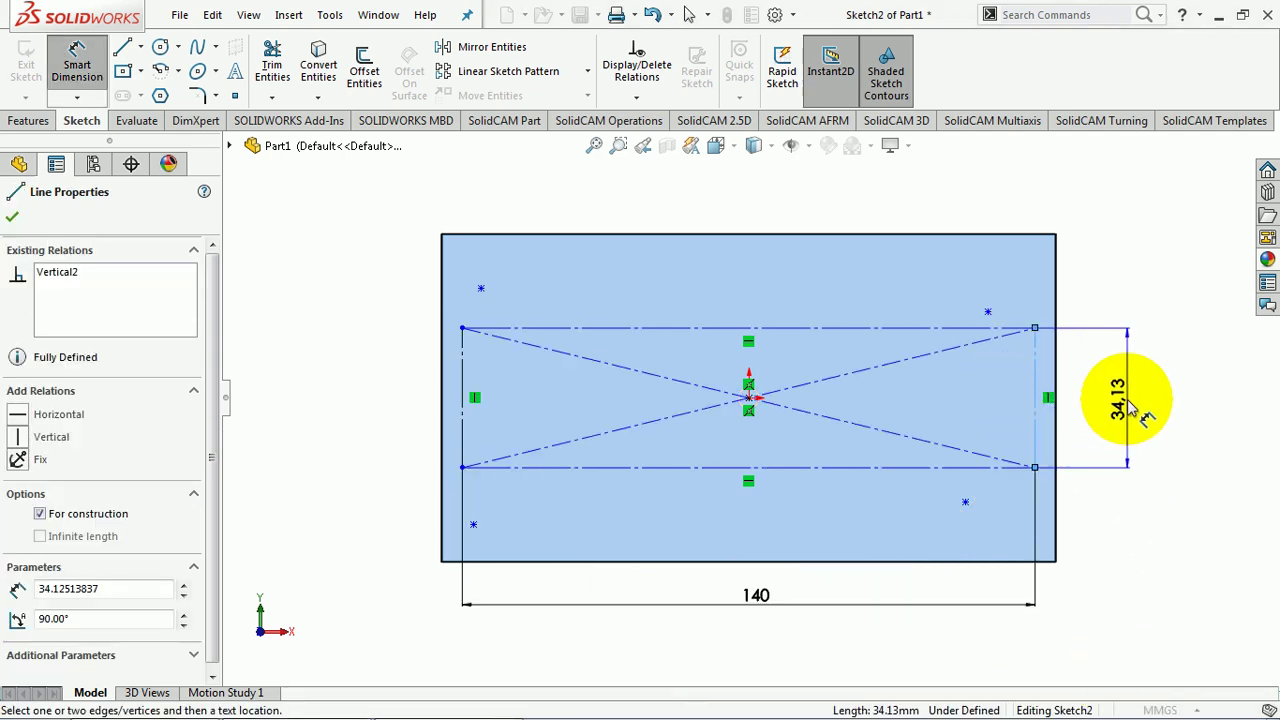
pyautogui.click(1133, 403)
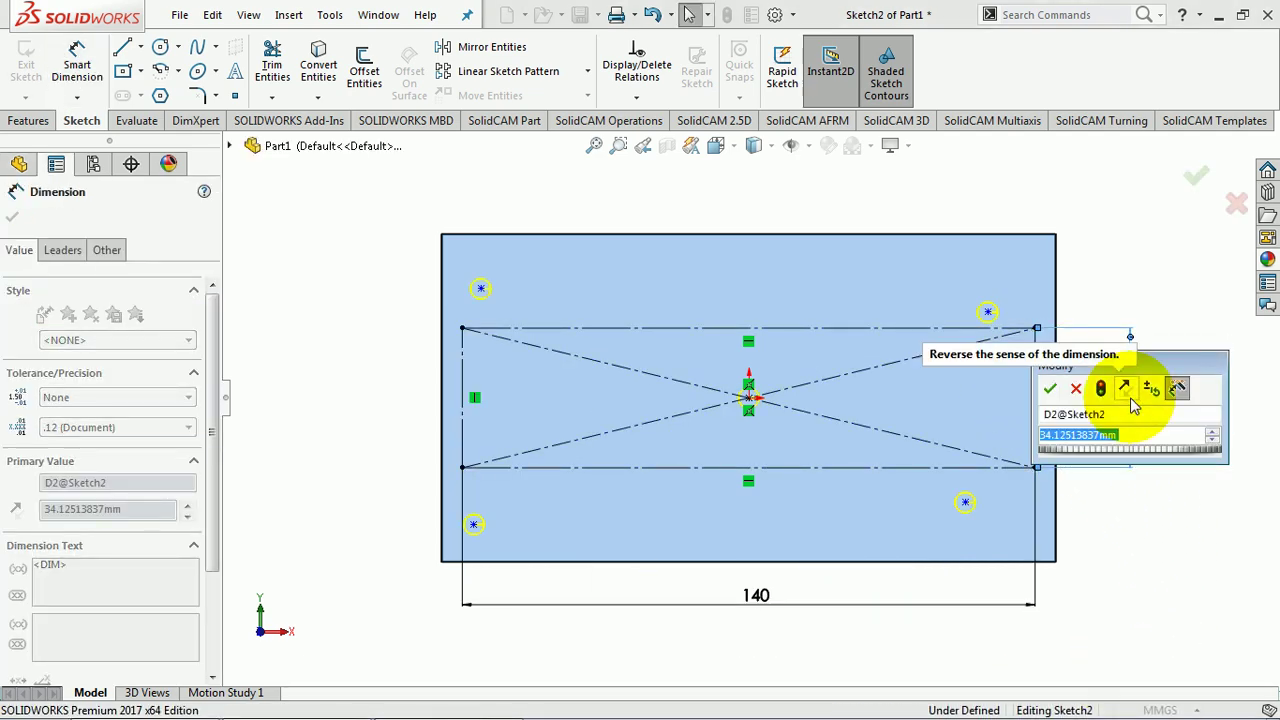
pyautogui.write('70')
pyautogui.press('Return')
# Step: Snap the four hole points onto the rectangle's corners and complete Hole1
pyautogui.rightClick(1140, 402)
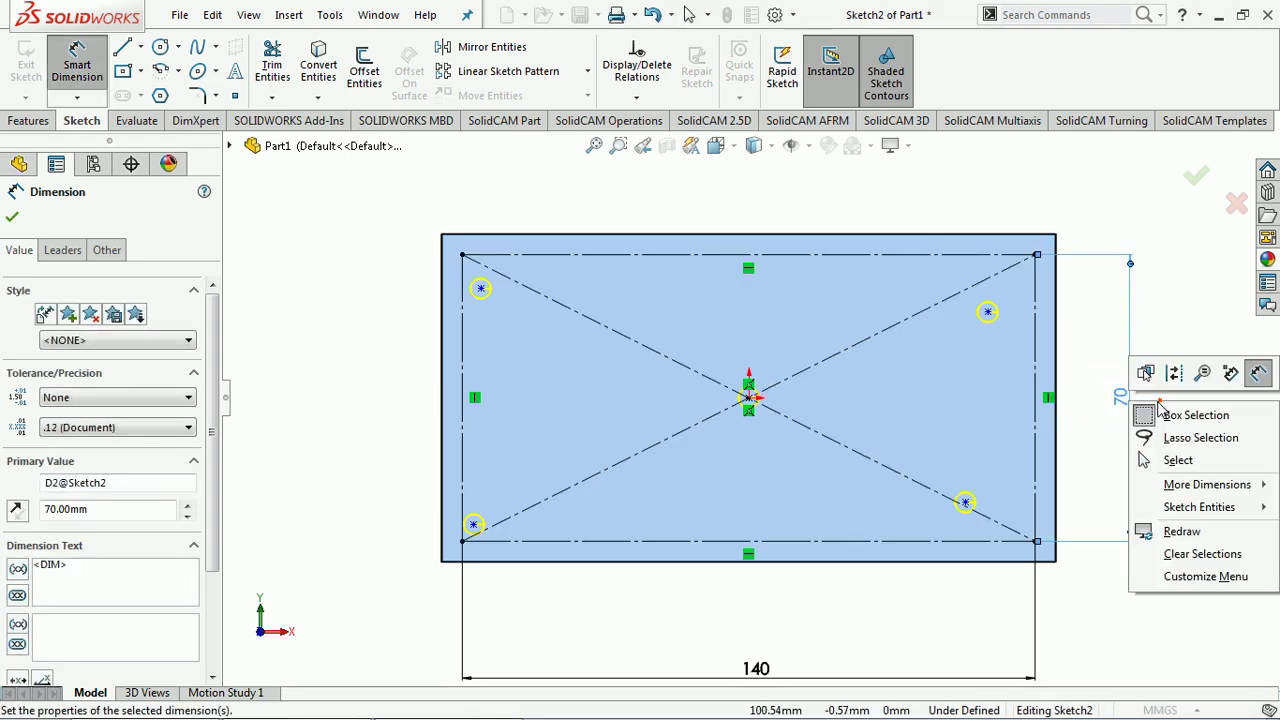
pyautogui.click(1180, 460)
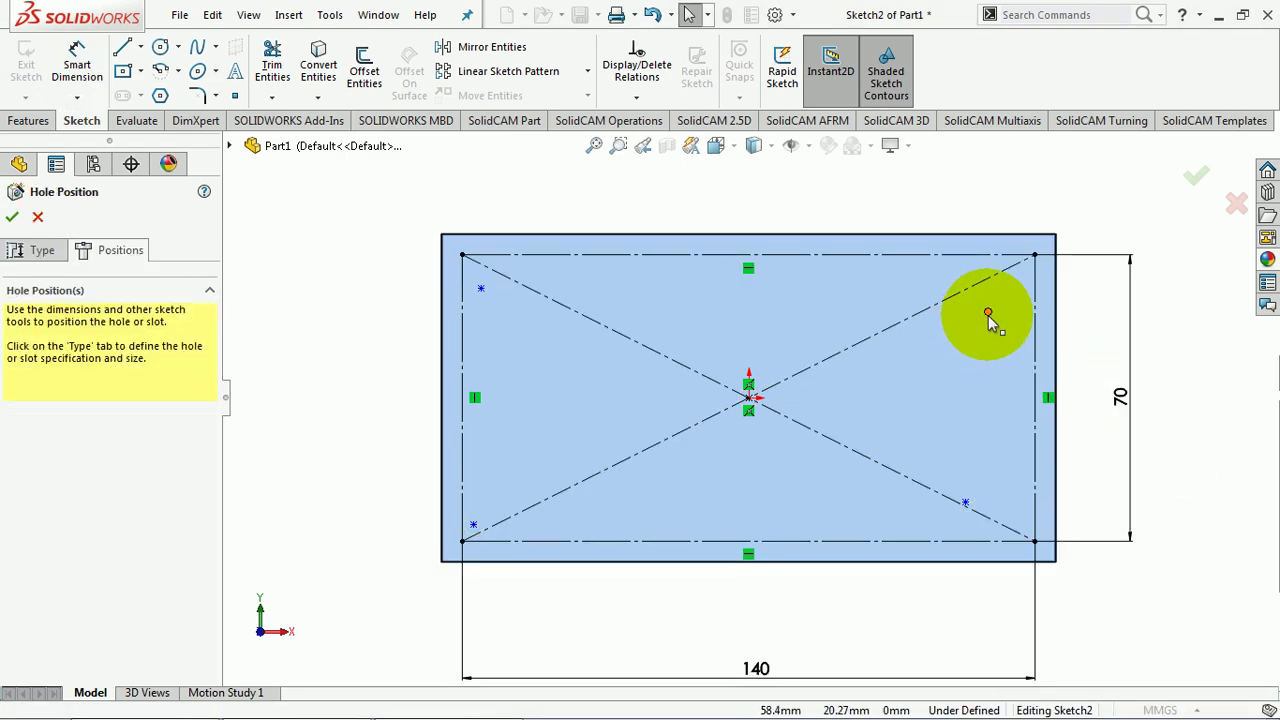
pyautogui.click(987, 312)
pyautogui.moveTo(987, 312); pyautogui.dragTo(1035, 257)
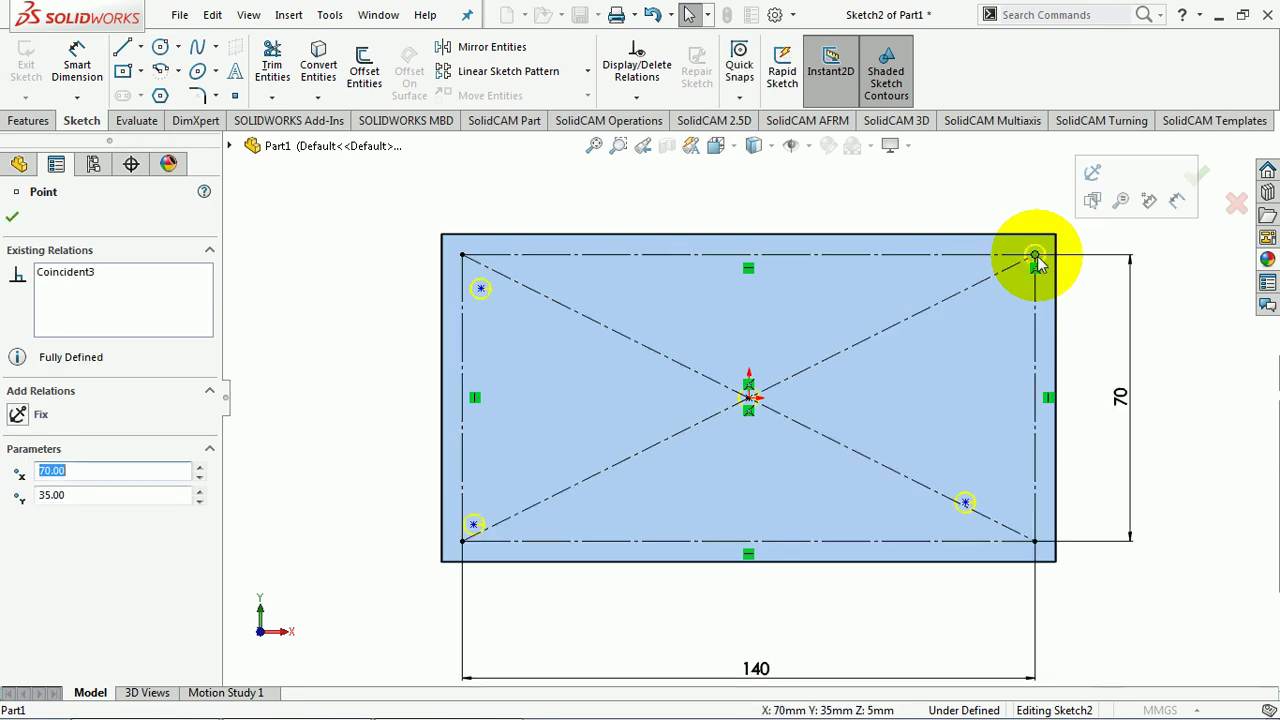
pyautogui.moveTo(480, 290); pyautogui.dragTo(462, 255)
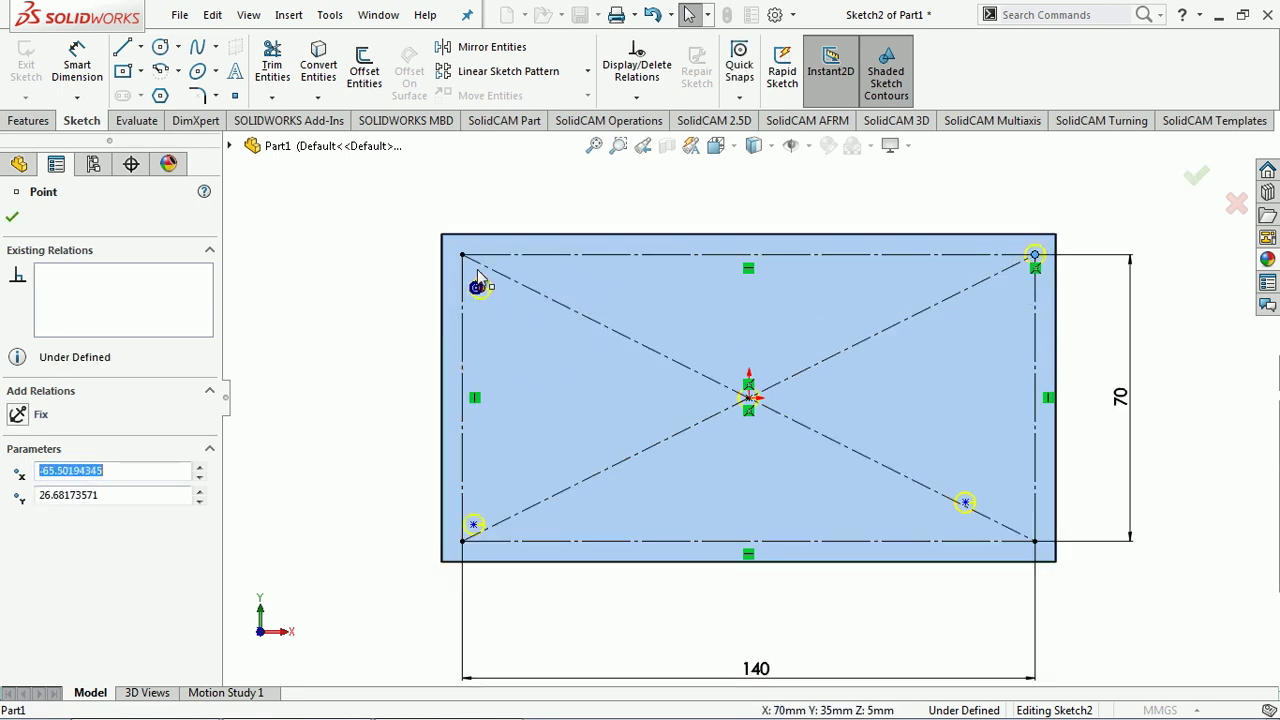
pyautogui.moveTo(472, 520); pyautogui.dragTo(462, 541)
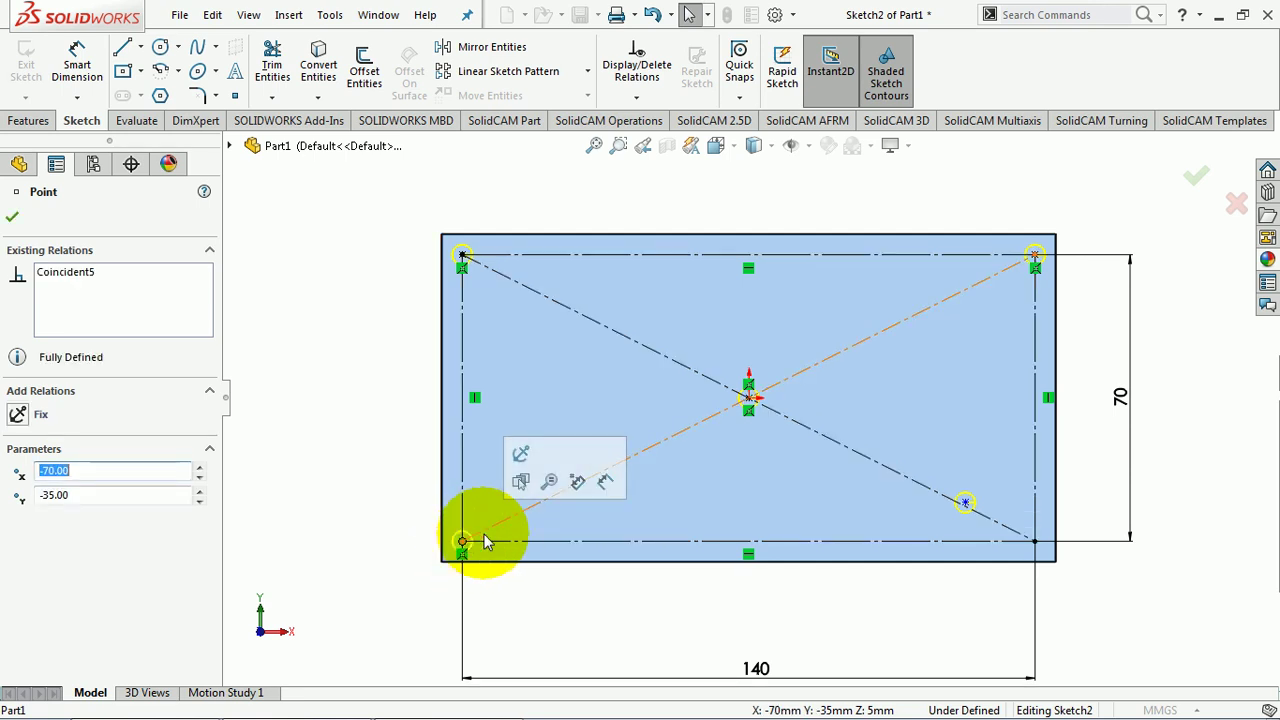
pyautogui.moveTo(965, 503); pyautogui.dragTo(1034, 543)
pyautogui.click(1196, 176)
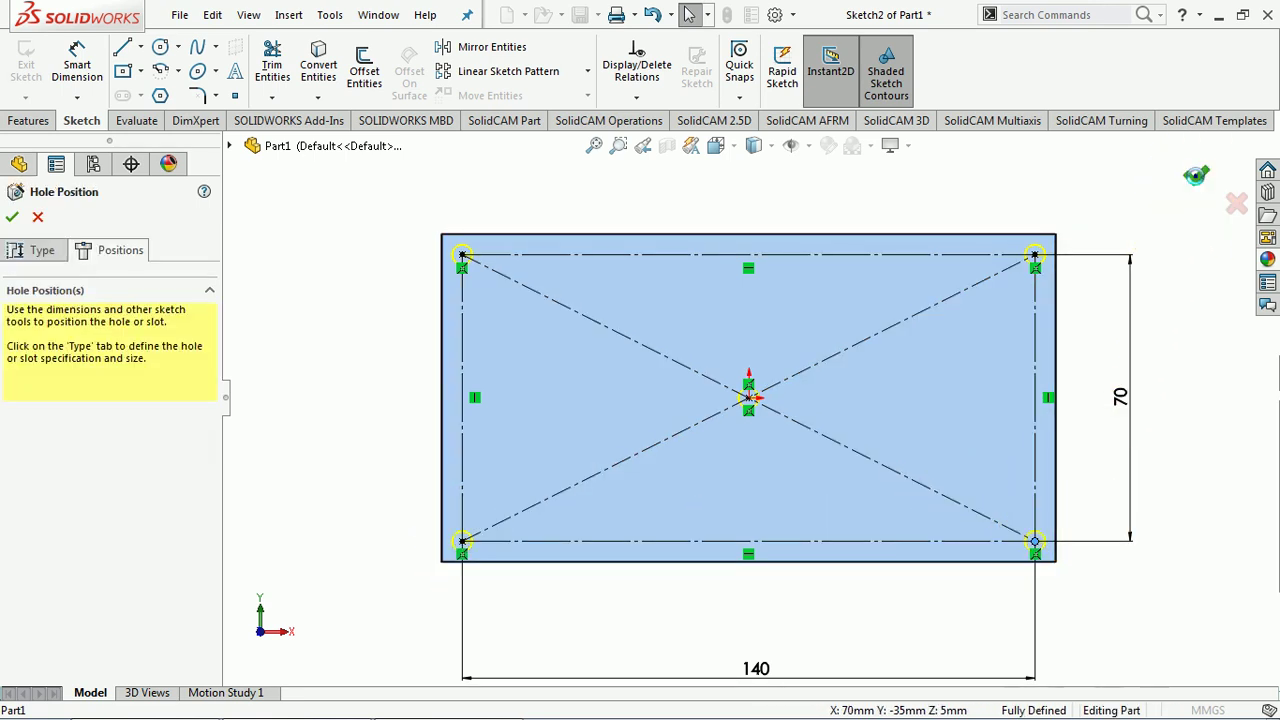
pyautogui.click(1196, 176)
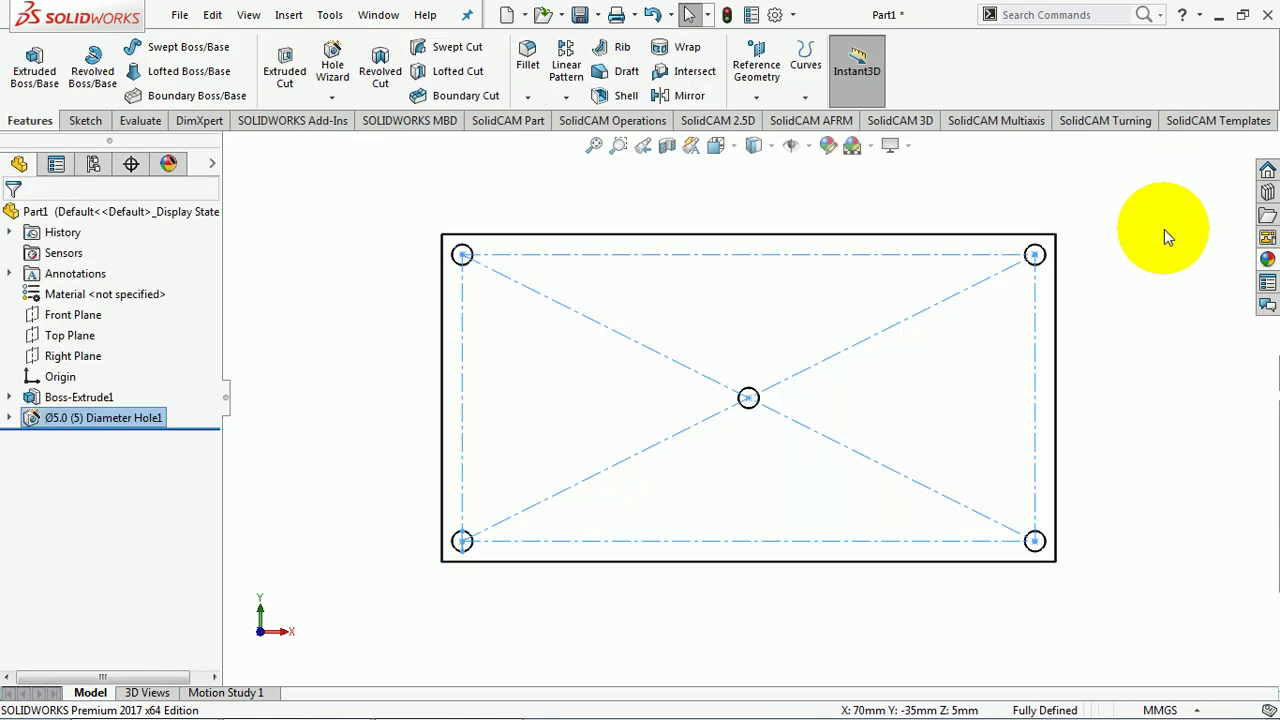
# Step: View the plate in isometric, shaded with edges, and inspect the holes
pyautogui.hotkey('ctrl', '7')
pyautogui.click(1101, 266)
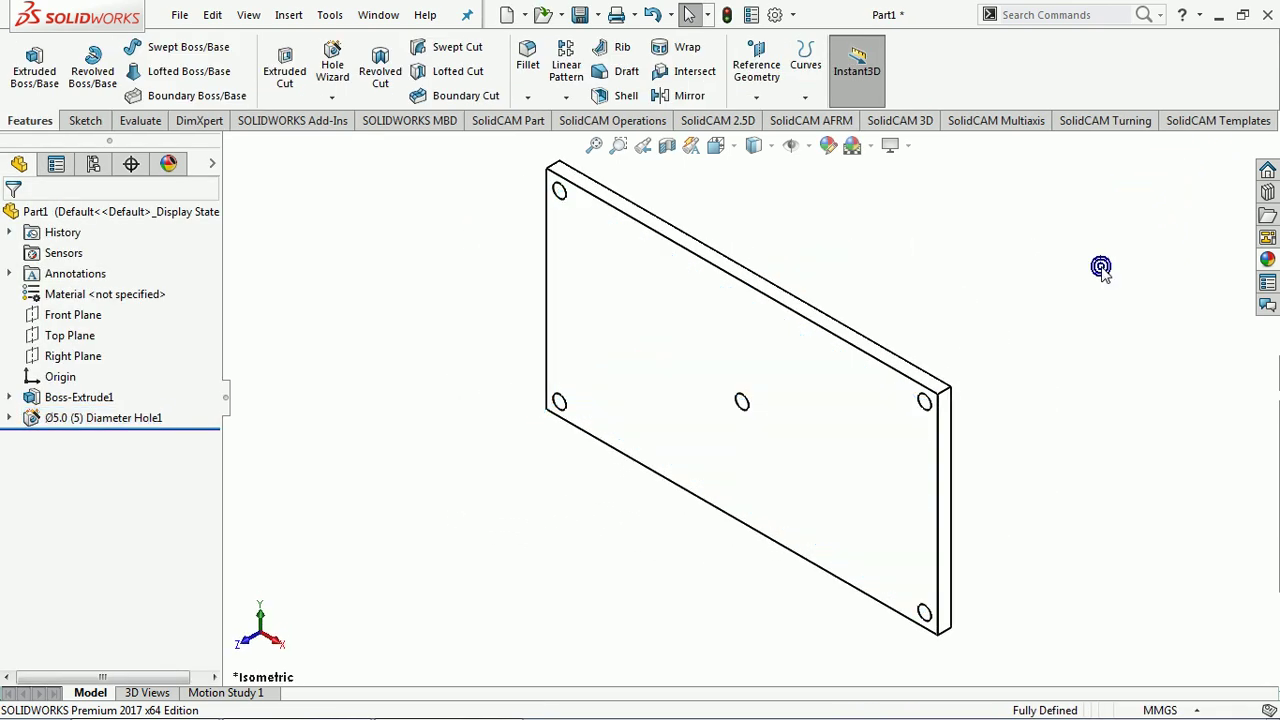
pyautogui.click(770, 149)
pyautogui.click(756, 172)
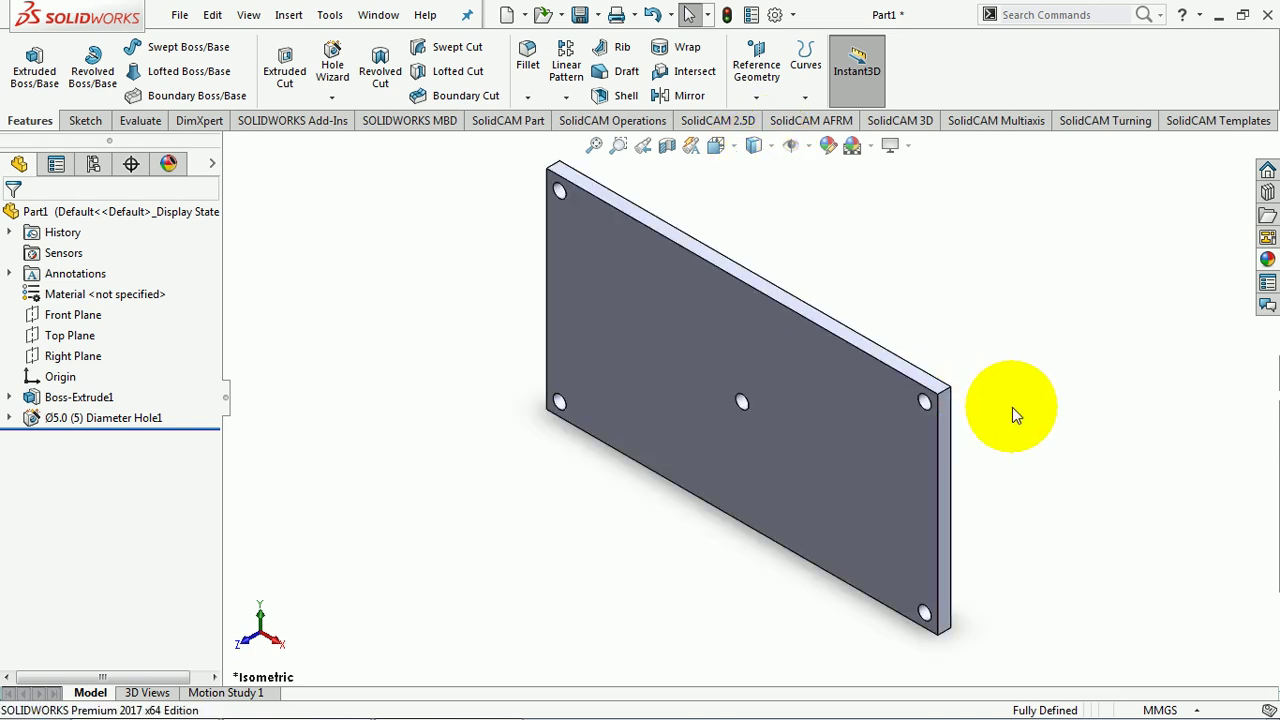
pyautogui.moveTo(1011, 407)
pyautogui.mouseDown(button='middle')
pyautogui.moveTo(866, 414)
pyautogui.moveTo(1041, 333)
pyautogui.mouseUp(button='middle')
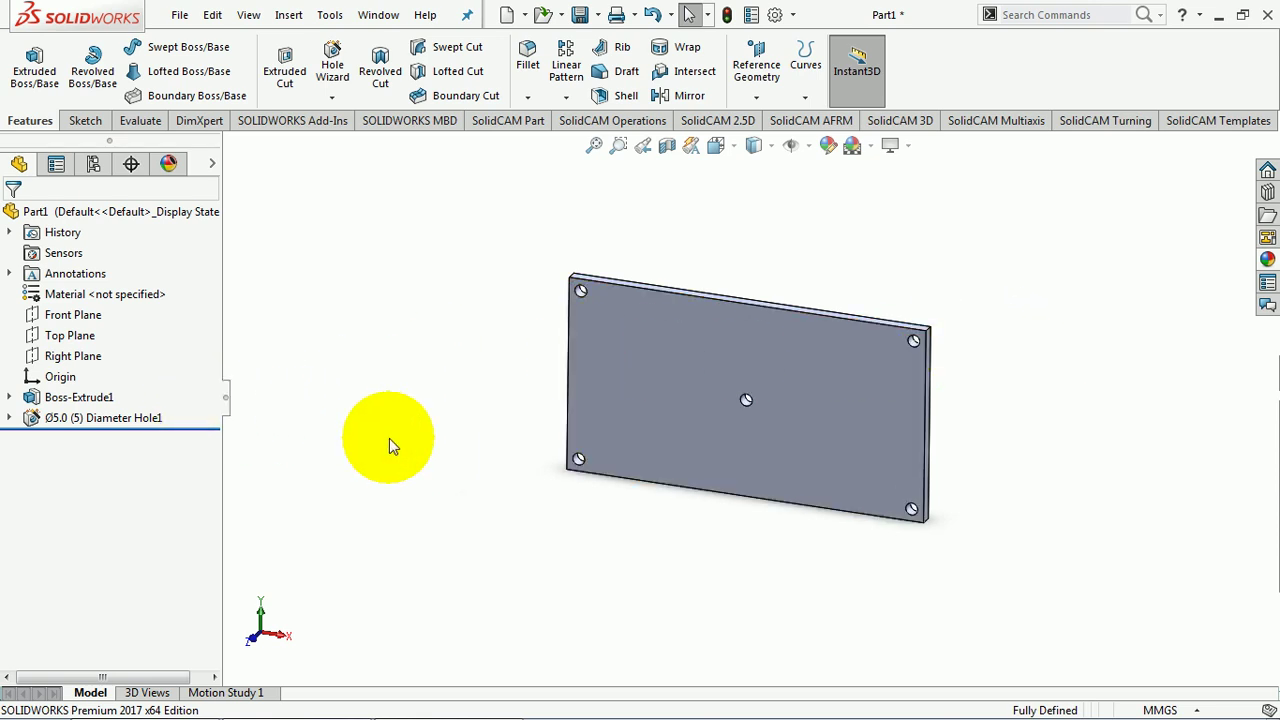
pyautogui.click(745, 398)
pyautogui.scroll(-5, 757, 400)
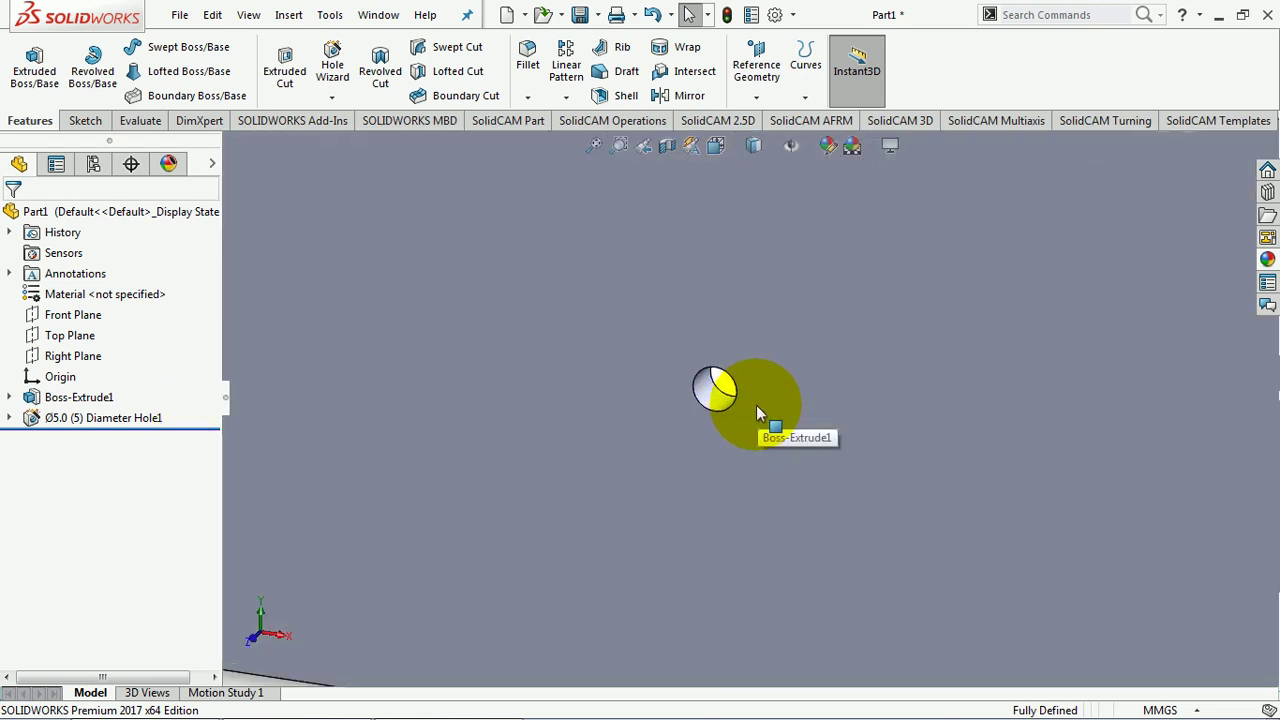
pyautogui.scroll(6, 695, 365)
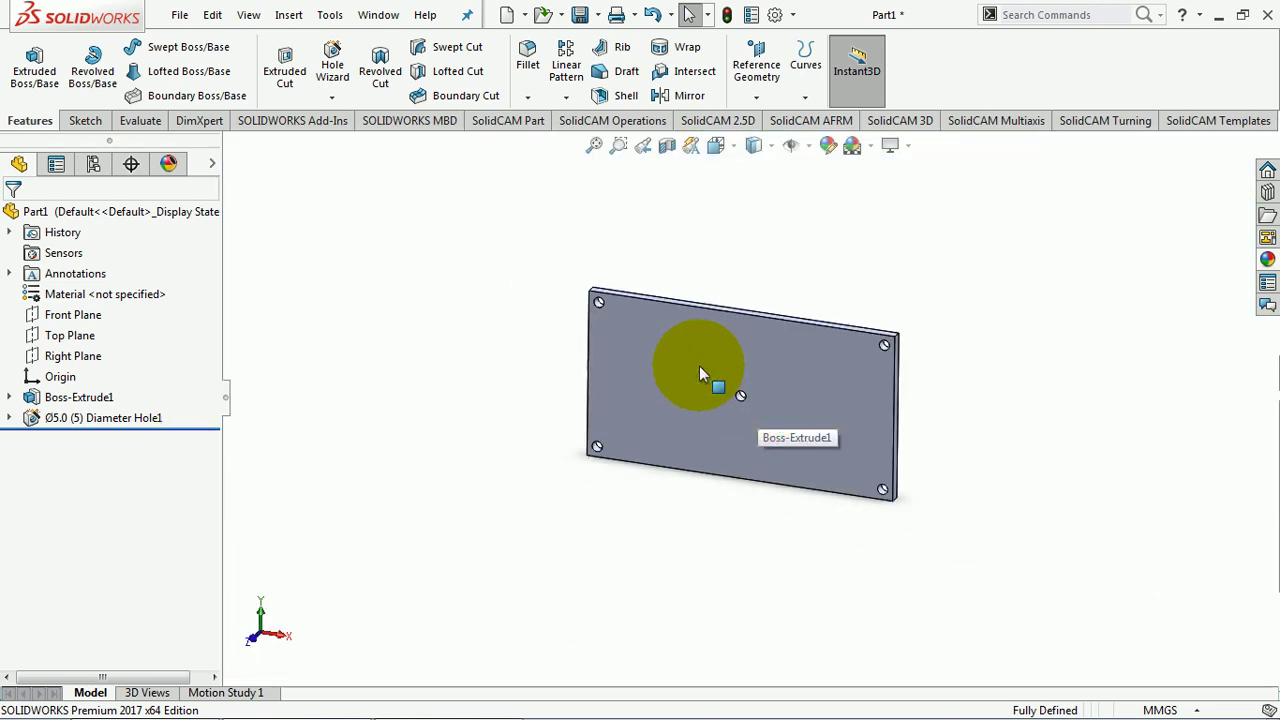
# Step: Edit Hole1's positions and remove the extra hole point at the origin
pyautogui.click(33, 420)
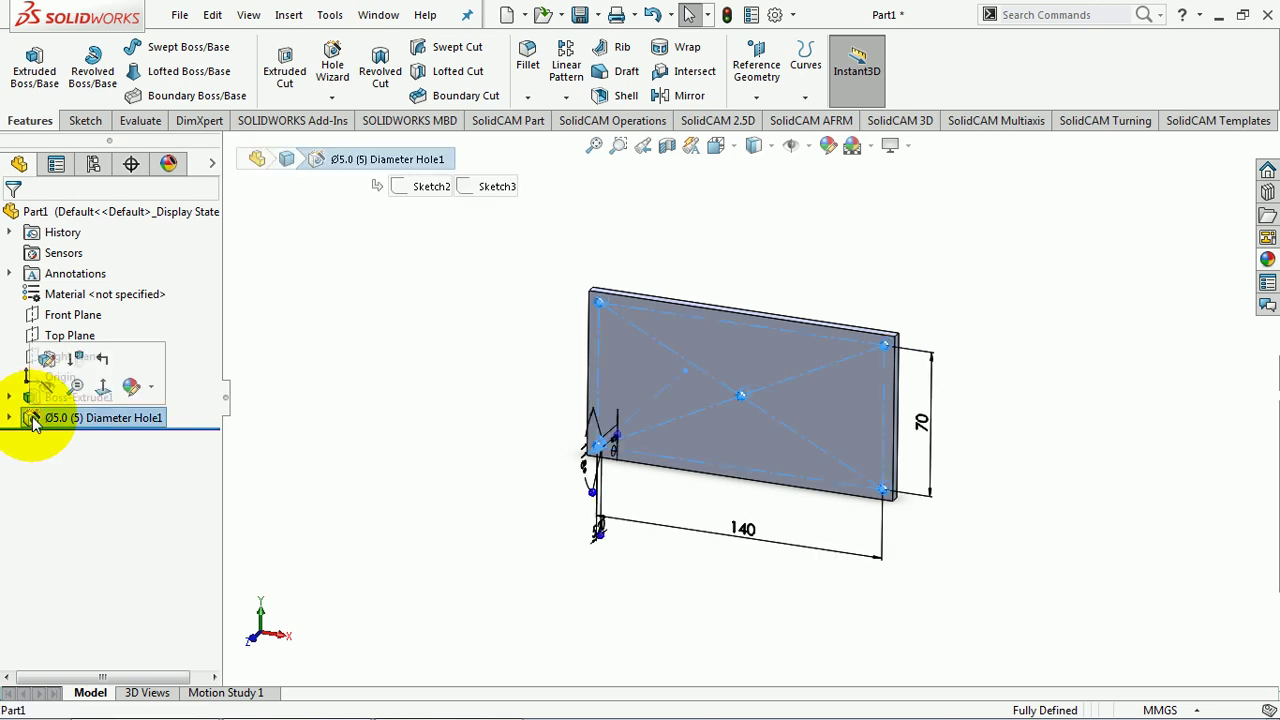
pyautogui.click(48, 361)
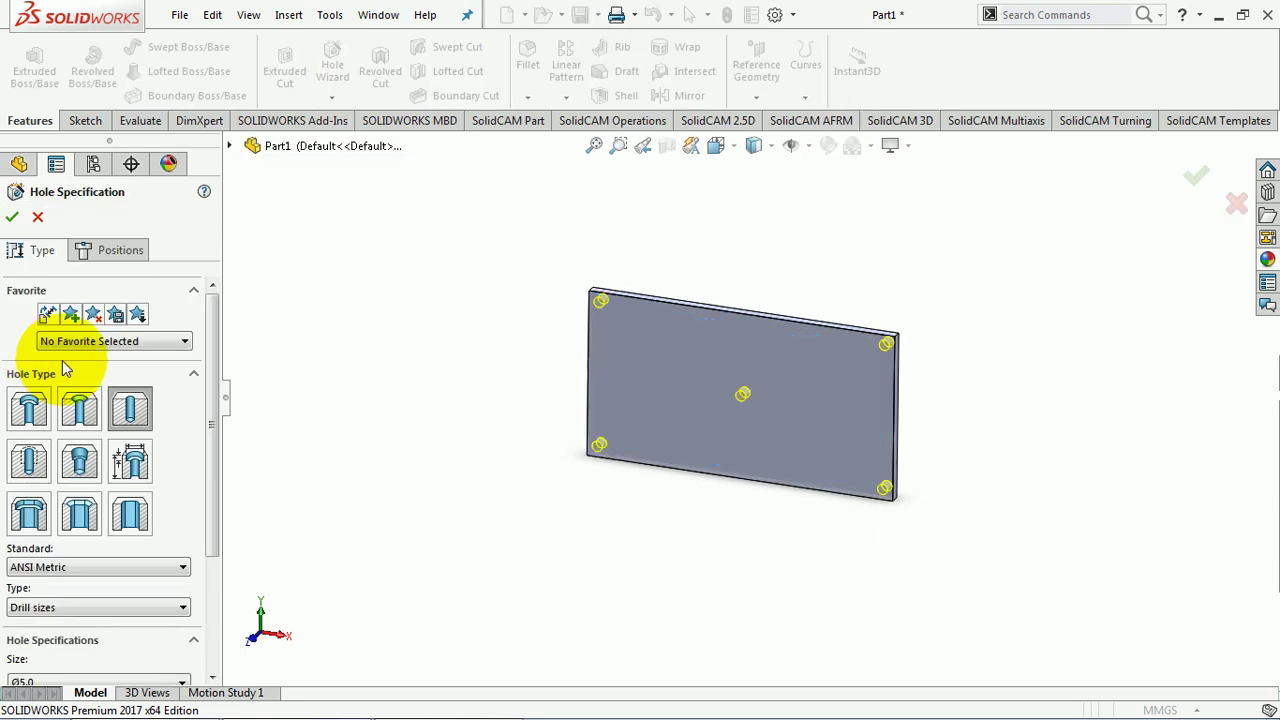
pyautogui.click(120, 250)
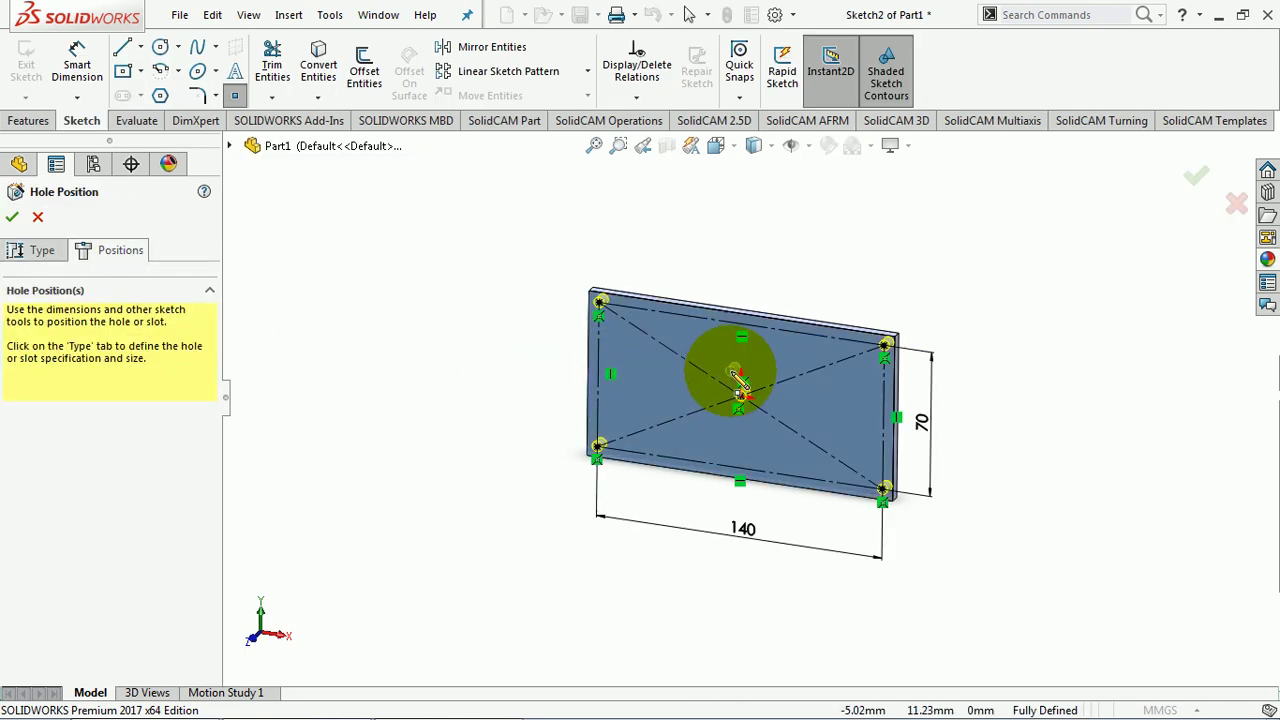
pyautogui.scroll(-5, 730, 385)
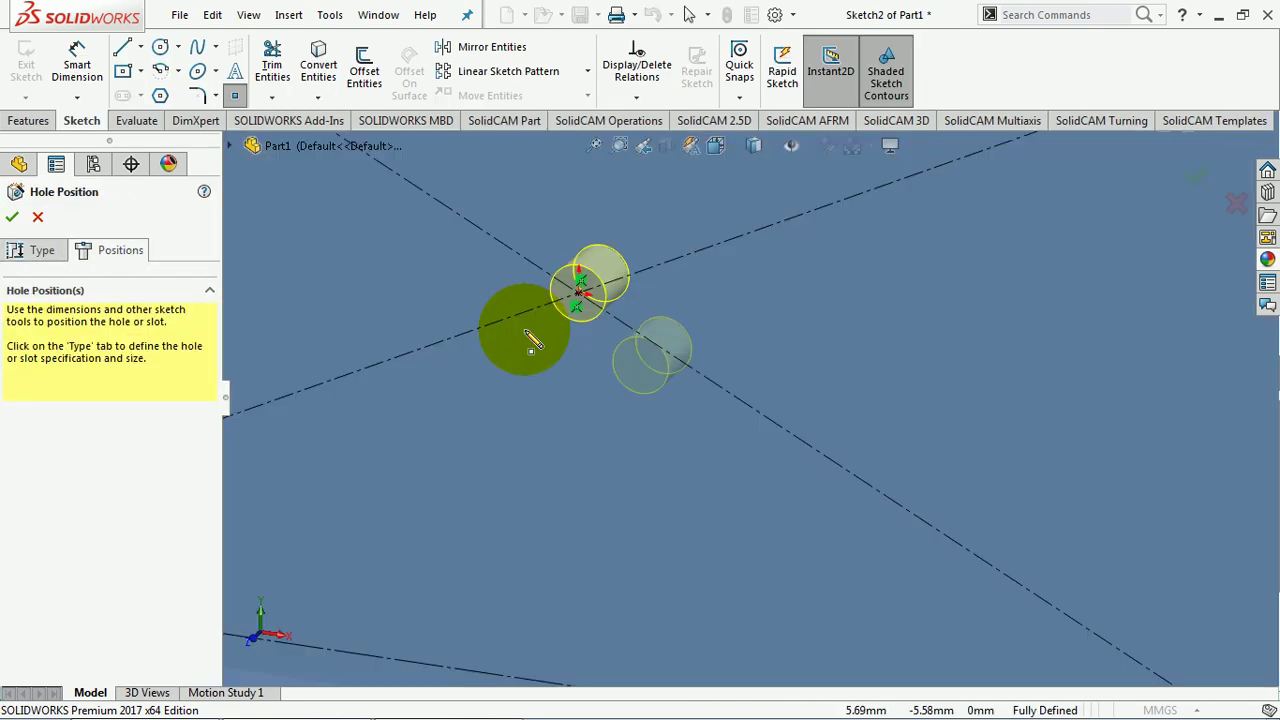
pyautogui.moveTo(532, 343); pyautogui.dragTo(752, 263, button='middle')
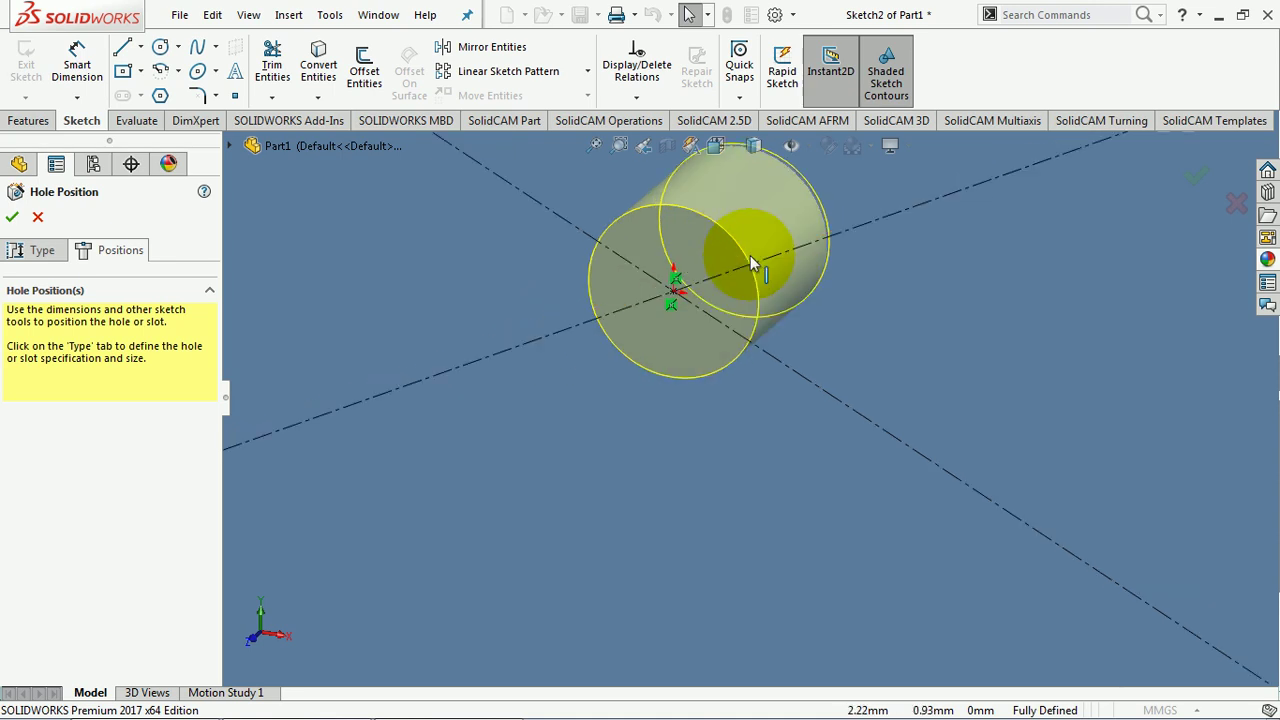
pyautogui.scroll(-2, 752, 263)
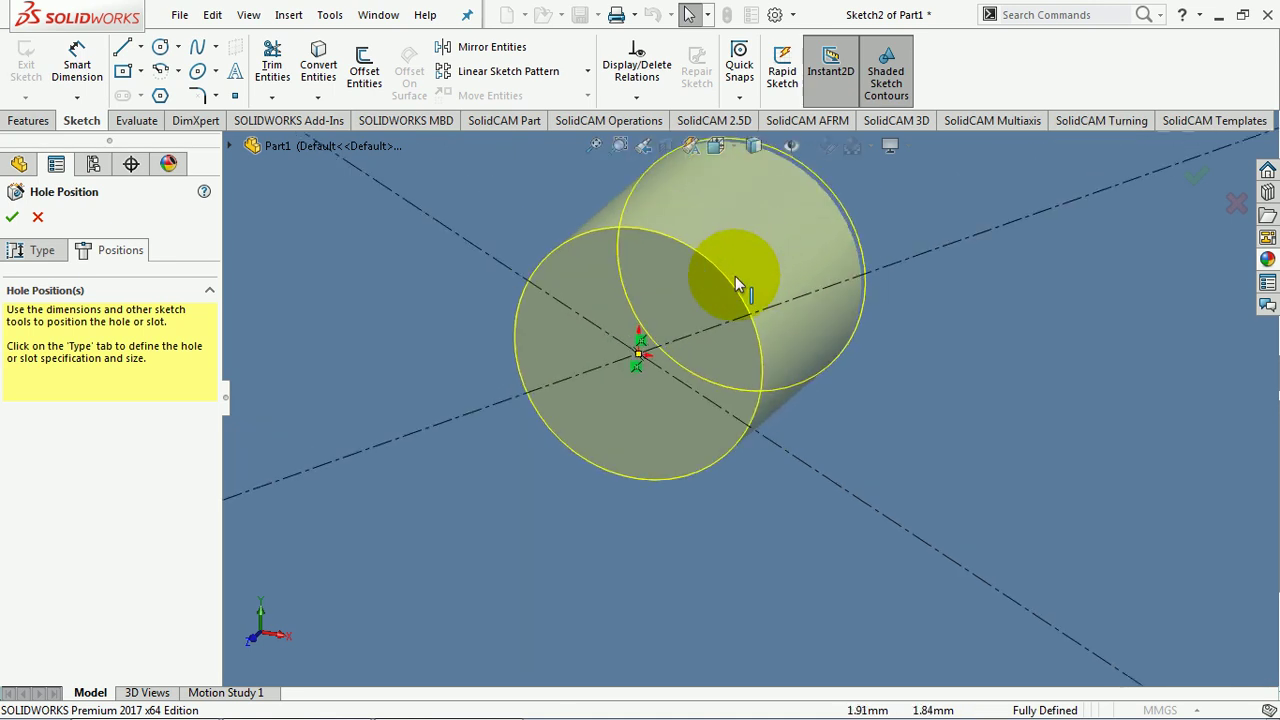
pyautogui.click(638, 357)
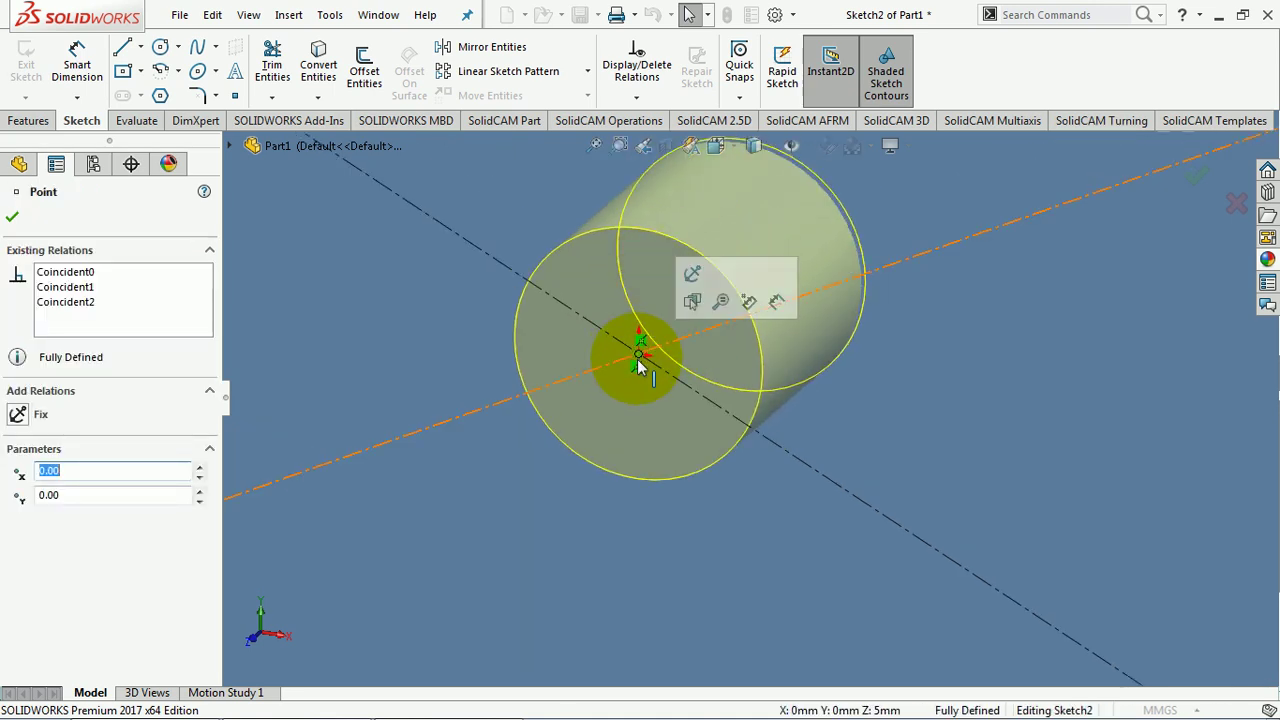
pyautogui.press('Escape')
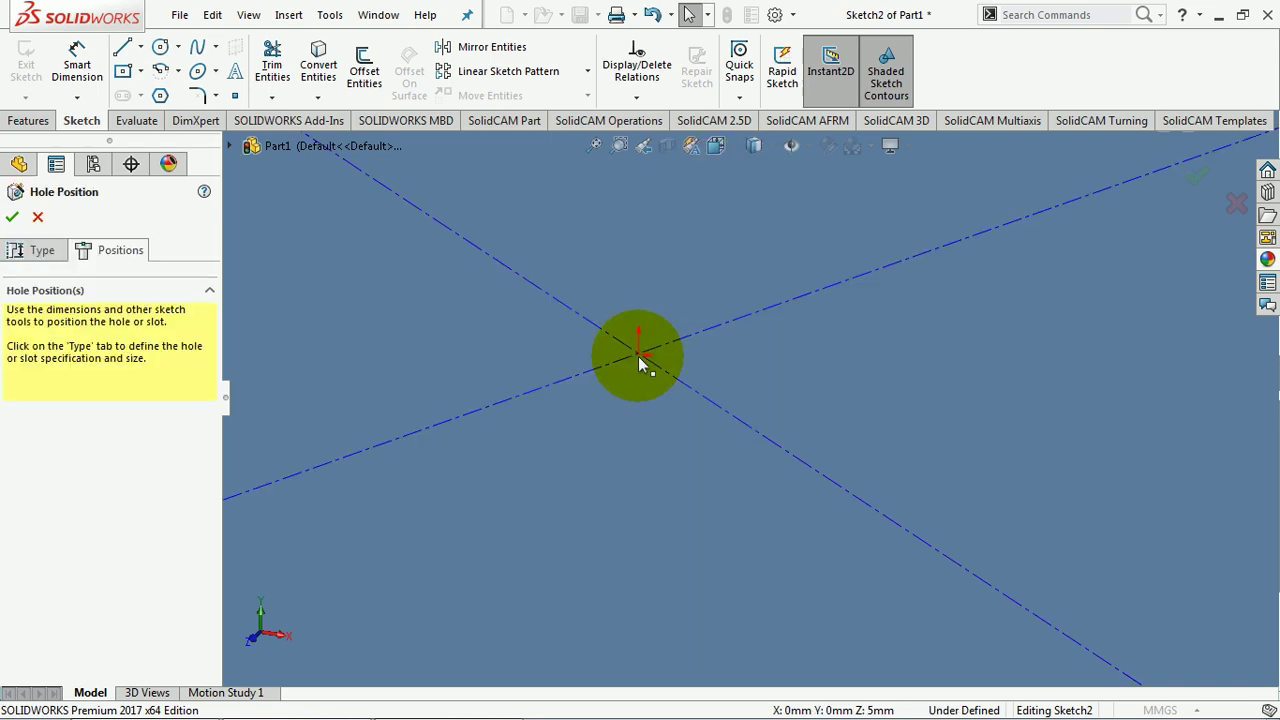
pyautogui.keyDown('ctrl'); pyautogui.moveTo(641, 363); pyautogui.dragTo(731, 396, button='middle'); pyautogui.keyUp('ctrl')
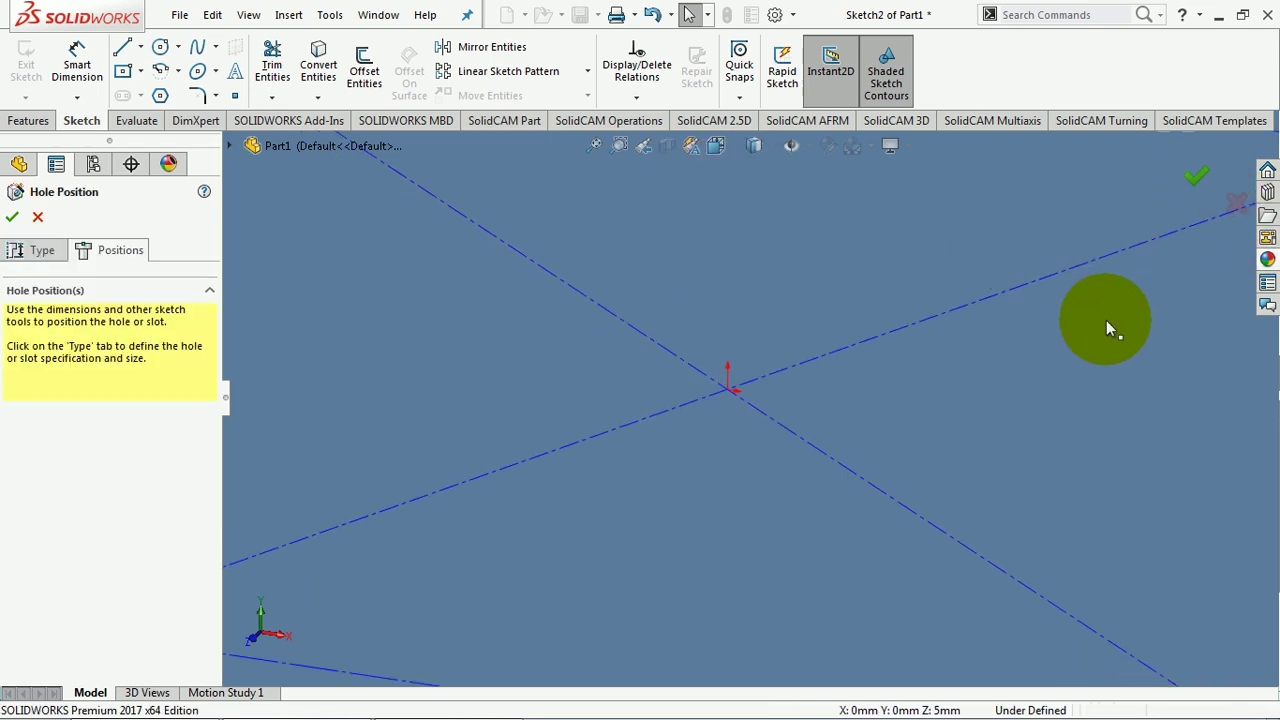
pyautogui.scroll(-4, 786, 394)
pyautogui.scroll(-3, 585, 410)
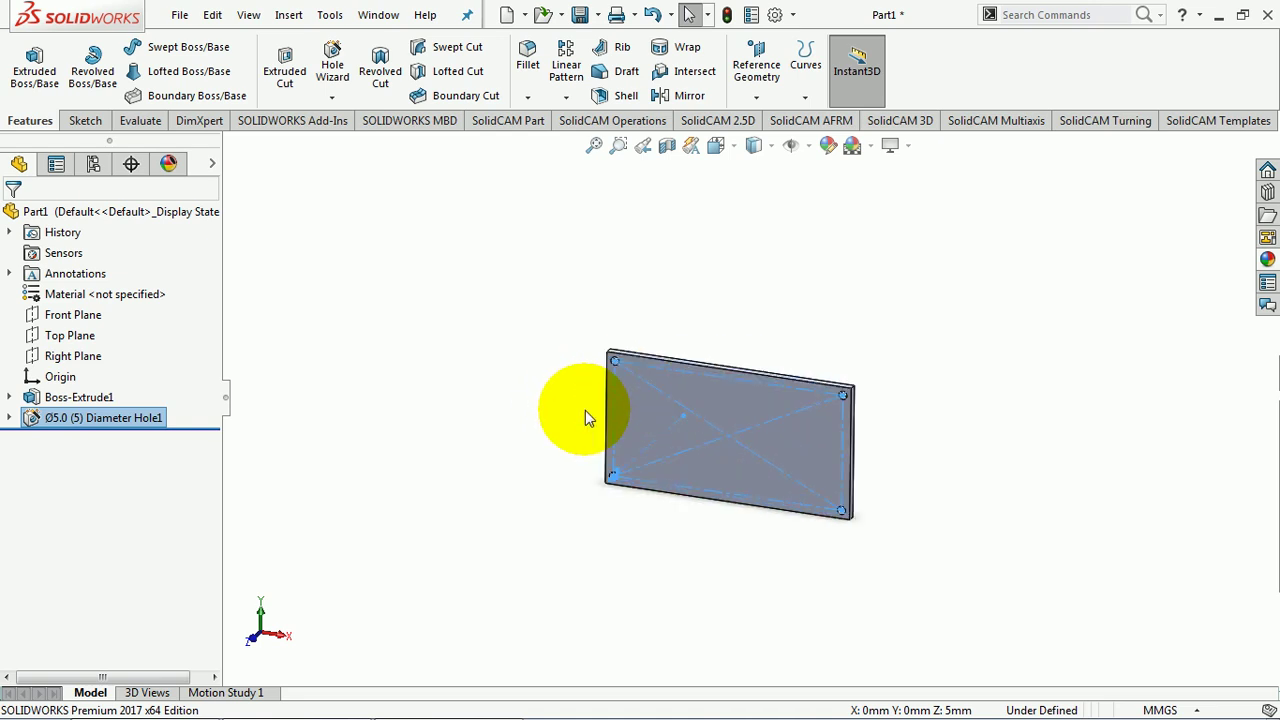
# Step: In isometric view, start a new sketch on the plate's front face
pyautogui.click(930, 456)
pyautogui.scroll(-3, 790, 447)
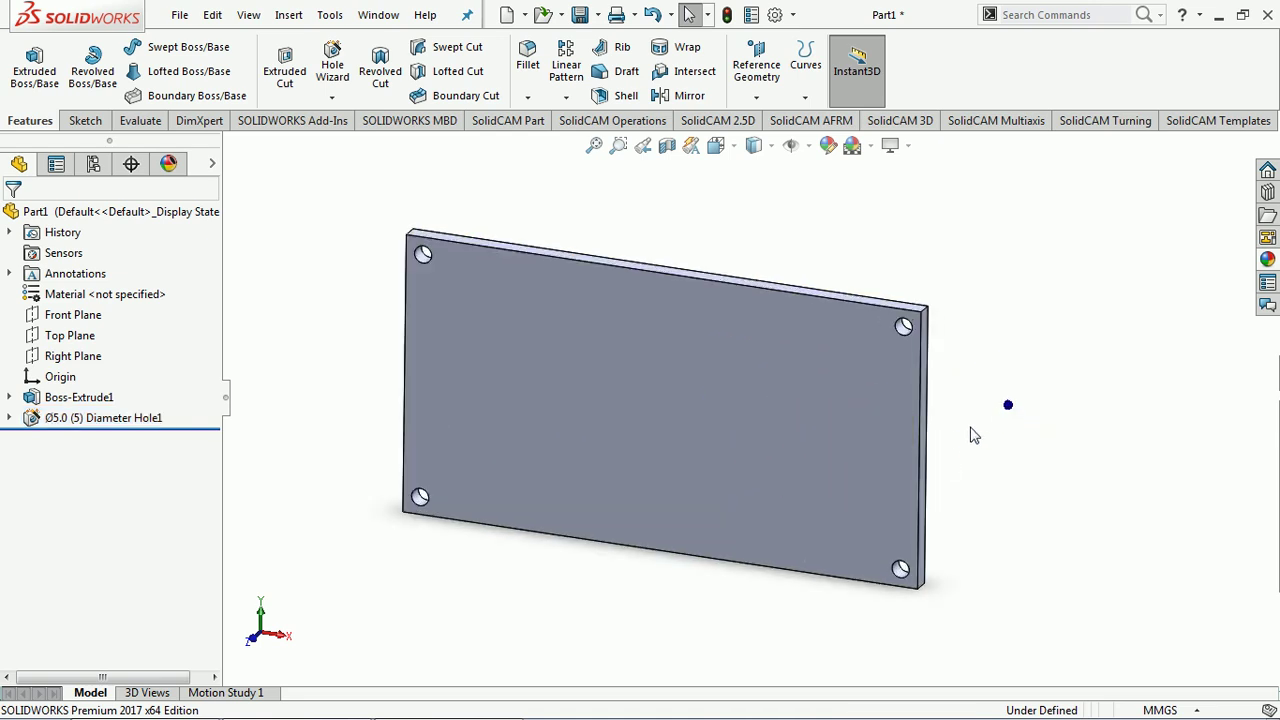
pyautogui.hotkey('ctrl', '7')
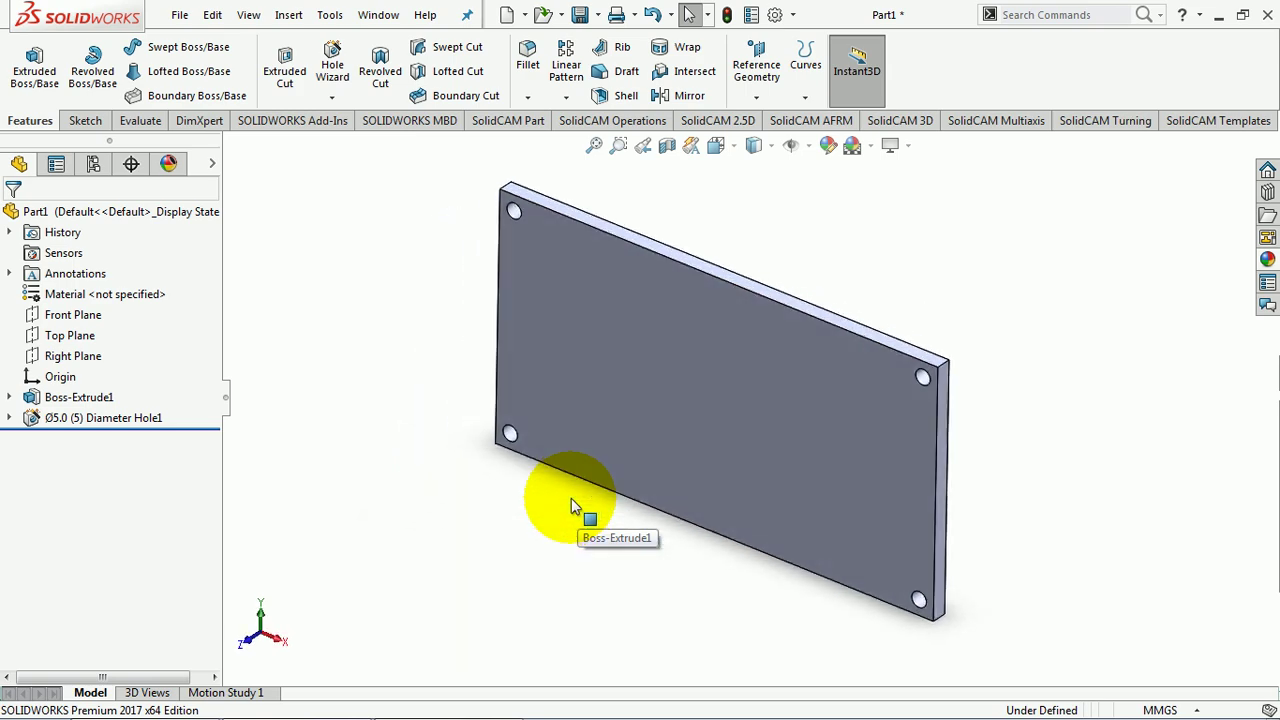
pyautogui.click(630, 400)
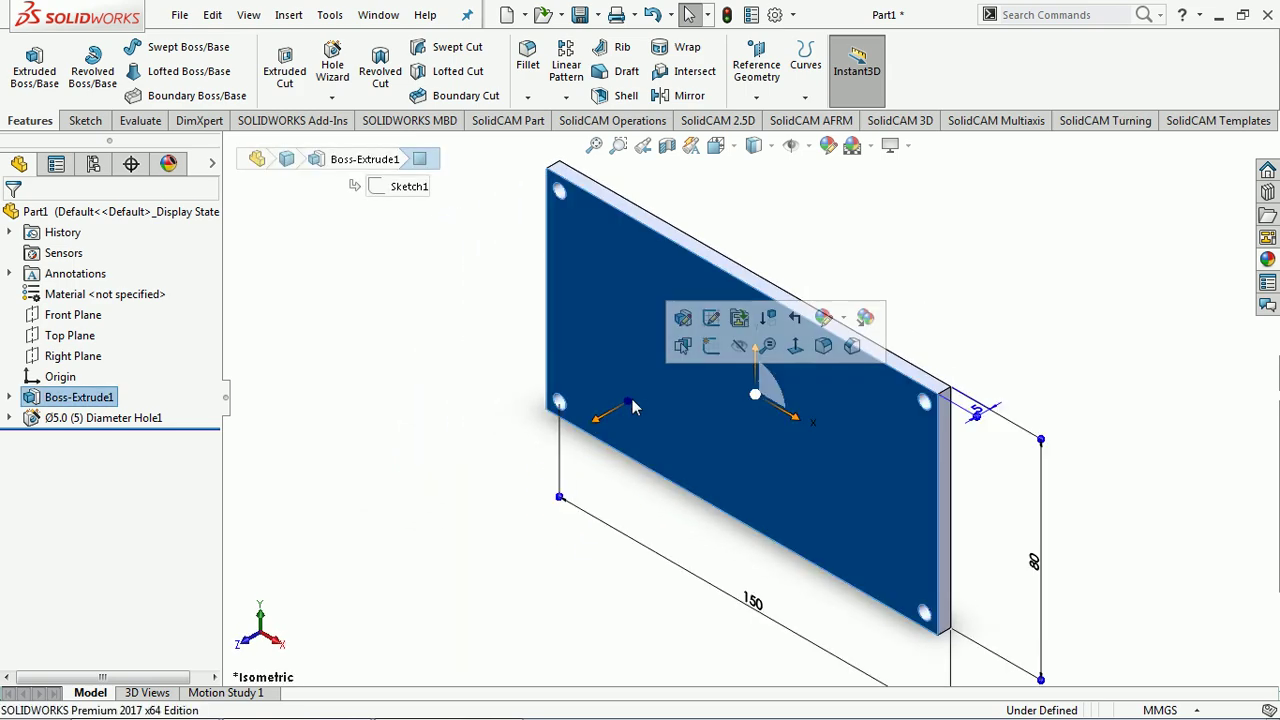
pyautogui.click(721, 353)
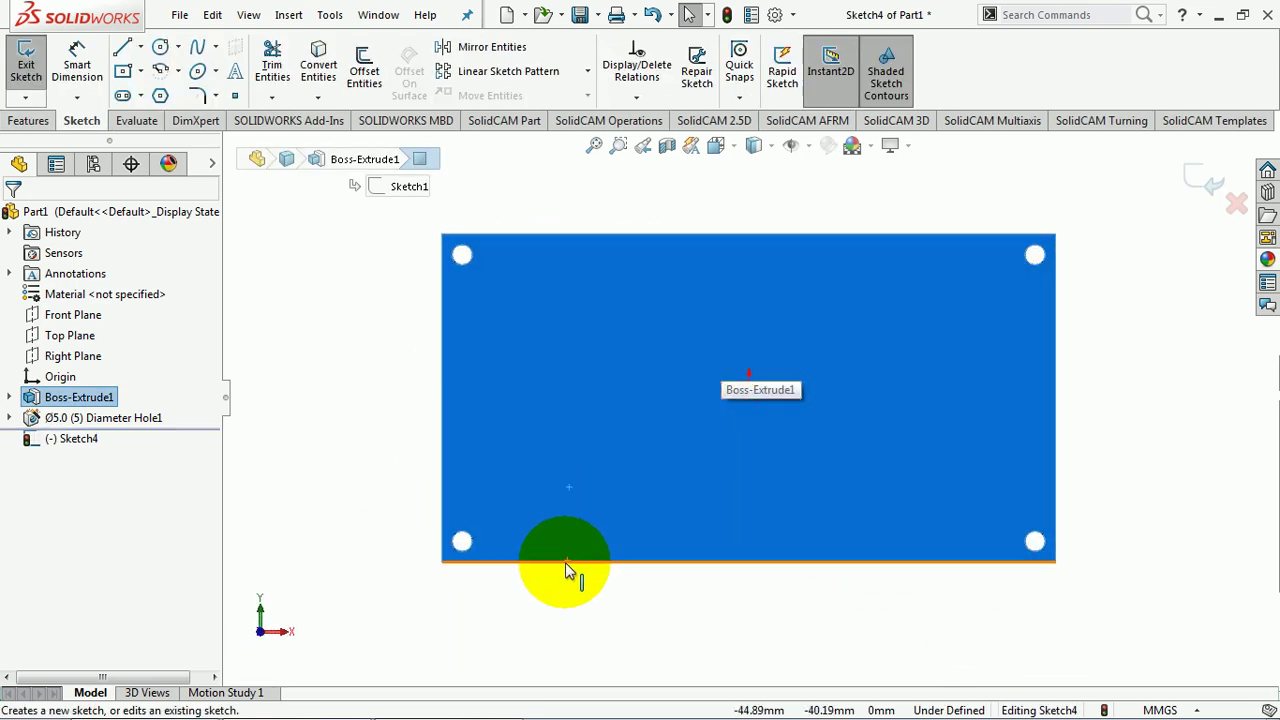
# Step: Draw a center rectangle from the lower-left hole centre to the plate corner, then exit the sketch
pyautogui.click(526, 596)
pyautogui.press('s')
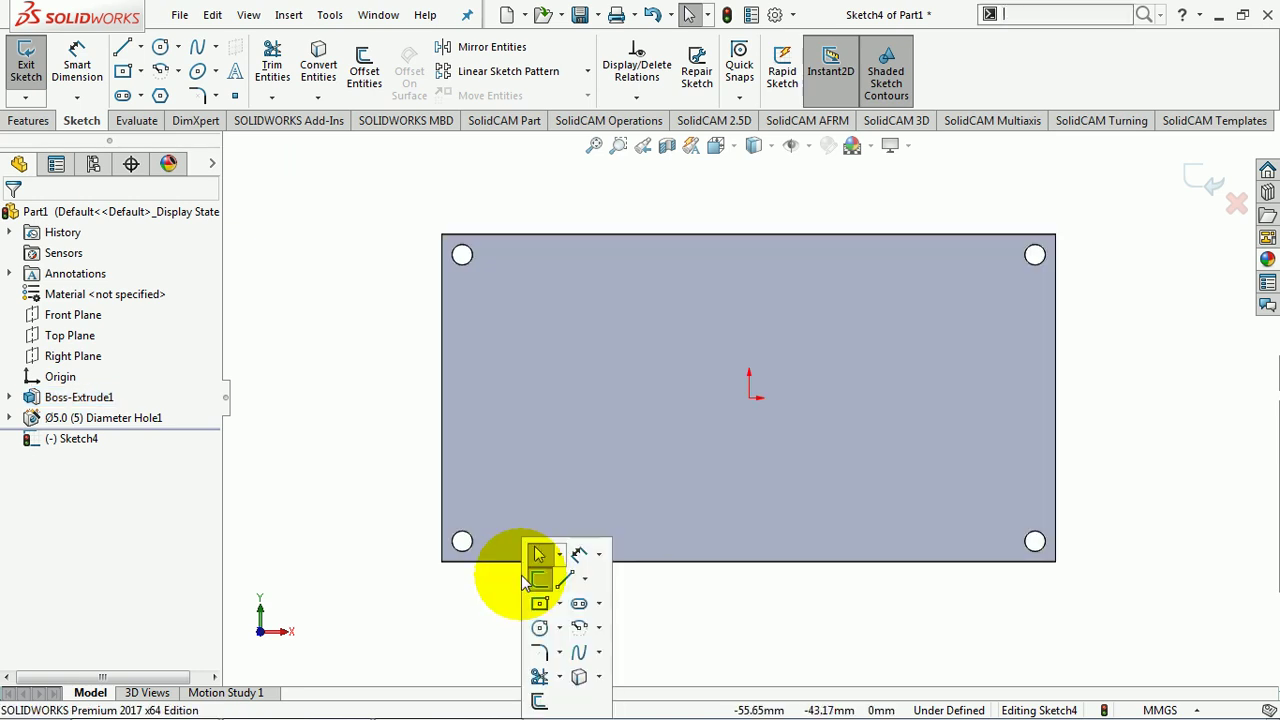
pyautogui.click(537, 580)
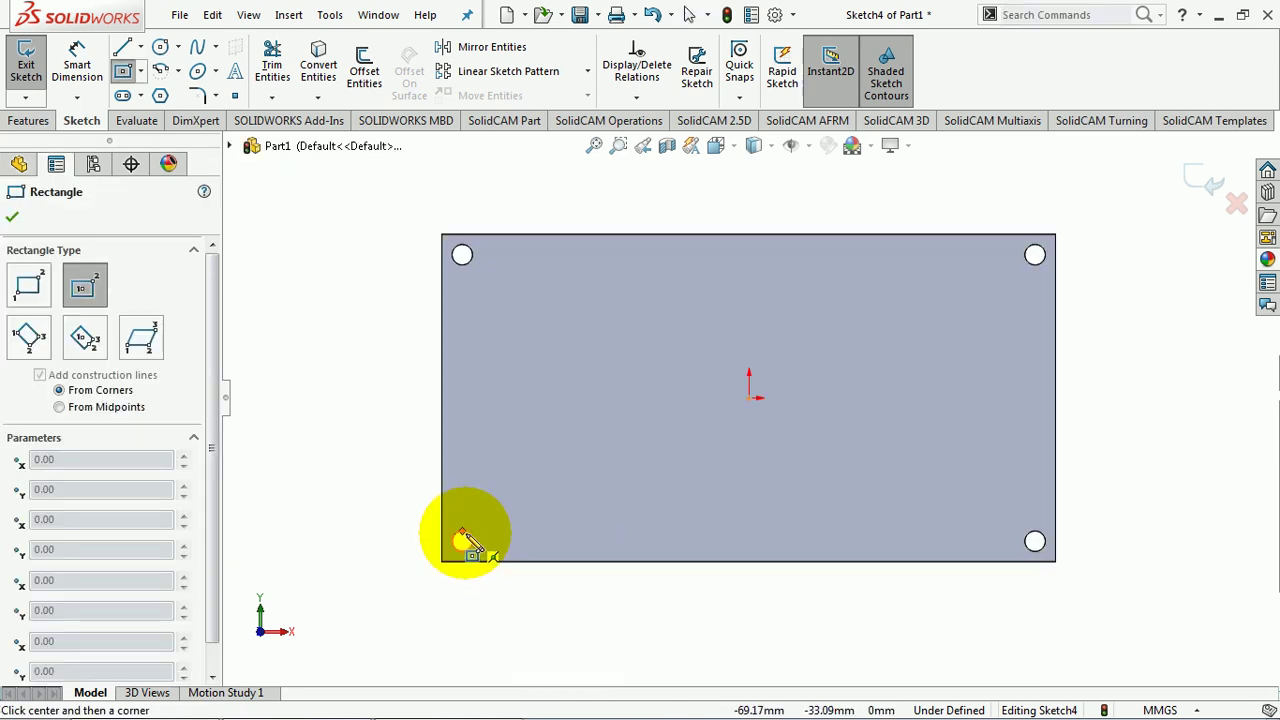
pyautogui.scroll(-3, 470, 545)
pyautogui.scroll(-2, 634, 477)
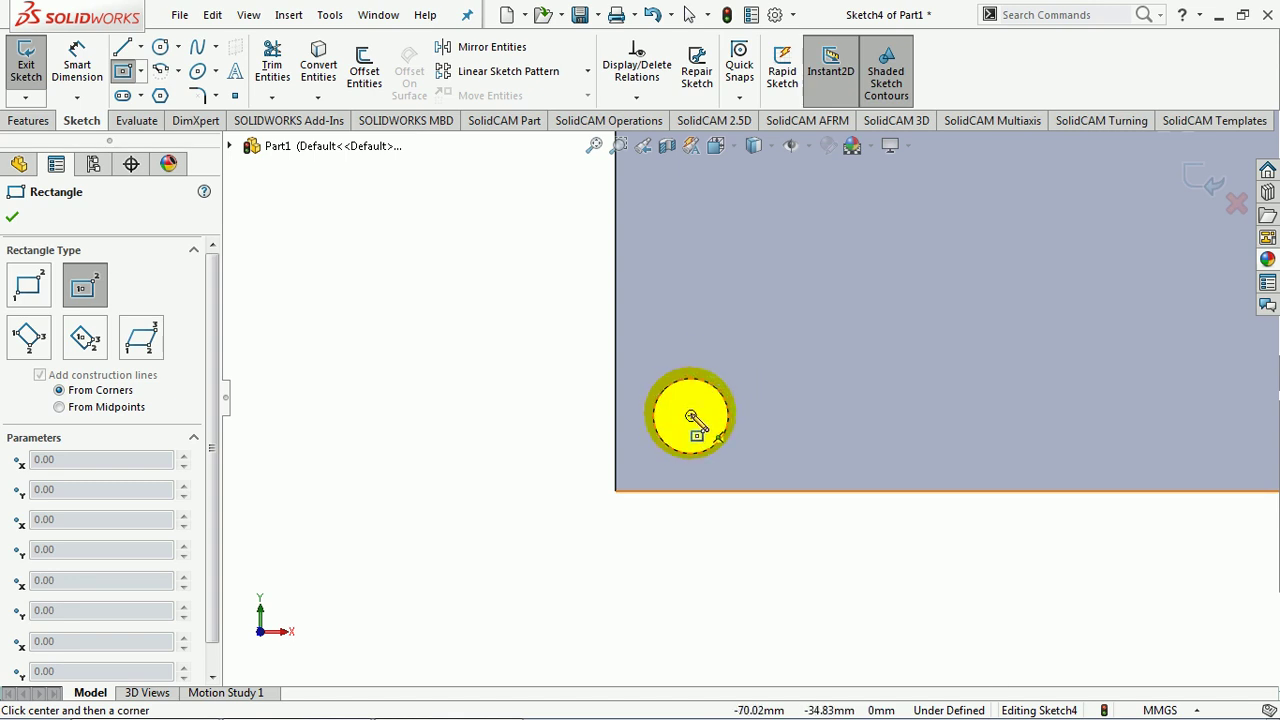
pyautogui.click(691, 416)
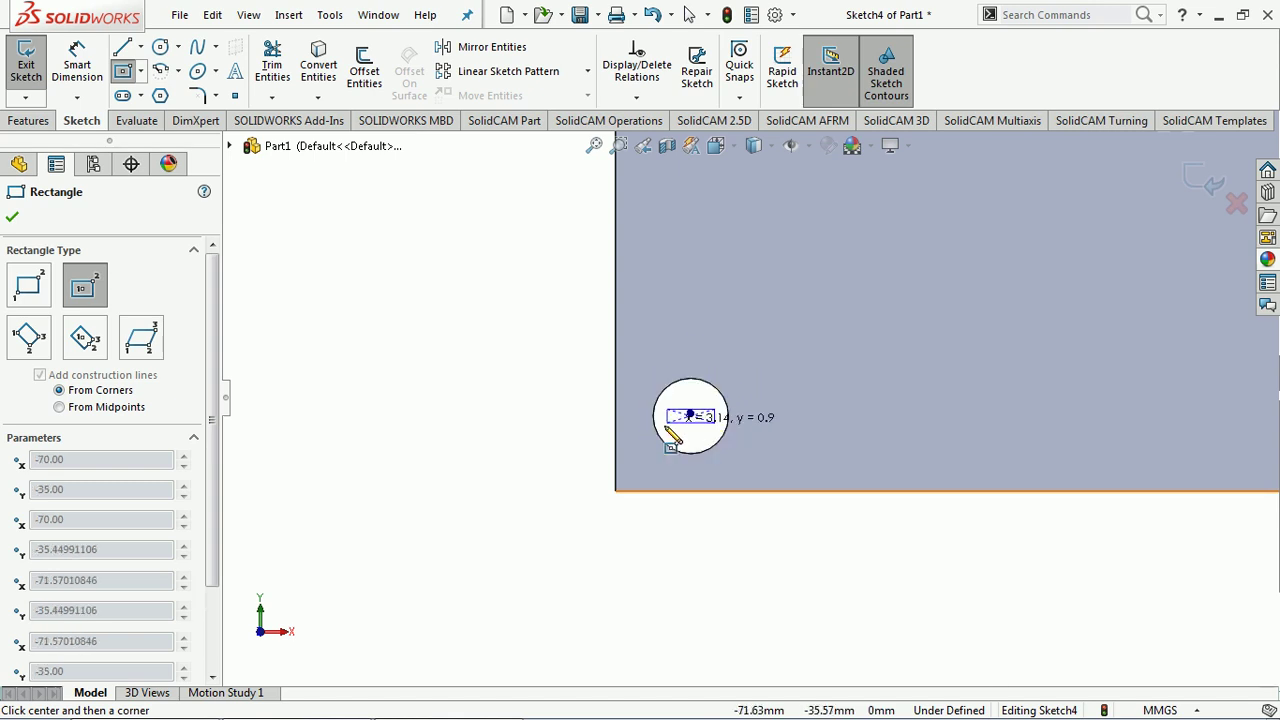
pyautogui.click(615, 491)
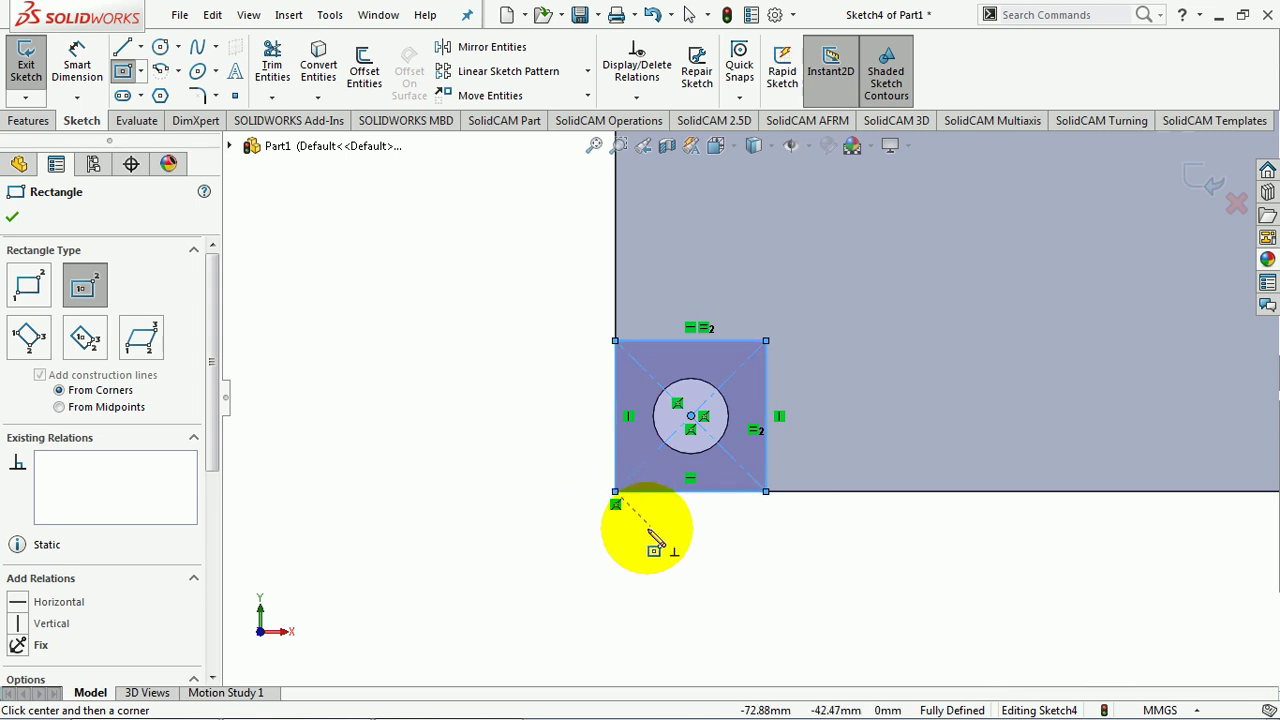
pyautogui.press('Escape')
pyautogui.scroll(5, 704, 526)
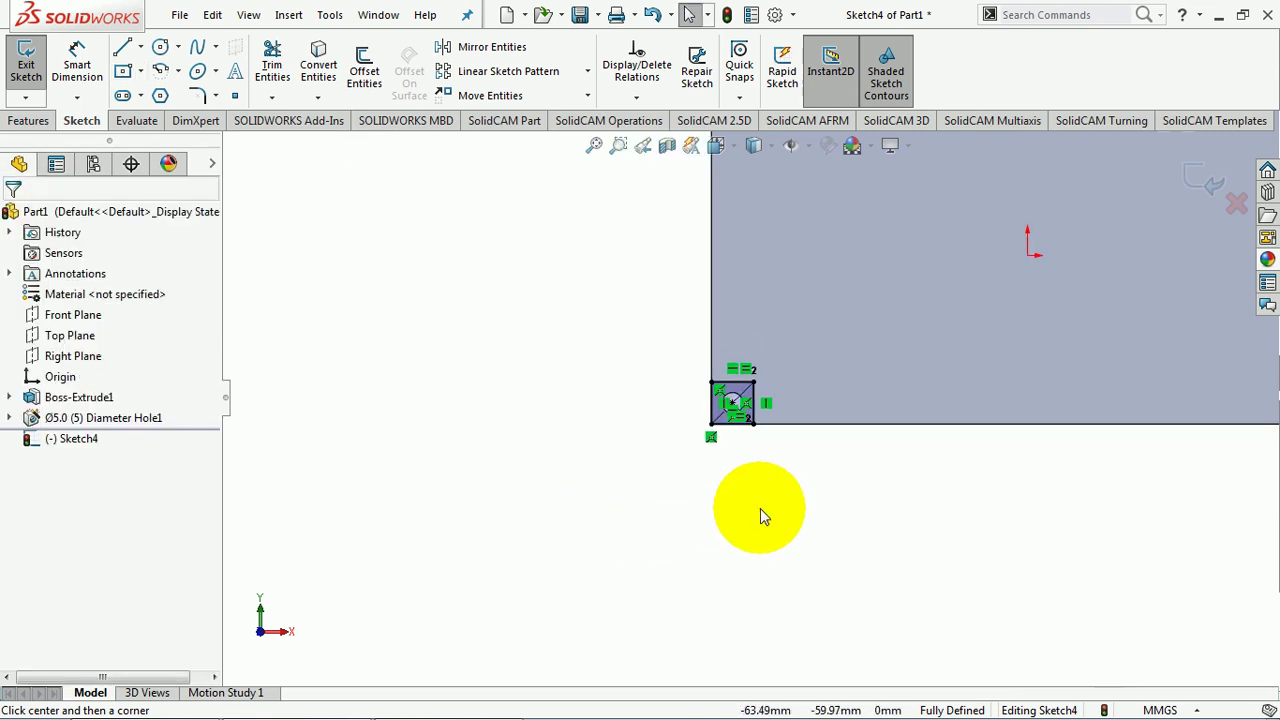
pyautogui.click(1205, 178)
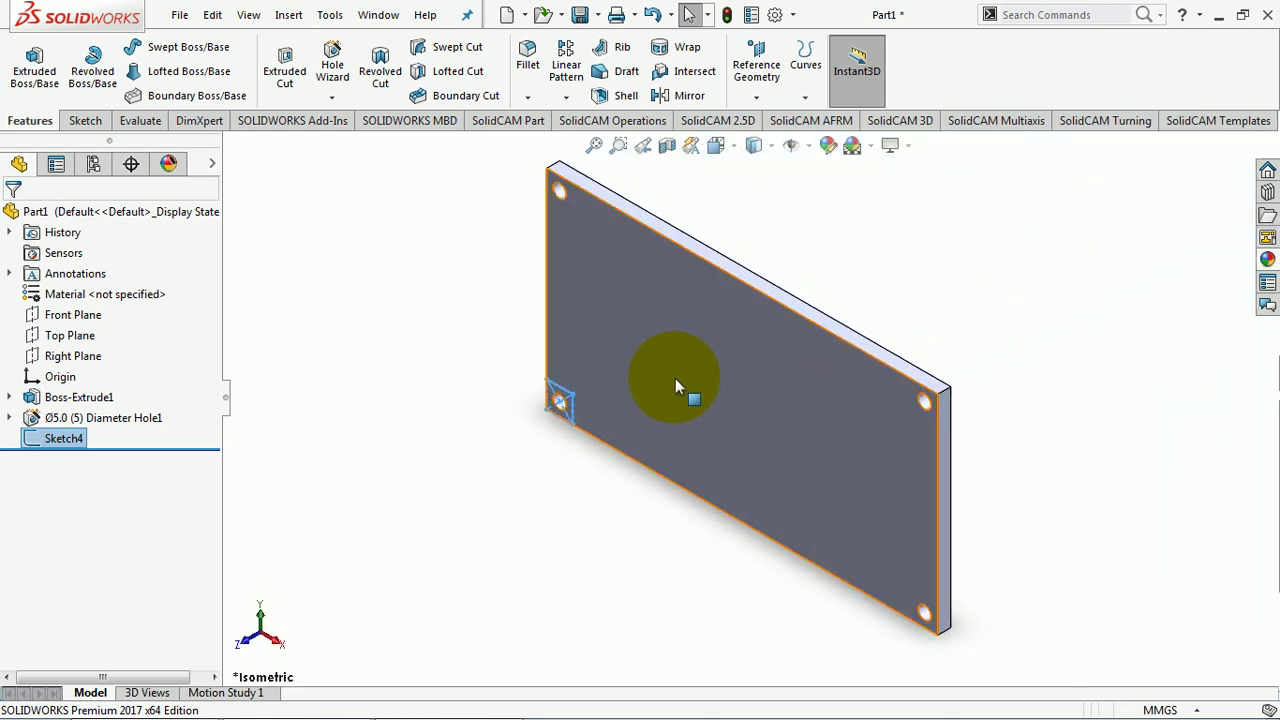
# Step: Extrude-cut Sketch4's corner square 3 mm Blind into the plate's lower-left corner
pyautogui.scroll(-5, 575, 400)
pyautogui.scroll(-3, 579, 399)
pyautogui.click(581, 399)
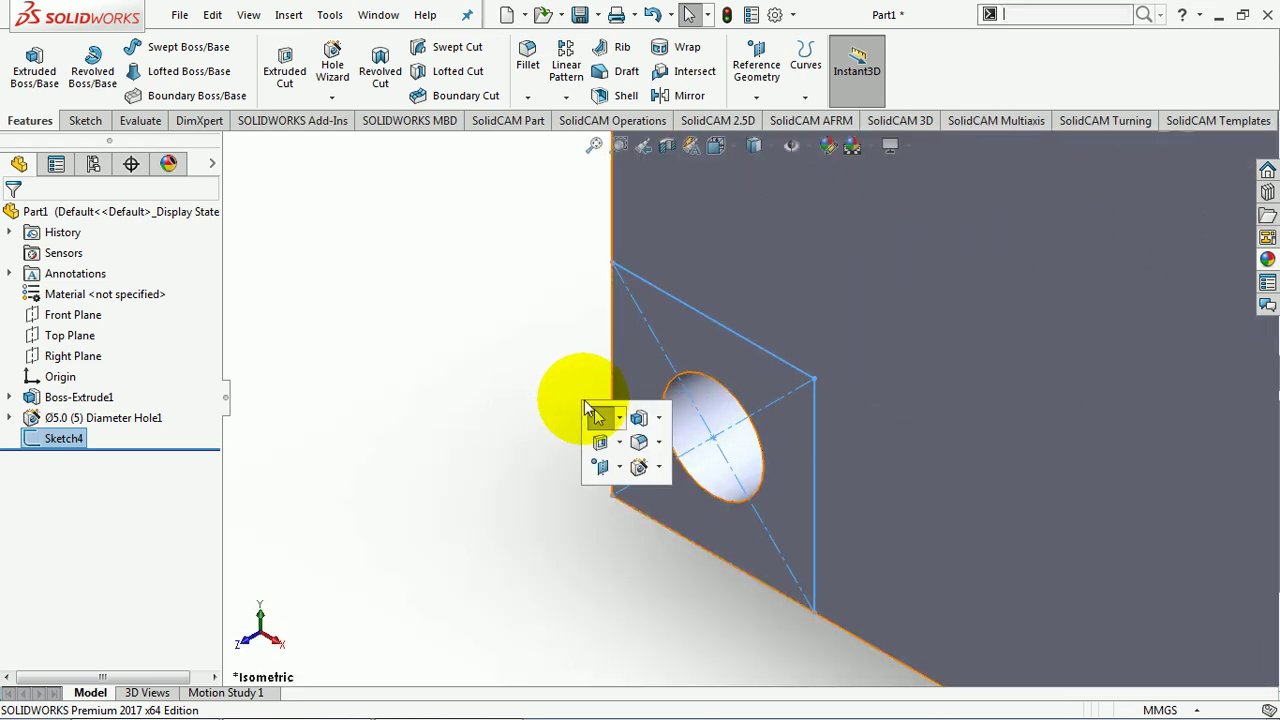
pyautogui.click(599, 443)
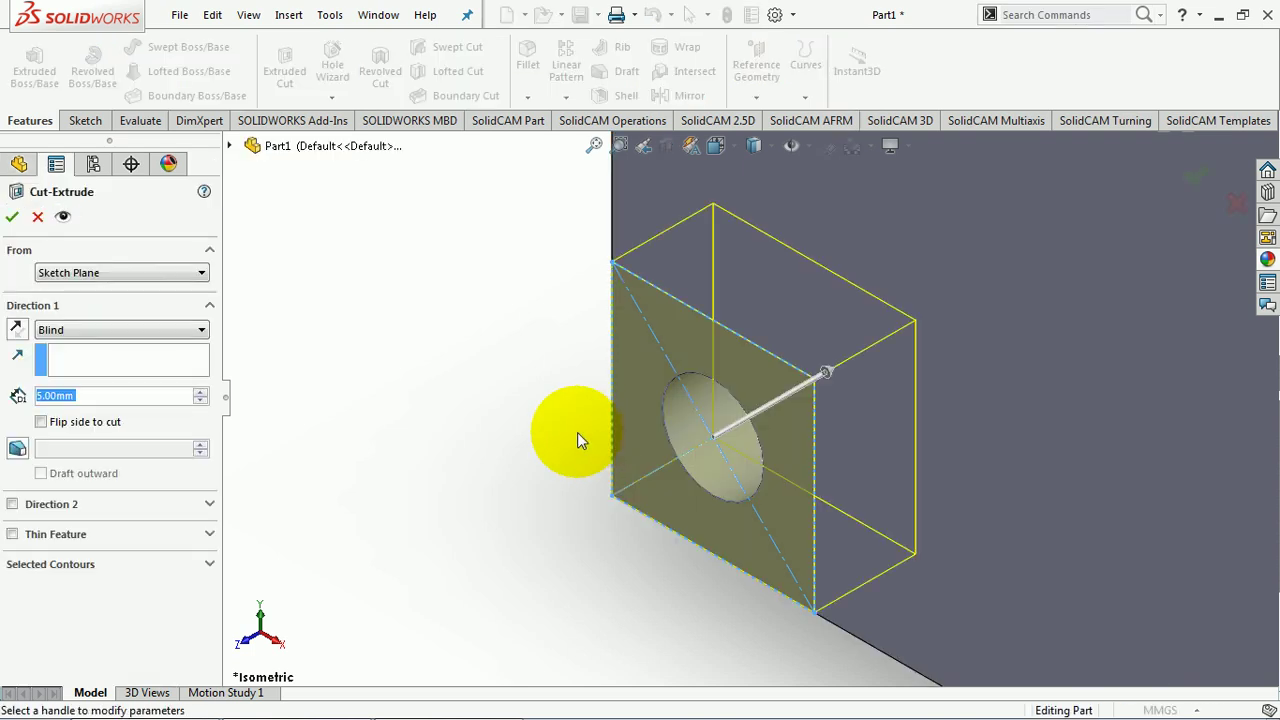
pyautogui.write('3')
pyautogui.press('Return')
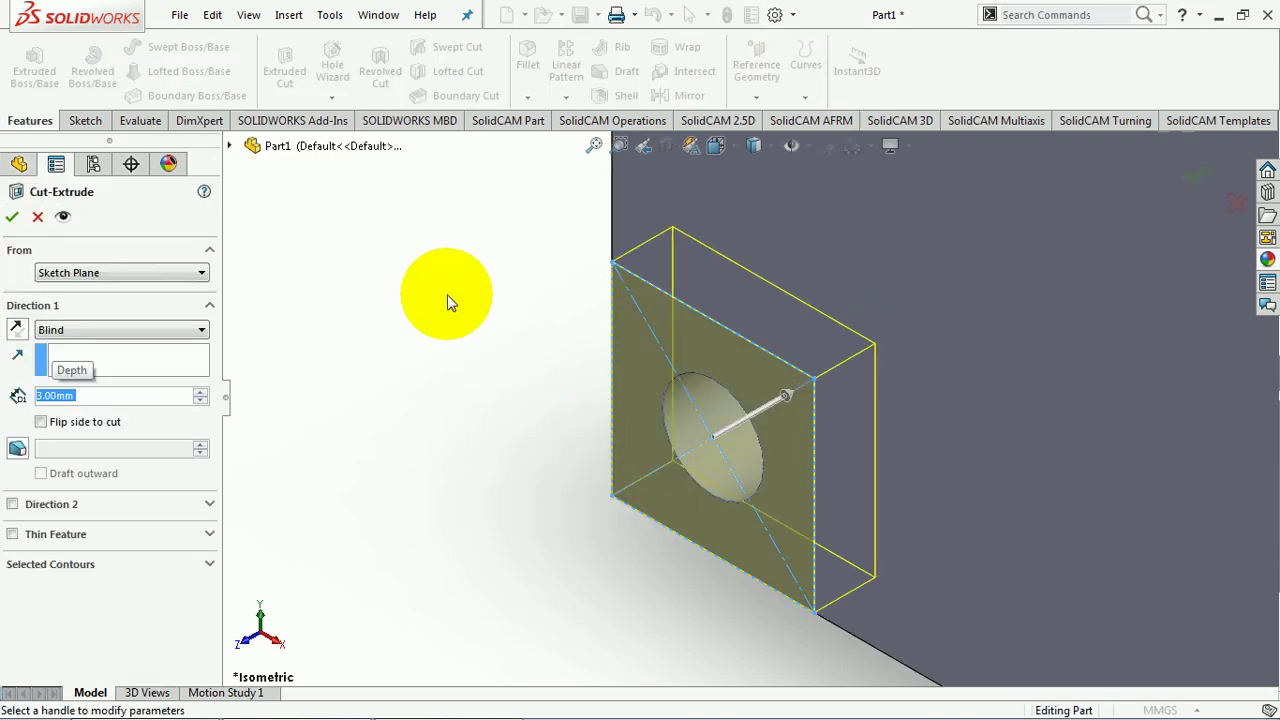
pyautogui.click(12, 216)
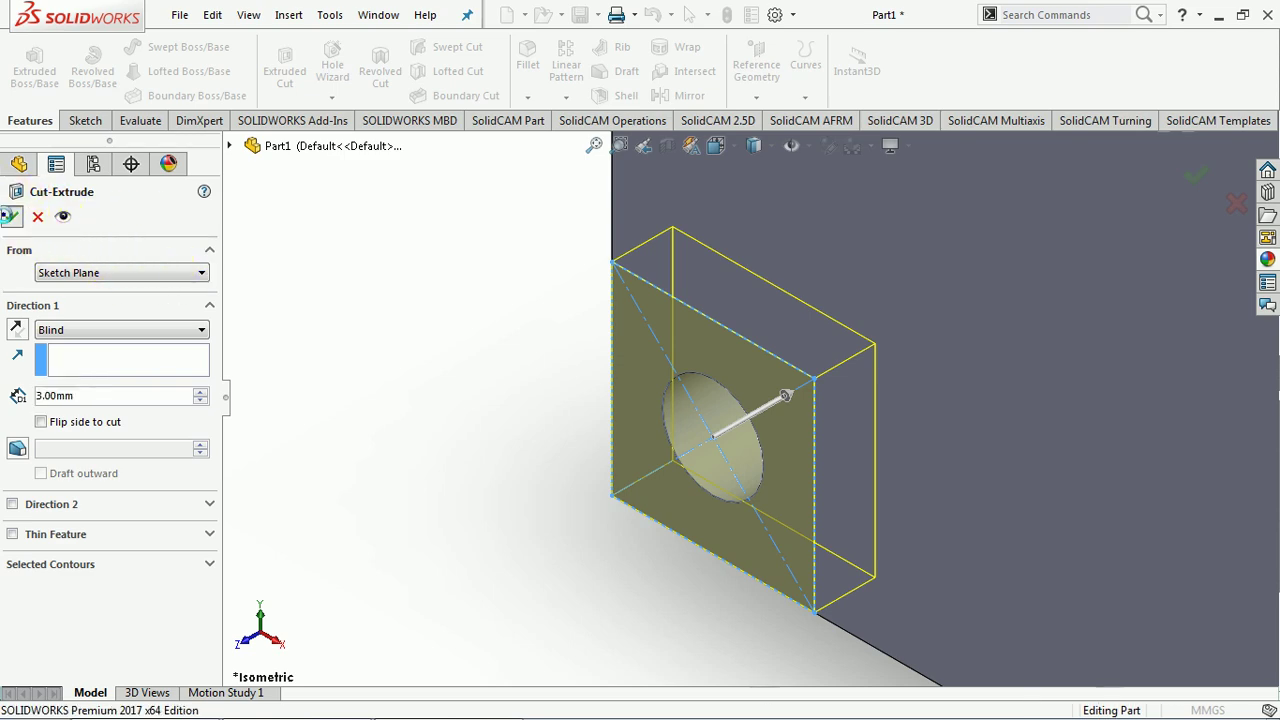
pyautogui.click(368, 308)
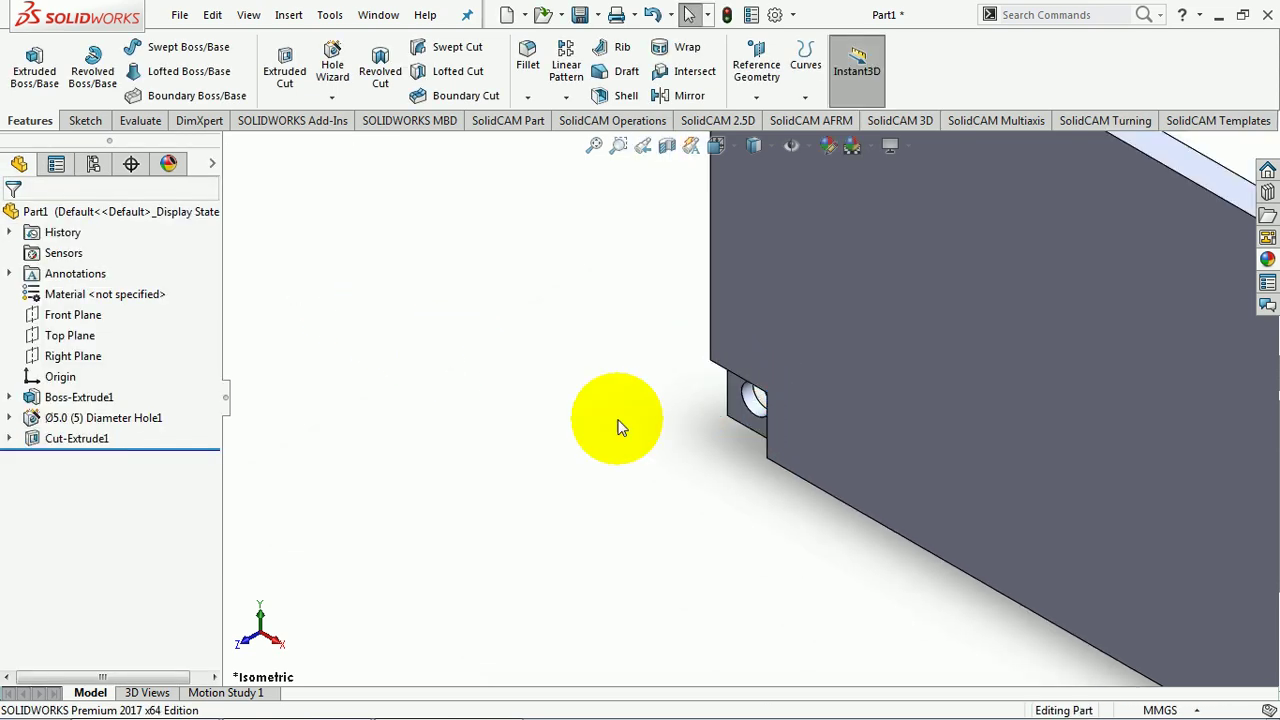
pyautogui.moveTo(620, 428)
pyautogui.mouseDown(button='middle')
pyautogui.moveTo(817, 186)
pyautogui.moveTo(689, 271)
pyautogui.moveTo(643, 323)
pyautogui.mouseUp(button='middle')
pyautogui.press('f')
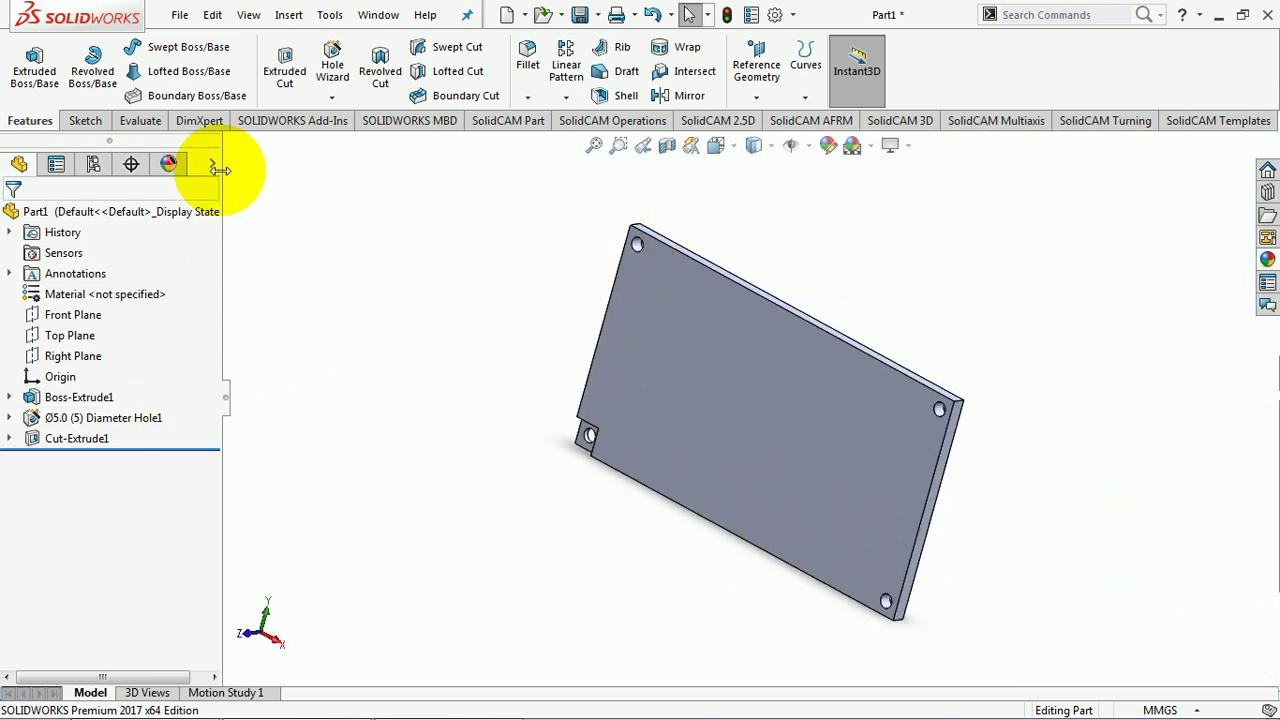
# Step: Mirror the corner cut across the Top Plane
pyautogui.click(76, 438)
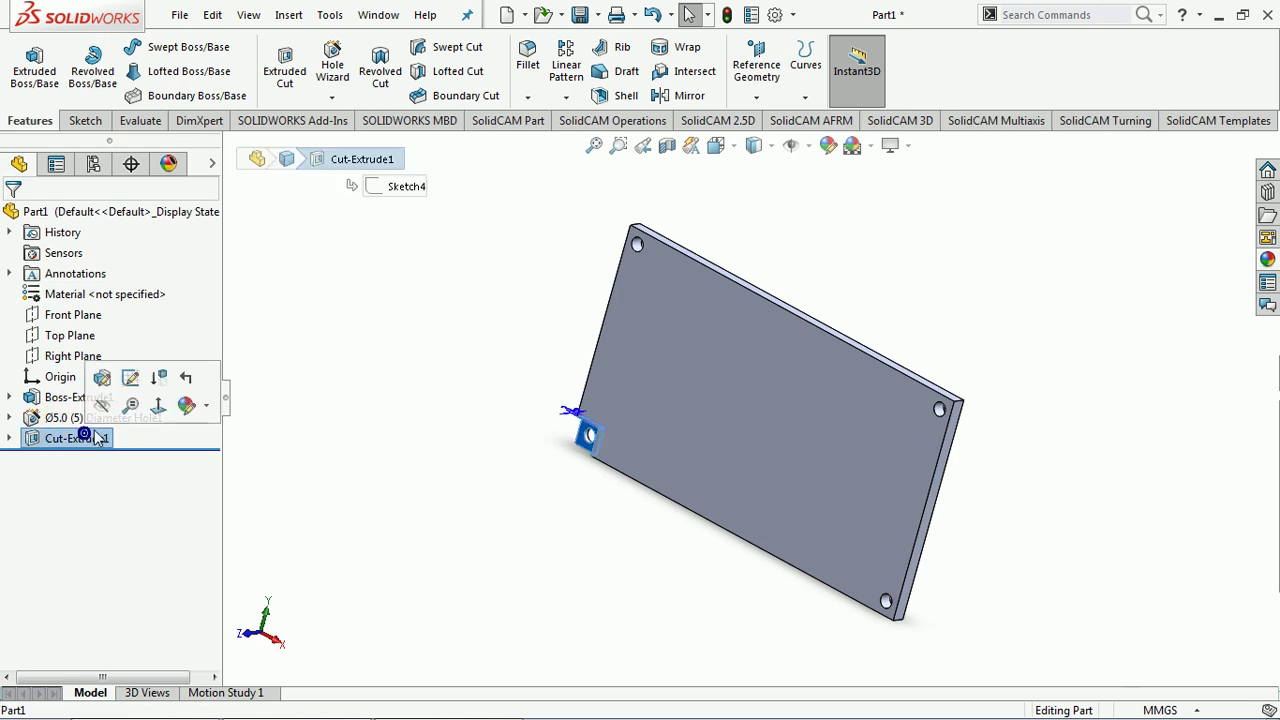
pyautogui.click(566, 96)
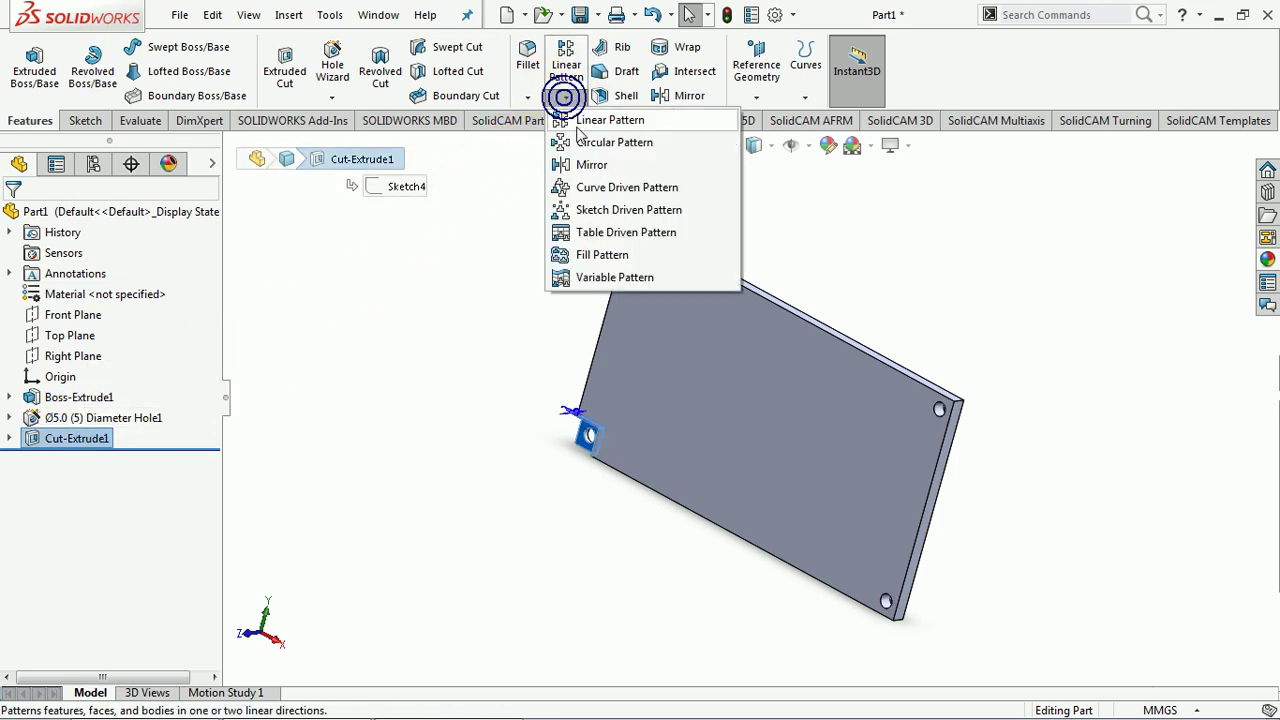
pyautogui.click(593, 166)
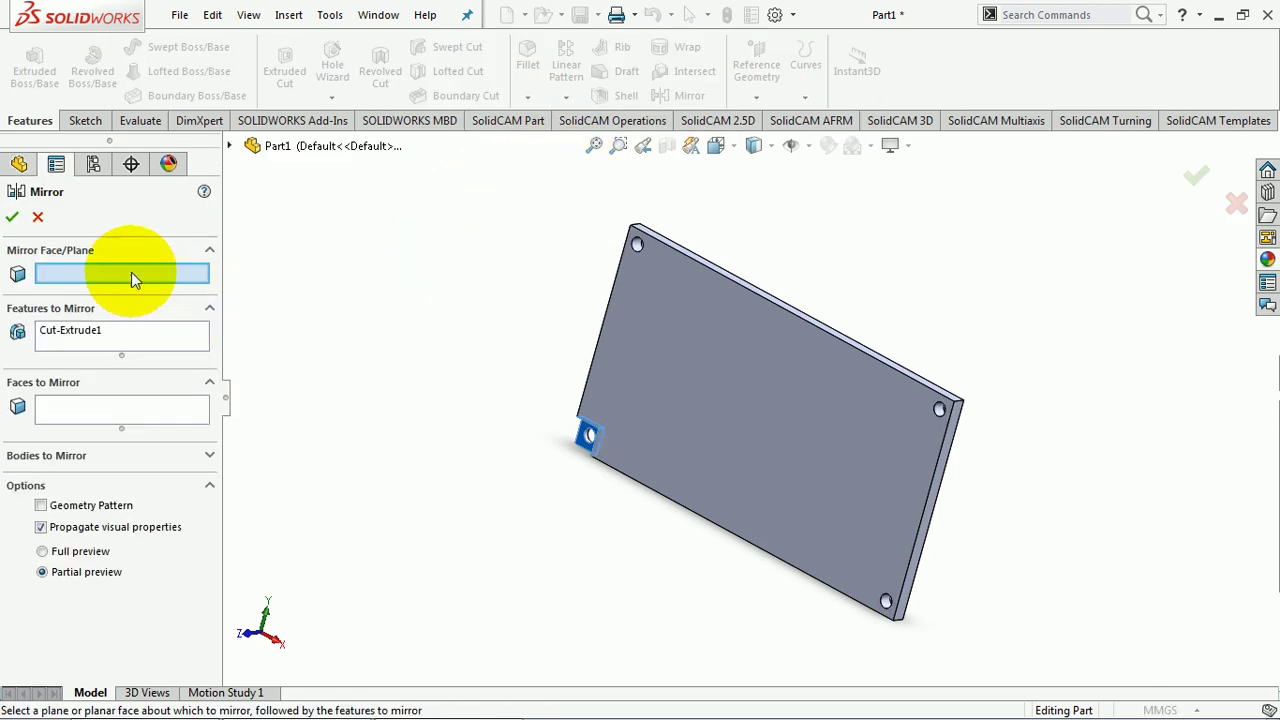
pyautogui.click(233, 147)
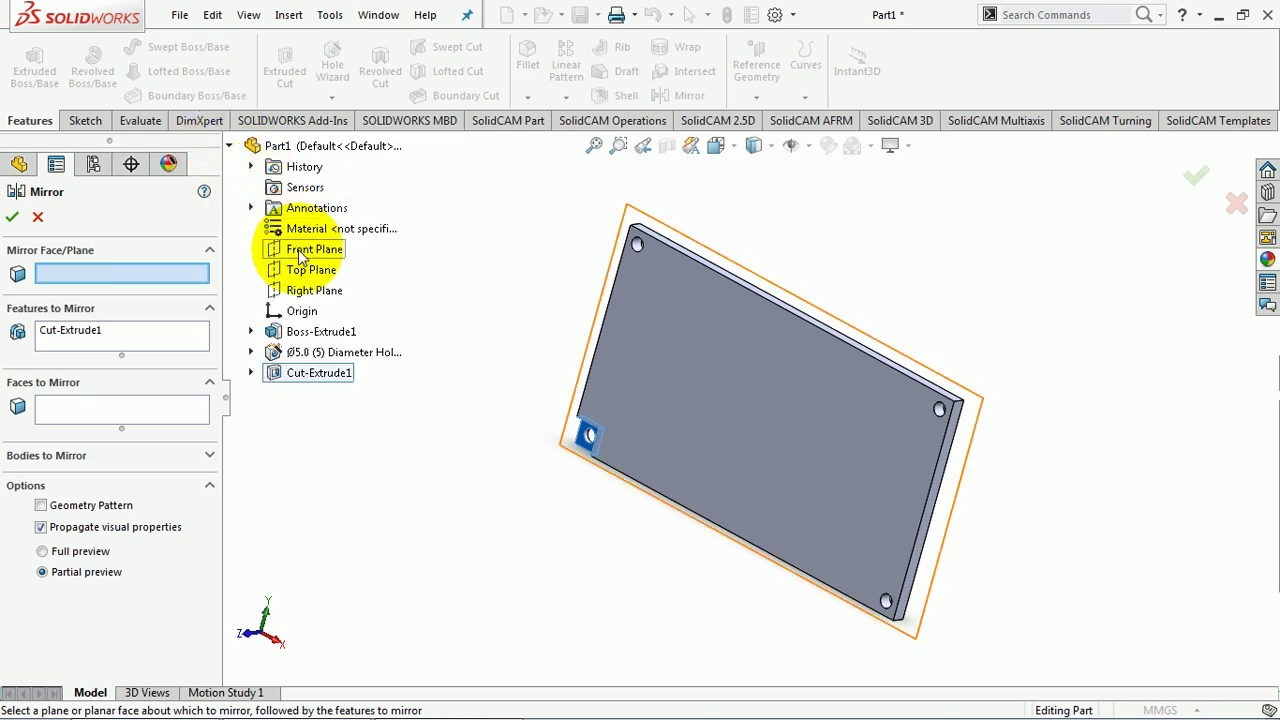
pyautogui.click(305, 273)
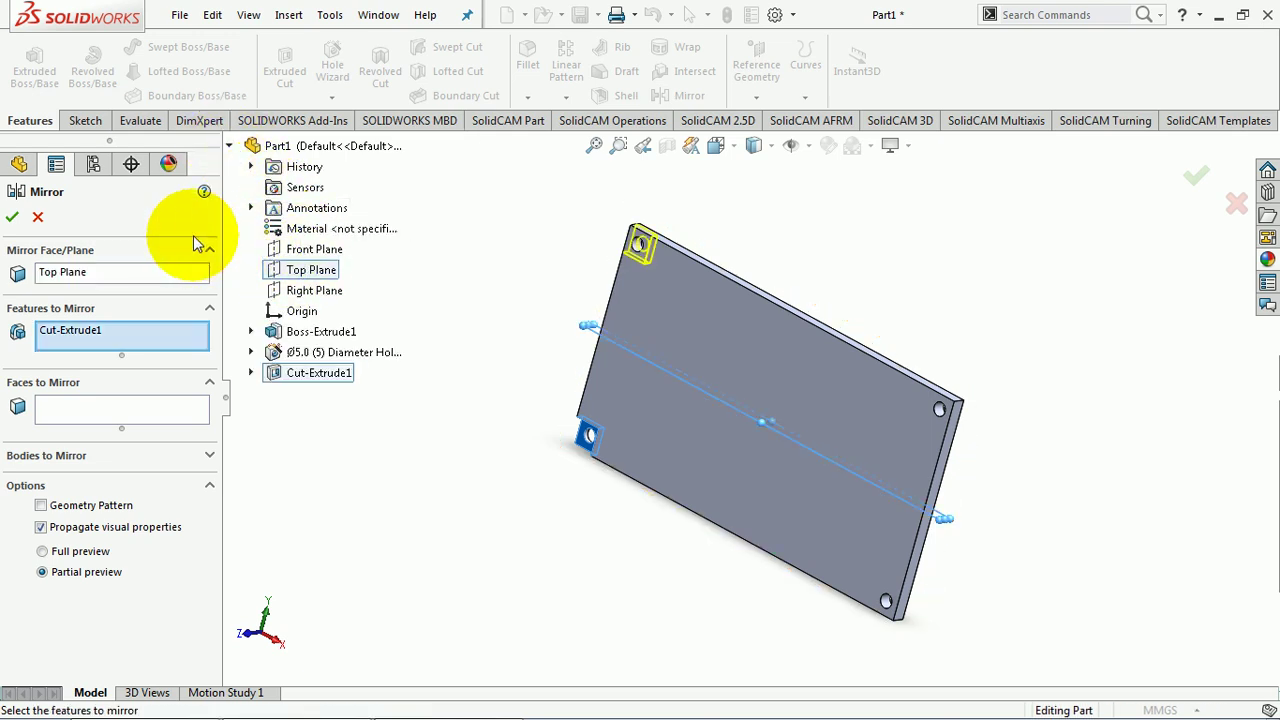
pyautogui.click(15, 217)
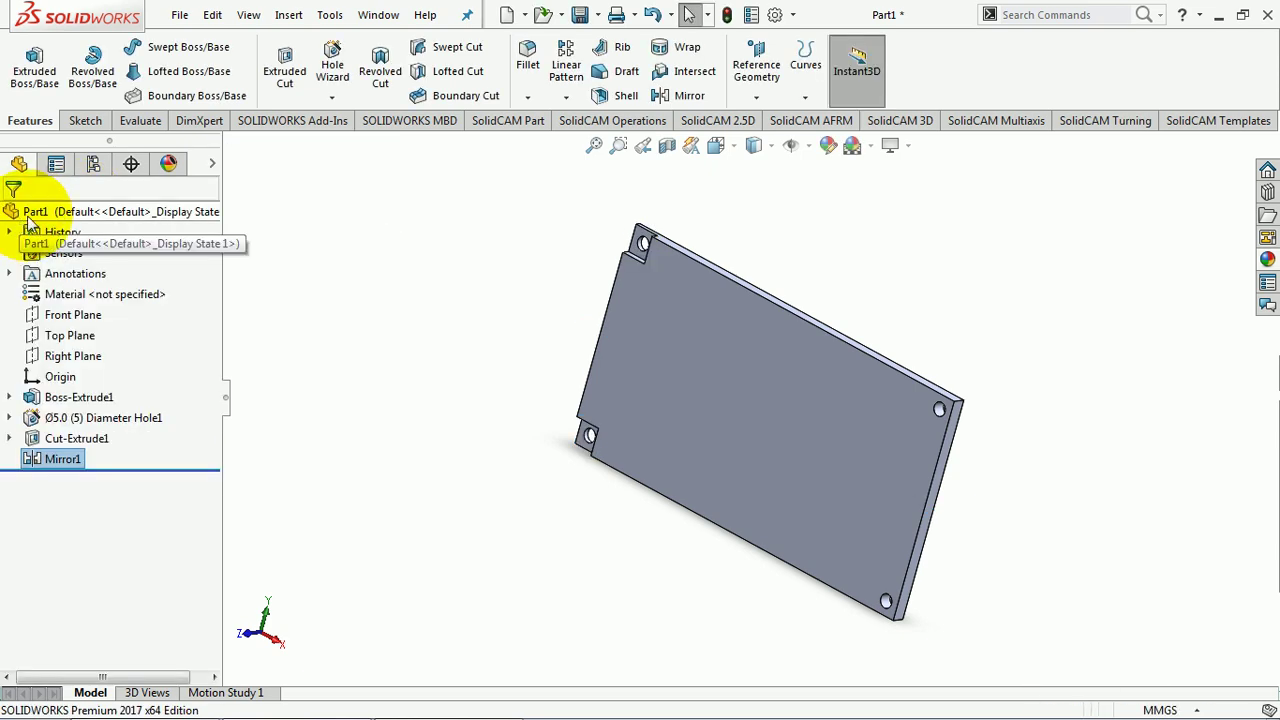
# Step: Mirror the notch across the Right Plane to reach the remaining corners
pyautogui.click(565, 99)
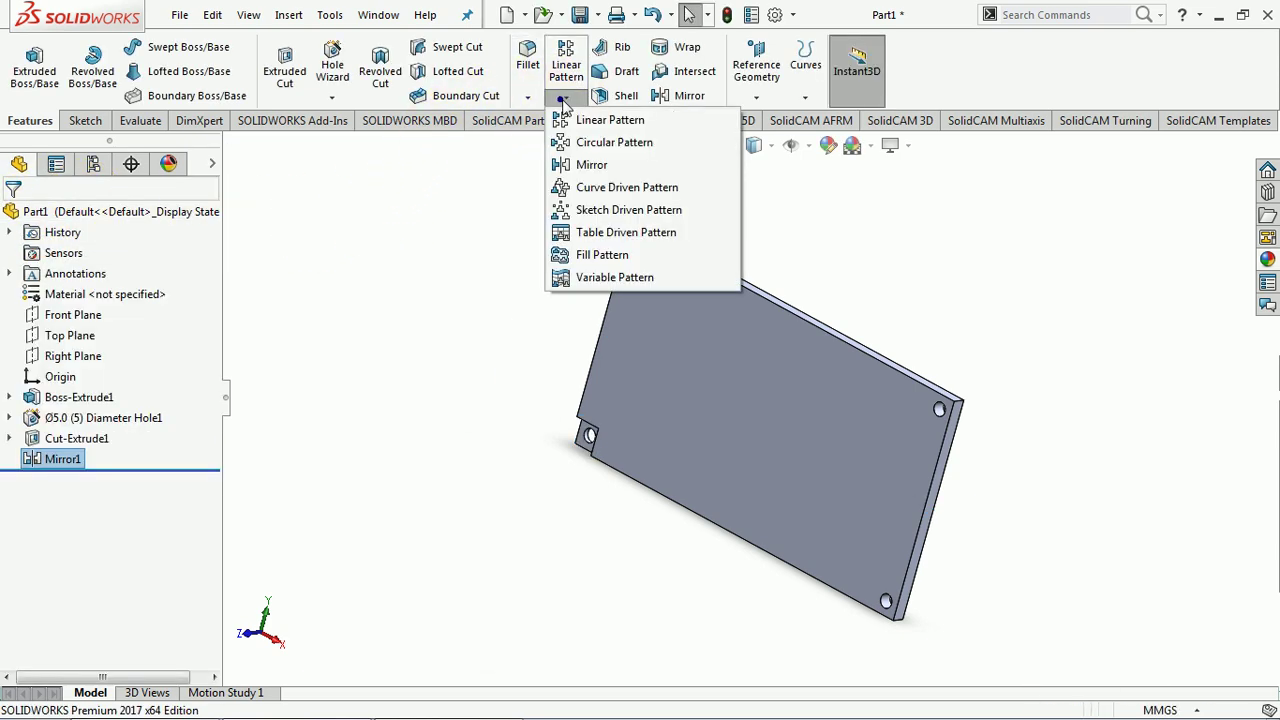
pyautogui.click(587, 166)
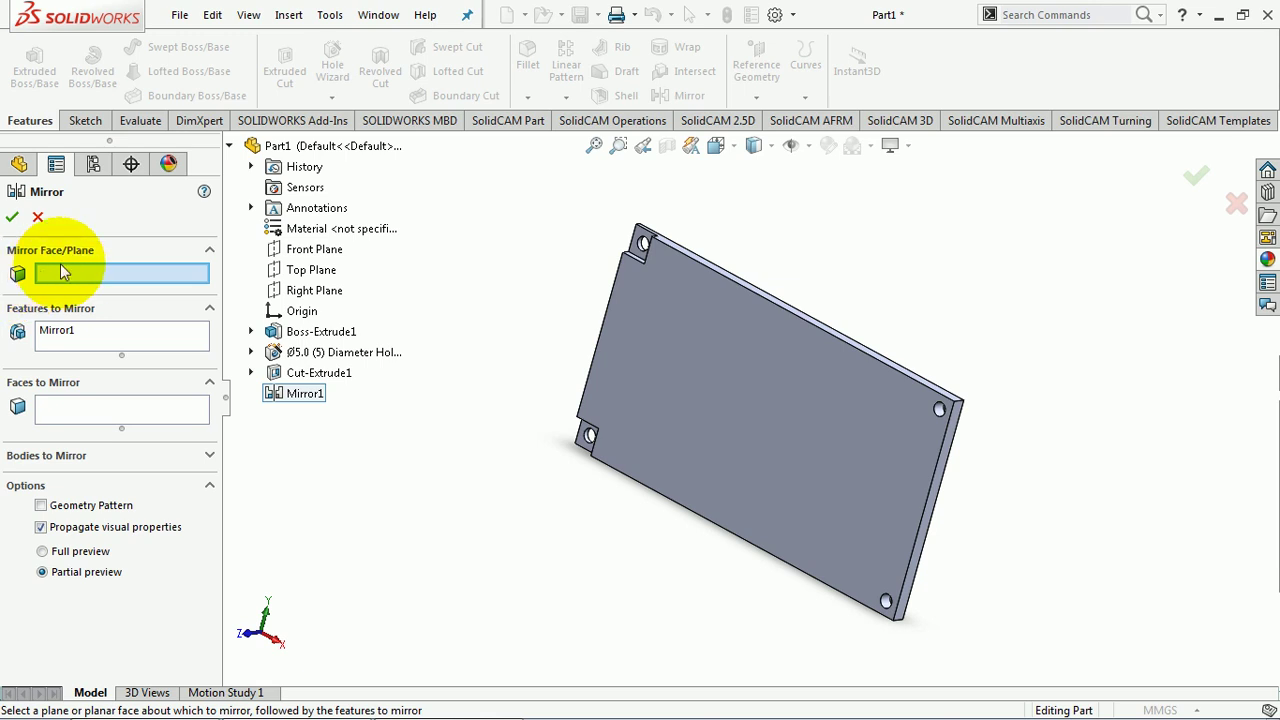
pyautogui.click(297, 290)
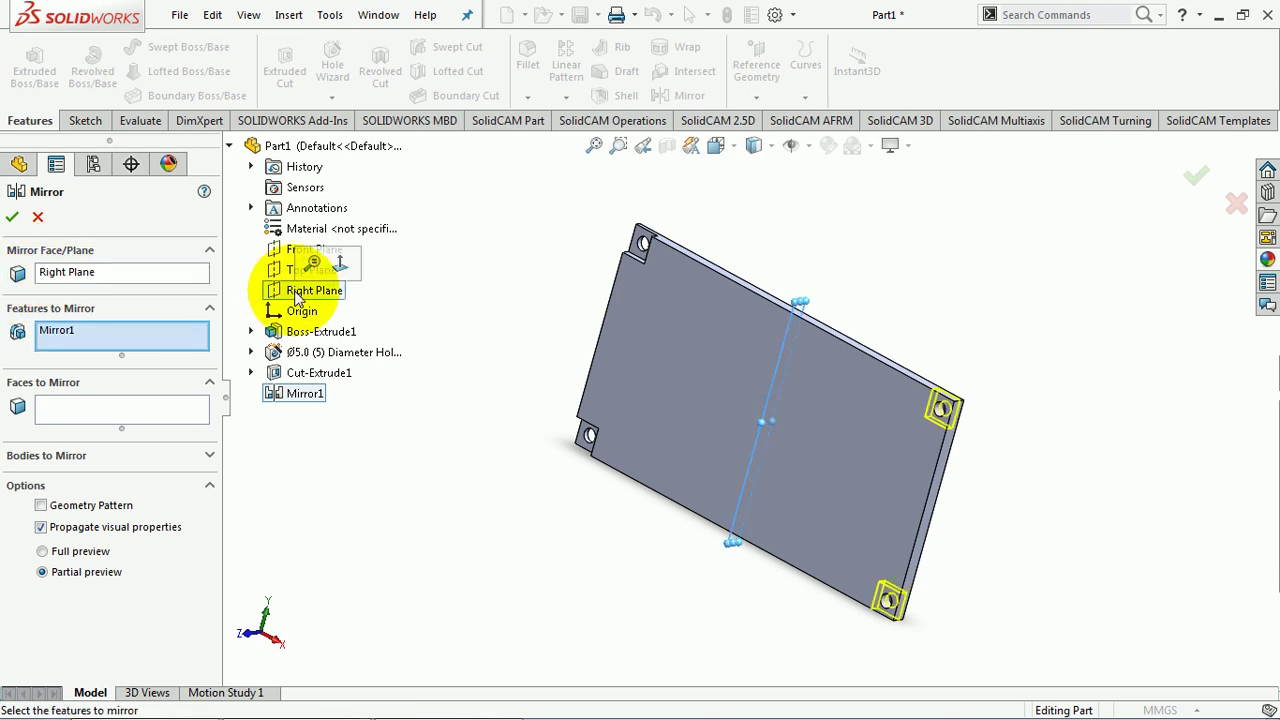
pyautogui.click(12, 218)
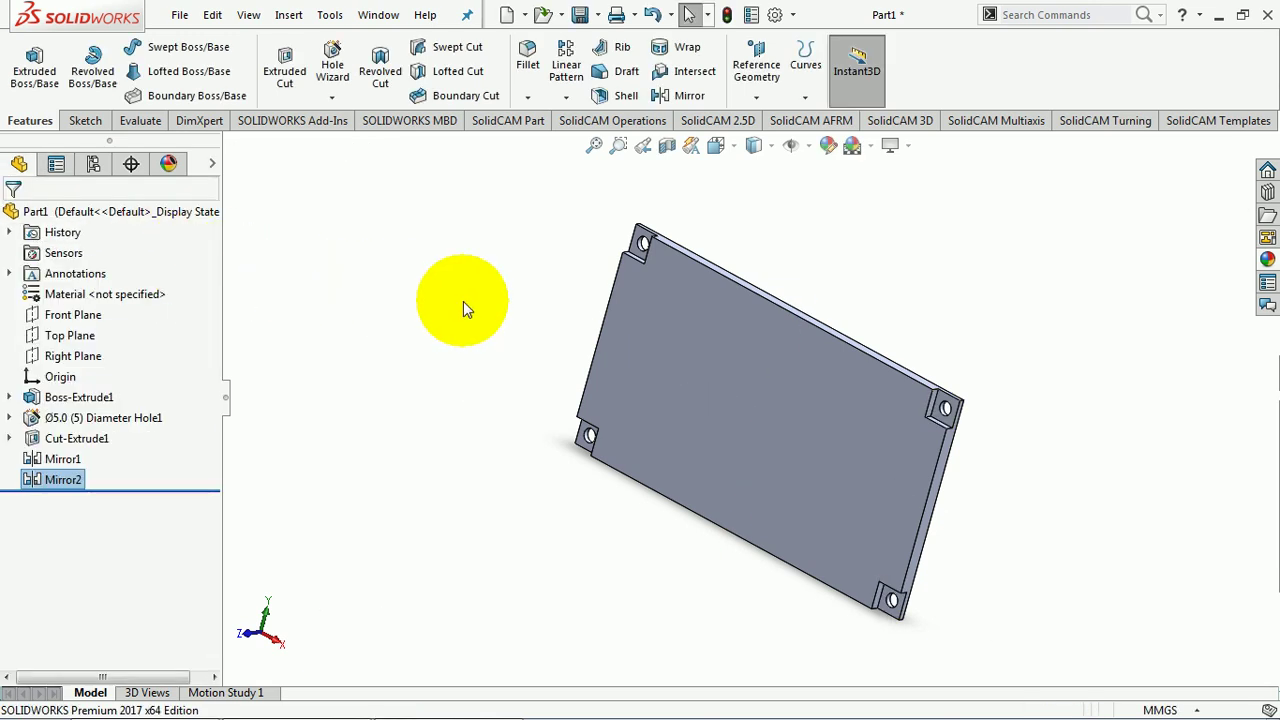
pyautogui.click(180, 14)
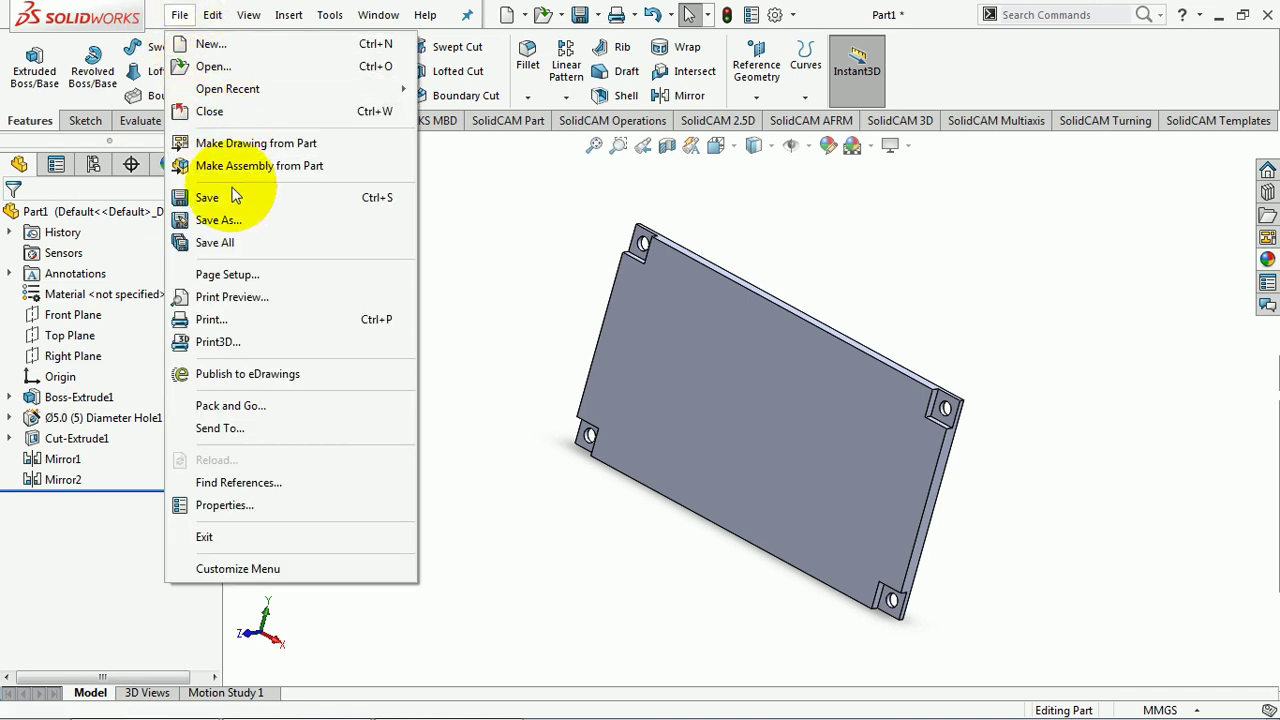
# Step: Save As DesignModel_PPR in EXERCISE3\CAM_DesignModel, replacing the existing file
pyautogui.click(242, 221)
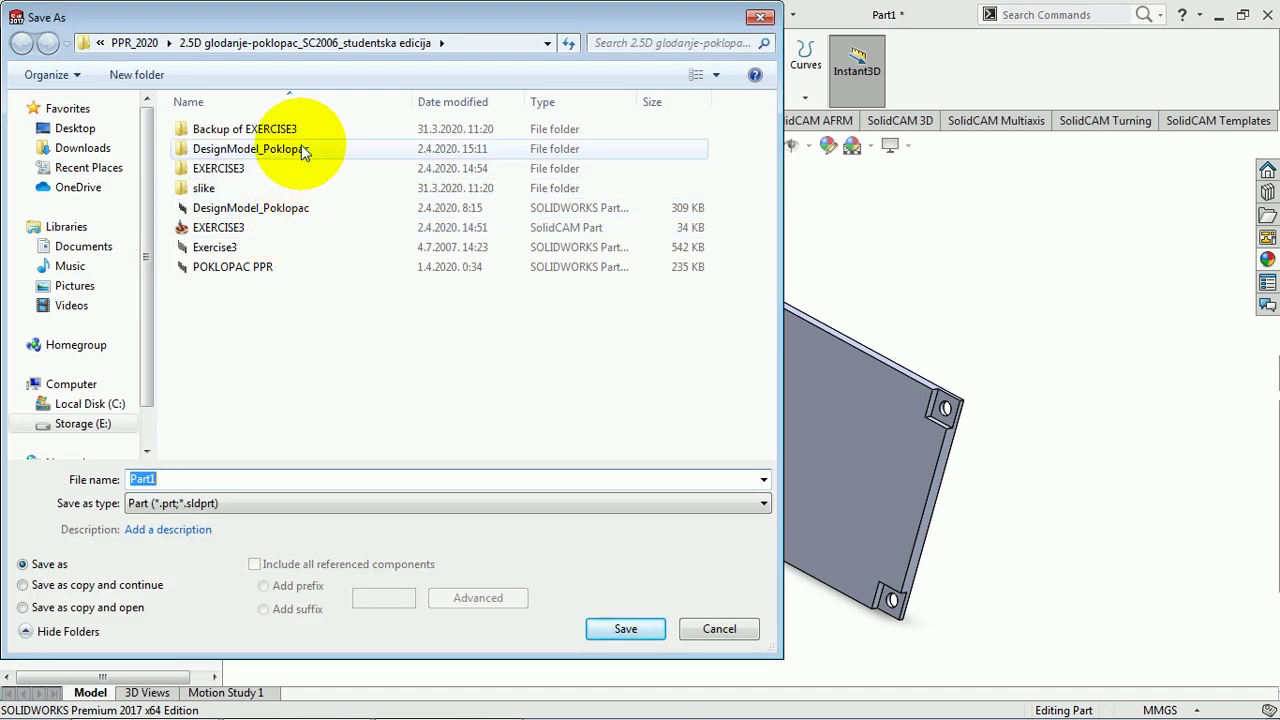
pyautogui.doubleClick(267, 158)
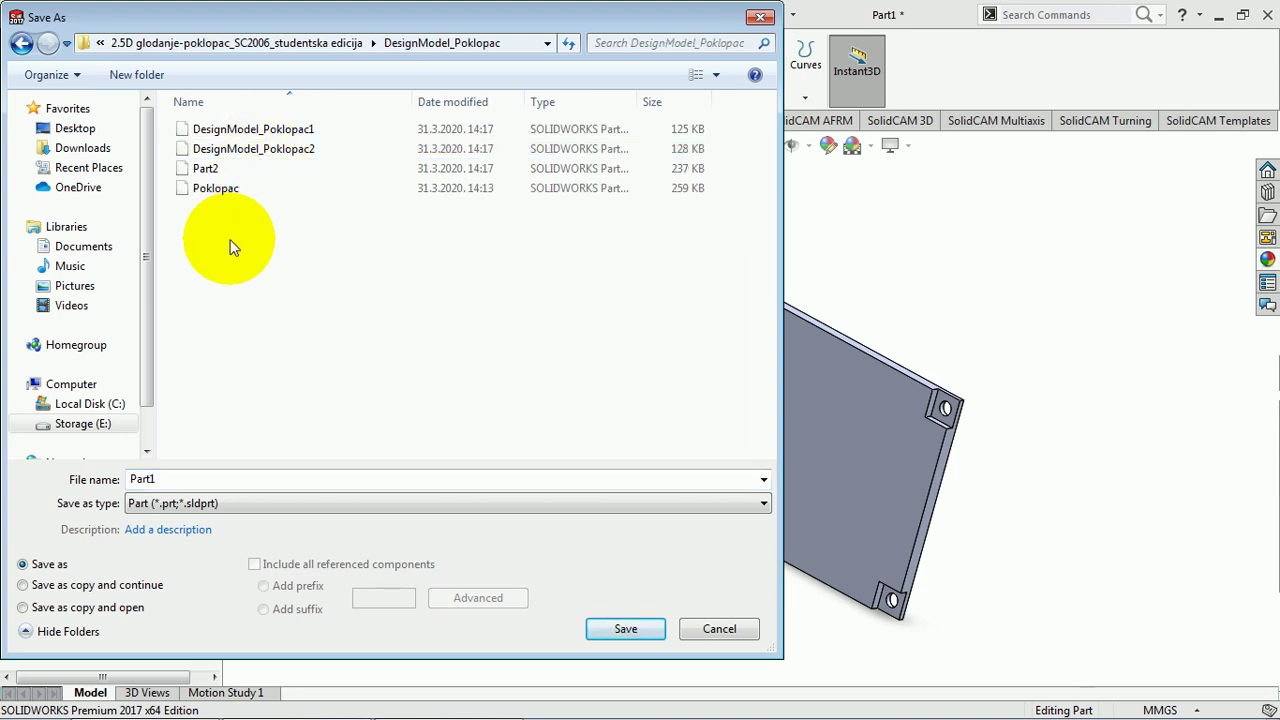
pyautogui.hotkey('alt', 'Left')
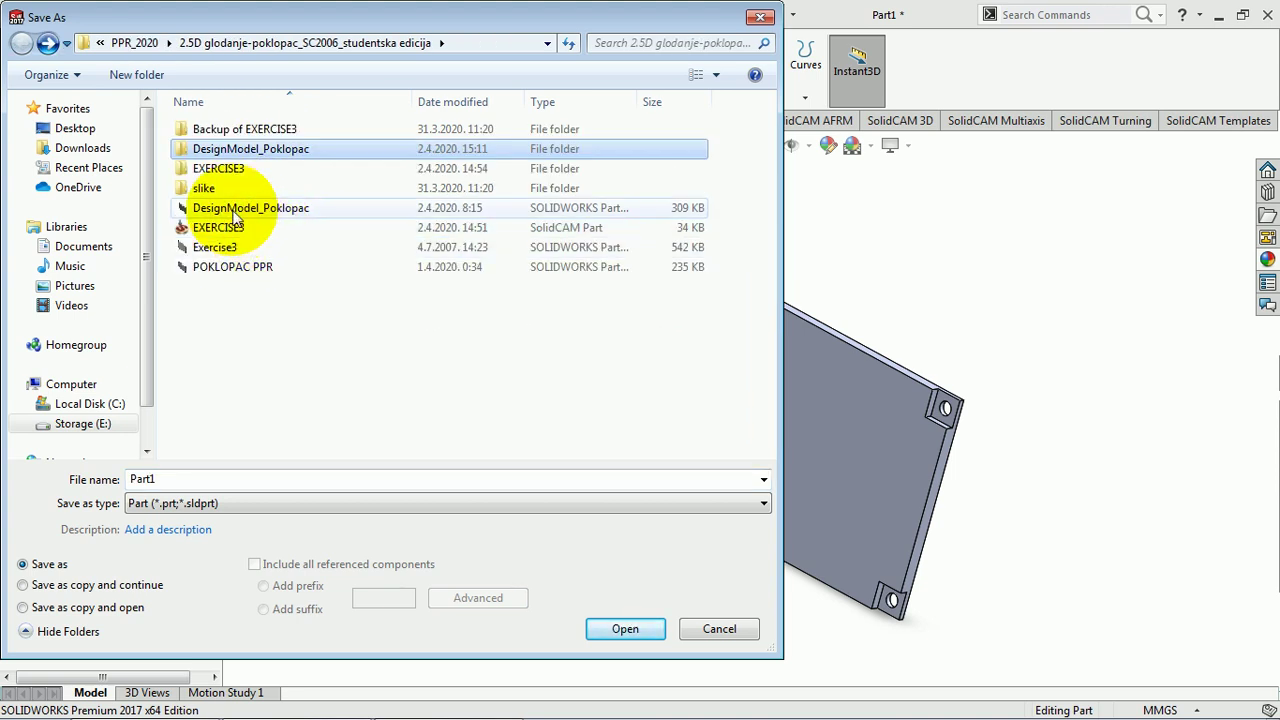
pyautogui.doubleClick(211, 167)
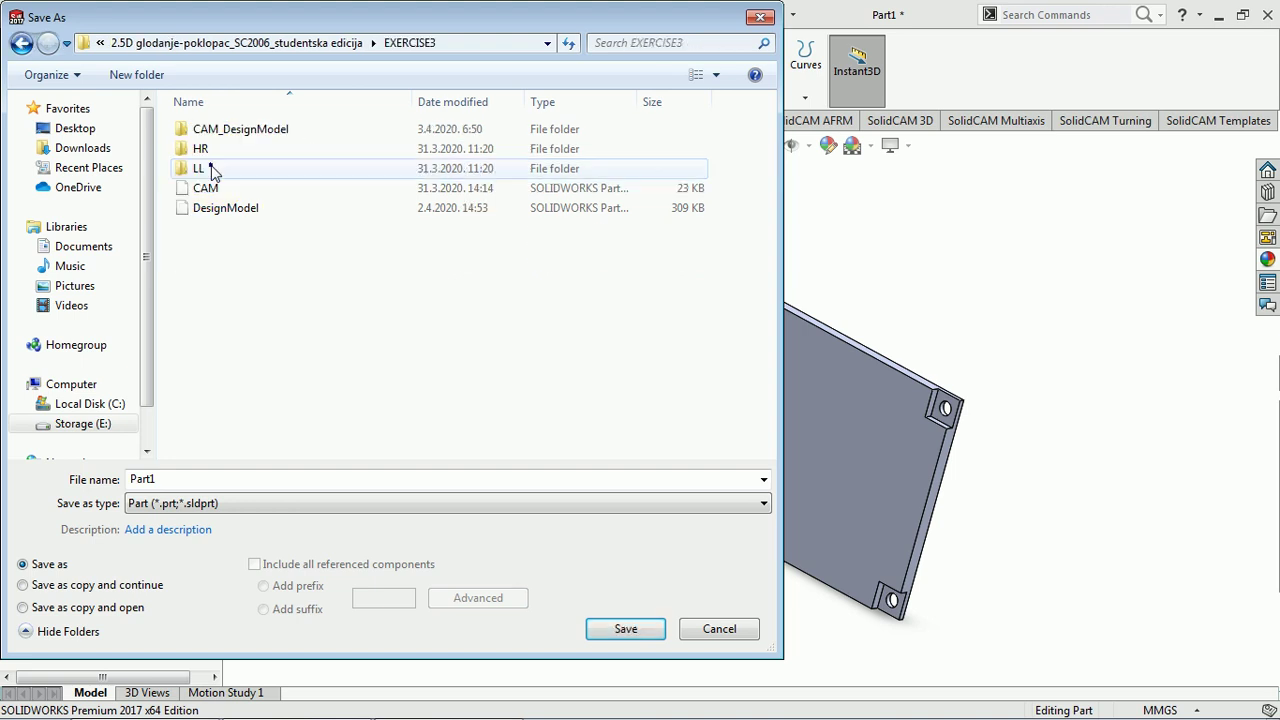
pyautogui.click(238, 132)
pyautogui.doubleClick(238, 131)
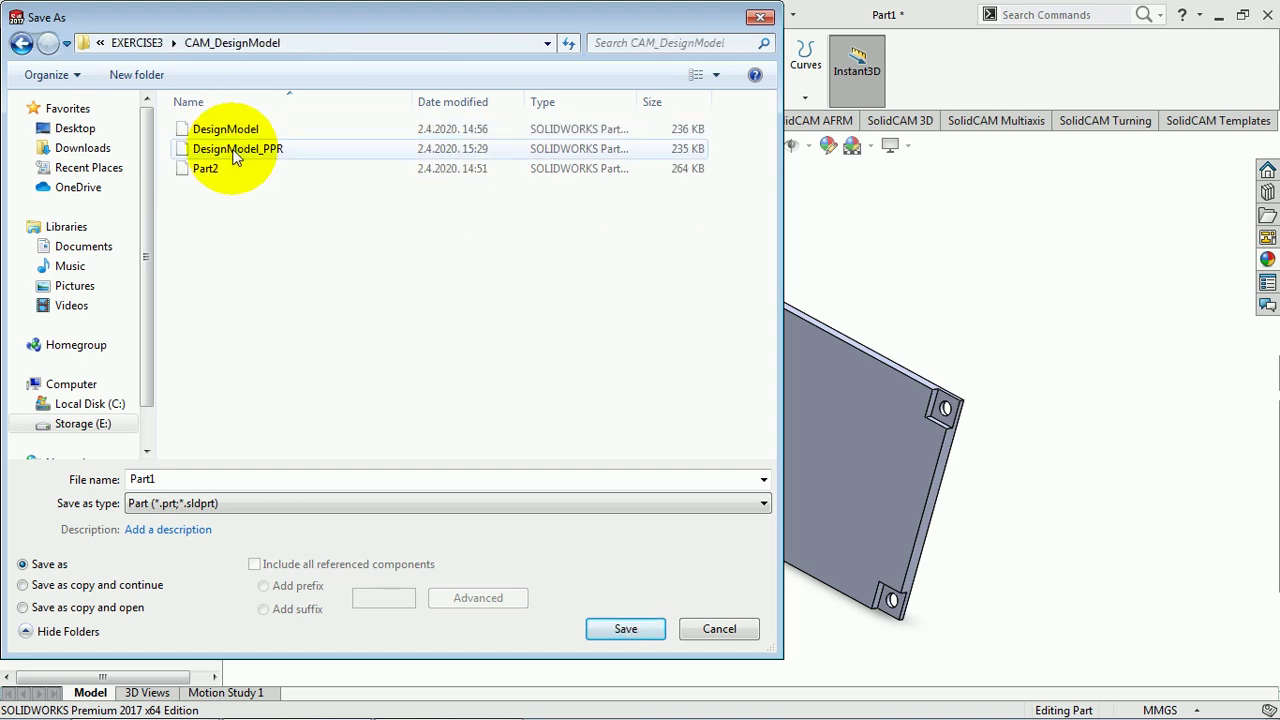
pyautogui.doubleClick(233, 150)
pyautogui.click(697, 370)
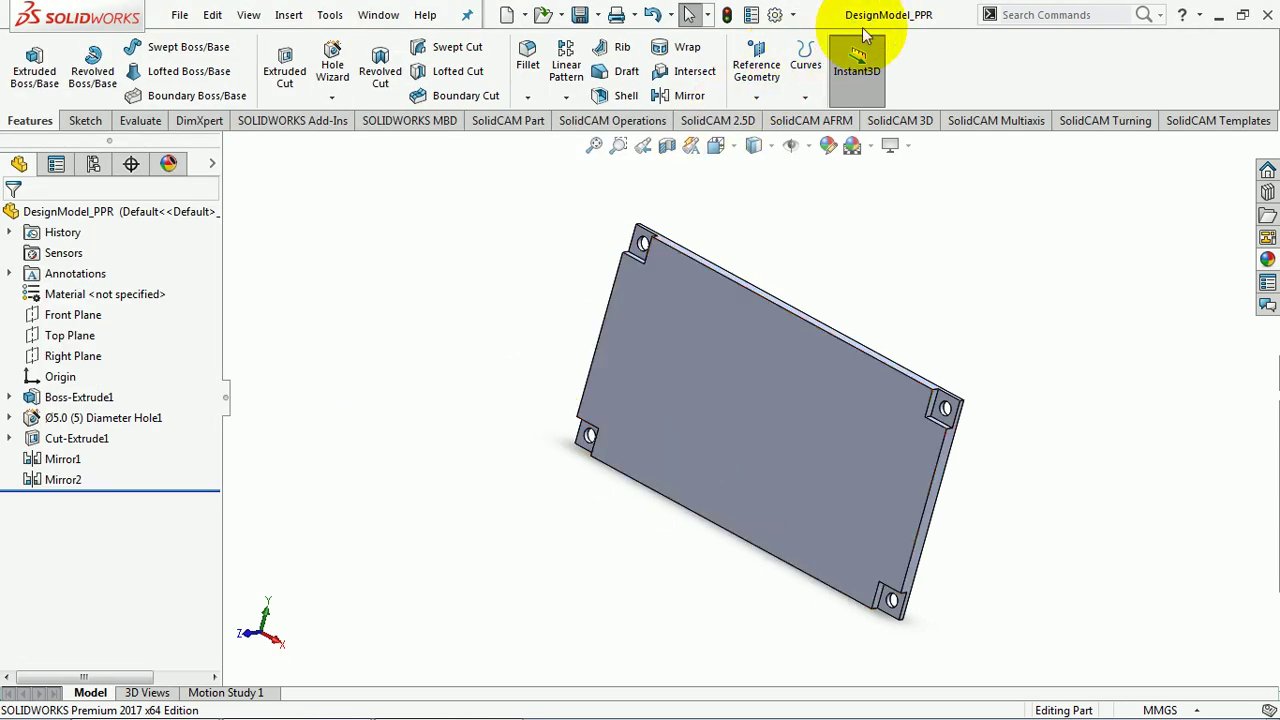
pyautogui.click(786, 236)
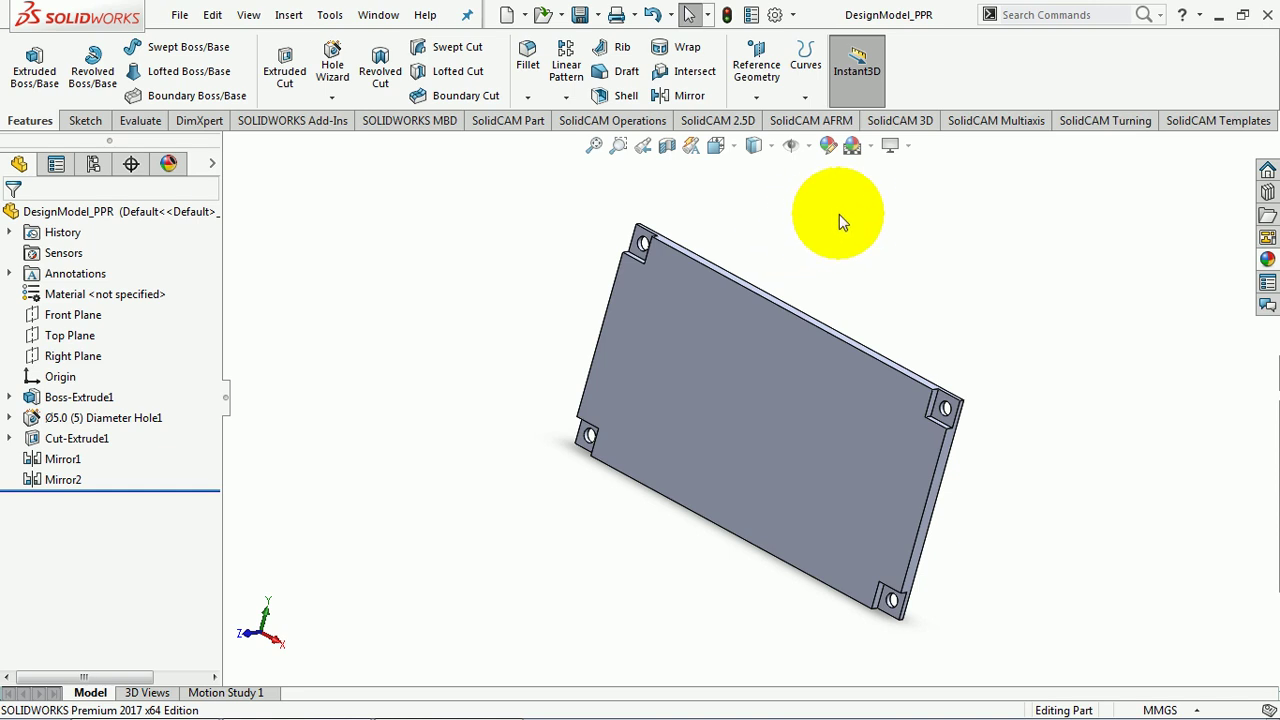
pyautogui.scroll(-1, 850, 210)
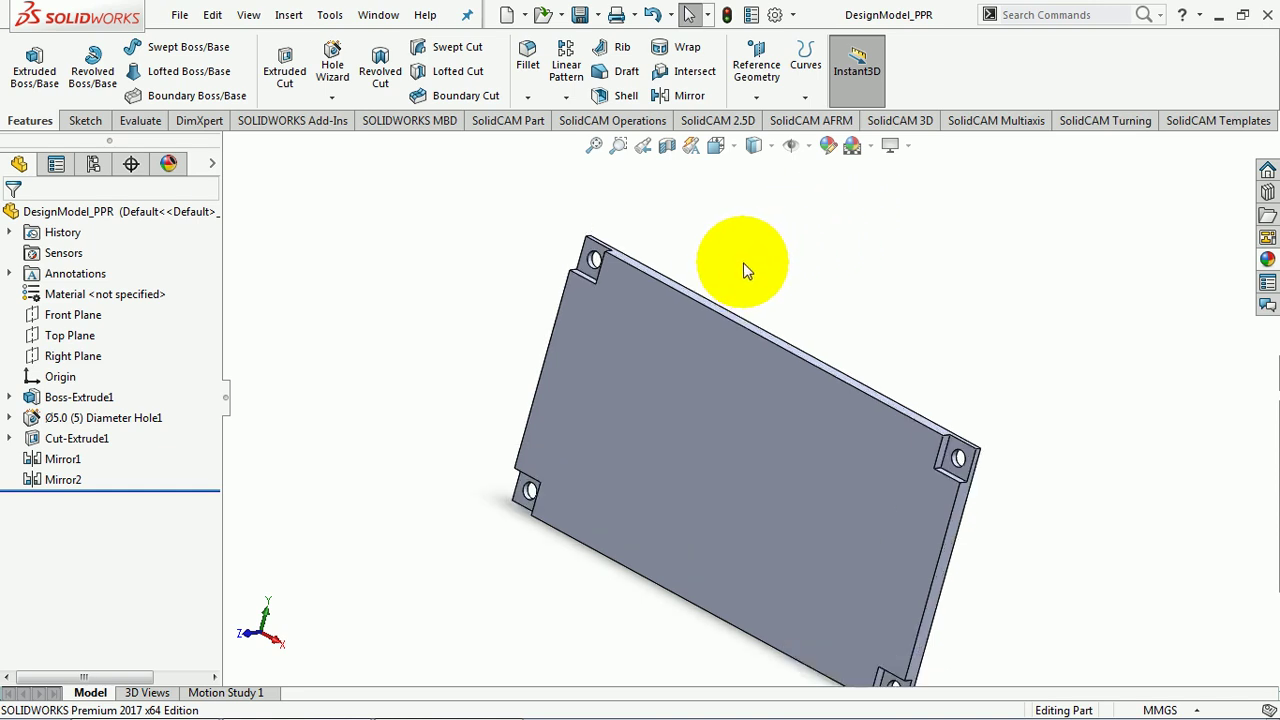
# Step: Check the Sketch tab, return to Features, and bring up the S shortcut toolbar
pyautogui.click(86, 122)
pyautogui.click(32, 122)
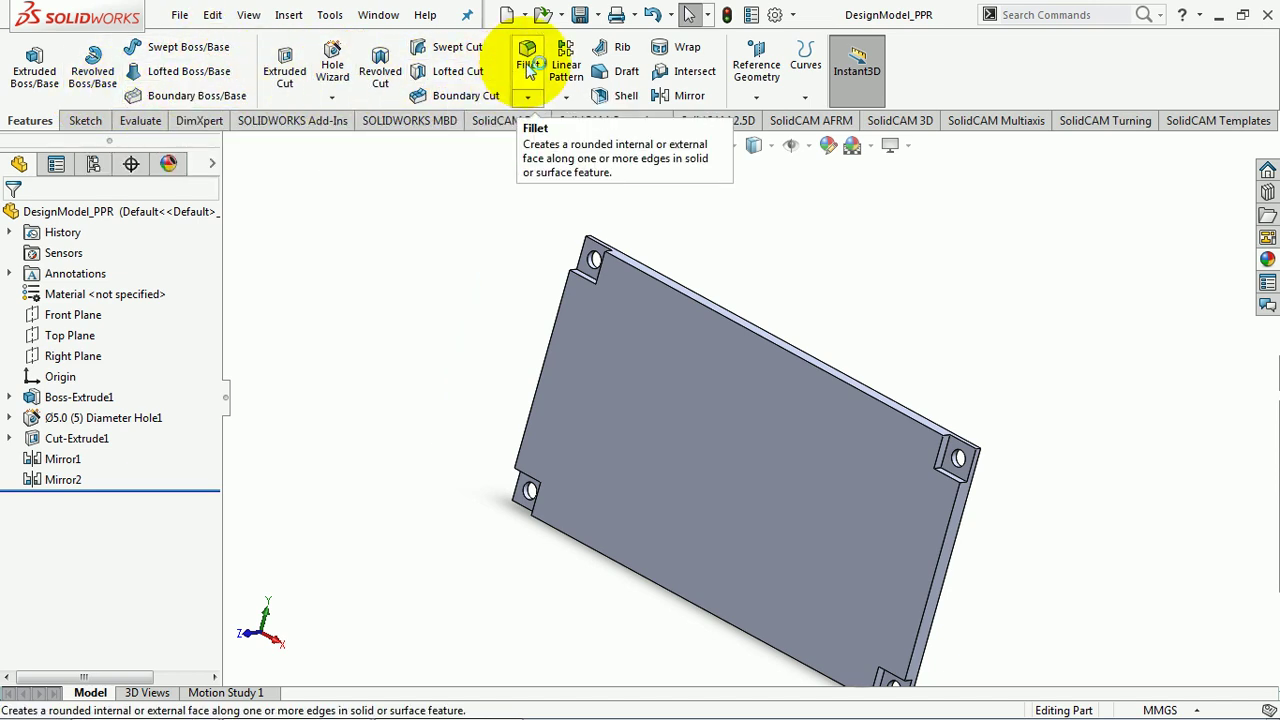
pyautogui.press('s')
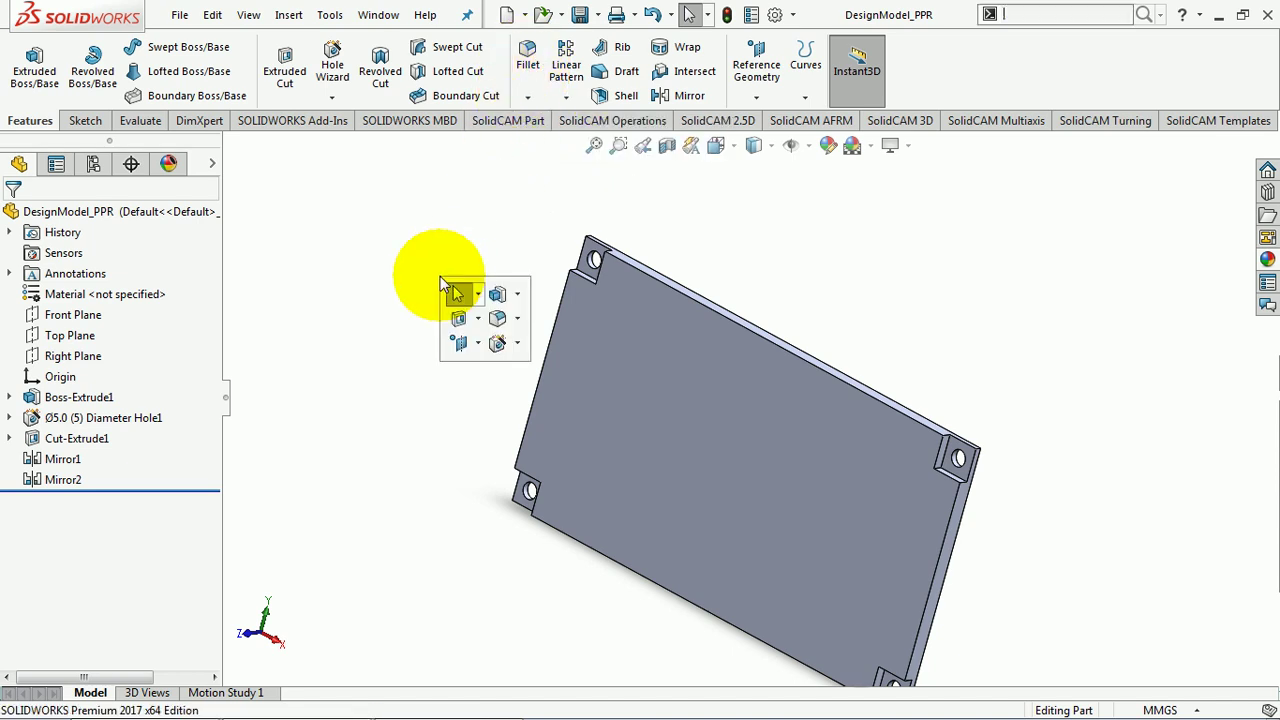
# Step: Fillet the notch edges at 5 mm, including all end-face connected edges, then save
pyautogui.click(517, 333)
pyautogui.scroll(-3, 494, 526)
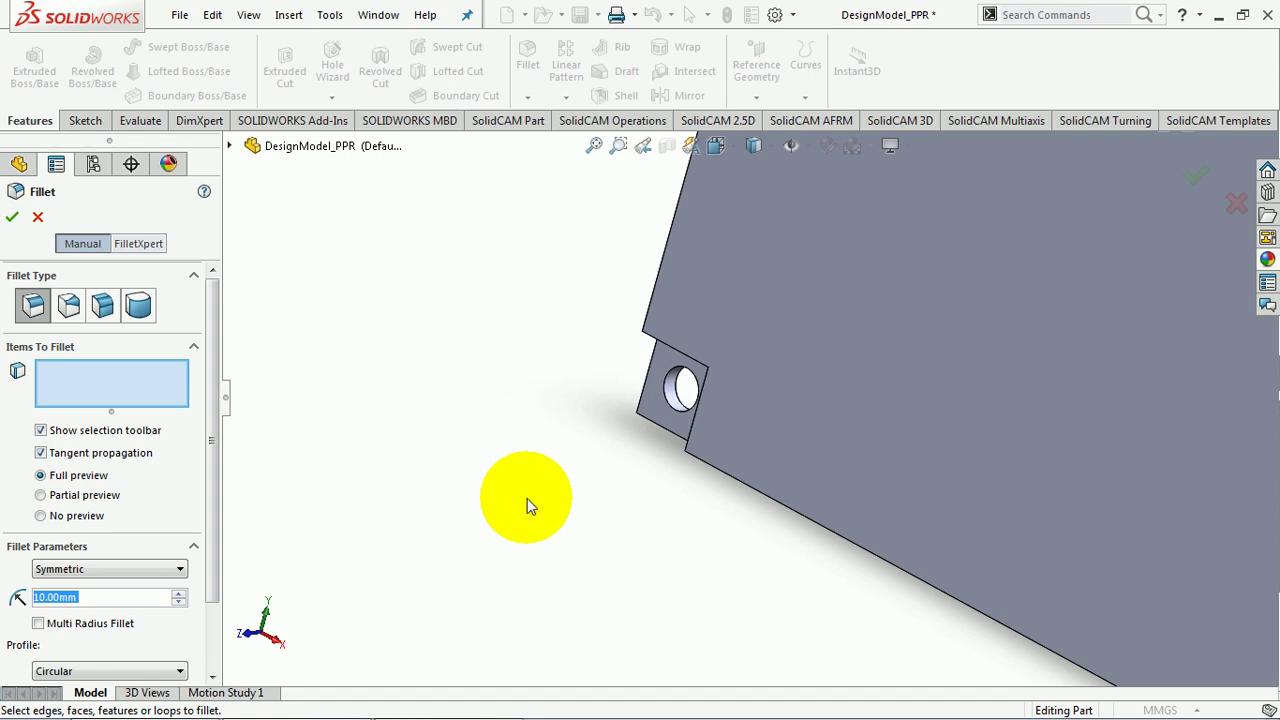
pyautogui.press('Up')
pyautogui.scroll(-2, 697, 417)
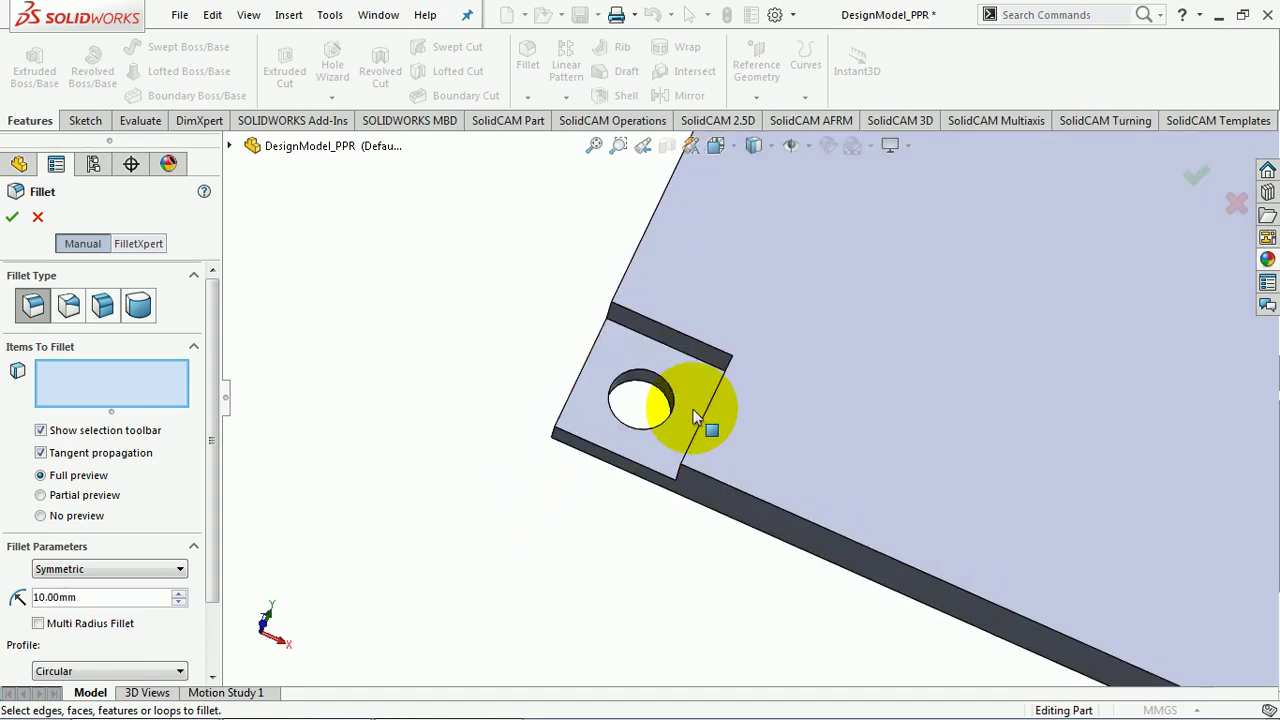
pyautogui.moveTo(697, 417)
pyautogui.mouseDown(button='middle')
pyautogui.moveTo(724, 252)
pyautogui.moveTo(734, 260)
pyautogui.mouseUp(button='middle')
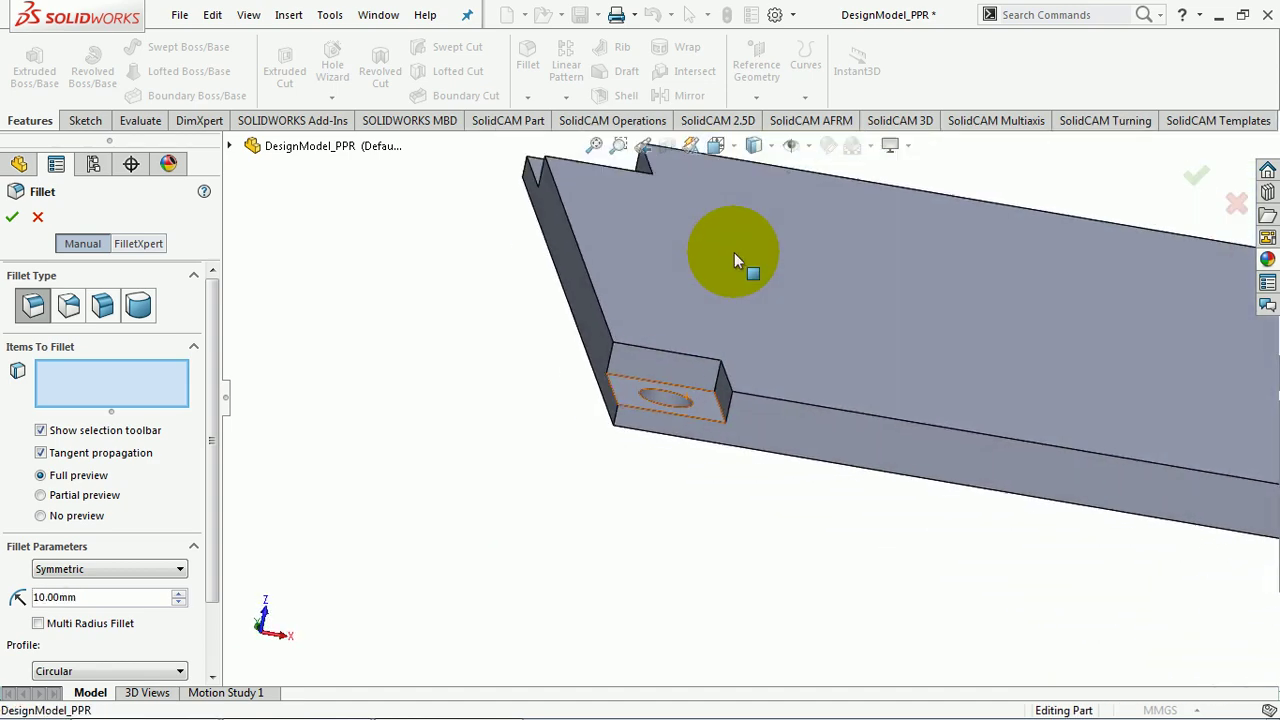
pyautogui.click(719, 375)
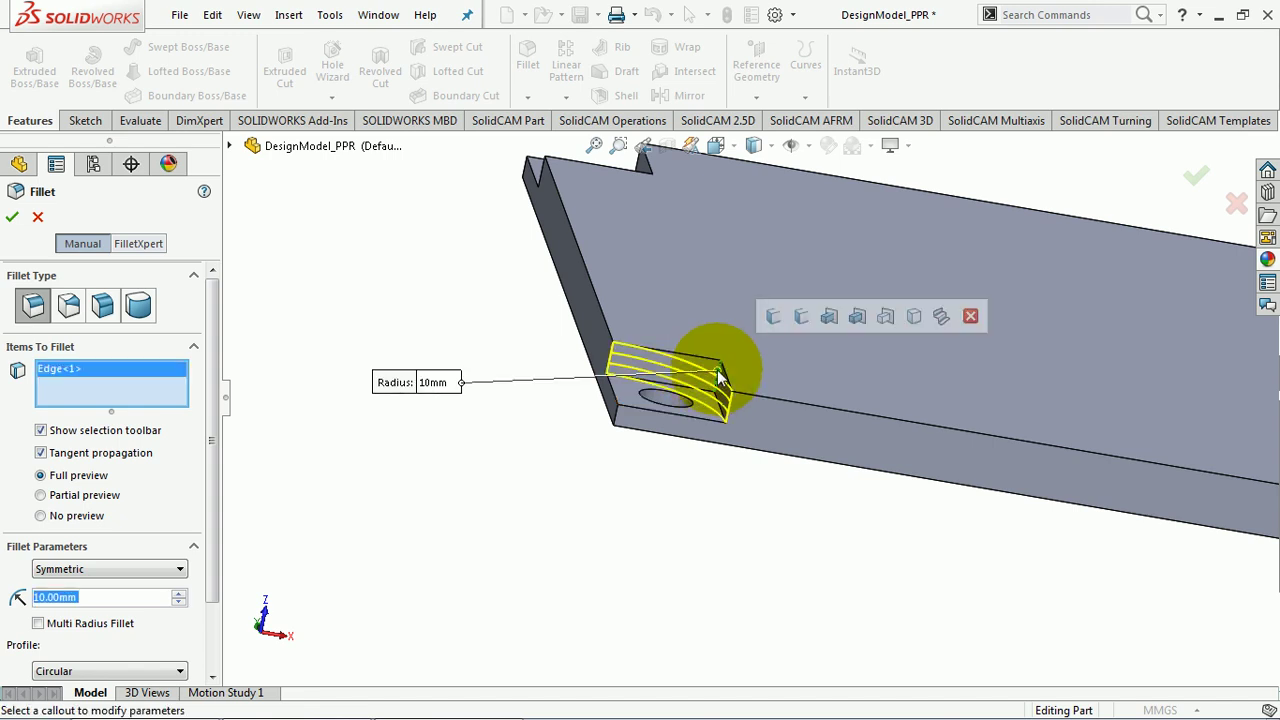
pyautogui.write('5')
pyautogui.press('Return')
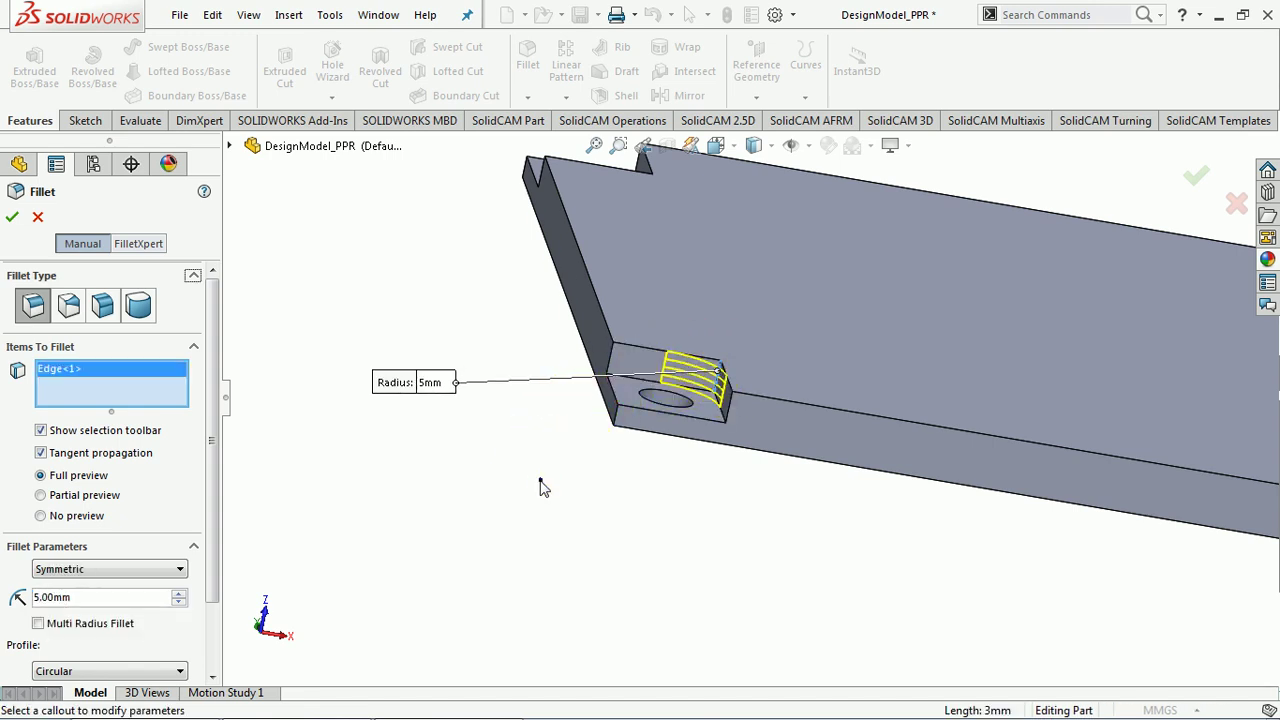
pyautogui.click(605, 345)
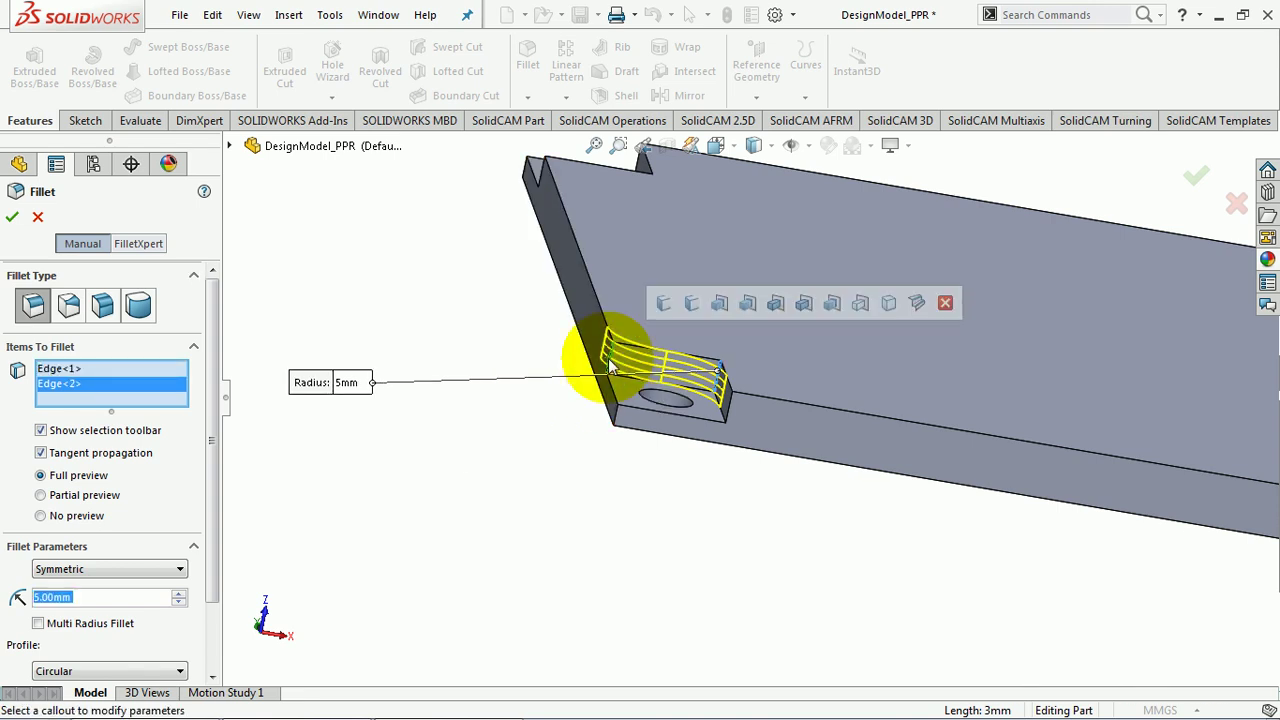
pyautogui.click(693, 307)
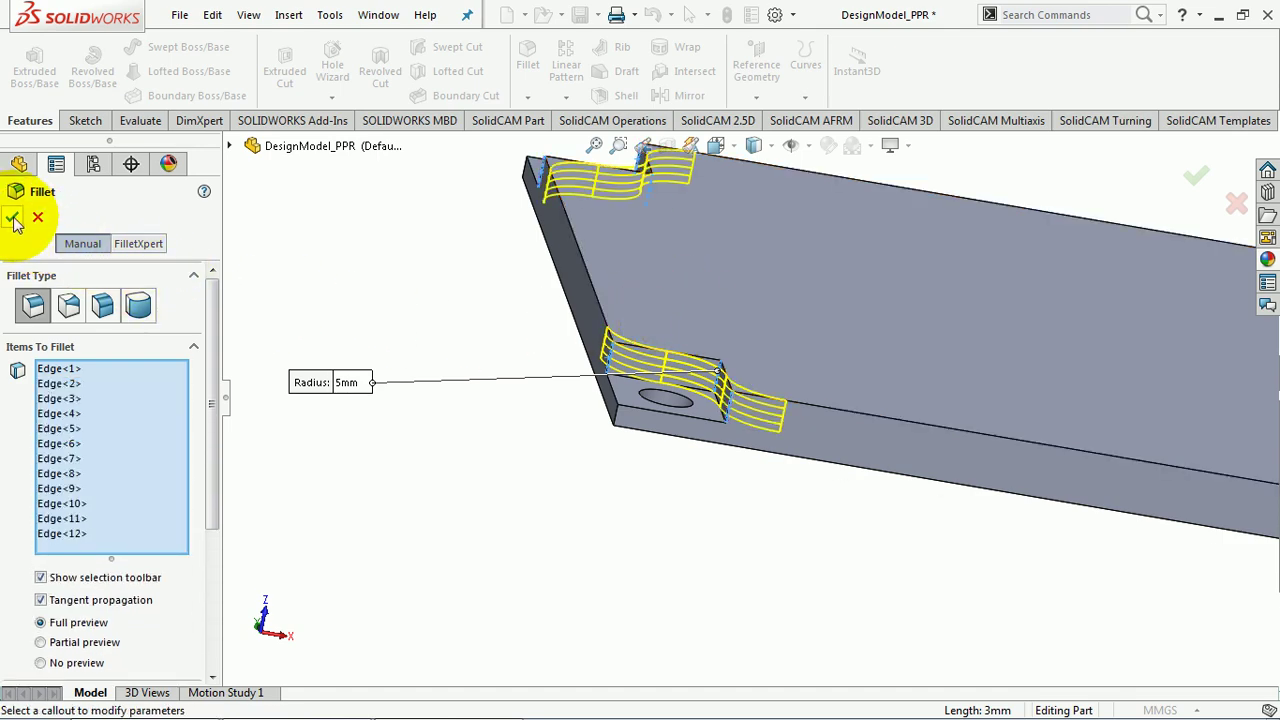
pyautogui.click(1196, 176)
pyautogui.click(445, 430)
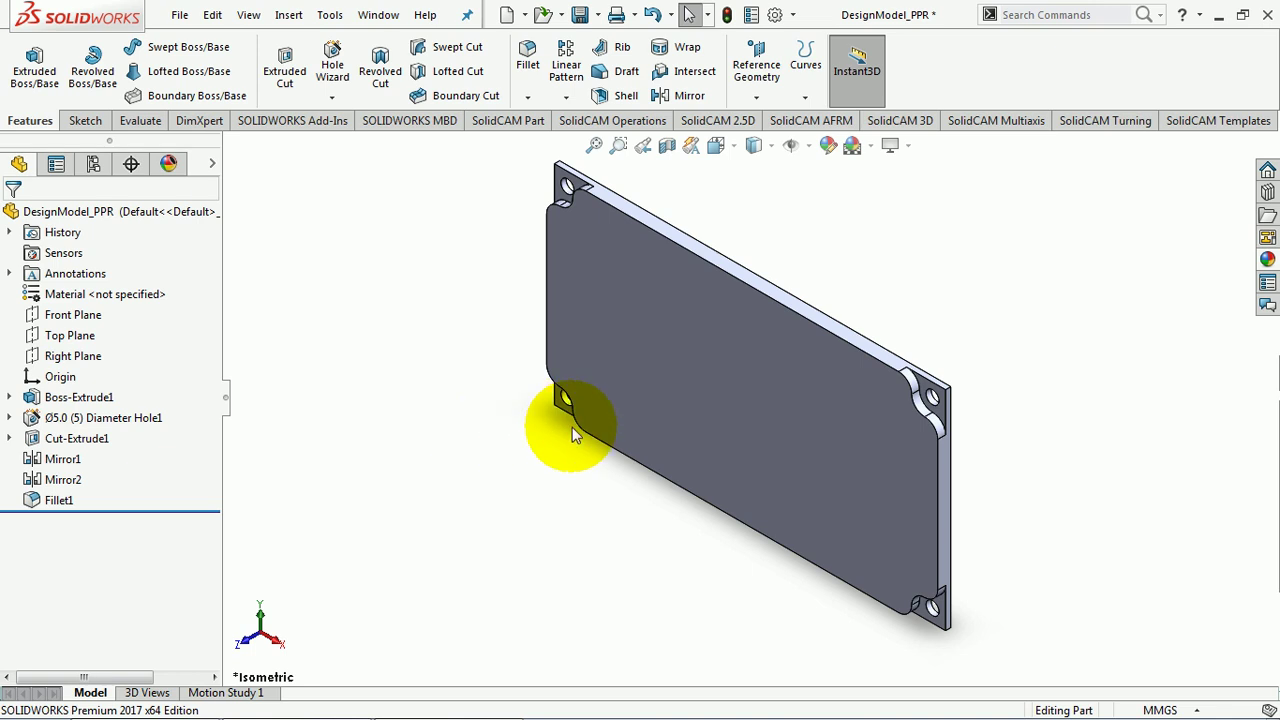
pyautogui.click(581, 16)
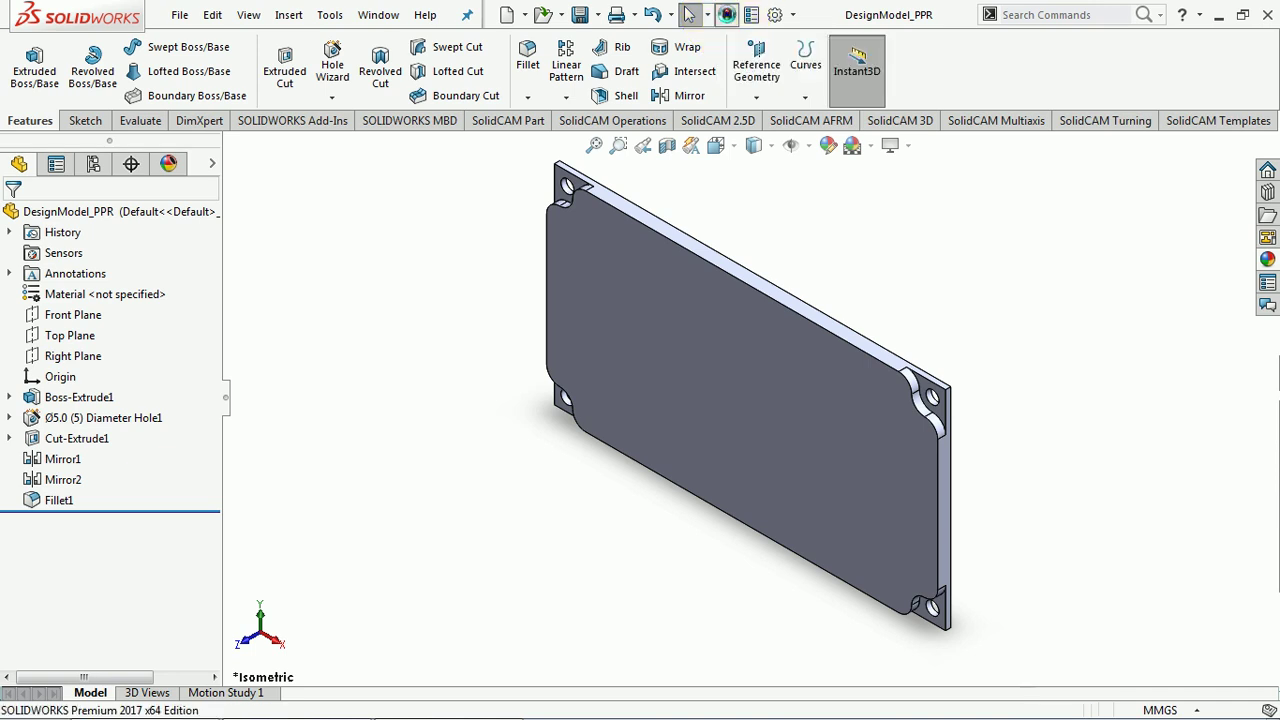
# Step: Rebuild, inspect the filleted corner close up, and select the plate's back face
pyautogui.click(729, 16)
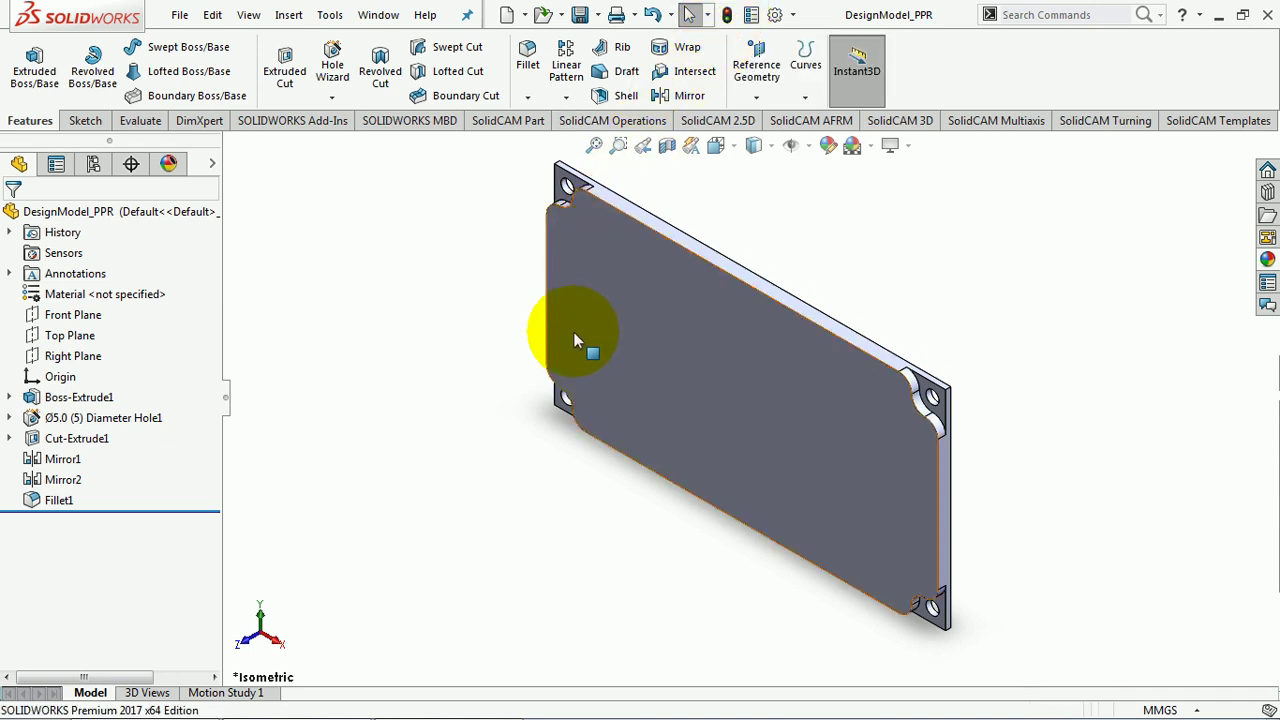
pyautogui.scroll(-3, 906, 432)
pyautogui.scroll(-2, 929, 423)
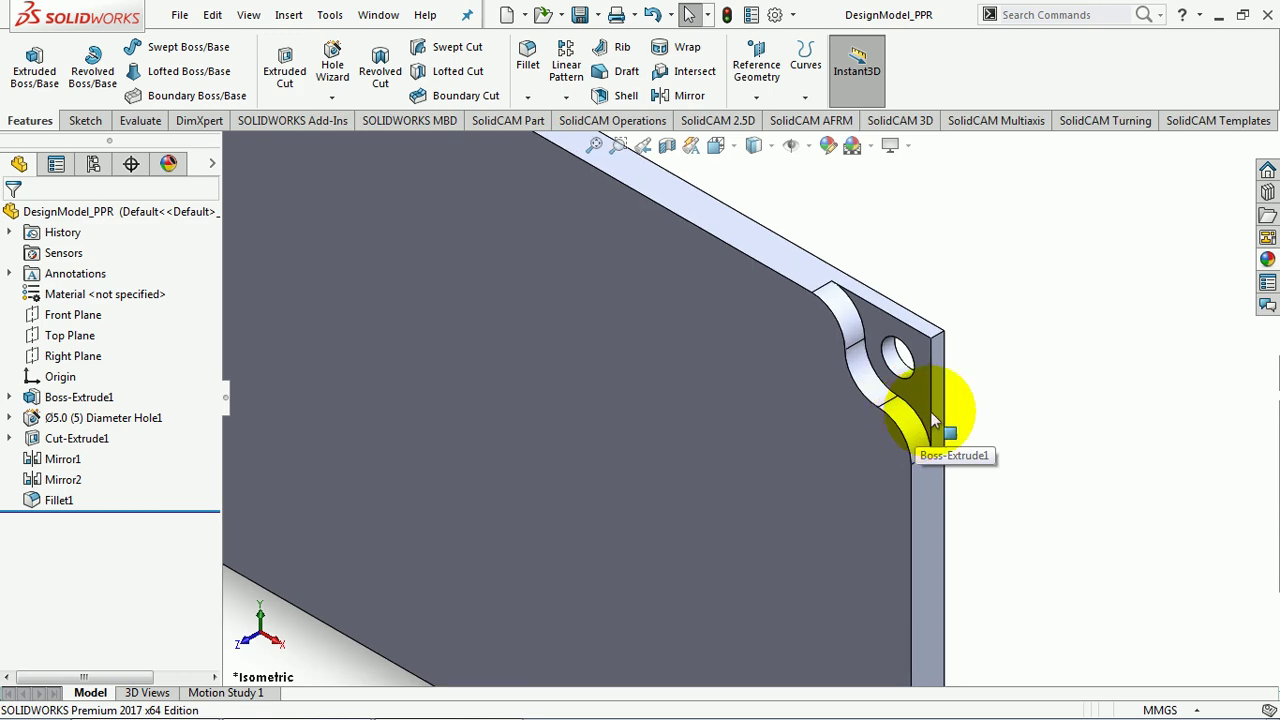
pyautogui.moveTo(943, 428)
pyautogui.mouseDown(button='middle')
pyautogui.moveTo(971, 400)
pyautogui.moveTo(955, 405)
pyautogui.mouseUp(button='middle')
pyautogui.scroll(2, 880, 428)
pyautogui.scroll(3, 880, 432)
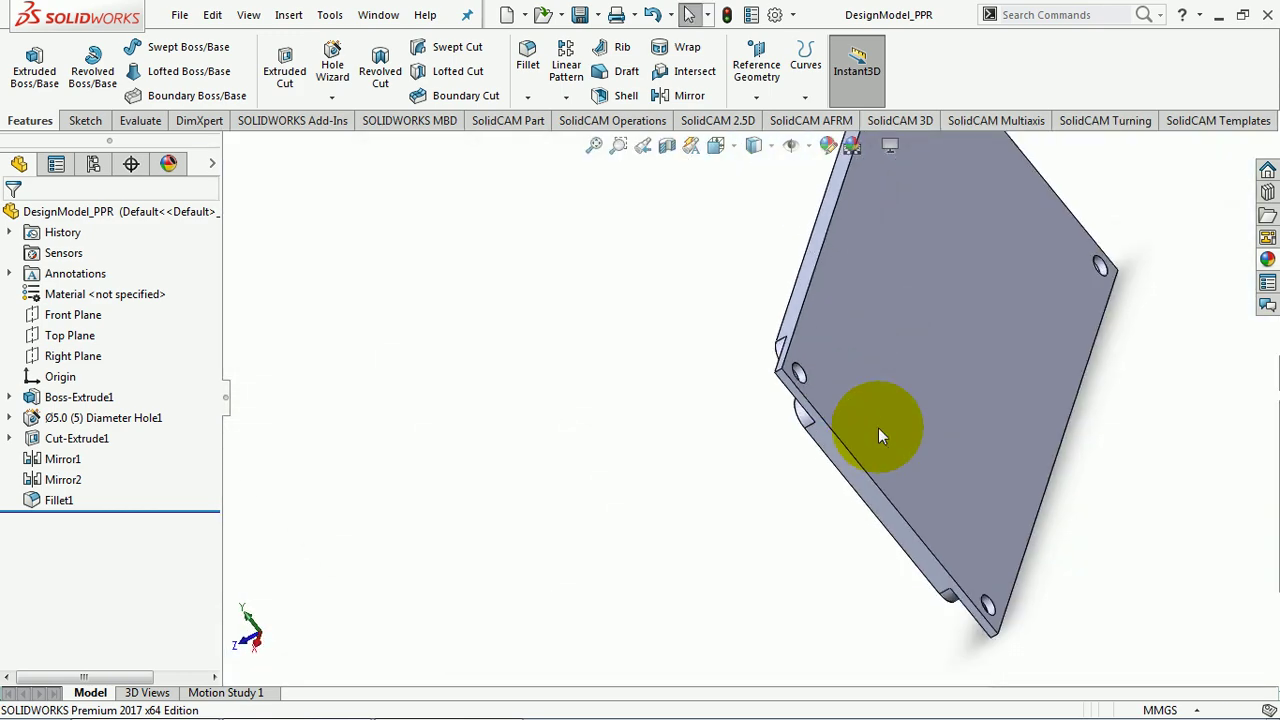
pyautogui.click(894, 380)
pyautogui.click(971, 343)
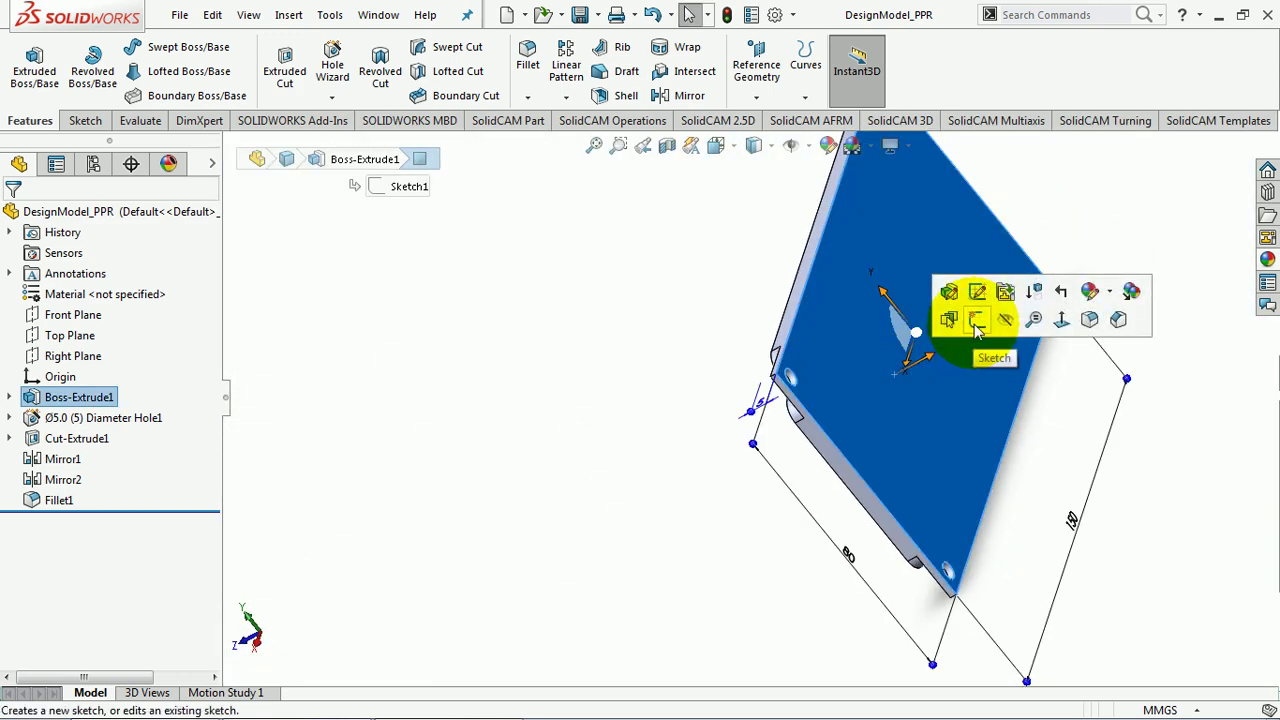
# Step: Start a sketch on the back face and offset the notch arc 3 mm inward
pyautogui.click(977, 333)
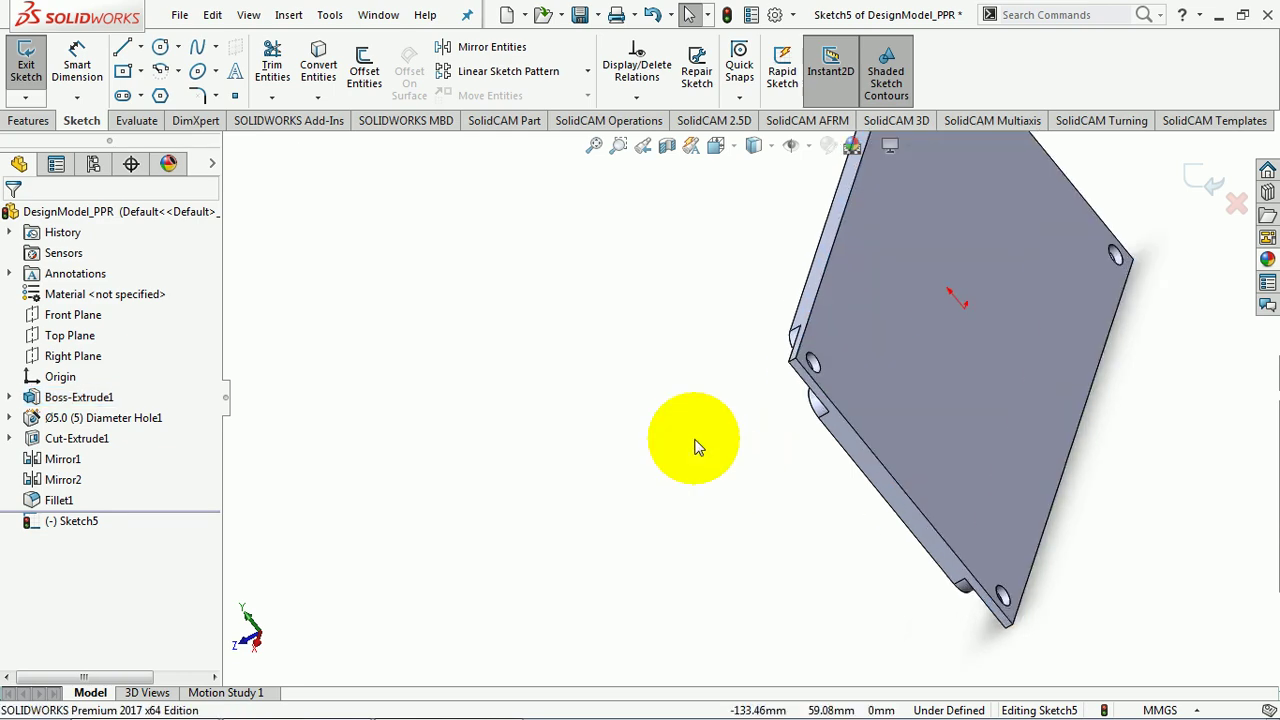
pyautogui.moveTo(697, 447); pyautogui.dragTo(808, 371, button='middle')
pyautogui.scroll(-5, 790, 378)
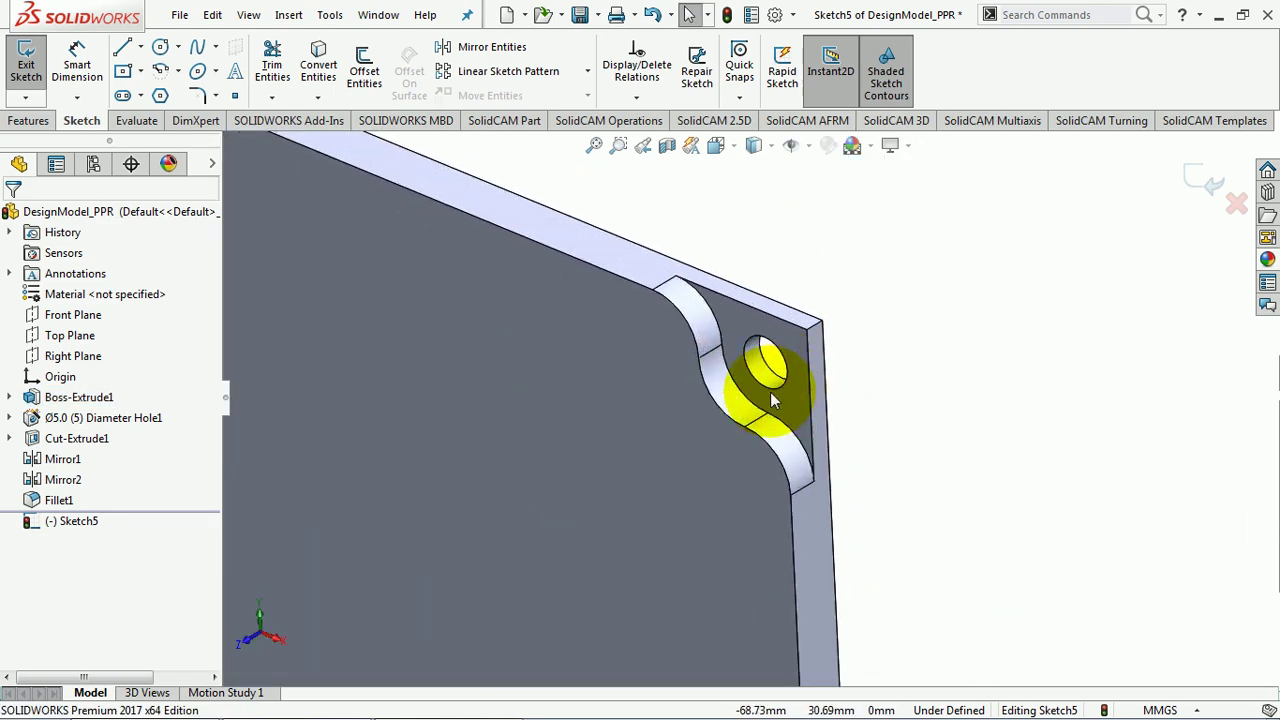
pyautogui.click(713, 398)
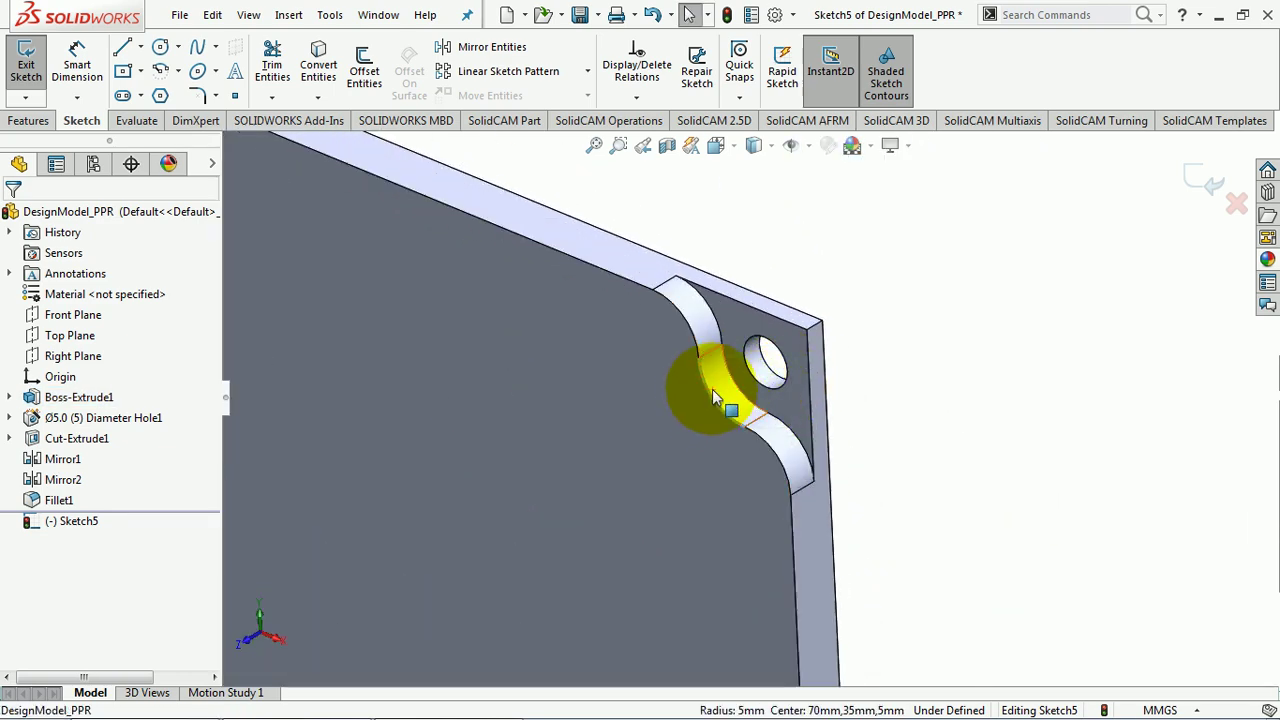
pyautogui.click(443, 152)
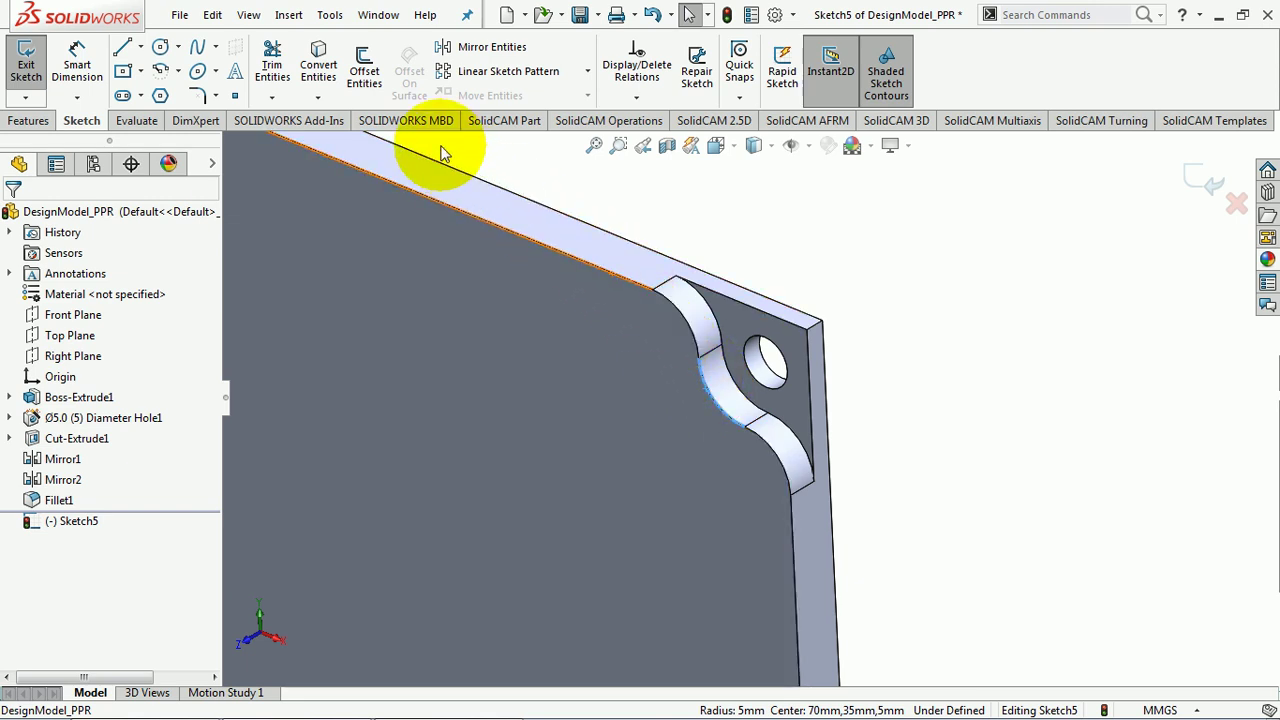
pyautogui.click(365, 72)
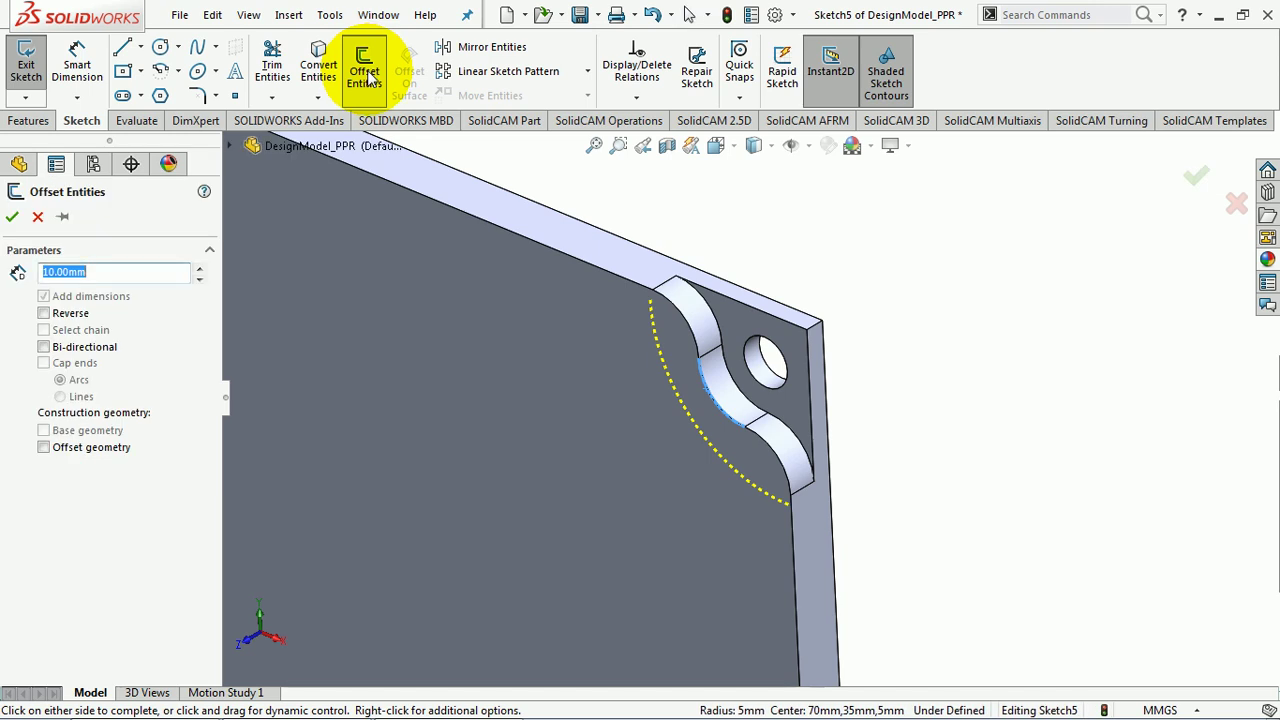
pyautogui.write('3')
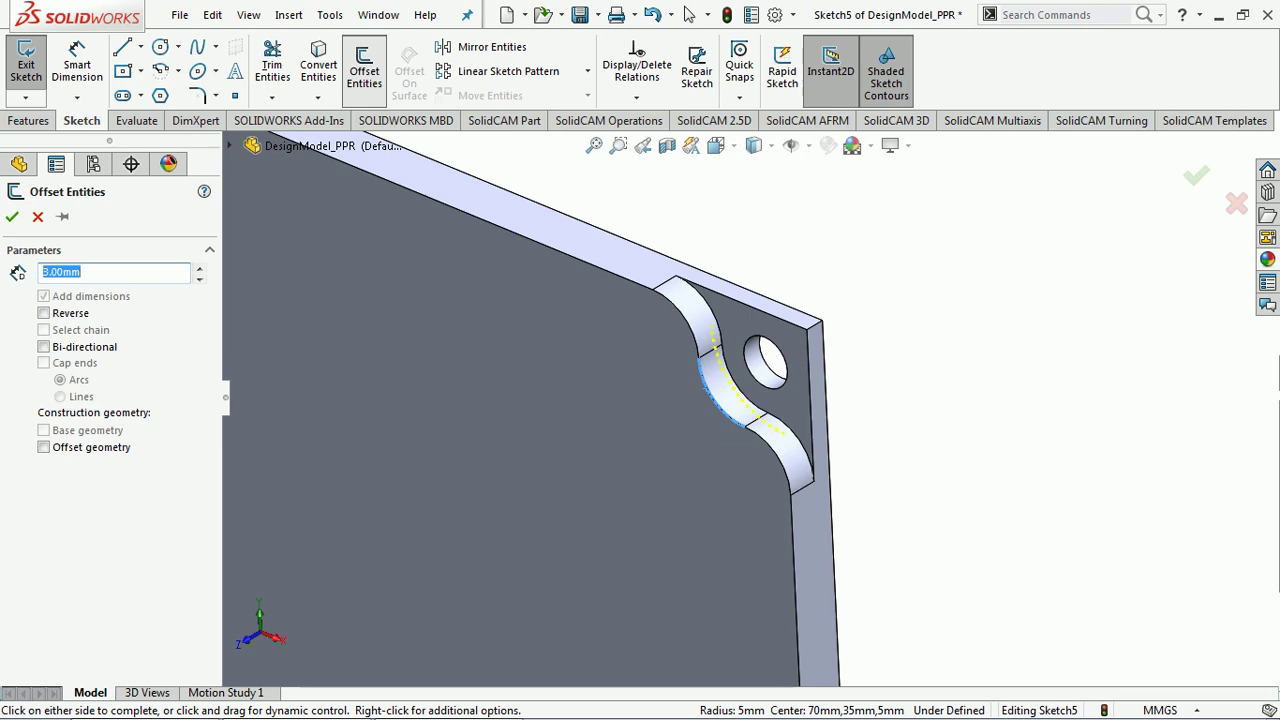
pyautogui.moveTo(551, 186)
pyautogui.mouseDown(button='middle')
pyautogui.moveTo(694, 286)
pyautogui.moveTo(787, 196)
pyautogui.moveTo(567, 242)
pyautogui.mouseUp(button='middle')
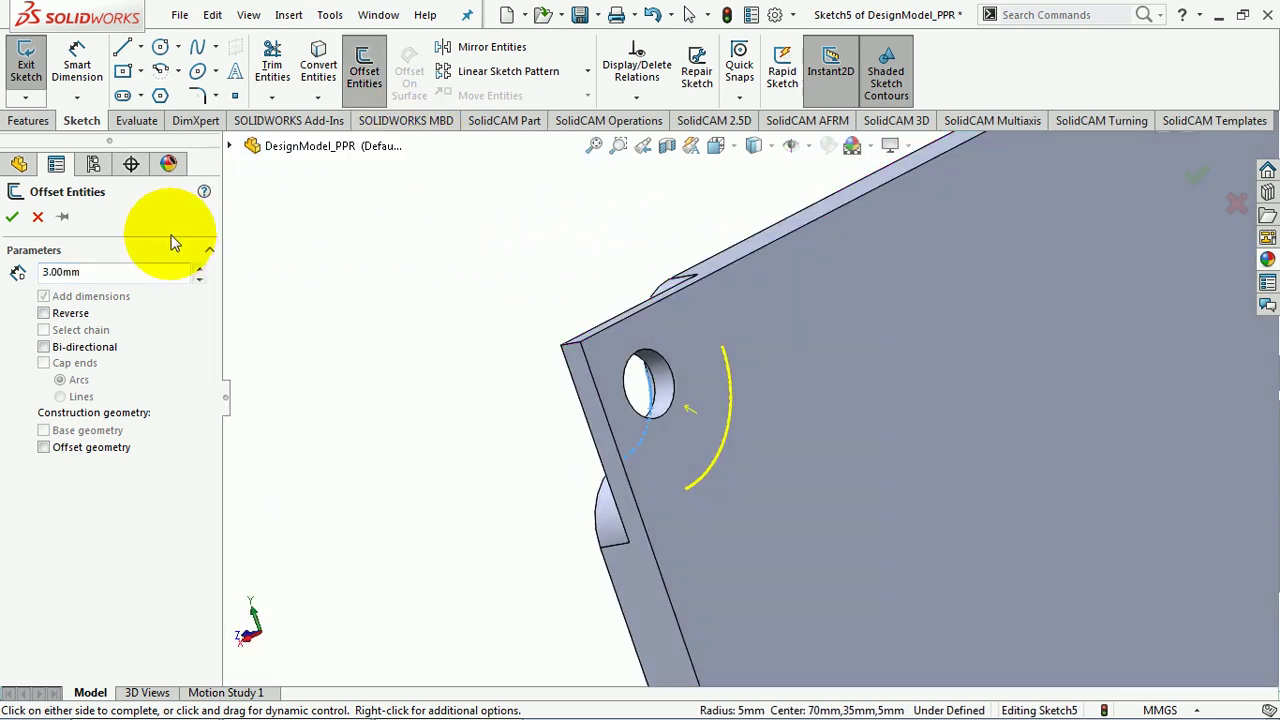
pyautogui.click(12, 216)
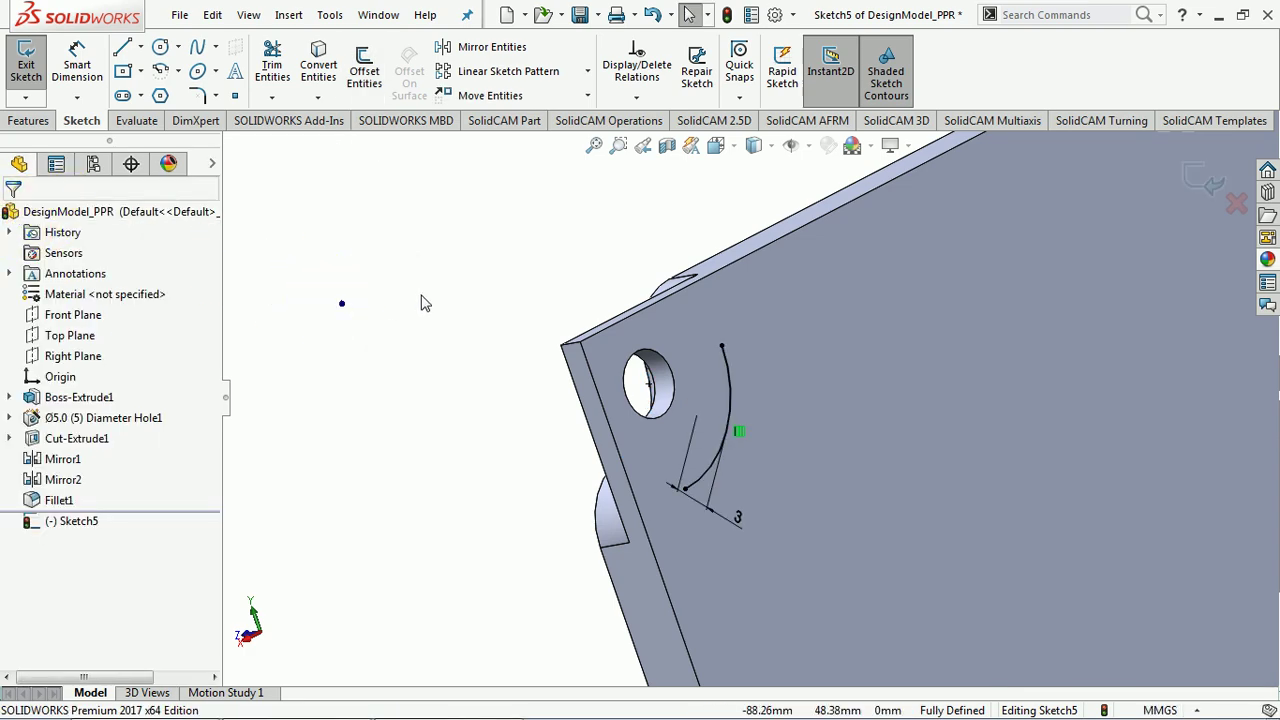
# Step: Offset the plate's top and left edges 3 mm inward, then switch to Back view
pyautogui.moveTo(420, 297)
pyautogui.mouseDown(button='middle')
pyautogui.moveTo(537, 309)
pyautogui.moveTo(437, 268)
pyautogui.moveTo(442, 234)
pyautogui.moveTo(603, 274)
pyautogui.moveTo(536, 248)
pyautogui.moveTo(527, 120)
pyautogui.mouseUp(button='middle')
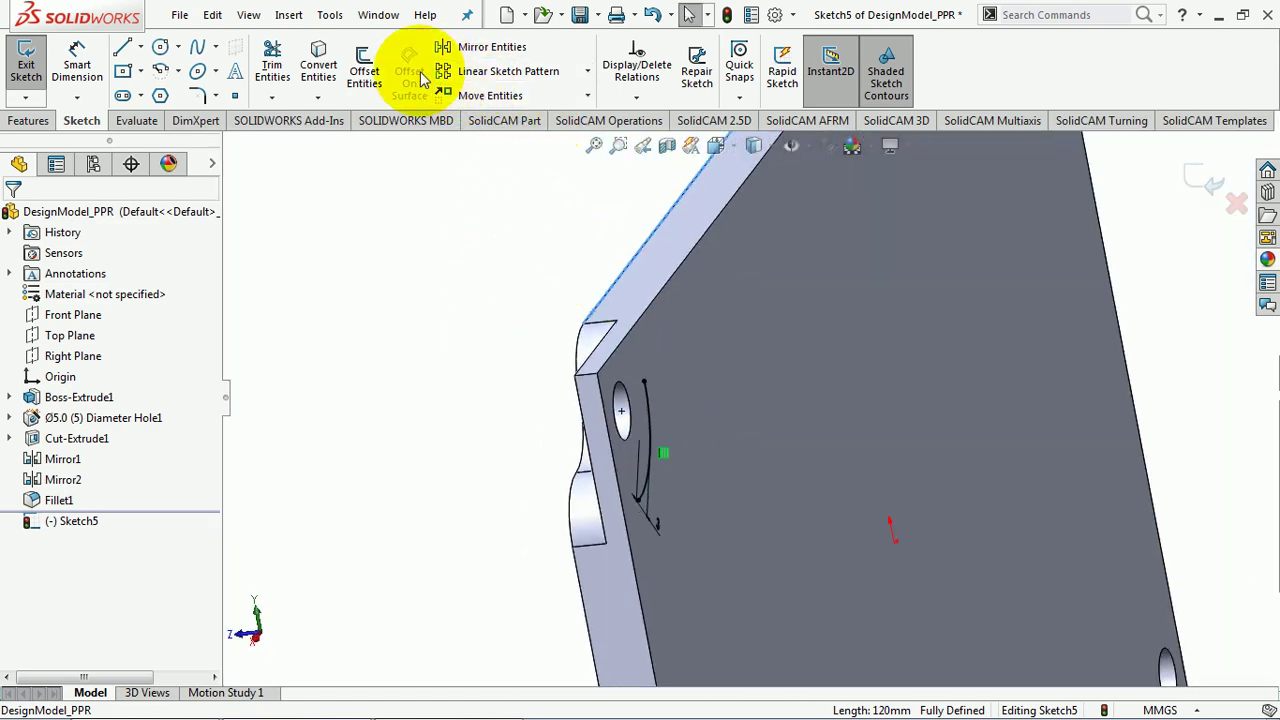
pyautogui.click(366, 72)
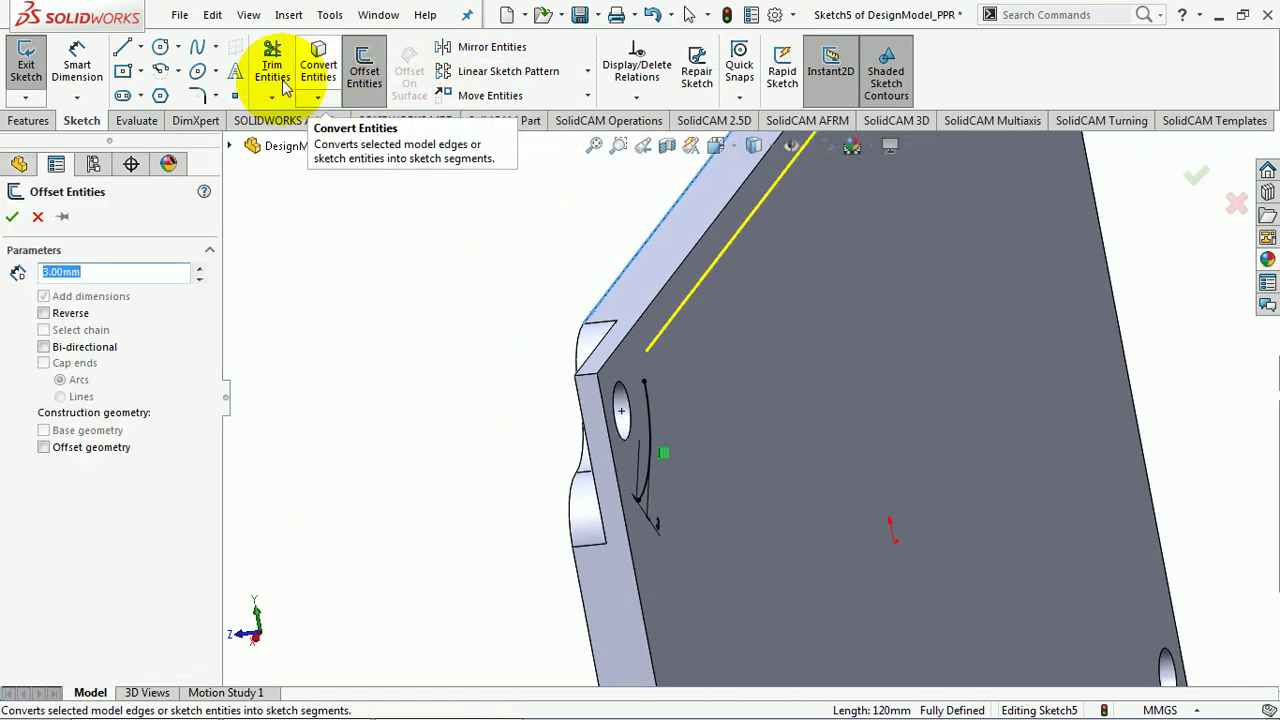
pyautogui.click(14, 219)
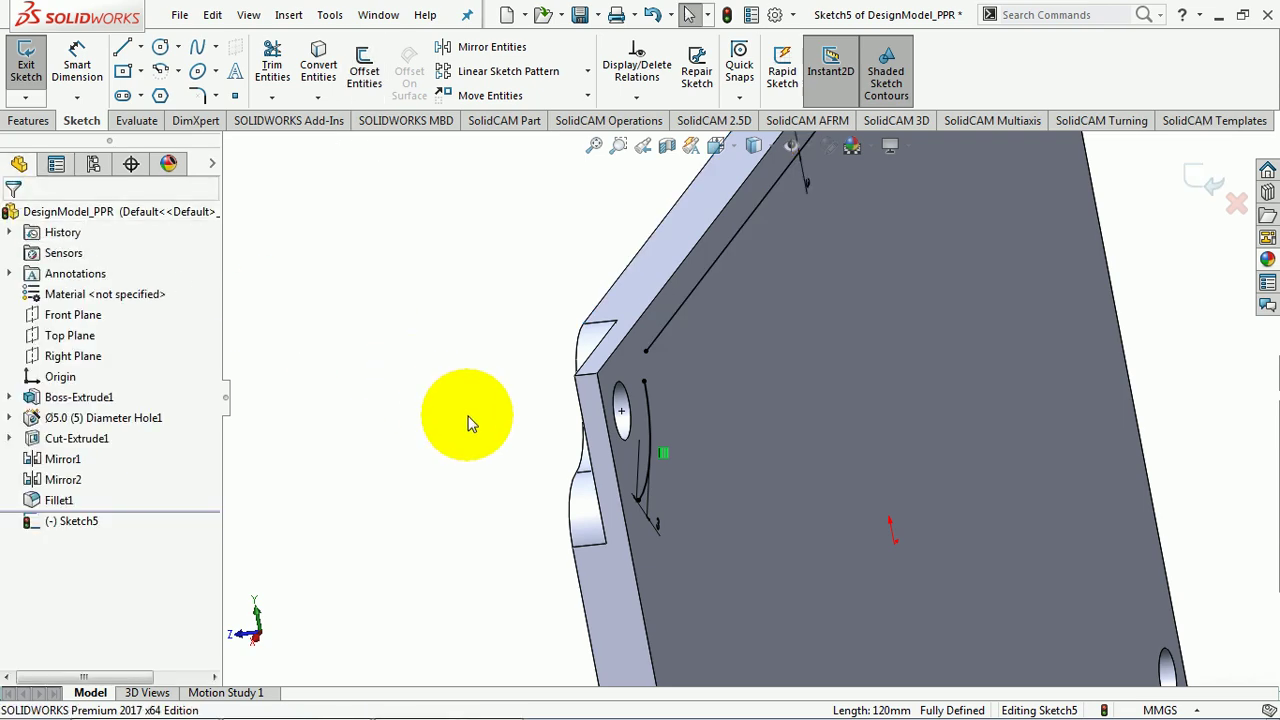
pyautogui.moveTo(469, 423)
pyautogui.mouseDown(button='middle')
pyautogui.moveTo(517, 400)
pyautogui.moveTo(557, 420)
pyautogui.mouseUp(button='middle')
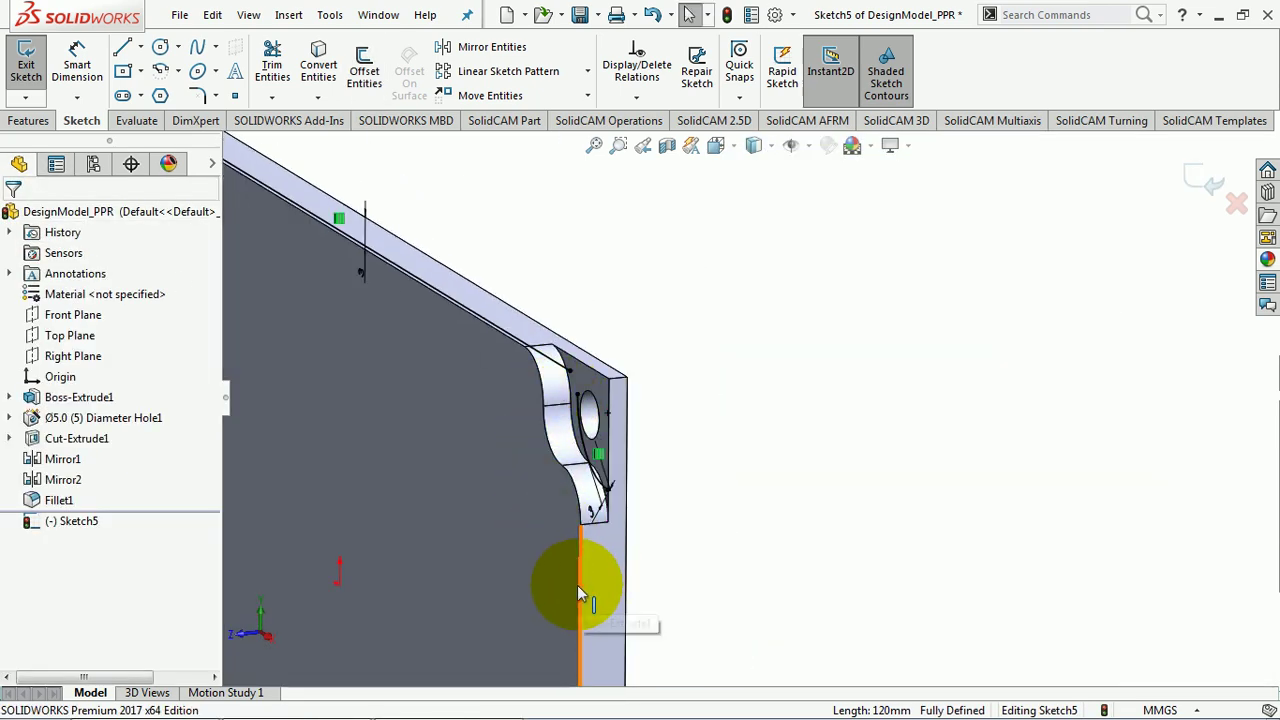
pyautogui.moveTo(634, 523)
pyautogui.mouseDown(button='middle')
pyautogui.moveTo(655, 510)
pyautogui.moveTo(623, 534)
pyautogui.moveTo(563, 466)
pyautogui.mouseUp(button='middle')
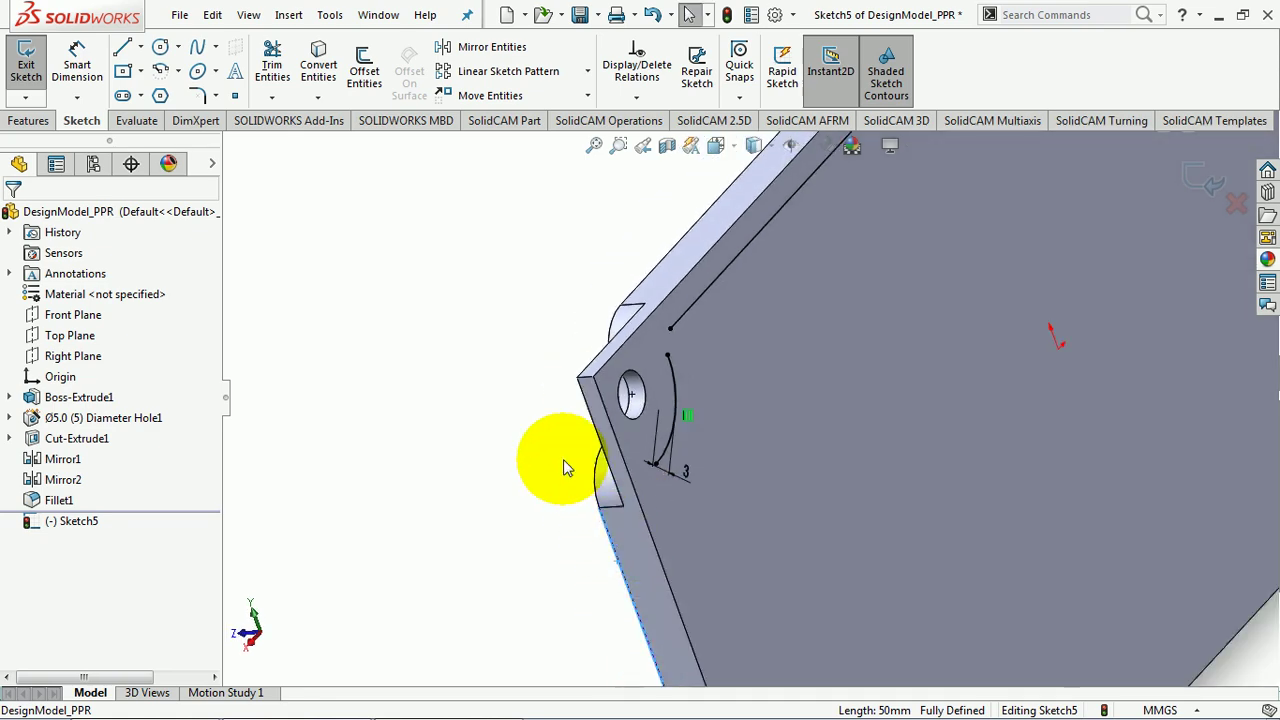
pyautogui.click(366, 78)
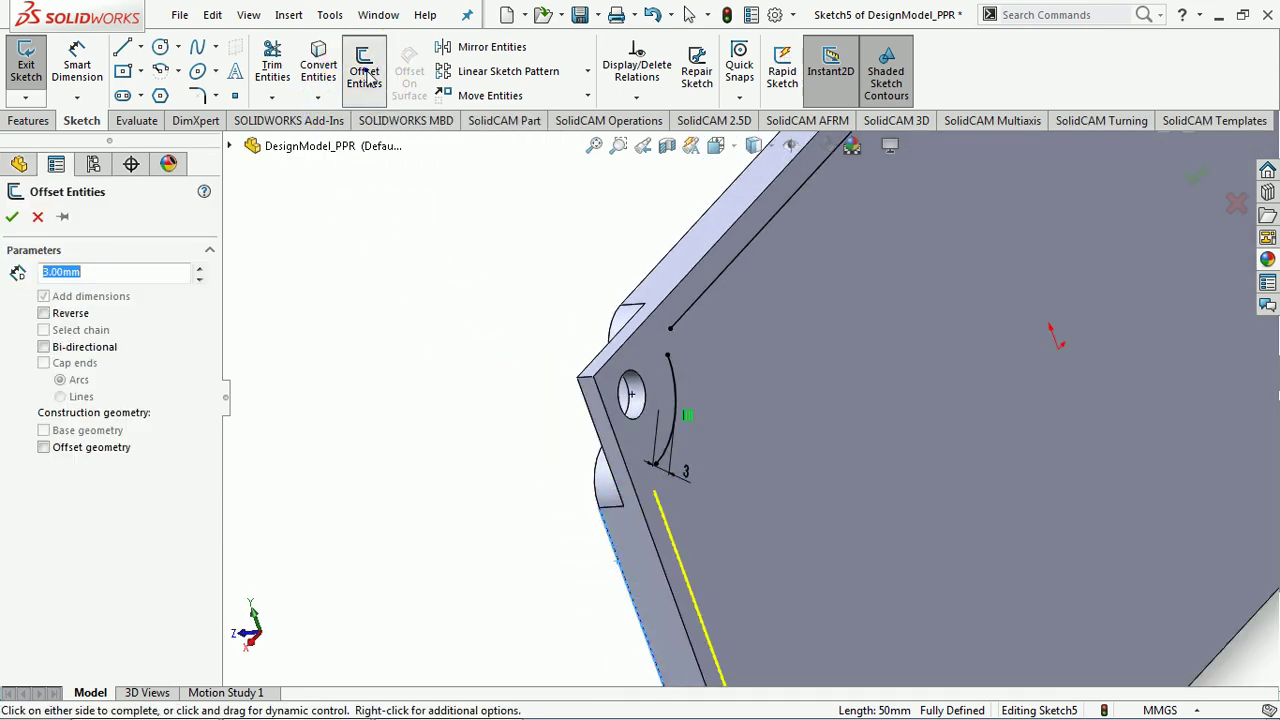
pyautogui.click(12, 220)
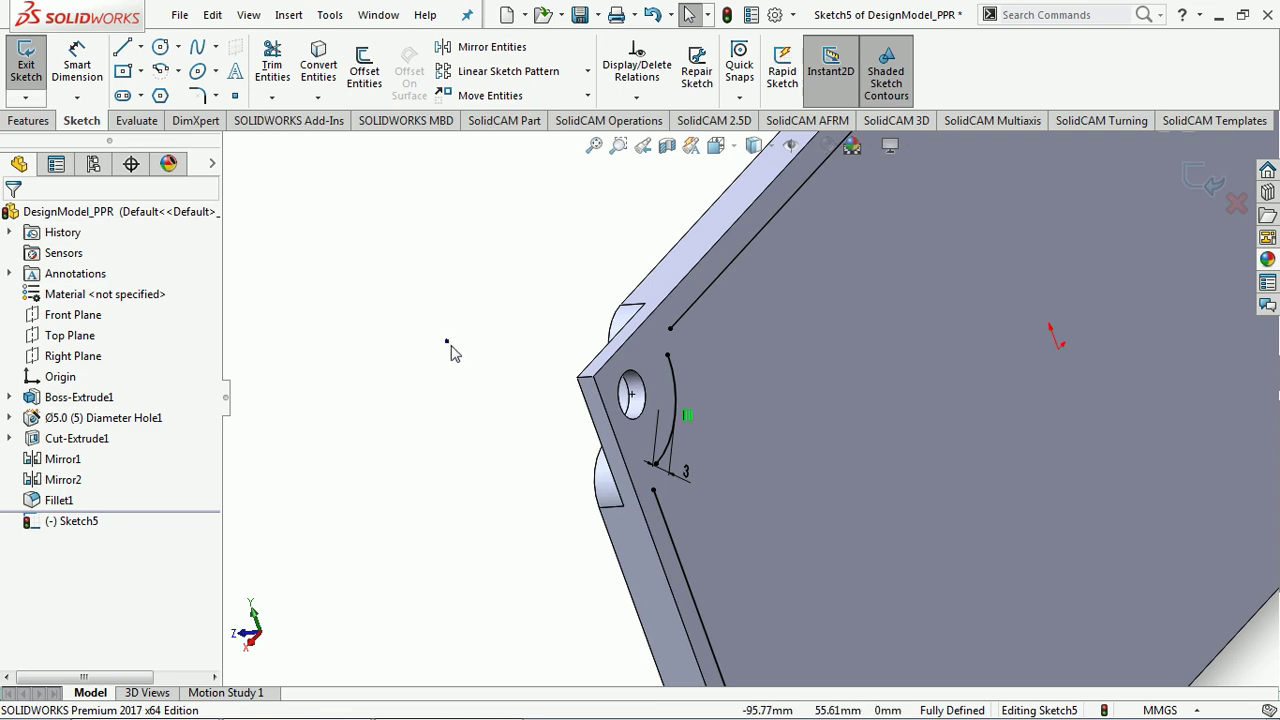
pyautogui.moveTo(451, 352); pyautogui.dragTo(451, 352, button='middle')
pyautogui.hotkey('ctrl', '8')
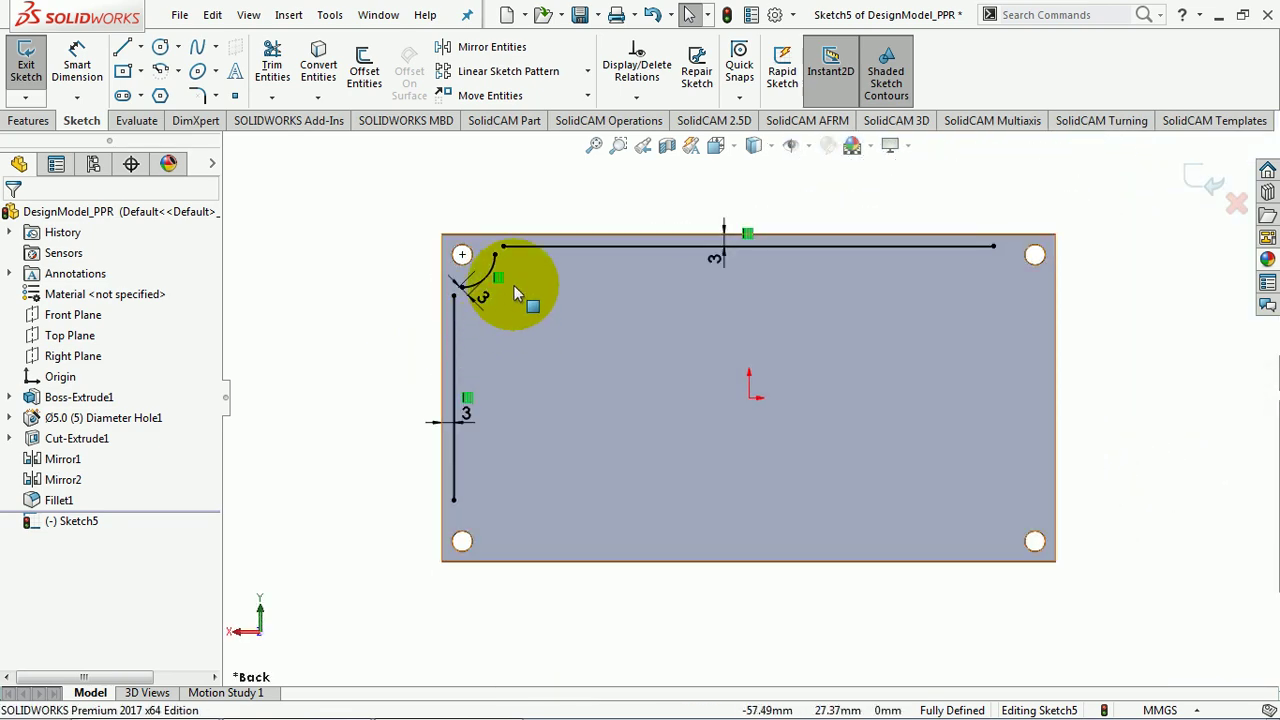
# Step: Corner-trim the offset arc to meet both the offset top line and offset left line
pyautogui.scroll(-5, 514, 285)
pyautogui.scroll(-4, 866, 345)
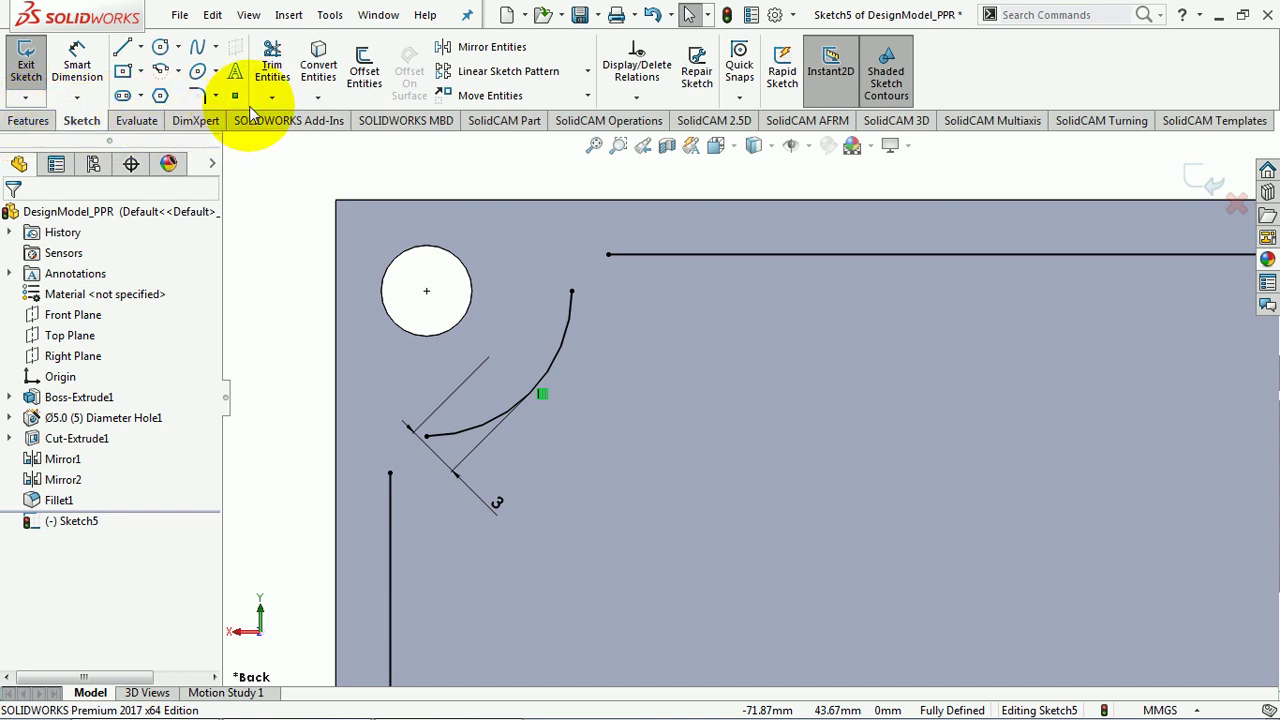
pyautogui.click(272, 62)
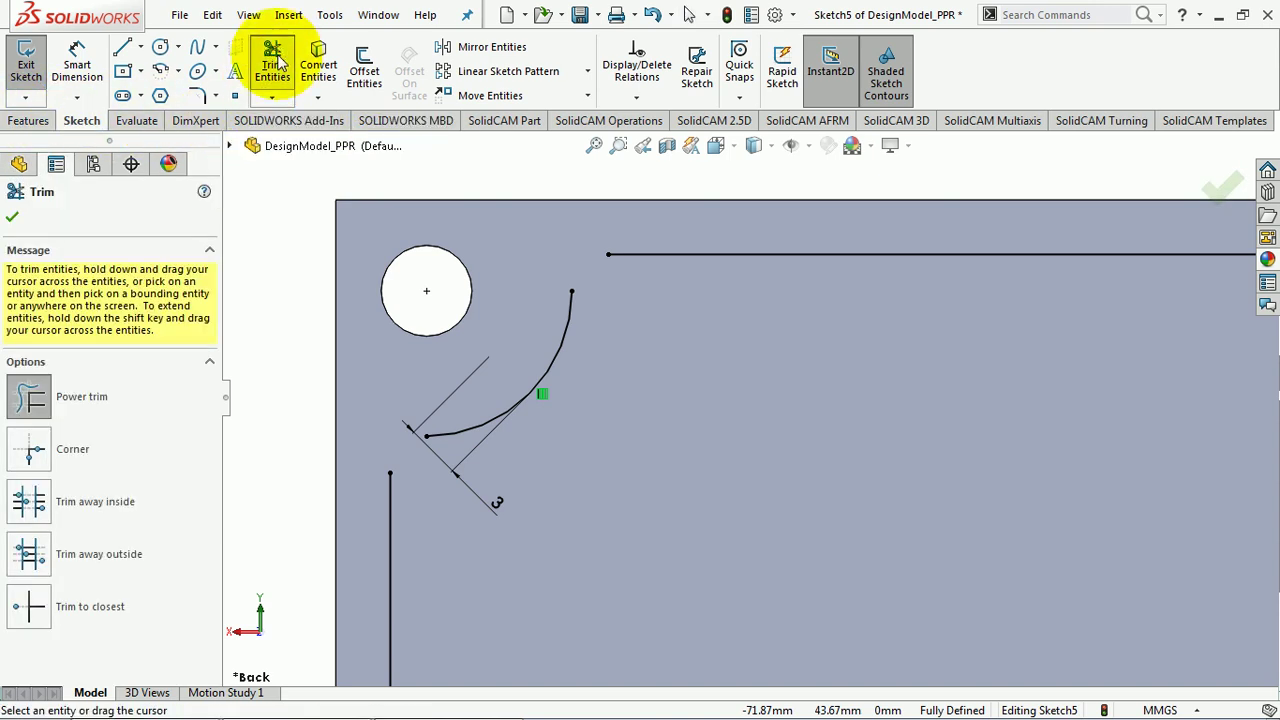
pyautogui.click(28, 452)
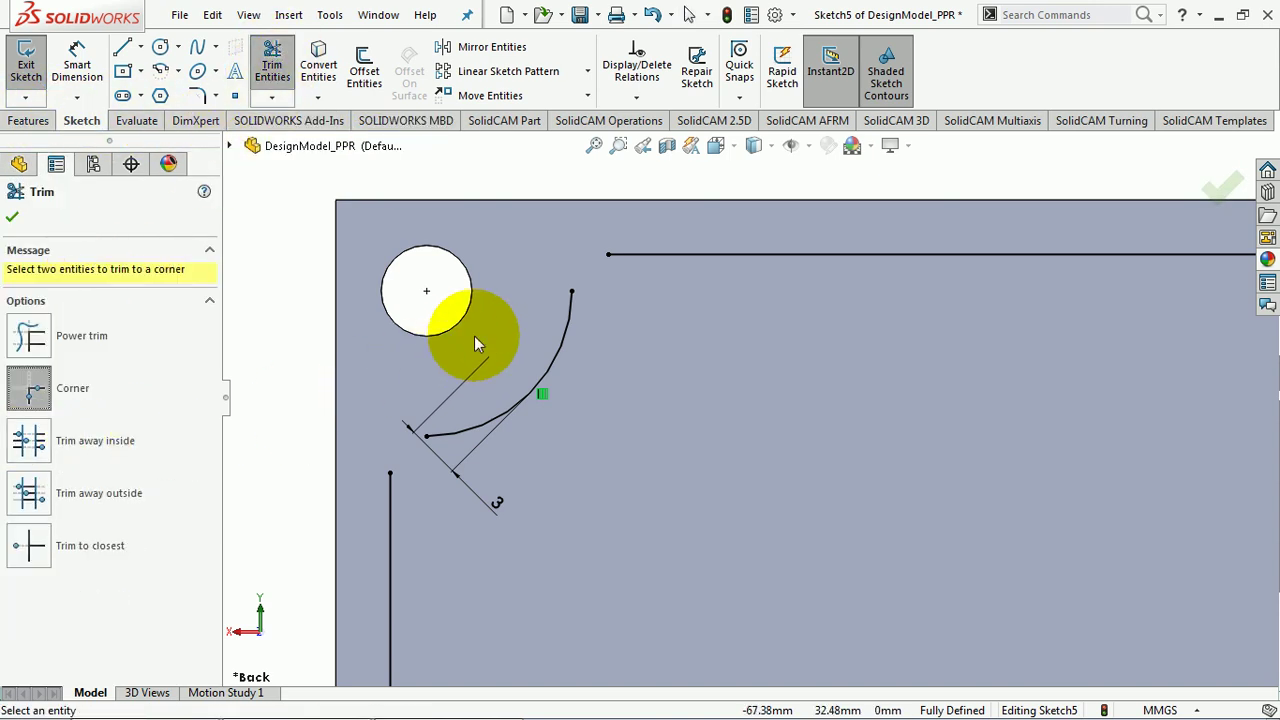
pyautogui.click(576, 298)
pyautogui.click(625, 259)
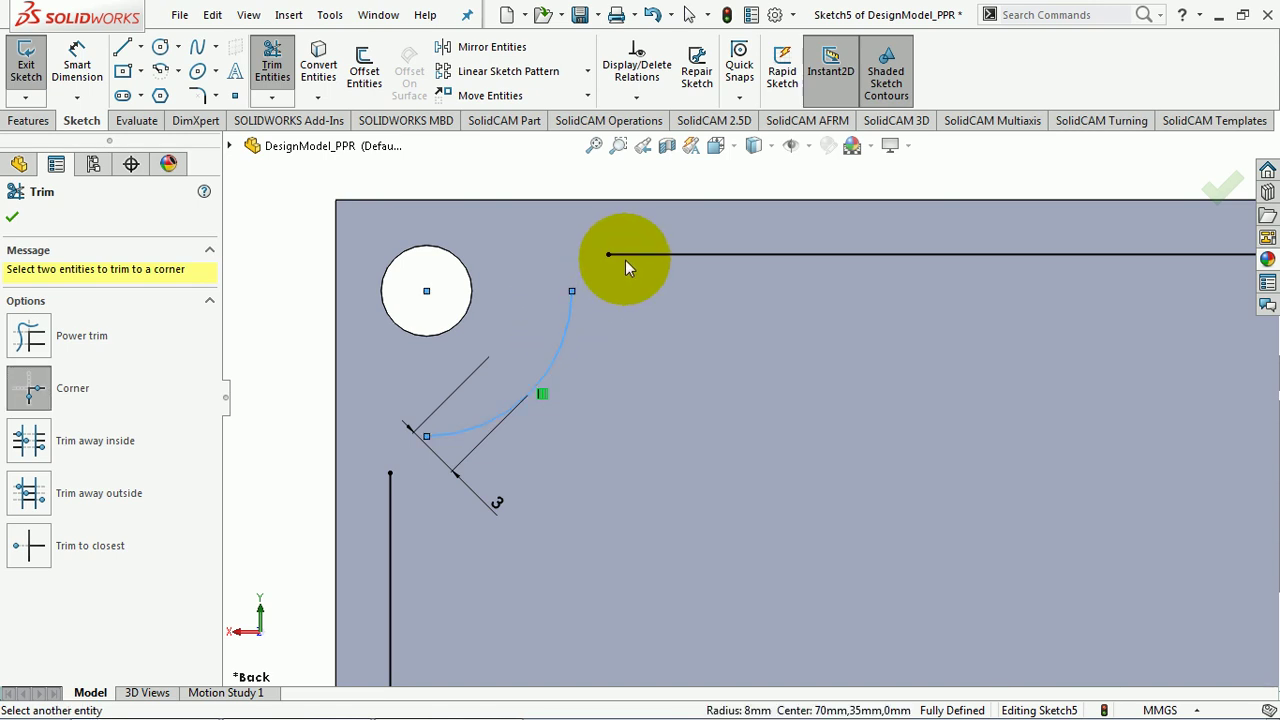
pyautogui.click(456, 437)
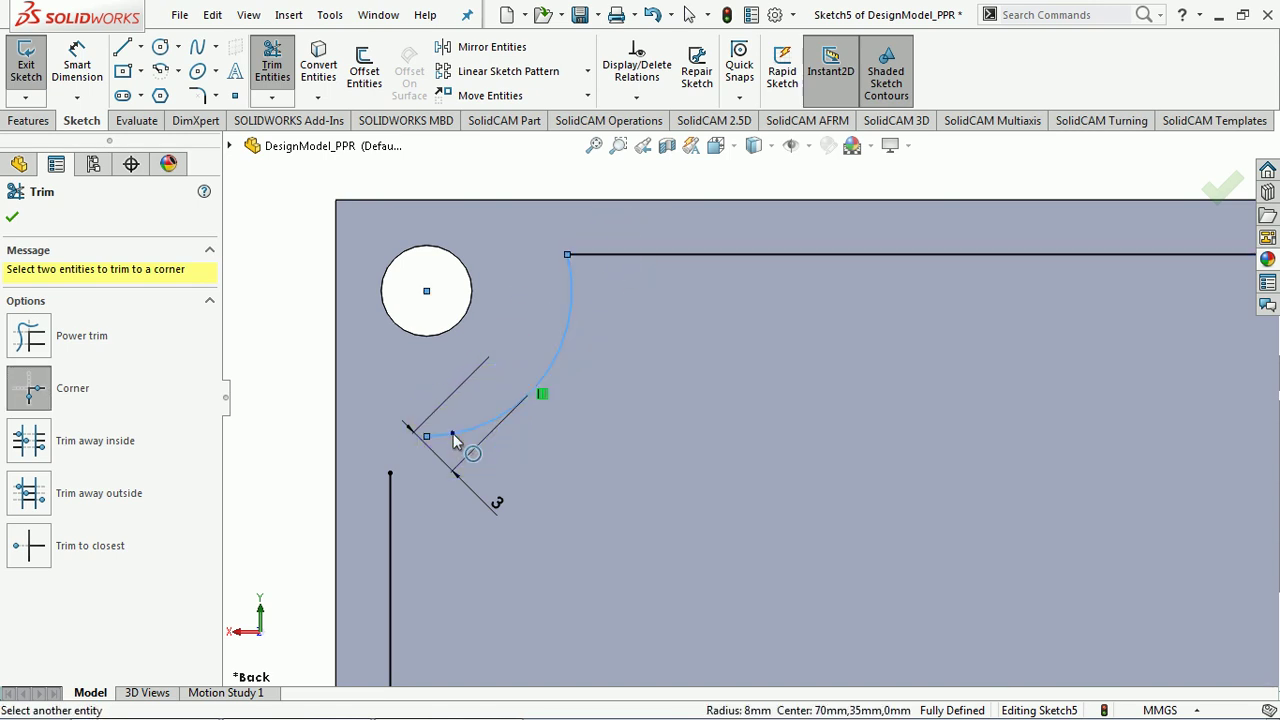
pyautogui.click(391, 493)
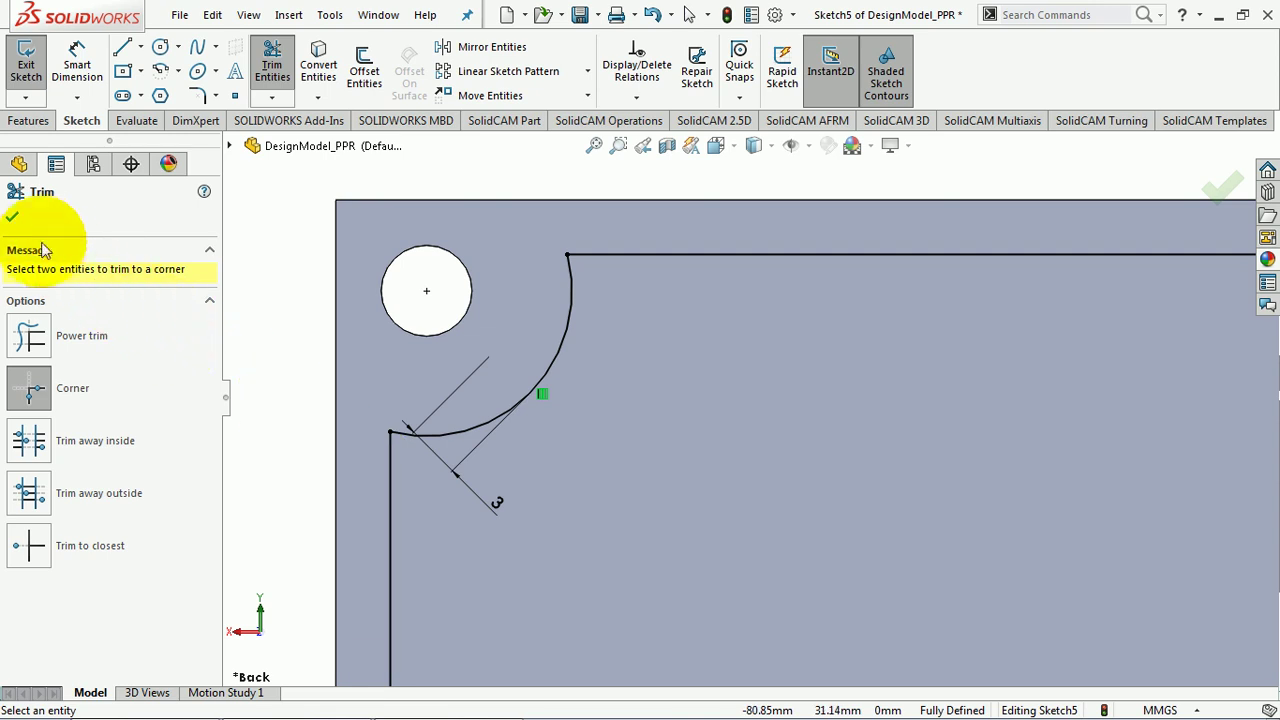
pyautogui.click(12, 220)
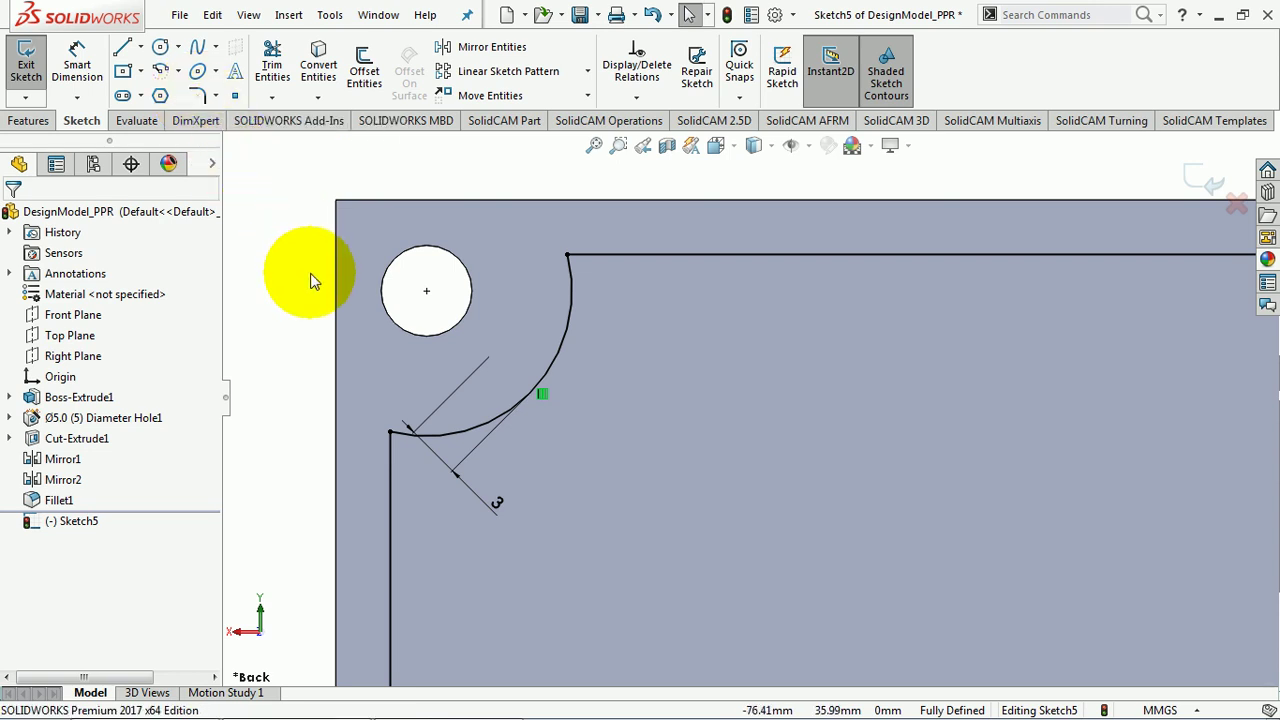
# Step: Add R6.50 sketch fillets at the arc's top-line and left-line corners
pyautogui.press('s')
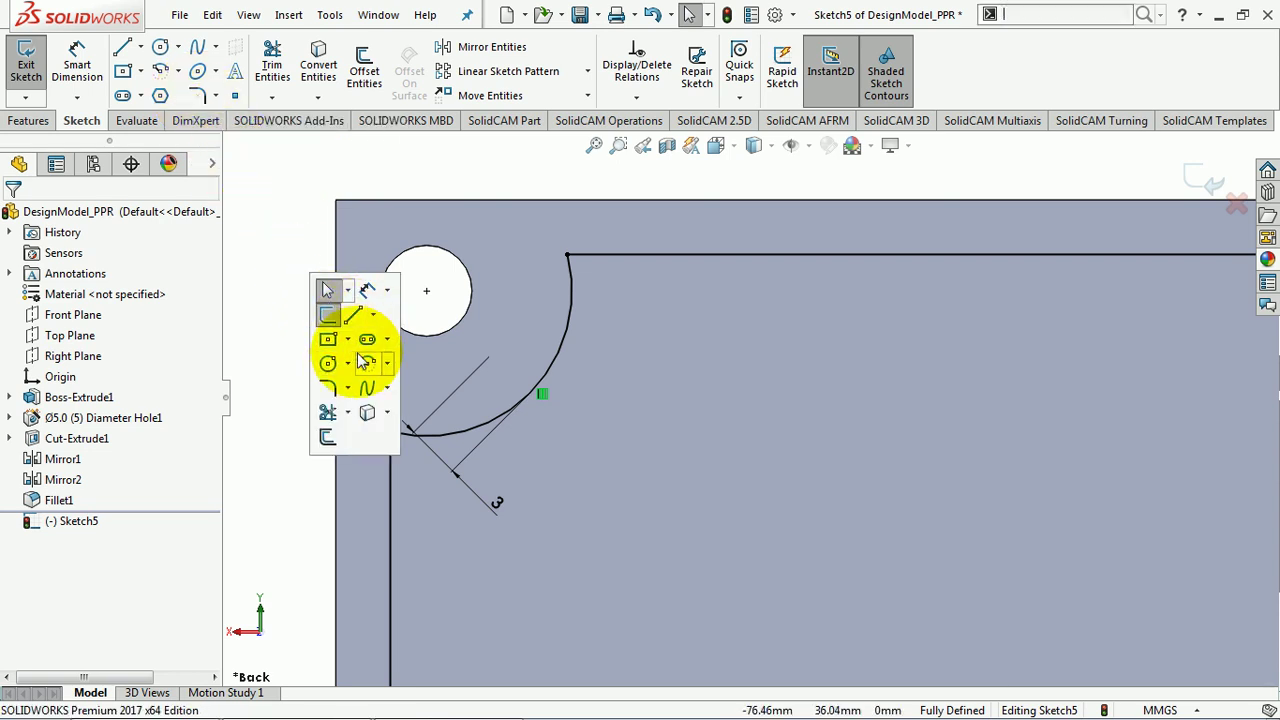
pyautogui.click(327, 388)
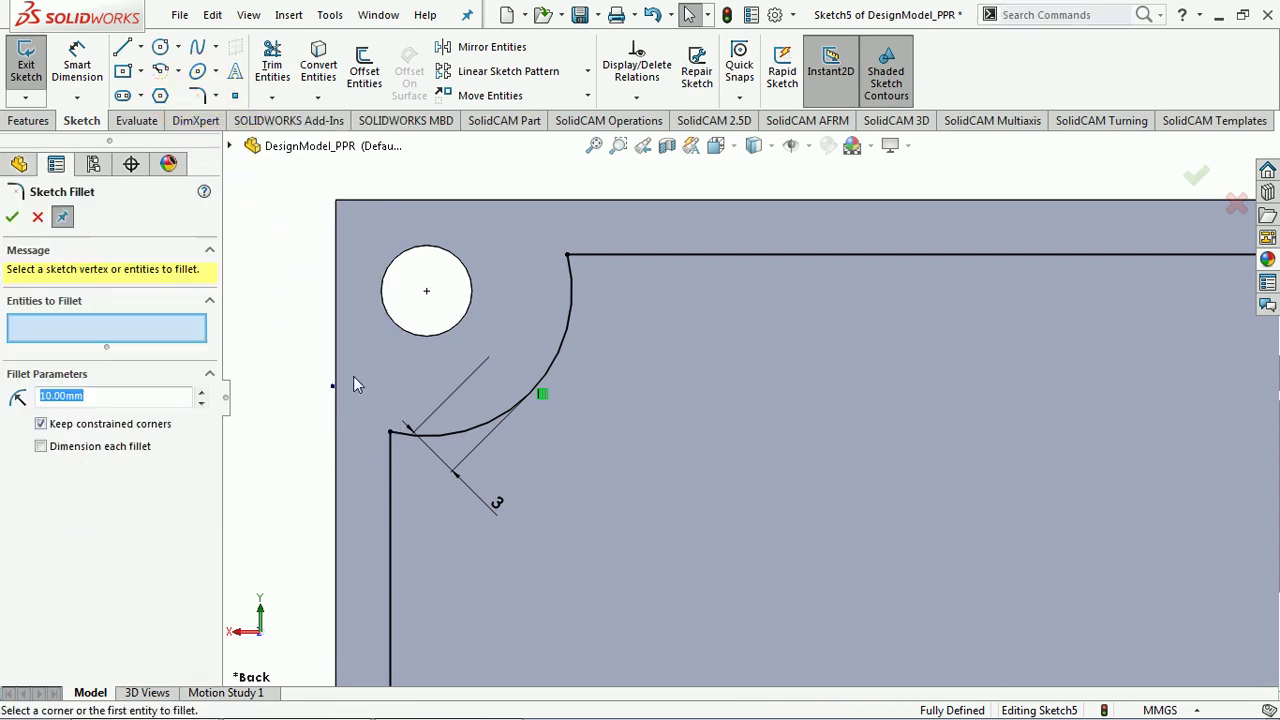
pyautogui.click(569, 257)
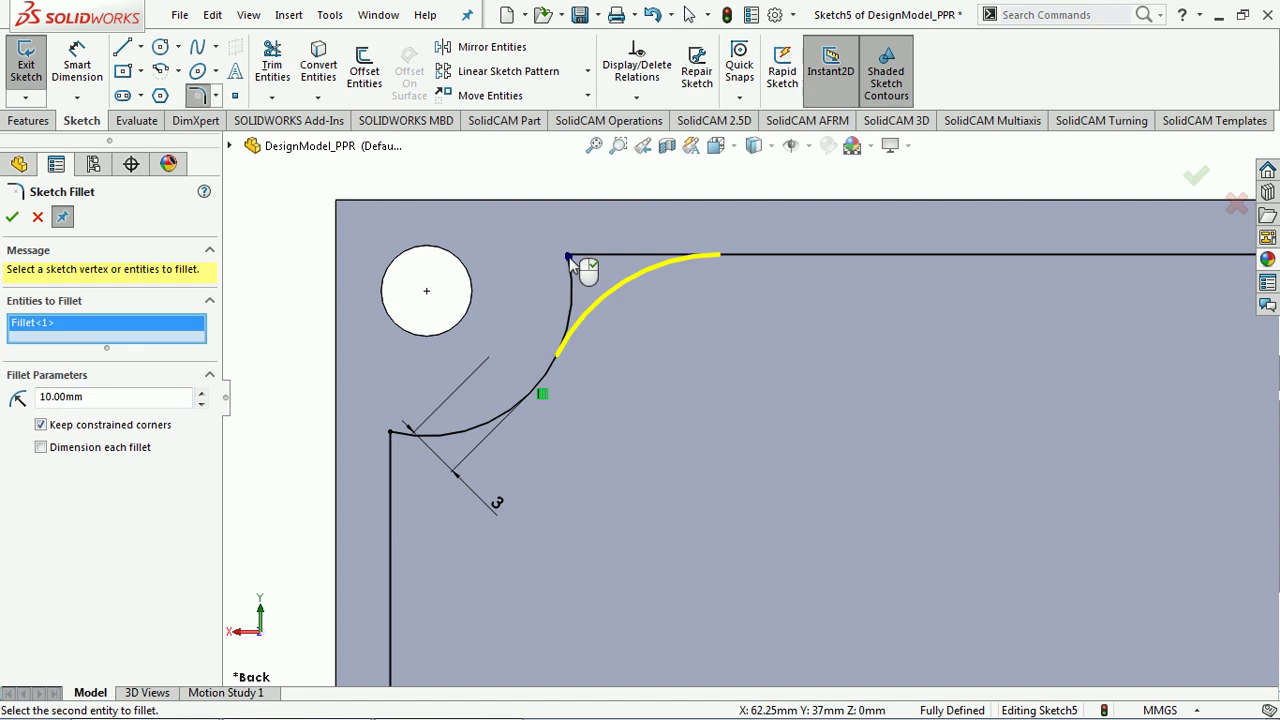
pyautogui.doubleClick(100, 397)
pyautogui.write('6')
pyautogui.click(12, 217)
pyautogui.click(394, 440)
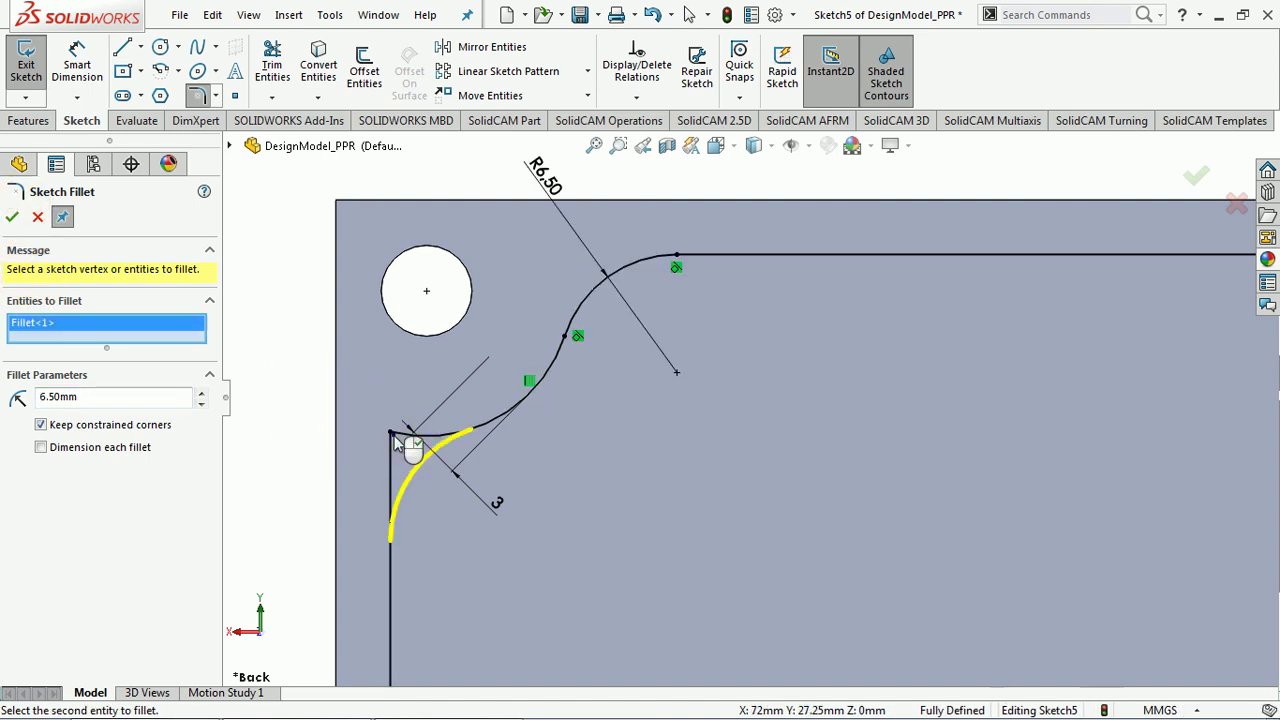
pyautogui.click(12, 217)
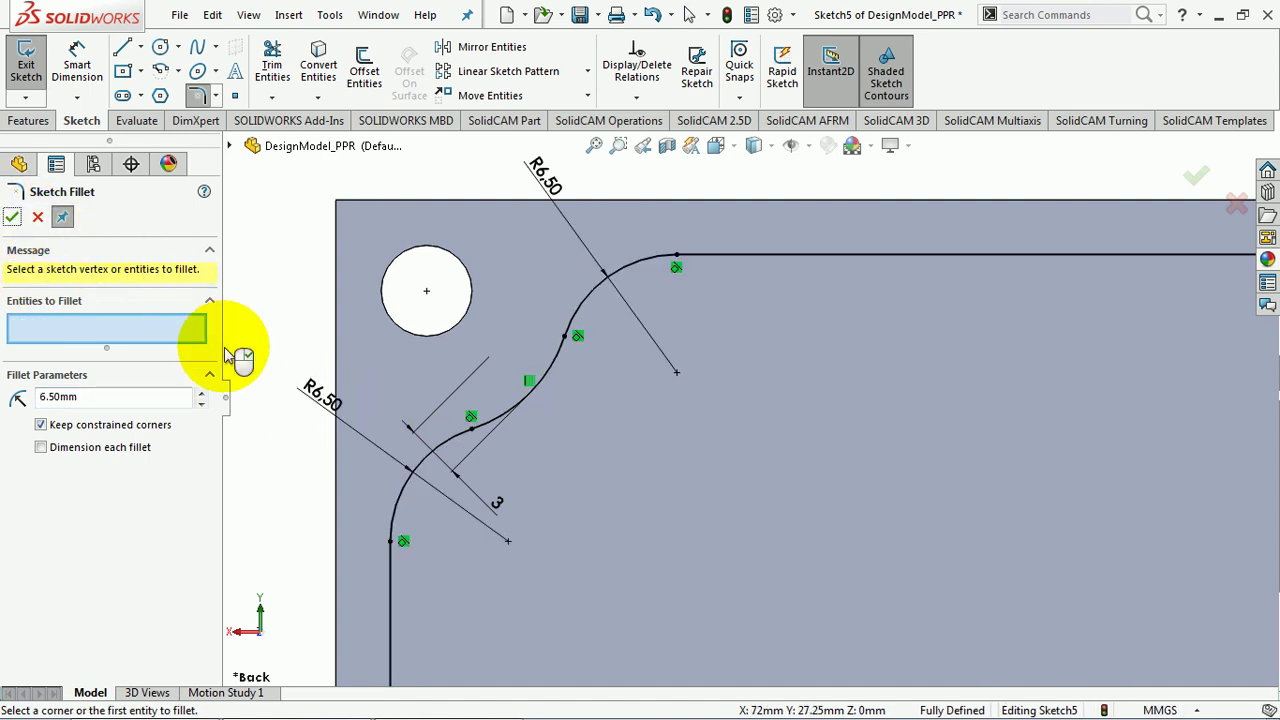
pyautogui.scroll(3, 366, 414)
pyautogui.scroll(3, 382, 422)
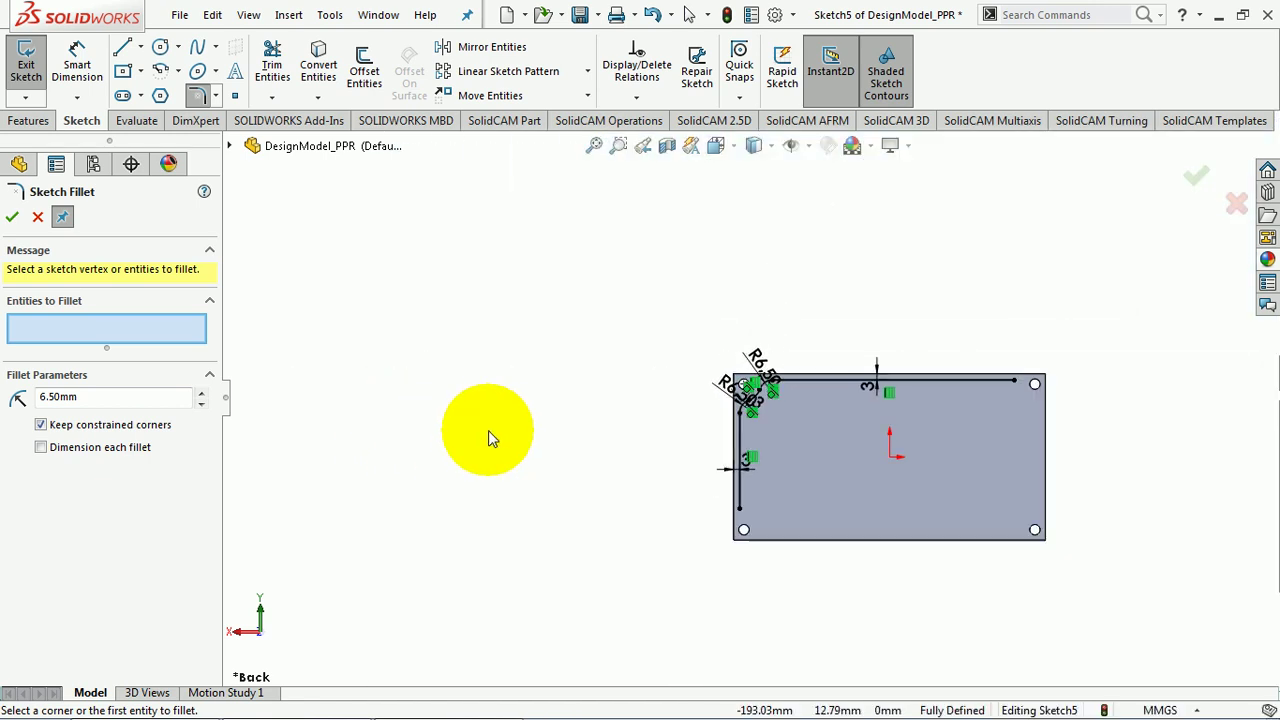
pyautogui.scroll(-4, 941, 448)
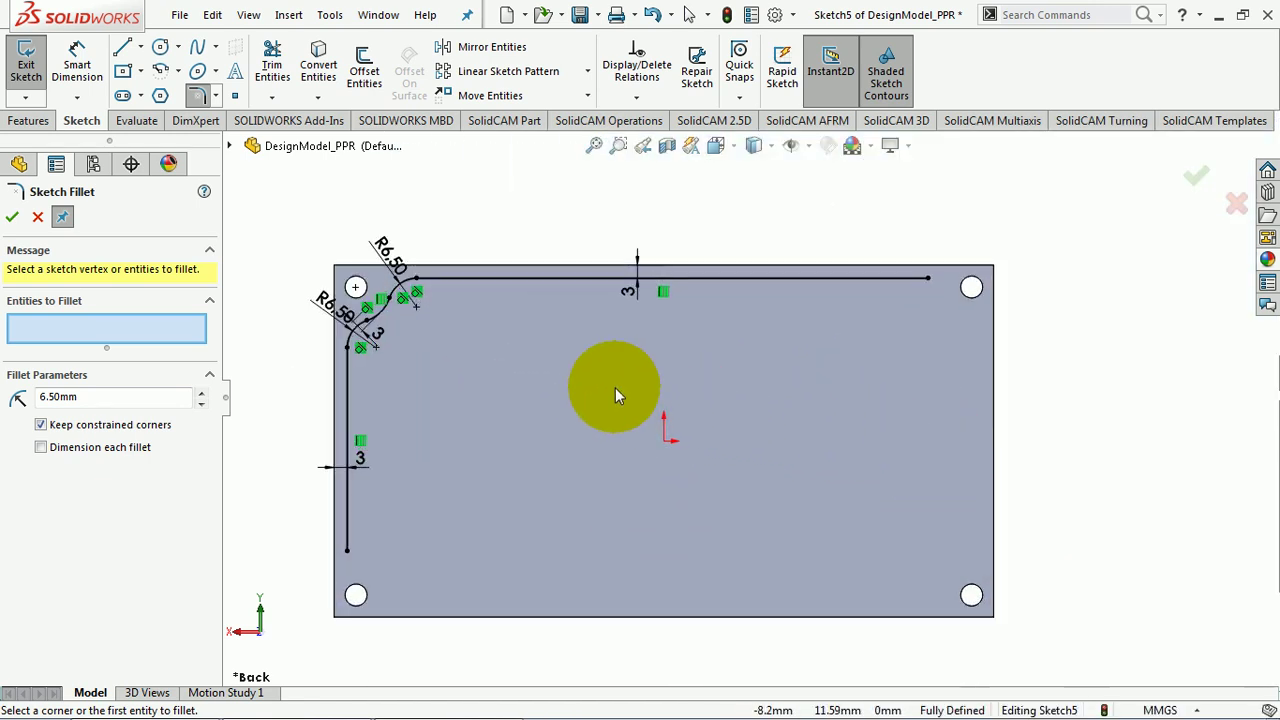
pyautogui.click(12, 217)
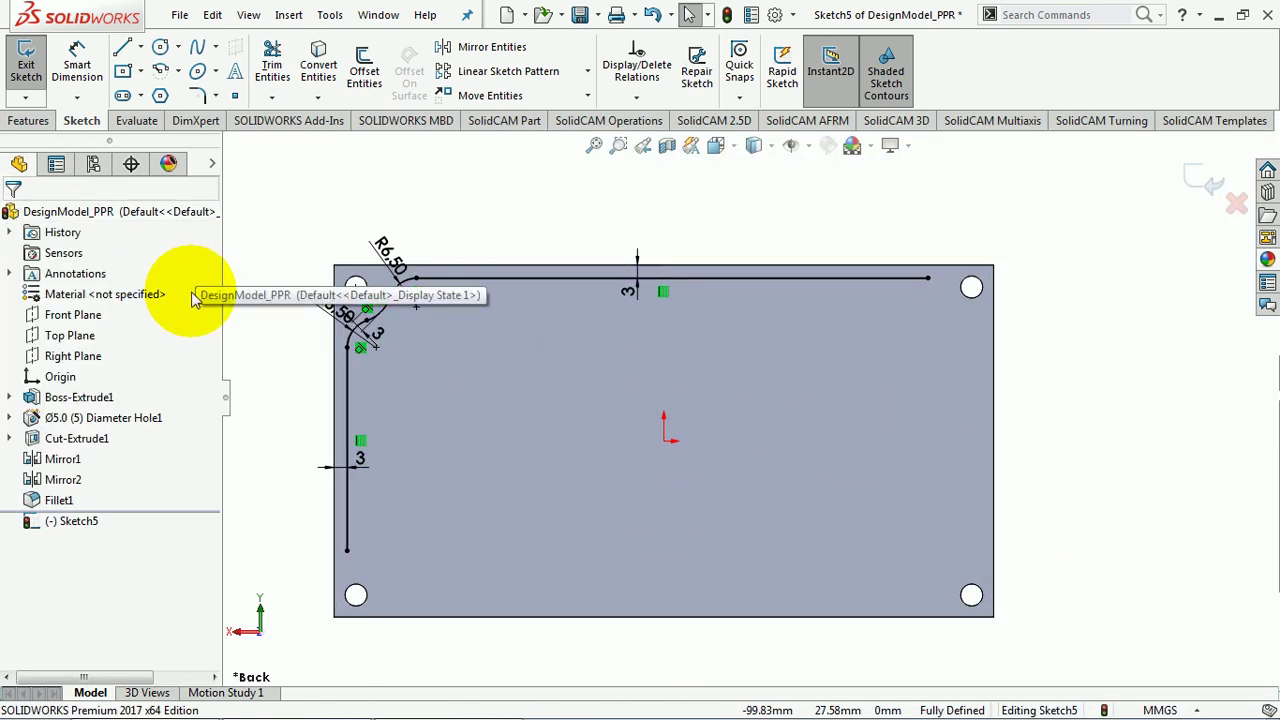
# Step: Draw horizontal and vertical centerlines from the origin to the plate's left and top edges
pyautogui.press('s')
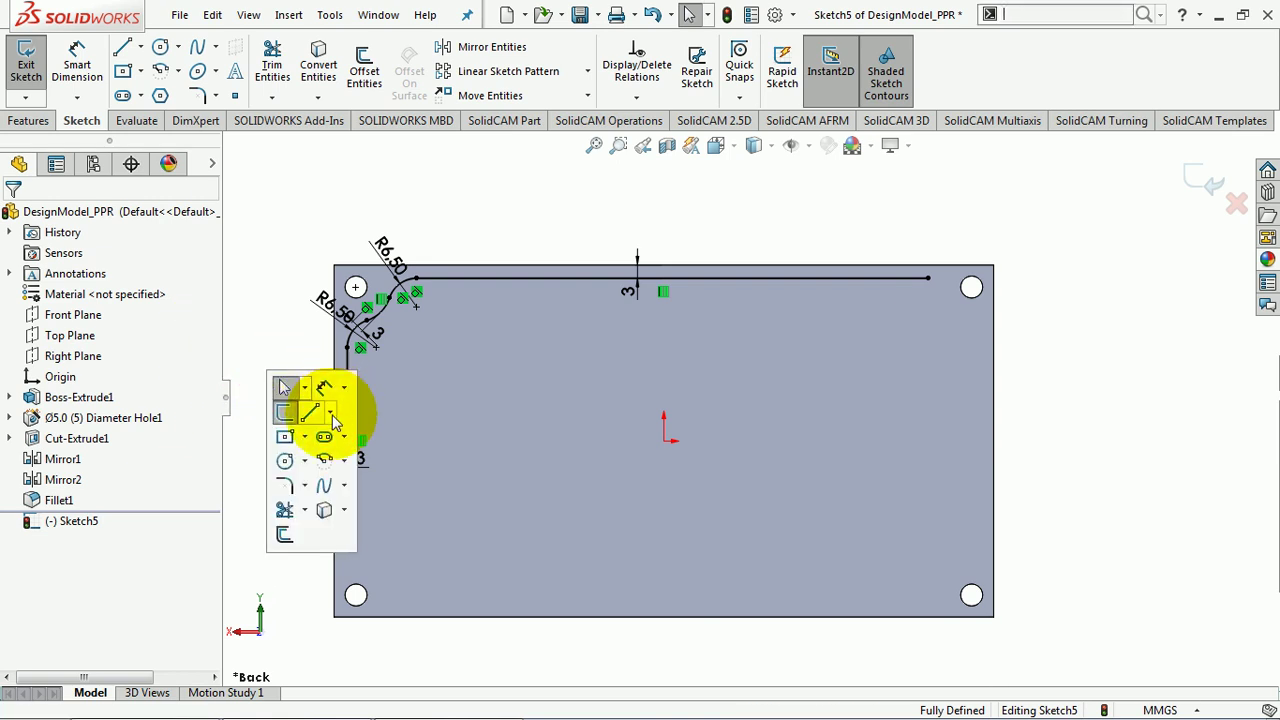
pyautogui.click(331, 413)
pyautogui.click(340, 460)
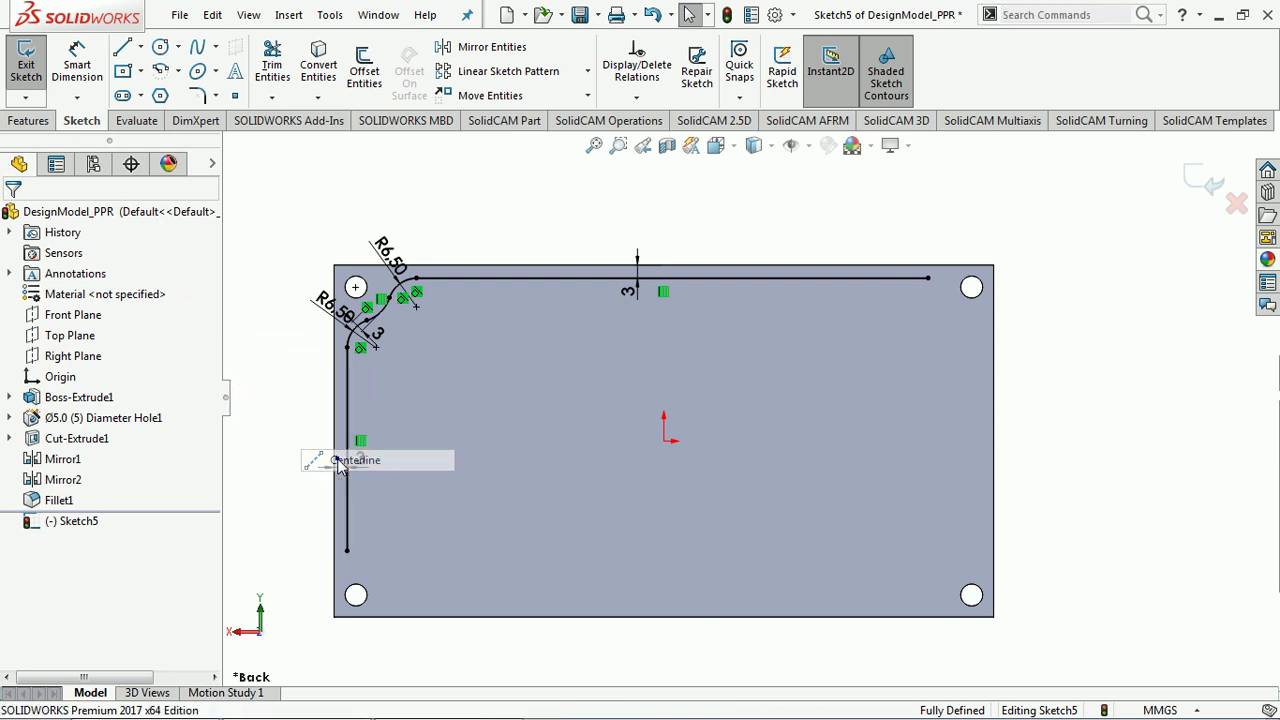
pyautogui.click(663, 440)
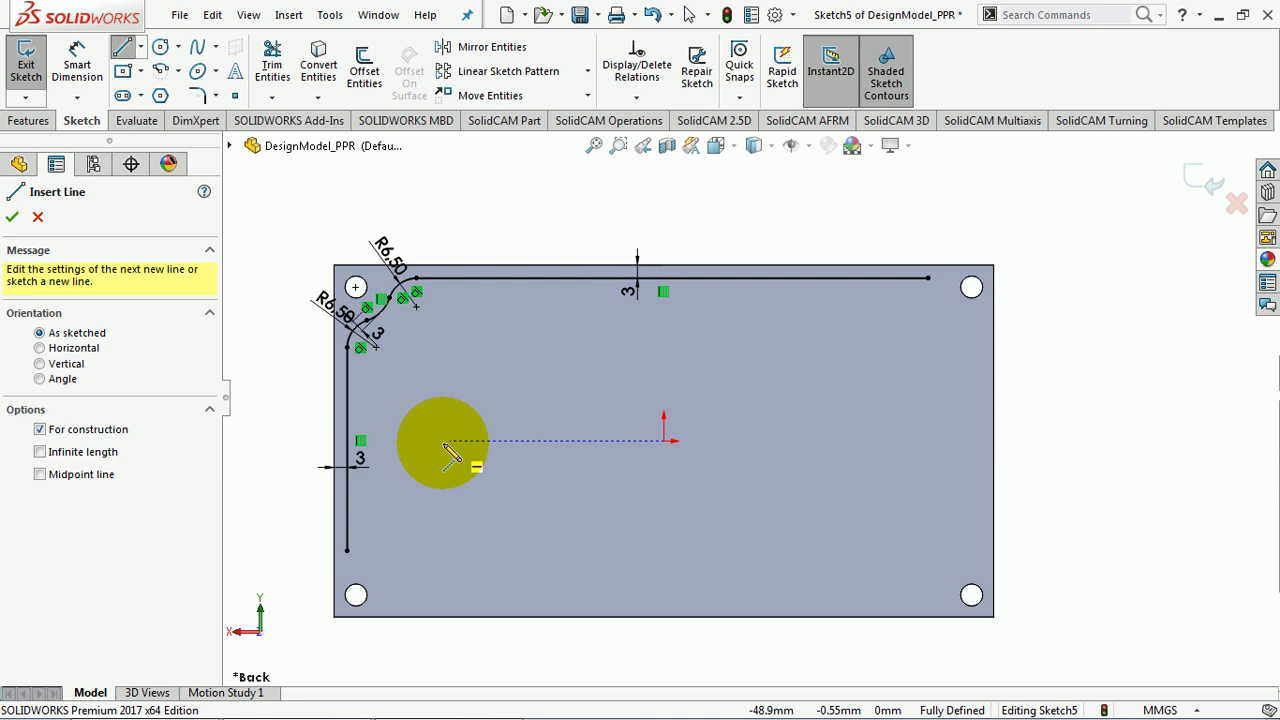
pyautogui.click(333, 440)
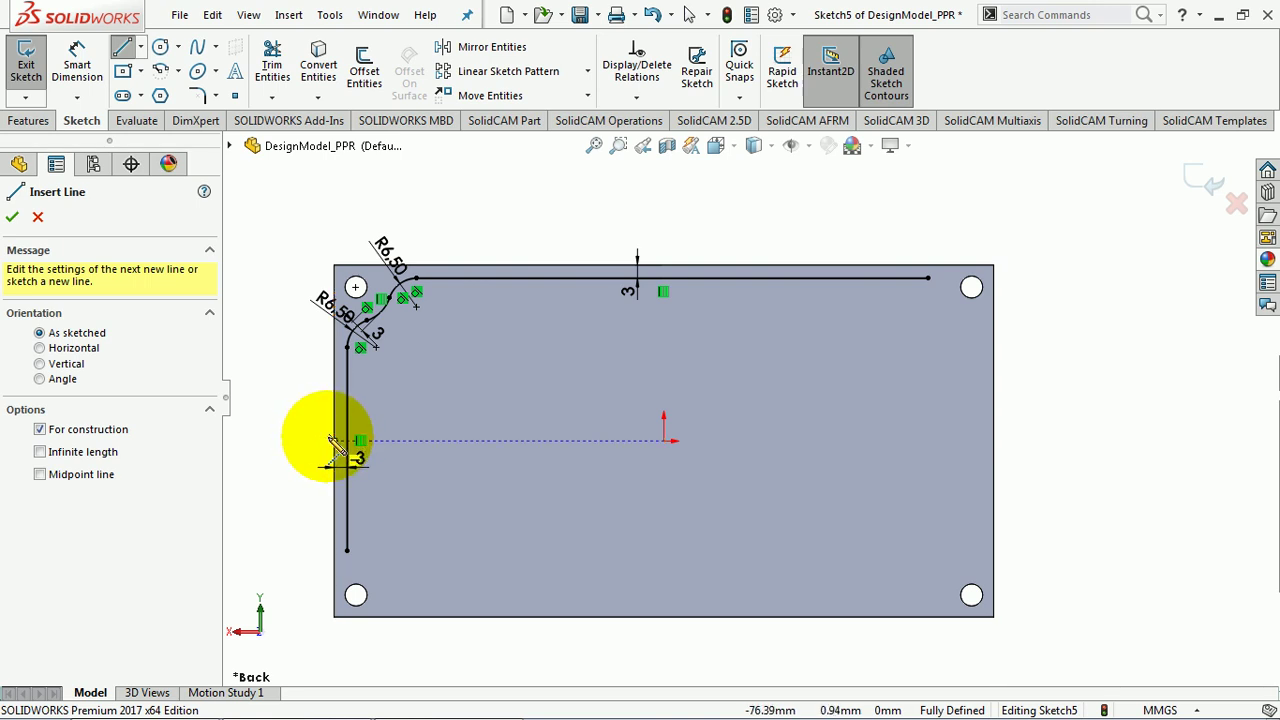
pyautogui.click(333, 440)
pyautogui.click(663, 440)
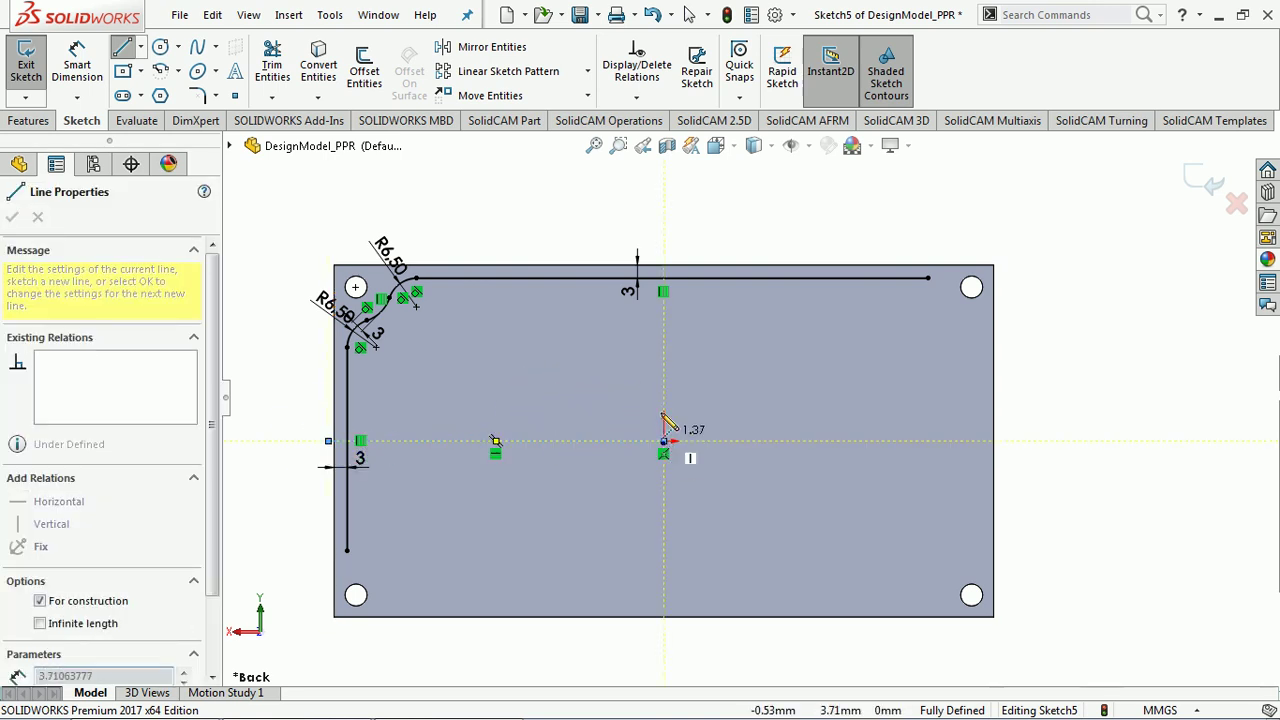
pyautogui.click(663, 266)
pyautogui.click(665, 266)
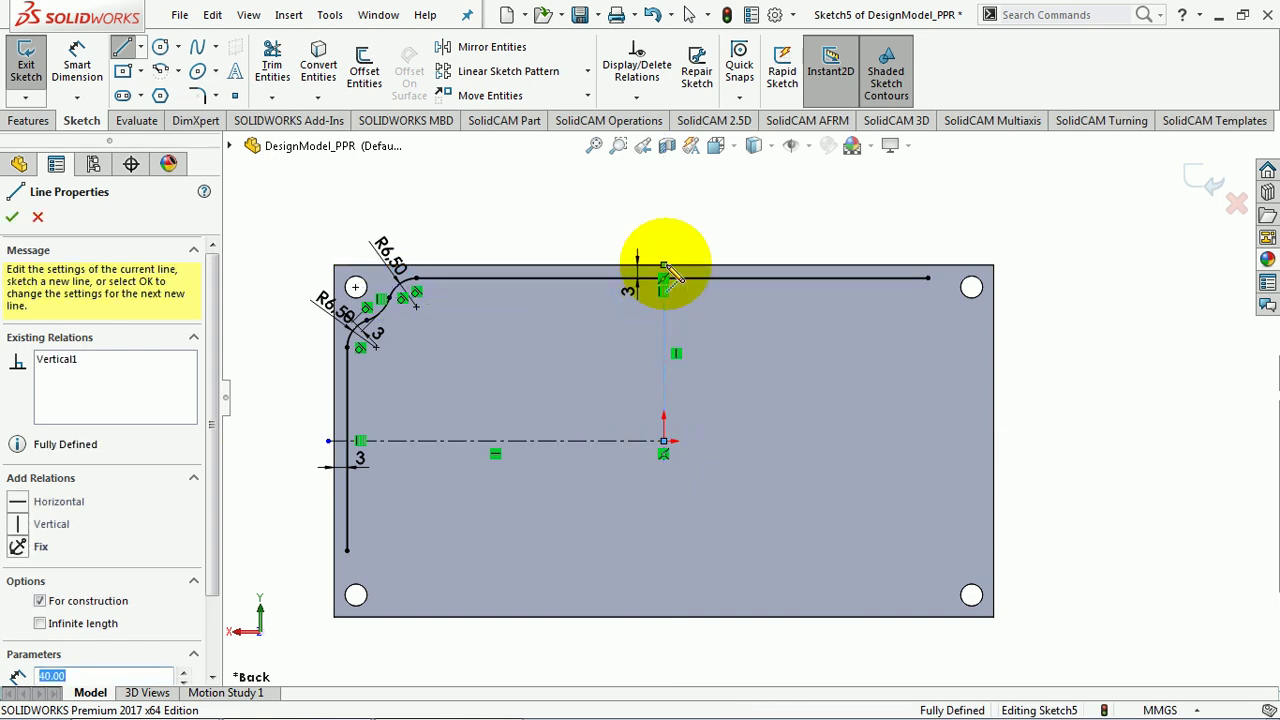
pyautogui.rightClick(700, 246)
pyautogui.click(736, 250)
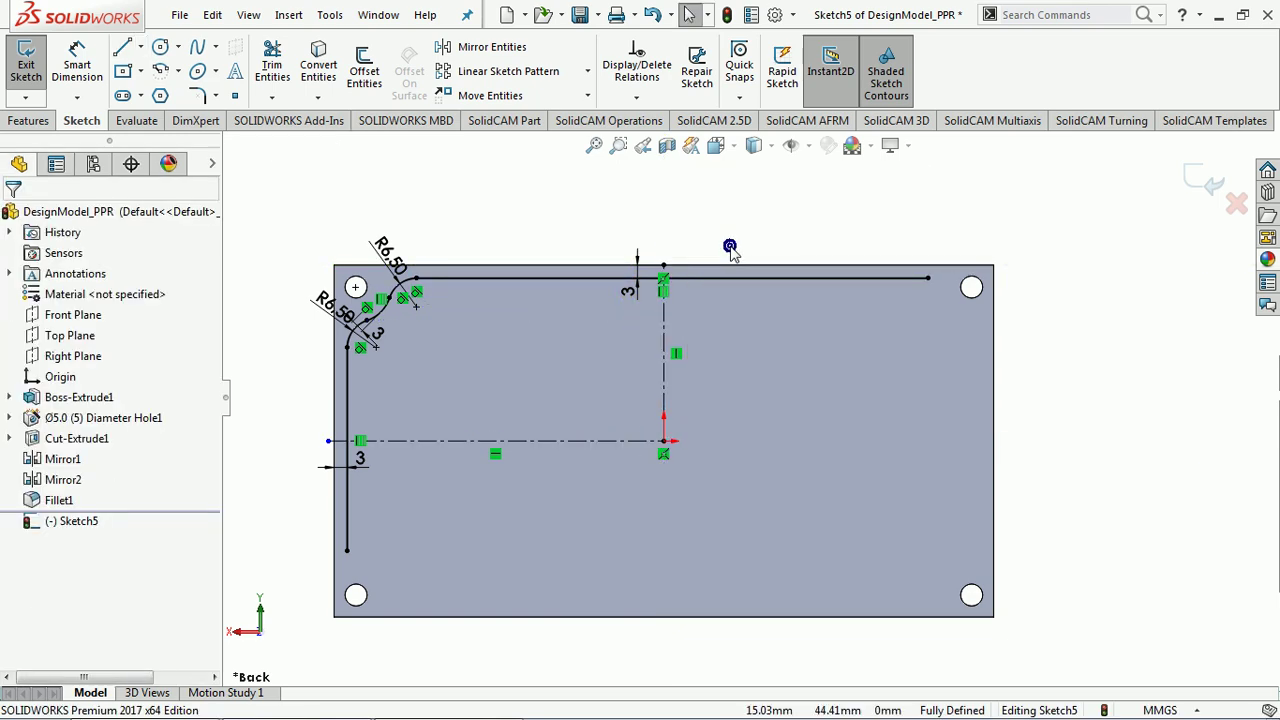
# Step: Power-trim the excess left and top groove lines back to the centerlines
pyautogui.click(274, 64)
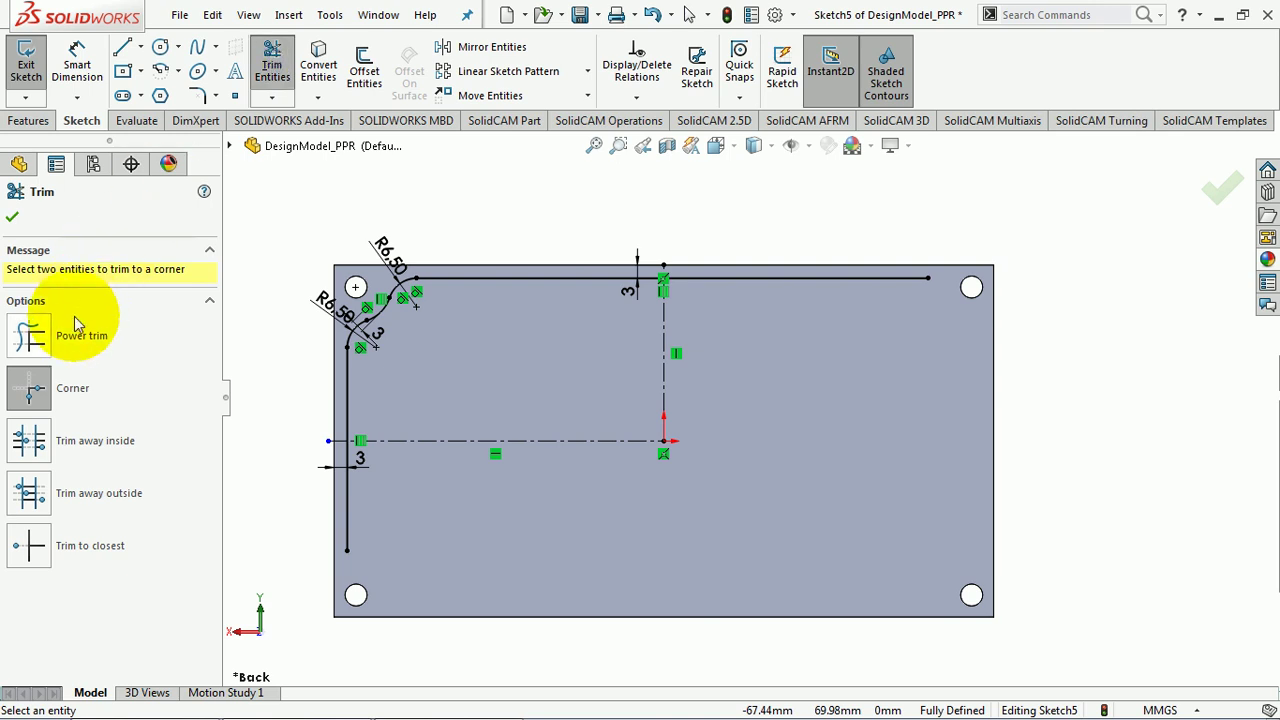
pyautogui.click(30, 340)
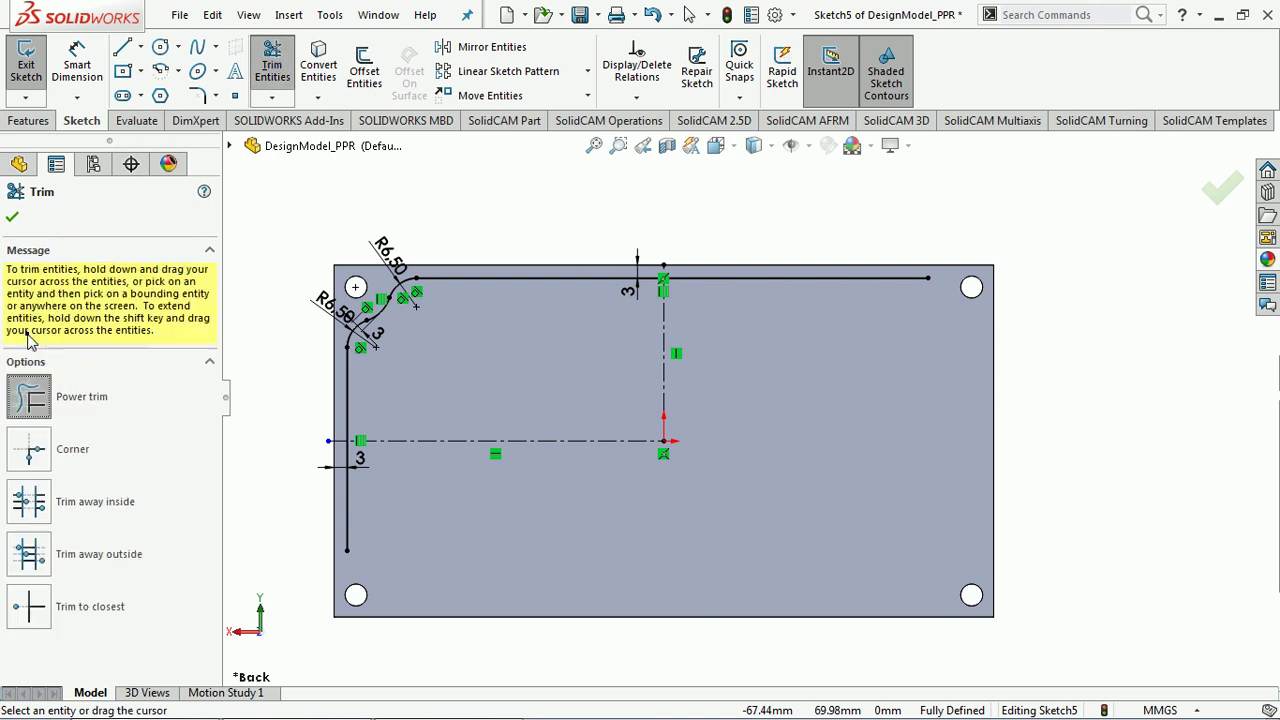
pyautogui.moveTo(277, 491); pyautogui.dragTo(351, 517)
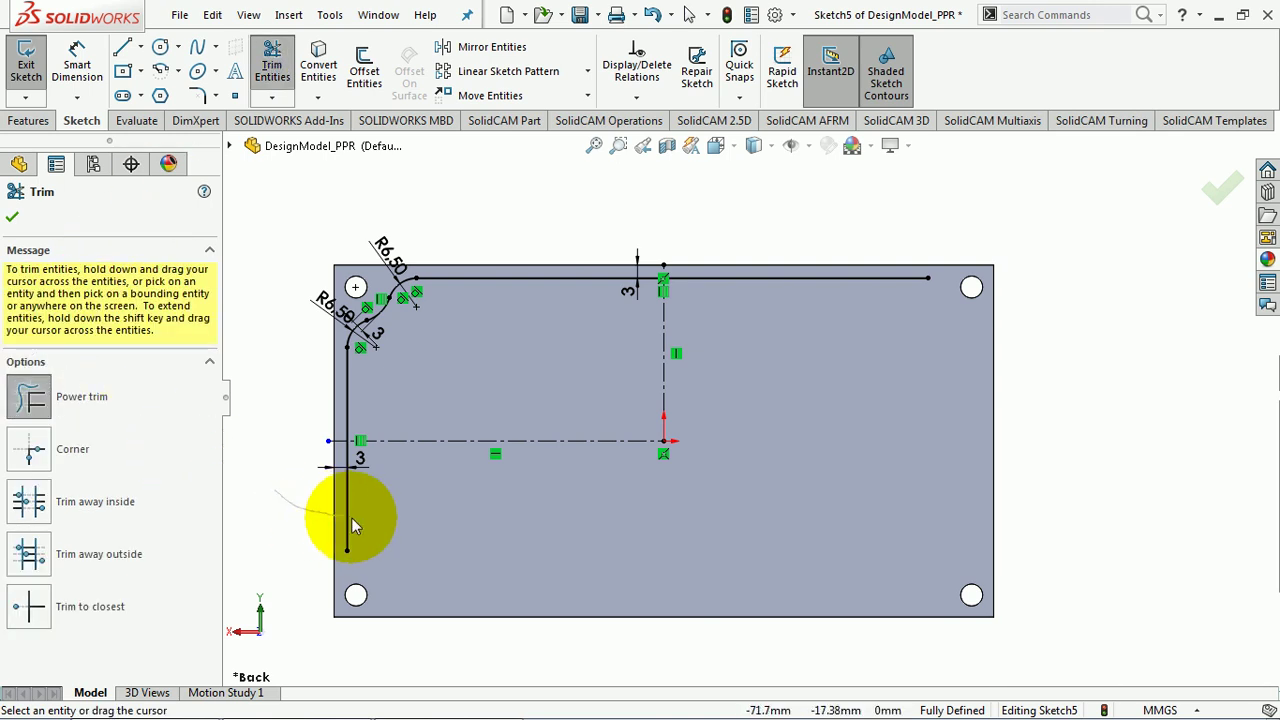
pyautogui.moveTo(930, 229); pyautogui.dragTo(965, 208)
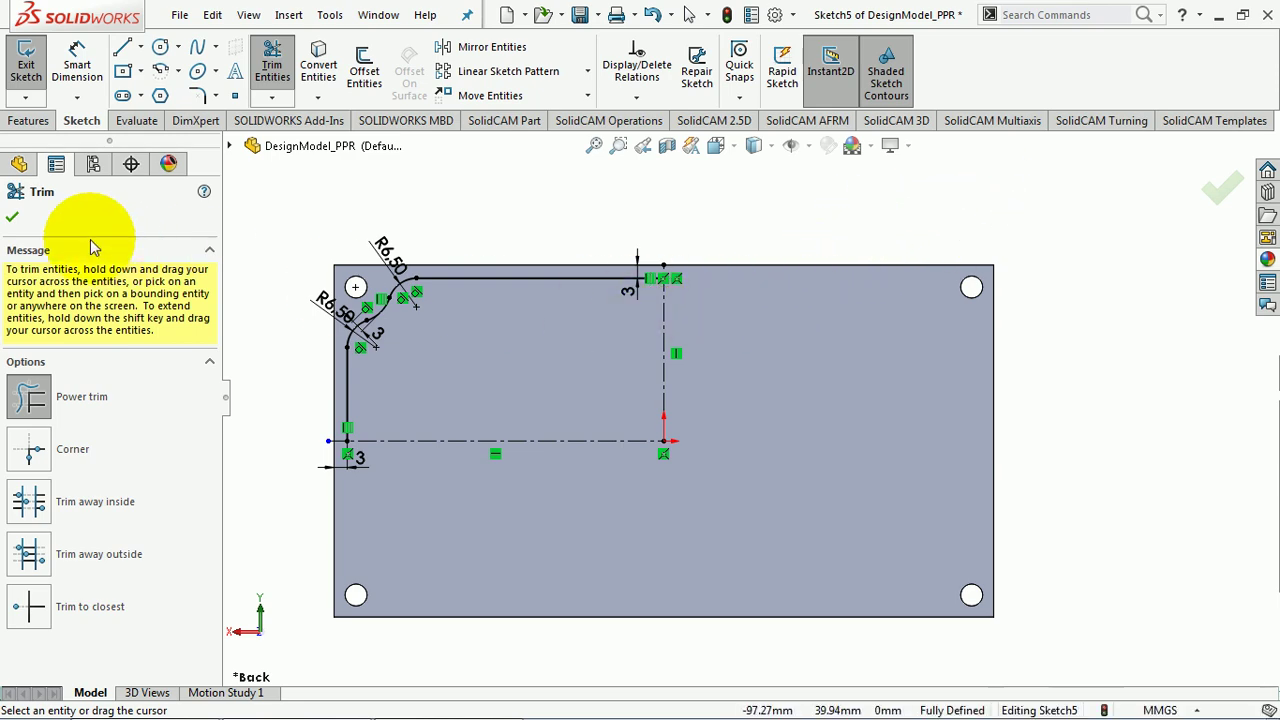
pyautogui.click(18, 163)
pyautogui.rightClick(485, 277)
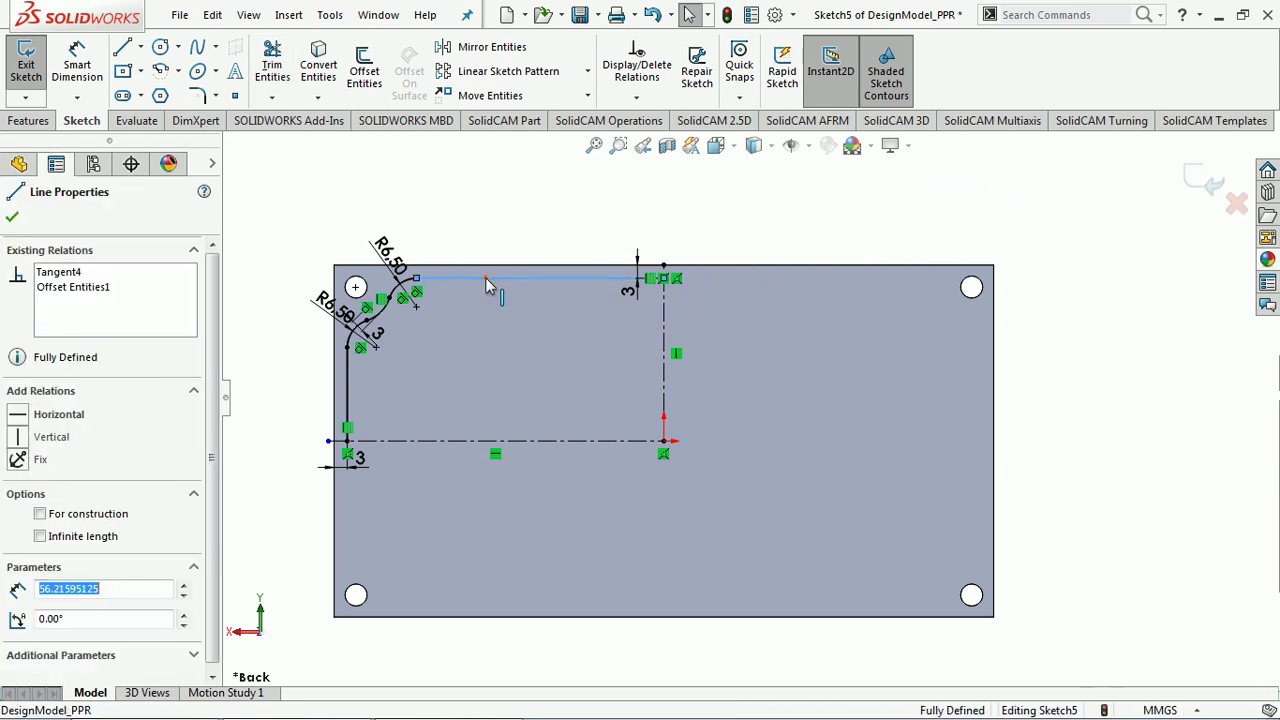
# Step: Mirror the quarter groove outline chain about the horizontal centerline
pyautogui.click(545, 252)
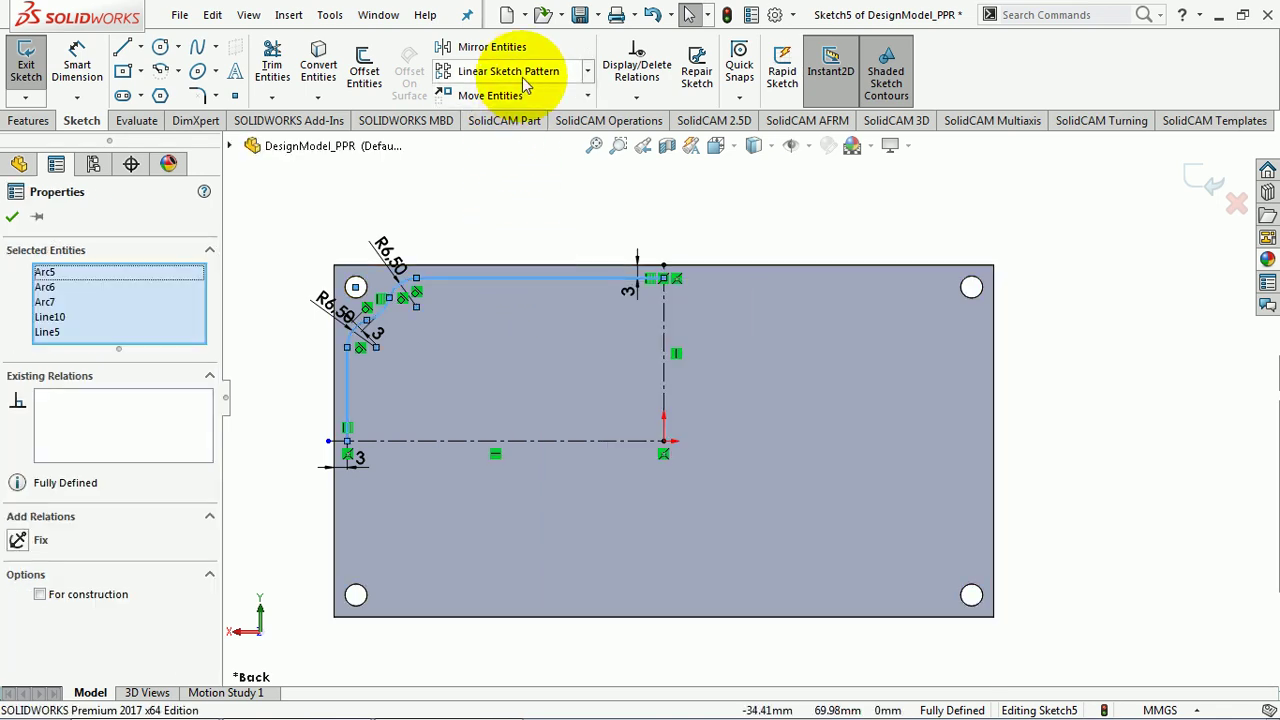
pyautogui.click(512, 50)
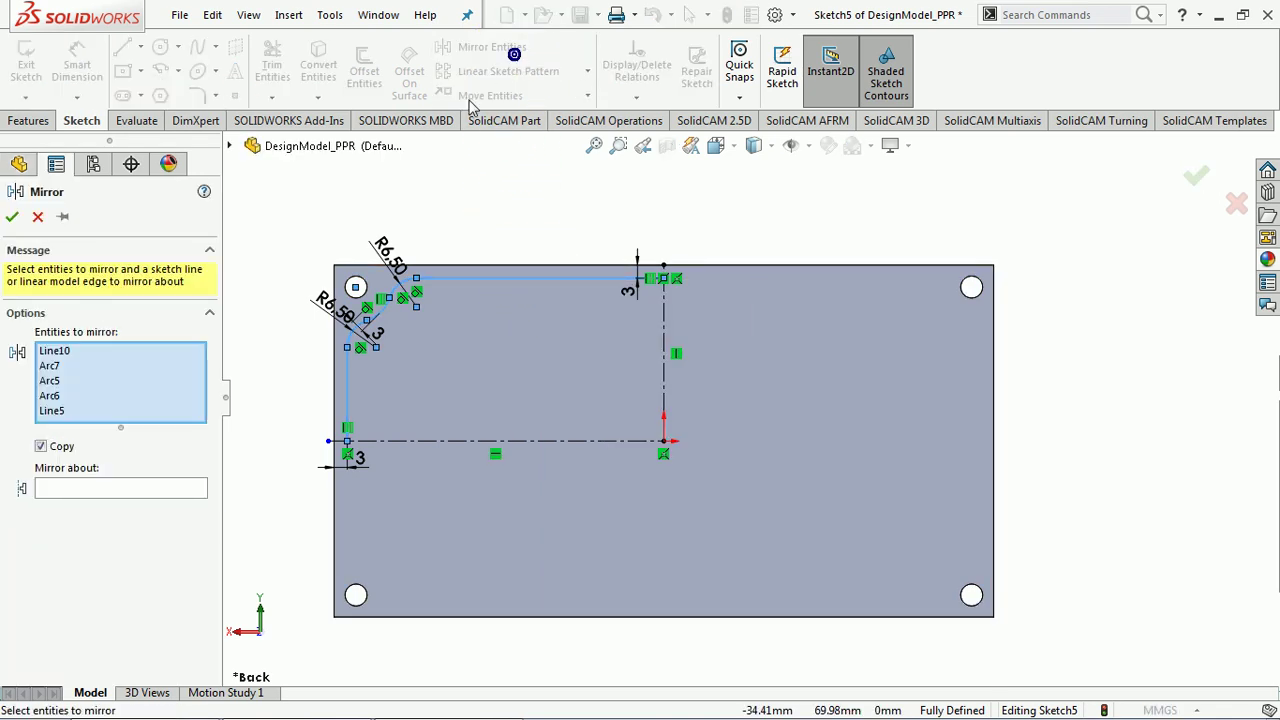
pyautogui.click(138, 490)
pyautogui.click(510, 452)
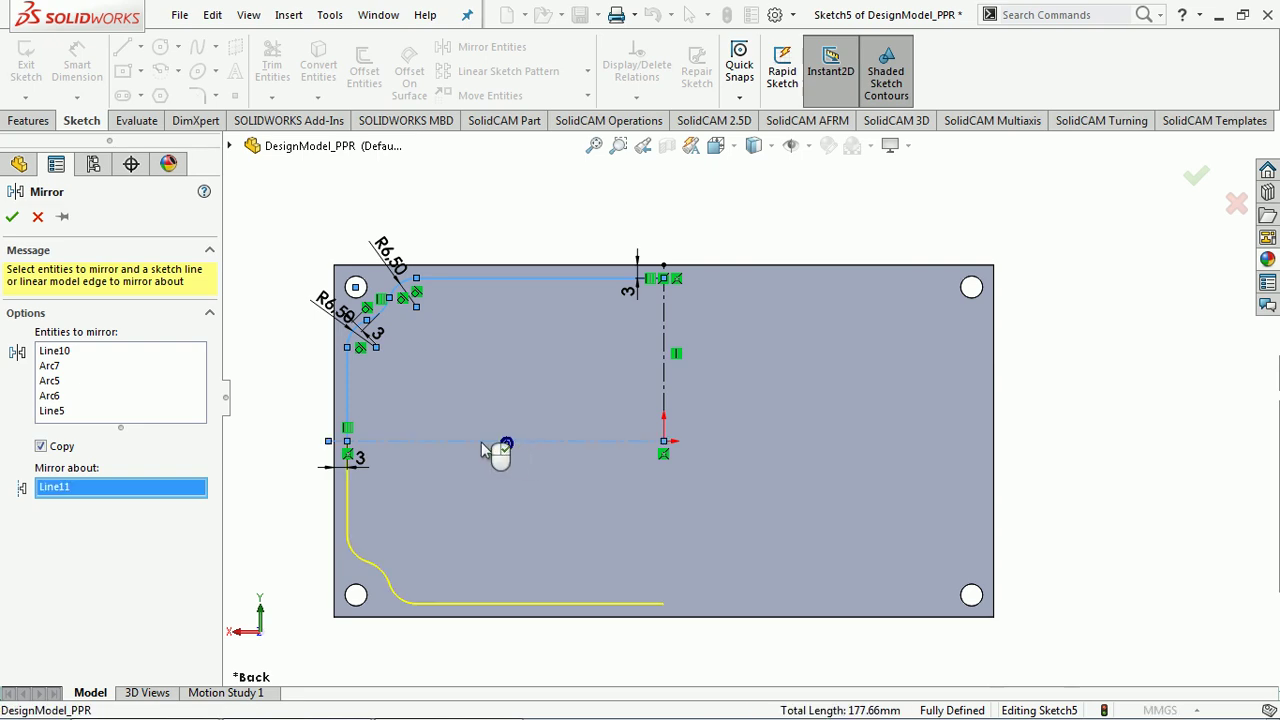
pyautogui.click(12, 216)
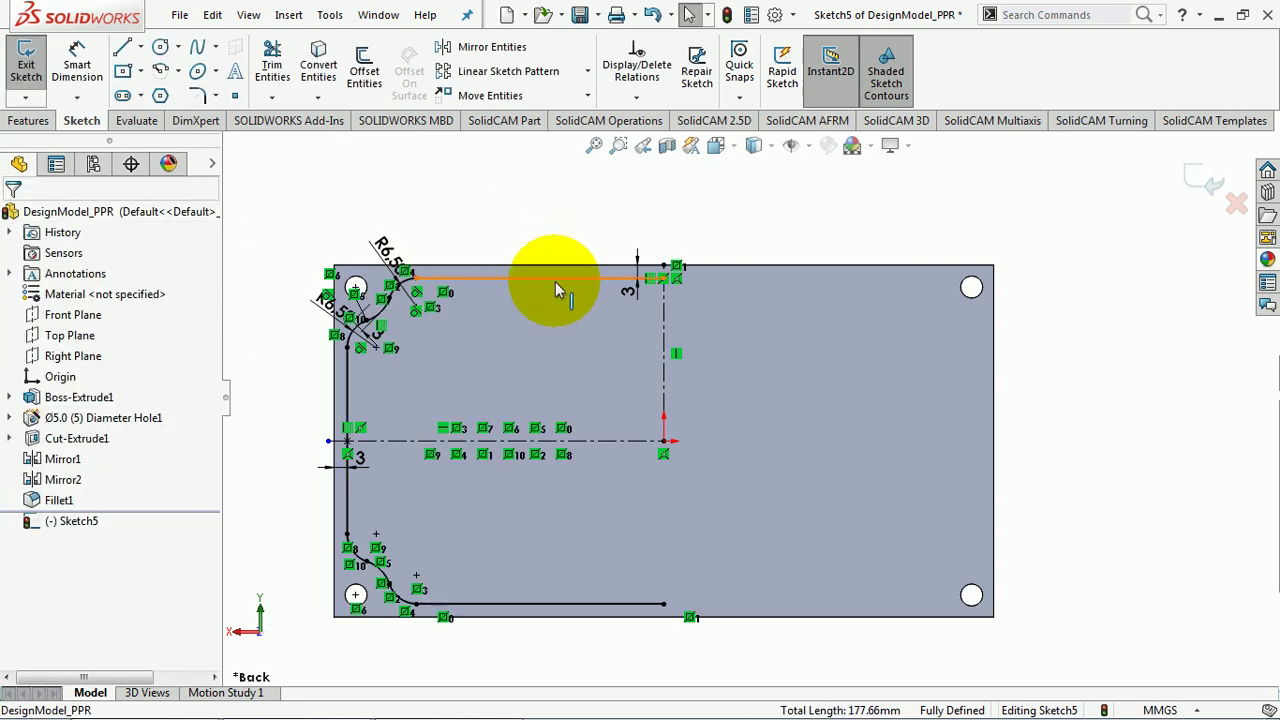
# Step: Mirror the left-half outline about the vertical centerline to close the groove path
pyautogui.rightClick(545, 278)
pyautogui.click(620, 297)
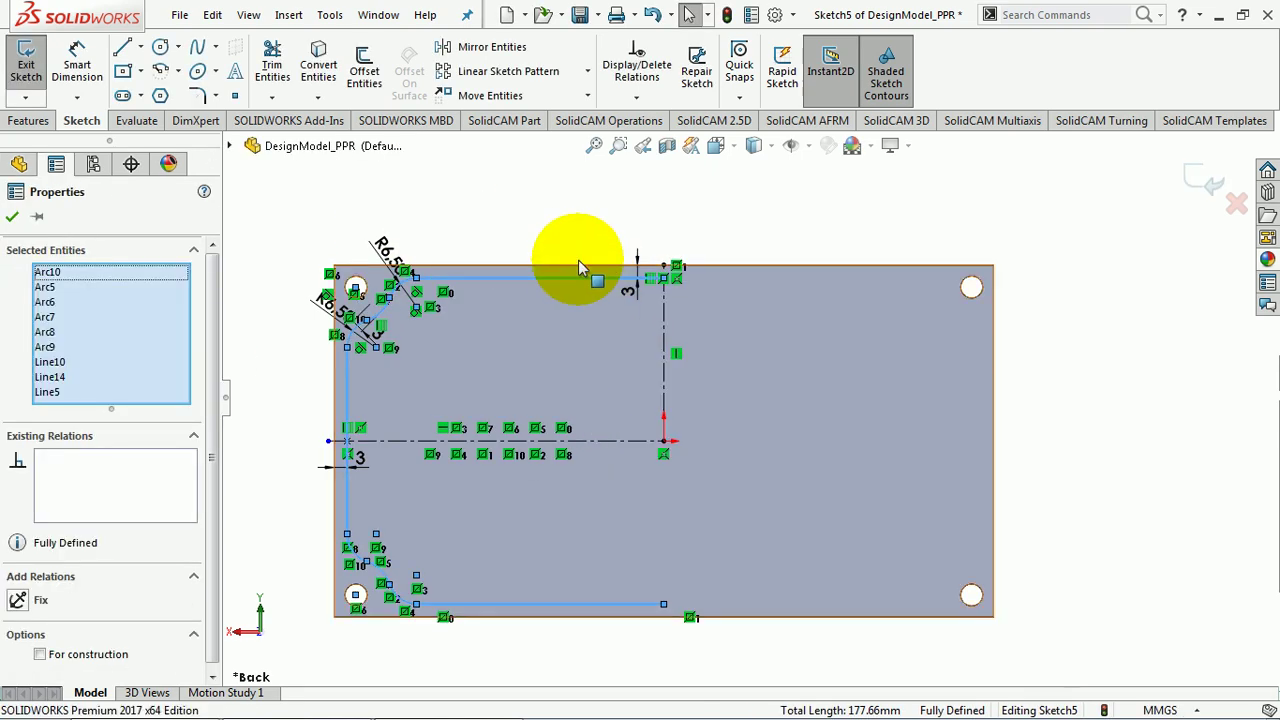
pyautogui.click(490, 50)
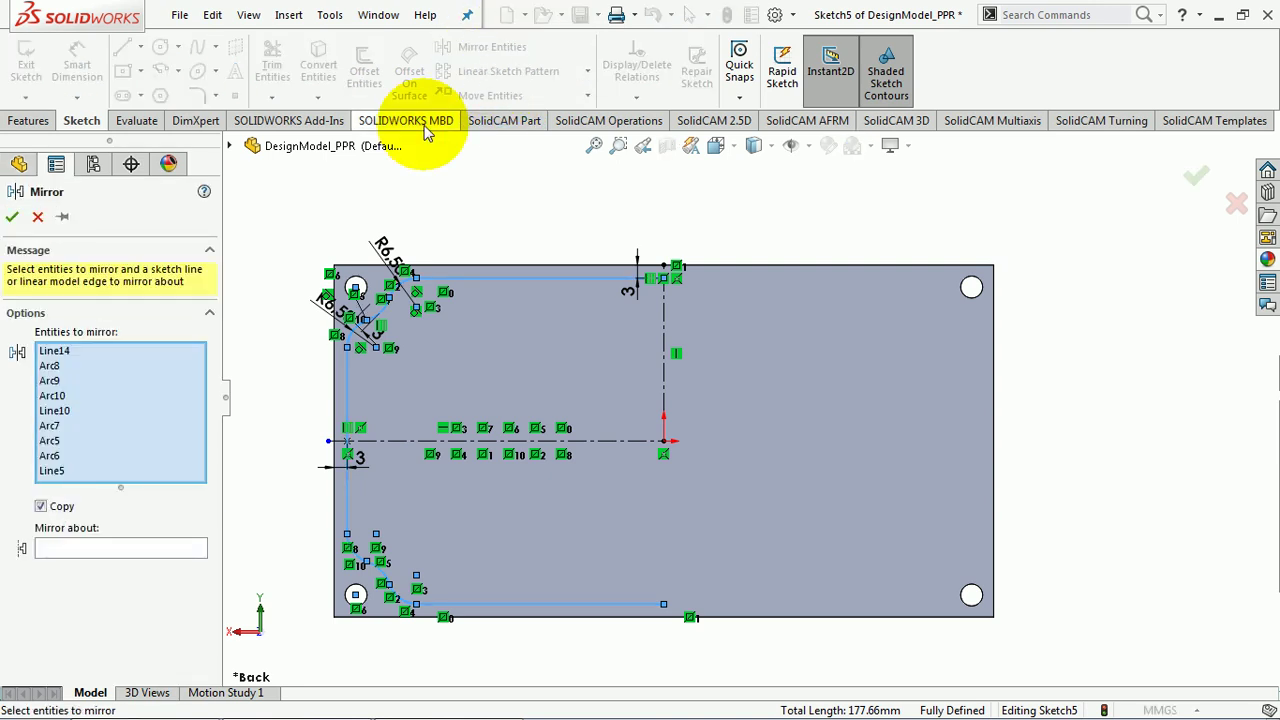
pyautogui.click(101, 549)
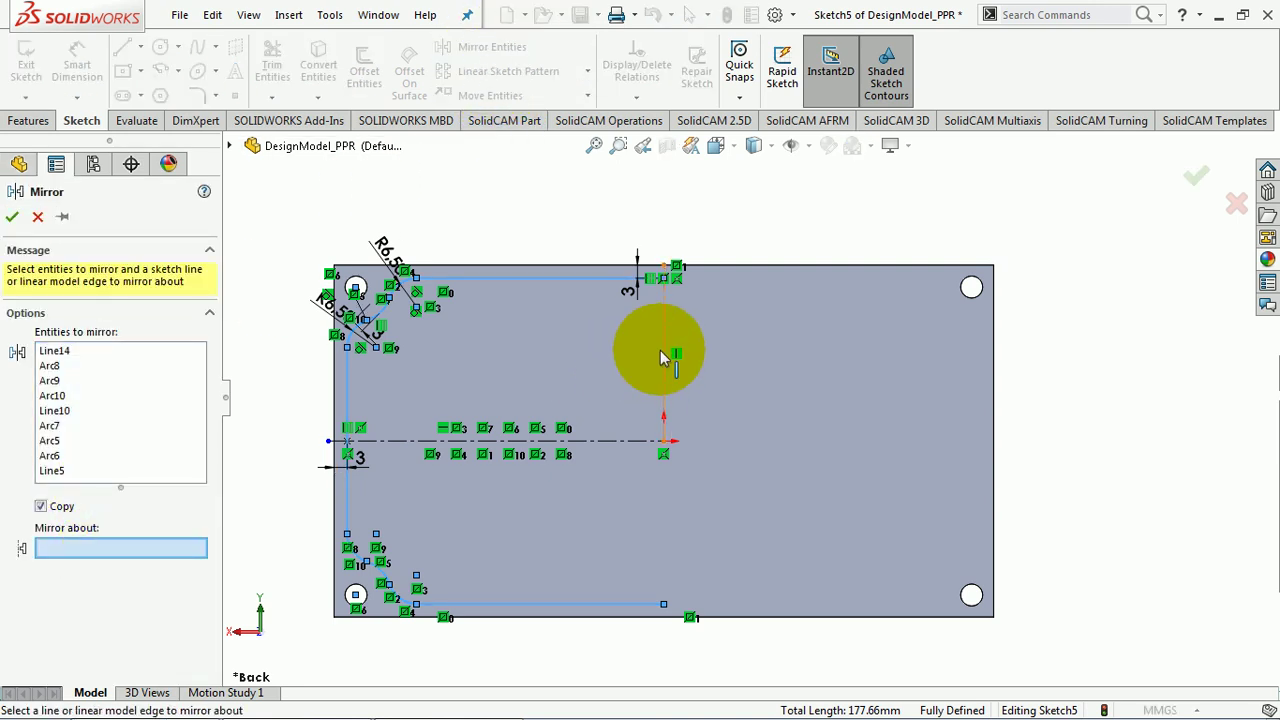
pyautogui.click(660, 358)
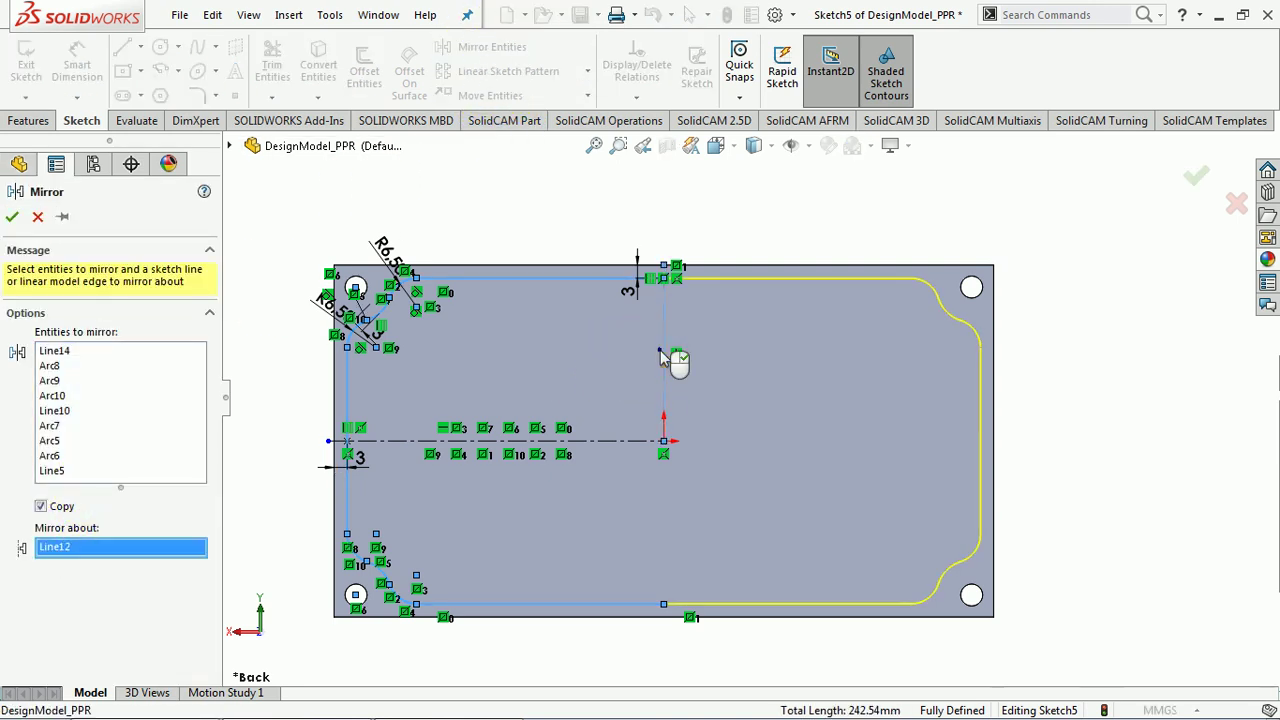
pyautogui.click(12, 218)
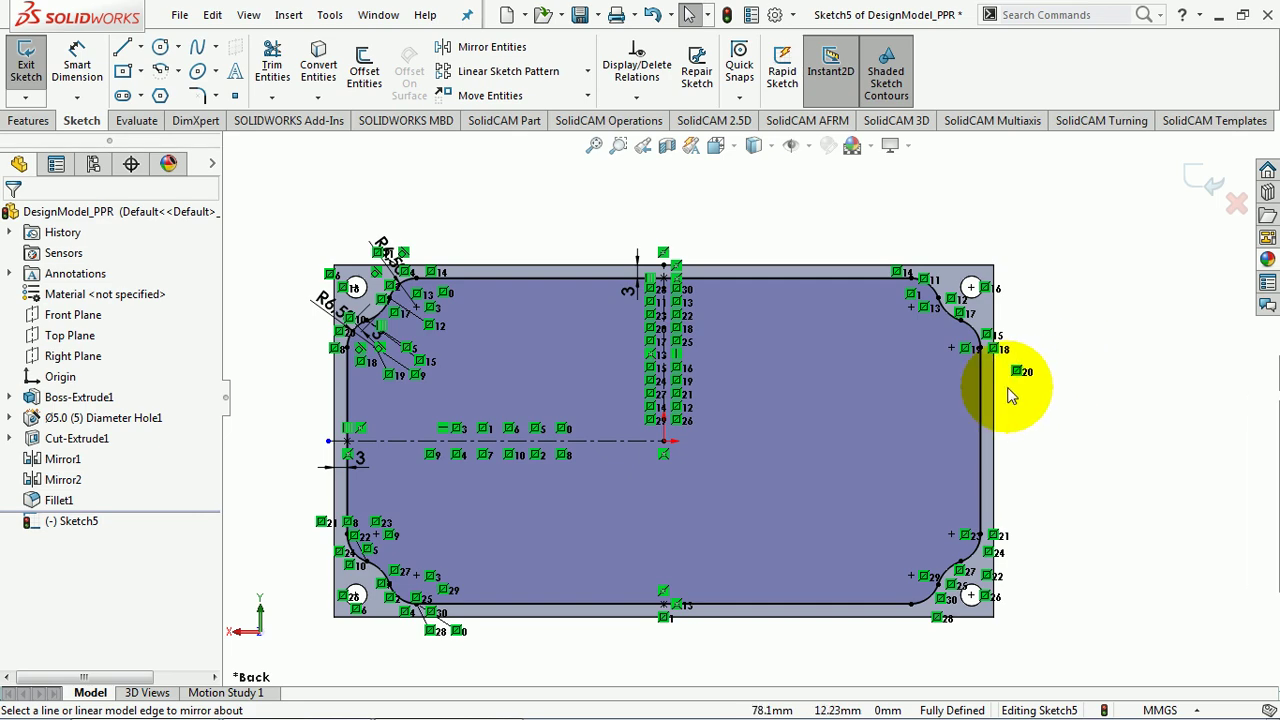
# Step: Exit Sketch5, orbit to an angled 3D view, and reselect Sketch5 in the tree
pyautogui.moveTo(1010, 400)
pyautogui.mouseDown(button='middle')
pyautogui.moveTo(972, 403)
pyautogui.moveTo(1051, 394)
pyautogui.moveTo(1094, 429)
pyautogui.moveTo(1063, 423)
pyautogui.mouseUp(button='middle')
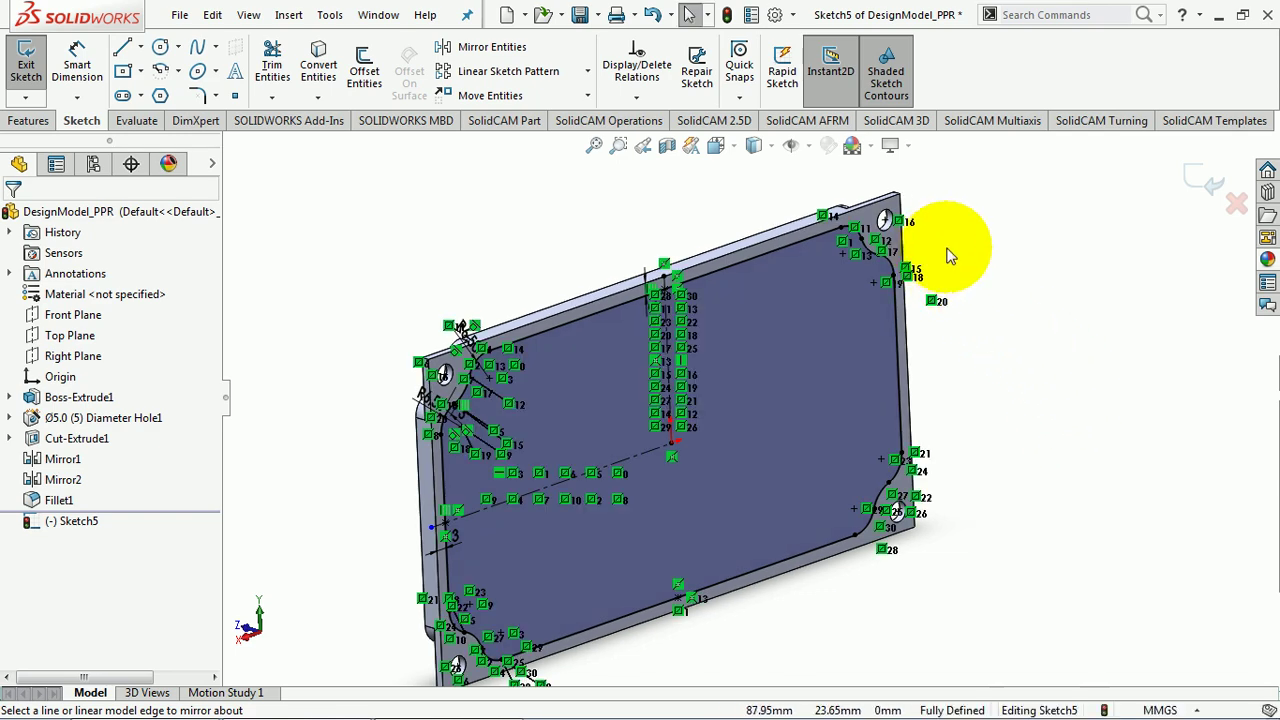
pyautogui.click(1205, 180)
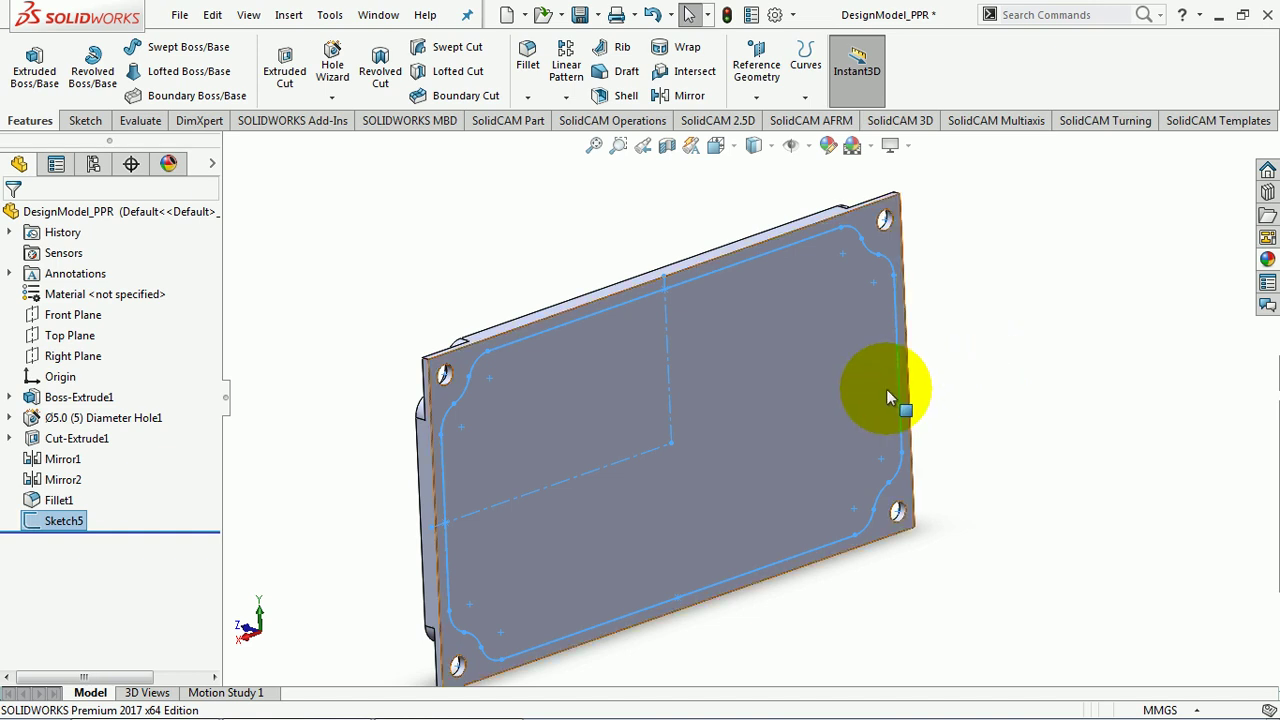
pyautogui.click(960, 386)
pyautogui.click(893, 316)
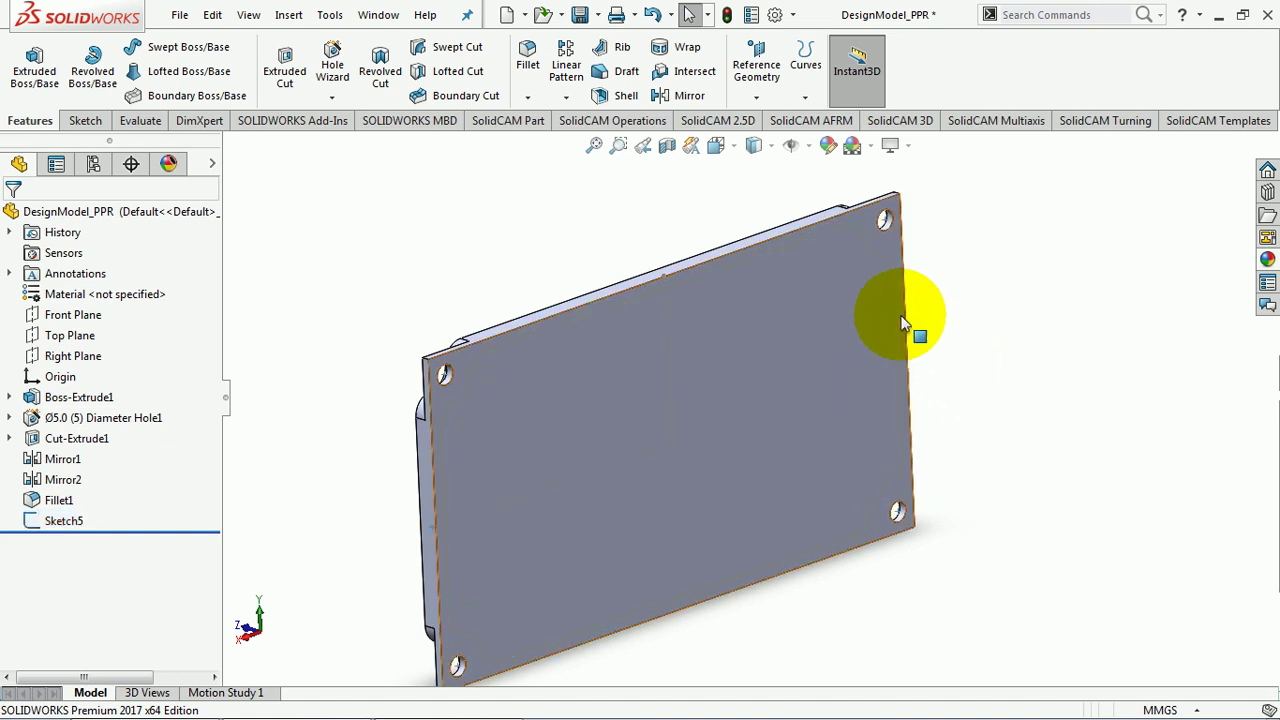
pyautogui.press('s')
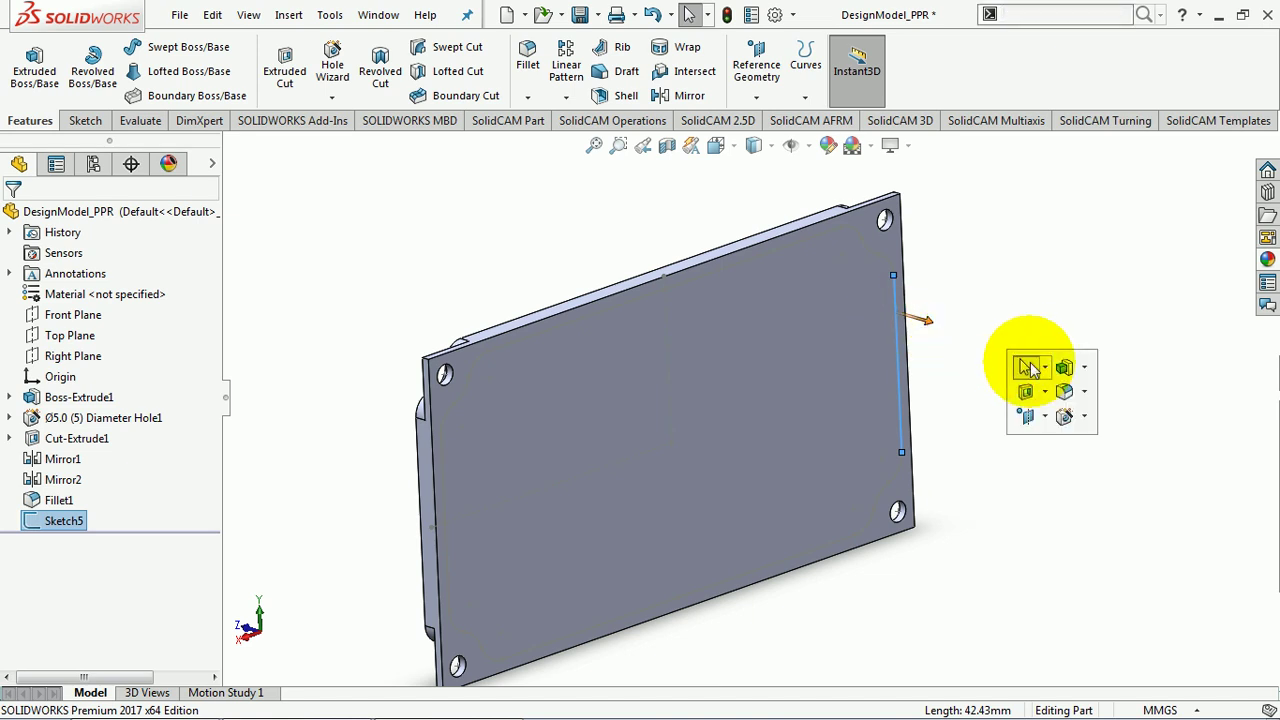
# Step: Start an extruded cut from Sketch5 as a 1.5 mm thin feature, flipped to the other side
pyautogui.click(1026, 392)
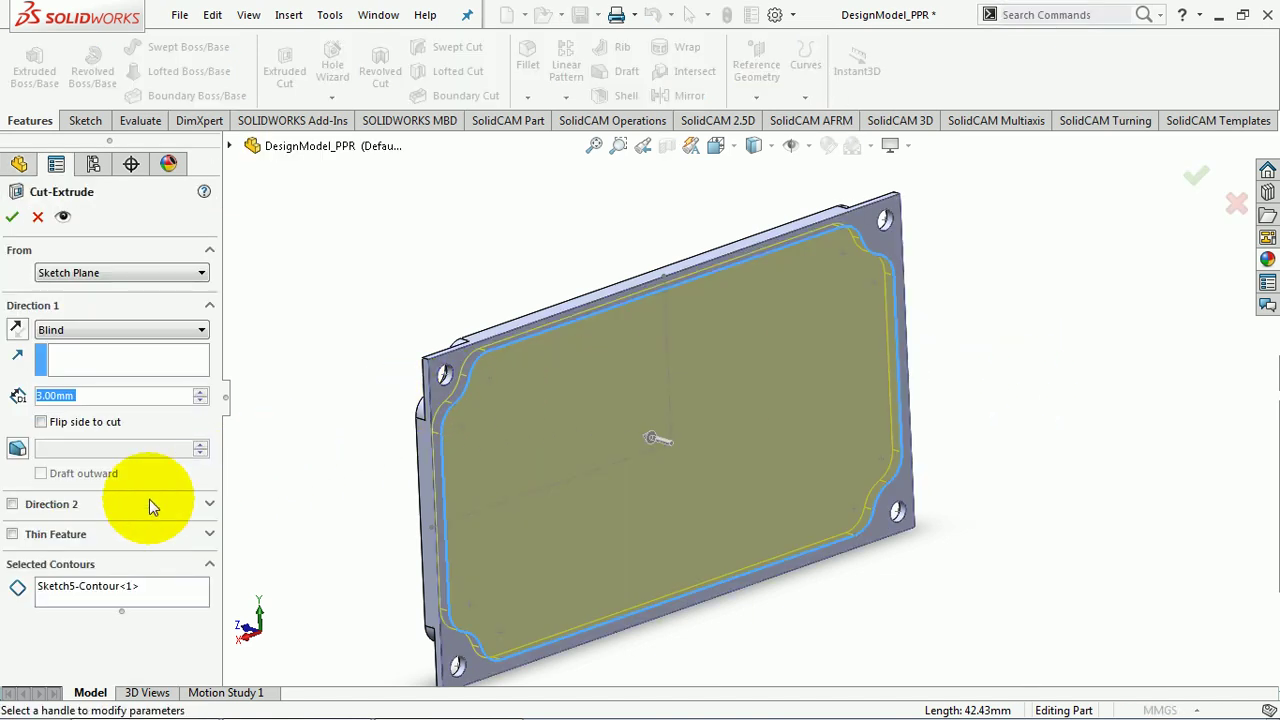
pyautogui.click(12, 535)
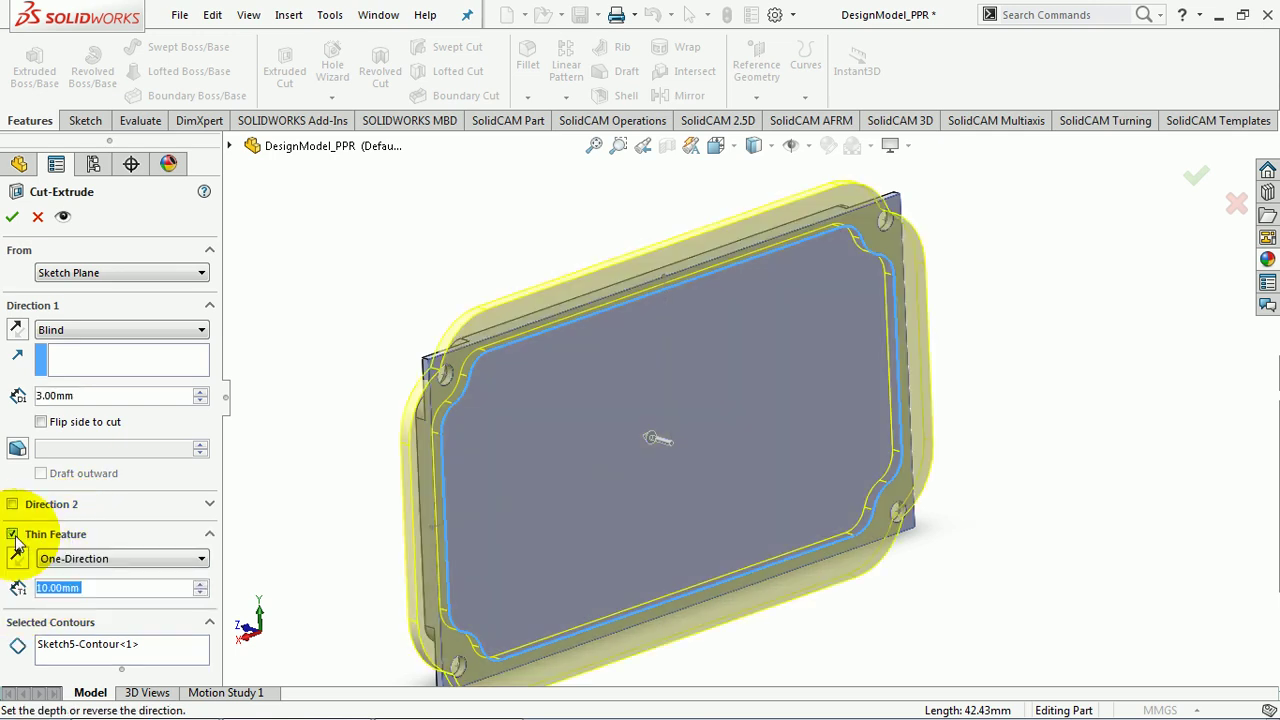
pyautogui.write('1,5')
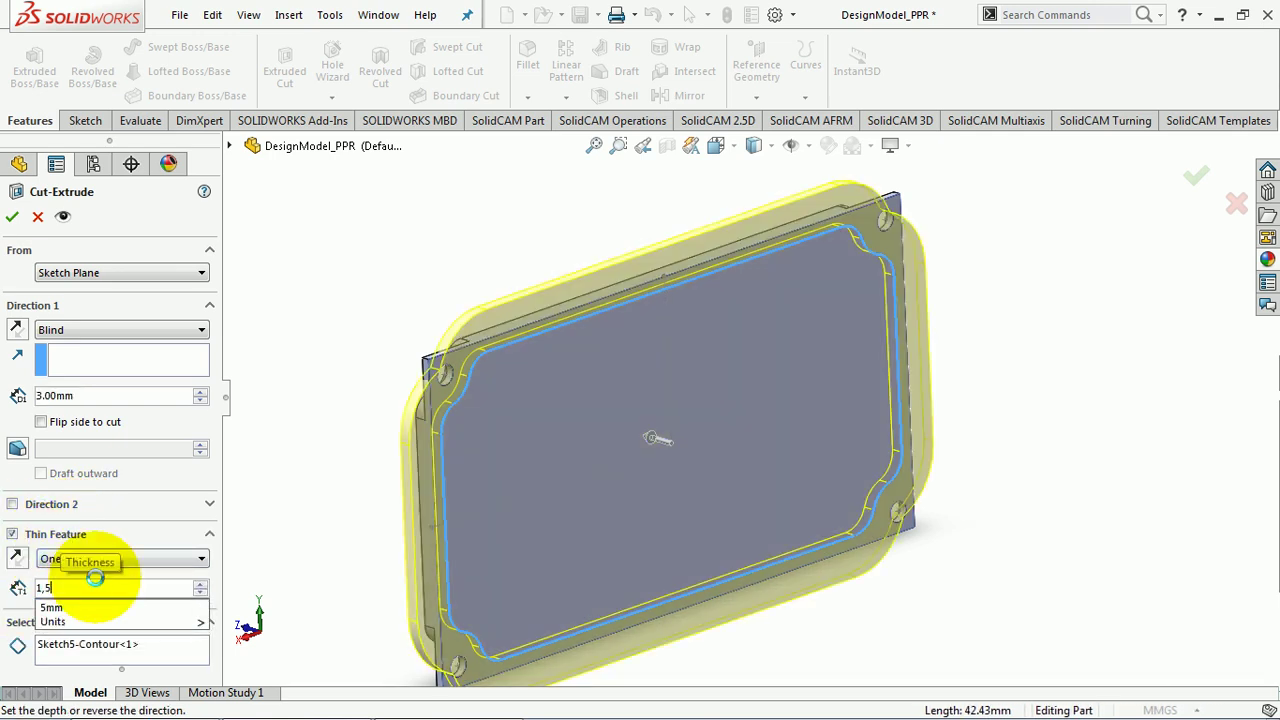
pyautogui.press('Return')
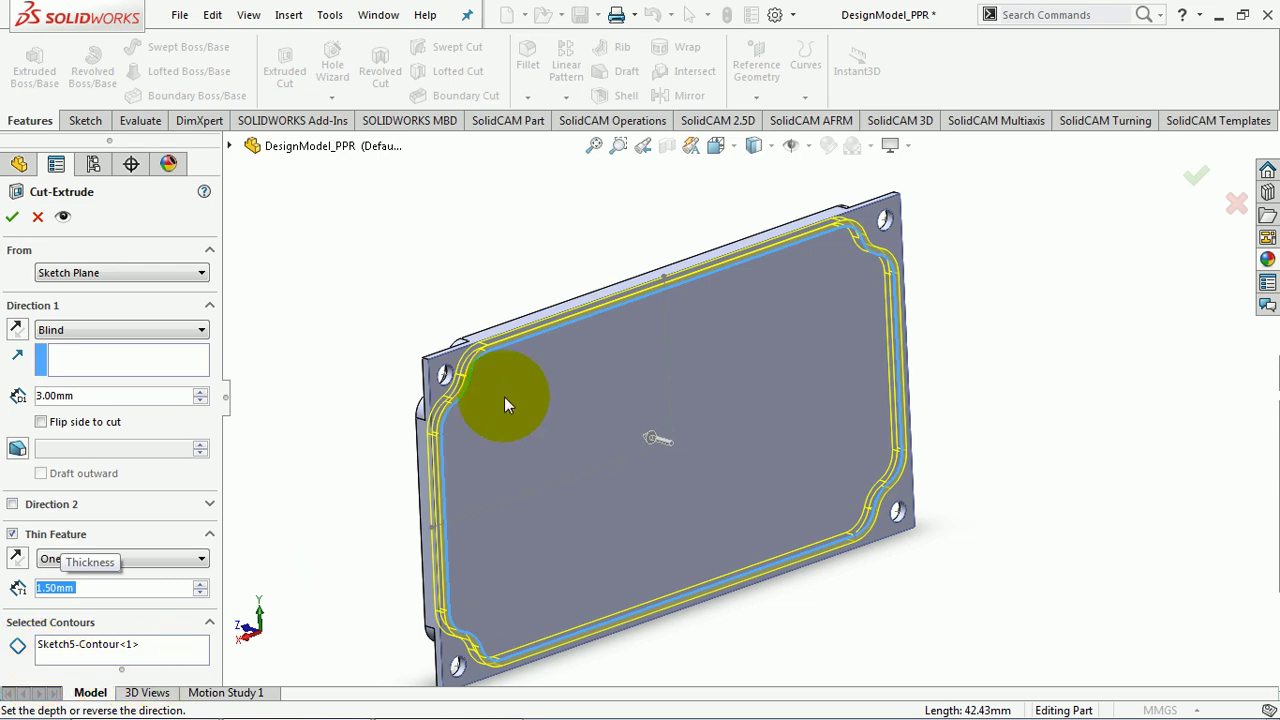
pyautogui.scroll(-3, 508, 386)
pyautogui.moveTo(508, 386); pyautogui.dragTo(481, 374, button='middle')
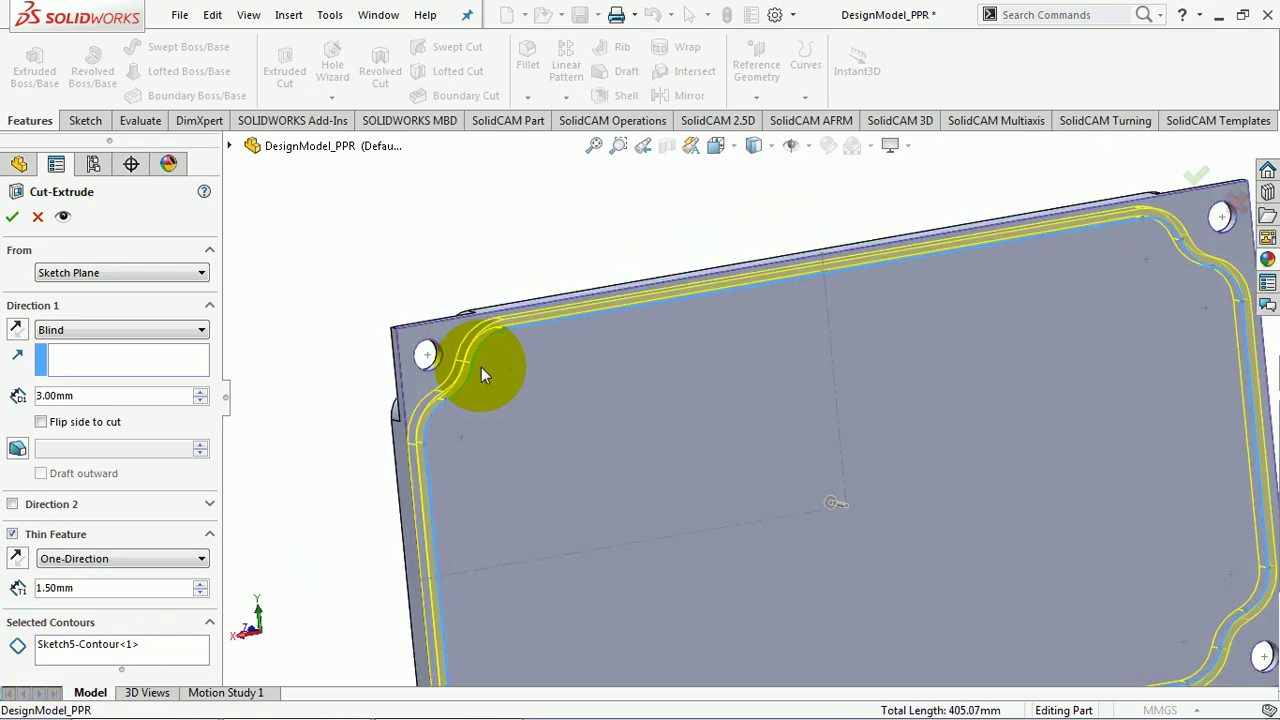
pyautogui.click(16, 560)
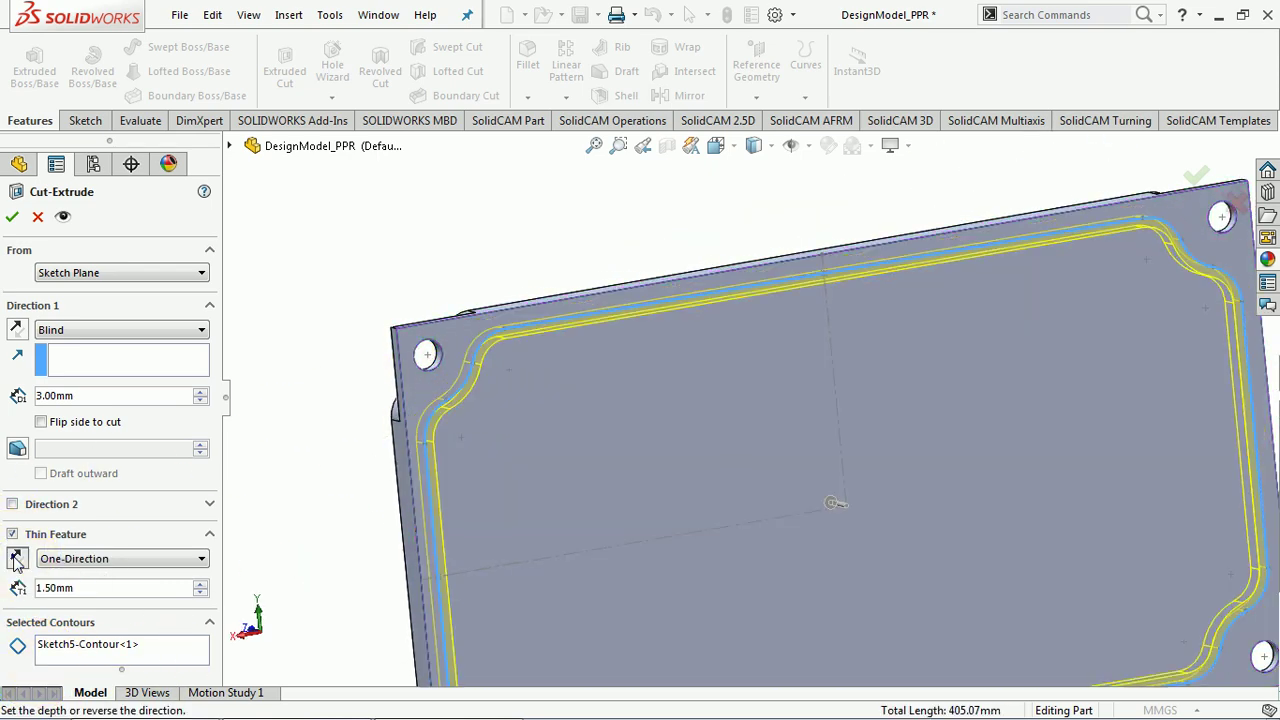
# Step: Set the cut depth to 1.5 mm and create Cut-Extrude-Thin1
pyautogui.doubleClick(100, 398)
pyautogui.write('1,')
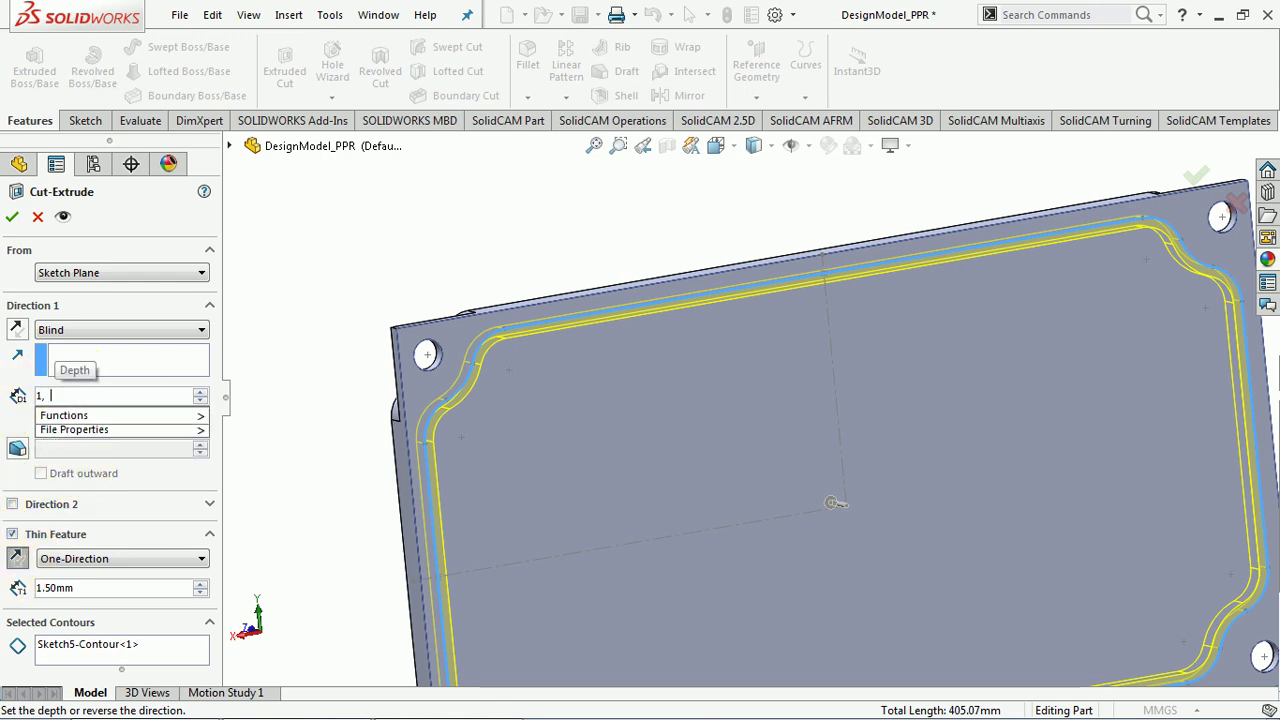
pyautogui.write('5')
pyautogui.press('Down')
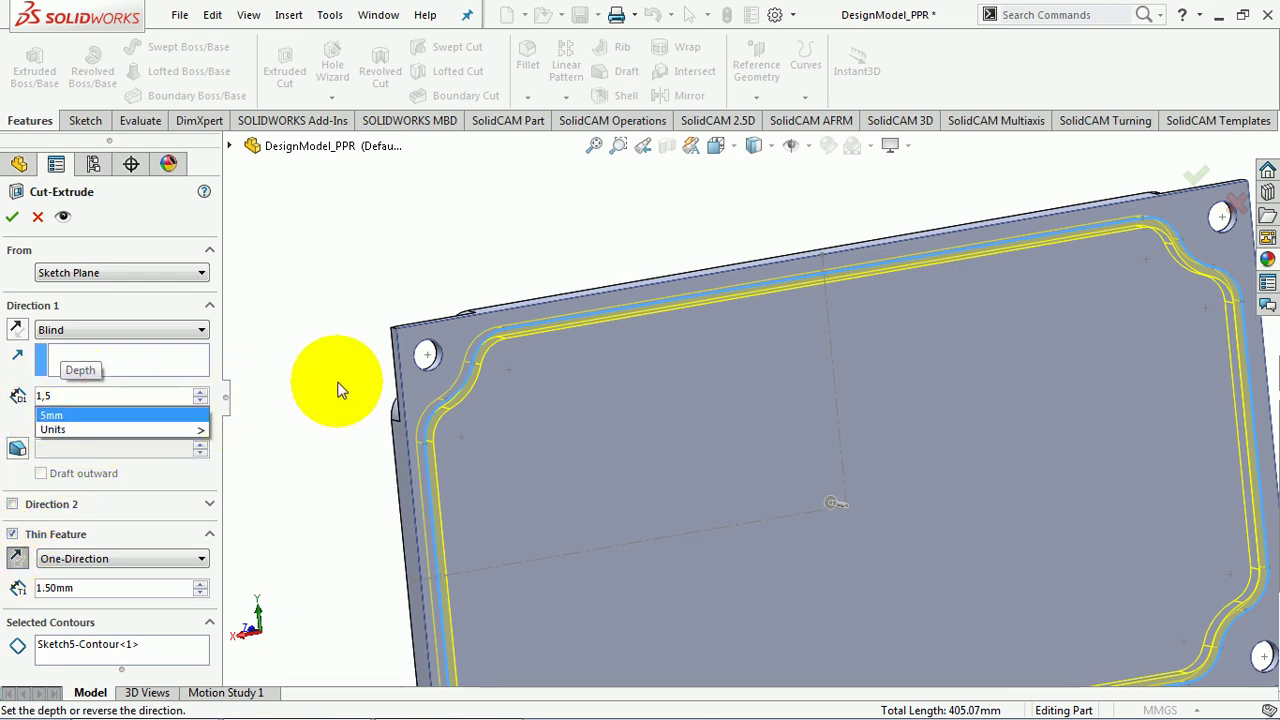
pyautogui.click(77, 397)
pyautogui.click(280, 379)
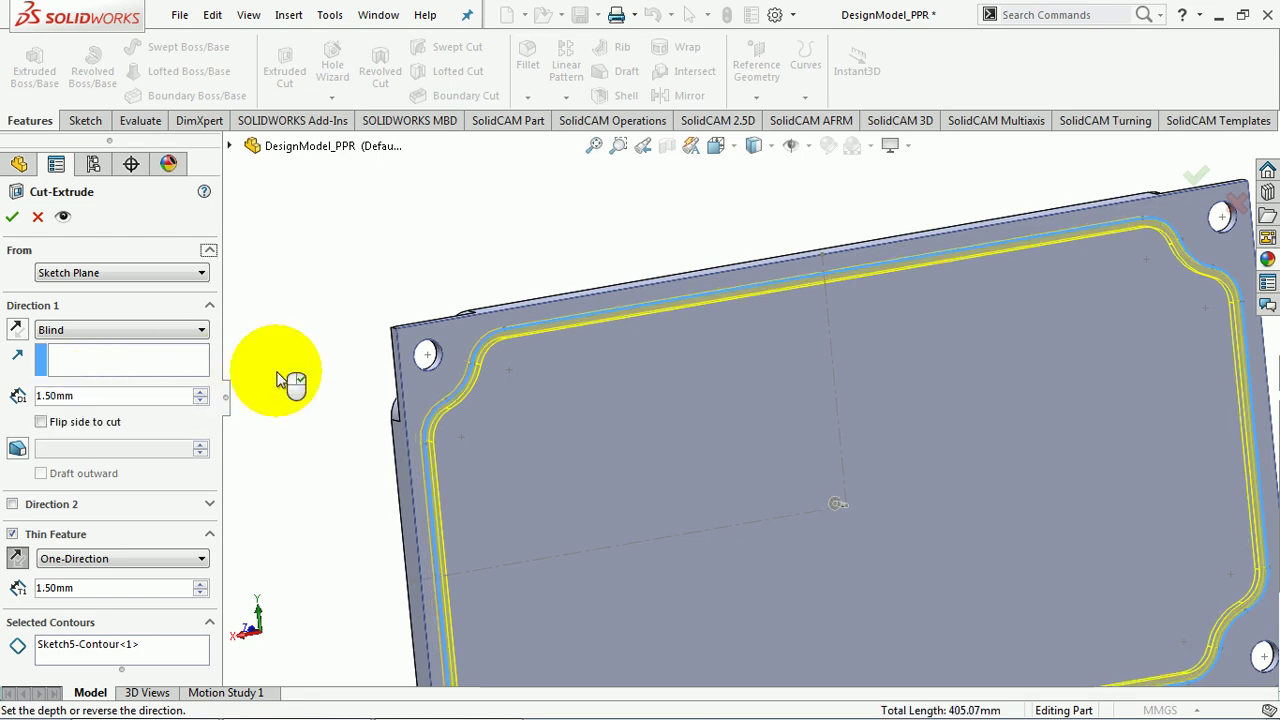
pyautogui.click(49, 248)
pyautogui.click(13, 216)
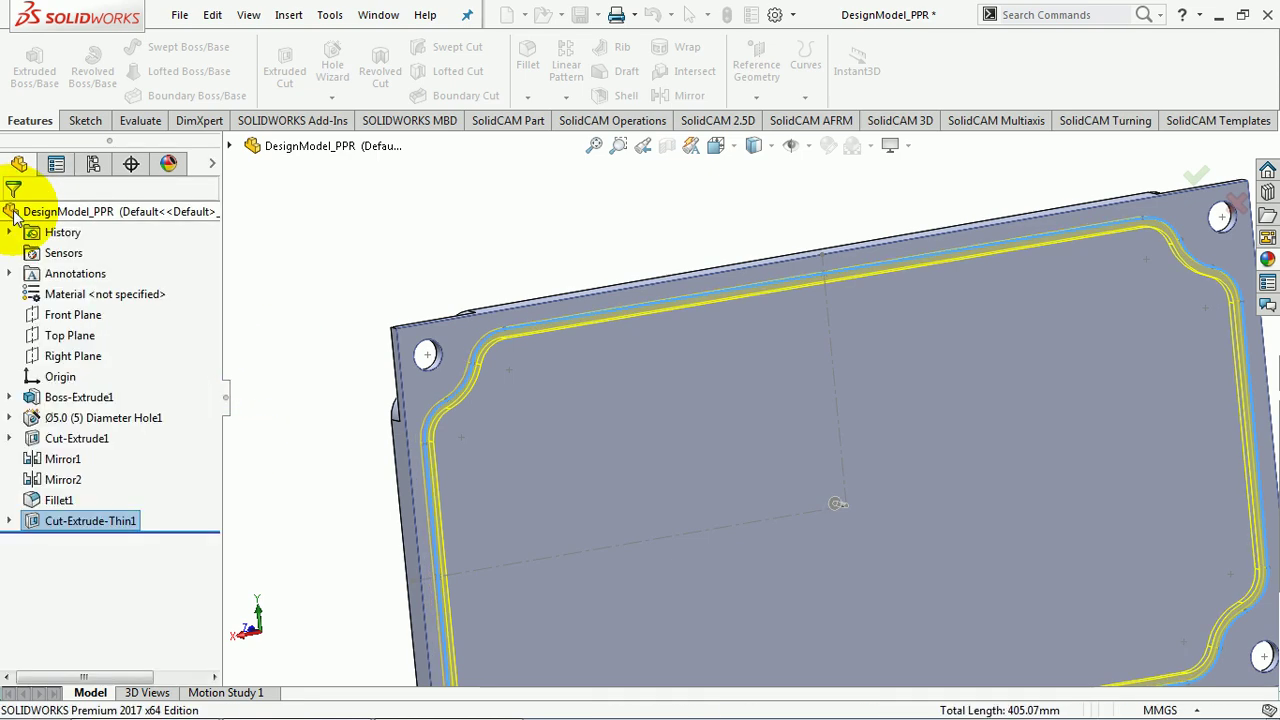
# Step: Start a new sketch, Sketch6, on the plate's front face
pyautogui.moveTo(563, 405); pyautogui.dragTo(538, 359, button='middle')
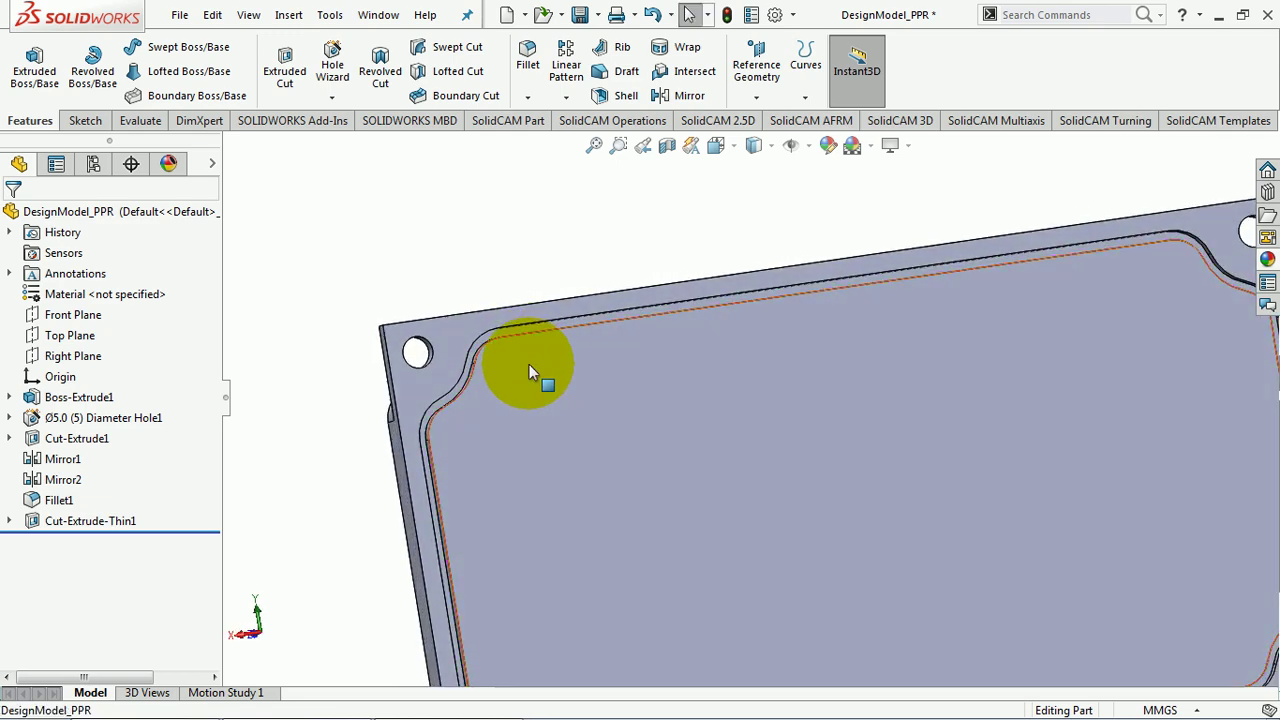
pyautogui.click(540, 398)
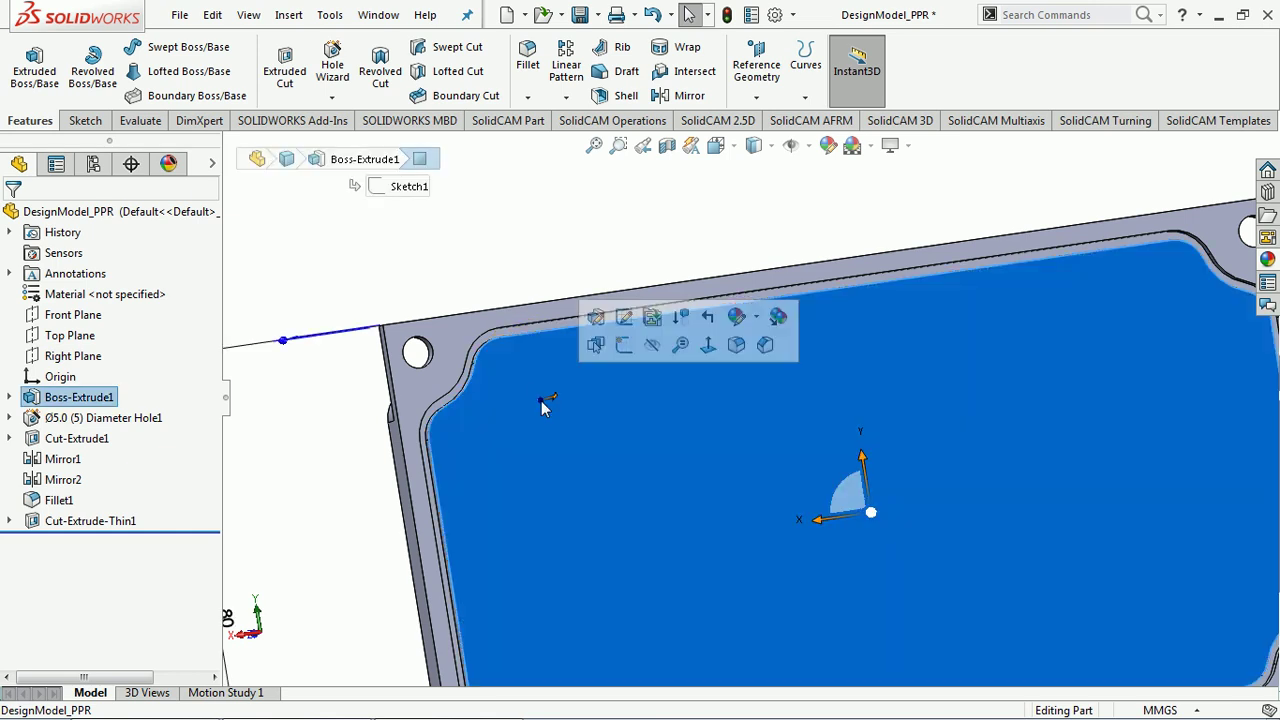
pyautogui.click(623, 344)
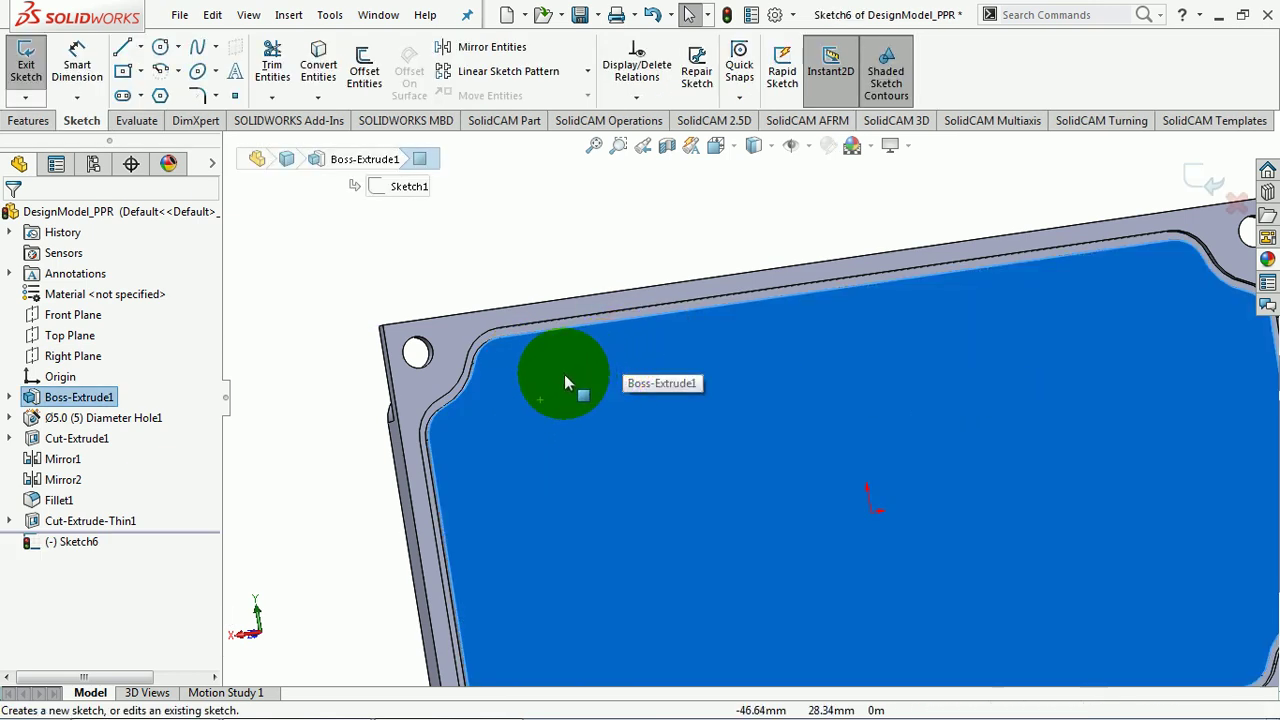
# Step: Select the full tangent chain of inner groove edges and zoom to fit the part
pyautogui.click(440, 277)
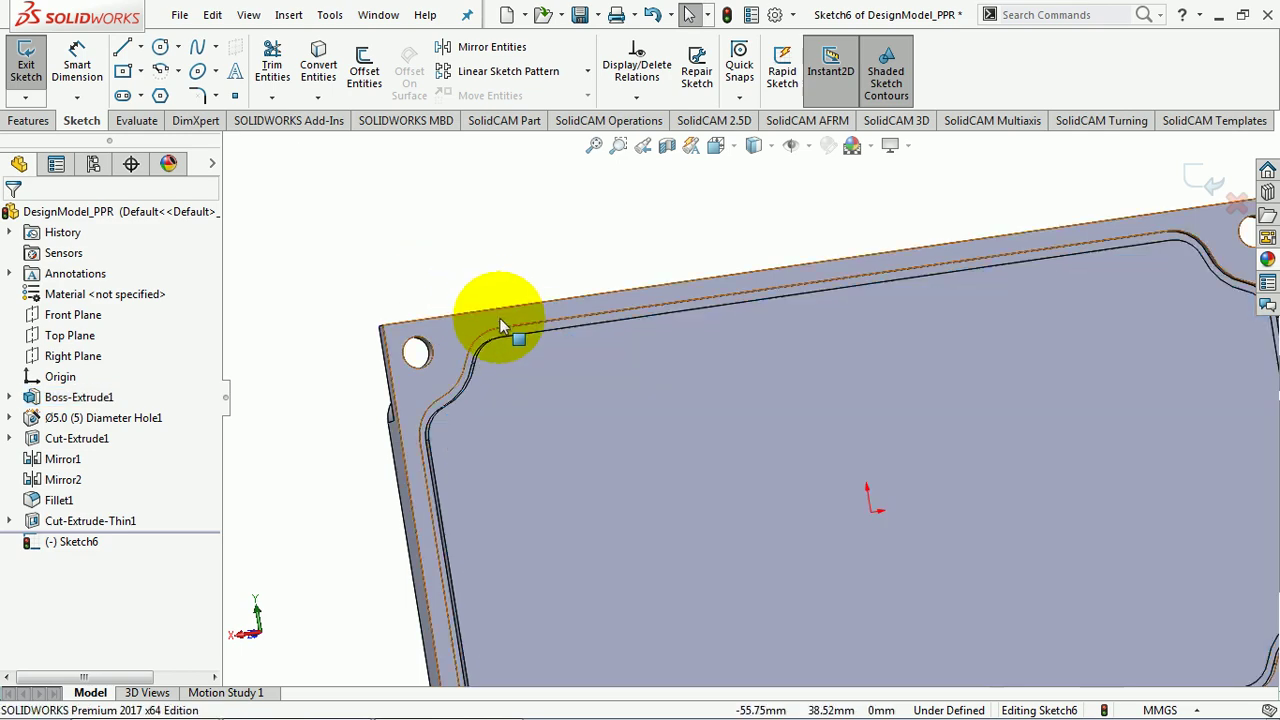
pyautogui.scroll(-5, 510, 345)
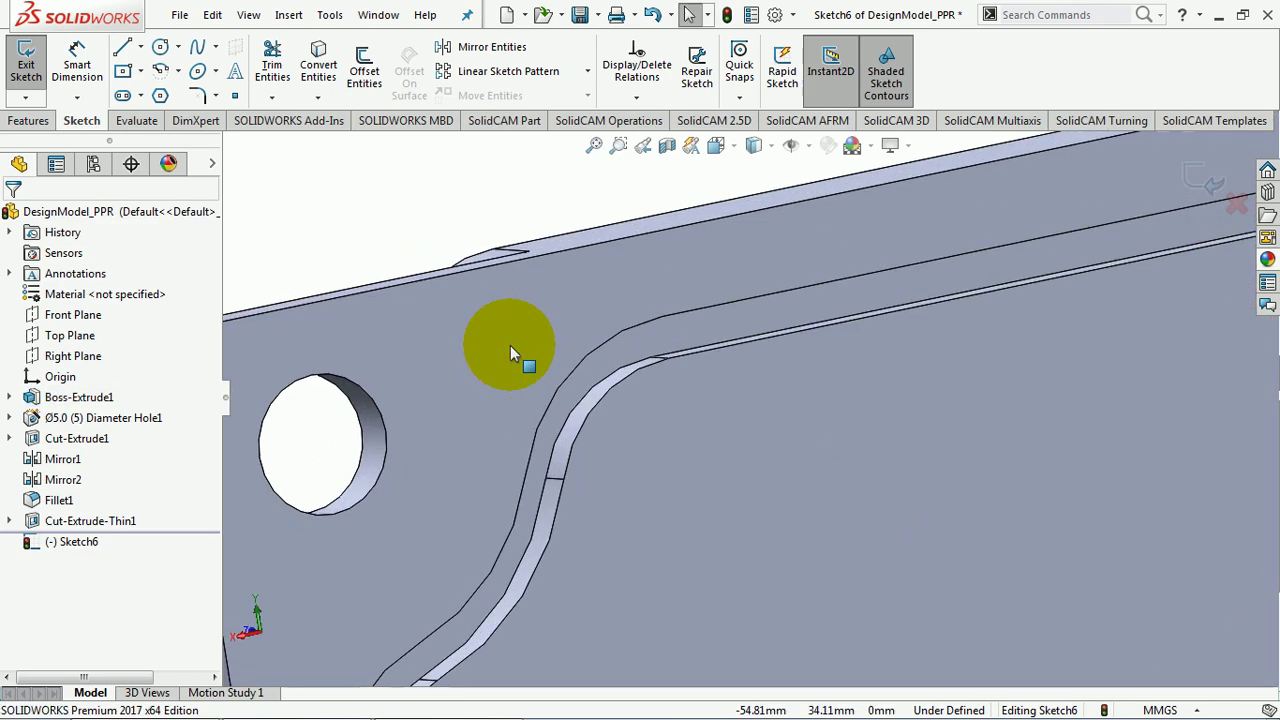
pyautogui.rightClick(690, 360)
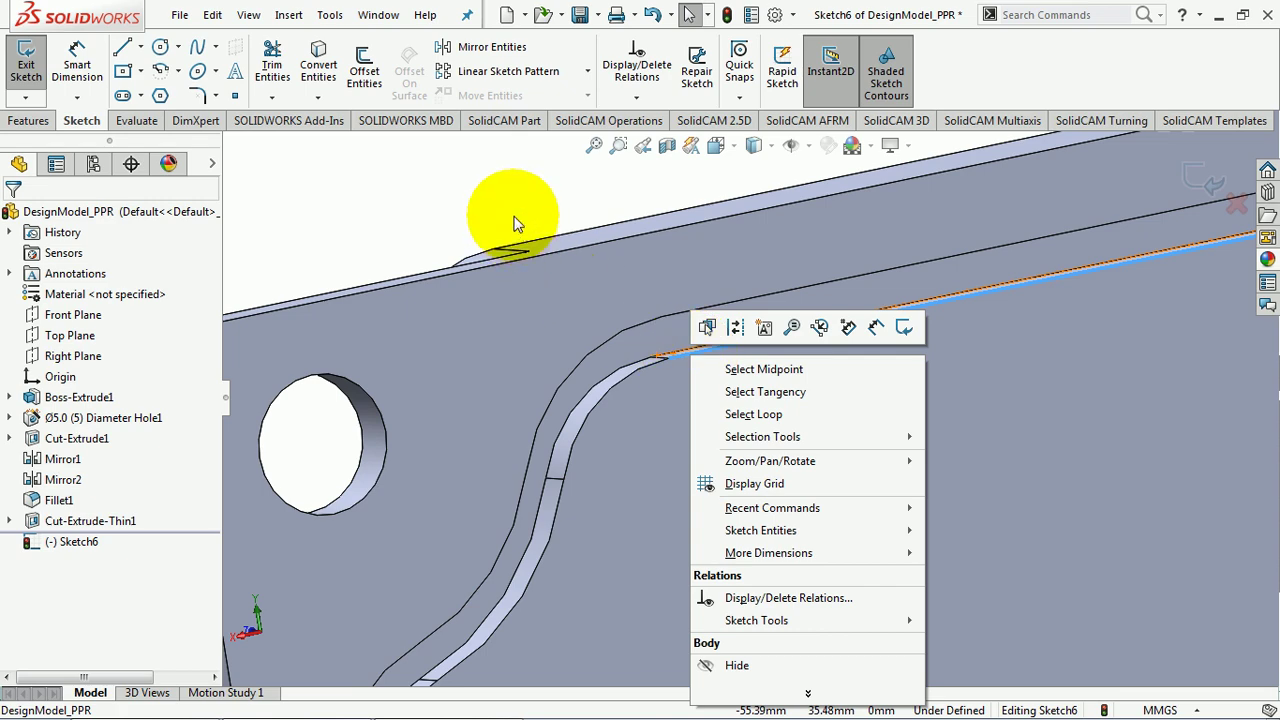
pyautogui.moveTo(500, 214); pyautogui.dragTo(691, 347, button='middle')
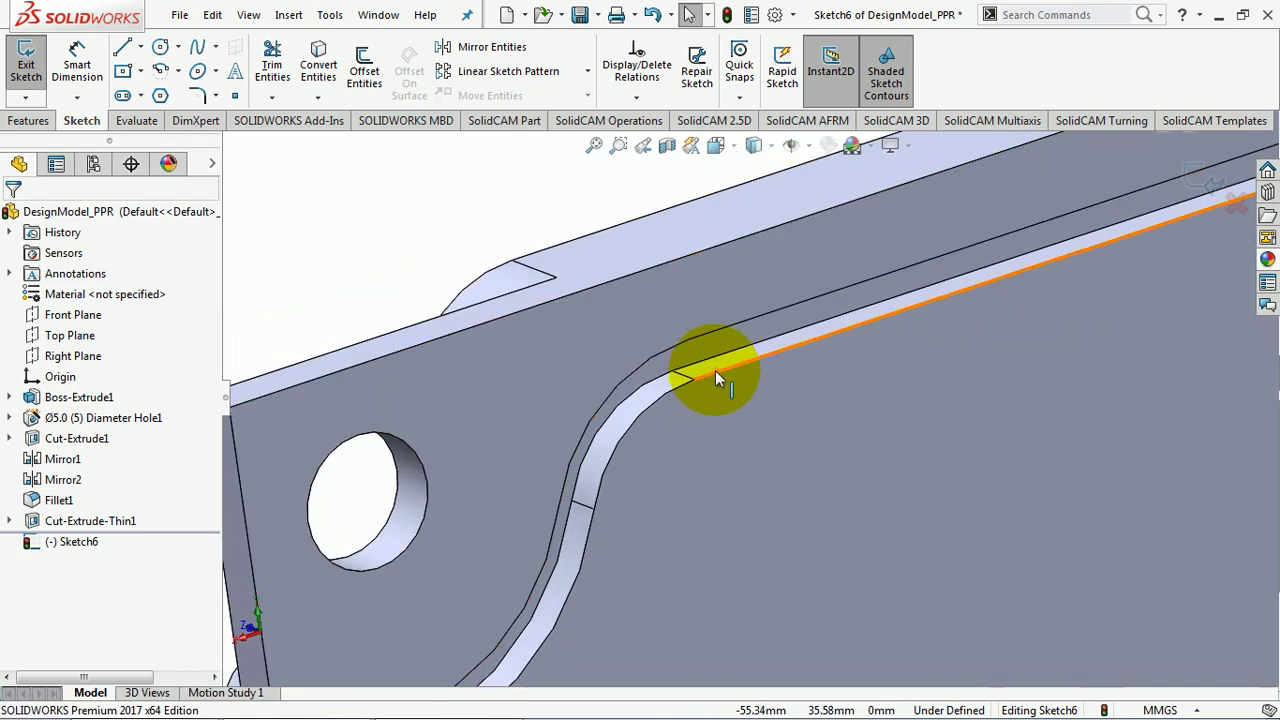
pyautogui.rightClick(715, 372)
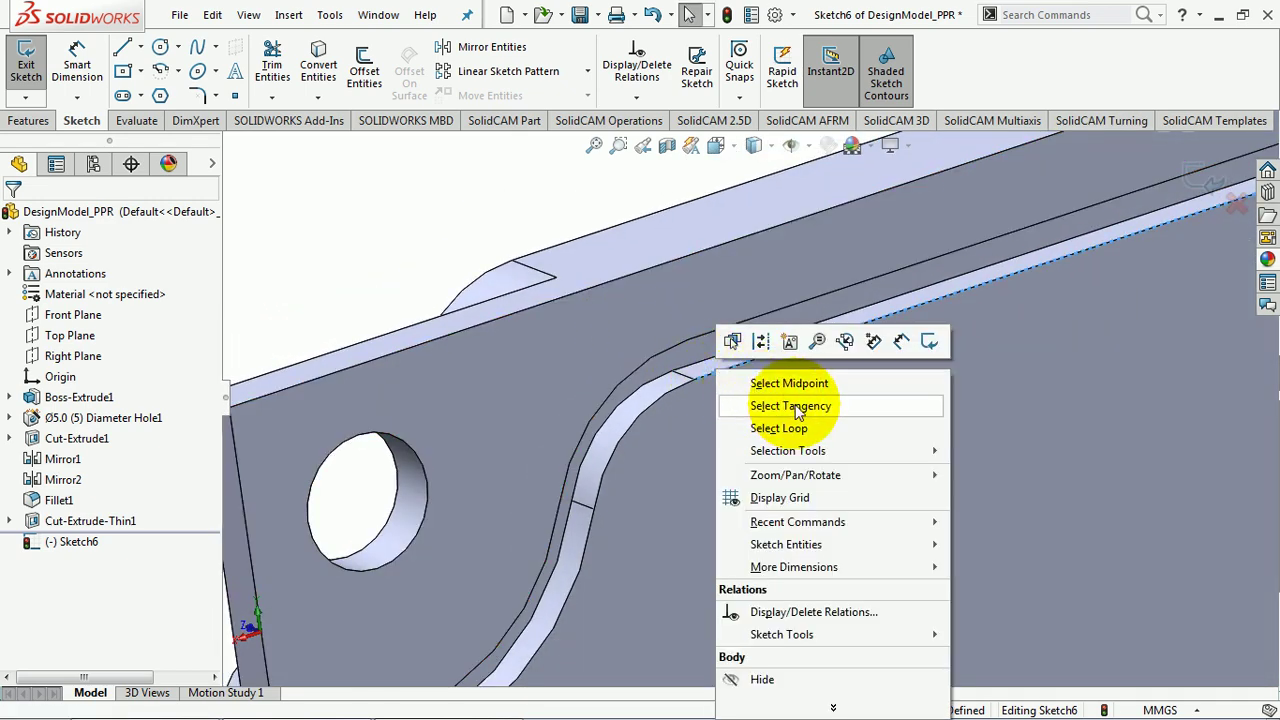
pyautogui.click(790, 405)
pyautogui.scroll(3, 790, 406)
pyautogui.scroll(3, 790, 406)
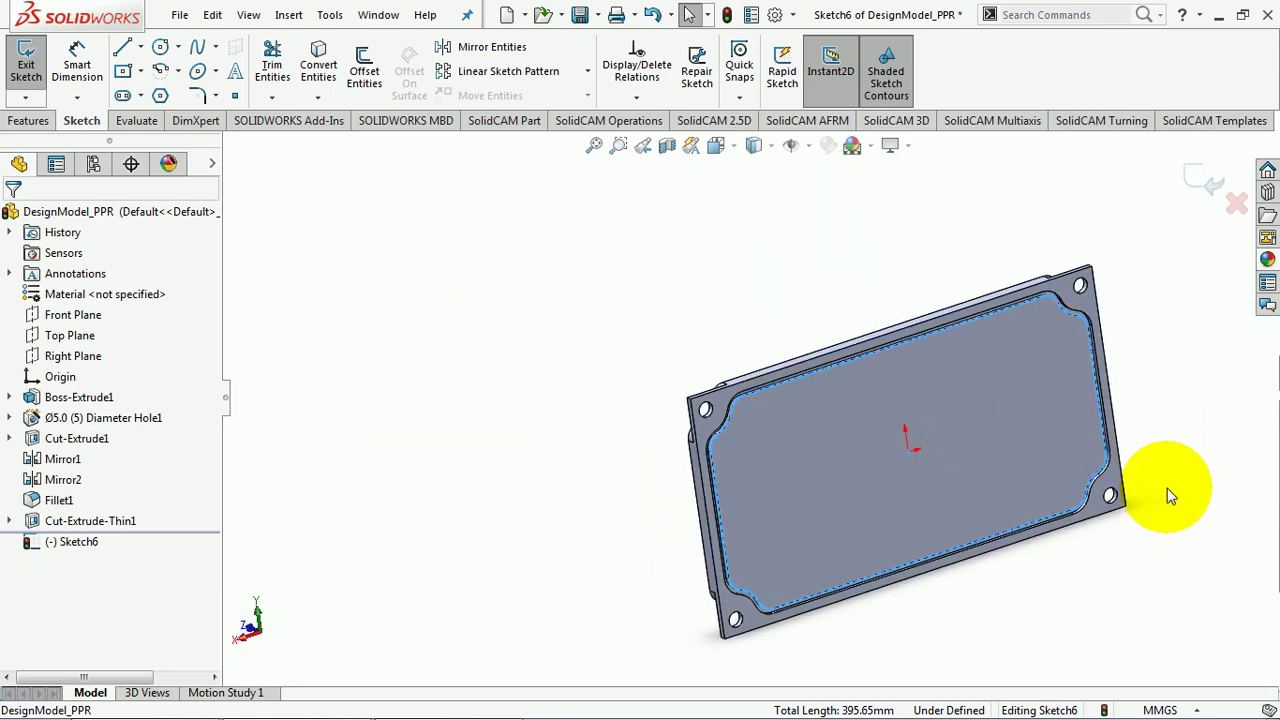
pyautogui.press('f')
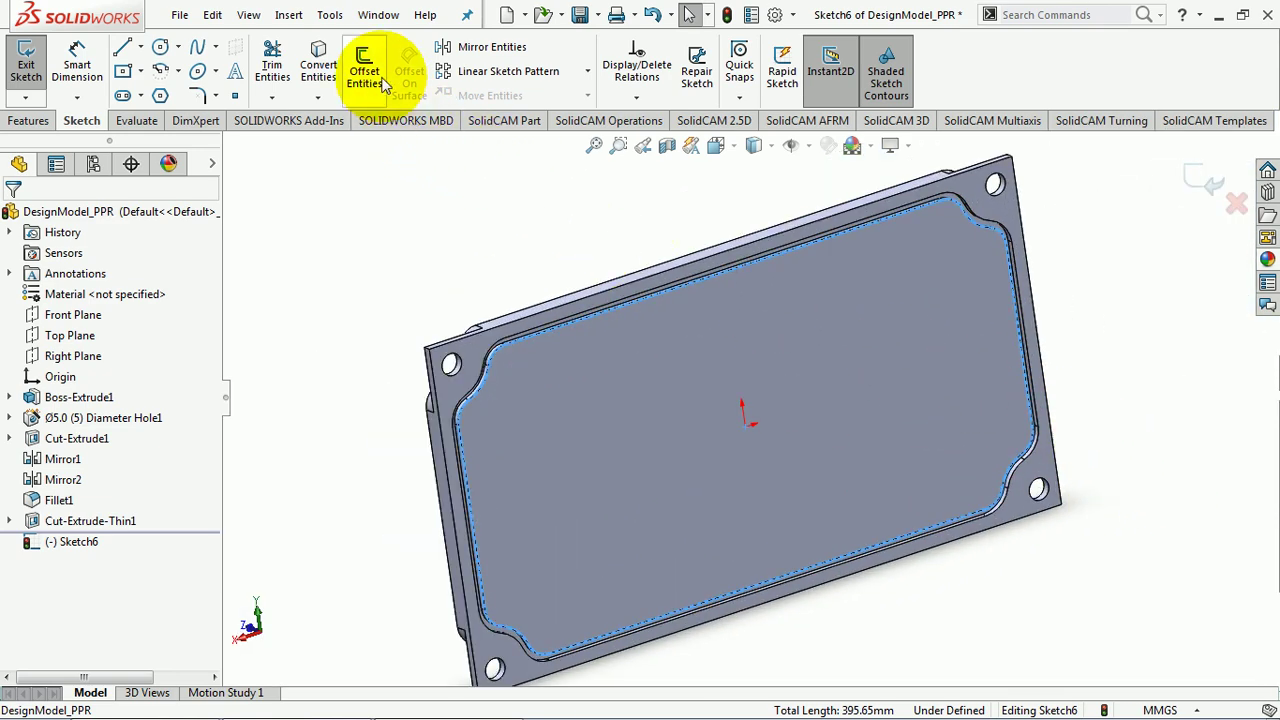
# Step: Offset the inner groove edge loop 1.5 mm inward (Reverse) and exit Sketch6
pyautogui.click(366, 72)
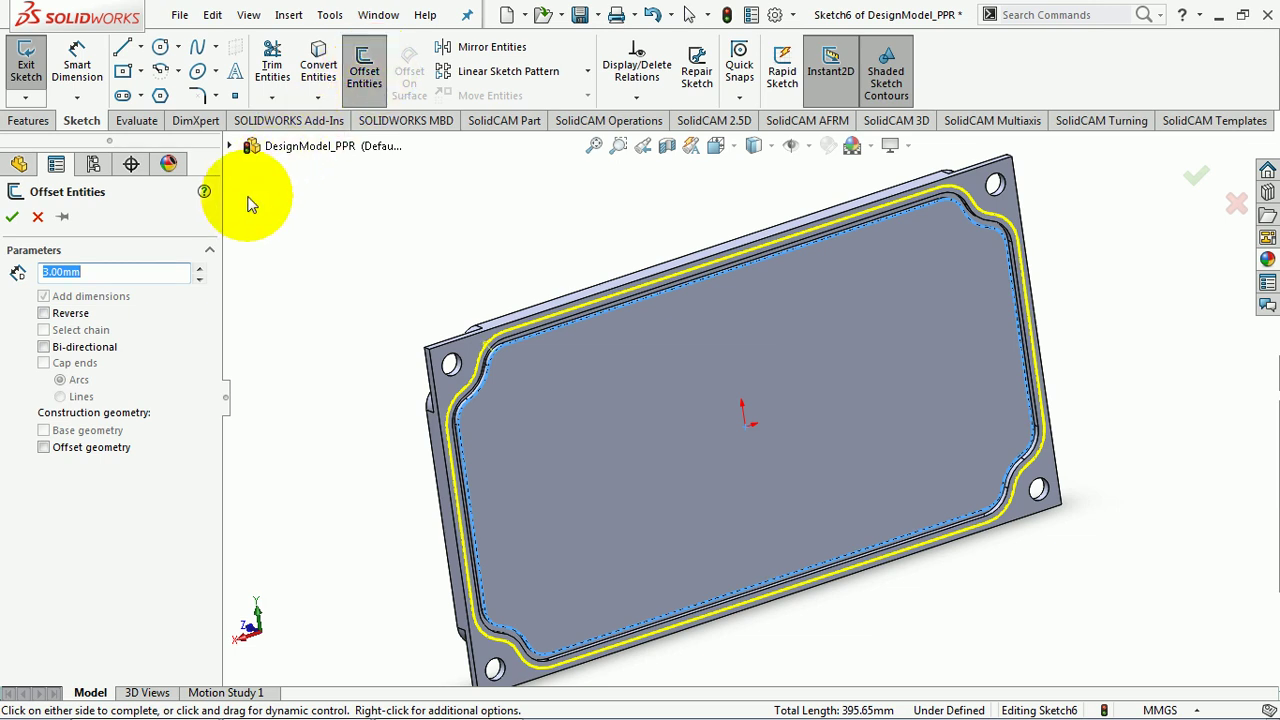
pyautogui.write('1,5')
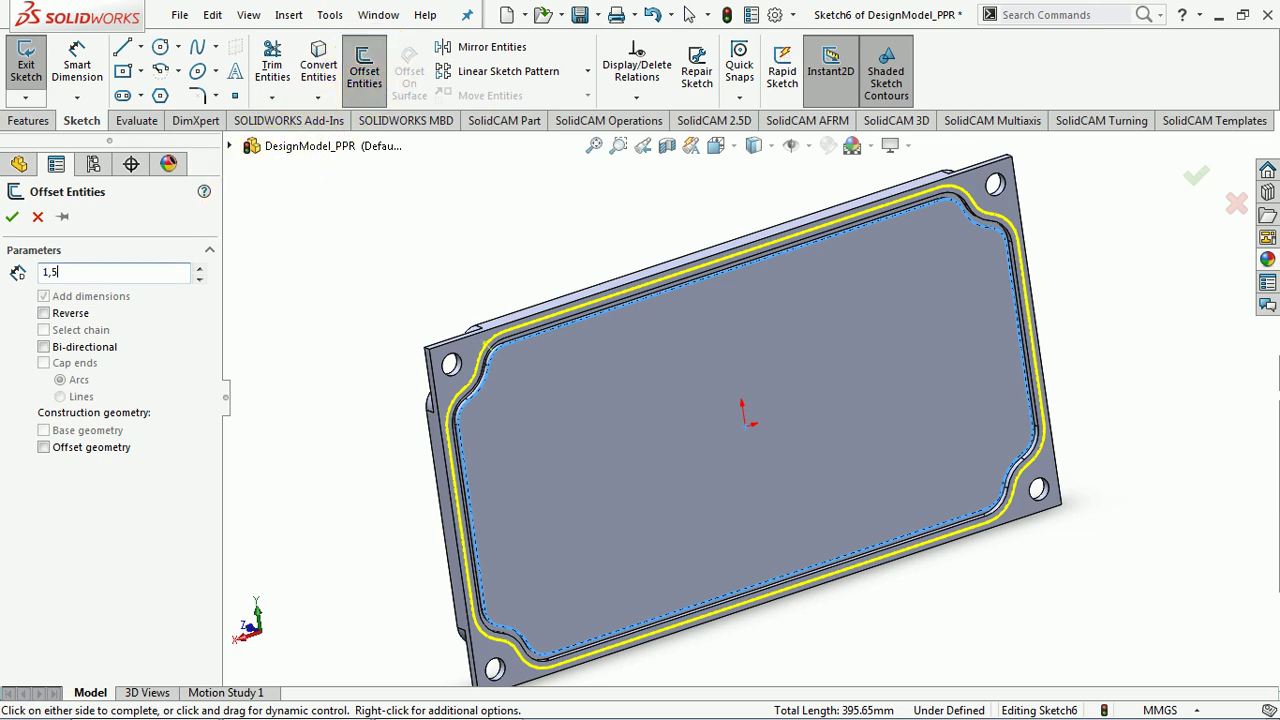
pyautogui.press('Return')
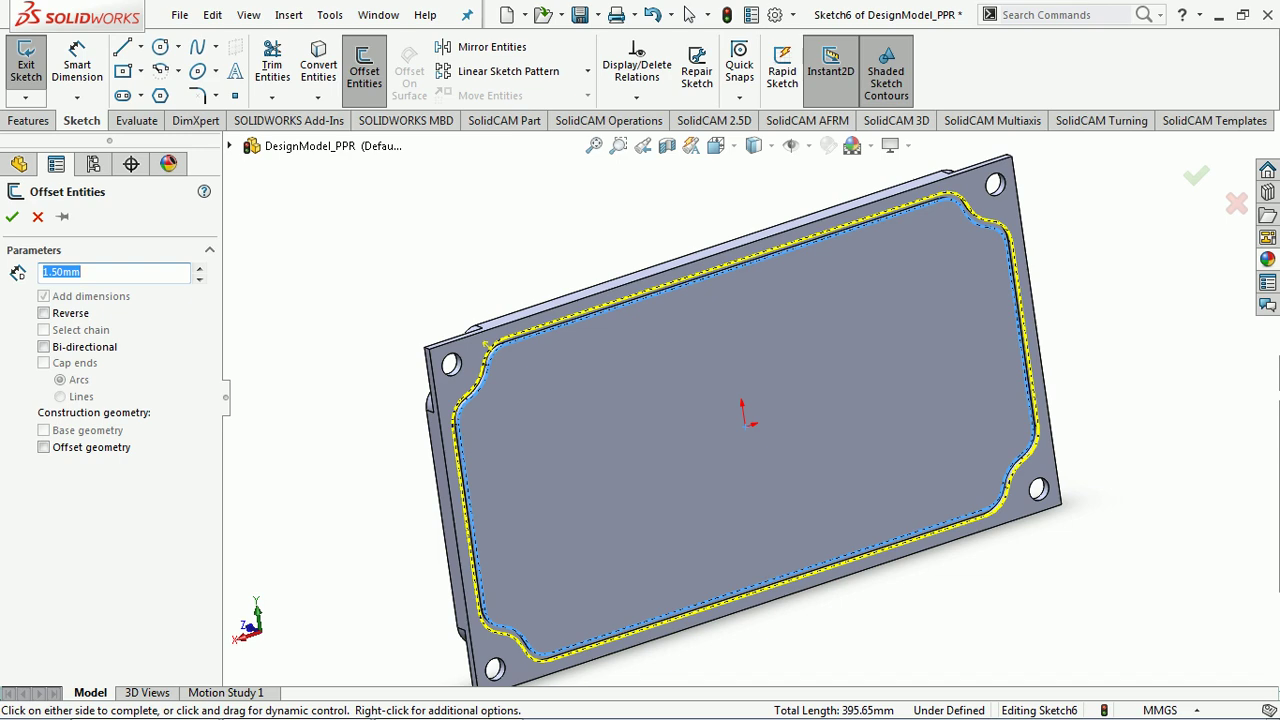
pyautogui.click(44, 313)
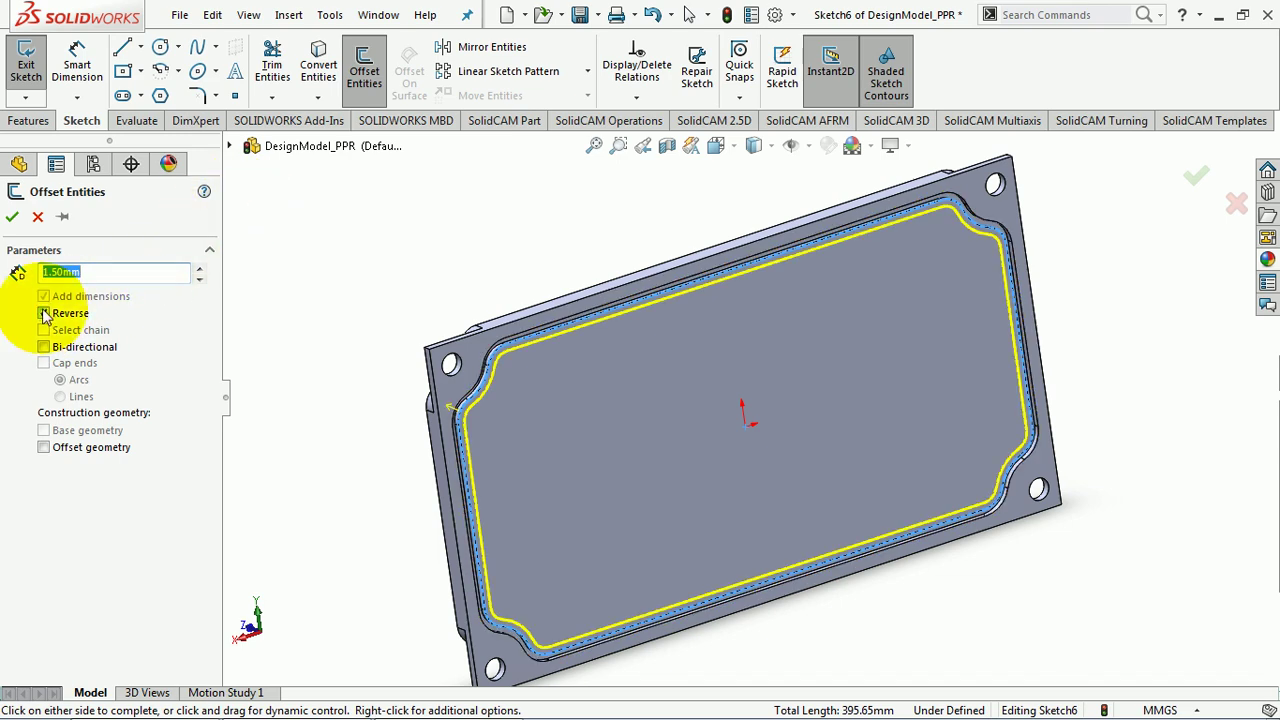
pyautogui.click(12, 217)
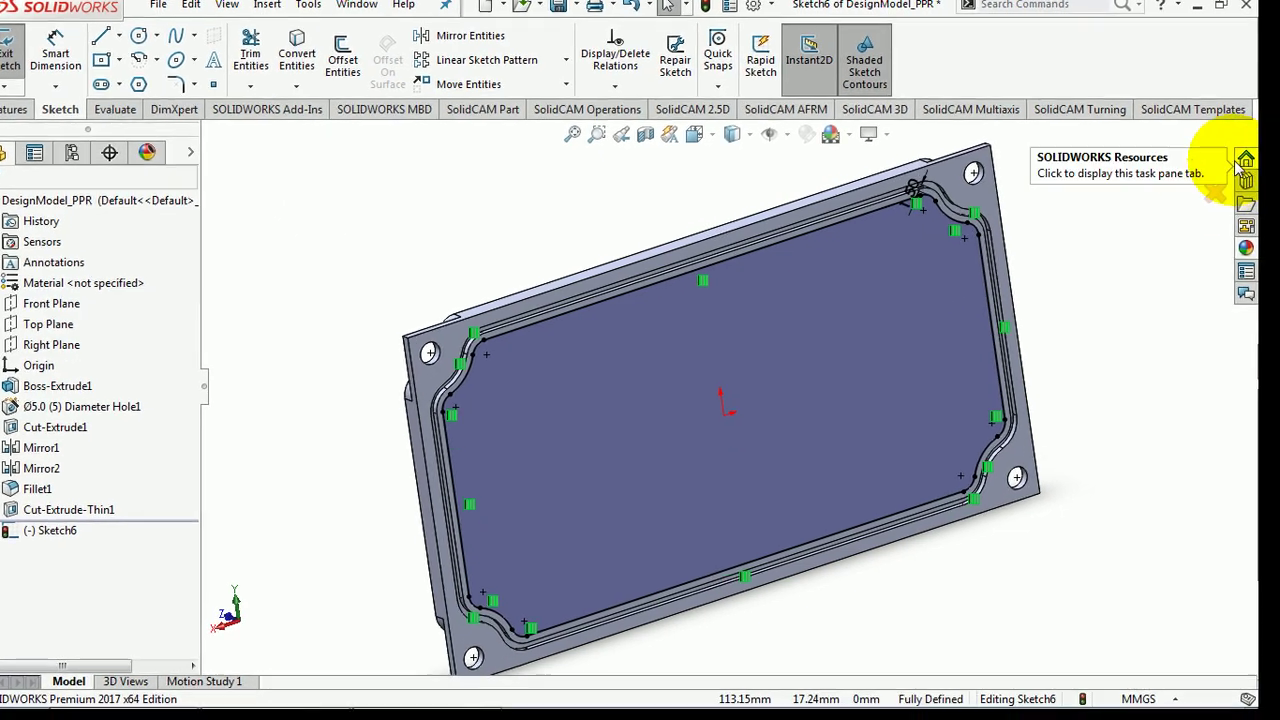
pyautogui.click(1163, 166)
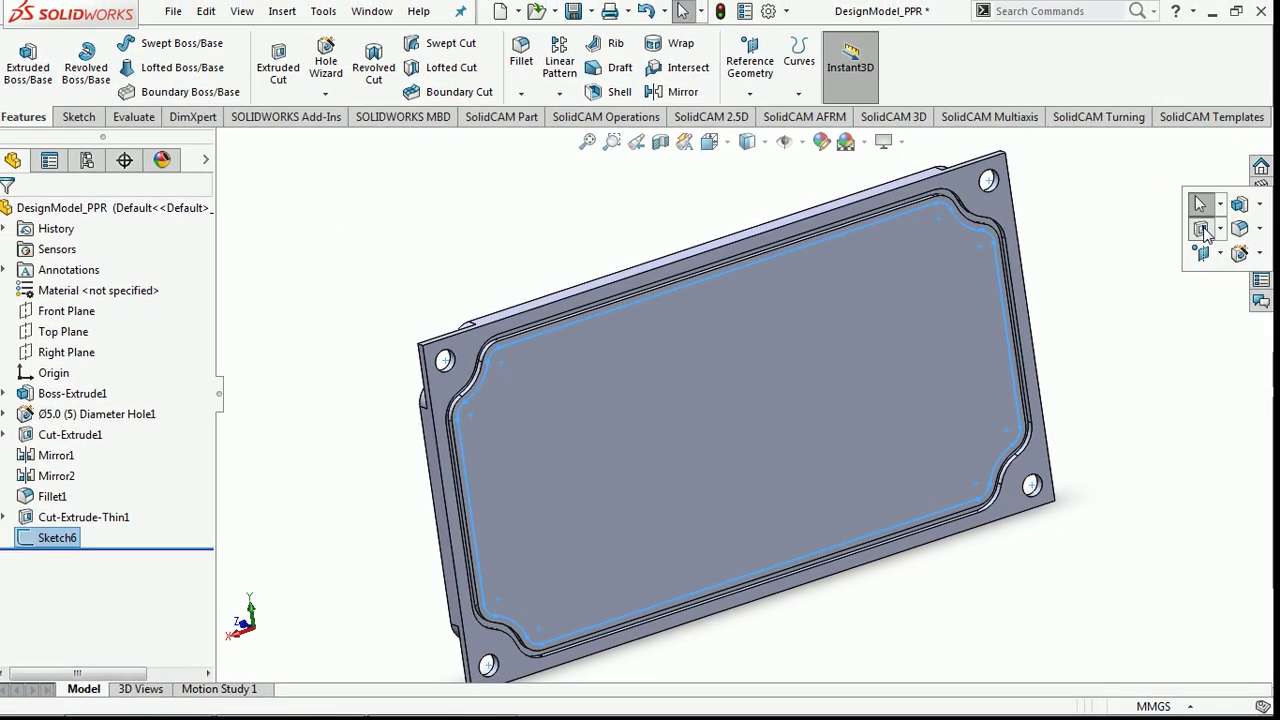
# Step: Extrude-cut Sketch6 as a 2.00 mm blind pocket, creating Cut-Extrude2
pyautogui.click(1167, 211)
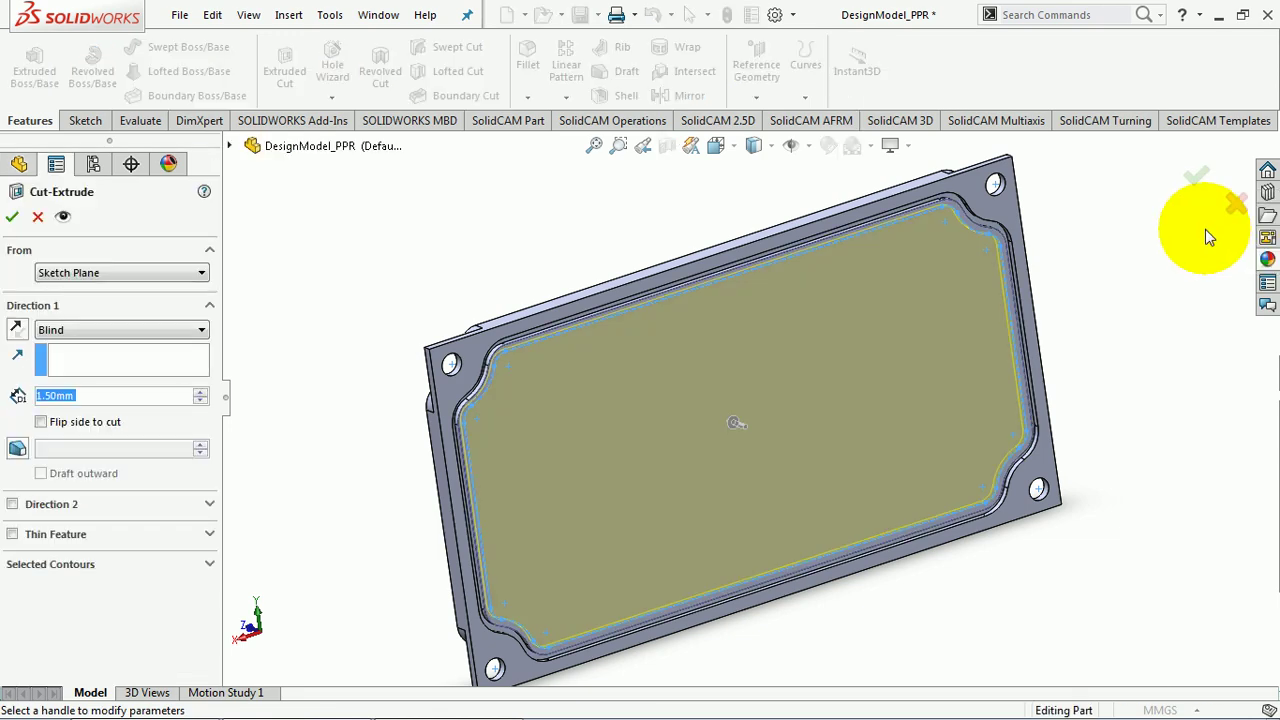
pyautogui.click(126, 396)
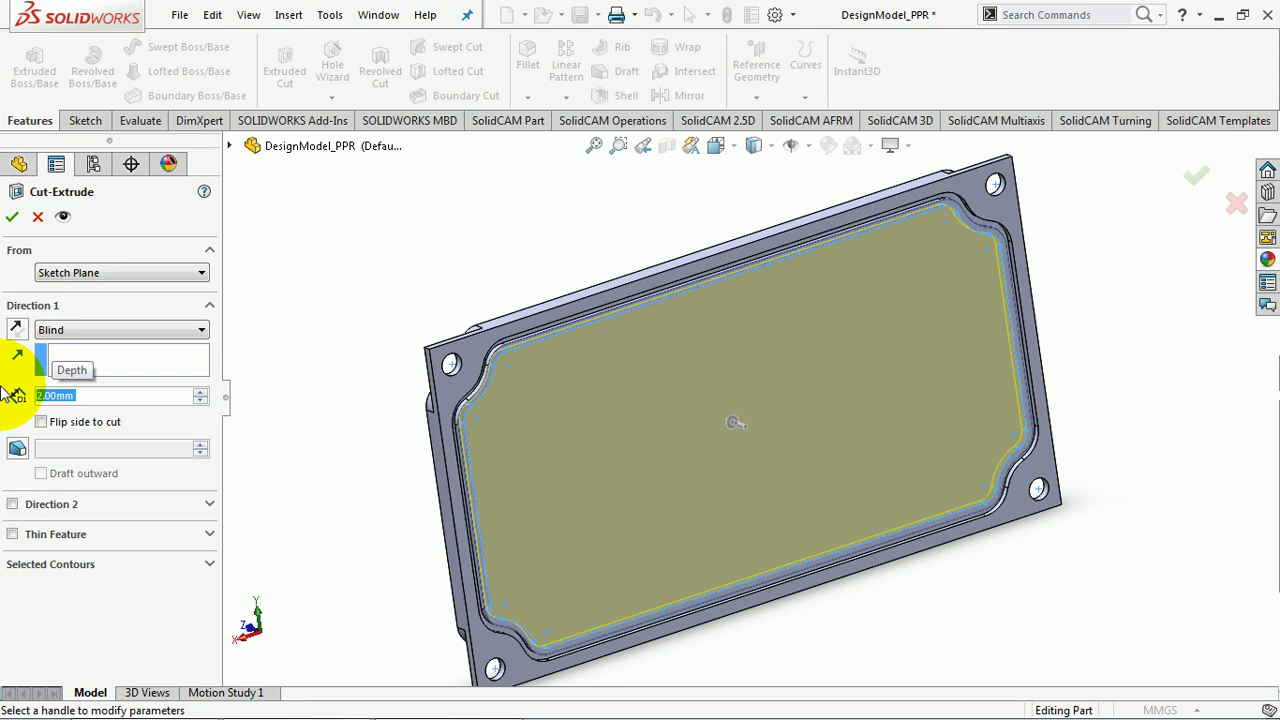
pyautogui.click(13, 220)
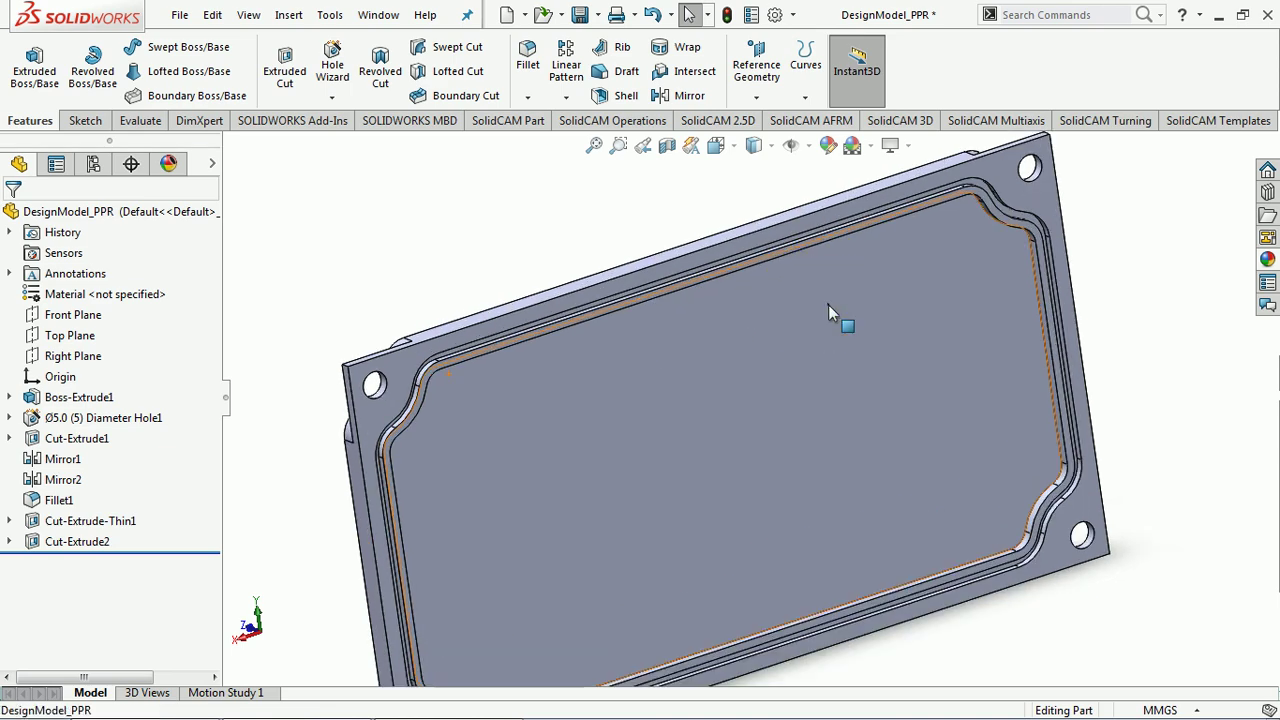
# Step: Orbit the plate around to its back side and select the flat back face
pyautogui.click(828, 304)
pyautogui.moveTo(840, 277); pyautogui.dragTo(814, 186, button='middle')
pyautogui.scroll(3, 808, 172)
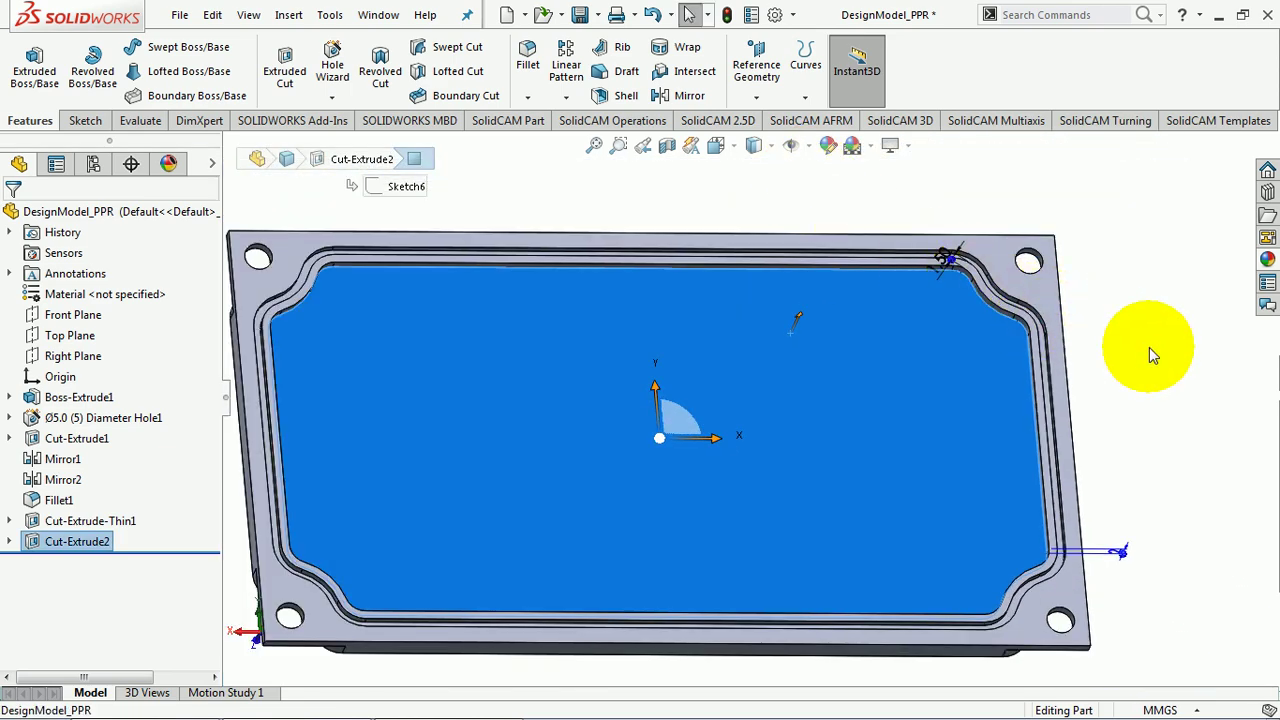
pyautogui.click(1149, 347)
pyautogui.moveTo(937, 353)
pyautogui.mouseDown(button='middle')
pyautogui.moveTo(808, 315)
pyautogui.moveTo(927, 350)
pyautogui.moveTo(983, 343)
pyautogui.moveTo(934, 351)
pyautogui.moveTo(937, 397)
pyautogui.moveTo(966, 406)
pyautogui.moveTo(923, 417)
pyautogui.moveTo(871, 386)
pyautogui.moveTo(883, 349)
pyautogui.moveTo(903, 329)
pyautogui.moveTo(989, 317)
pyautogui.mouseUp(button='middle')
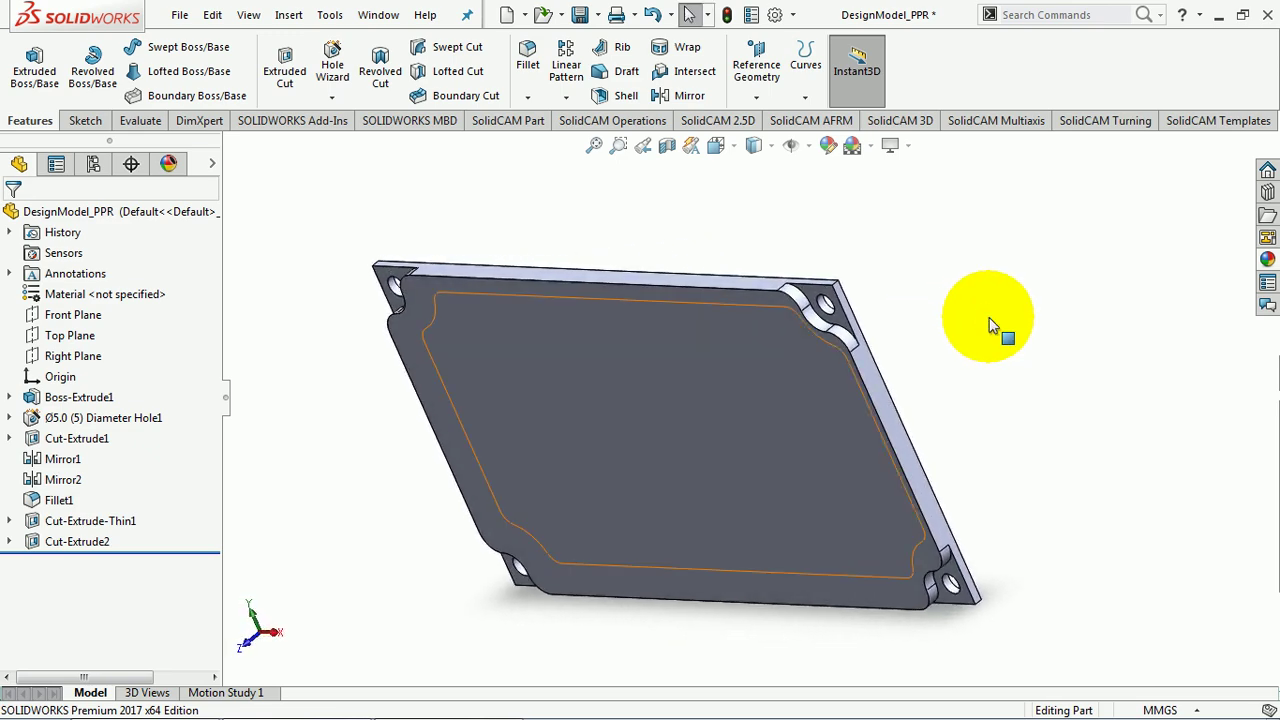
pyautogui.click(724, 423)
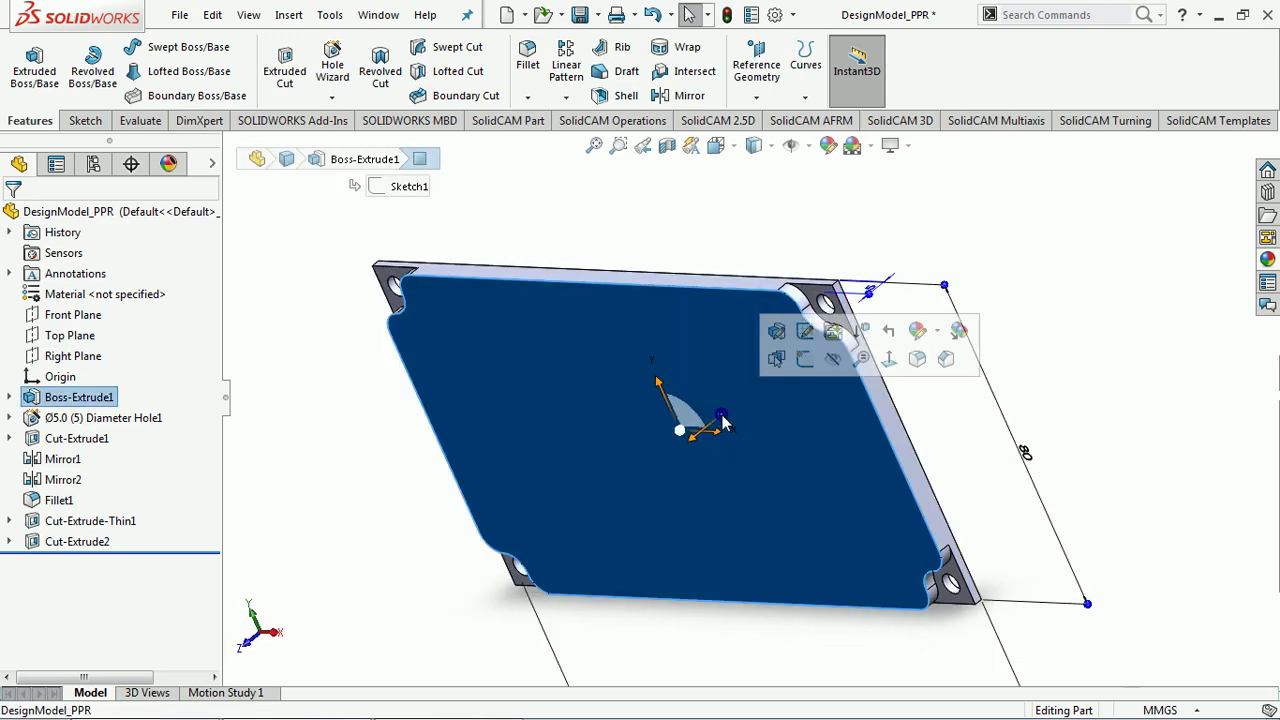
# Step: Start Sketch7 on the back face and select the plate's full tangent outer edge chain
pyautogui.click(810, 366)
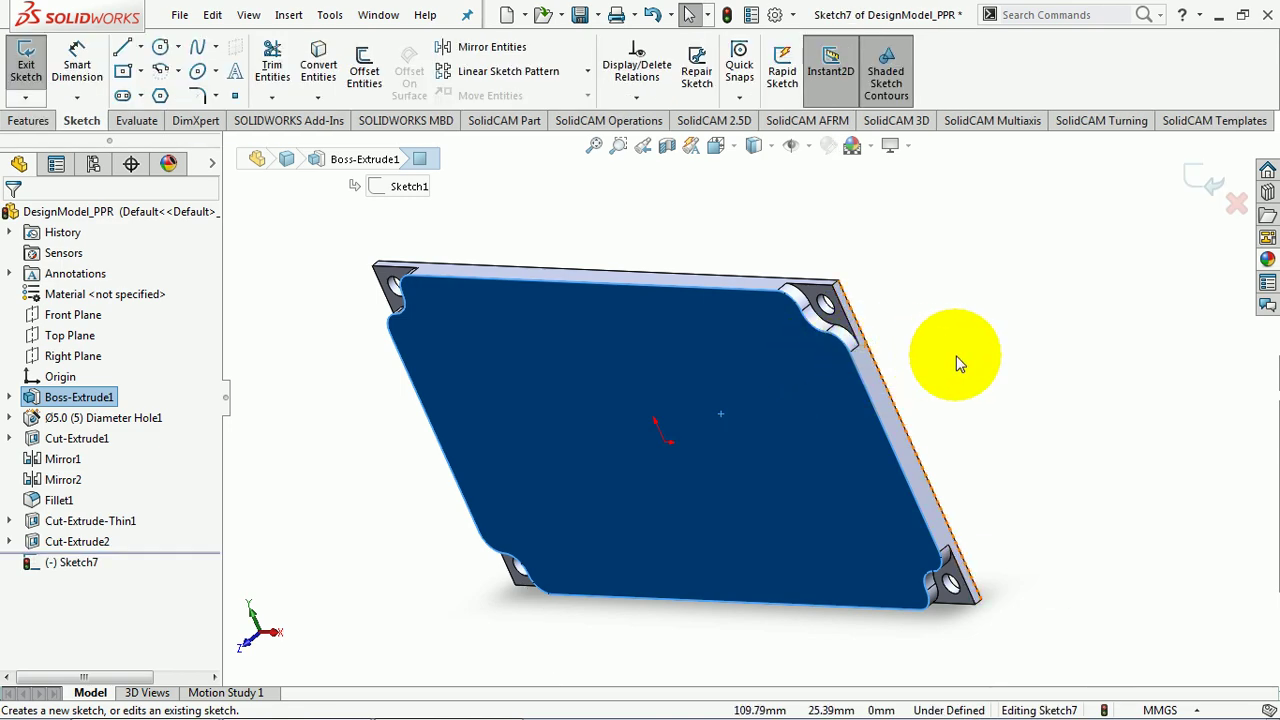
pyautogui.moveTo(957, 362)
pyautogui.mouseDown(button='middle')
pyautogui.moveTo(843, 443)
pyautogui.moveTo(858, 449)
pyautogui.moveTo(857, 397)
pyautogui.moveTo(843, 407)
pyautogui.mouseUp(button='middle')
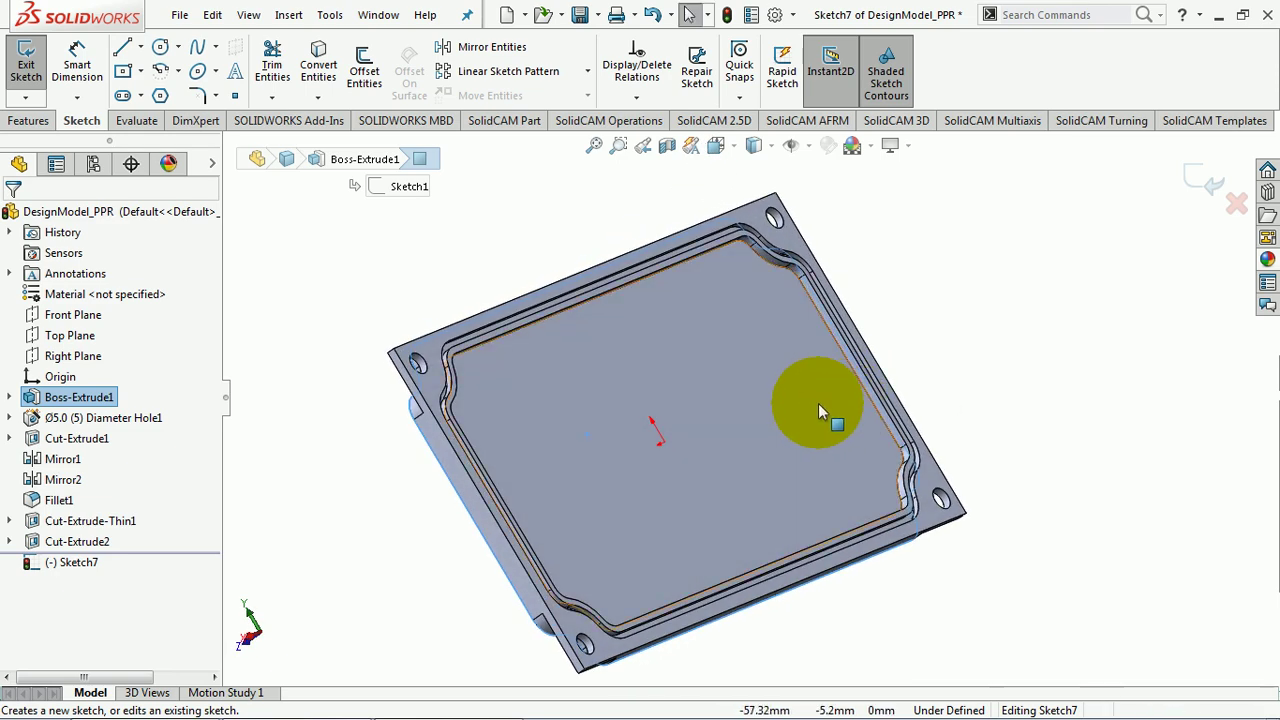
pyautogui.moveTo(578, 345)
pyautogui.mouseDown(button='middle')
pyautogui.moveTo(406, 299)
pyautogui.moveTo(530, 270)
pyautogui.moveTo(457, 294)
pyautogui.mouseUp(button='middle')
pyautogui.click(920, 305)
pyautogui.scroll(-5, 771, 331)
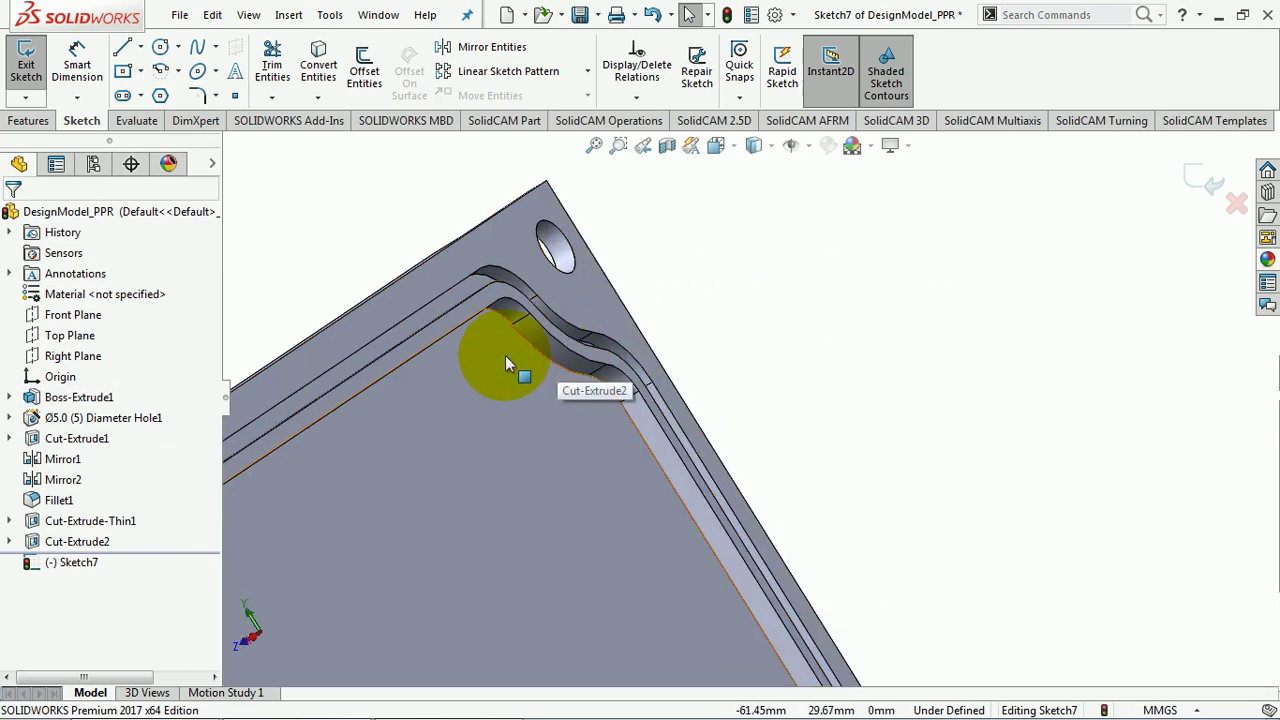
pyautogui.rightClick(473, 316)
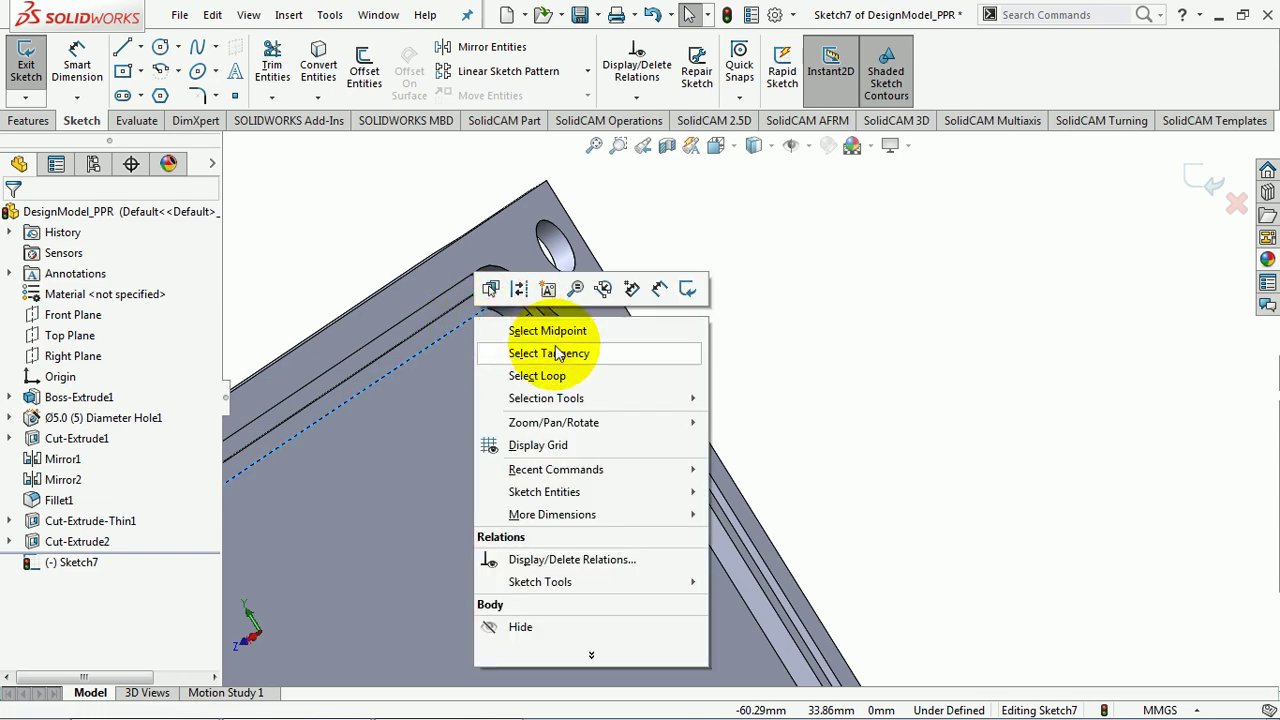
pyautogui.click(557, 350)
pyautogui.moveTo(786, 331); pyautogui.dragTo(900, 318, button='middle')
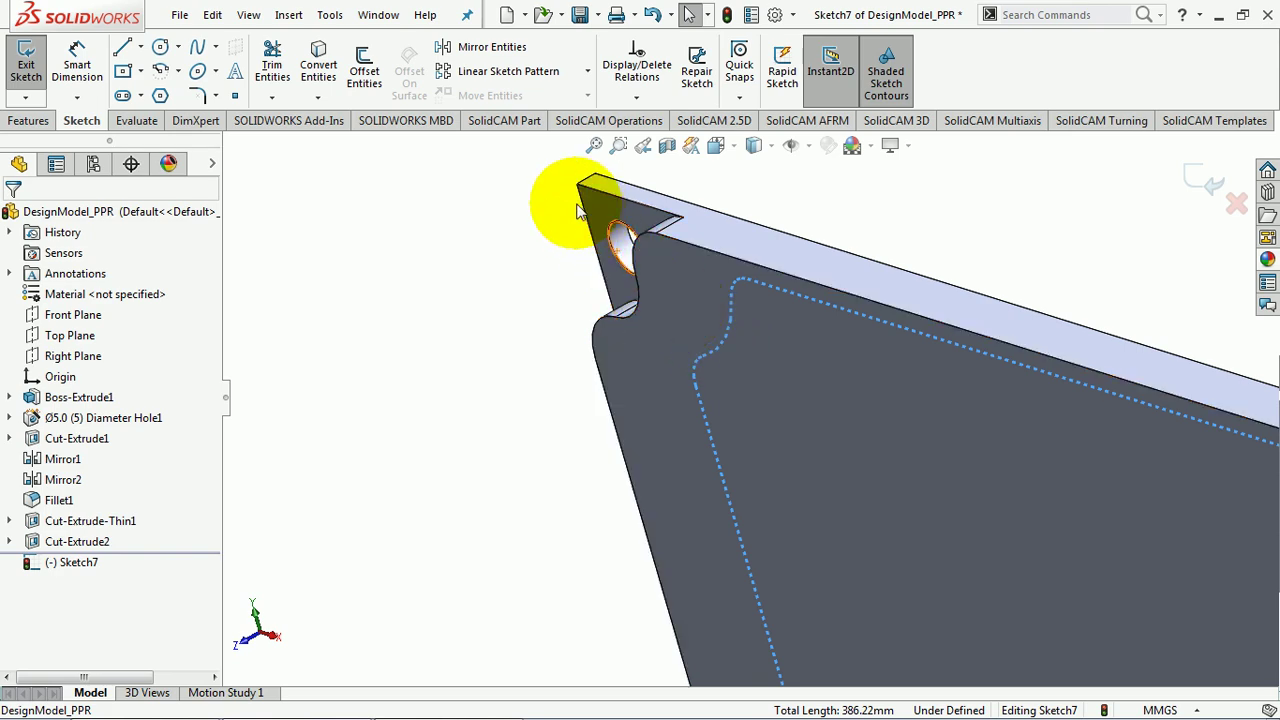
# Step: Offset the outer edge chain 2.00 mm inward with Reverse checked, then exit Sketch7
pyautogui.click(365, 72)
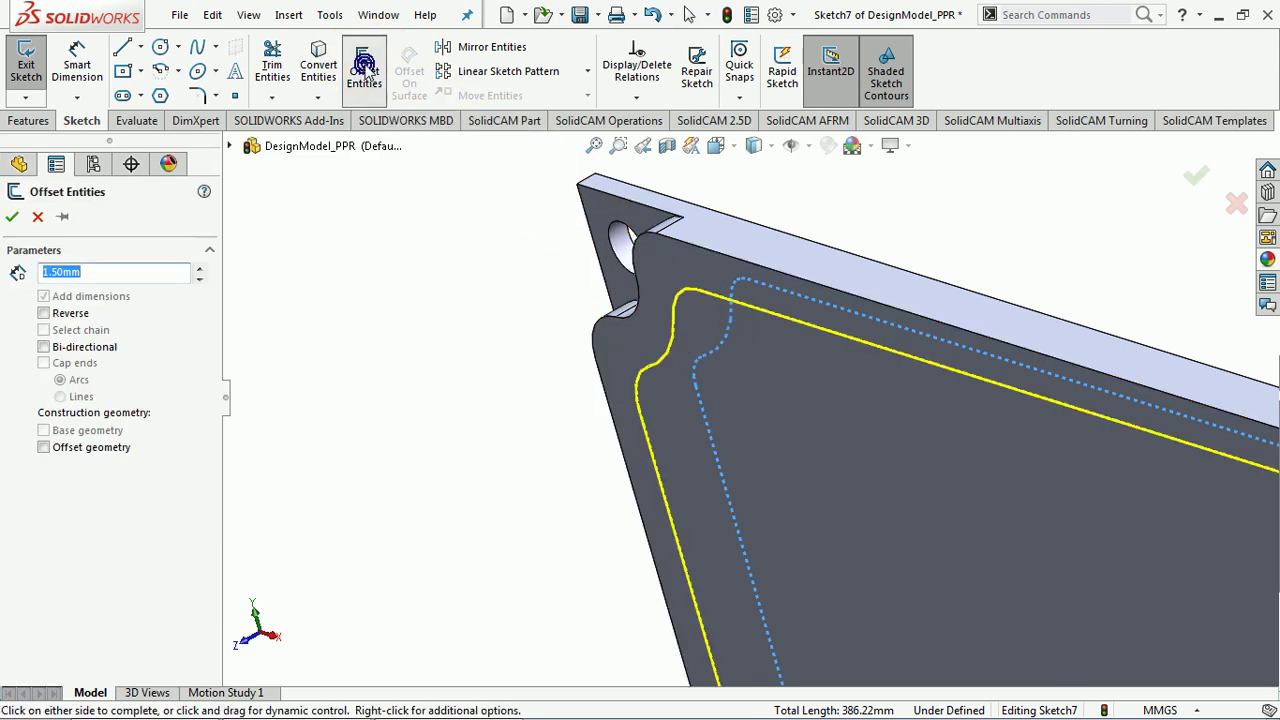
pyautogui.moveTo(837, 397)
pyautogui.mouseDown(button='middle')
pyautogui.moveTo(931, 265)
pyautogui.moveTo(900, 320)
pyautogui.moveTo(914, 329)
pyautogui.moveTo(923, 263)
pyautogui.moveTo(882, 278)
pyautogui.moveTo(898, 282)
pyautogui.mouseUp(button='middle')
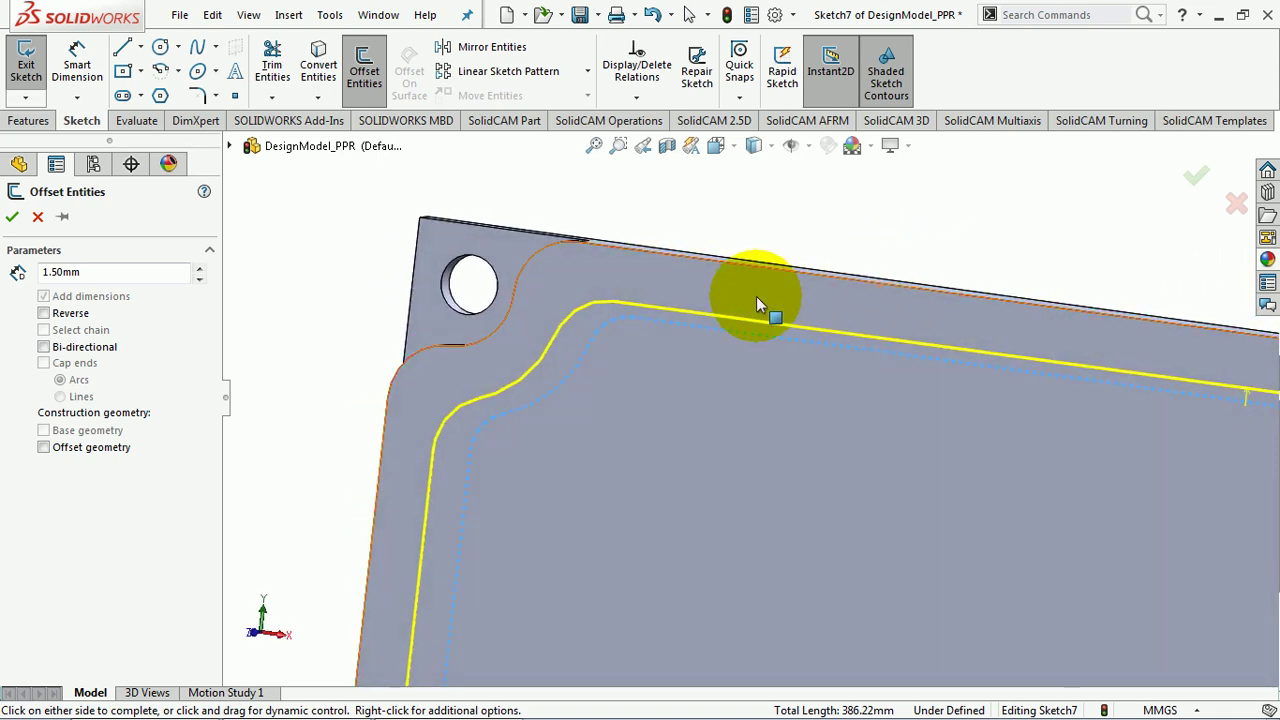
pyautogui.click(44, 313)
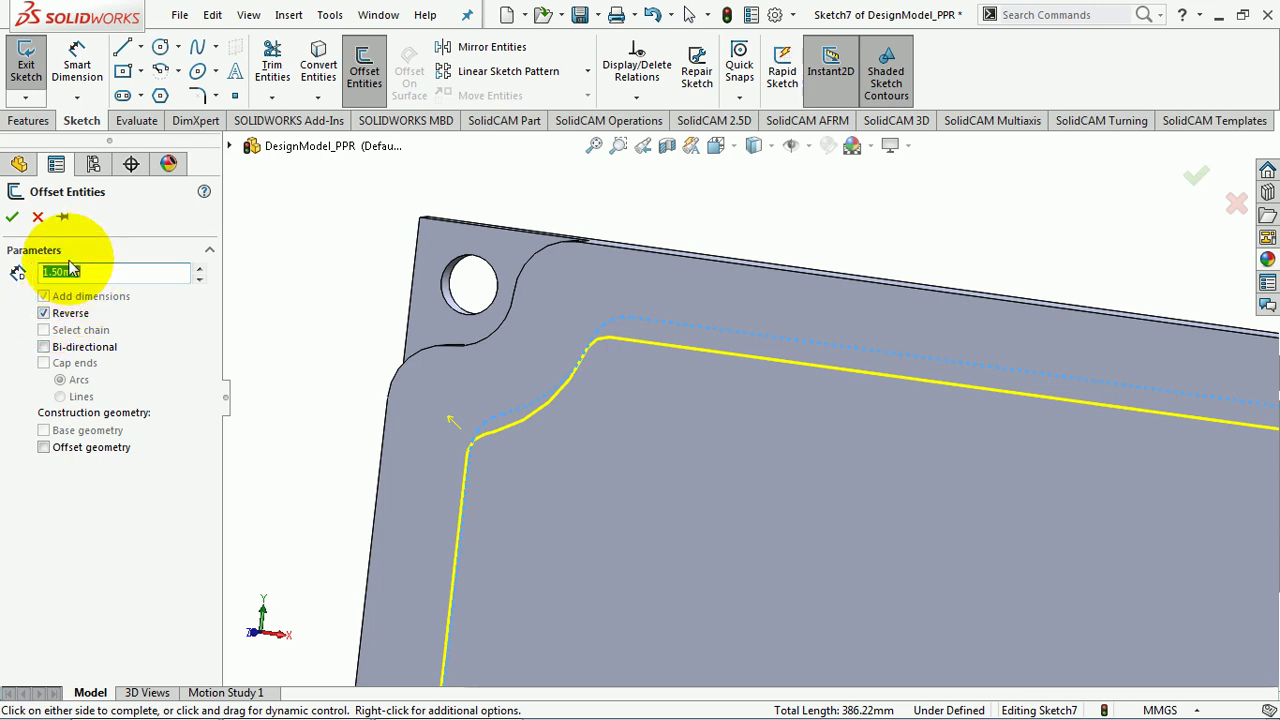
pyautogui.write('2')
pyautogui.press('Return')
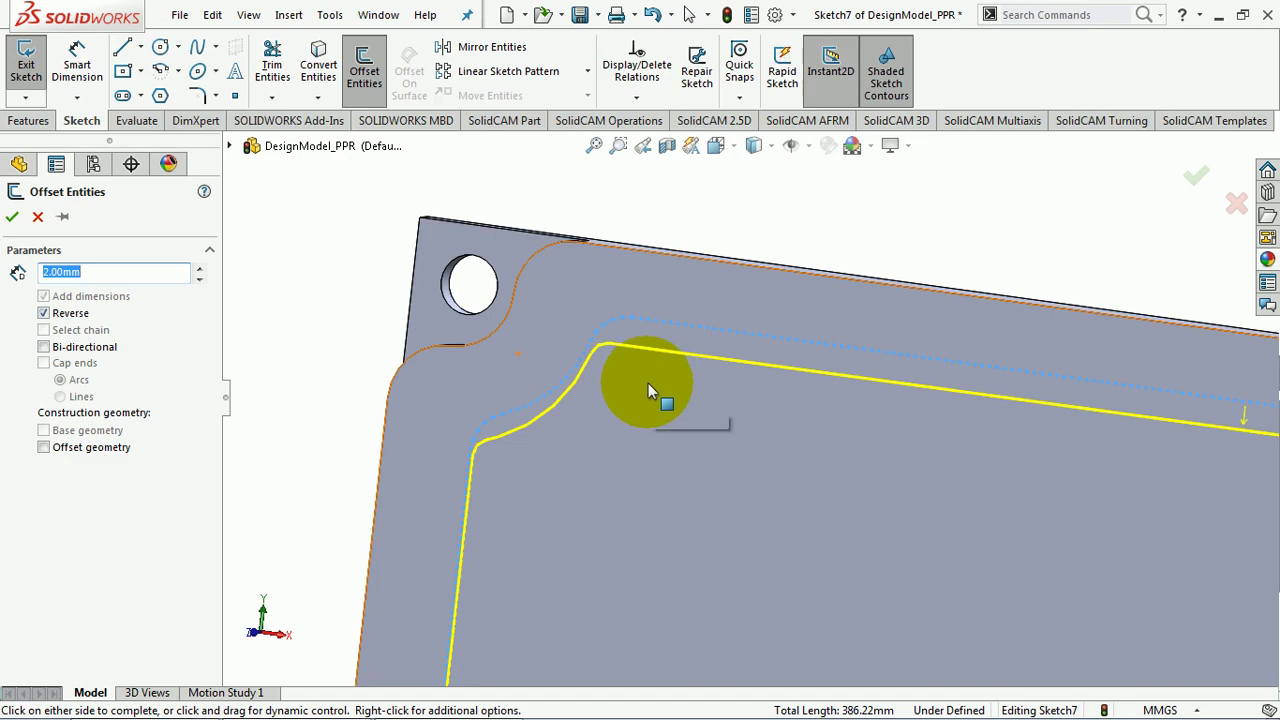
pyautogui.moveTo(648, 383)
pyautogui.mouseDown(button='middle')
pyautogui.moveTo(731, 323)
pyautogui.moveTo(686, 366)
pyautogui.moveTo(700, 399)
pyautogui.moveTo(714, 369)
pyautogui.moveTo(703, 346)
pyautogui.moveTo(466, 330)
pyautogui.moveTo(429, 306)
pyautogui.moveTo(414, 229)
pyautogui.moveTo(437, 294)
pyautogui.moveTo(420, 310)
pyautogui.moveTo(403, 294)
pyautogui.moveTo(417, 286)
pyautogui.moveTo(430, 300)
pyautogui.mouseUp(button='middle')
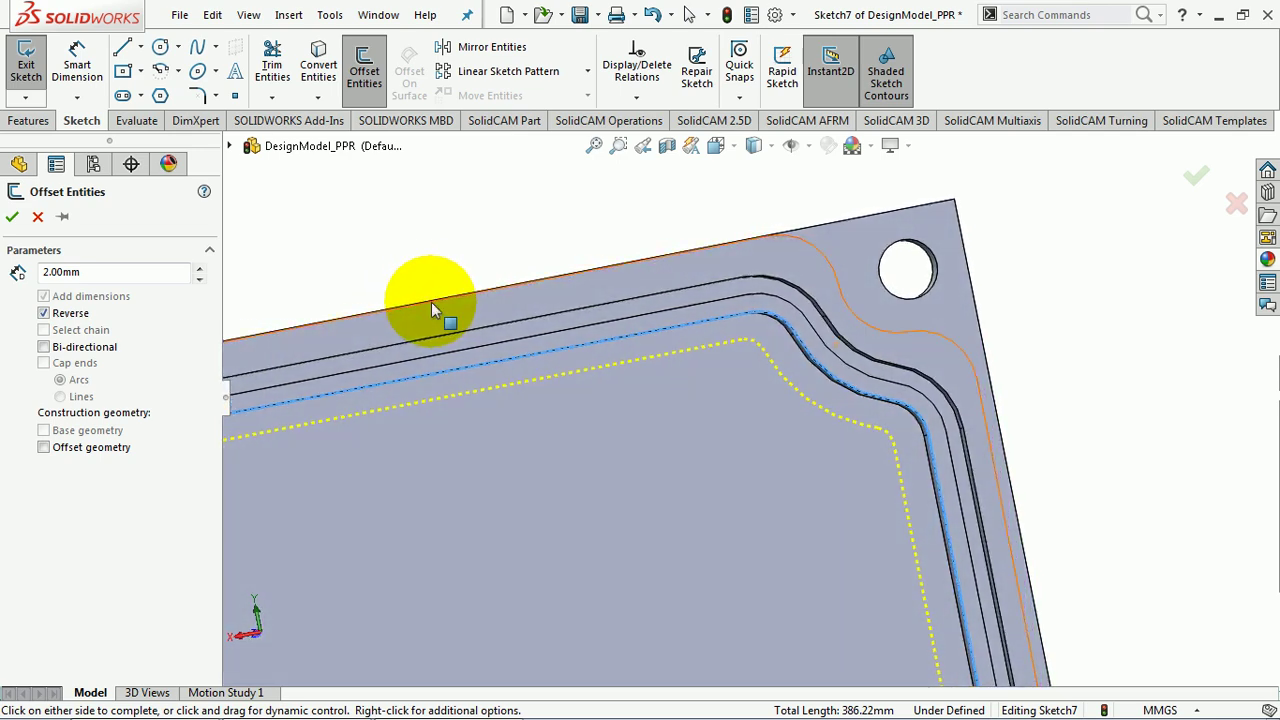
pyautogui.click(1195, 177)
pyautogui.moveTo(662, 267); pyautogui.dragTo(867, 267, button='middle')
pyautogui.press('s')
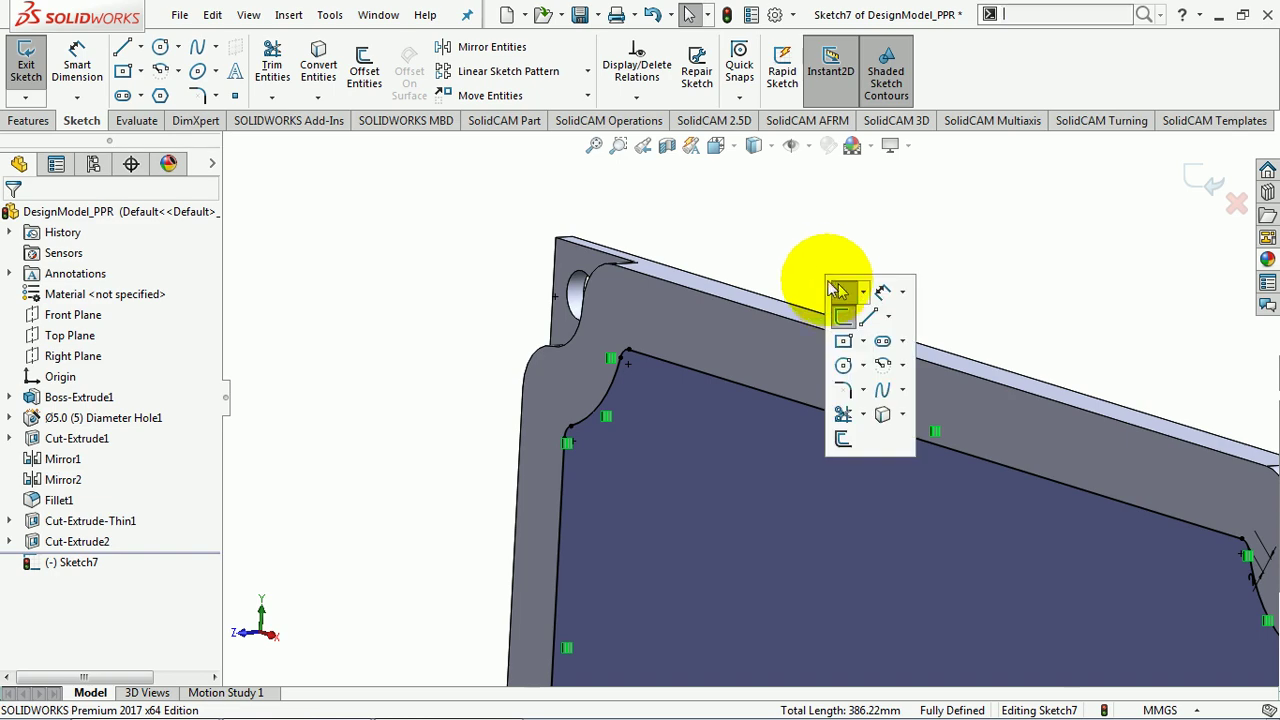
pyautogui.click(1207, 185)
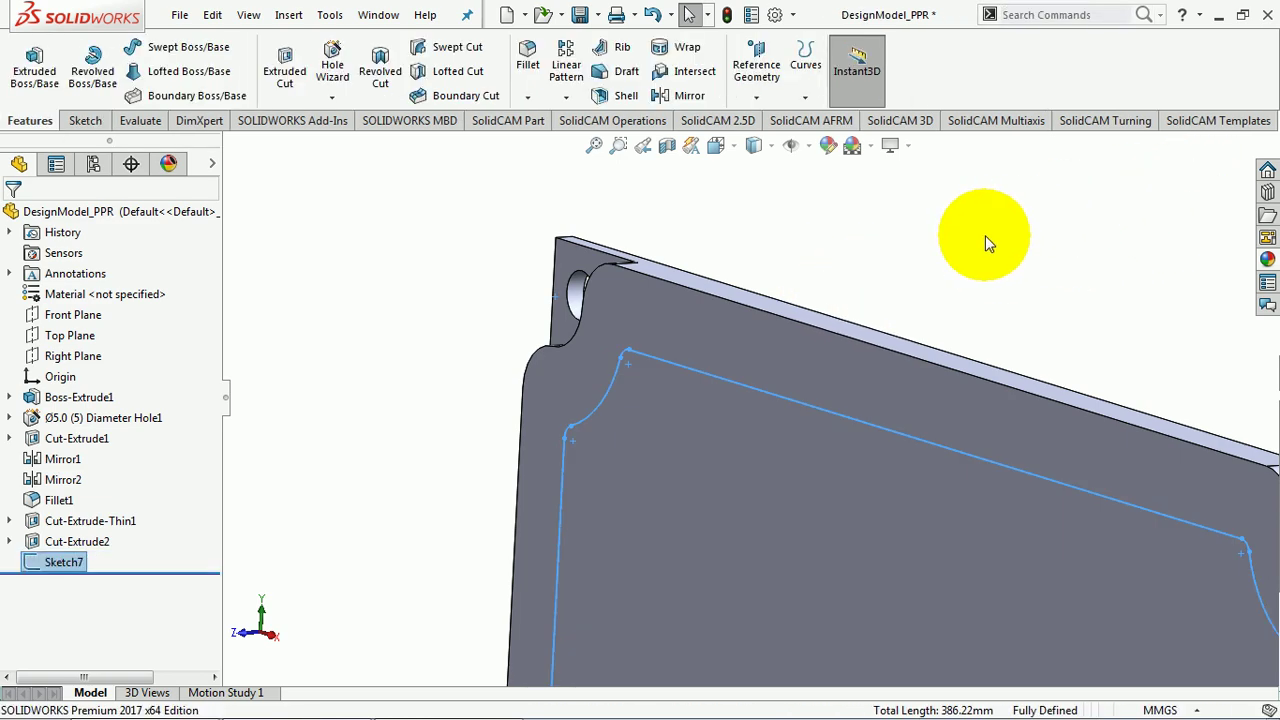
# Step: Extrude the Sketch7 outline as a 5.00 mm boss, creating Boss-Extrude2
pyautogui.press('s')
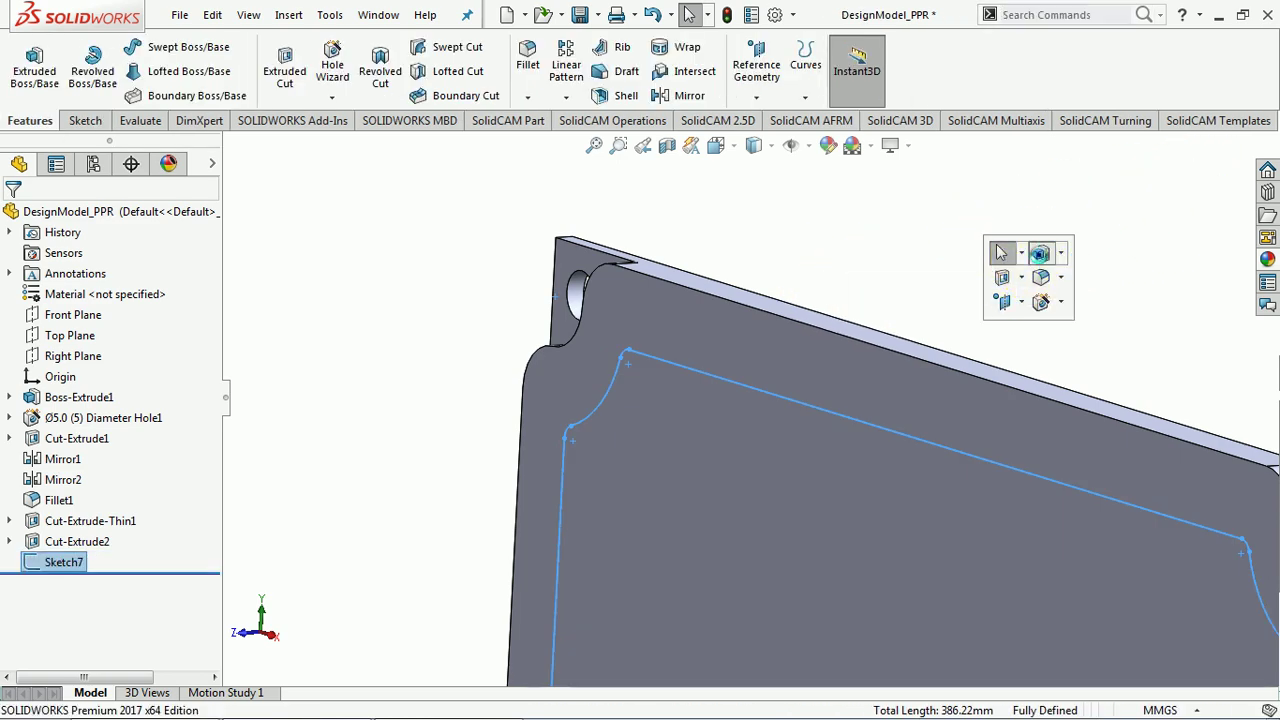
pyautogui.click(1040, 253)
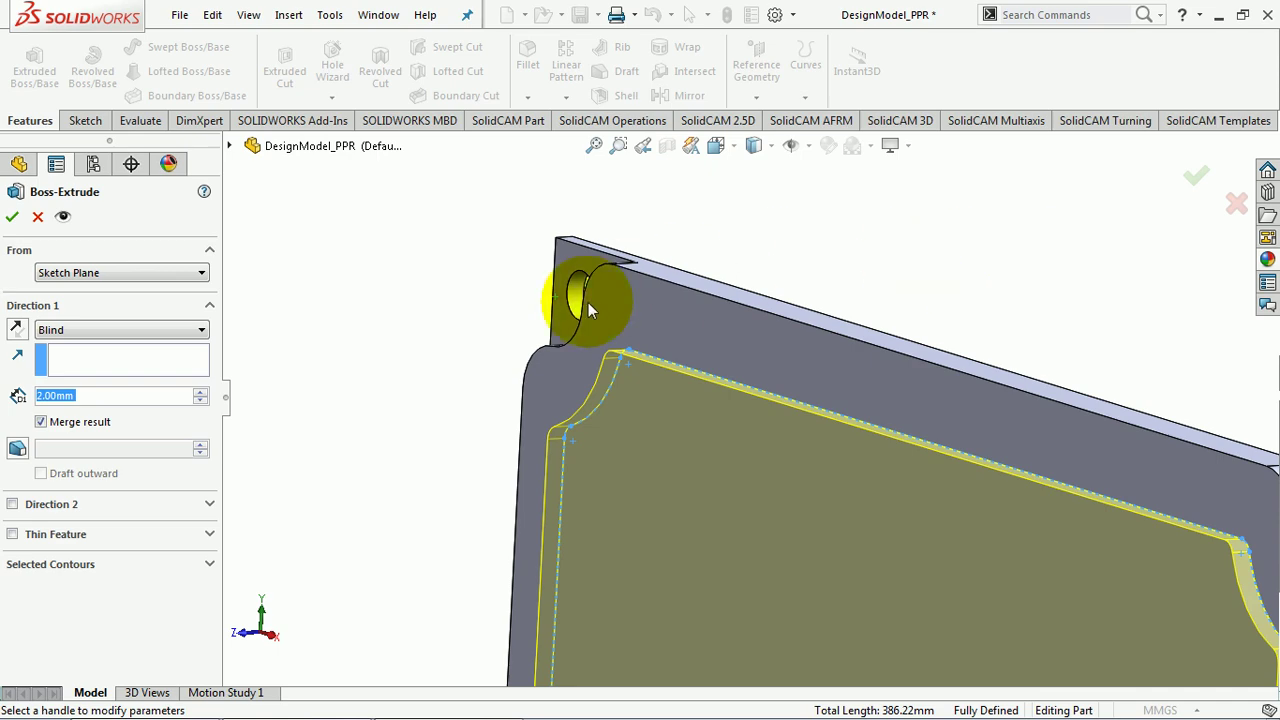
pyautogui.write('5')
pyautogui.press('Return')
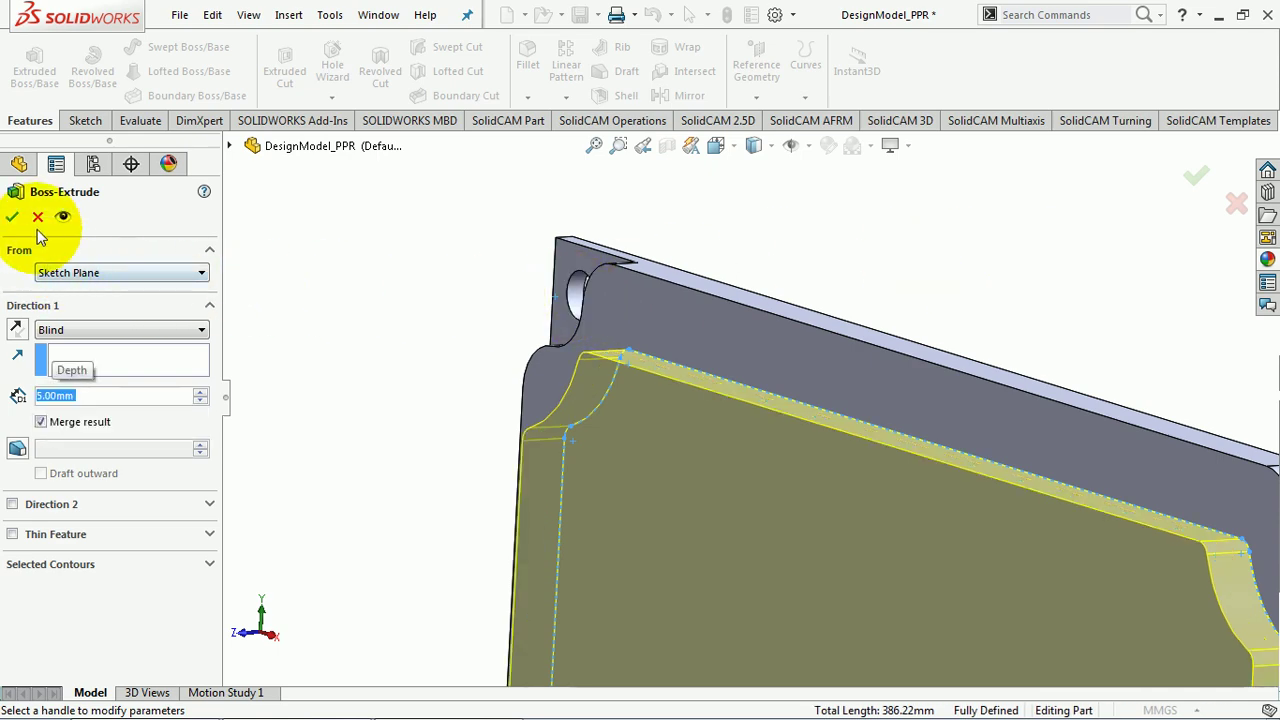
pyautogui.click(12, 216)
# Step: Orbit the part to face the front, fit it in view, and select the pocket floor face
pyautogui.scroll(3, 681, 434)
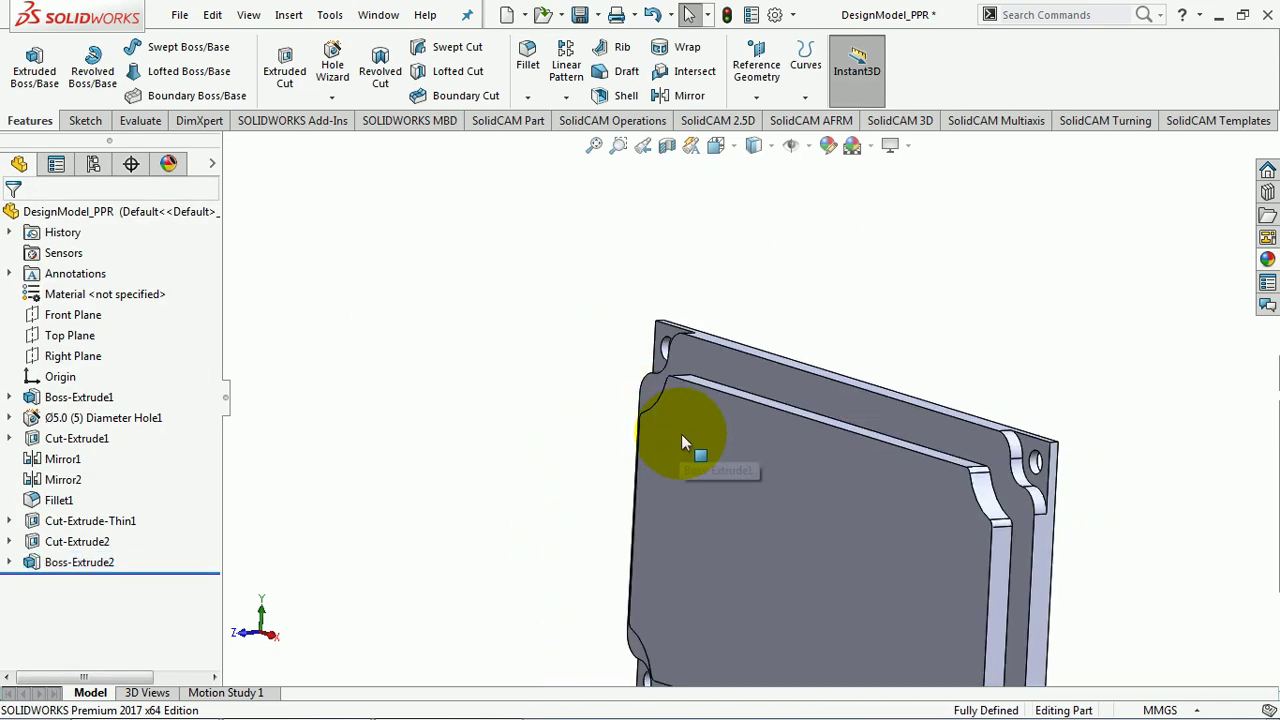
pyautogui.click(682, 435)
pyautogui.moveTo(743, 400)
pyautogui.mouseDown(button='middle')
pyautogui.moveTo(857, 323)
pyautogui.moveTo(771, 286)
pyautogui.moveTo(734, 314)
pyautogui.moveTo(743, 334)
pyautogui.moveTo(775, 345)
pyautogui.moveTo(757, 354)
pyautogui.moveTo(686, 357)
pyautogui.moveTo(583, 320)
pyautogui.moveTo(829, 382)
pyautogui.mouseUp(button='middle')
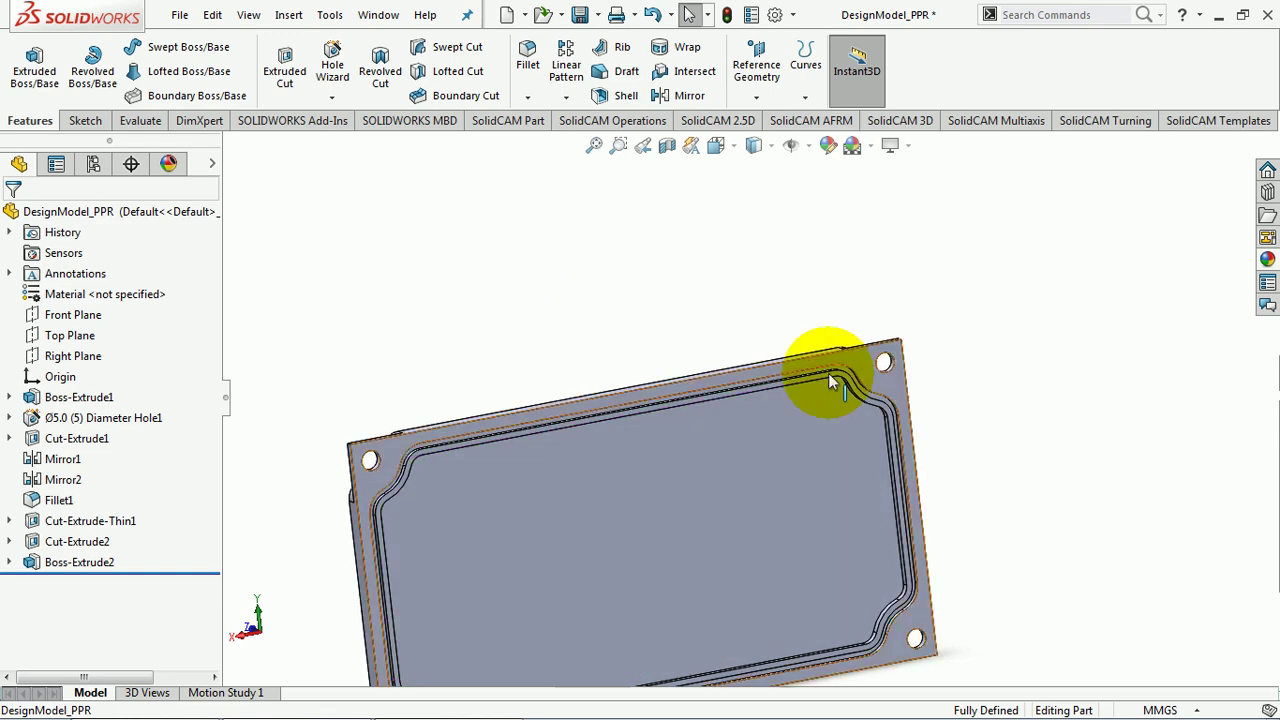
pyautogui.scroll(-3, 767, 575)
pyautogui.press('f')
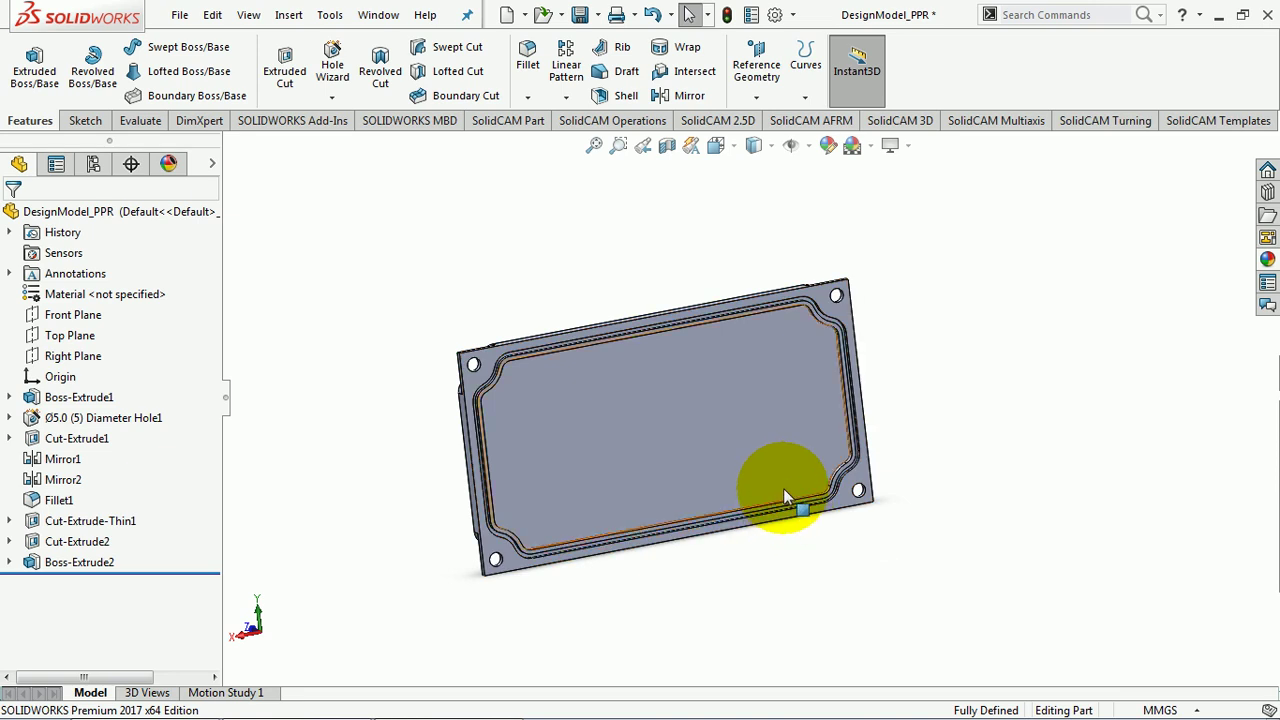
pyautogui.click(719, 441)
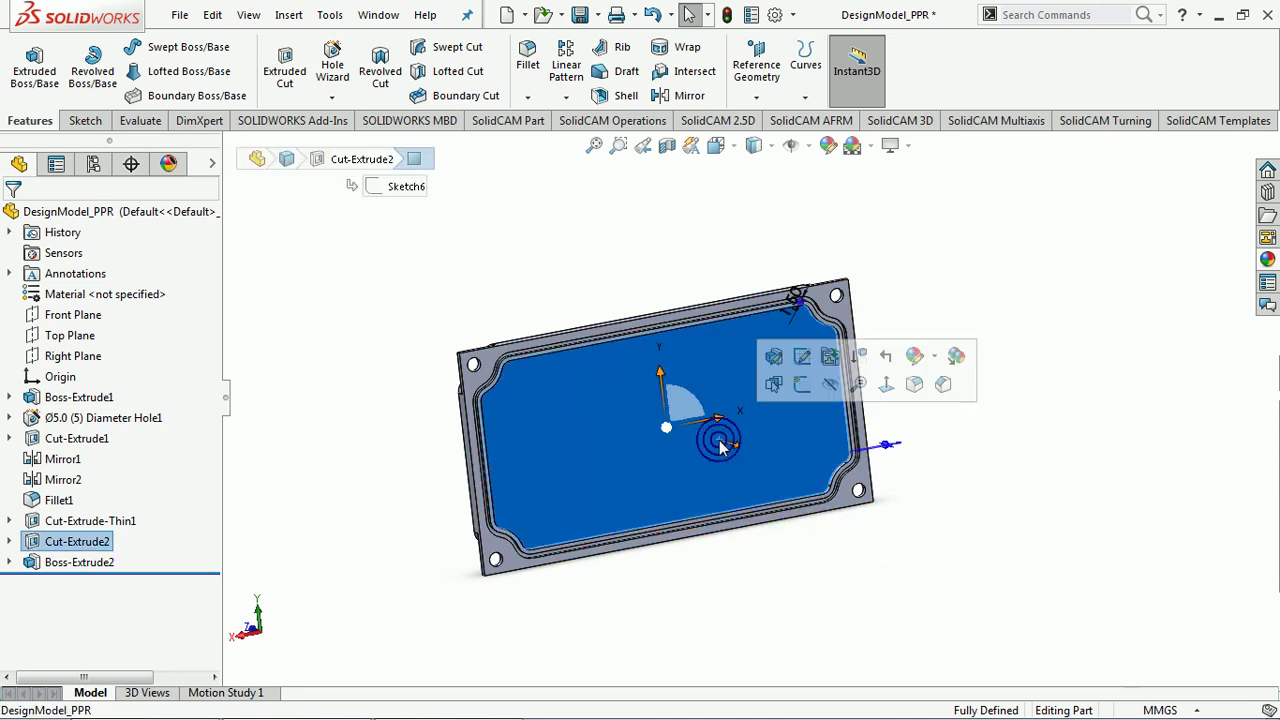
# Step: Sketch on the pocket face and convert its edges into the Sketch8 outline
pyautogui.click(800, 386)
pyautogui.click(786, 288)
pyautogui.scroll(-3, 793, 402)
pyautogui.scroll(-3, 793, 400)
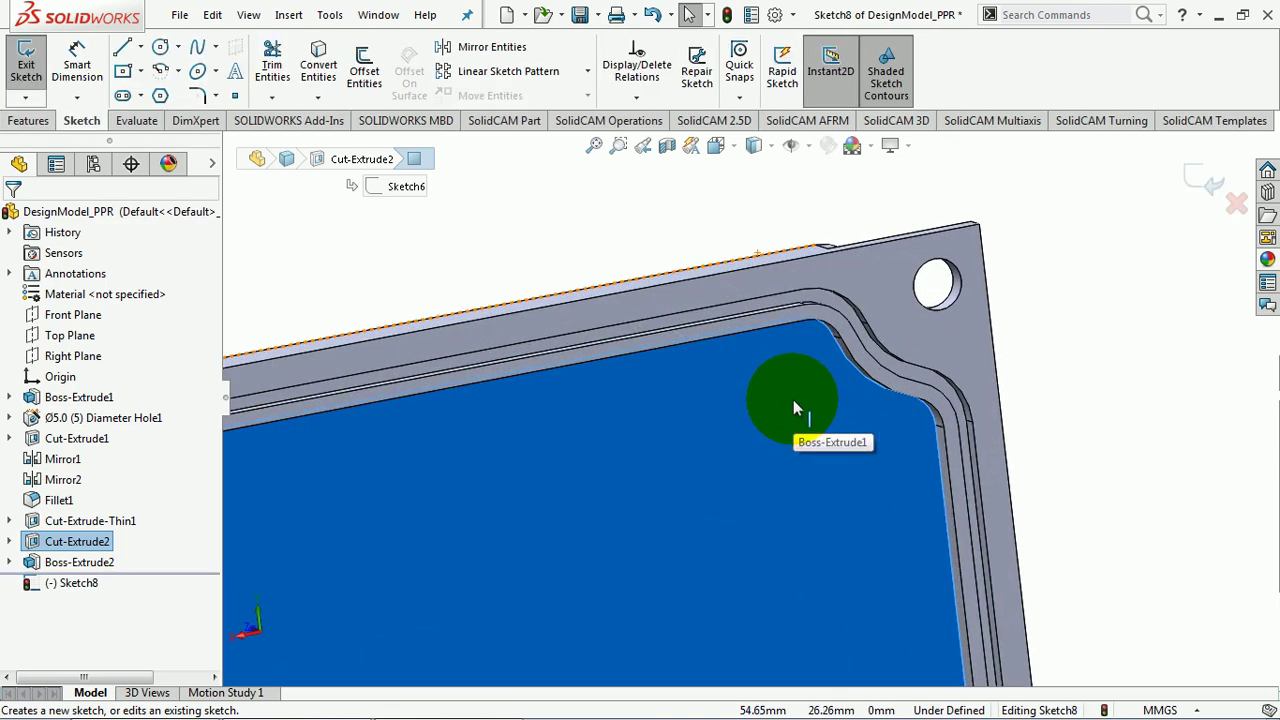
pyautogui.moveTo(793, 399); pyautogui.dragTo(820, 293, button='middle')
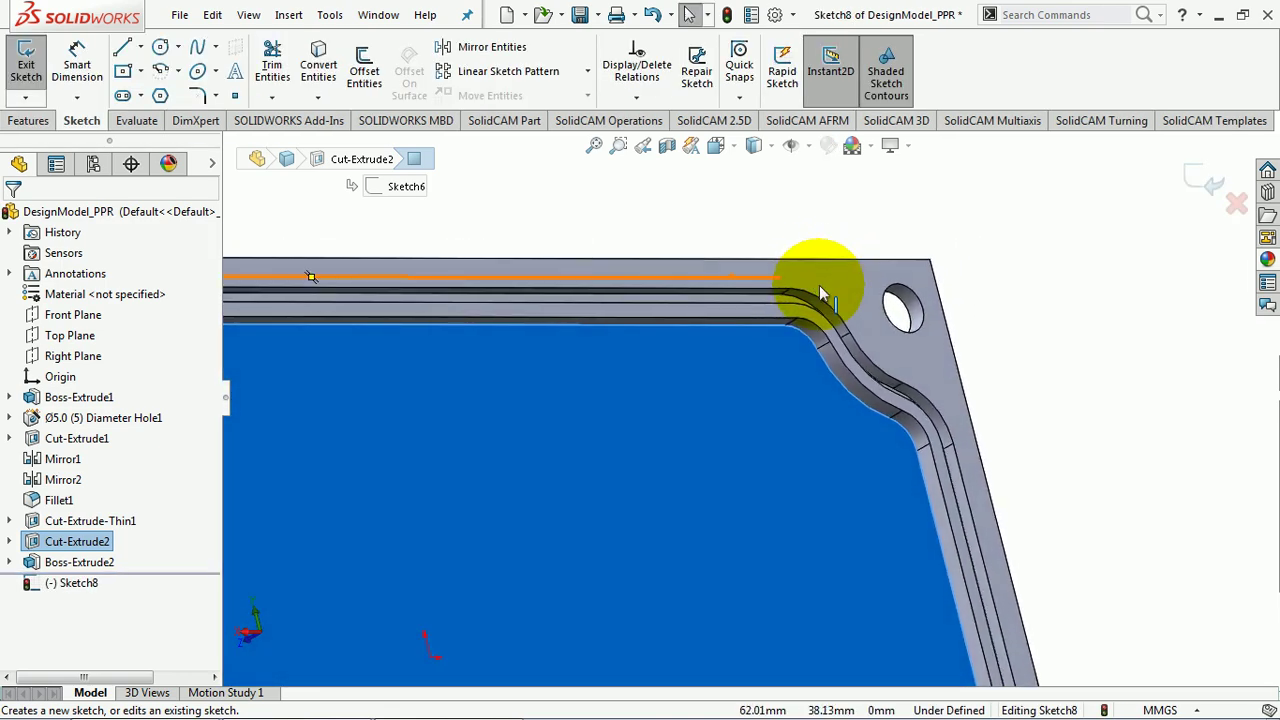
pyautogui.click(323, 72)
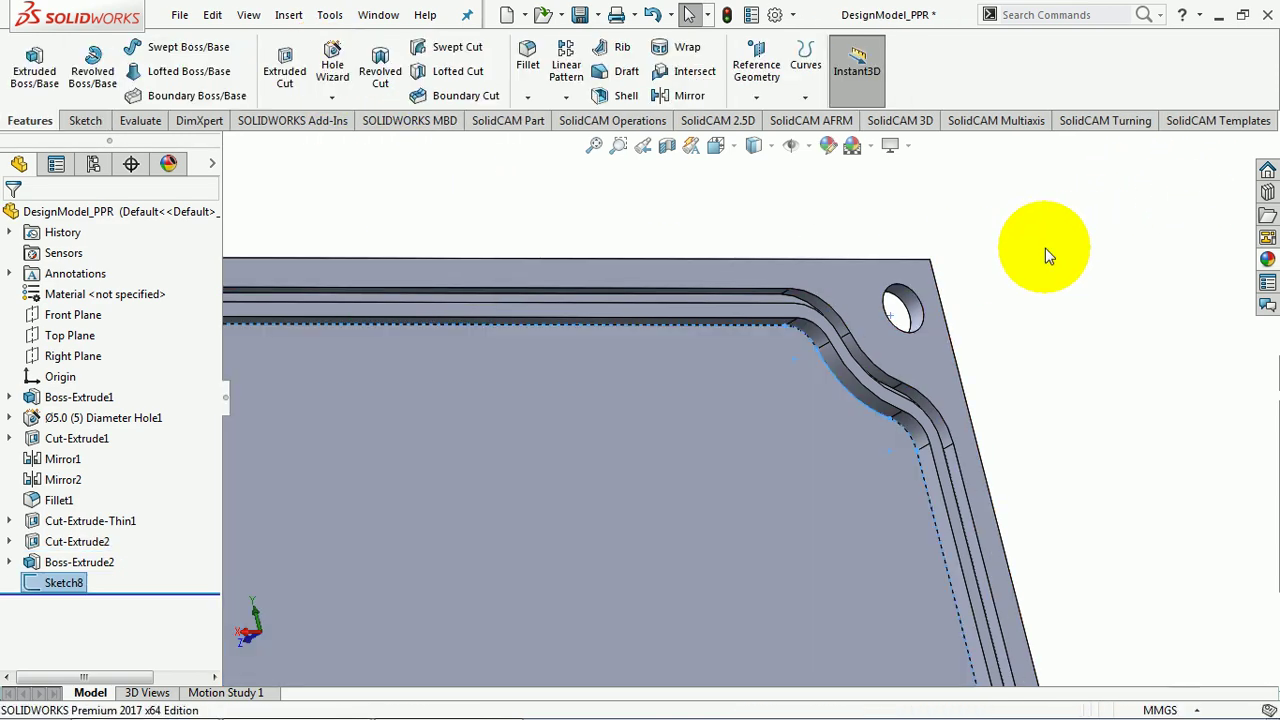
# Step: Close Sketch8 and begin an extrusion using its outline as the cut profile
pyautogui.rightClick(1045, 248)
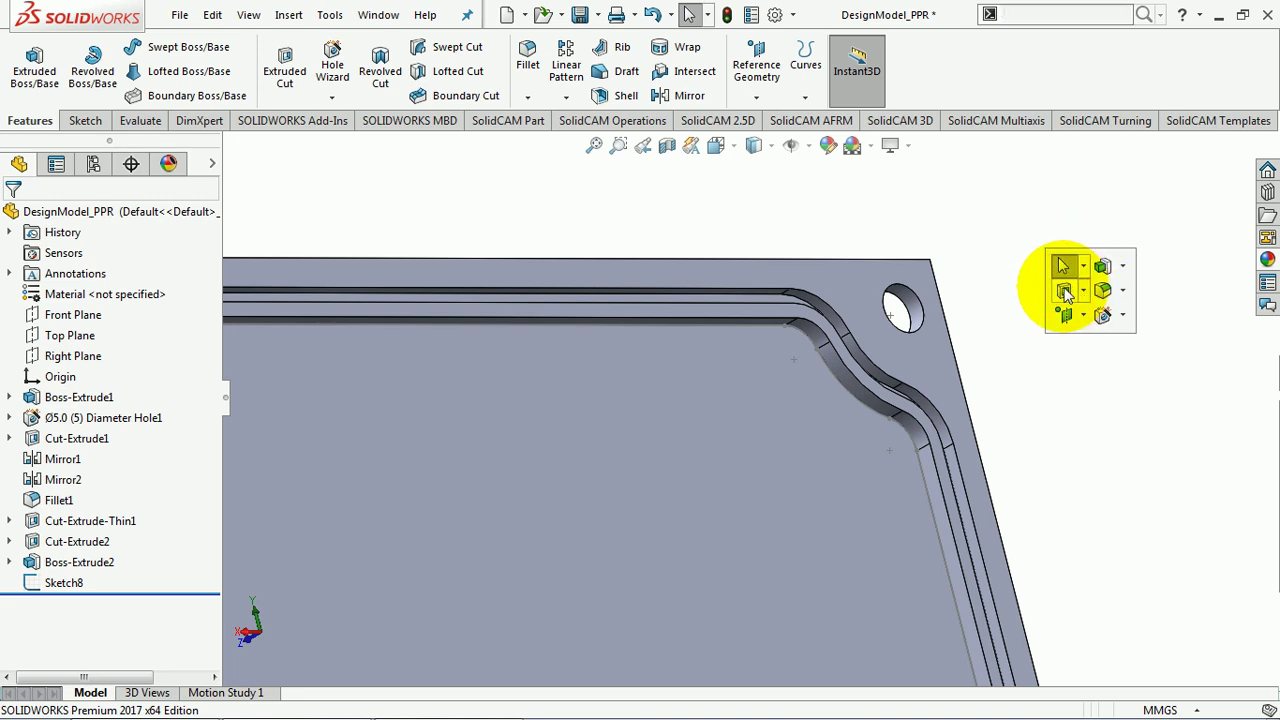
pyautogui.click(1063, 290)
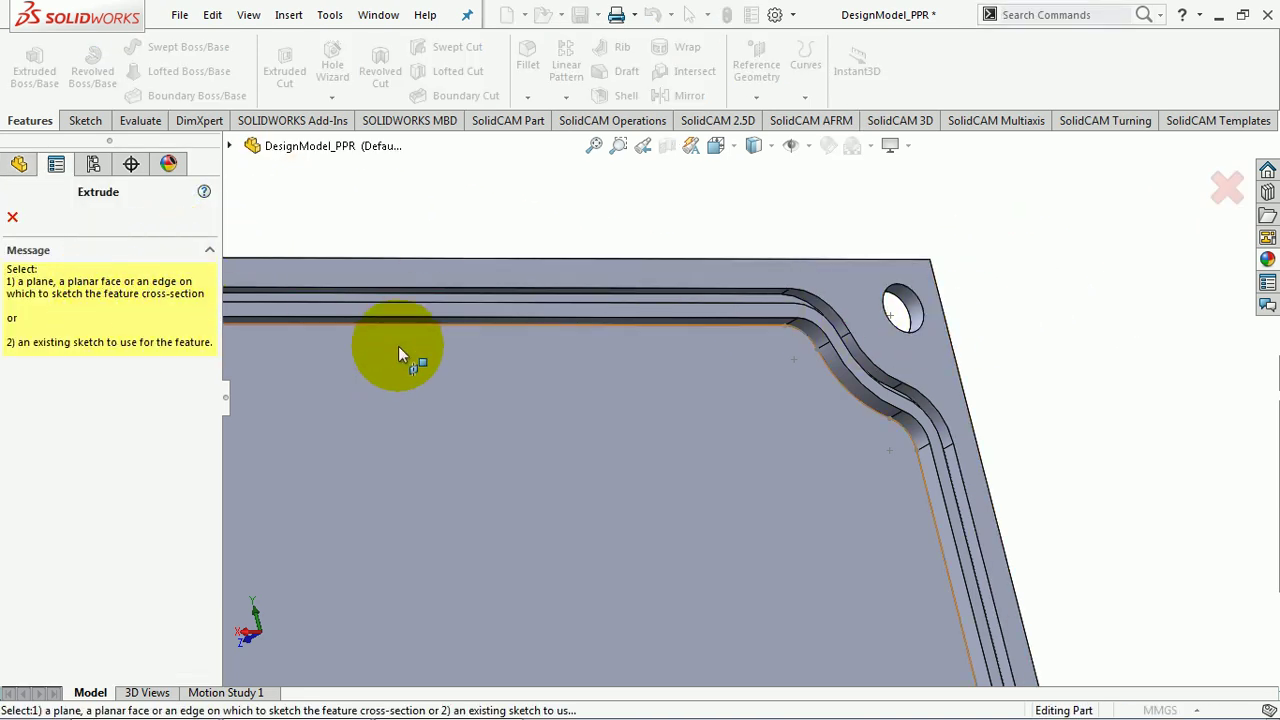
pyautogui.click(739, 331)
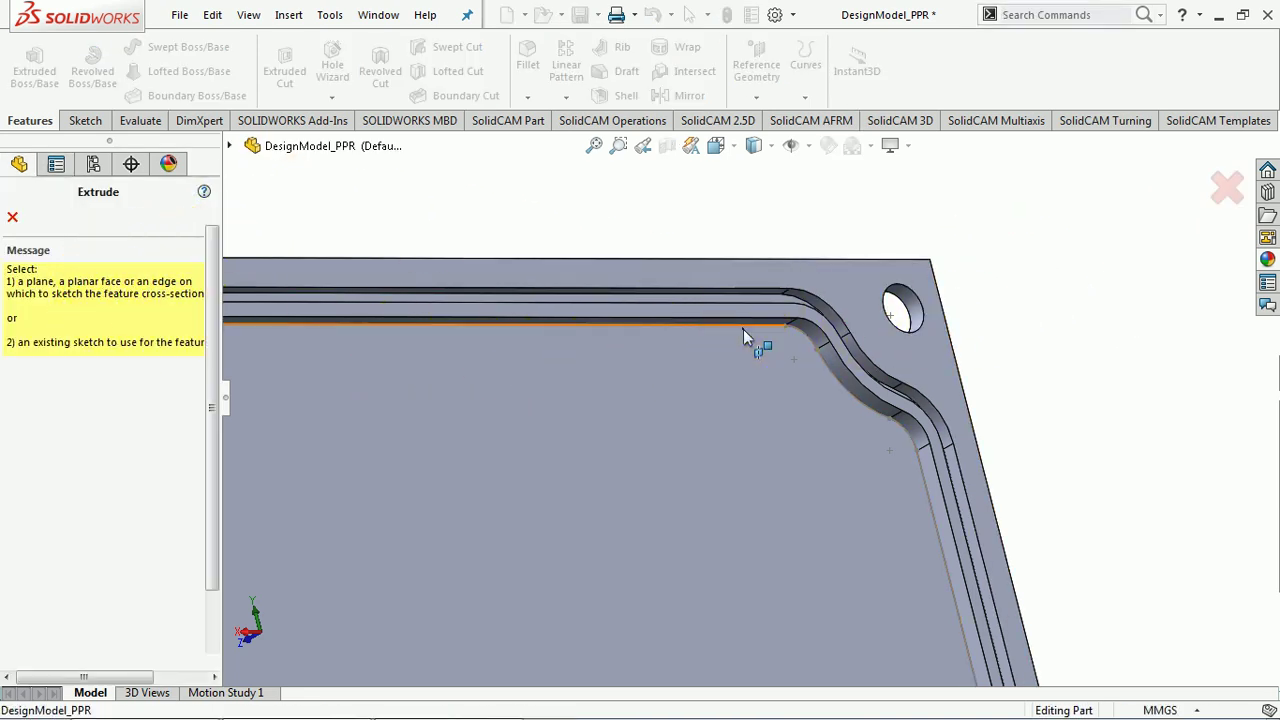
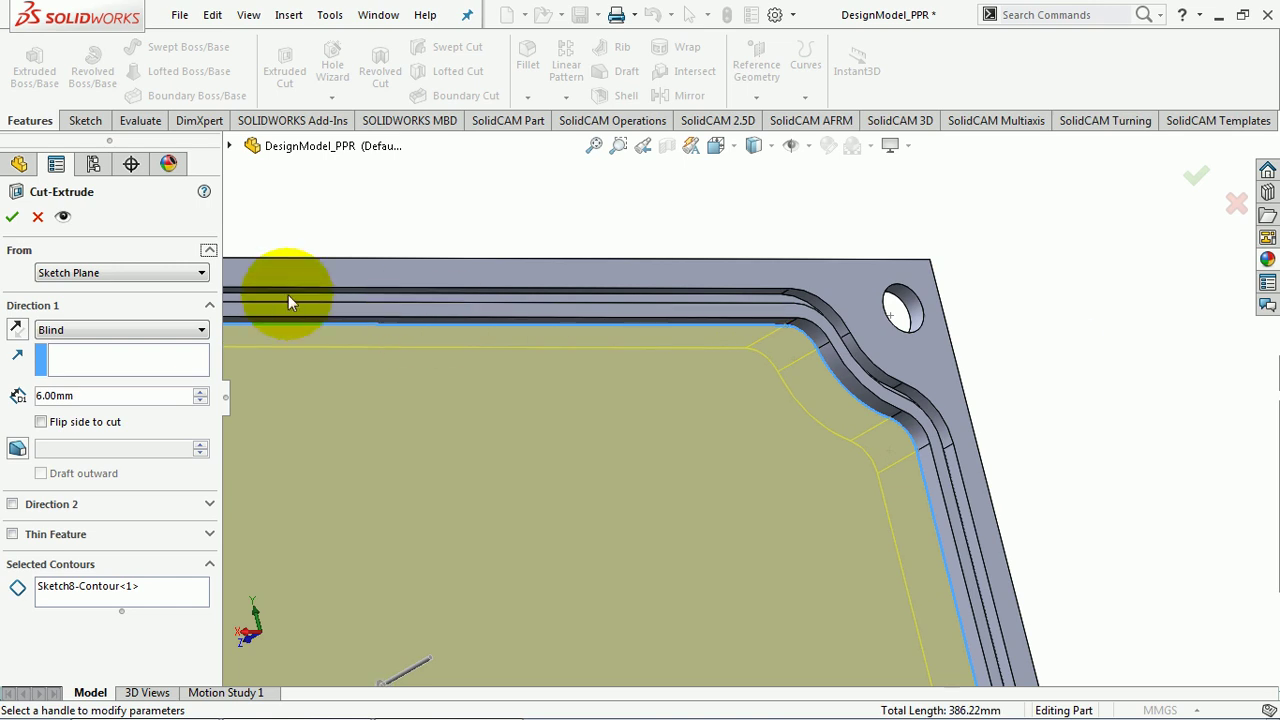
# Step: Try applying the 6 mm Sketch8 cut twice, backing out of the Bodies to Keep choice each time
pyautogui.click(12, 217)
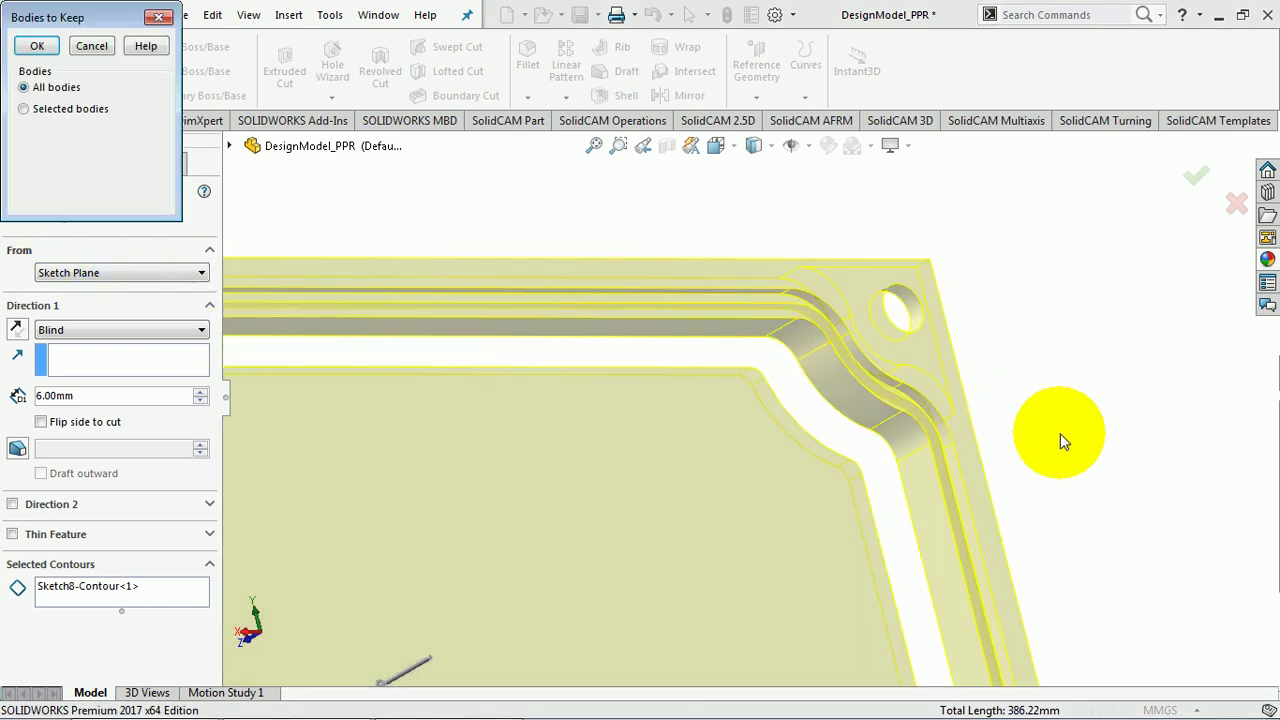
pyautogui.click(92, 48)
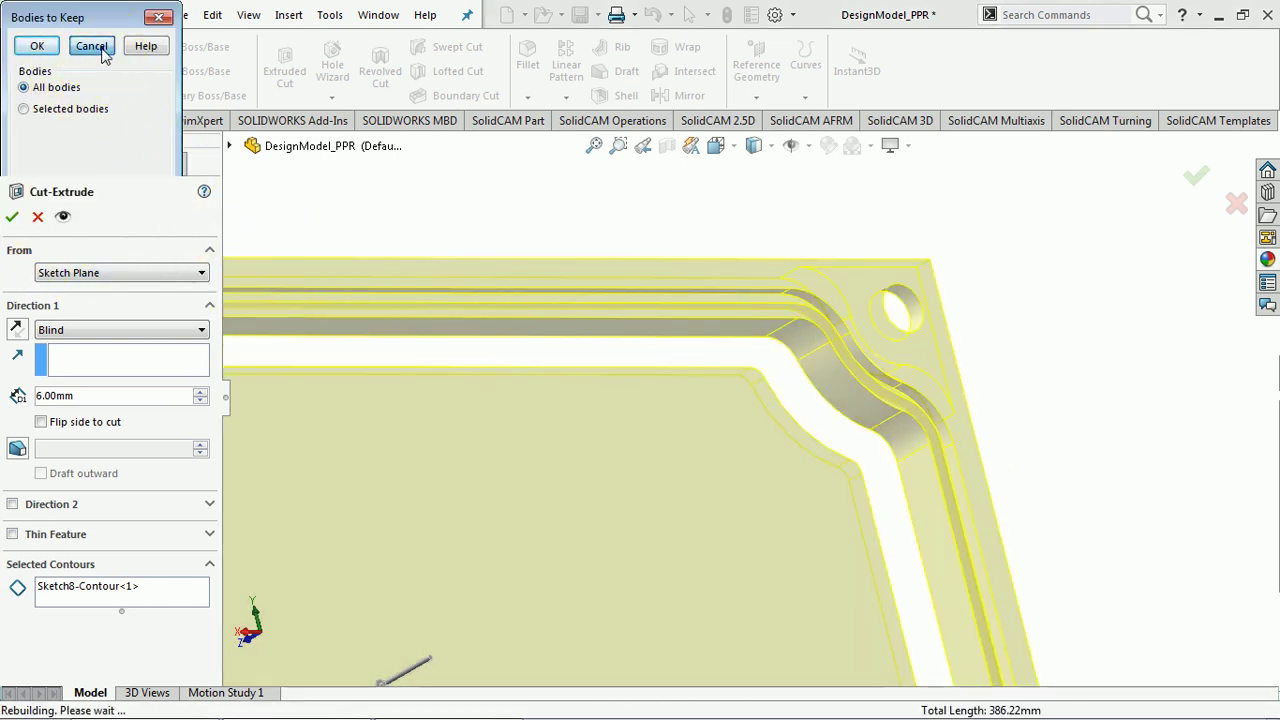
pyautogui.moveTo(741, 347)
pyautogui.mouseDown(button='middle')
pyautogui.moveTo(737, 223)
pyautogui.moveTo(794, 214)
pyautogui.moveTo(786, 263)
pyautogui.moveTo(757, 294)
pyautogui.moveTo(780, 286)
pyautogui.moveTo(767, 276)
pyautogui.mouseUp(button='middle')
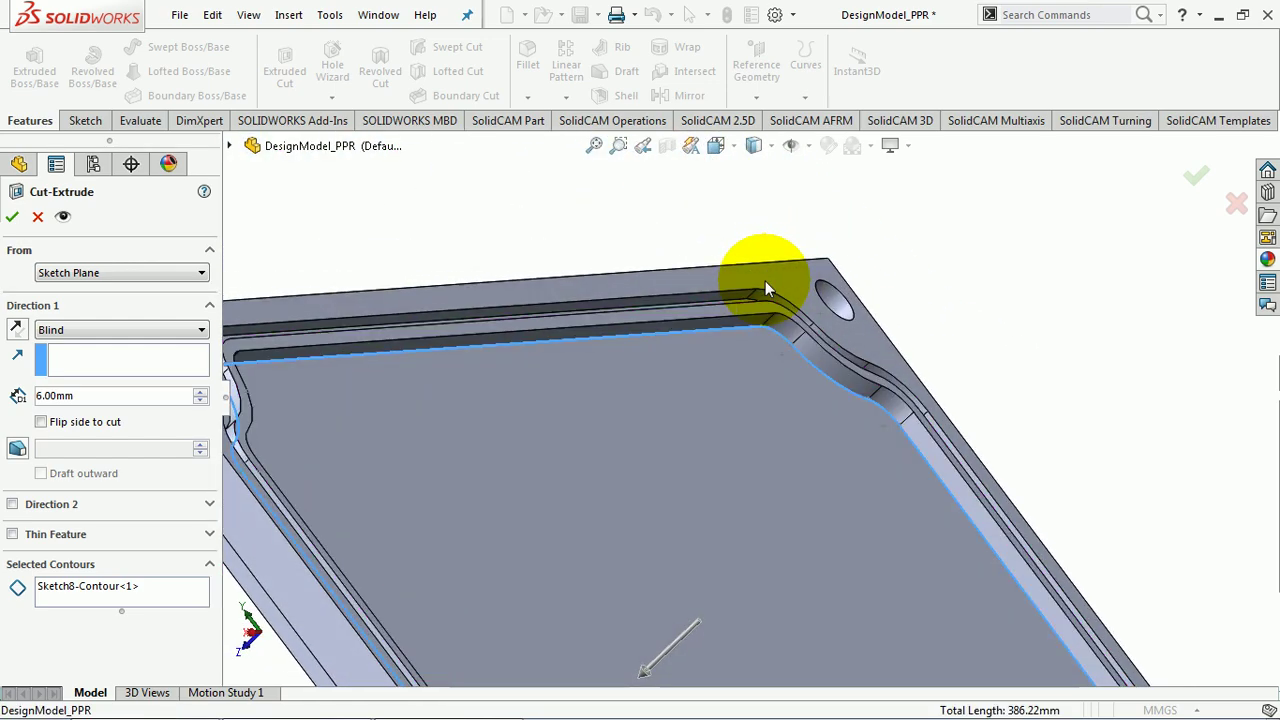
pyautogui.scroll(3, 761, 279)
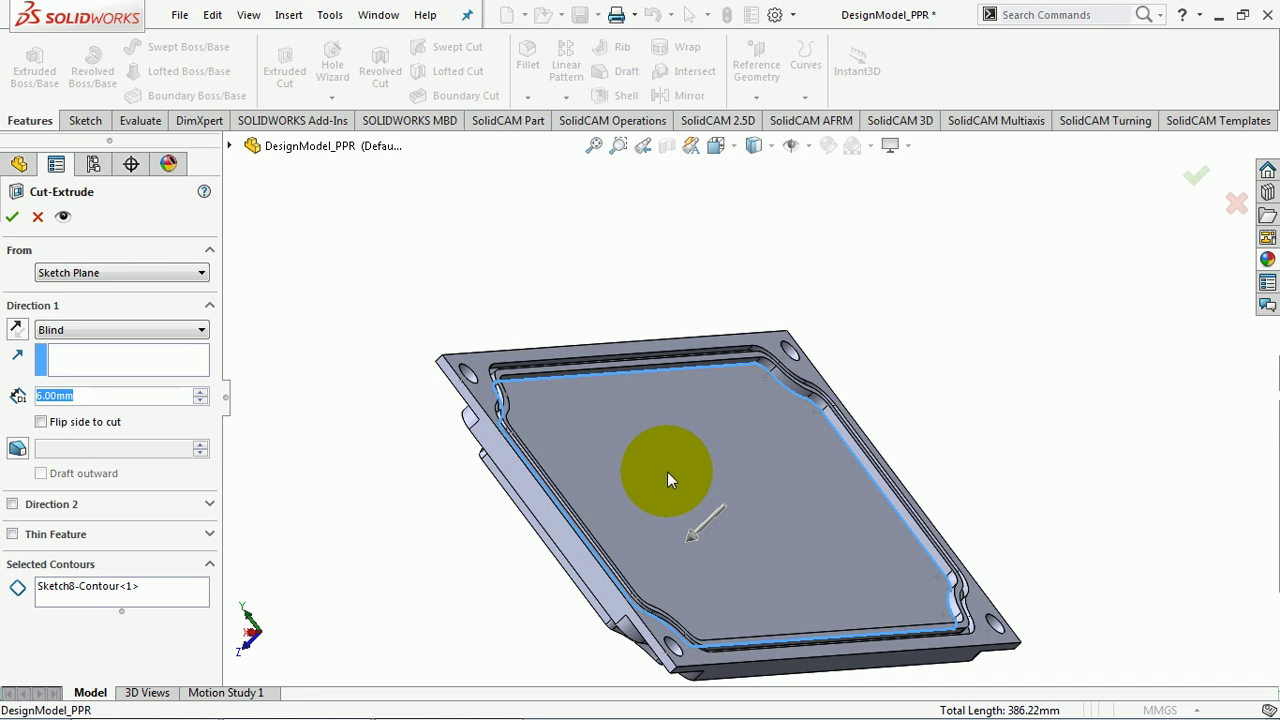
pyautogui.moveTo(667, 471)
pyautogui.mouseDown(button='middle')
pyautogui.moveTo(686, 523)
pyautogui.moveTo(718, 520)
pyautogui.moveTo(737, 457)
pyautogui.moveTo(731, 471)
pyautogui.moveTo(814, 371)
pyautogui.moveTo(679, 504)
pyautogui.mouseUp(button='middle')
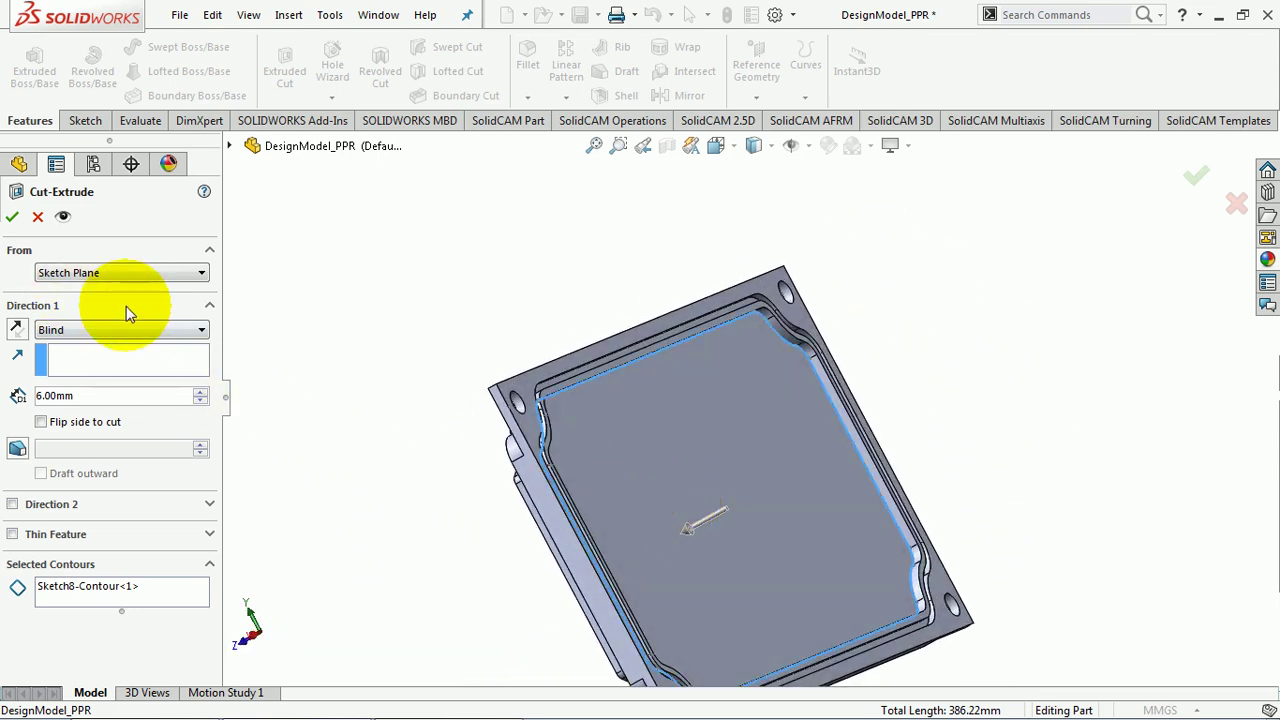
pyautogui.click(14, 220)
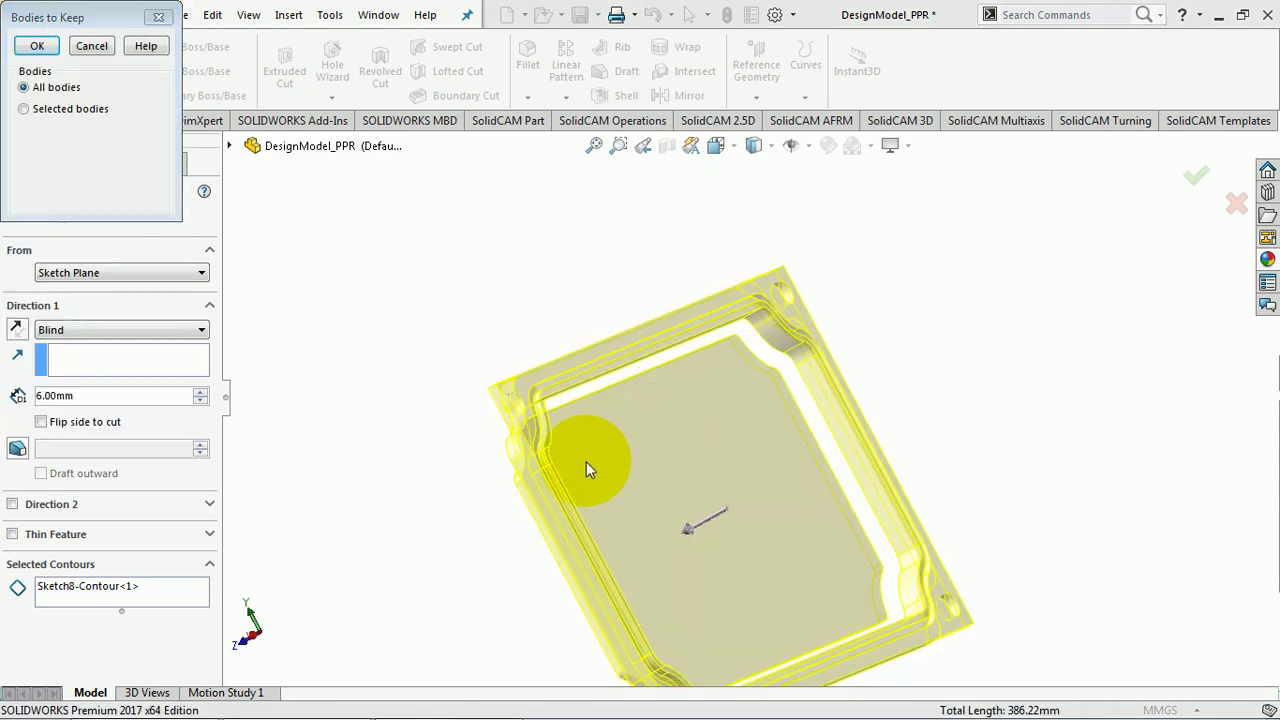
pyautogui.click(90, 46)
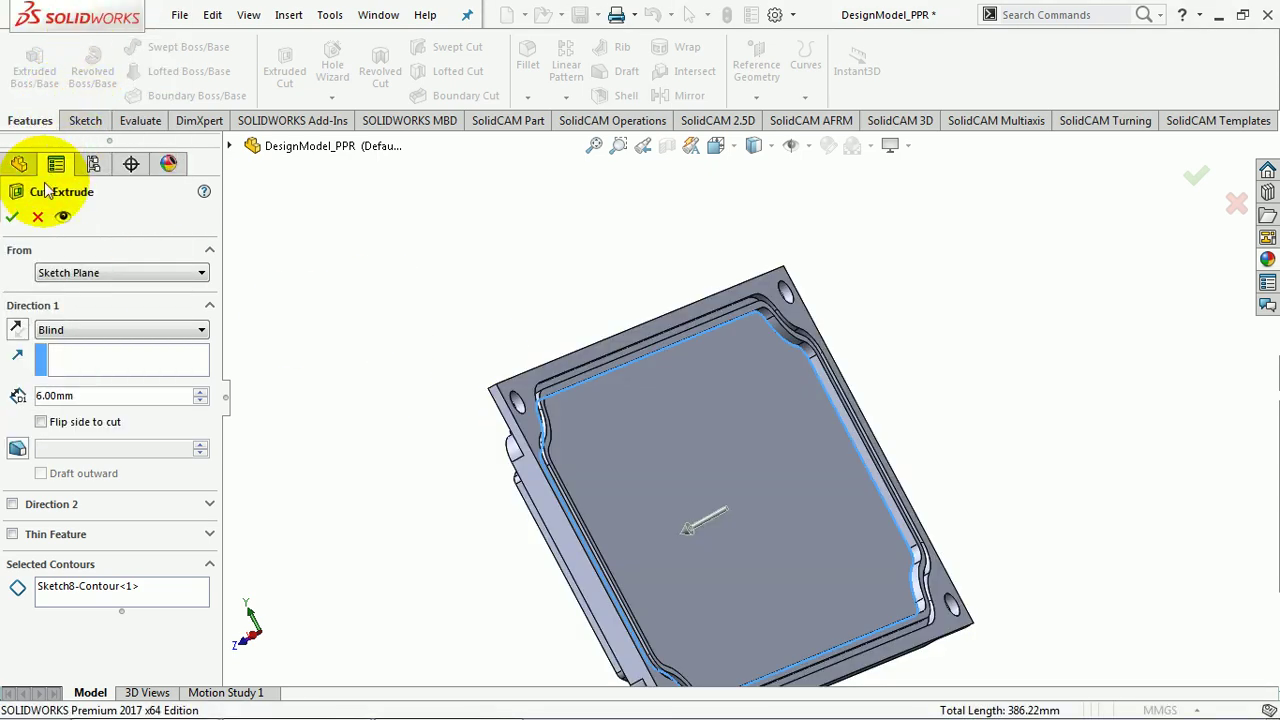
# Step: Cancel the Sketch8 cut-extrude entirely and deselect Sketch8
pyautogui.click(37, 218)
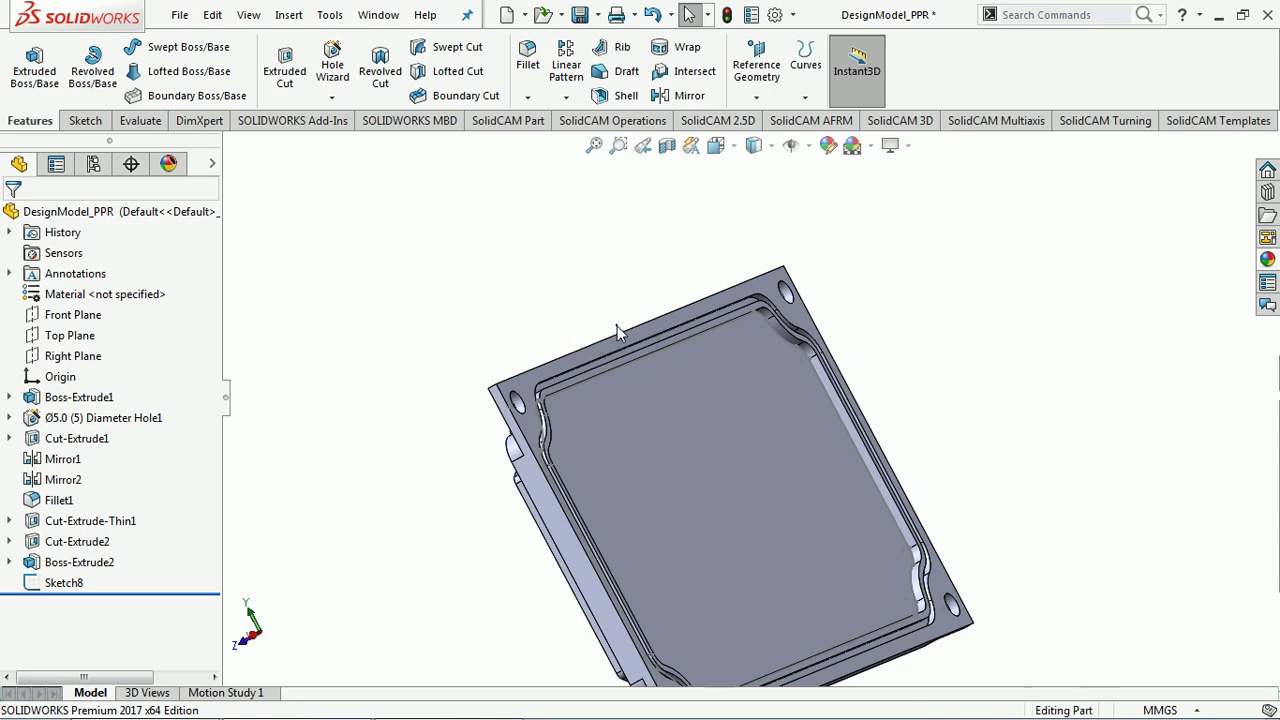
pyautogui.moveTo(611, 330); pyautogui.dragTo(750, 278, button='middle')
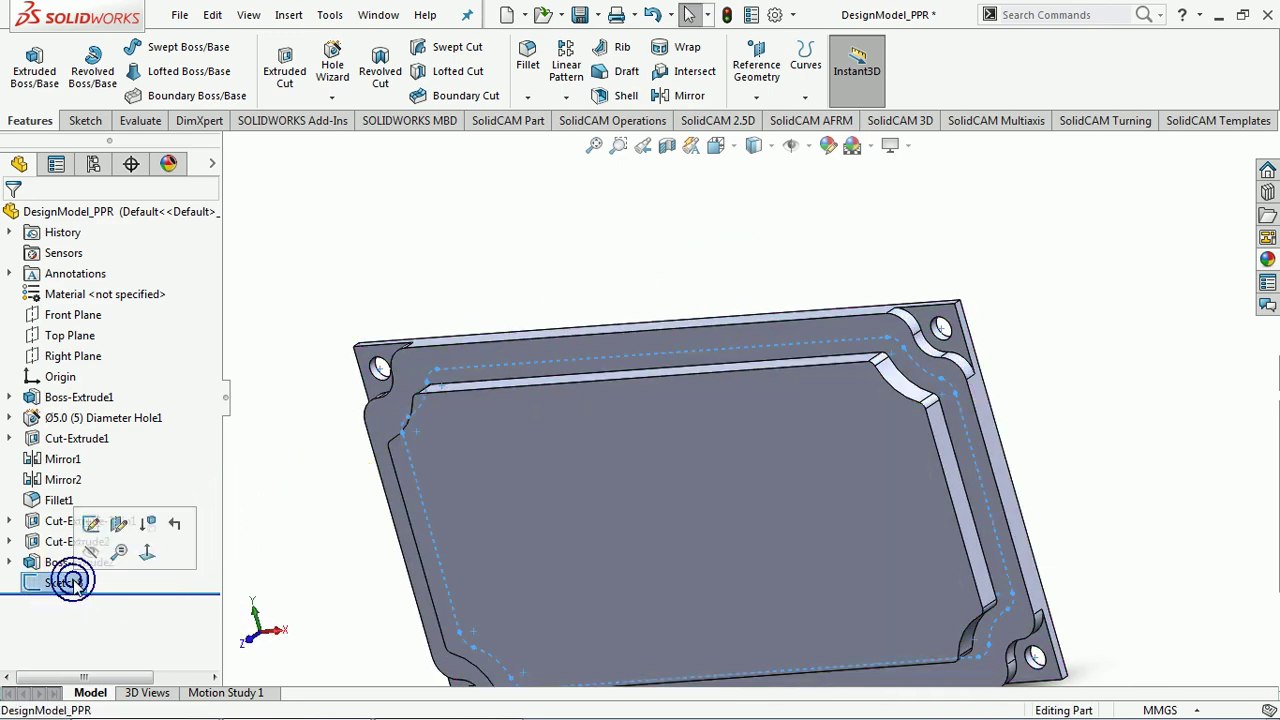
pyautogui.click(255, 598)
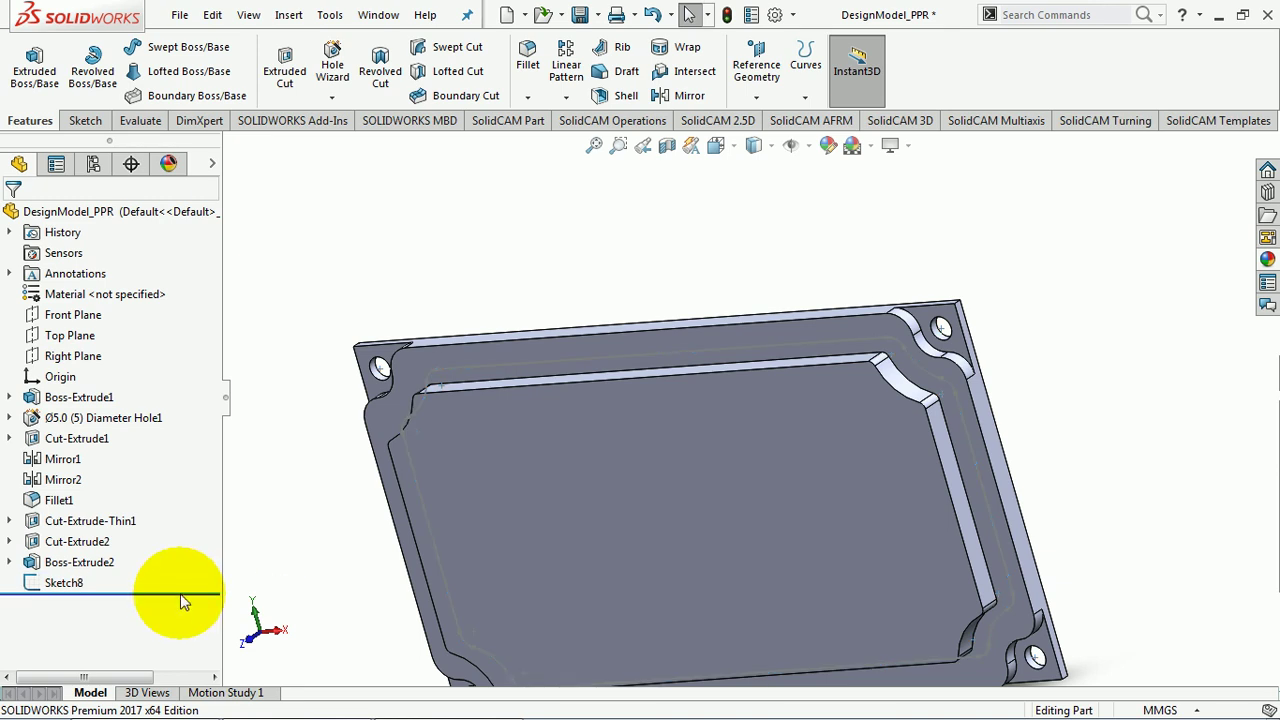
# Step: Edit Sketch7 under Boss-Extrude2 and box-select all its old contour arcs and lines
pyautogui.click(85, 564)
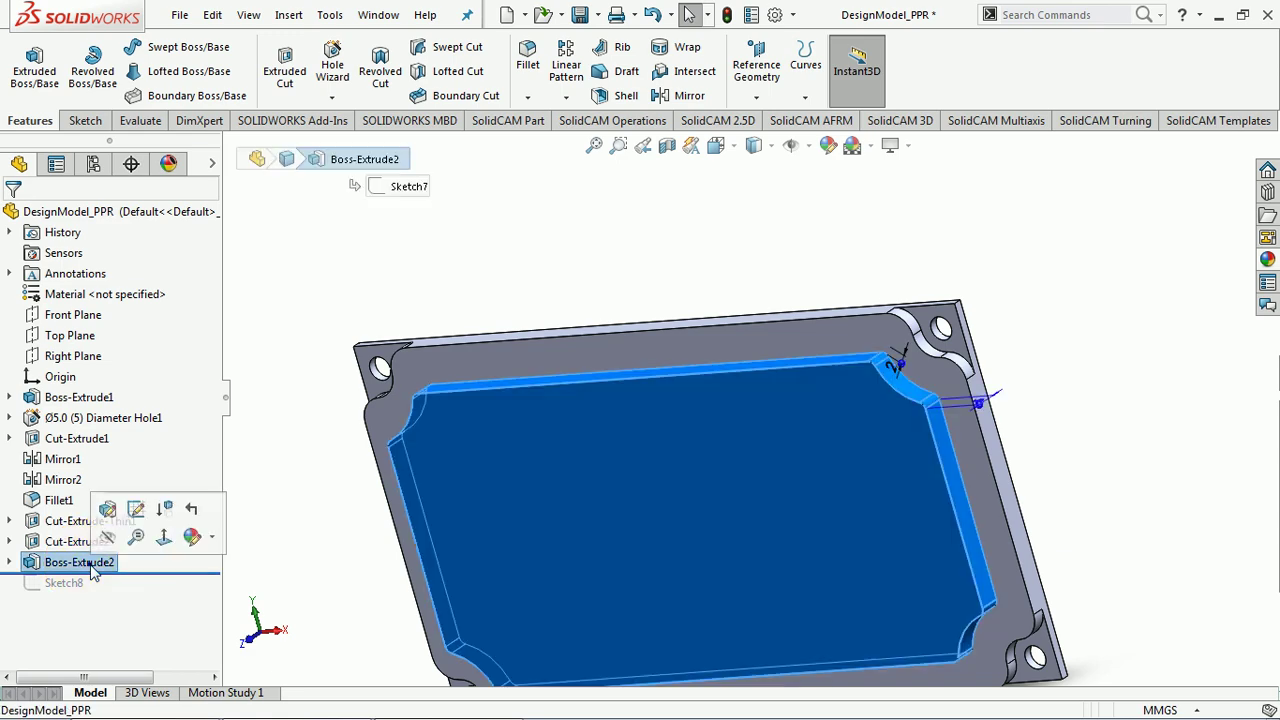
pyautogui.click(137, 512)
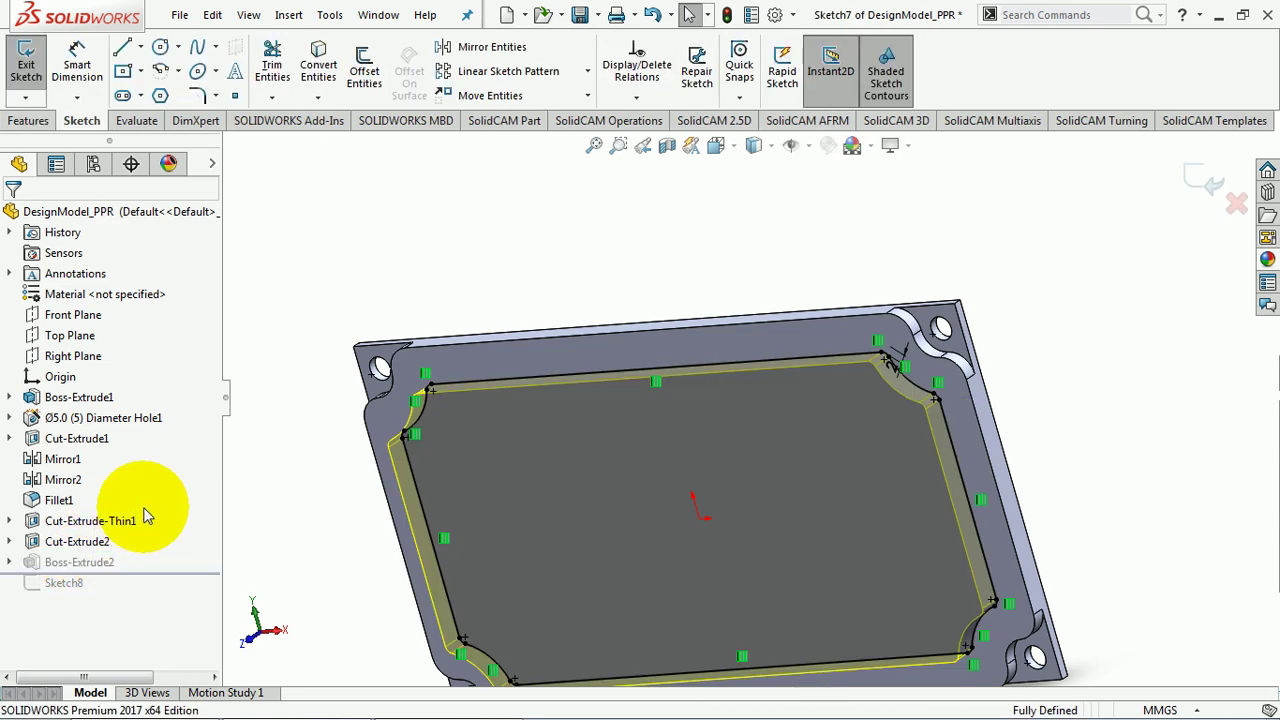
pyautogui.moveTo(875, 381)
pyautogui.mouseDown(button='middle')
pyautogui.moveTo(729, 443)
pyautogui.moveTo(723, 486)
pyautogui.moveTo(691, 506)
pyautogui.moveTo(678, 492)
pyautogui.moveTo(686, 520)
pyautogui.moveTo(680, 457)
pyautogui.mouseUp(button='middle')
pyautogui.click(925, 268)
pyautogui.scroll(-5, 925, 268)
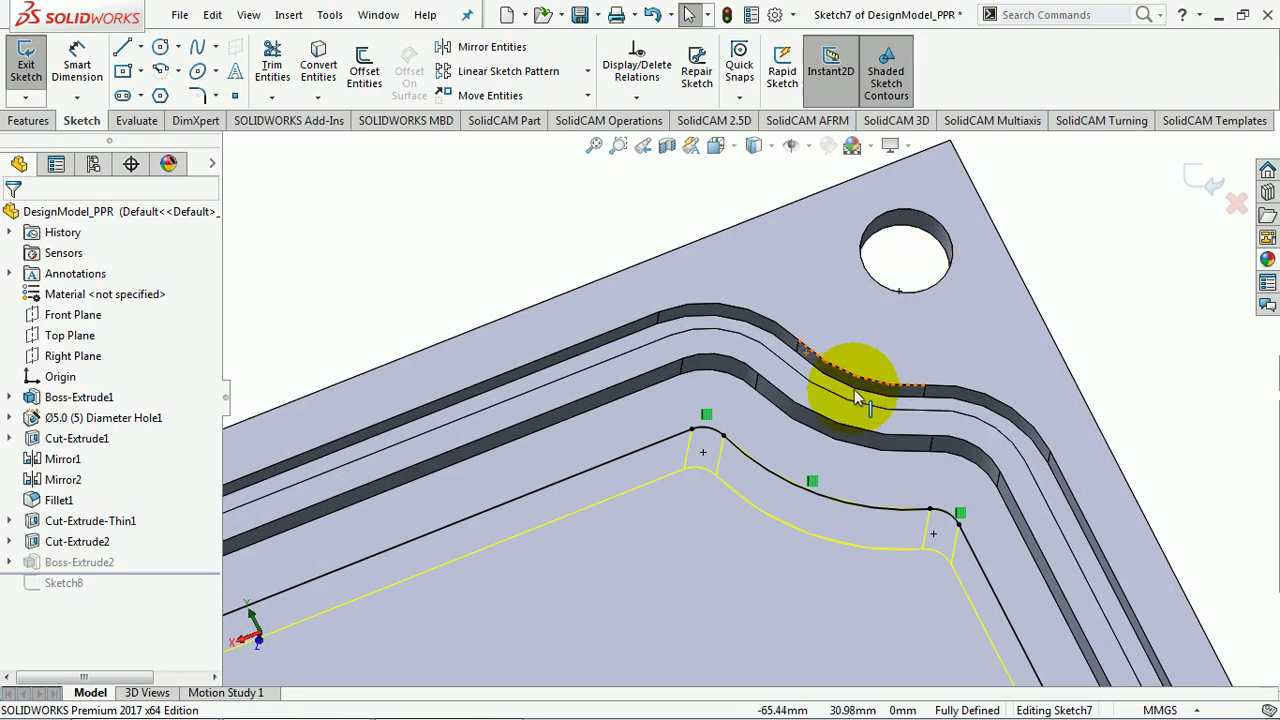
pyautogui.moveTo(841, 410)
pyautogui.mouseDown(button='middle')
pyautogui.moveTo(837, 532)
pyautogui.moveTo(820, 491)
pyautogui.moveTo(849, 449)
pyautogui.moveTo(914, 428)
pyautogui.moveTo(886, 429)
pyautogui.moveTo(871, 451)
pyautogui.moveTo(866, 429)
pyautogui.moveTo(951, 434)
pyautogui.moveTo(980, 403)
pyautogui.moveTo(874, 424)
pyautogui.mouseUp(button='middle')
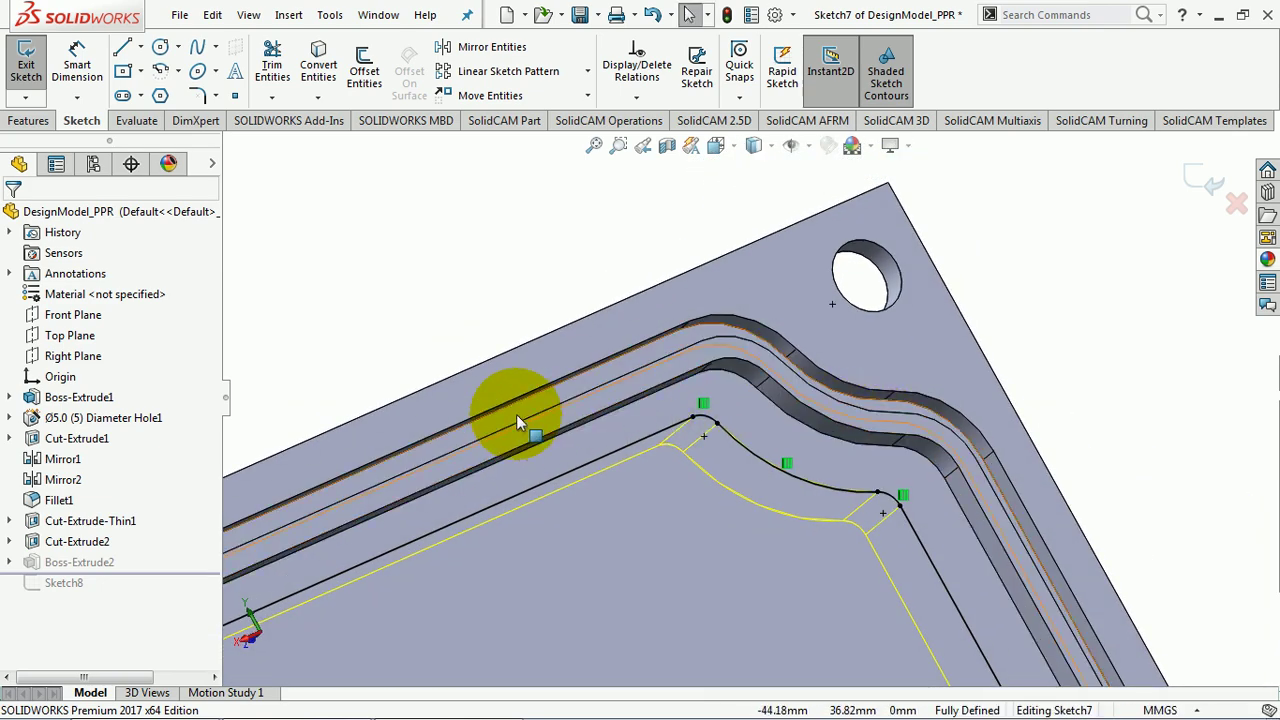
pyautogui.press('f')
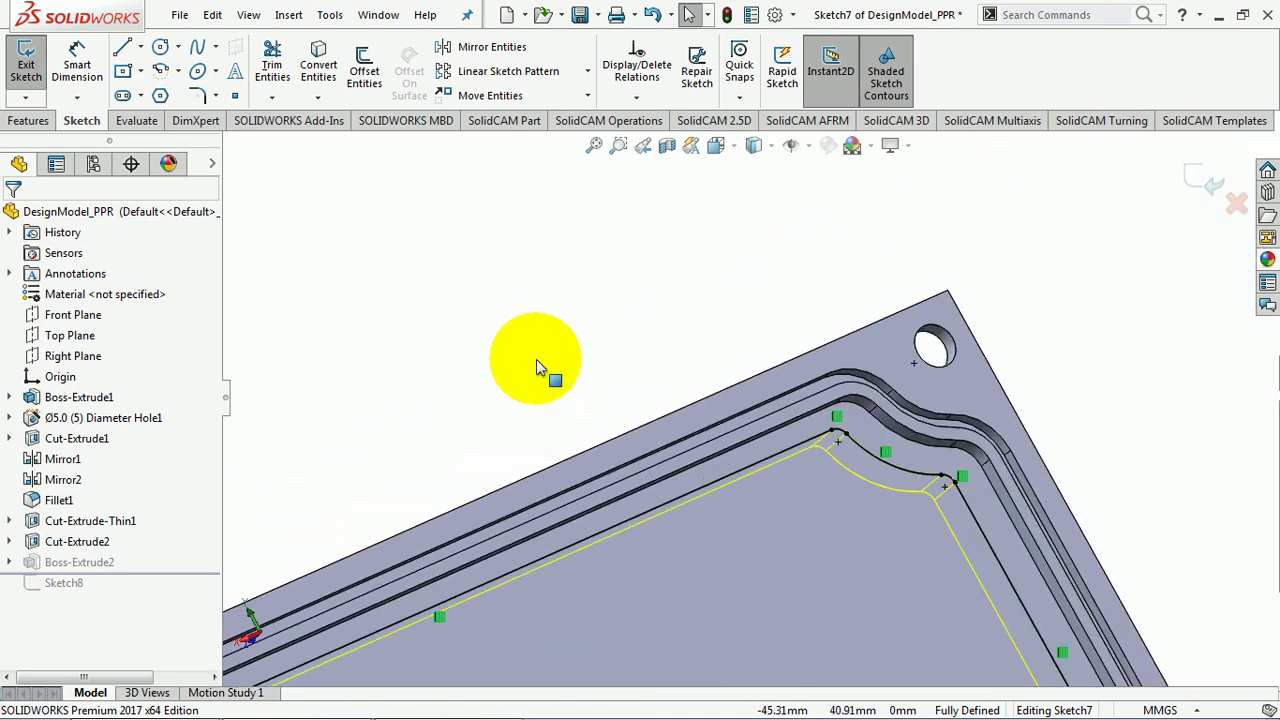
pyautogui.moveTo(422, 325); pyautogui.dragTo(944, 660)
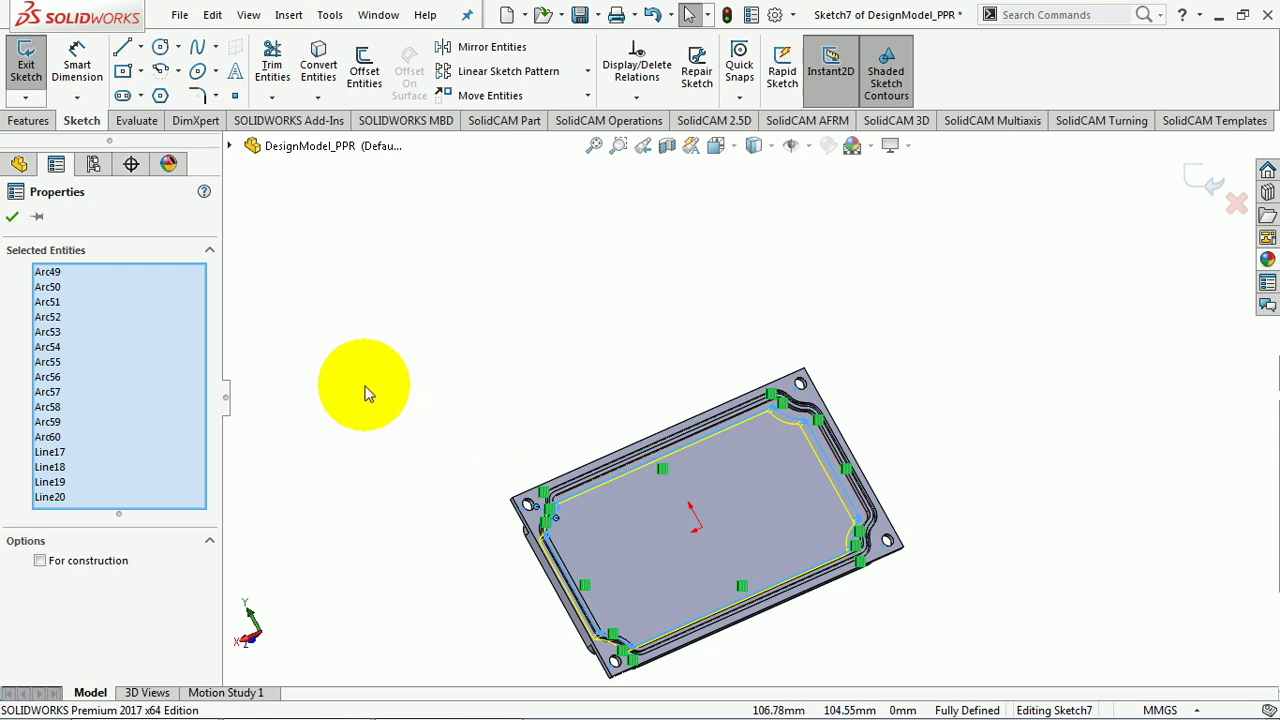
# Step: Delete the old Sketch7 contour entities, confirming removal of their offset relations
pyautogui.press('Delete')
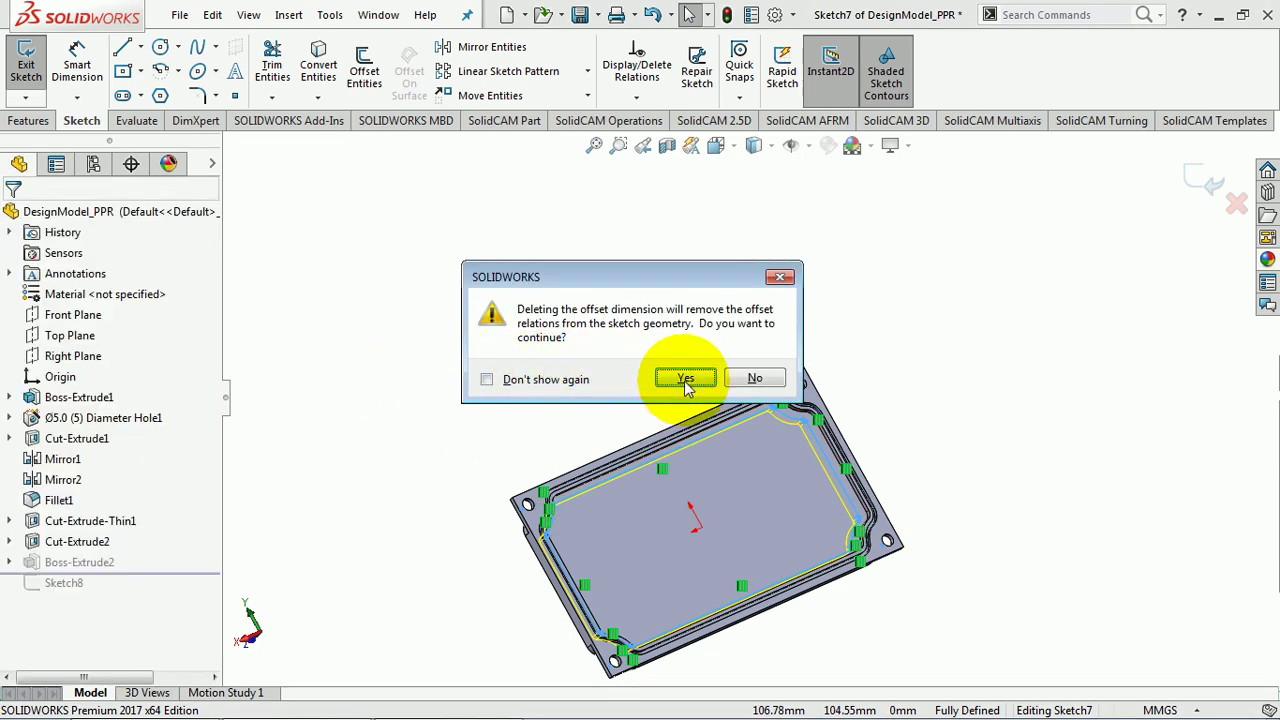
pyautogui.click(686, 384)
pyautogui.scroll(-5, 845, 448)
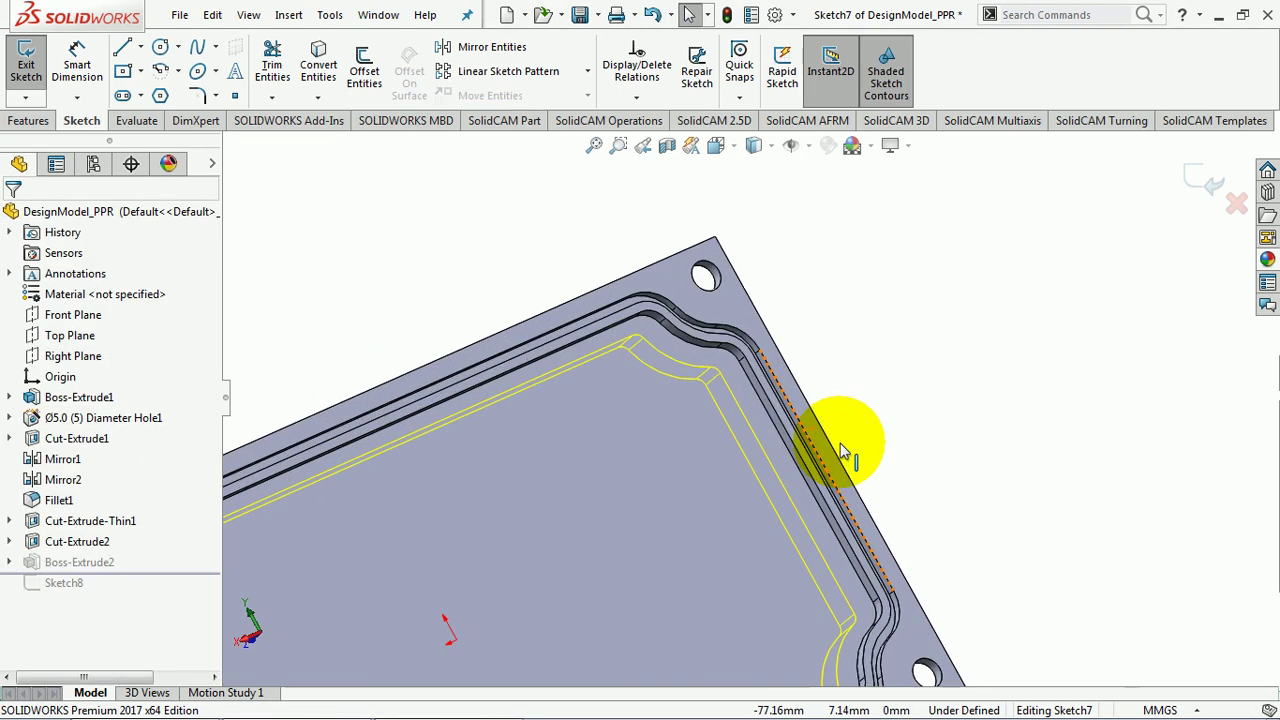
pyautogui.scroll(-3, 675, 400)
pyautogui.scroll(-2, 710, 328)
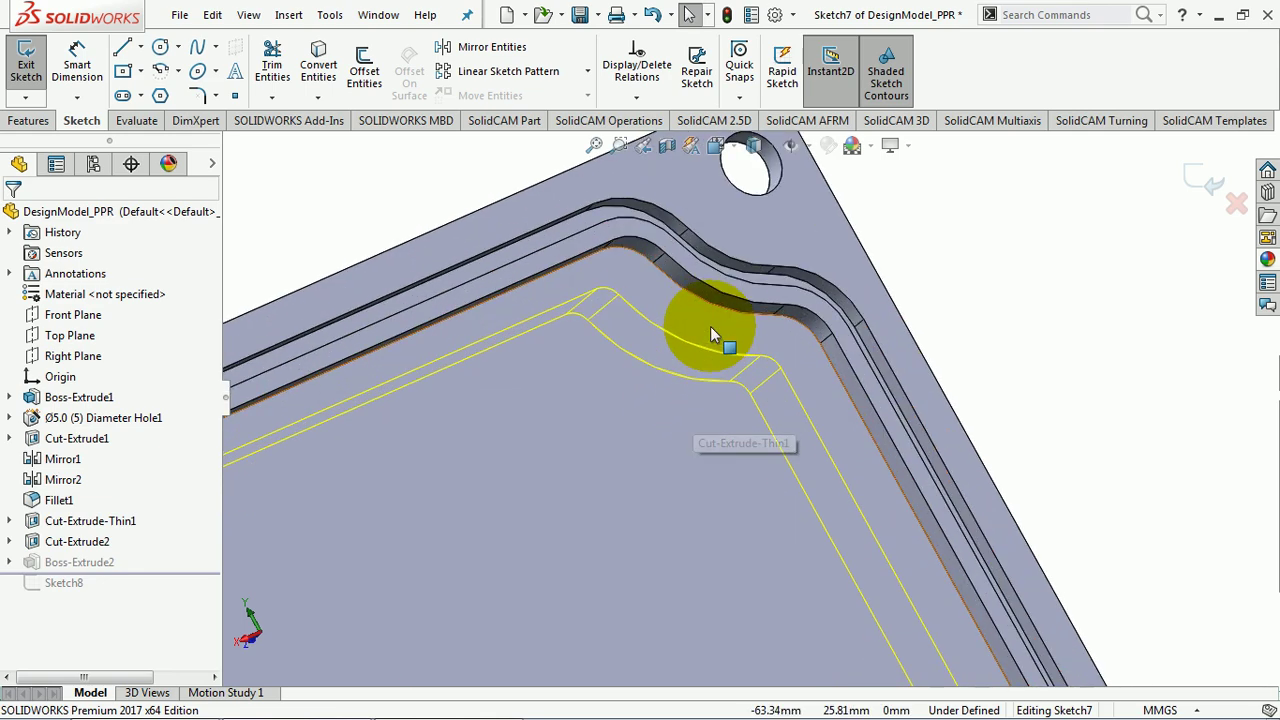
# Step: Offset the tangent seal-groove edge chain 2 mm, reversed, and exit to rebuild Boss-Extrude2
pyautogui.rightClick(736, 261)
pyautogui.click(813, 298)
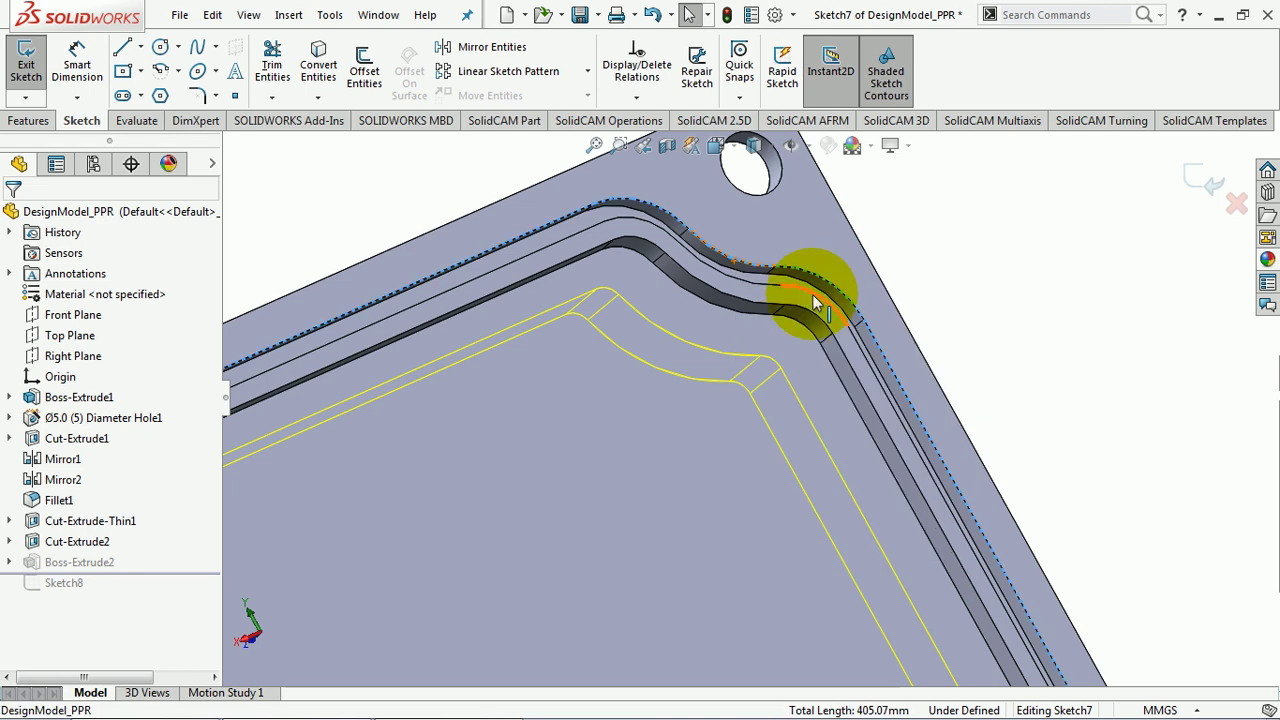
pyautogui.scroll(3, 571, 246)
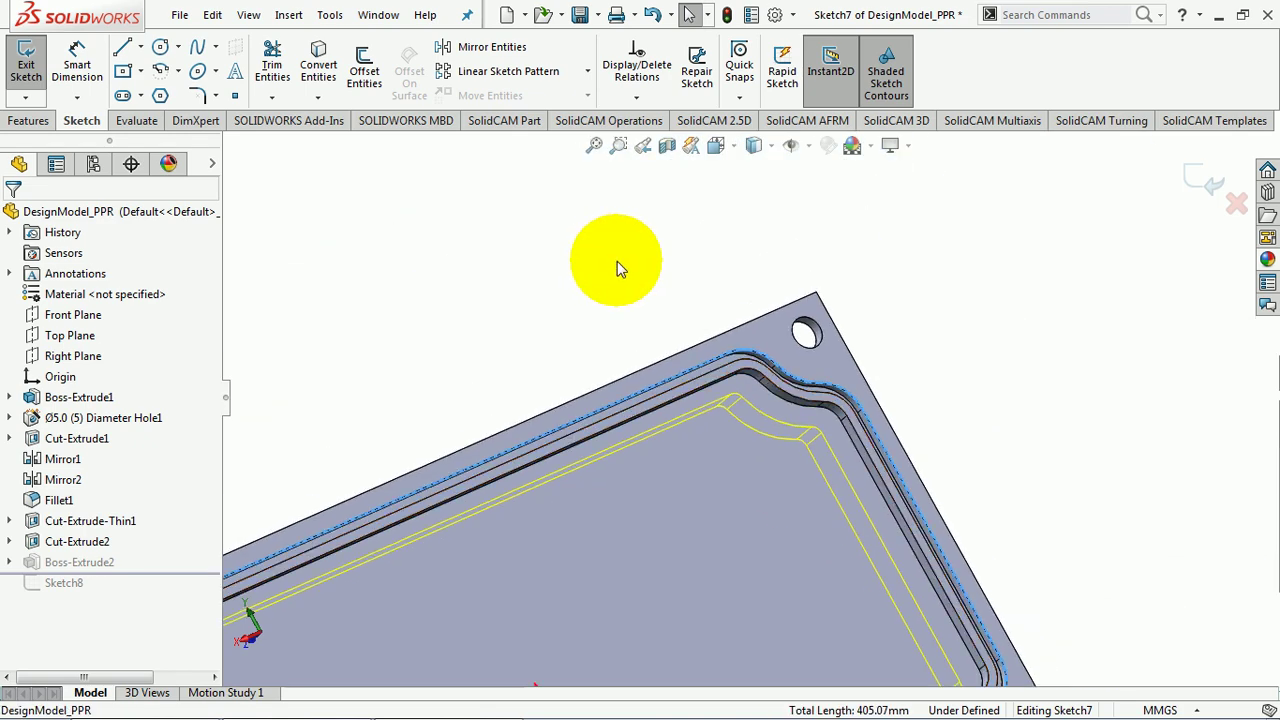
pyautogui.click(370, 68)
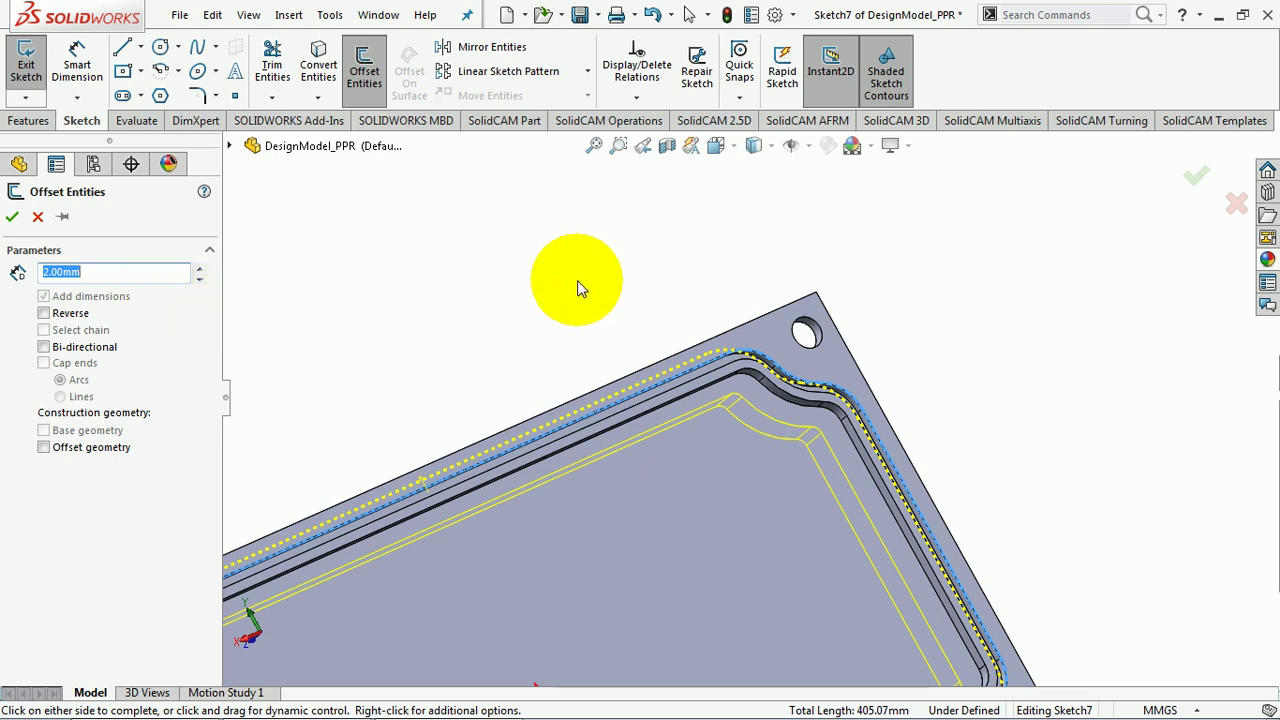
pyautogui.scroll(-2, 560, 310)
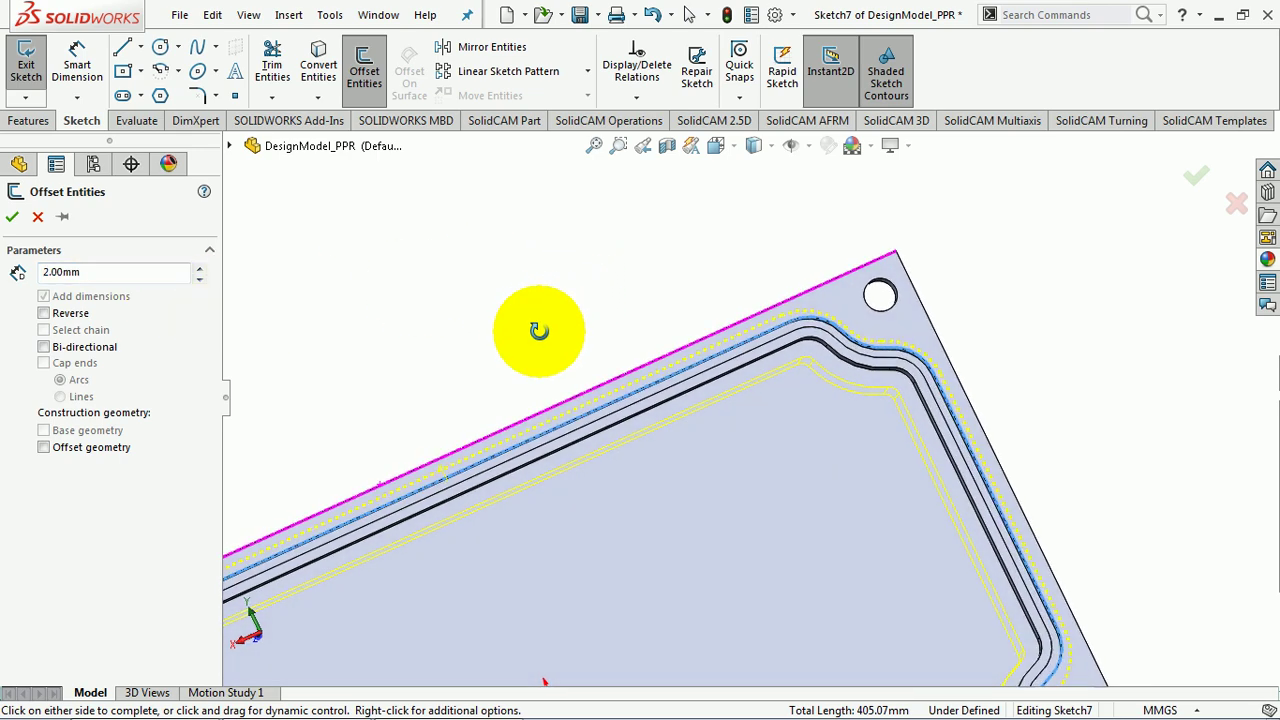
pyautogui.click(46, 313)
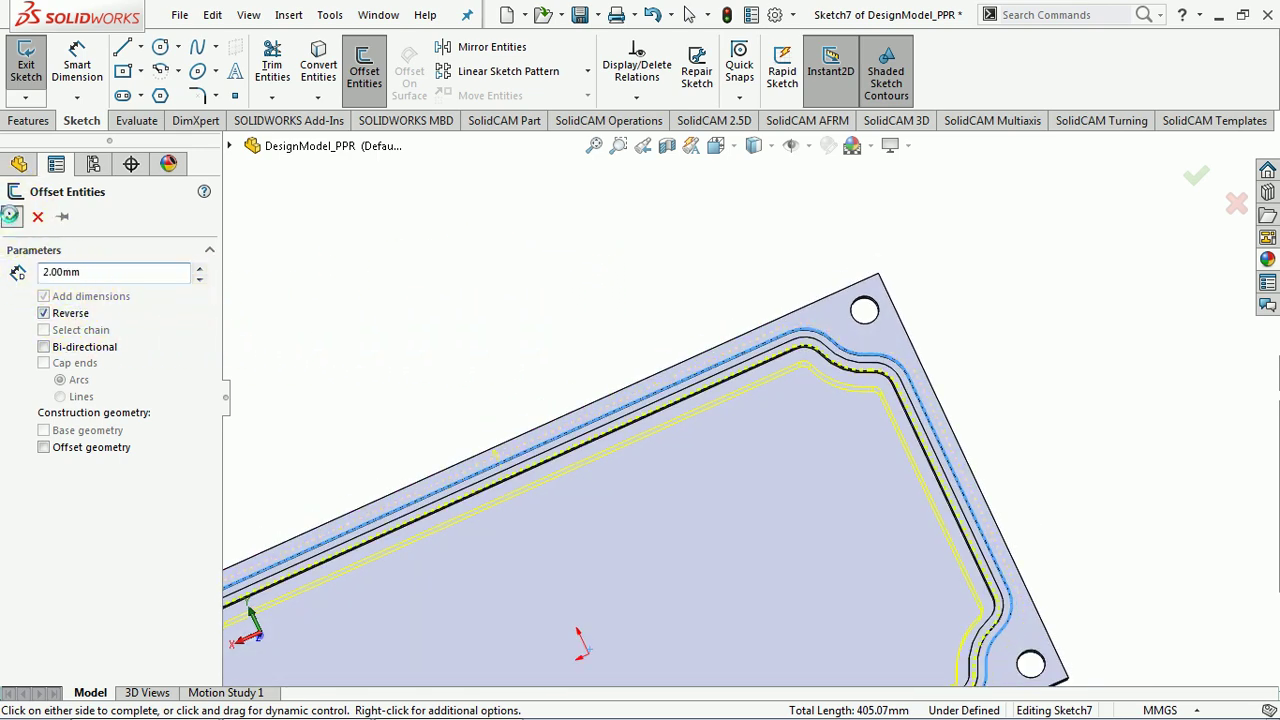
pyautogui.click(11, 216)
pyautogui.moveTo(563, 360)
pyautogui.mouseDown(button='middle')
pyautogui.moveTo(757, 329)
pyautogui.moveTo(805, 308)
pyautogui.mouseUp(button='middle')
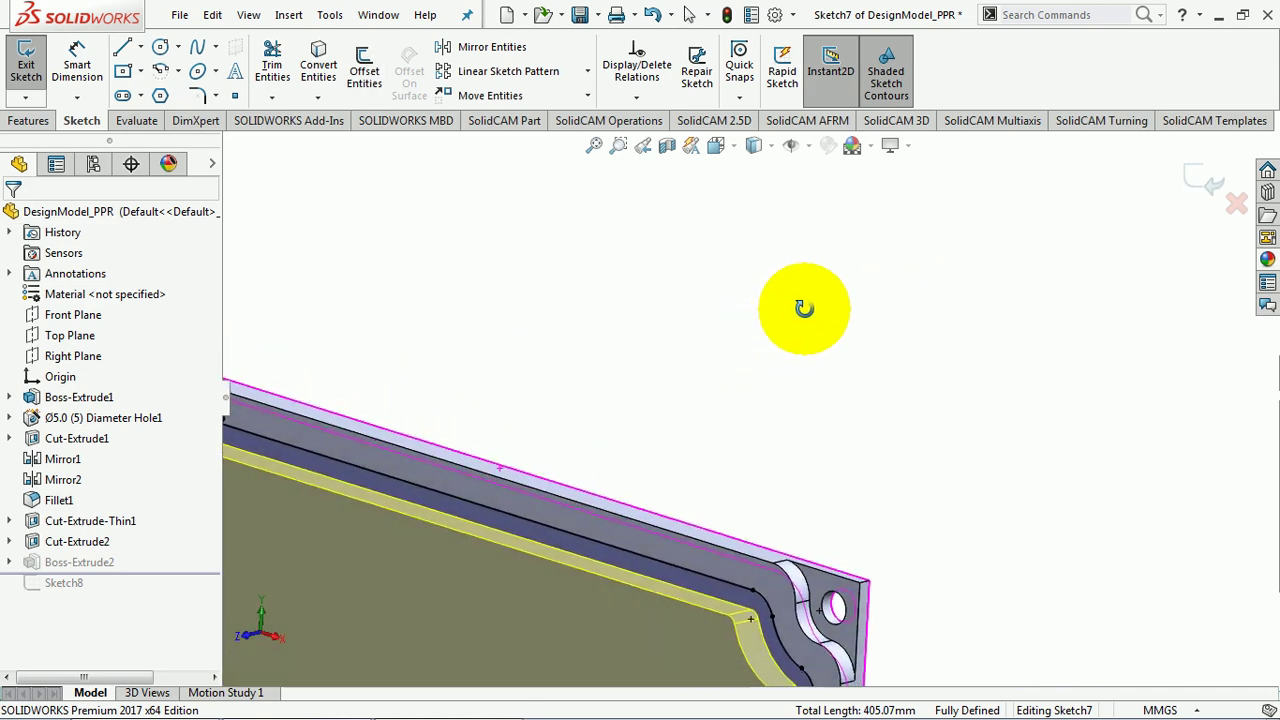
pyautogui.scroll(2, 805, 308)
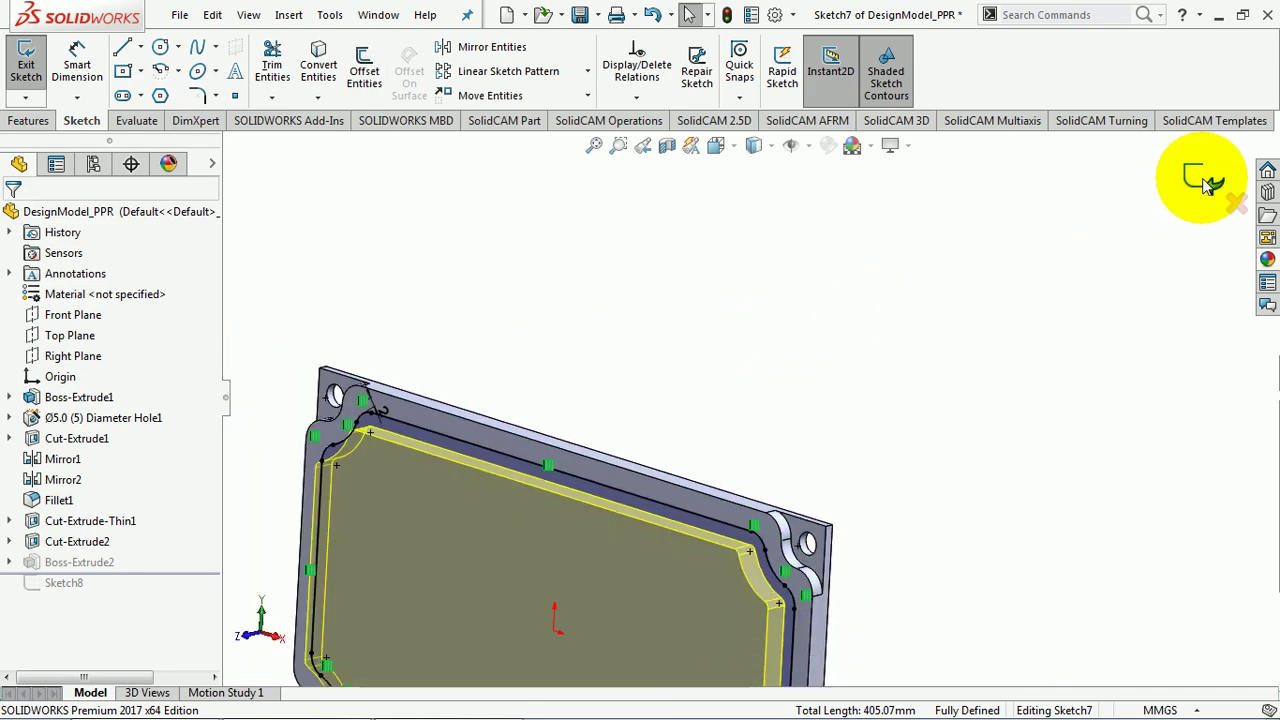
pyautogui.click(1203, 178)
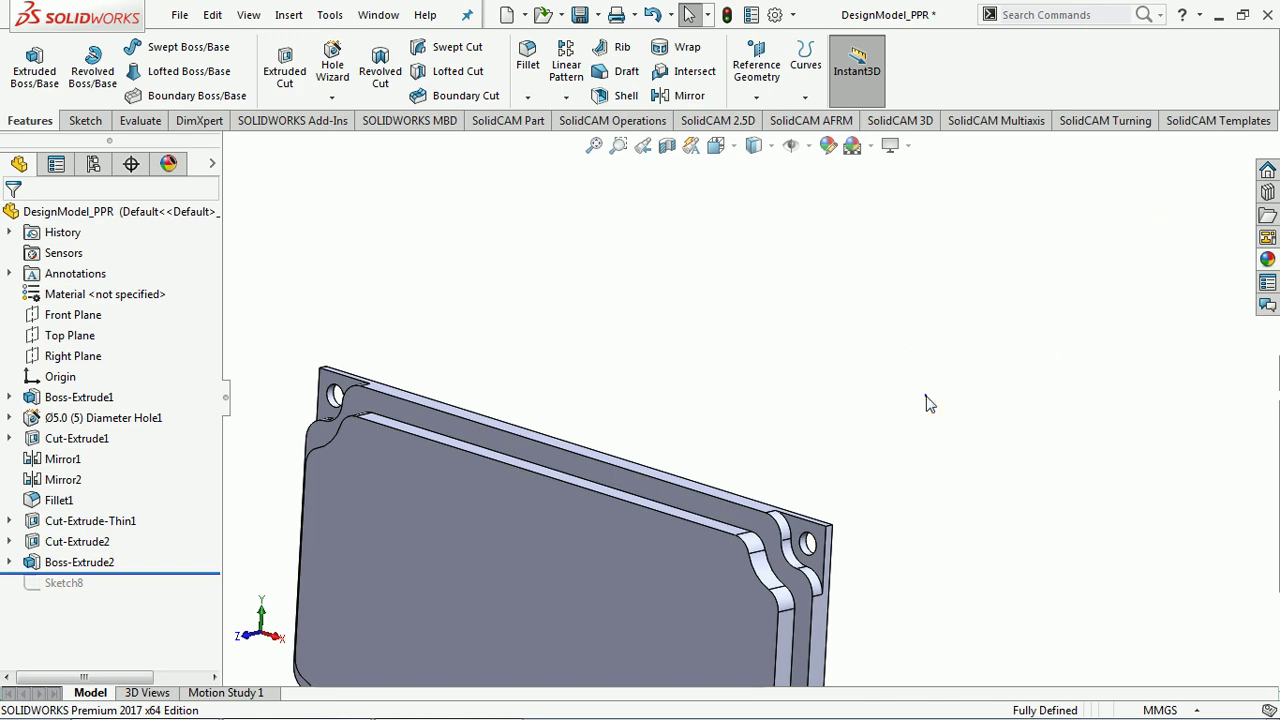
# Step: Roll the feature tree forward past Sketch8
pyautogui.moveTo(921, 406)
pyautogui.mouseDown(button='middle')
pyautogui.moveTo(800, 409)
pyautogui.moveTo(771, 363)
pyautogui.moveTo(803, 340)
pyautogui.moveTo(786, 374)
pyautogui.moveTo(823, 357)
pyautogui.moveTo(806, 374)
pyautogui.mouseUp(button='middle')
pyautogui.press('Escape')
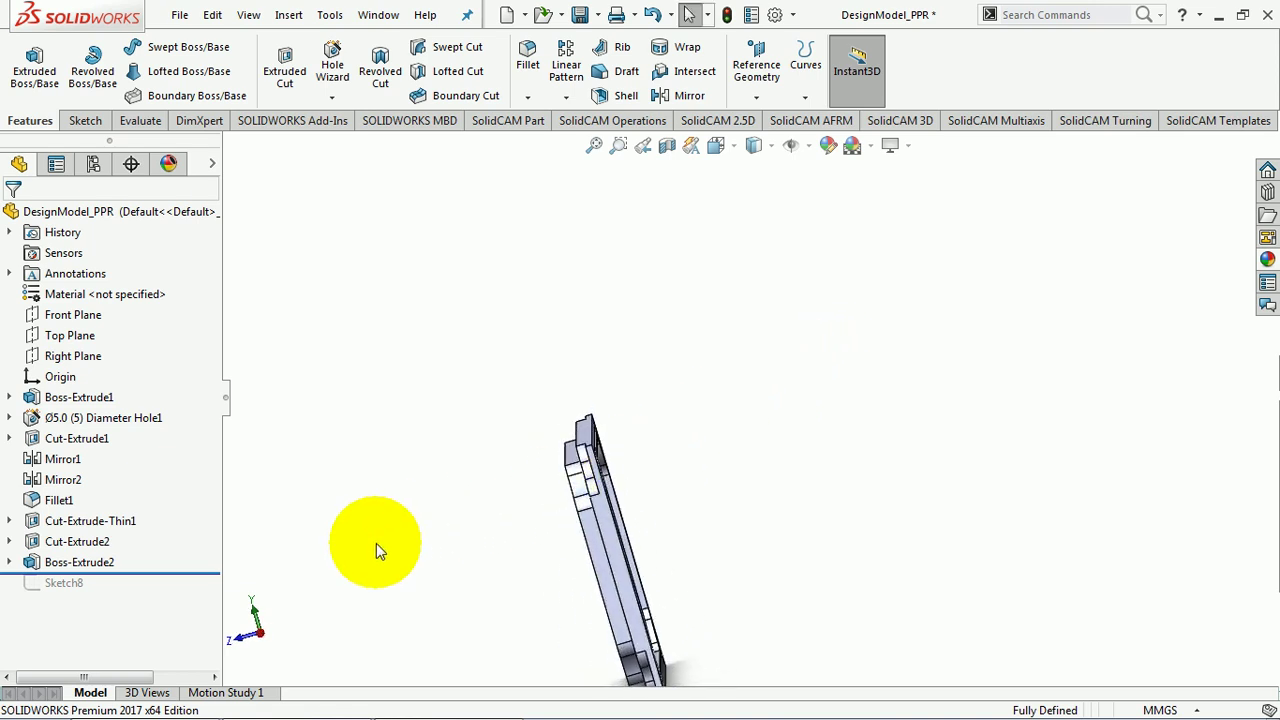
pyautogui.click(147, 573)
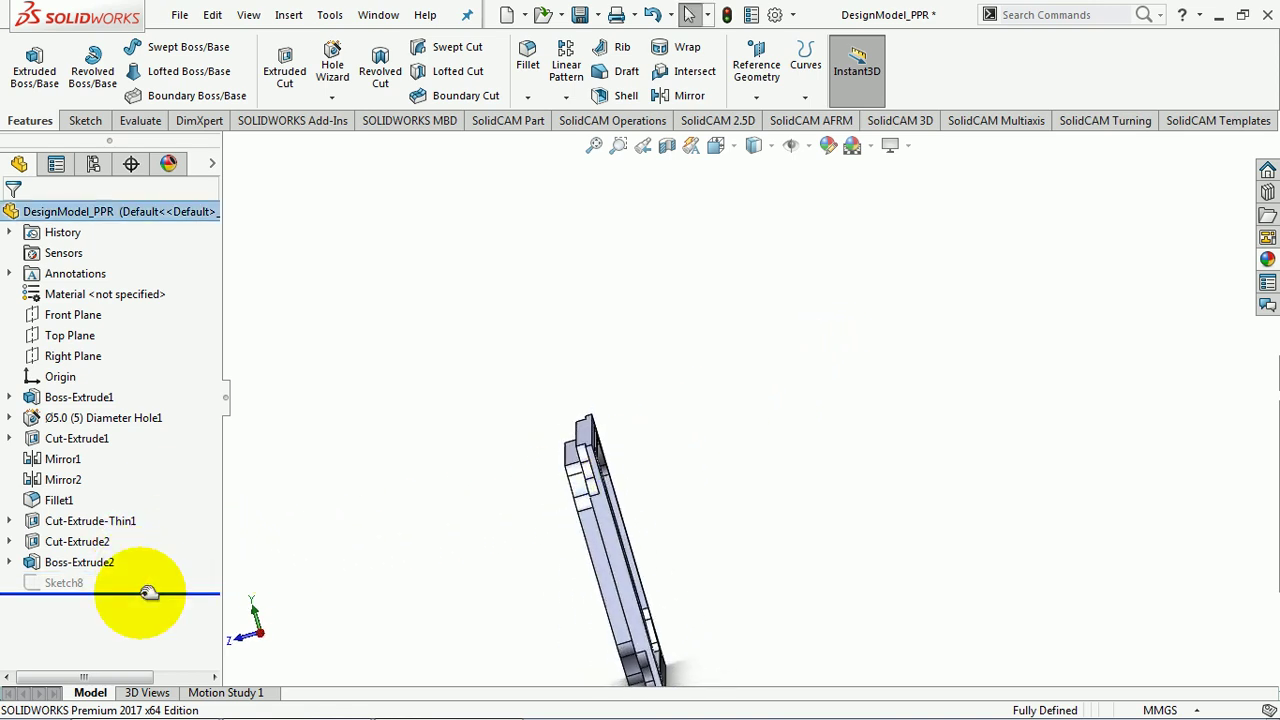
pyautogui.moveTo(147, 593); pyautogui.dragTo(147, 594)
# Step: Extrude-cut Sketch8's inner contour as a blind 5.00 mm pocket, creating Cut-Extrude5
pyautogui.moveTo(743, 500)
pyautogui.mouseDown(button='middle')
pyautogui.moveTo(686, 491)
pyautogui.moveTo(633, 420)
pyautogui.moveTo(717, 429)
pyautogui.moveTo(726, 466)
pyautogui.moveTo(653, 518)
pyautogui.moveTo(643, 567)
pyautogui.mouseUp(button='middle')
pyautogui.scroll(-5, 727, 378)
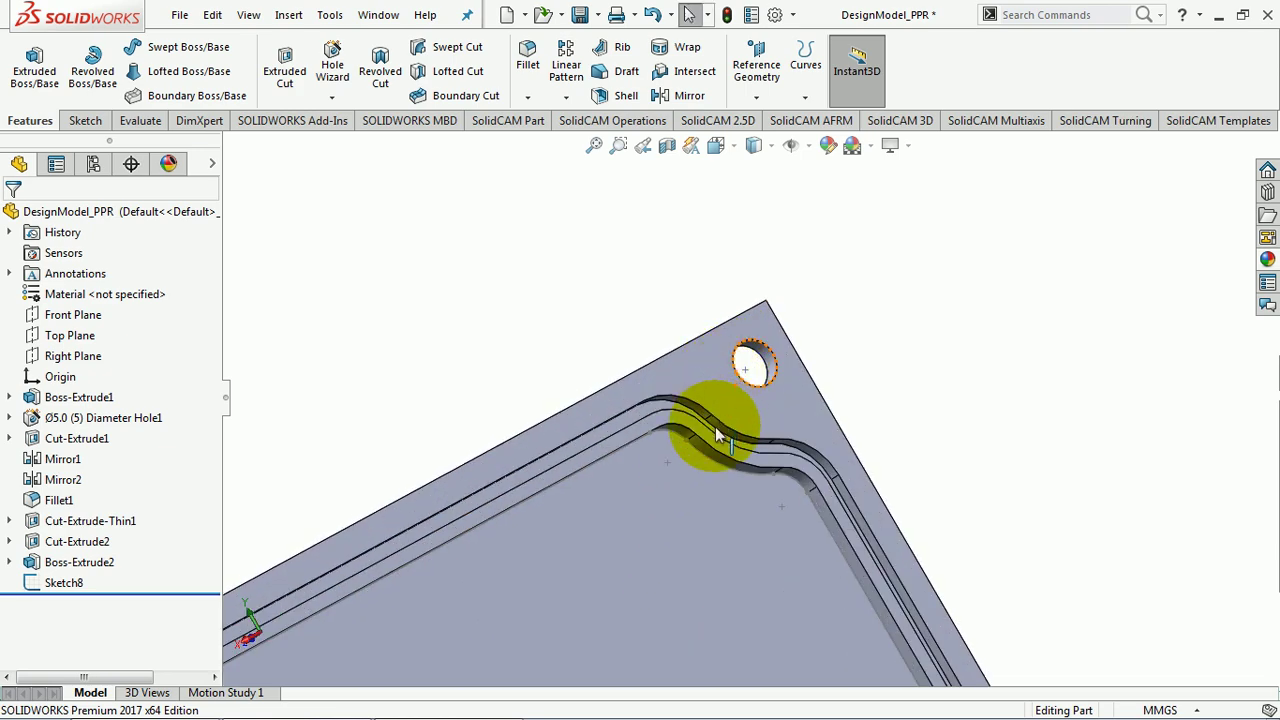
pyautogui.moveTo(702, 437)
pyautogui.mouseDown(button='middle')
pyautogui.moveTo(629, 463)
pyautogui.moveTo(636, 432)
pyautogui.mouseUp(button='middle')
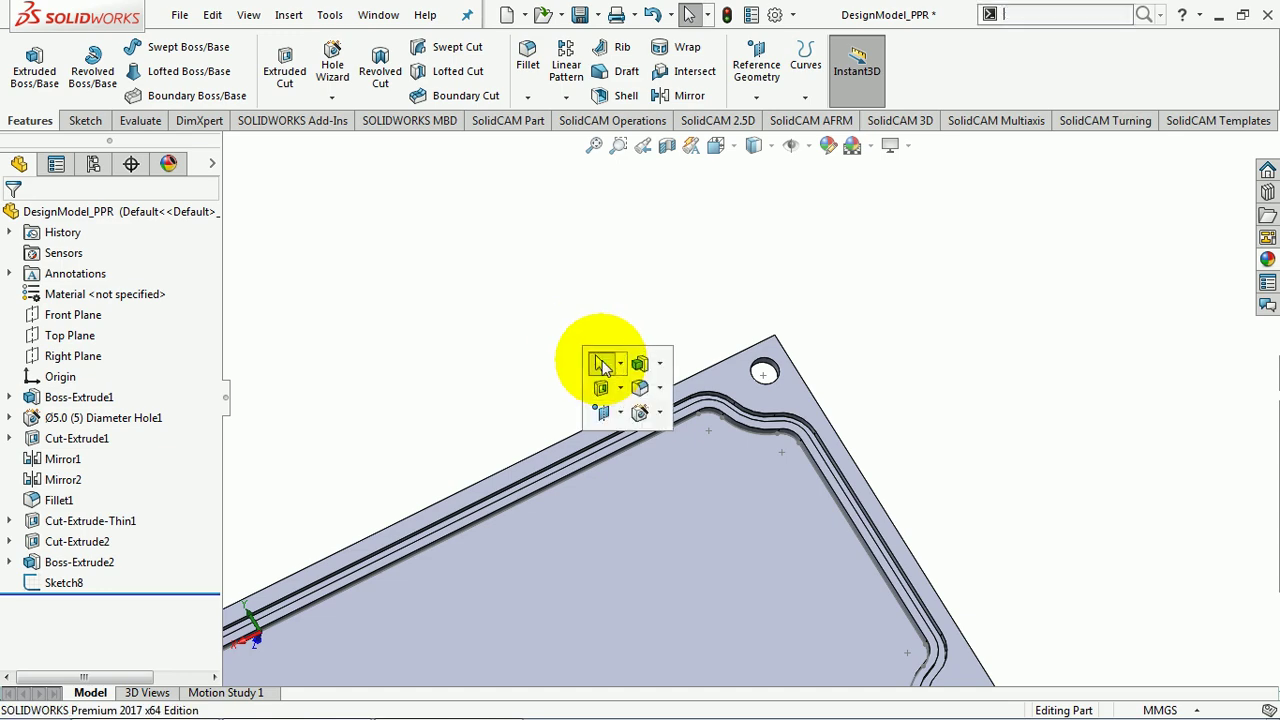
pyautogui.click(600, 390)
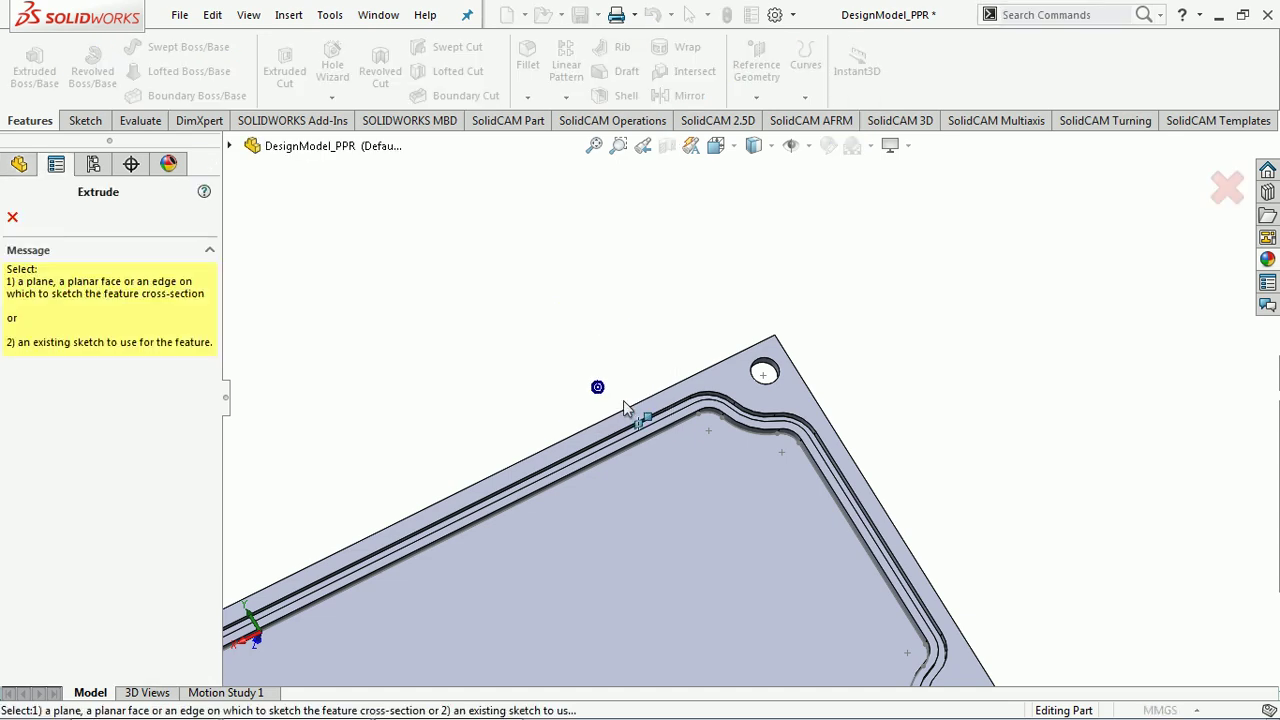
pyautogui.click(674, 427)
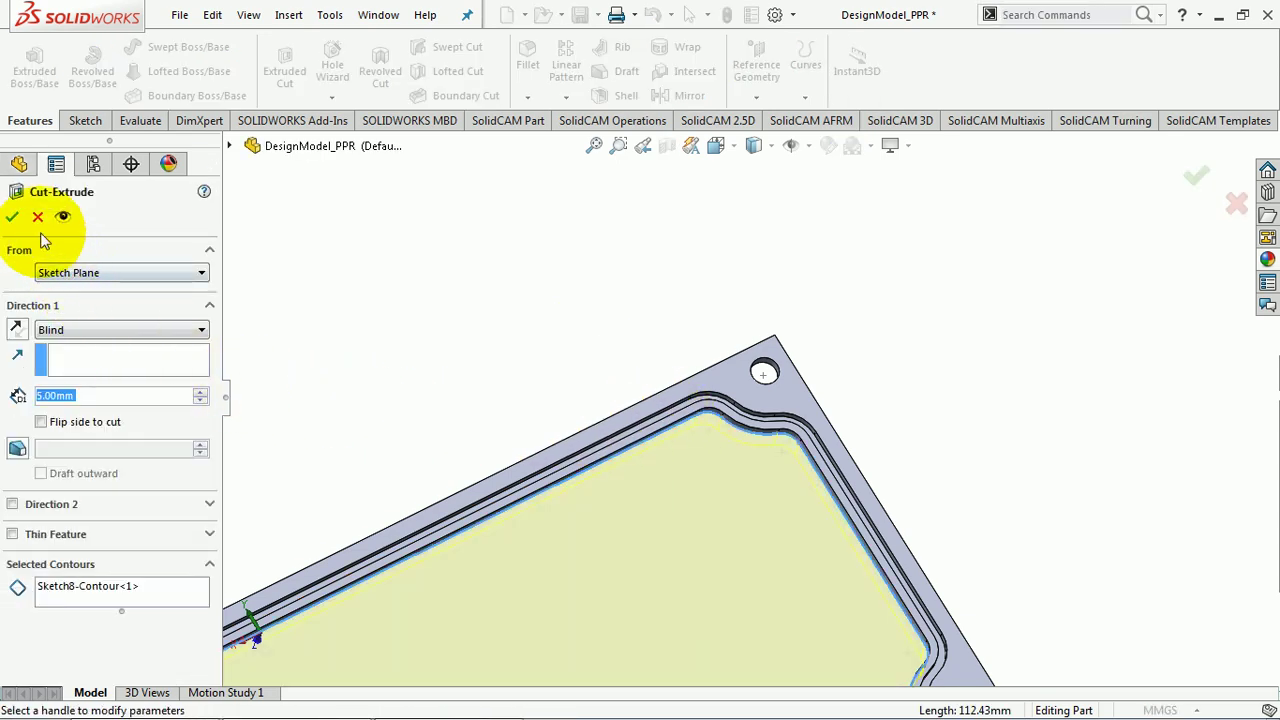
pyautogui.click(12, 216)
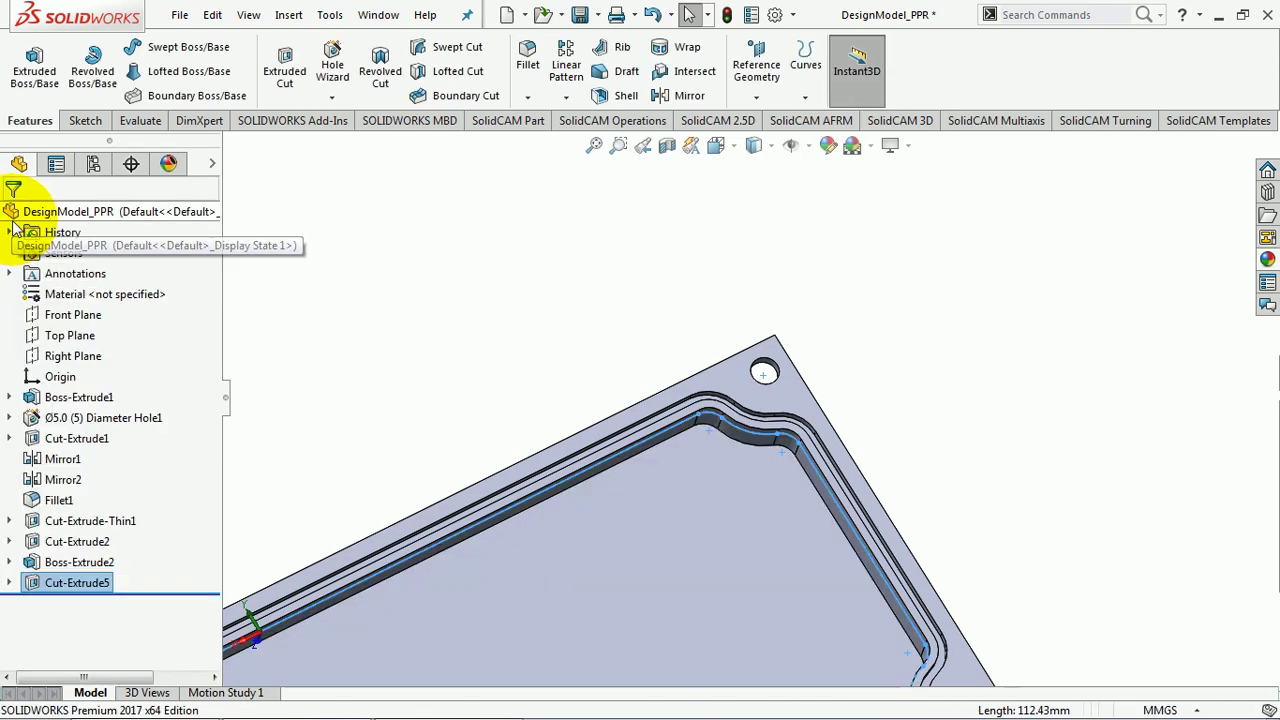
pyautogui.moveTo(504, 289)
pyautogui.mouseDown(button='middle')
pyautogui.moveTo(591, 234)
pyautogui.moveTo(606, 191)
pyautogui.moveTo(575, 205)
pyautogui.moveTo(560, 250)
pyautogui.mouseUp(button='middle')
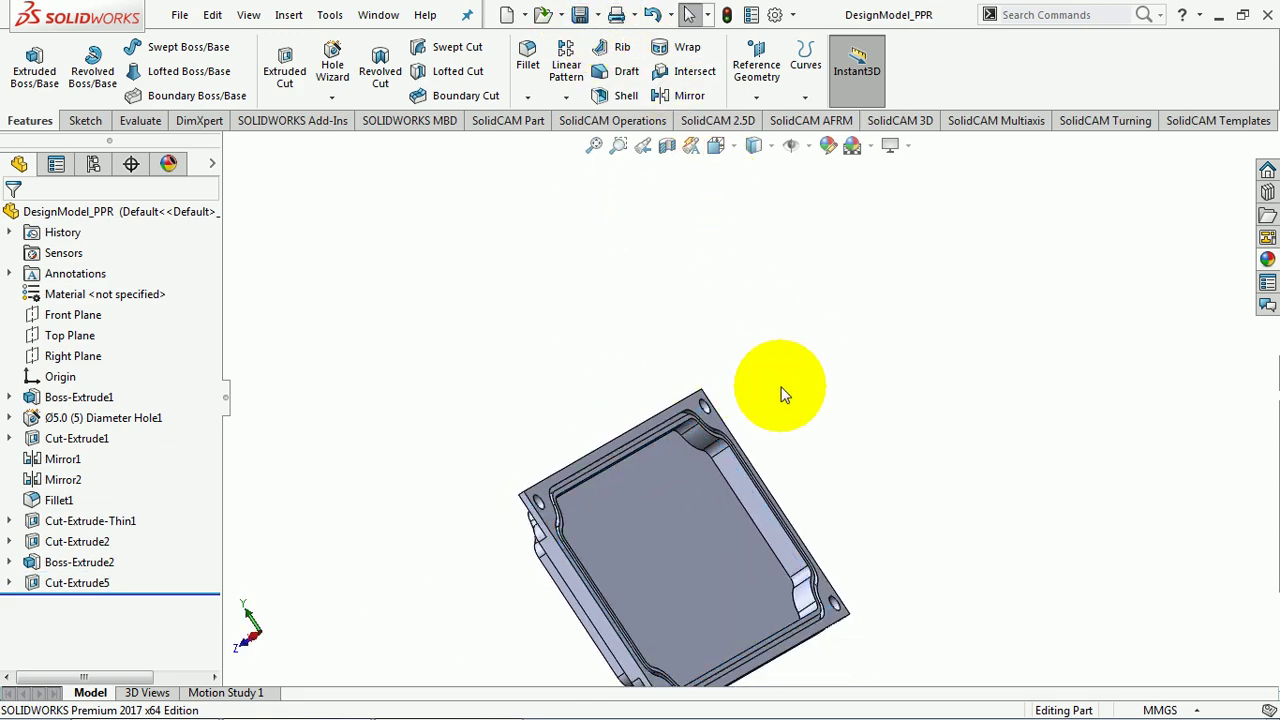
pyautogui.hotkey('ctrl', '7')
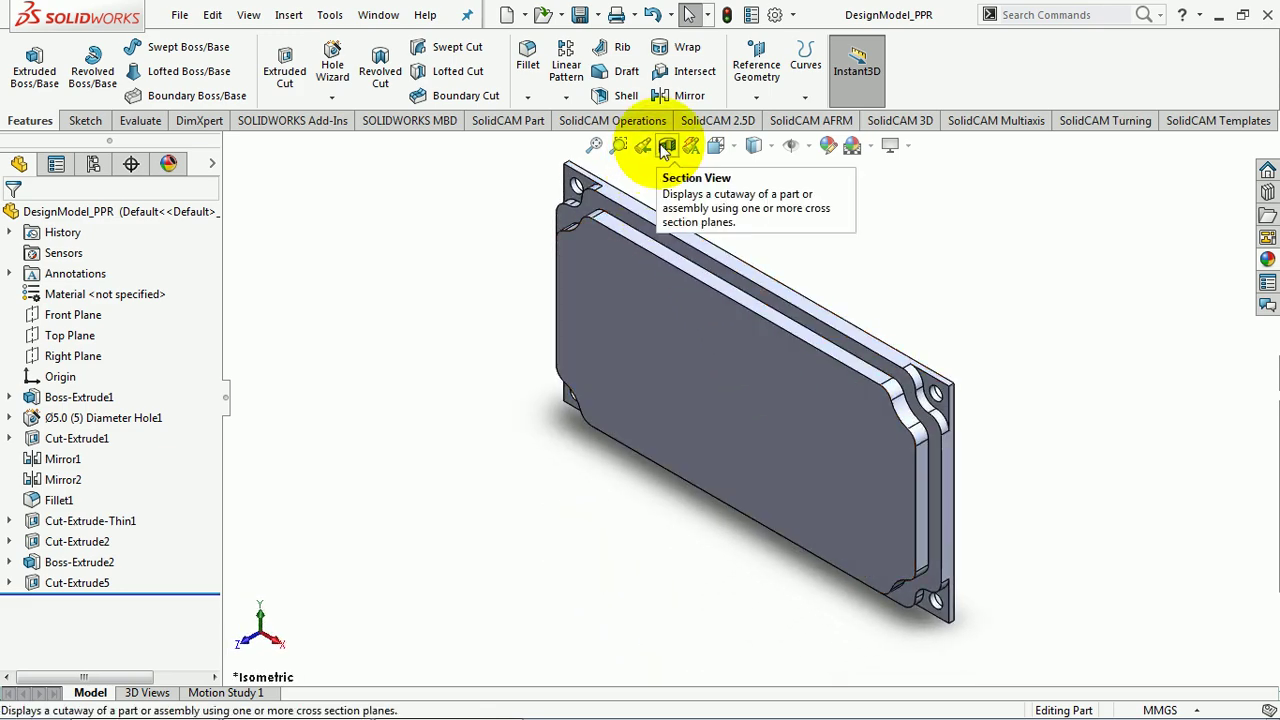
pyautogui.click(666, 146)
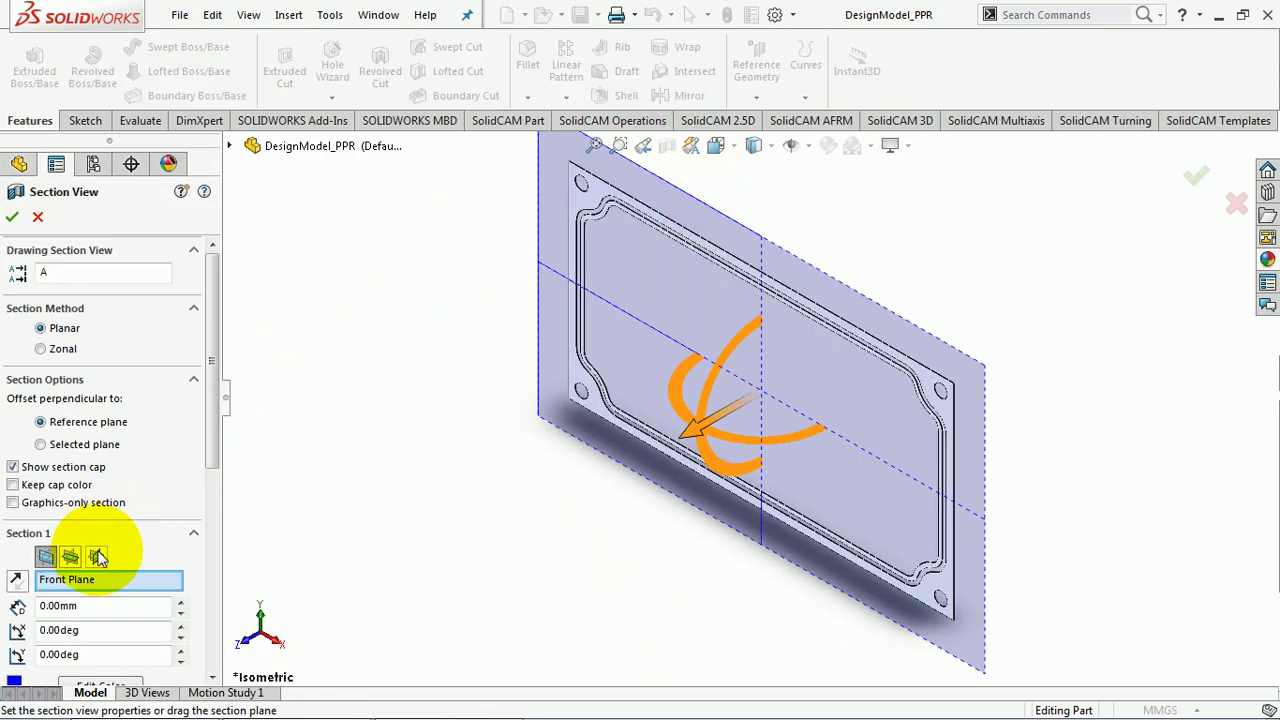
pyautogui.click(96, 556)
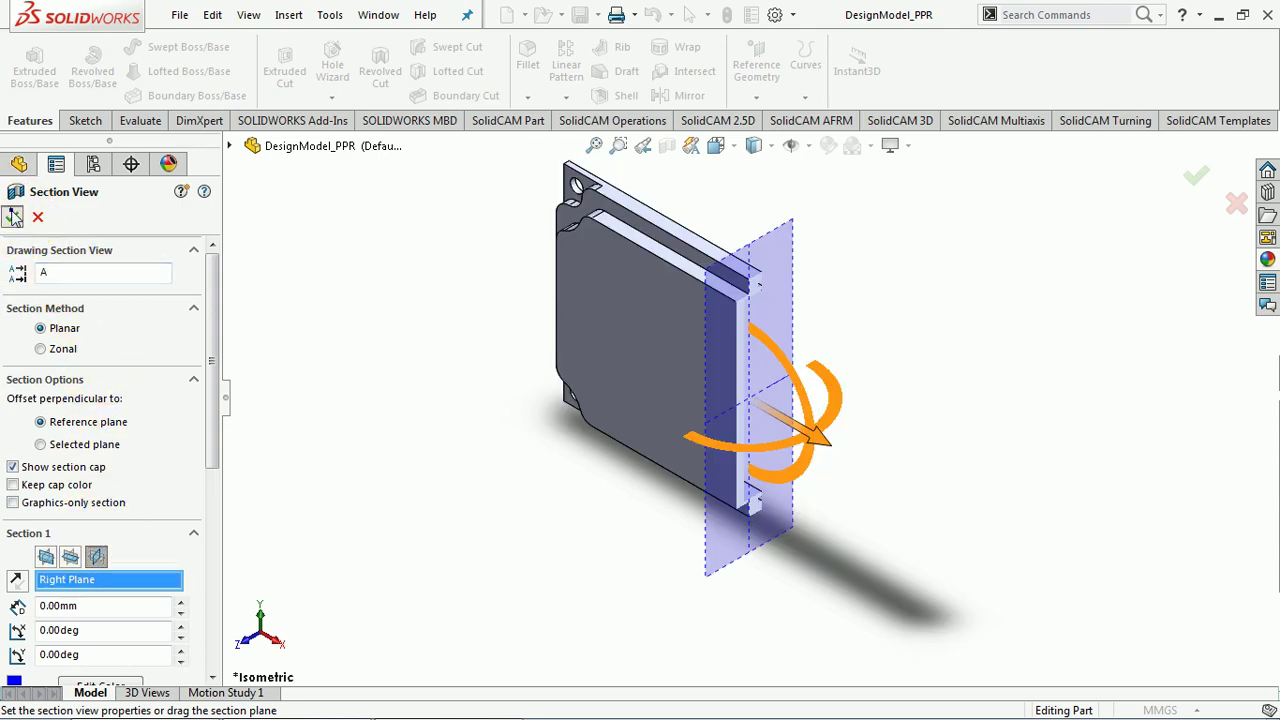
pyautogui.click(13, 217)
pyautogui.scroll(-1, 748, 294)
pyautogui.scroll(-3, 737, 371)
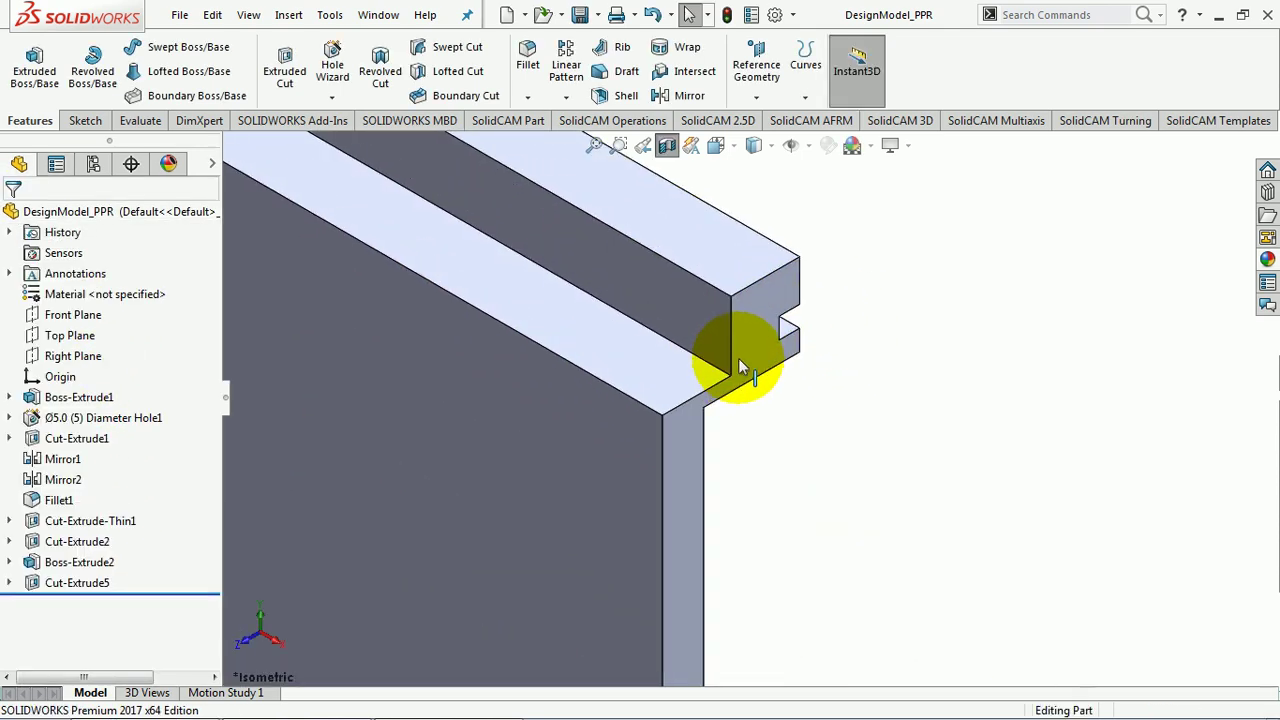
pyautogui.moveTo(741, 367)
pyautogui.mouseDown(button='middle')
pyautogui.moveTo(677, 271)
pyautogui.moveTo(640, 257)
pyautogui.moveTo(629, 274)
pyautogui.moveTo(660, 279)
pyautogui.moveTo(677, 263)
pyautogui.moveTo(706, 300)
pyautogui.mouseUp(button='middle')
pyautogui.scroll(2, 716, 314)
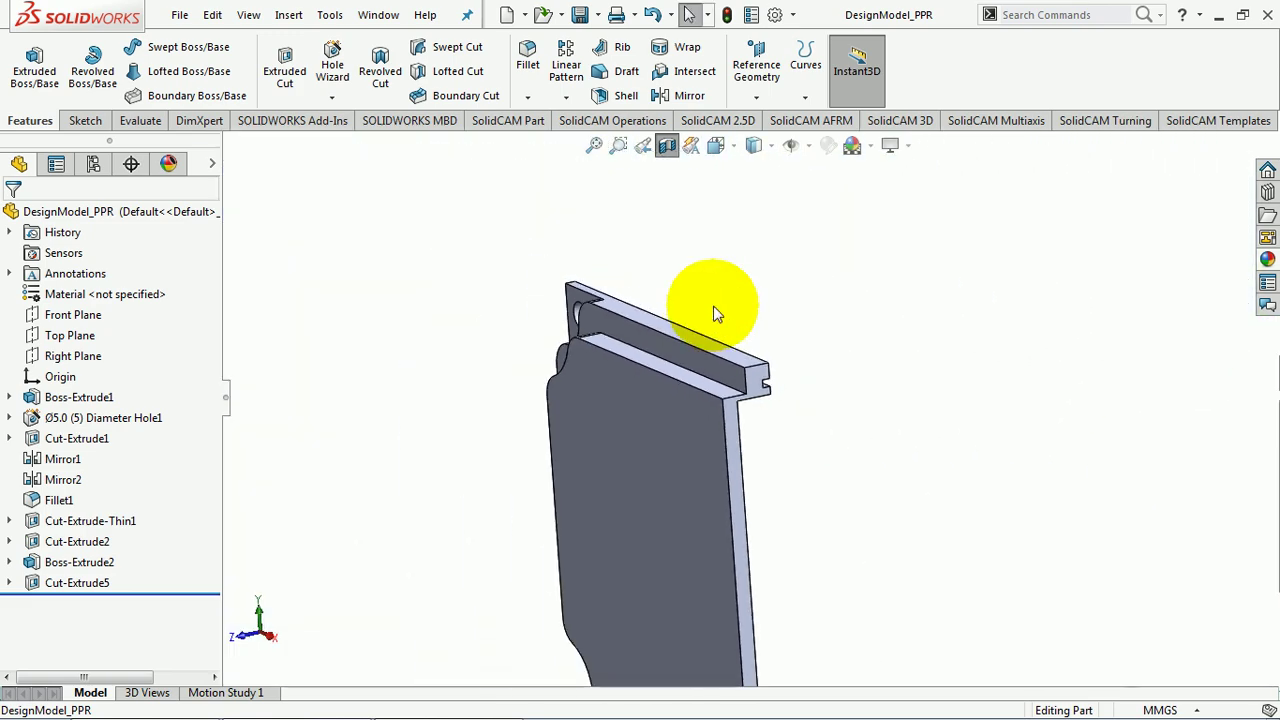
pyautogui.click(667, 145)
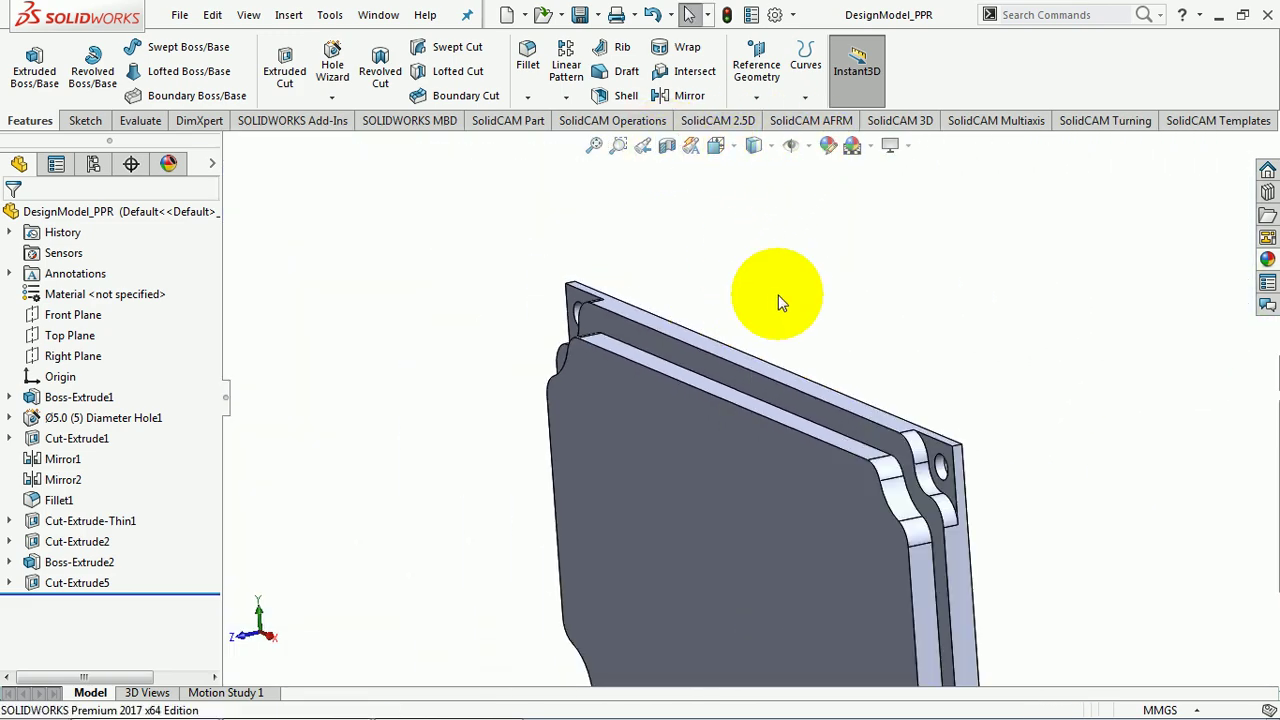
pyautogui.hotkey('ctrl', '7')
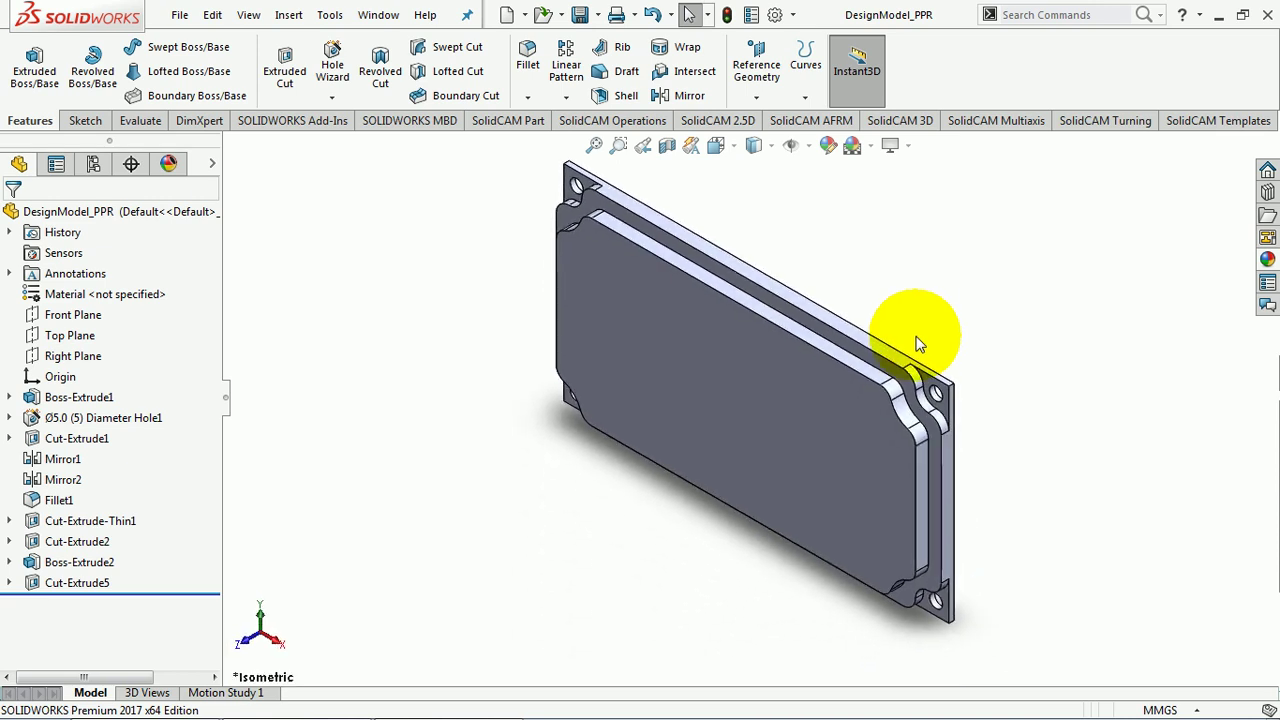
# Step: Save the part, then round the plate's four outer corner edges with a 3 mm Fillet2
pyautogui.click(580, 16)
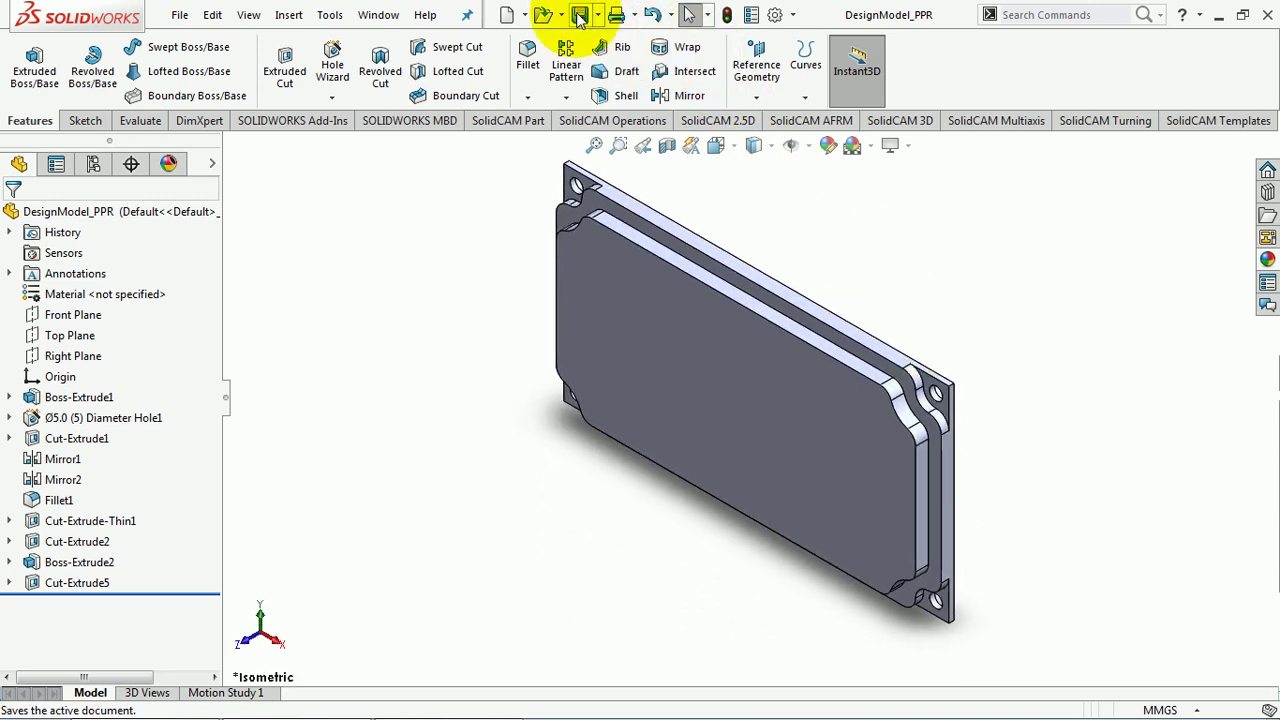
pyautogui.scroll(-1, 845, 229)
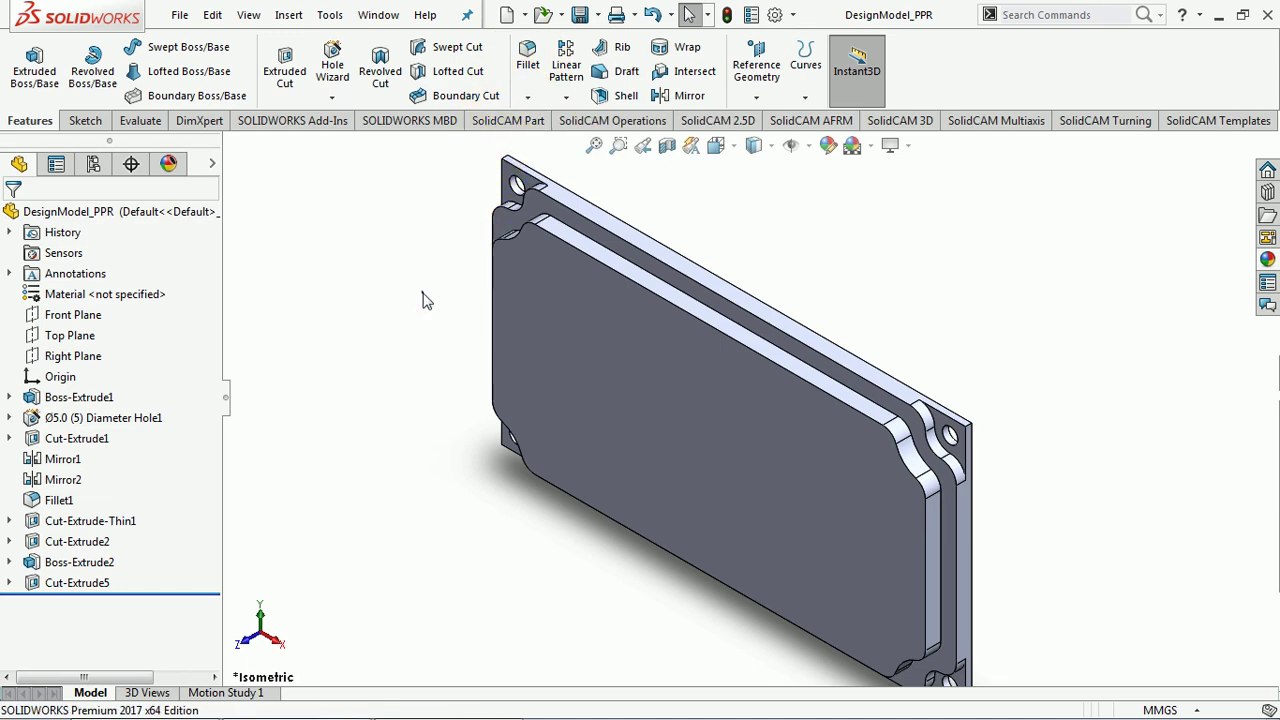
pyautogui.press('s')
pyautogui.click(470, 320)
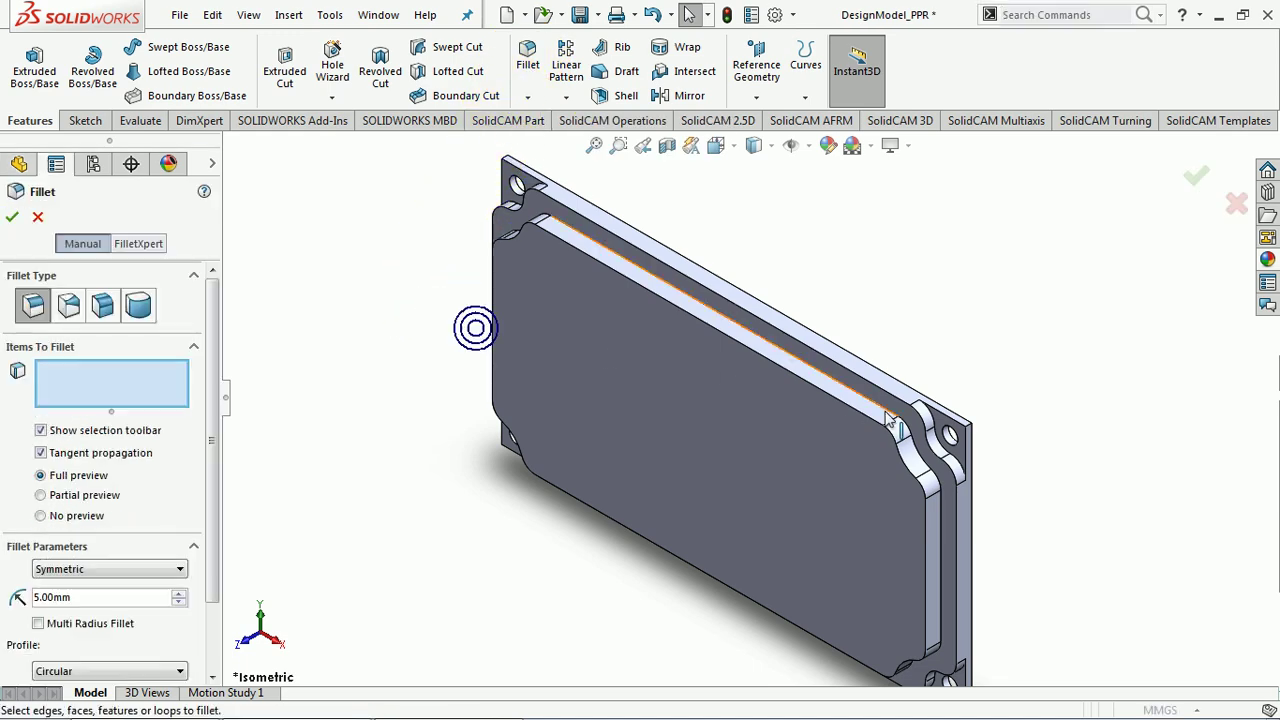
pyautogui.scroll(-3, 990, 445)
pyautogui.scroll(-2, 990, 445)
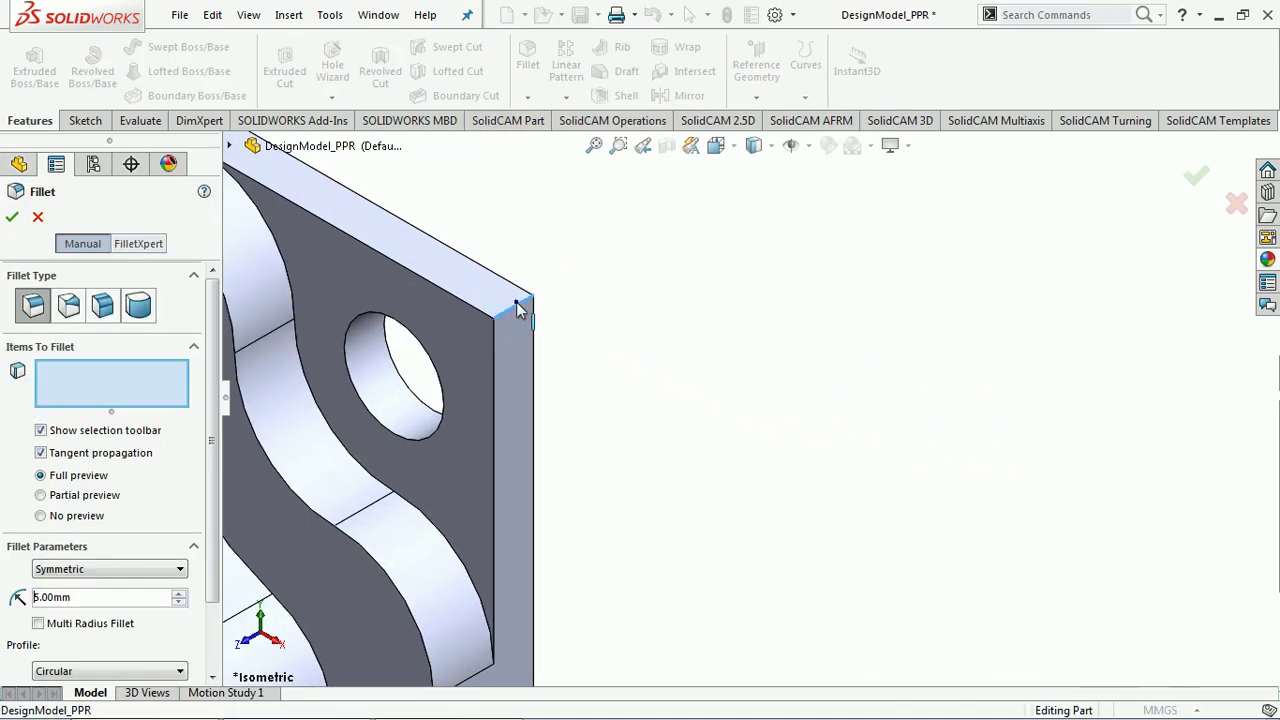
pyautogui.click(518, 308)
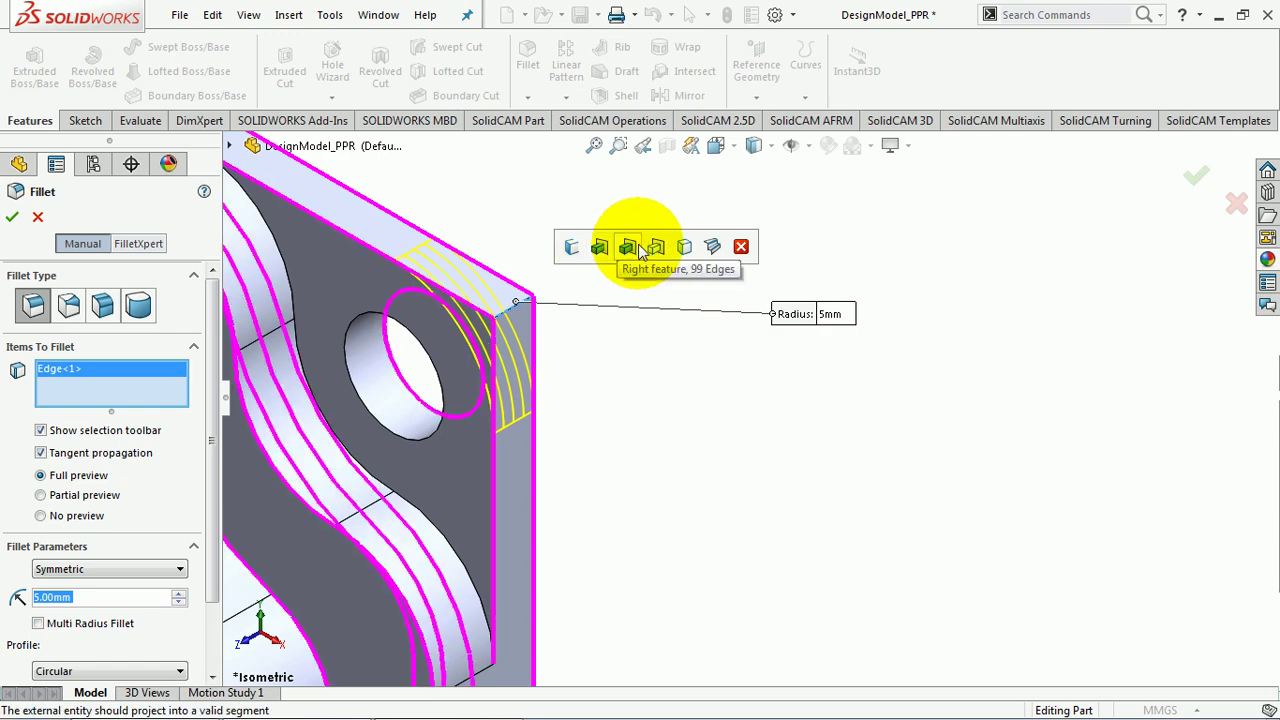
pyautogui.click(571, 247)
pyautogui.scroll(5, 700, 400)
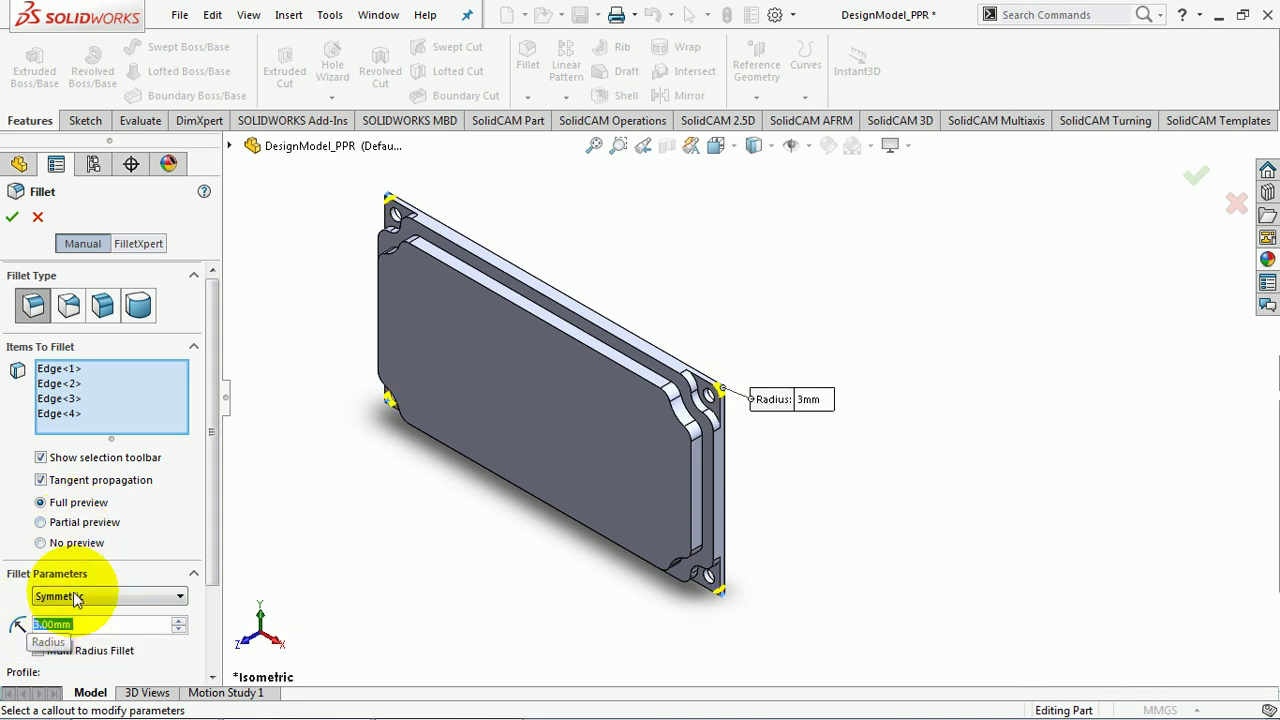
pyautogui.click(11, 219)
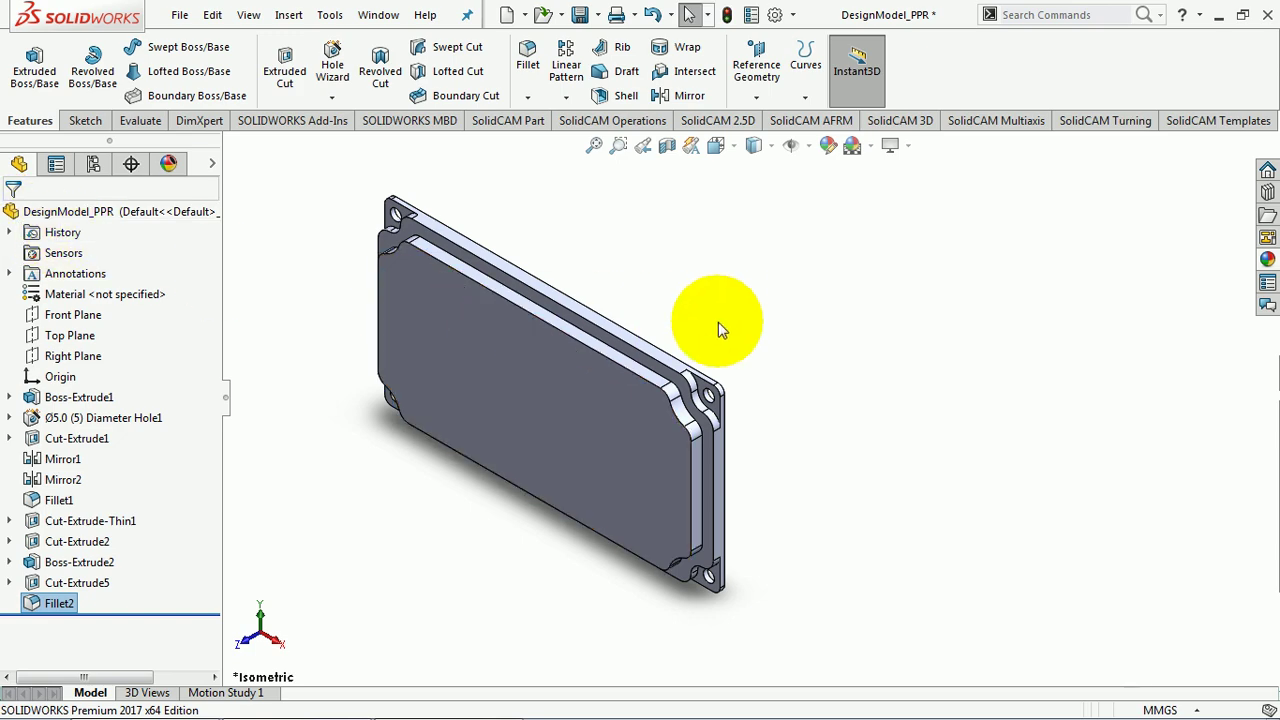
pyautogui.scroll(-2, 850, 402)
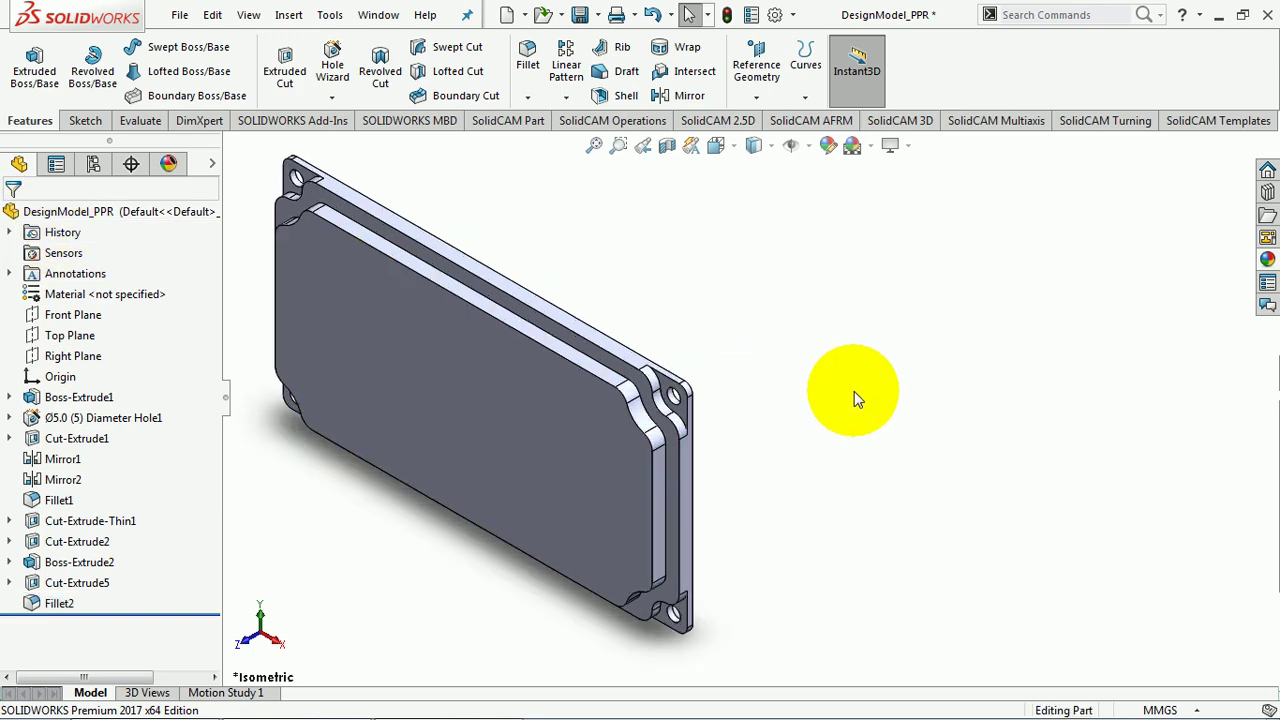
pyautogui.moveTo(855, 398)
pyautogui.mouseDown(button='middle')
pyautogui.moveTo(880, 408)
pyautogui.moveTo(662, 382)
pyautogui.mouseUp(button='middle')
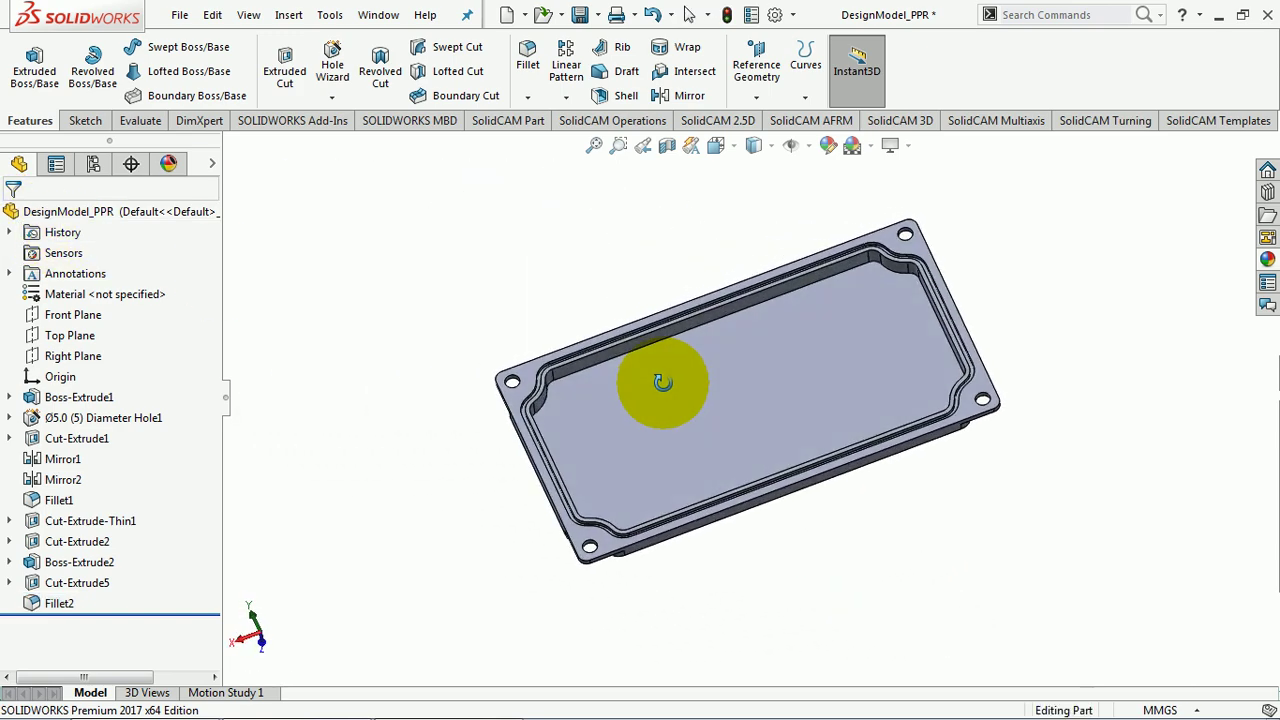
# Step: Start a sketch on the pocket floor and draw a centre-point rectangle above the origin
pyautogui.click(676, 398)
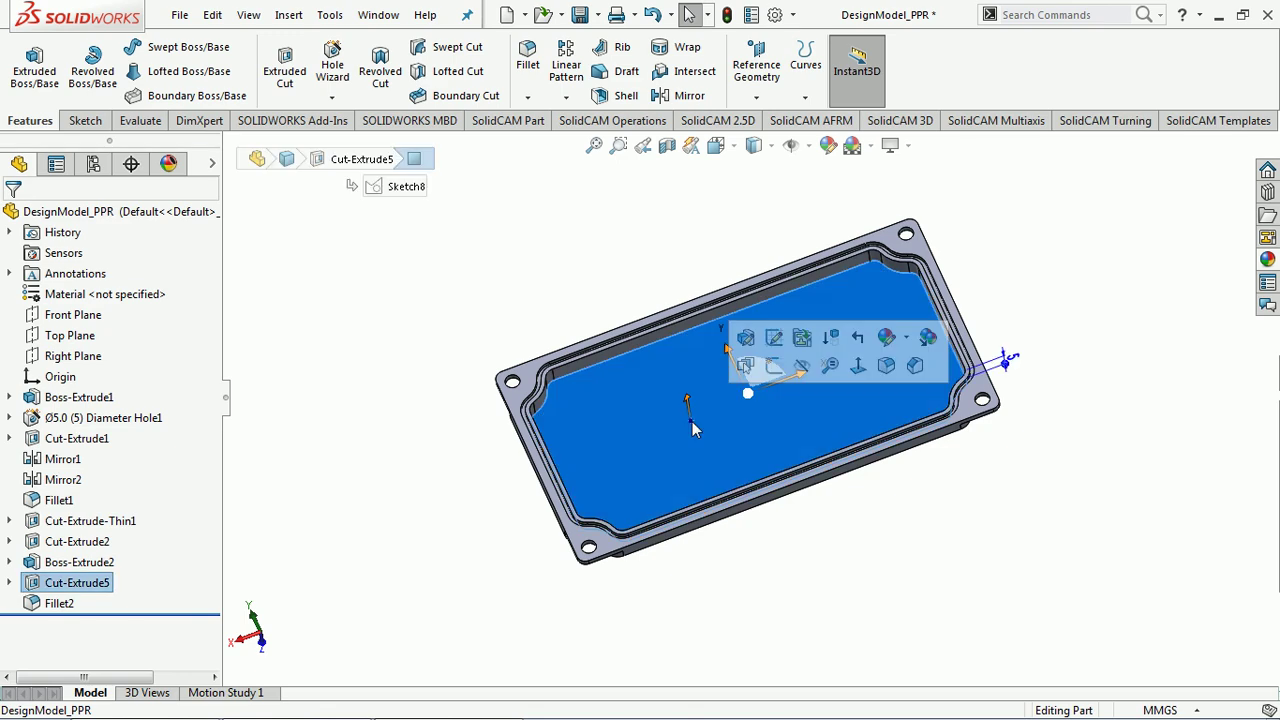
pyautogui.click(778, 364)
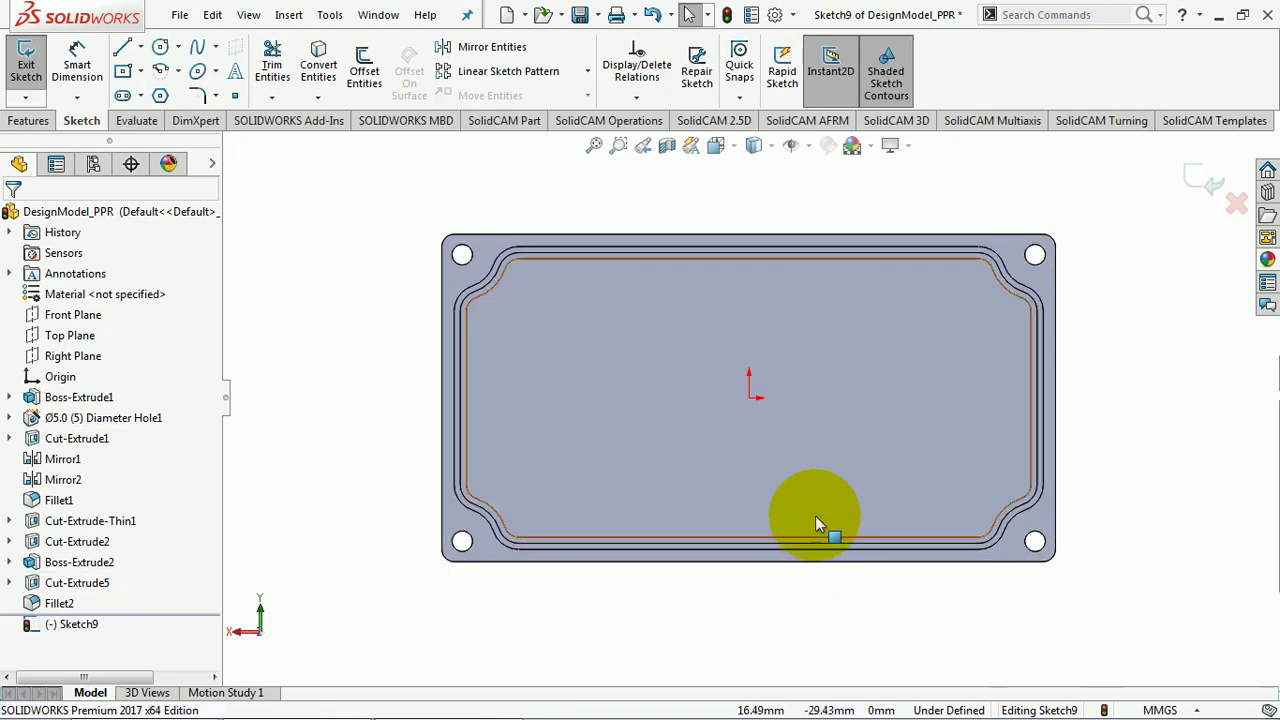
pyautogui.press('s')
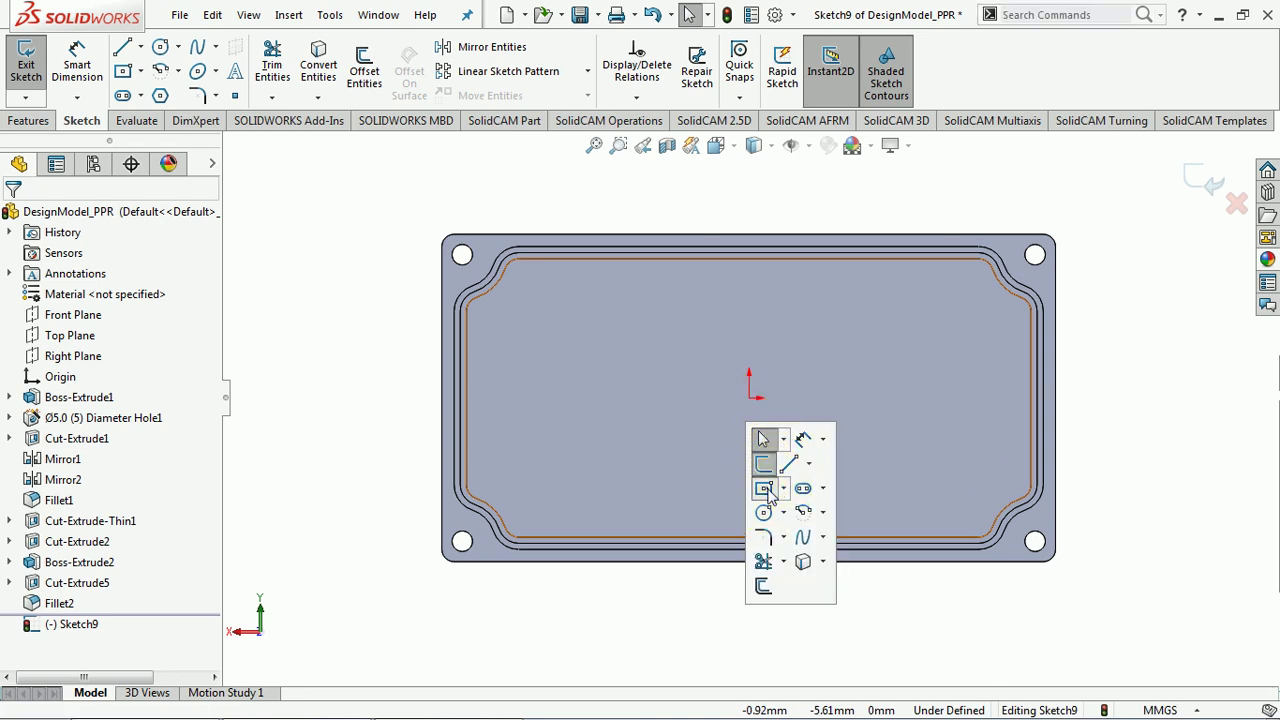
pyautogui.click(766, 486)
pyautogui.click(749, 317)
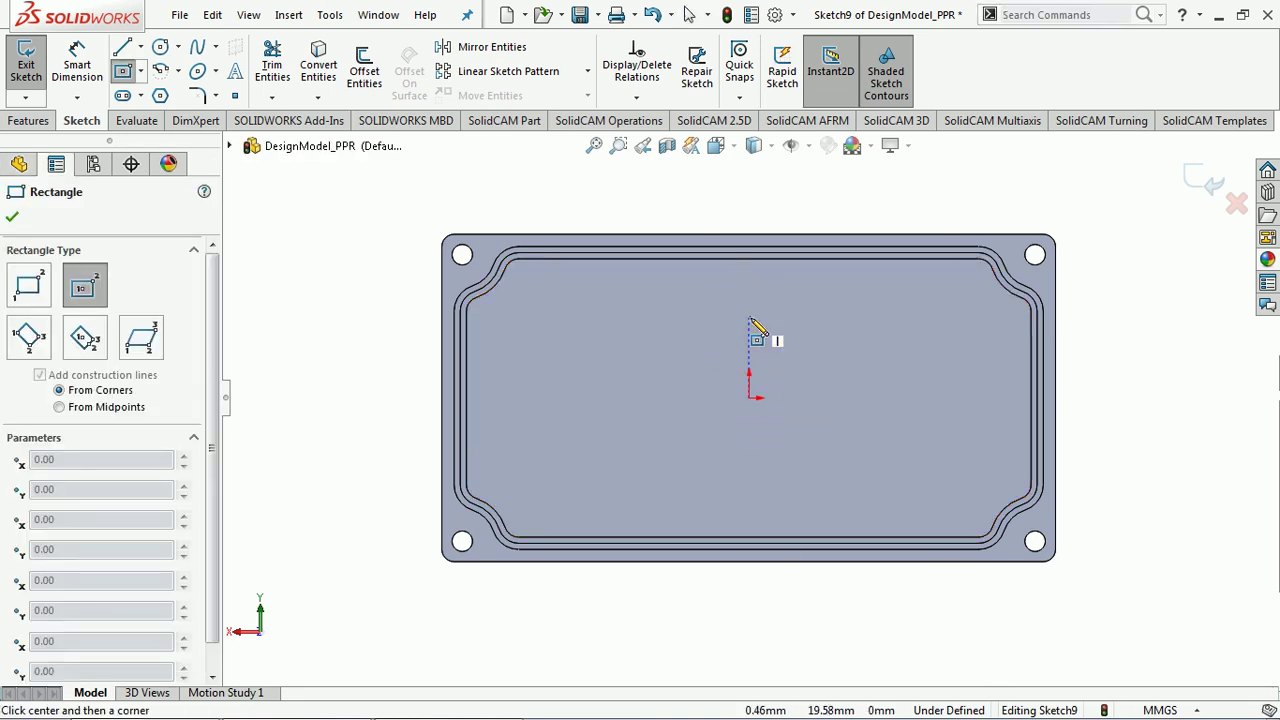
pyautogui.click(917, 306)
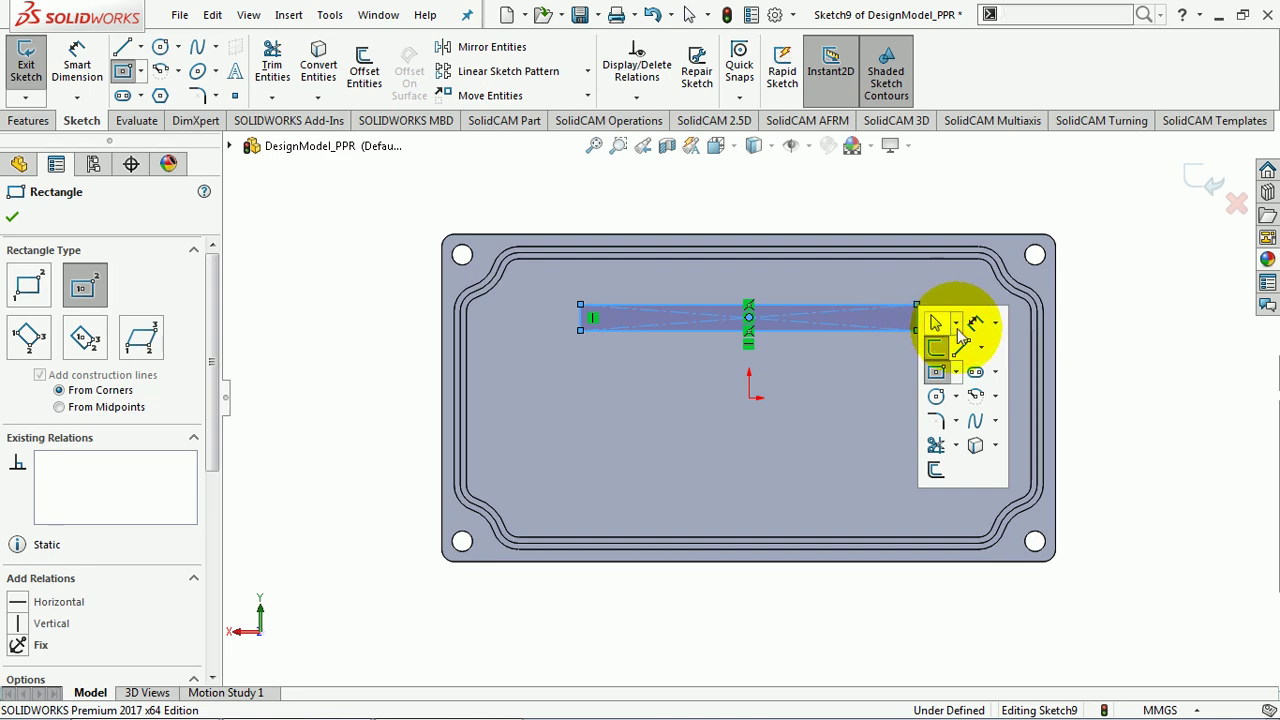
pyautogui.press('Escape')
pyautogui.click(843, 328)
# Step: Dimension the rectangle's top edge to a 95 mm width
pyautogui.click(772, 222)
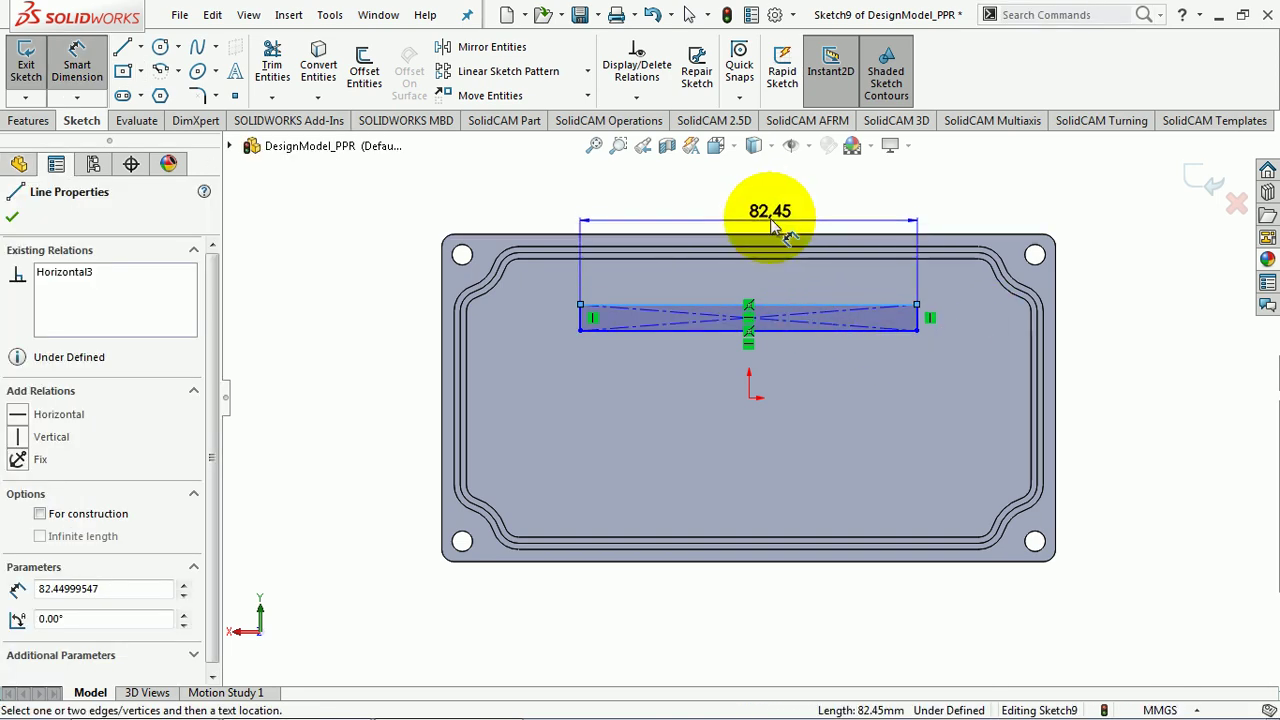
pyautogui.click(768, 218)
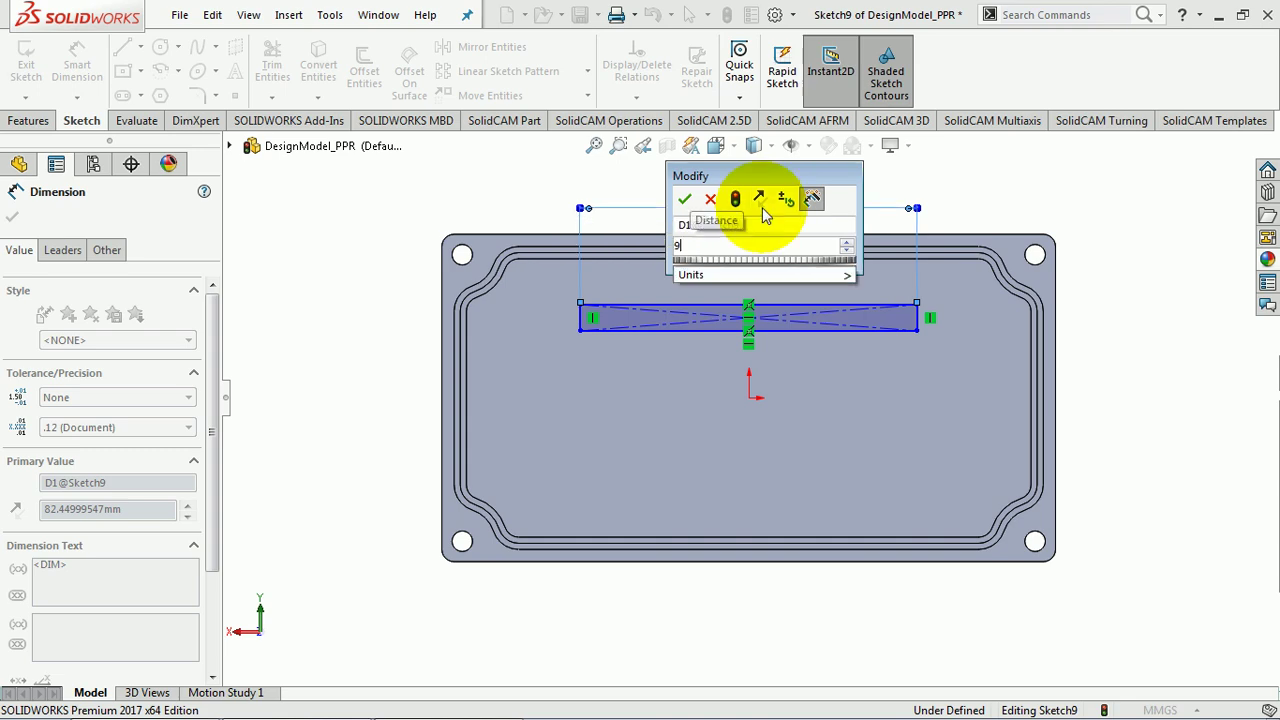
pyautogui.write('95')
pyautogui.press('Return')
pyautogui.click(372, 229)
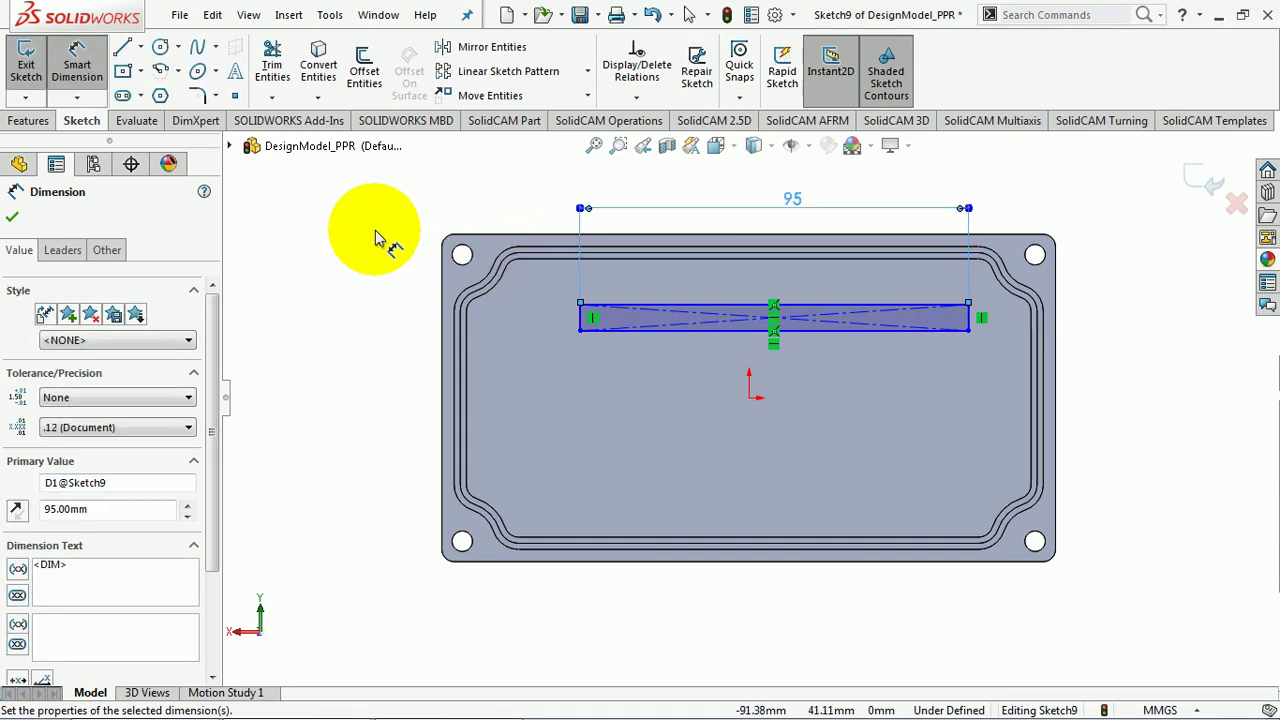
# Step: Dimension the slot height to 6 mm and its bottom edge 20 mm from the origin
pyautogui.click(590, 320)
pyautogui.click(362, 282)
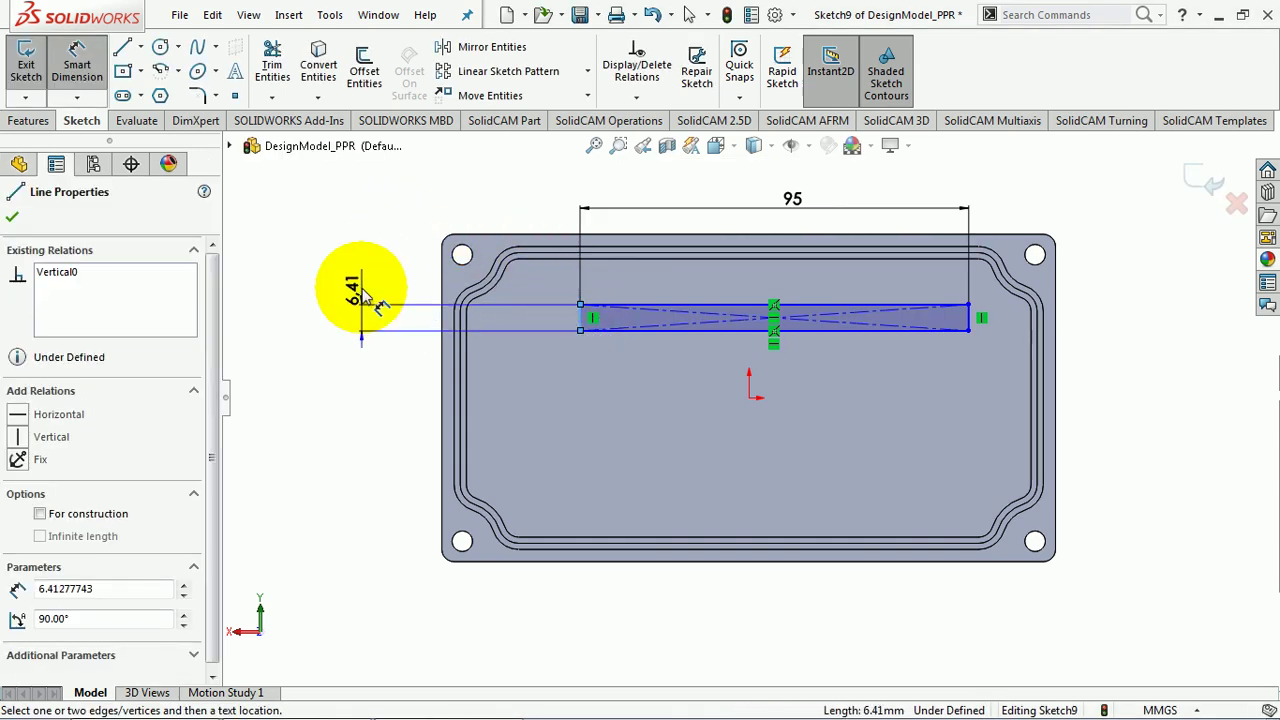
pyautogui.write('6')
pyautogui.press('Return')
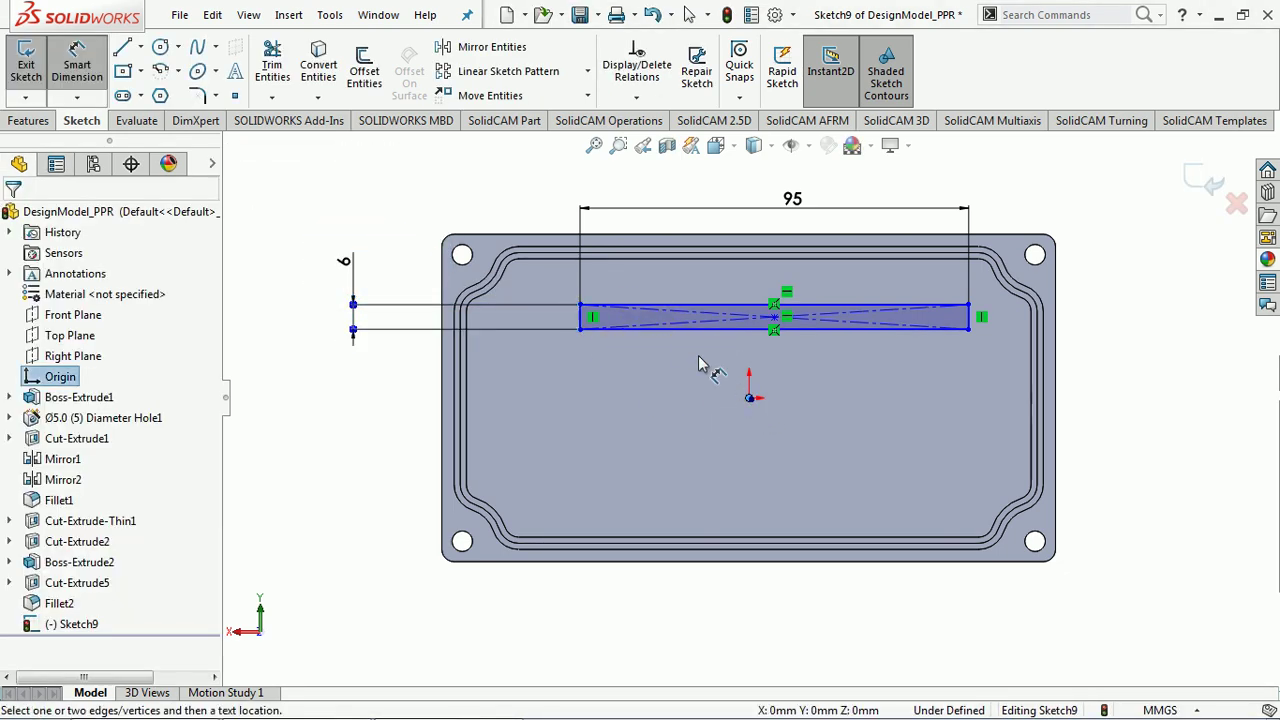
pyautogui.click(668, 330)
pyautogui.click(436, 368)
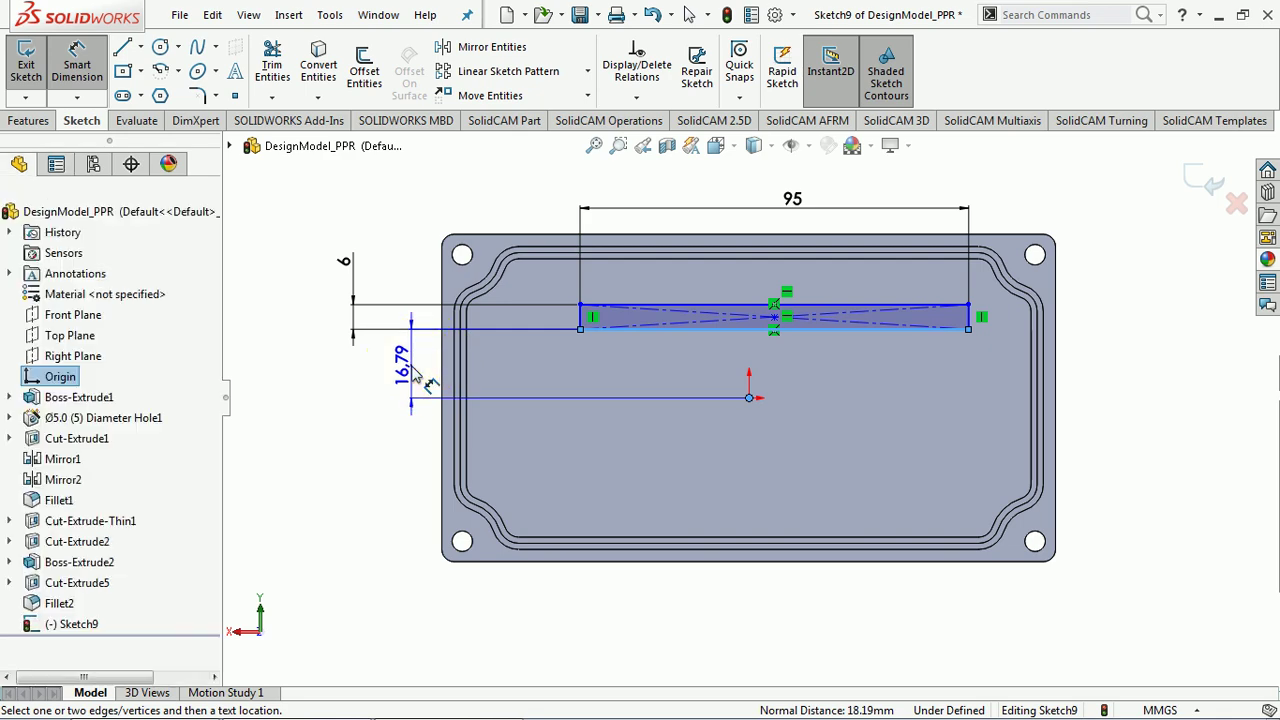
pyautogui.write('20')
pyautogui.press('Return')
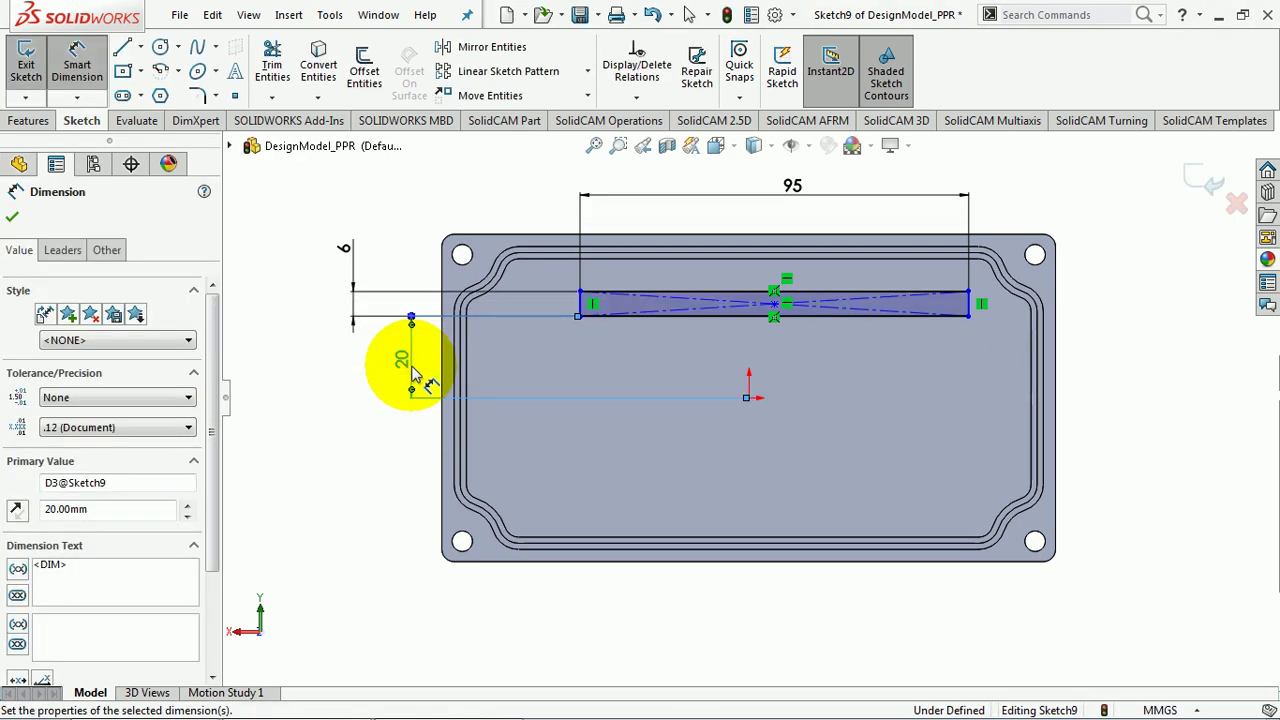
pyautogui.rightClick(280, 367)
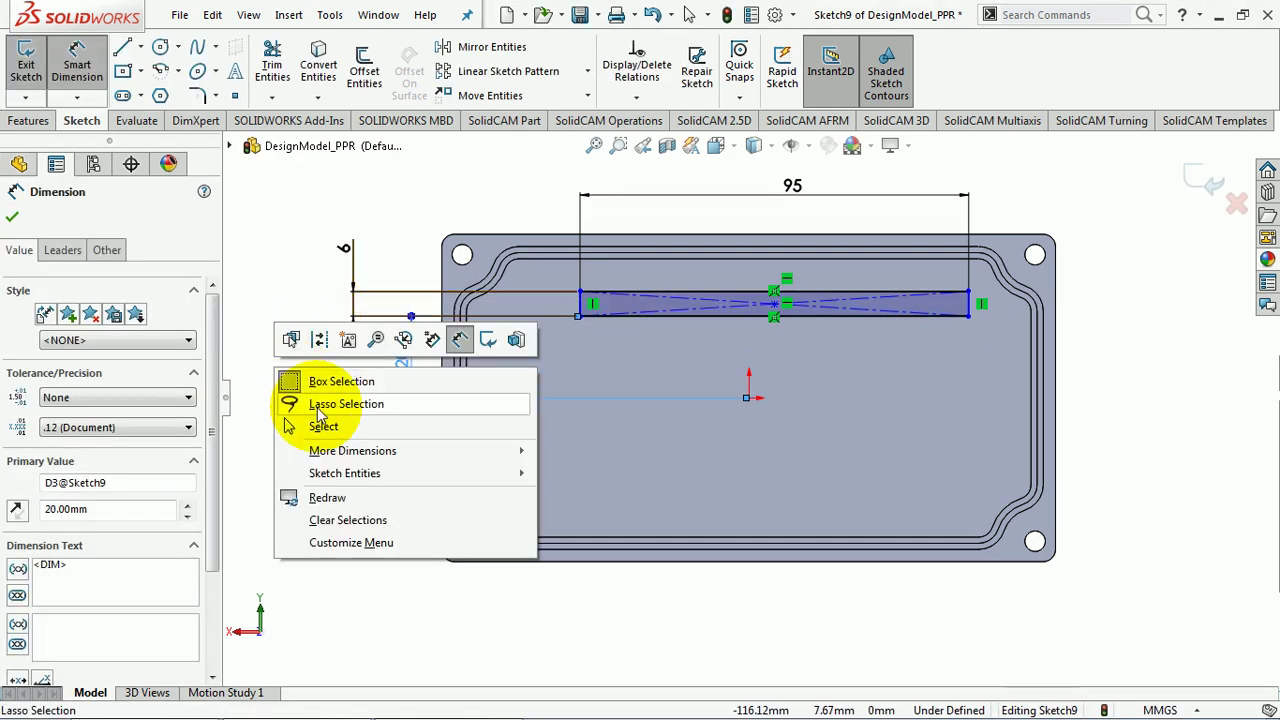
pyautogui.click(323, 426)
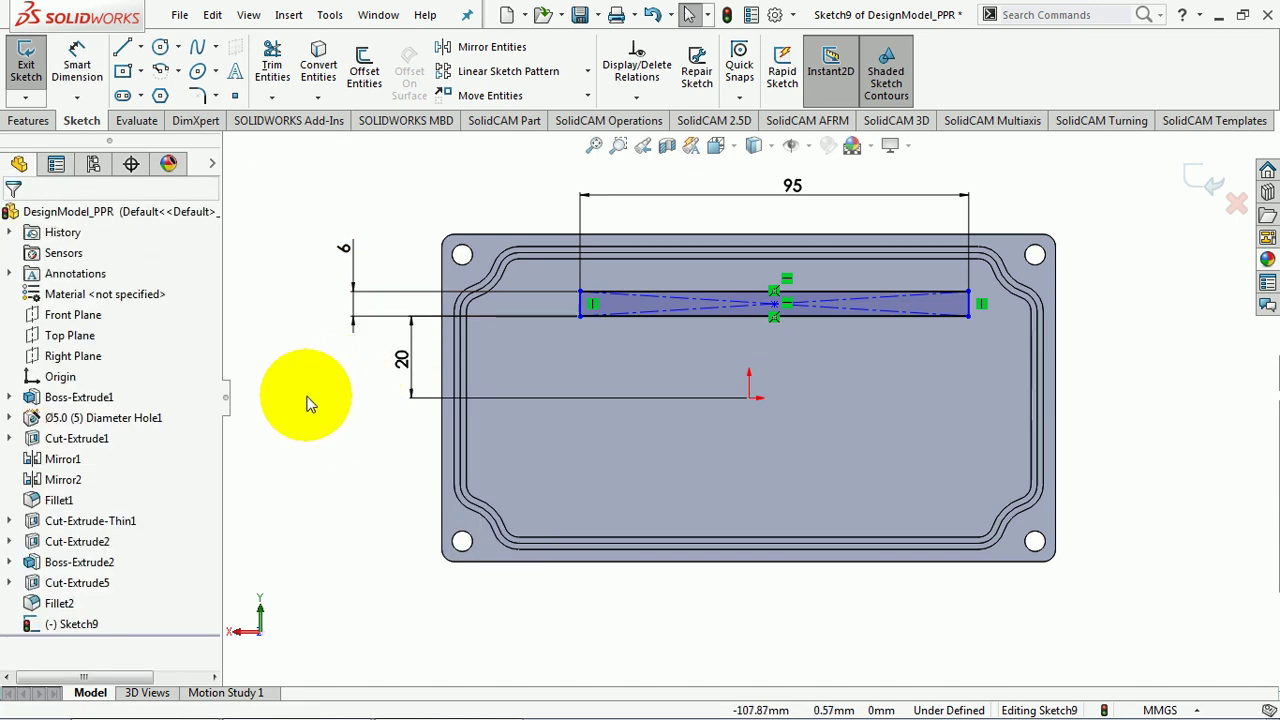
# Step: Draw horizontal and vertical construction centerlines starting at the sketch origin
pyautogui.press('s')
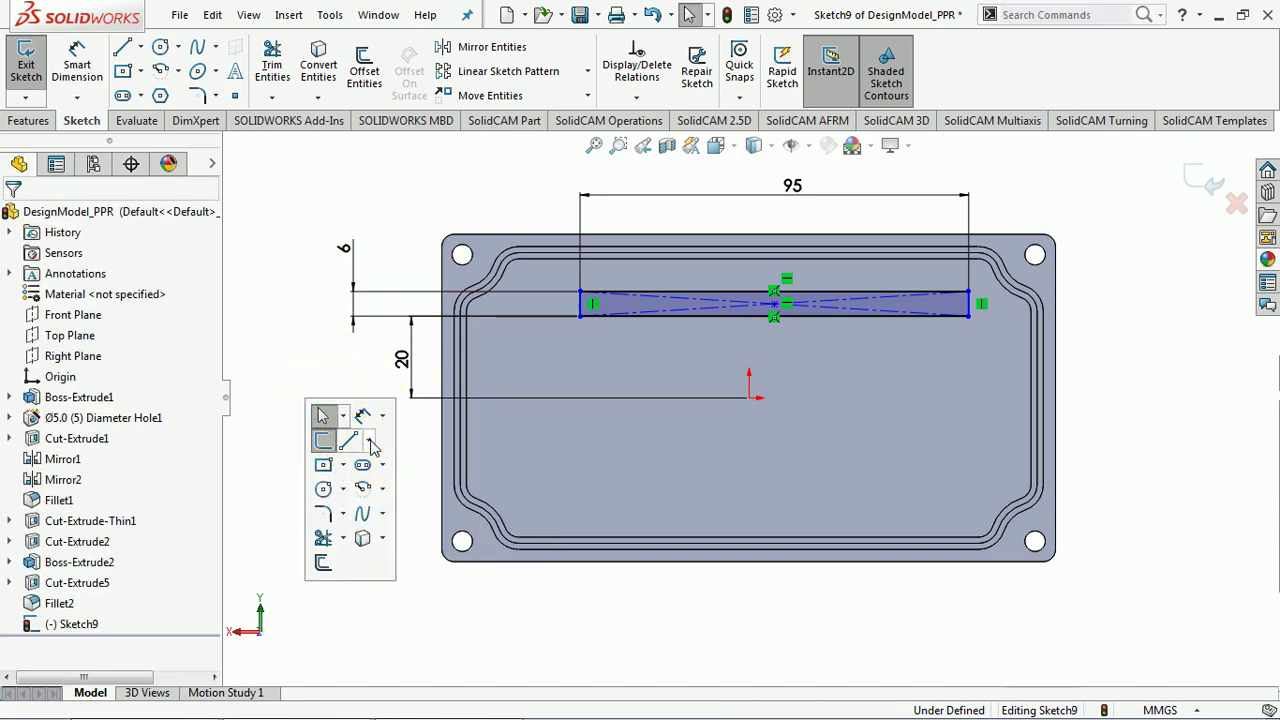
pyautogui.click(368, 440)
pyautogui.click(390, 488)
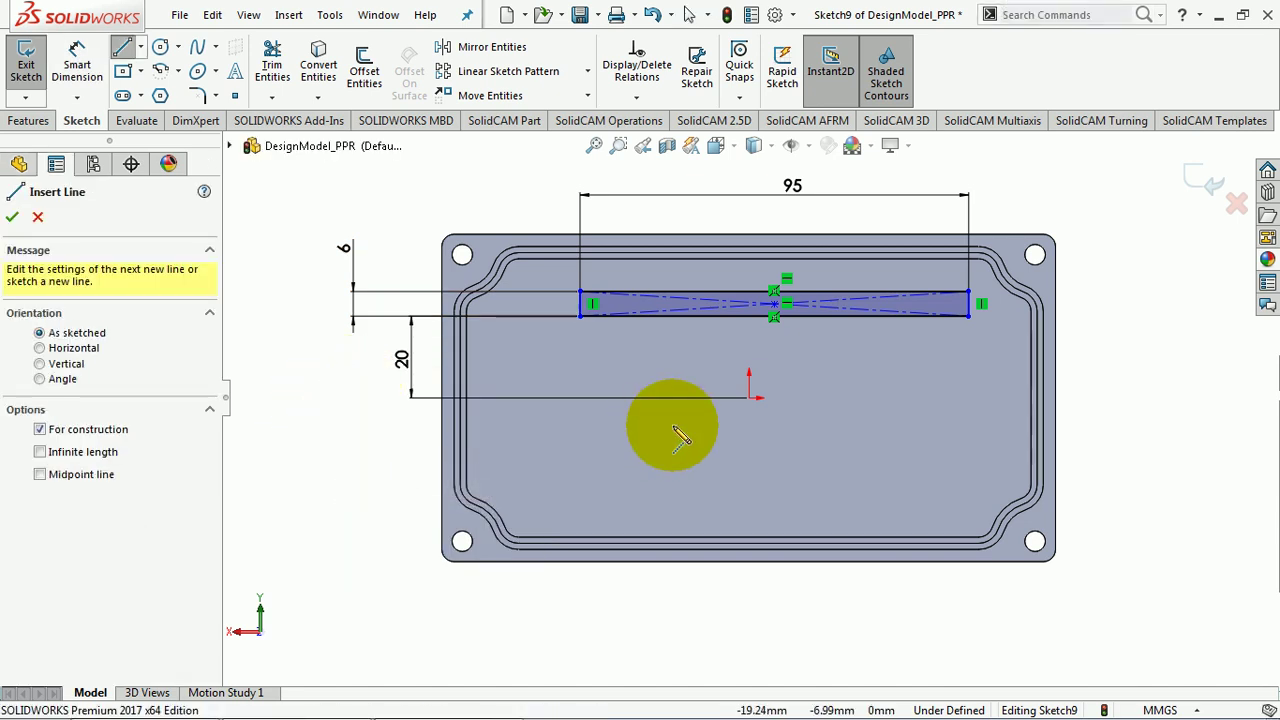
pyautogui.click(749, 399)
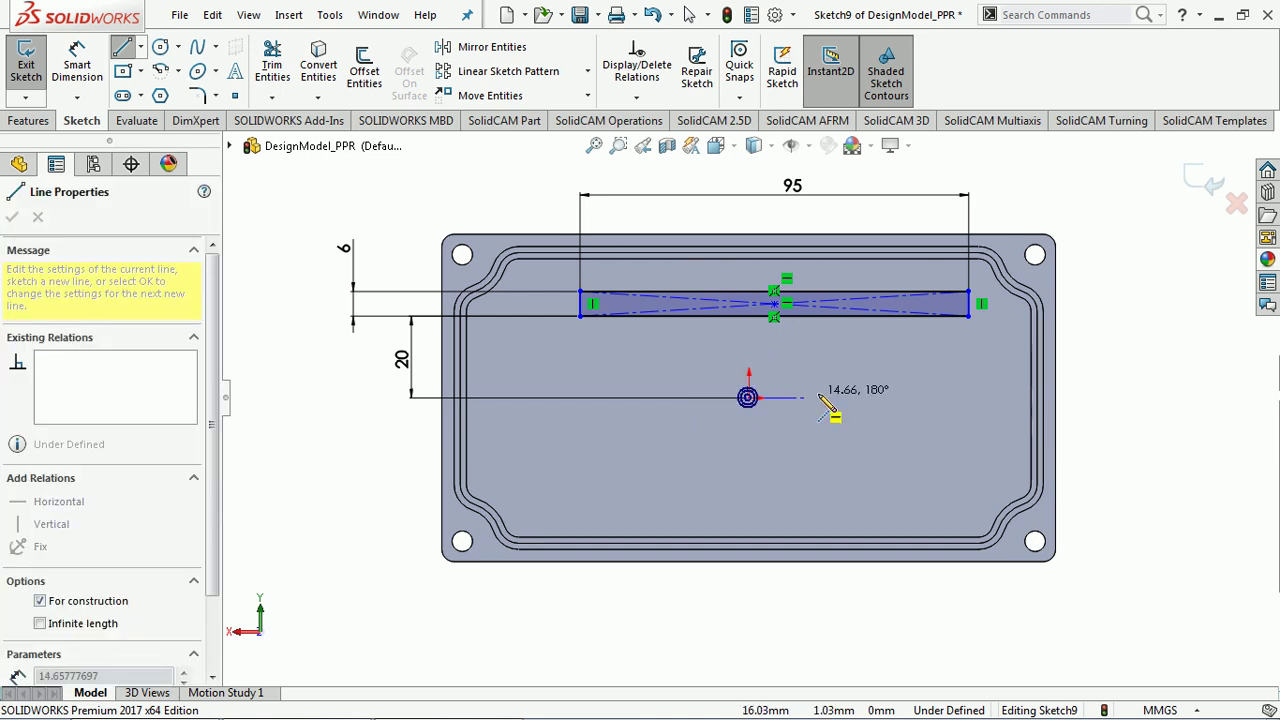
pyautogui.click(968, 398)
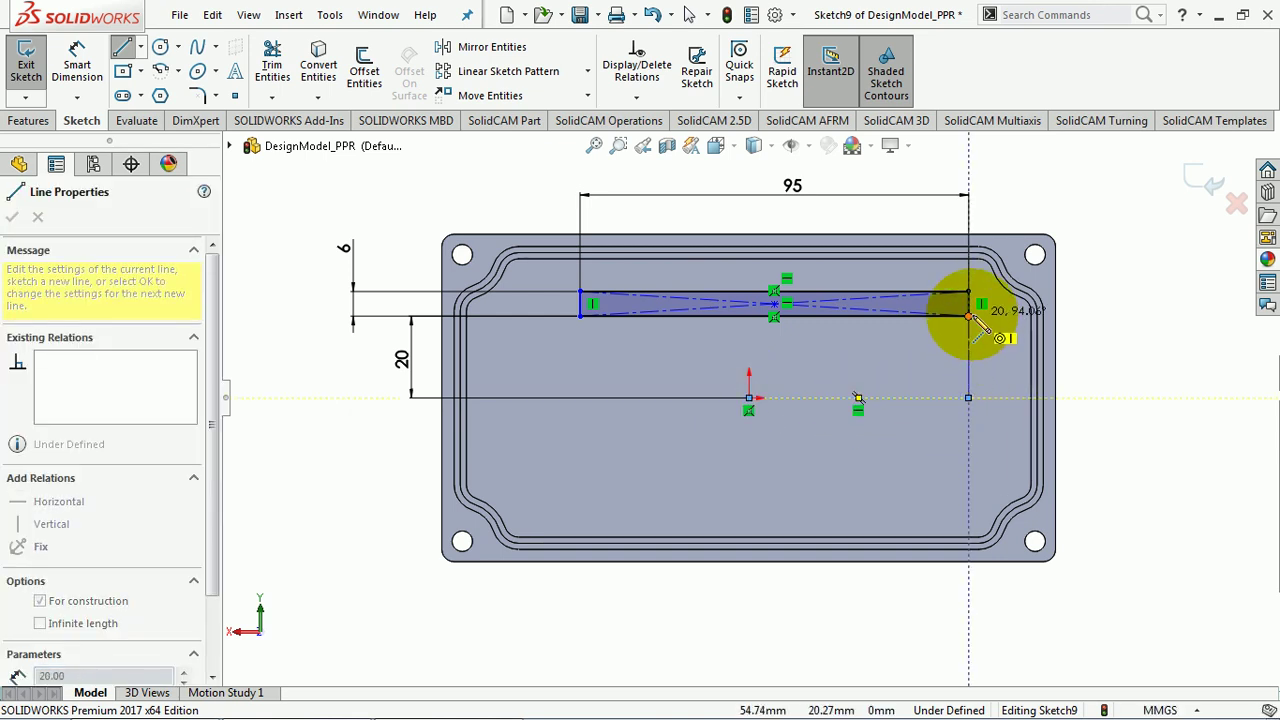
pyautogui.click(968, 316)
pyautogui.rightClick(1140, 346)
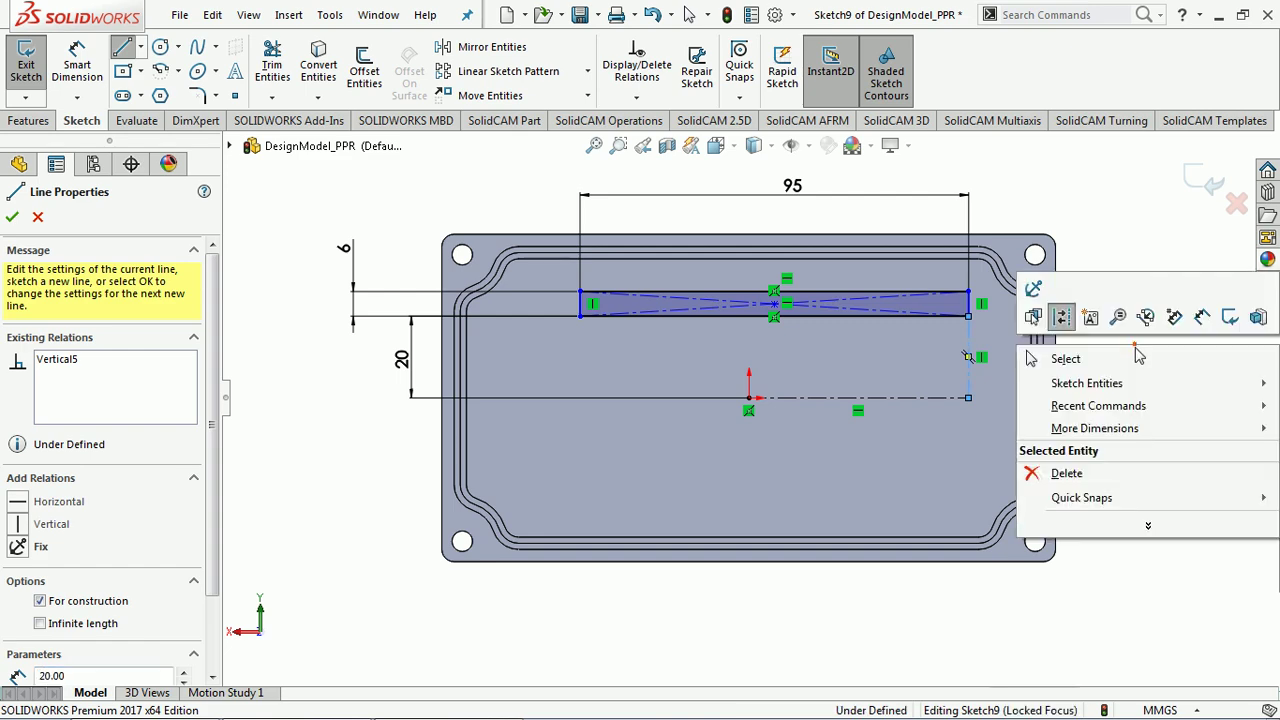
pyautogui.click(1134, 362)
pyautogui.moveTo(865, 359); pyautogui.dragTo(790, 338)
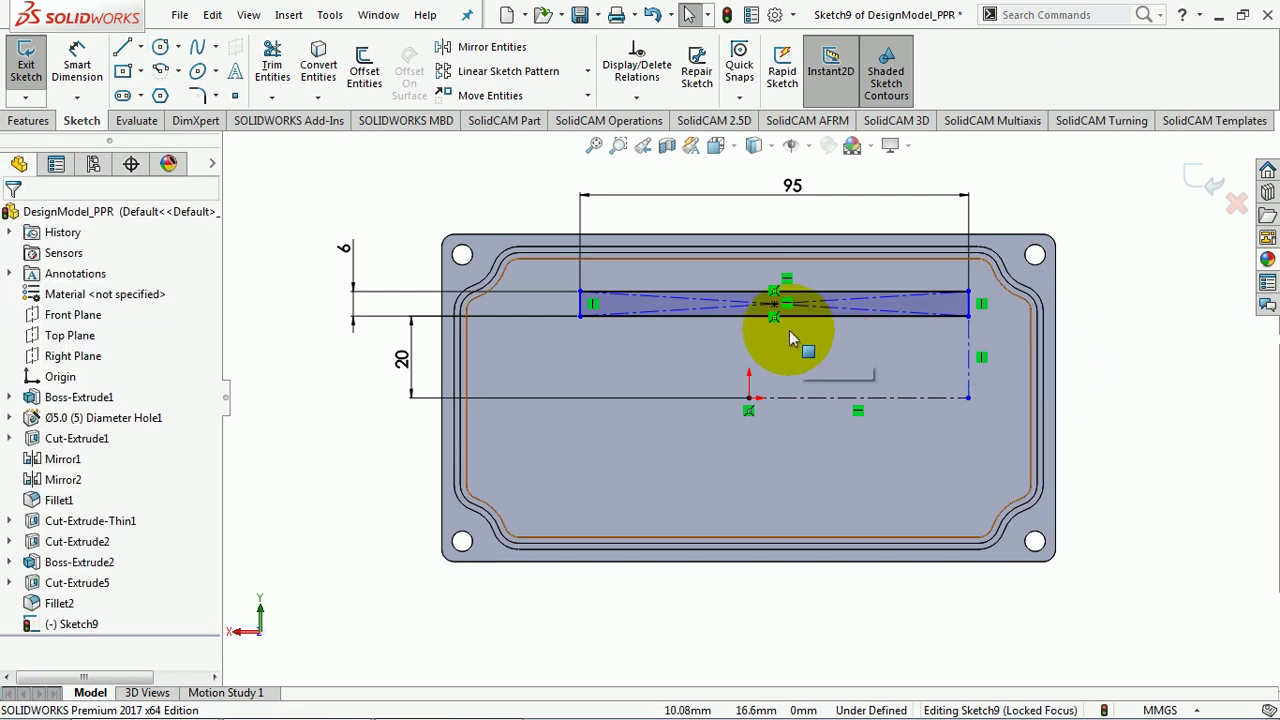
pyautogui.scroll(-3, 786, 323)
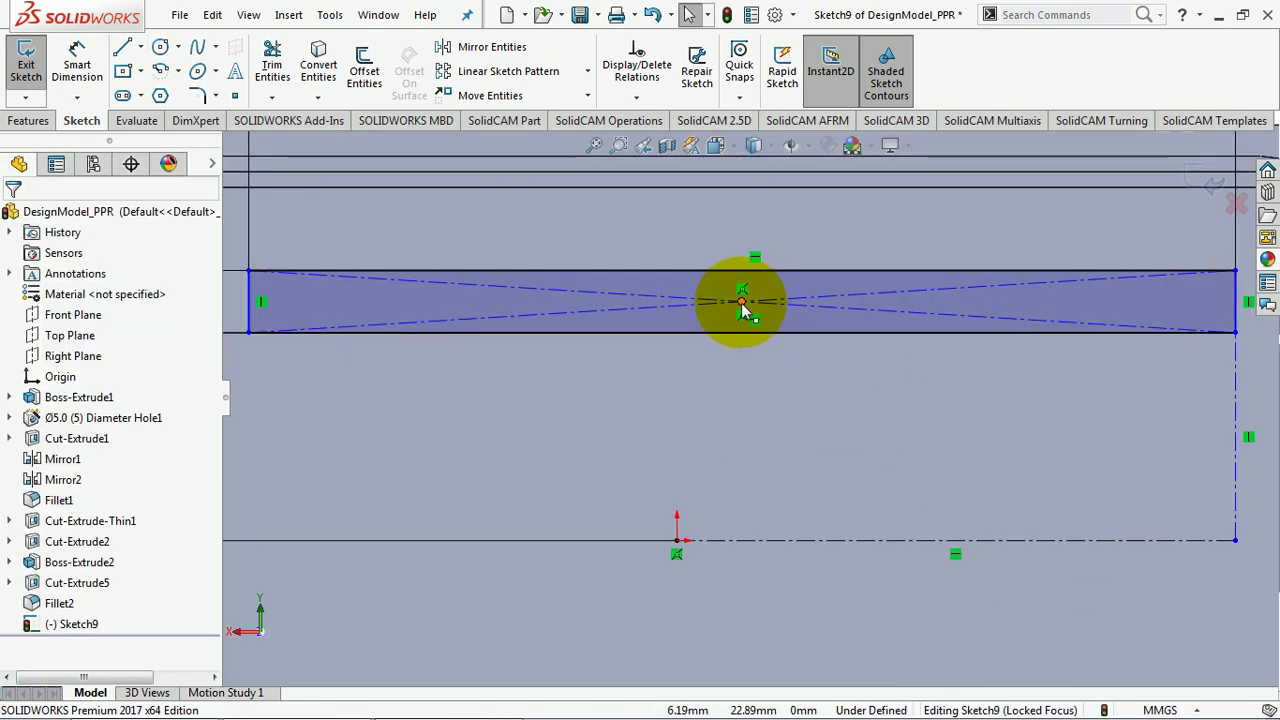
# Step: Add a Vertical relation between the slot's centre point and the origin
pyautogui.click(741, 303)
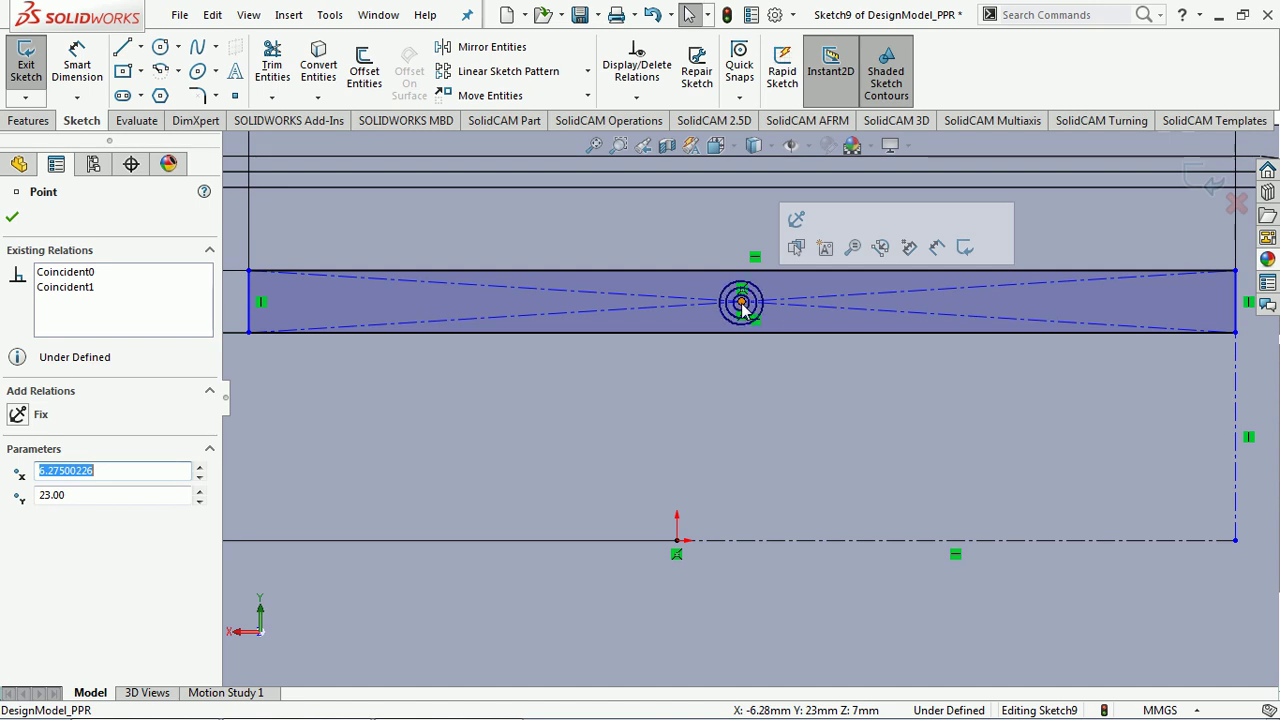
pyautogui.keyDown('ctrl'); pyautogui.click(676, 545); pyautogui.keyUp('ctrl')
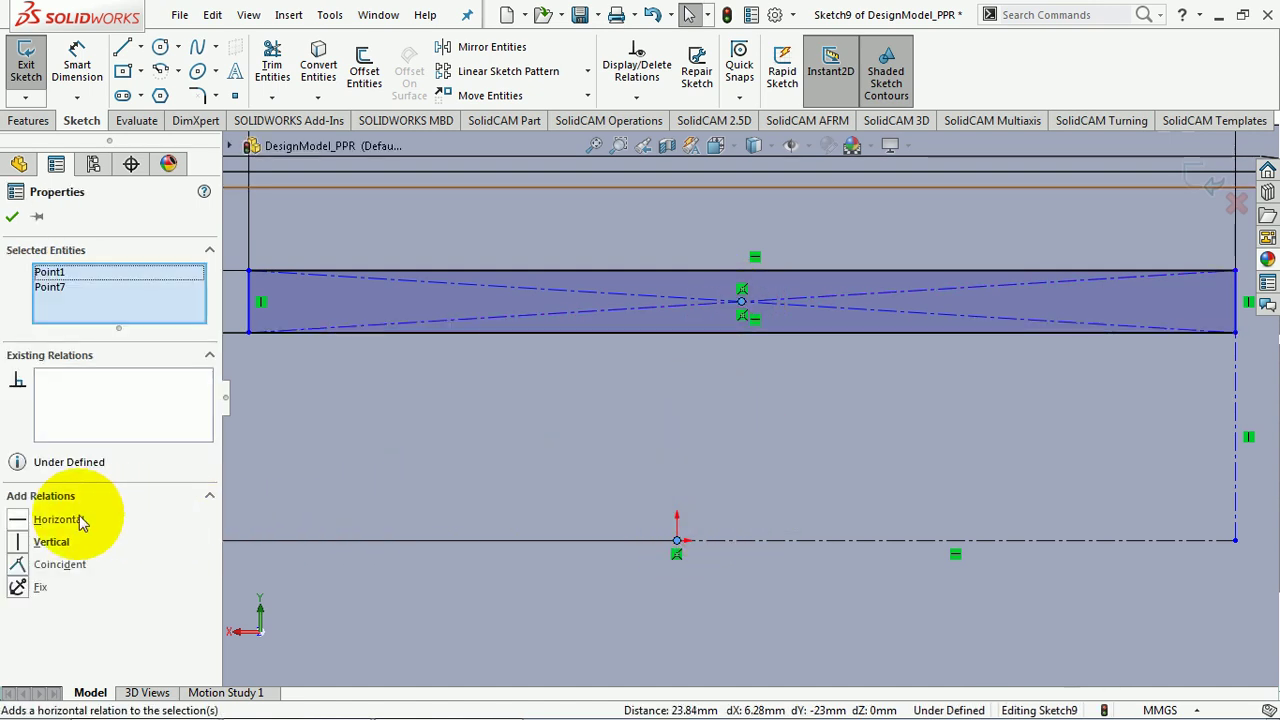
pyautogui.click(16, 545)
pyautogui.press('f')
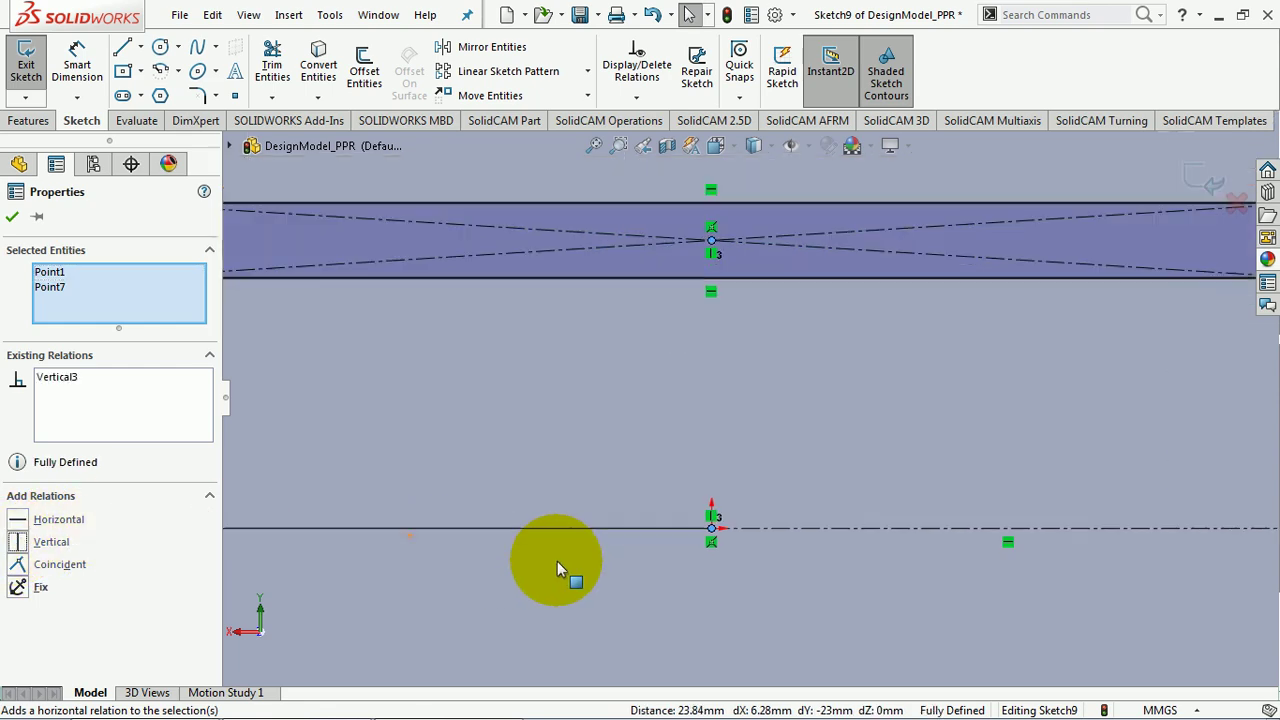
pyautogui.click(1088, 455)
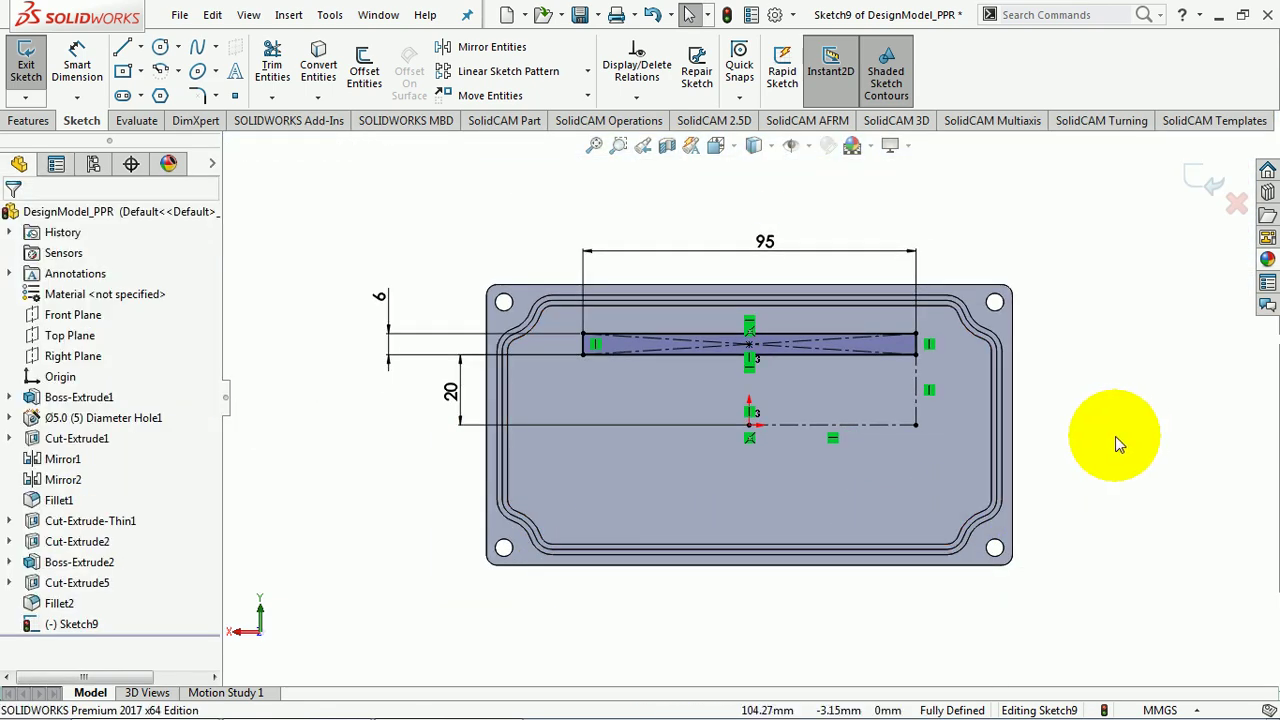
# Step: Mirror the four slot lines about the horizontal centerline to create a second slot
pyautogui.rightClick(633, 343)
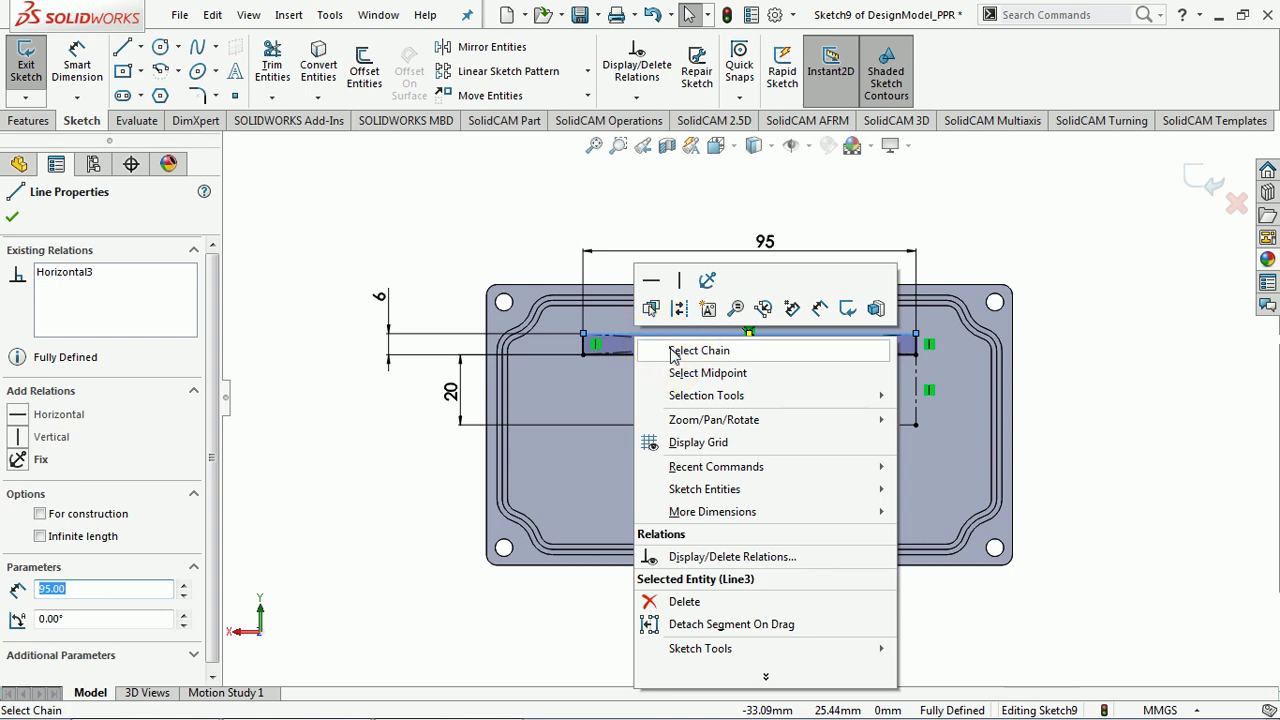
pyautogui.click(690, 266)
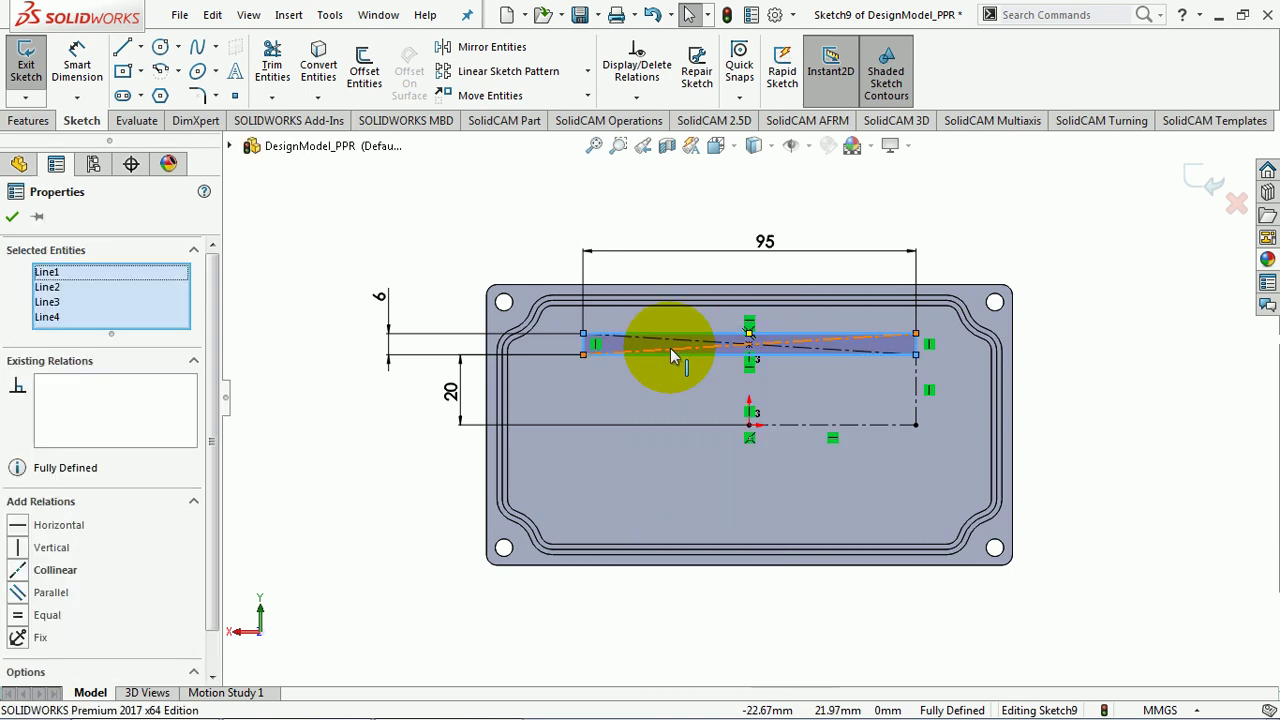
pyautogui.click(485, 47)
pyautogui.click(109, 476)
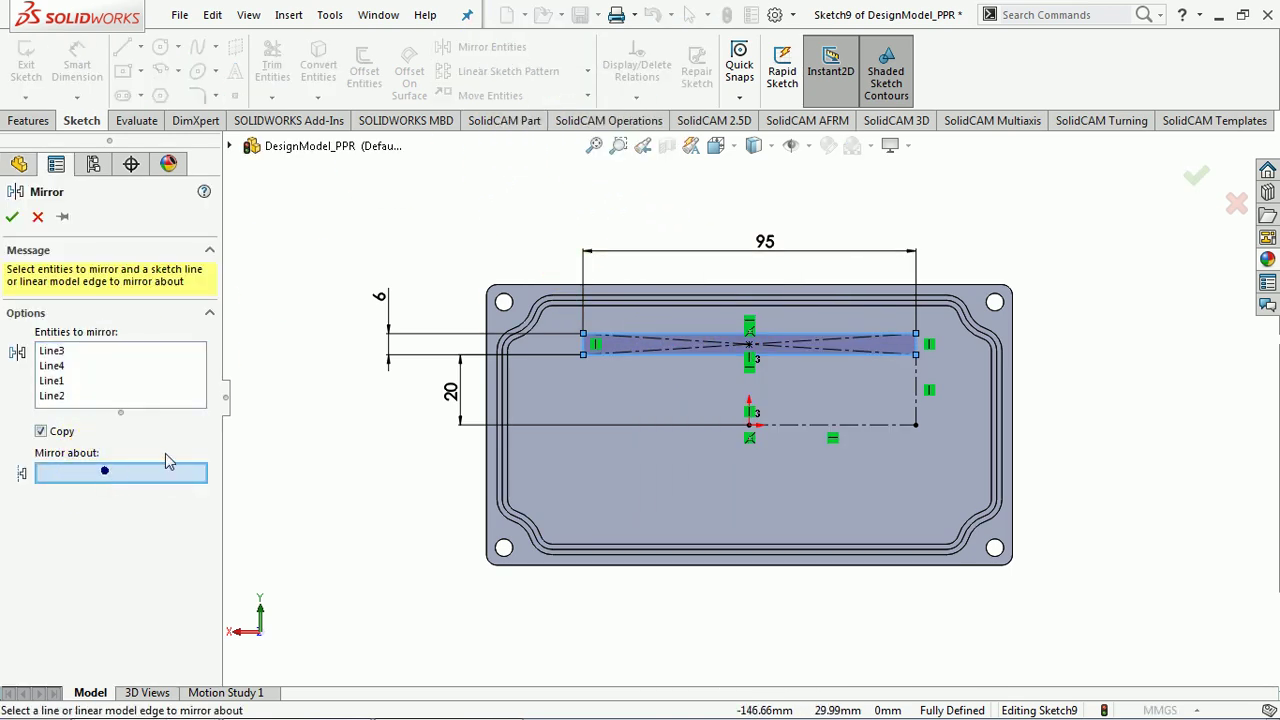
pyautogui.click(812, 425)
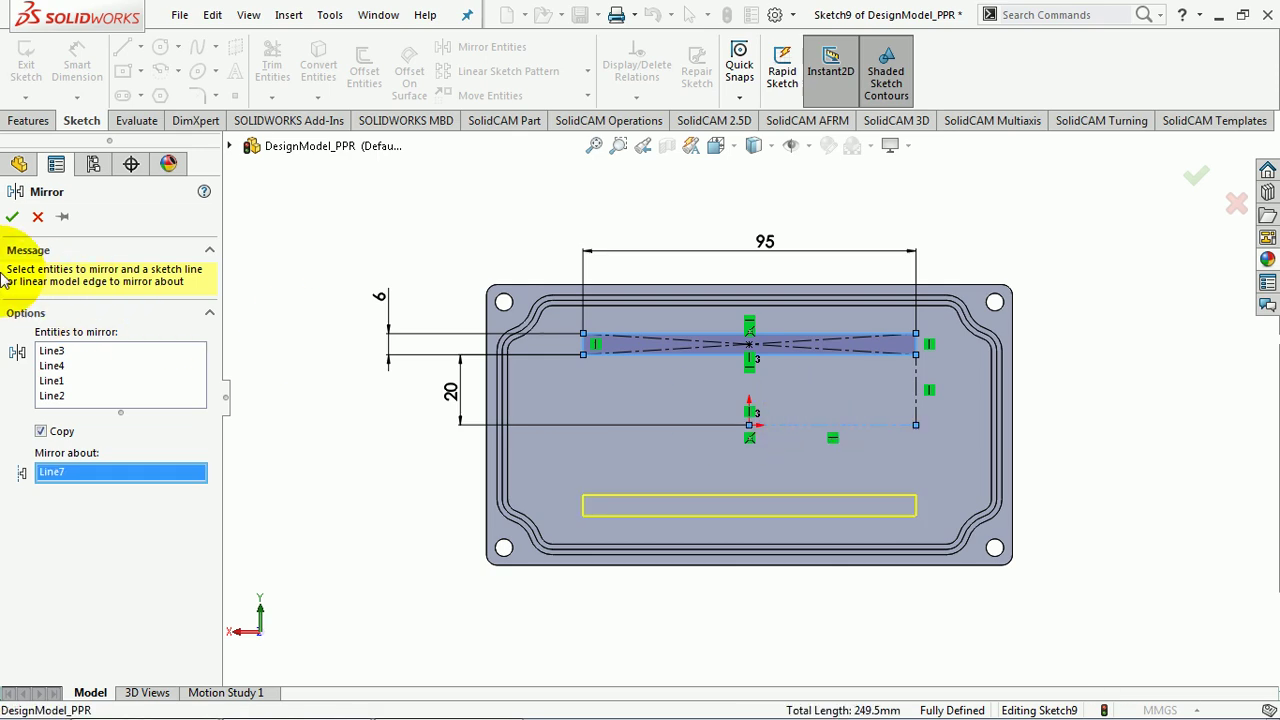
pyautogui.click(12, 218)
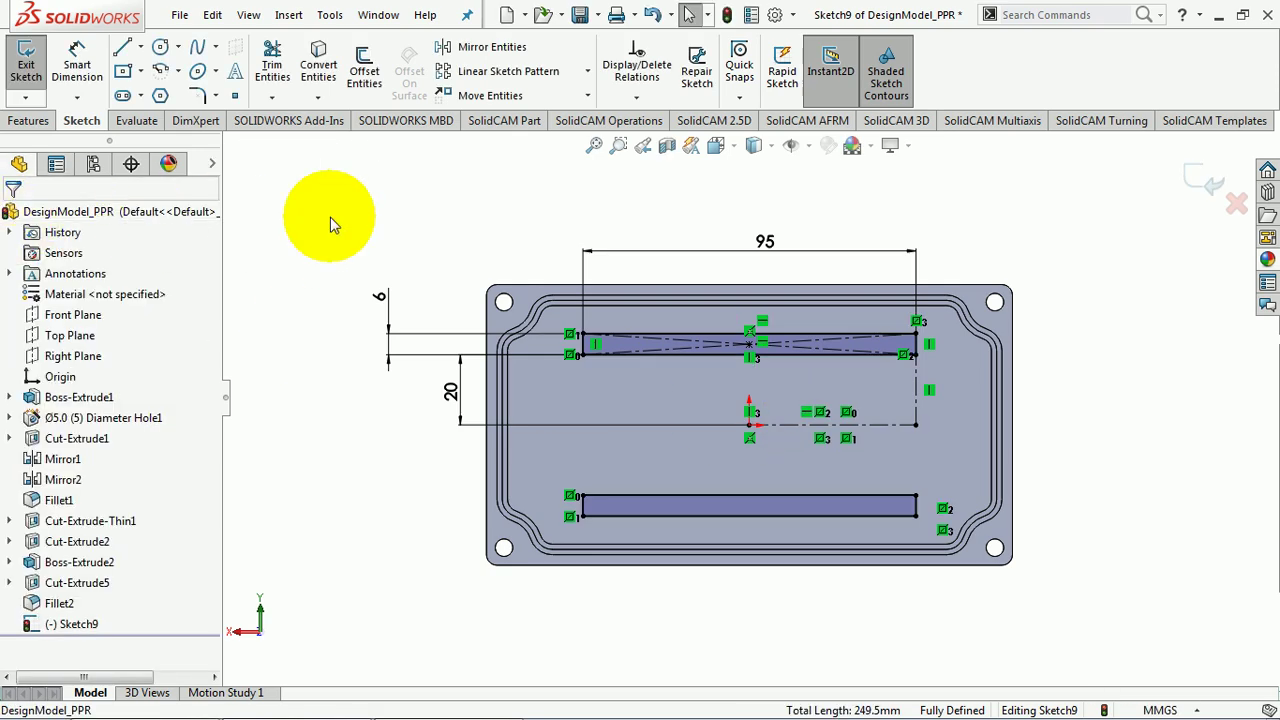
# Step: Exit Sketch9 and extrude both slot rectangles 4 mm blind as Boss-Extrude3
pyautogui.click(1190, 183)
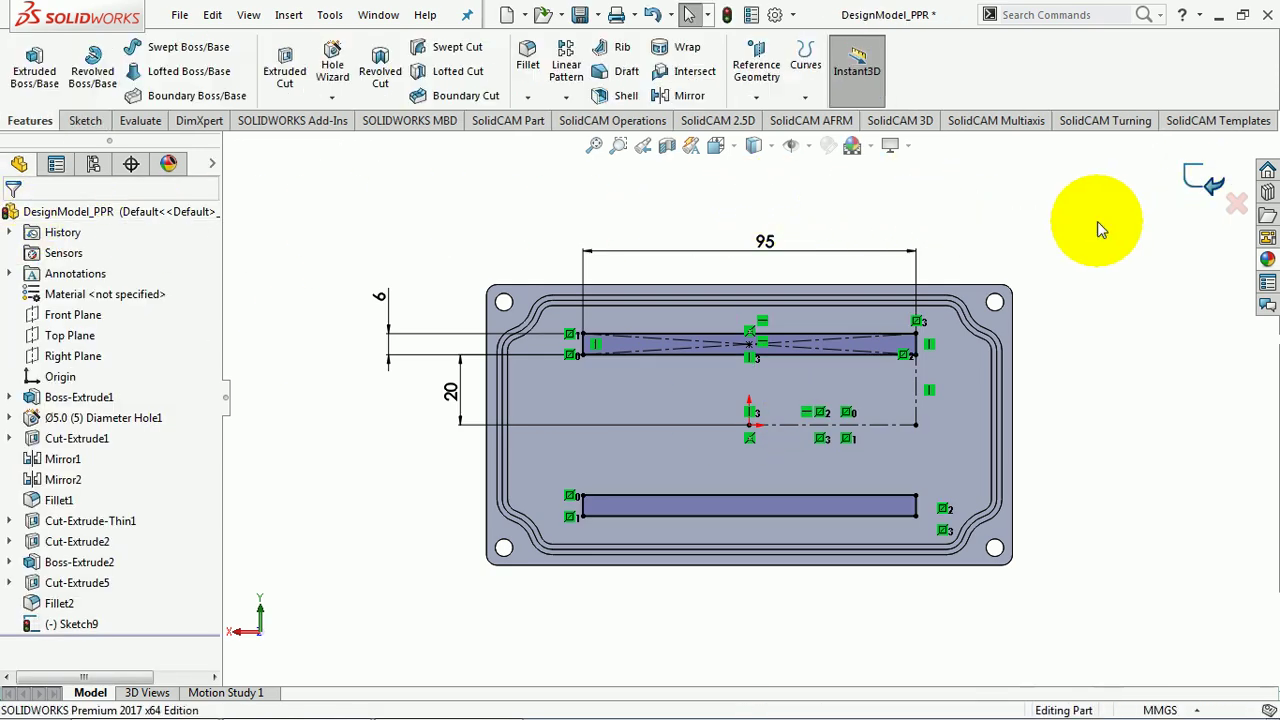
pyautogui.moveTo(1066, 286); pyautogui.dragTo(1006, 371, button='middle')
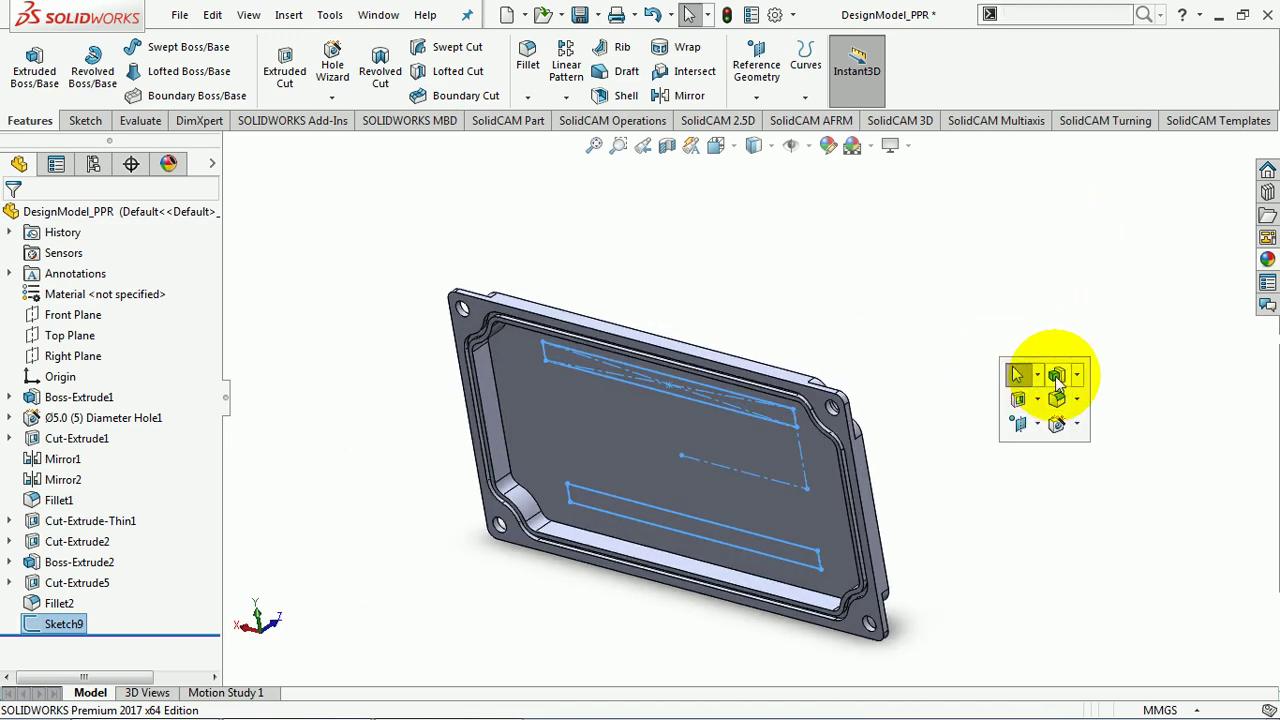
pyautogui.moveTo(999, 356); pyautogui.dragTo(1056, 372, button='right')
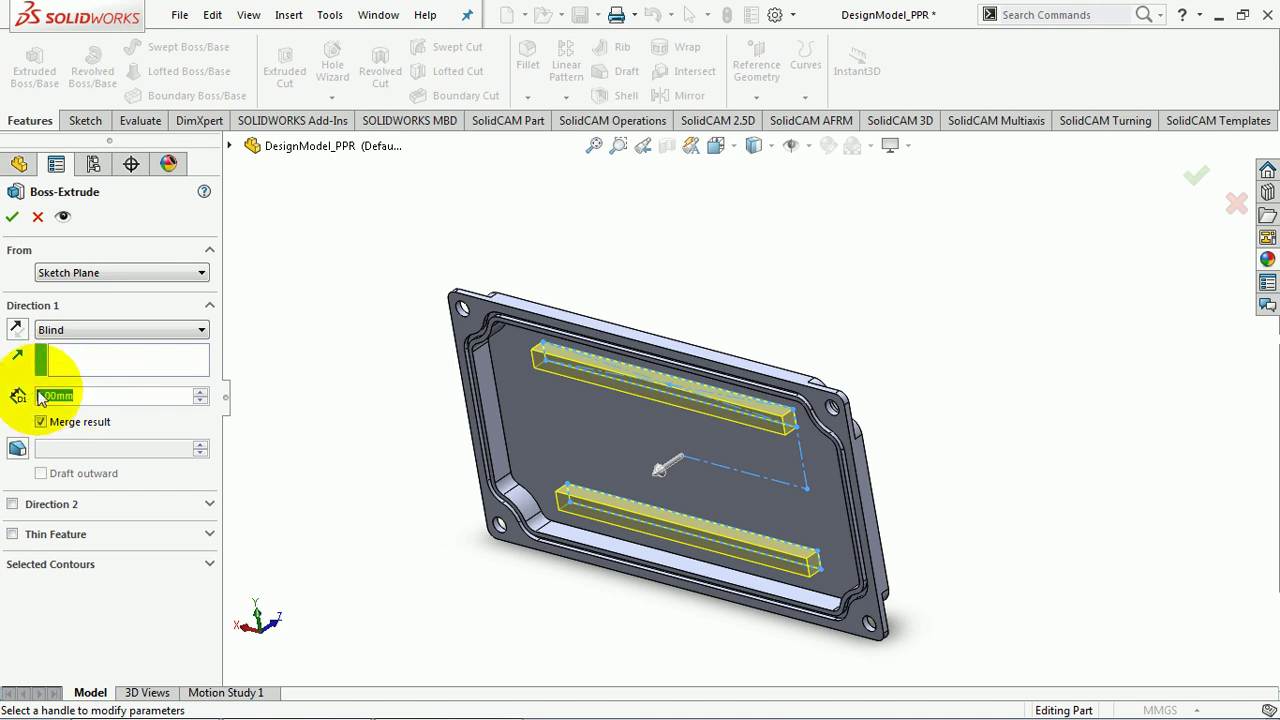
pyautogui.write('4')
pyautogui.press('Return')
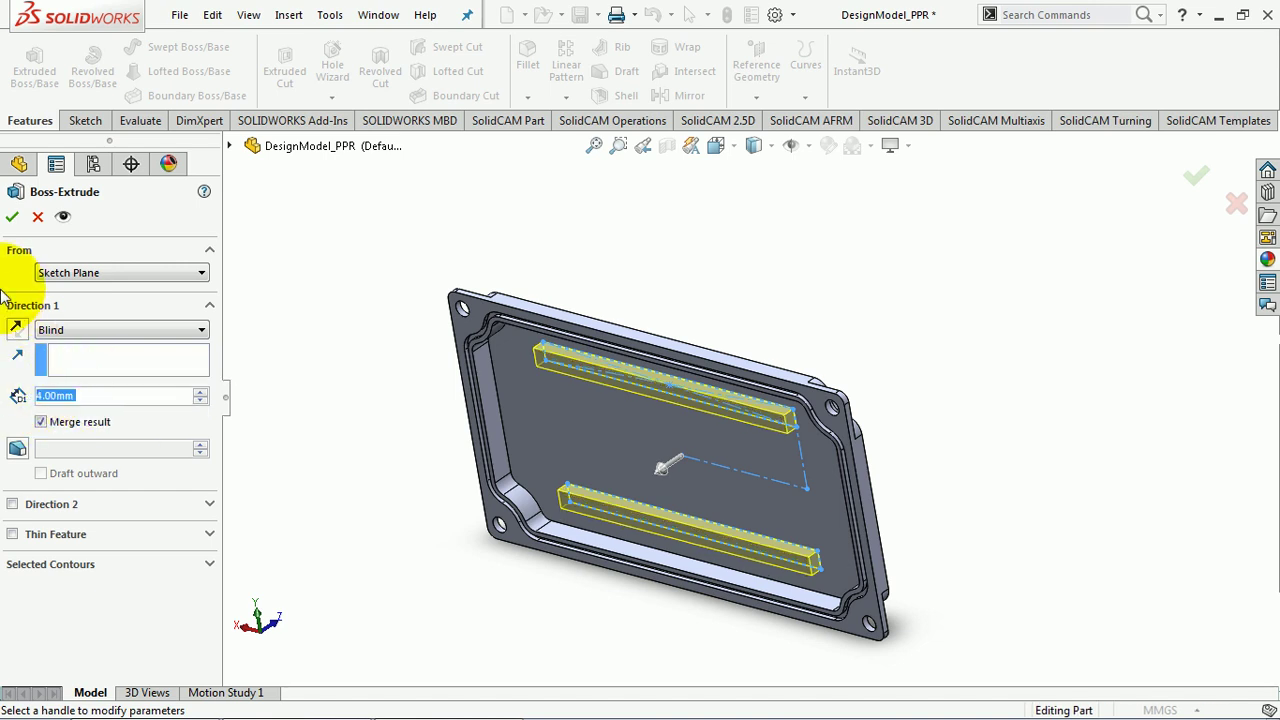
pyautogui.press('Return')
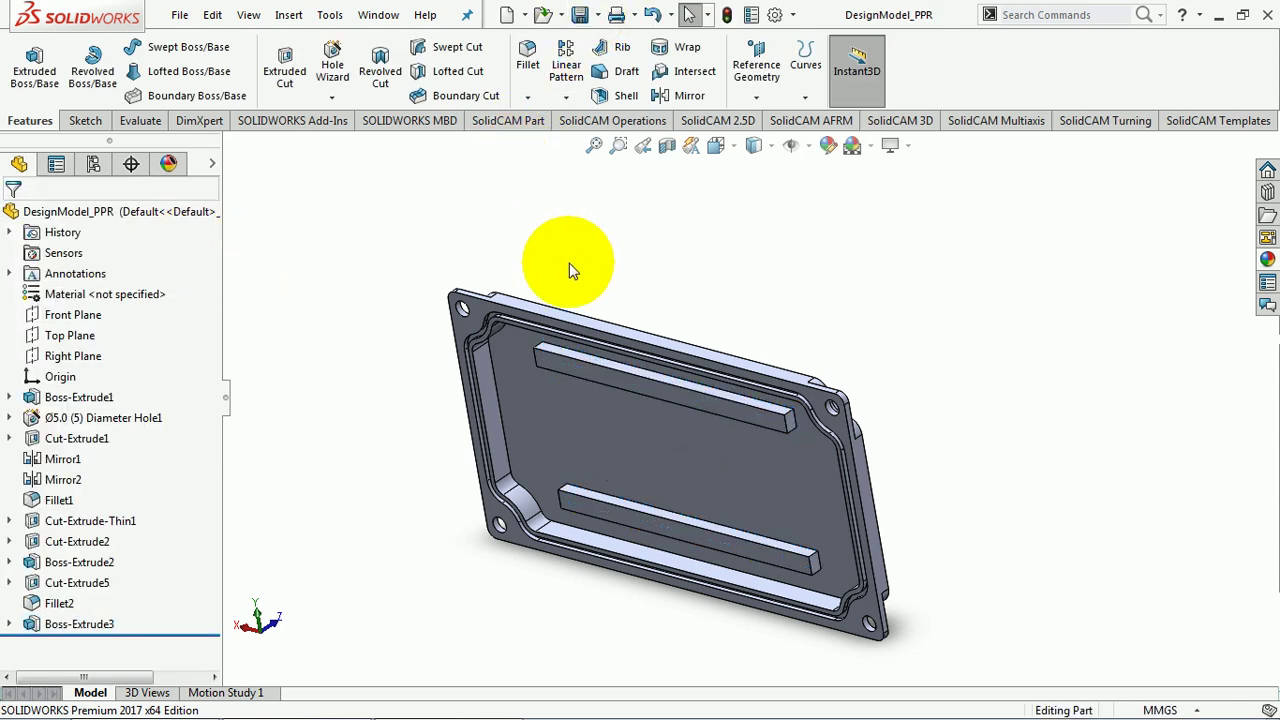
pyautogui.scroll(-2, 590, 371)
pyautogui.scroll(-5, 590, 371)
# Step: Start a Hole Wizard hole on the upper bar's front face
pyautogui.click(538, 362)
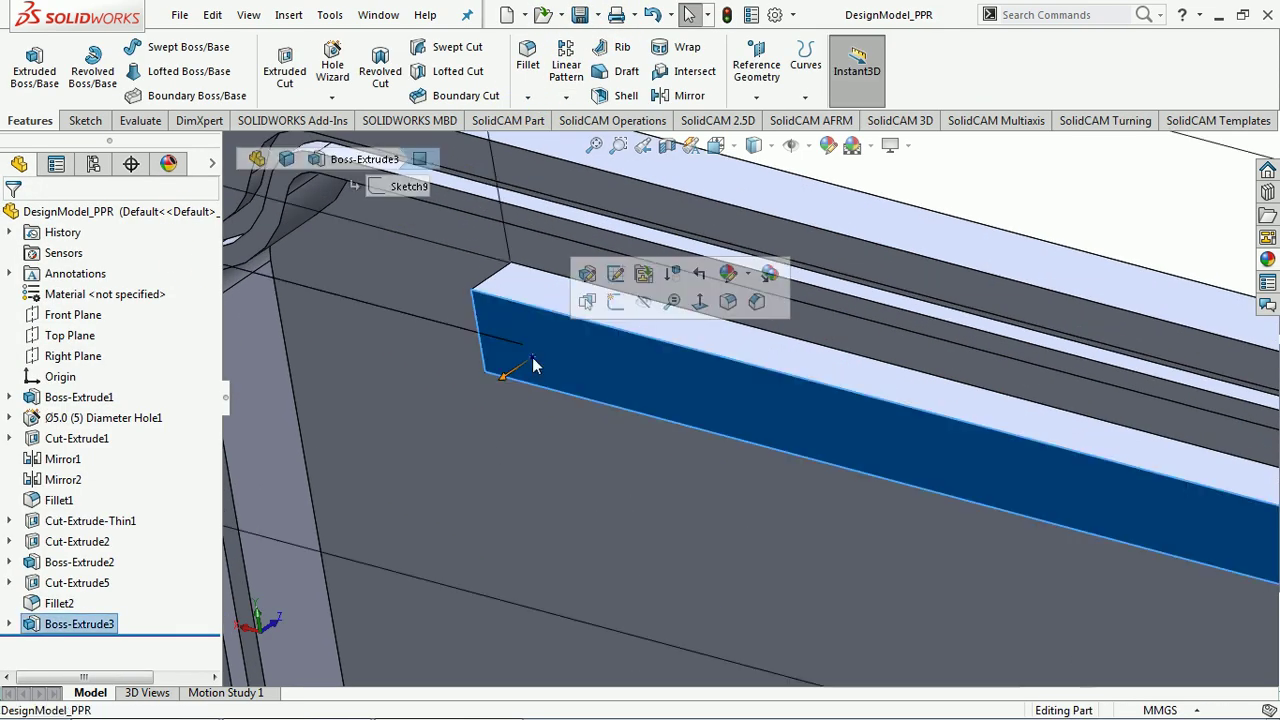
pyautogui.scroll(2, 675, 323)
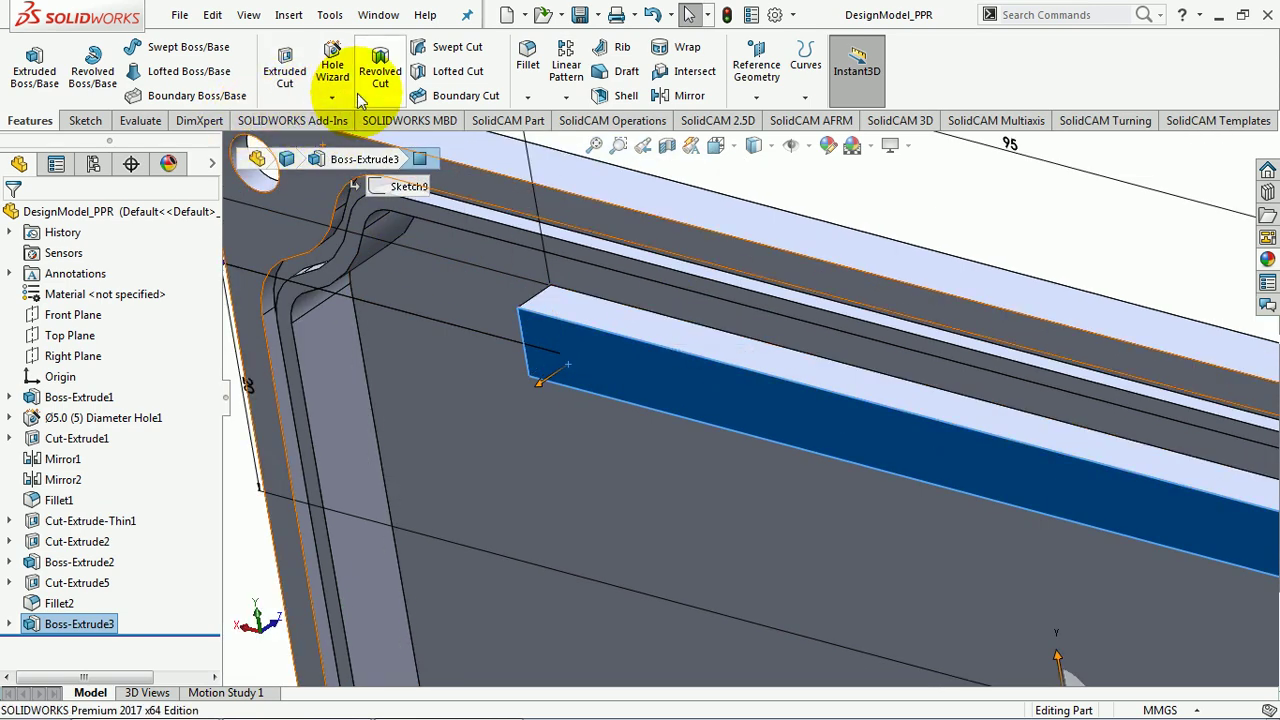
pyautogui.click(336, 66)
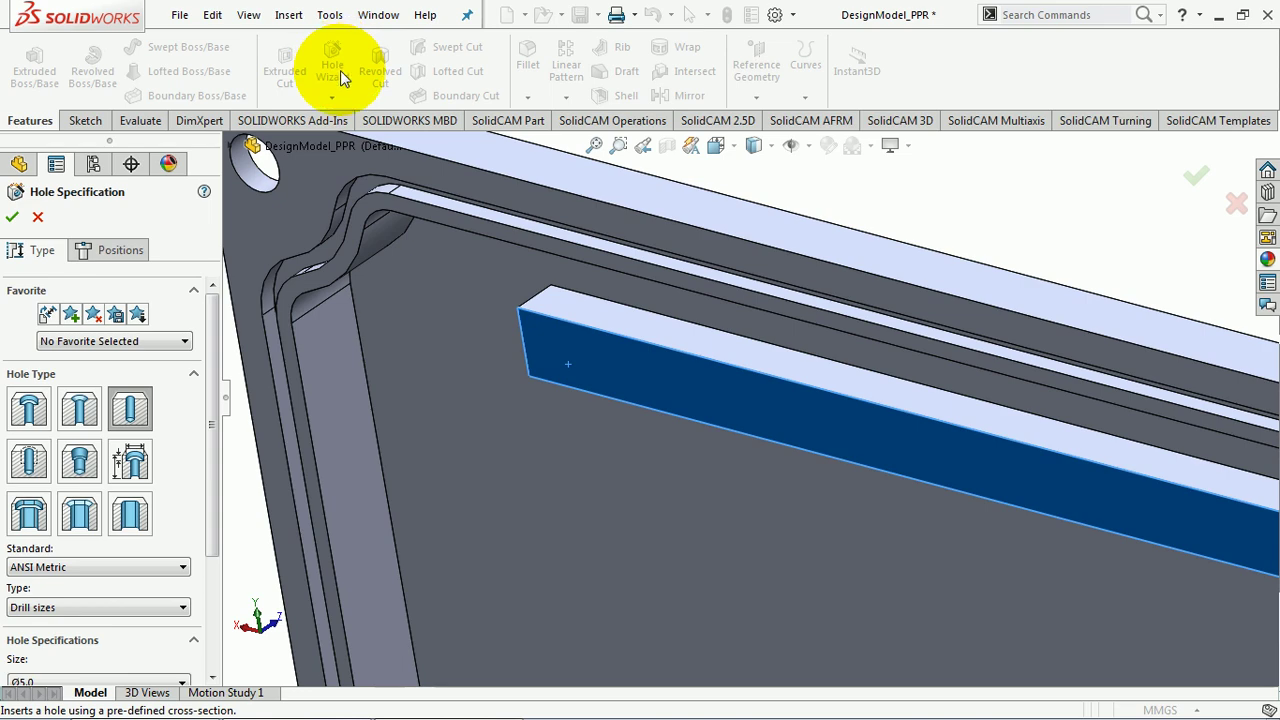
pyautogui.moveTo(214, 343); pyautogui.dragTo(210, 462)
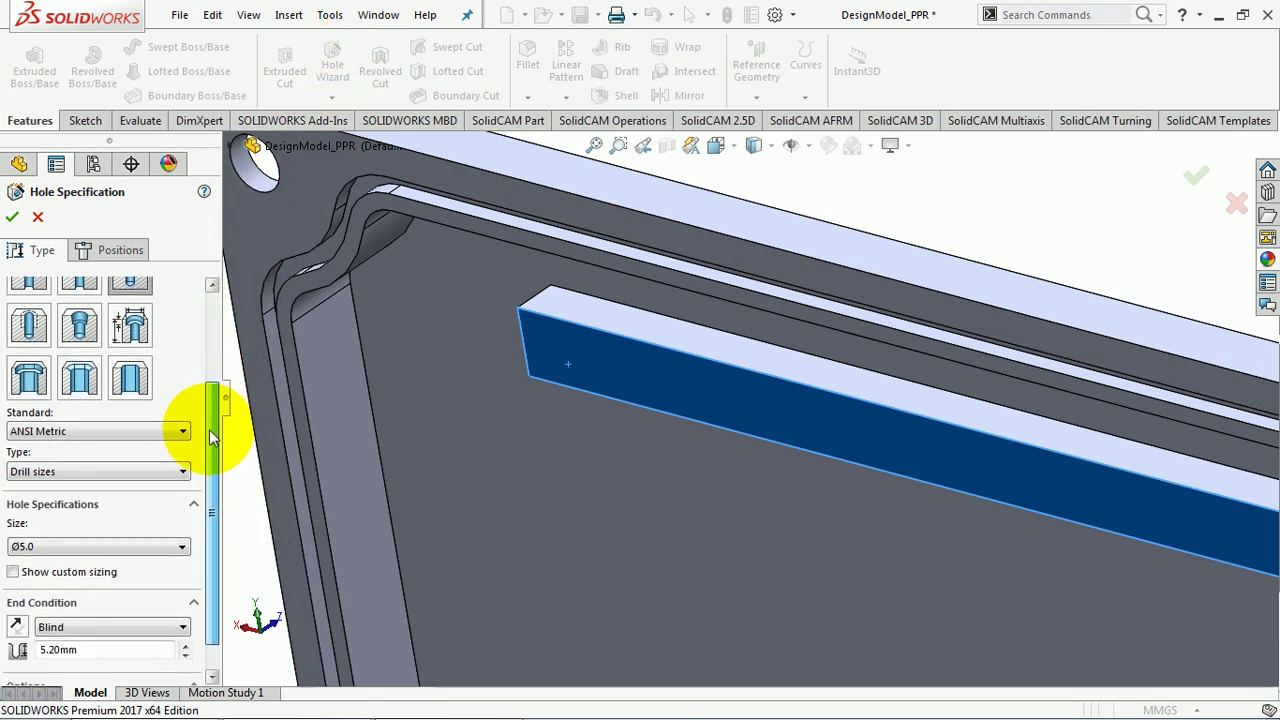
# Step: Set the hole to Tap Drills, size M2x0.4, Blind at 5.20mm depth
pyautogui.click(108, 435)
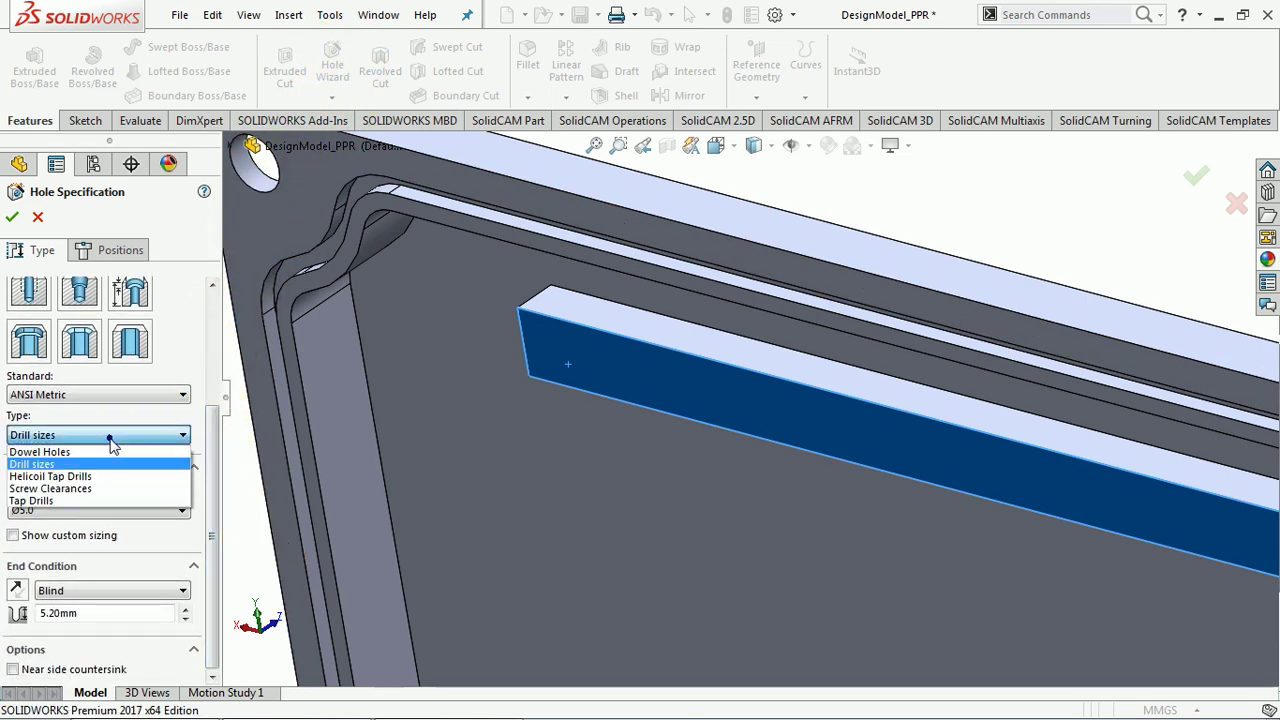
pyautogui.click(86, 500)
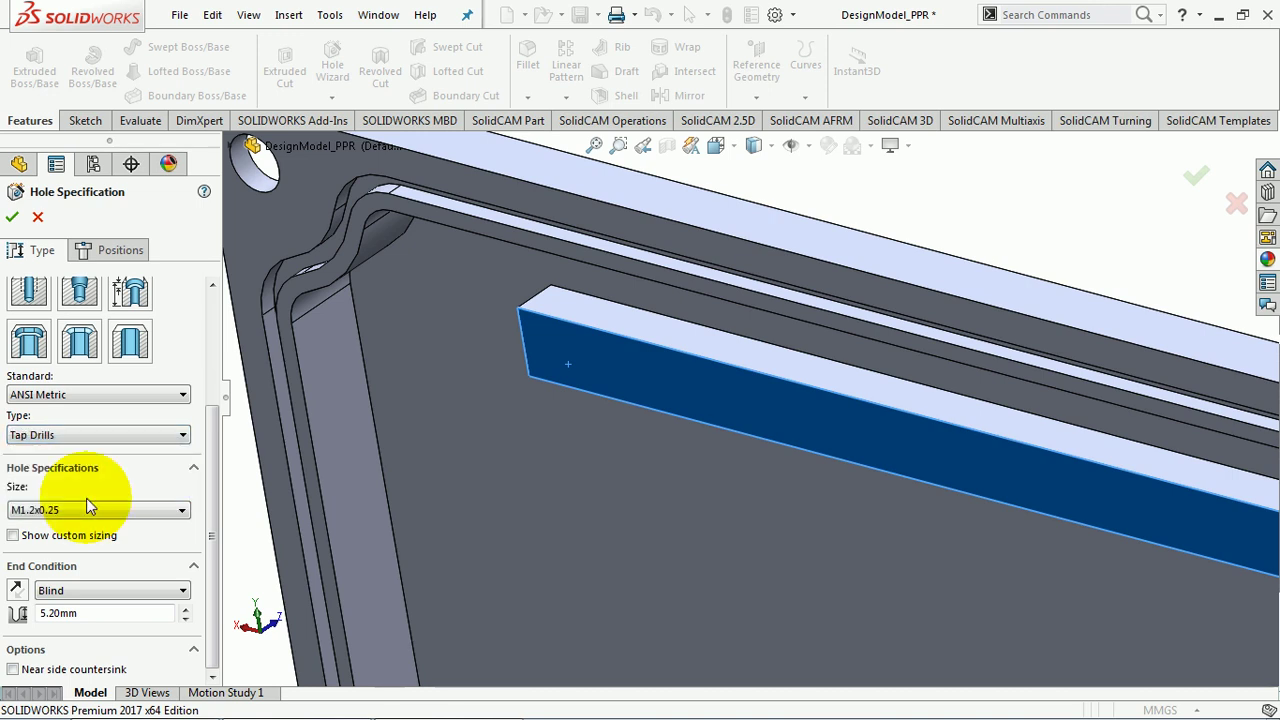
pyautogui.click(72, 511)
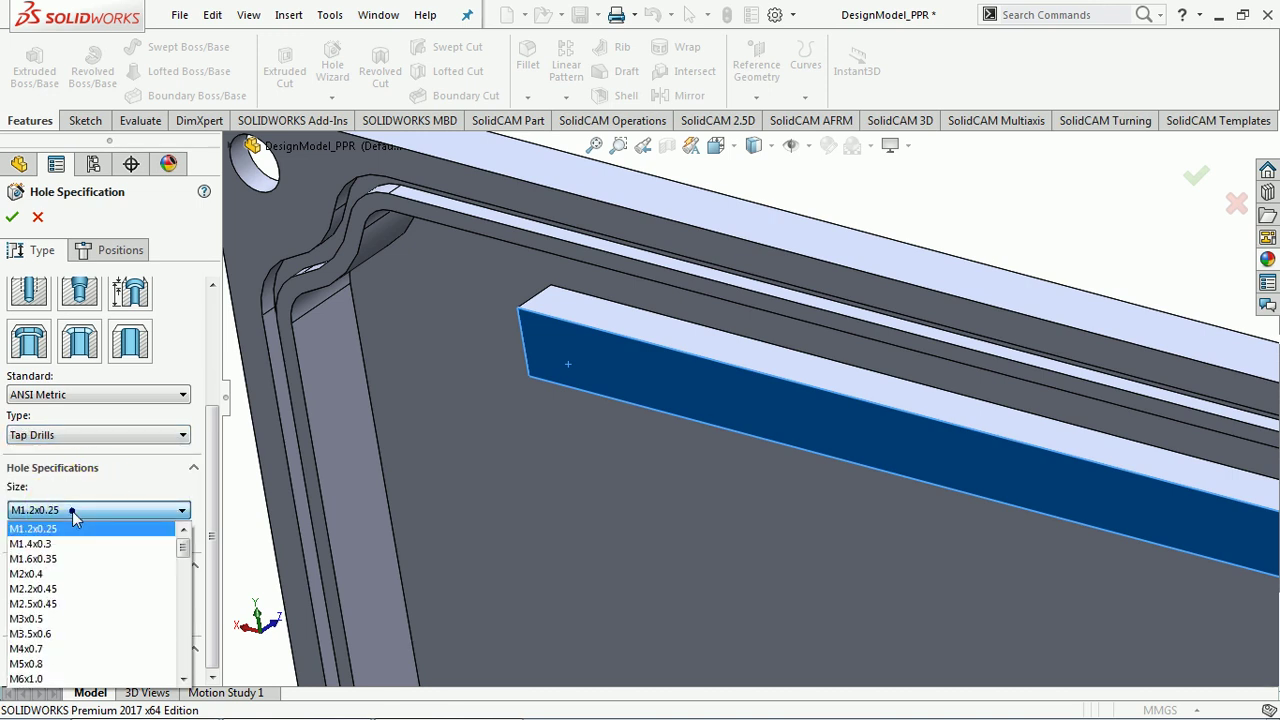
pyautogui.click(62, 573)
pyautogui.click(208, 430)
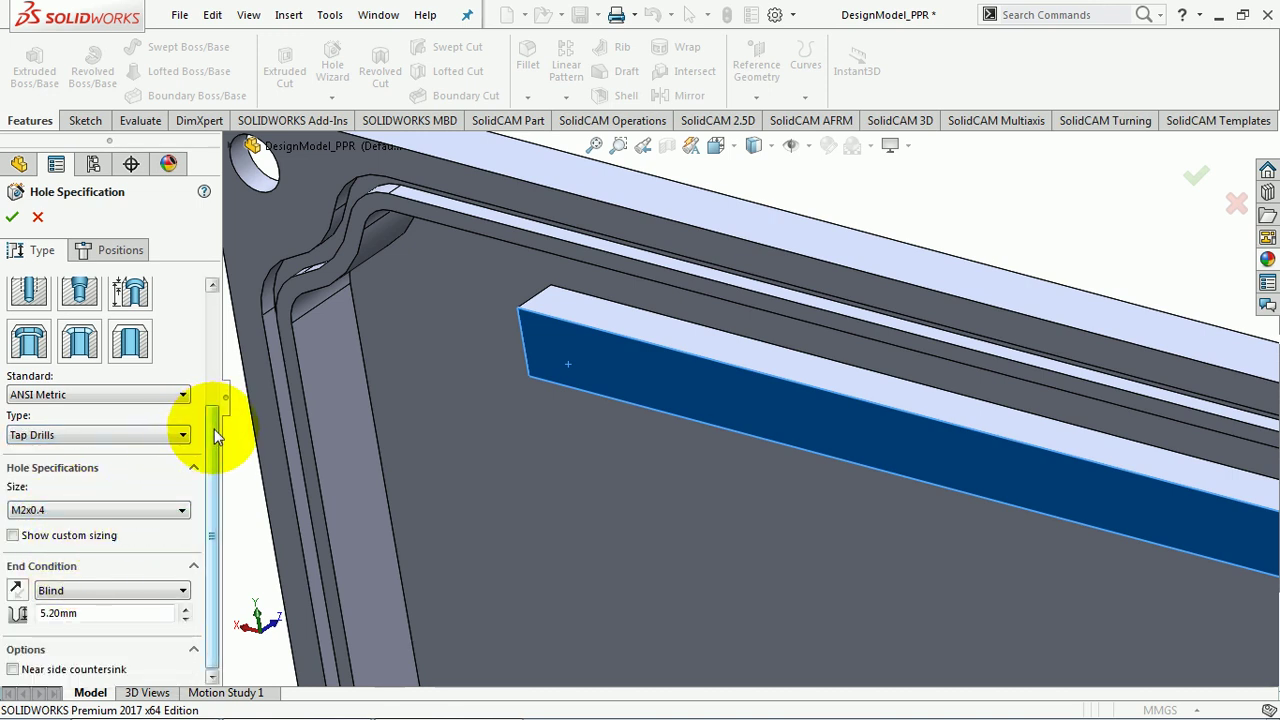
pyautogui.click(68, 597)
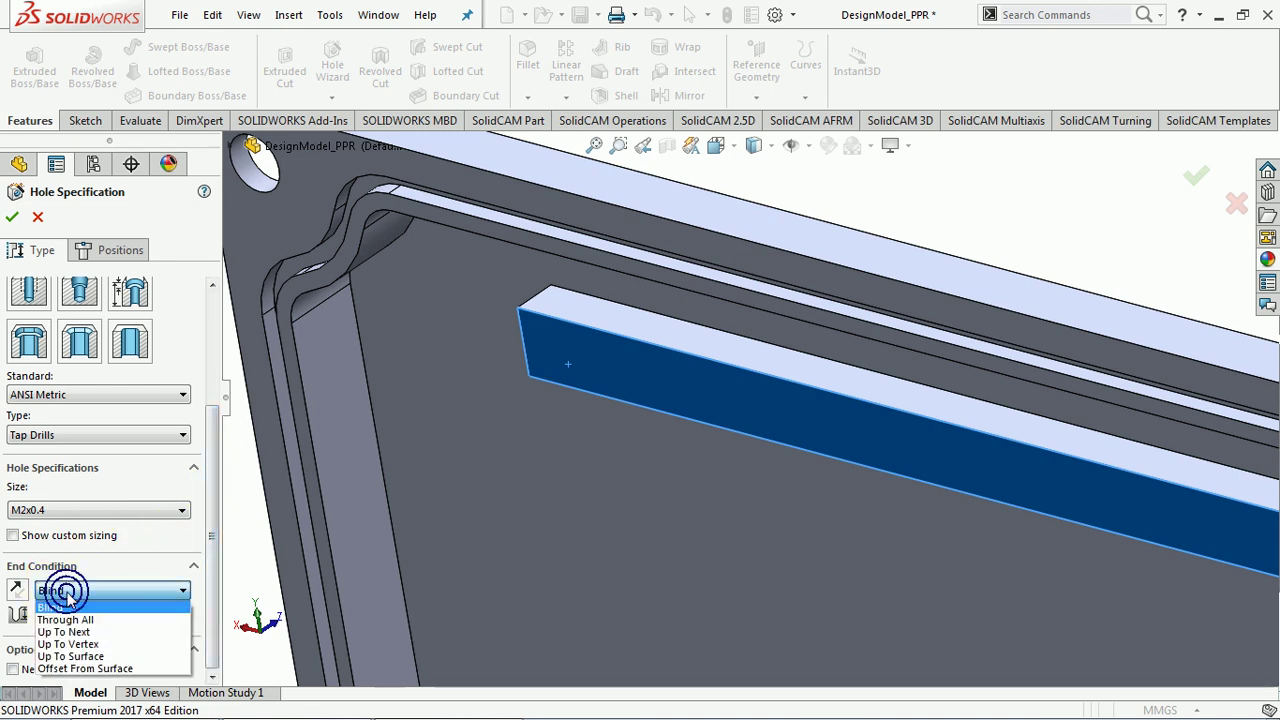
pyautogui.click(68, 596)
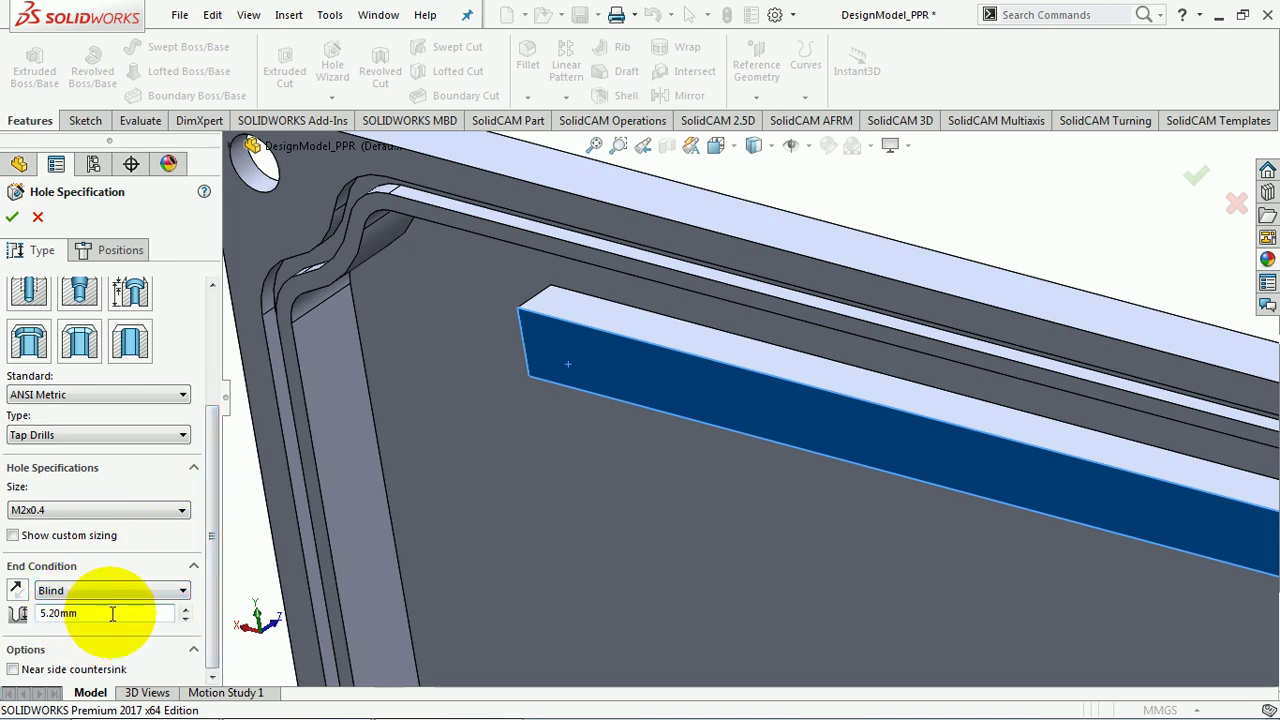
pyautogui.click(112, 613)
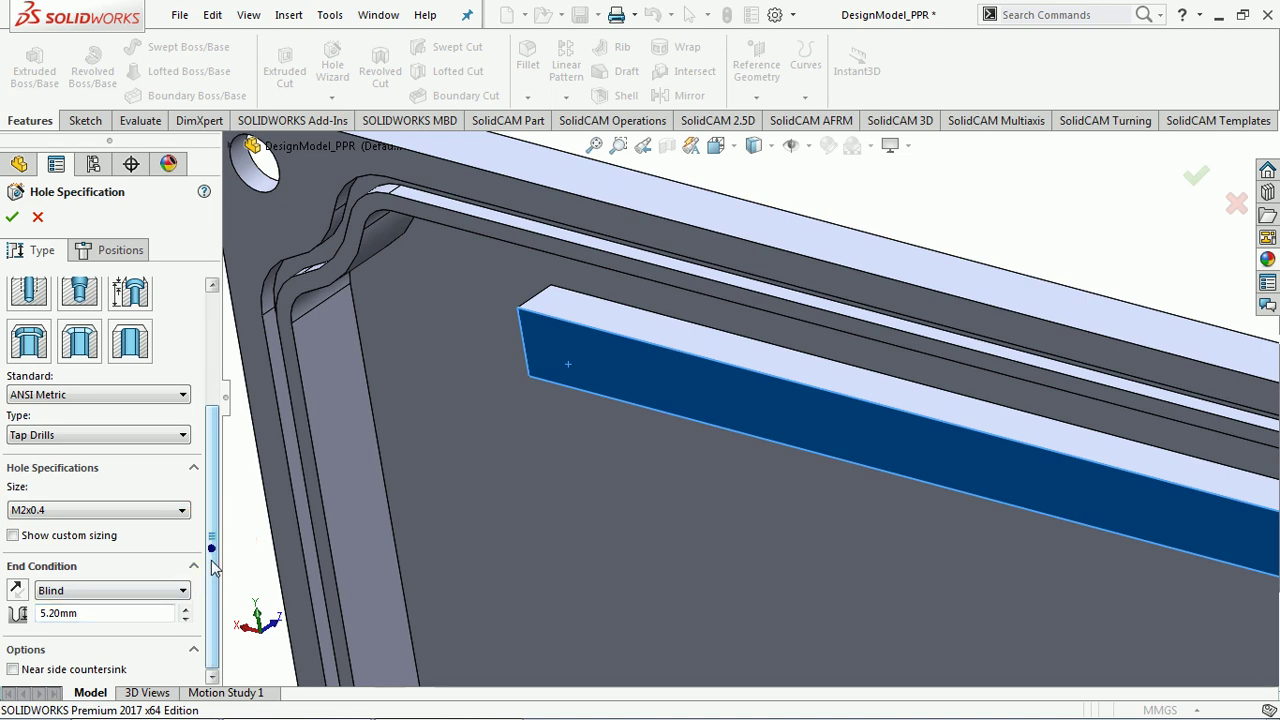
# Step: Place four hole-centre points along the upper bar, viewed normal to the sketch
pyautogui.click(118, 251)
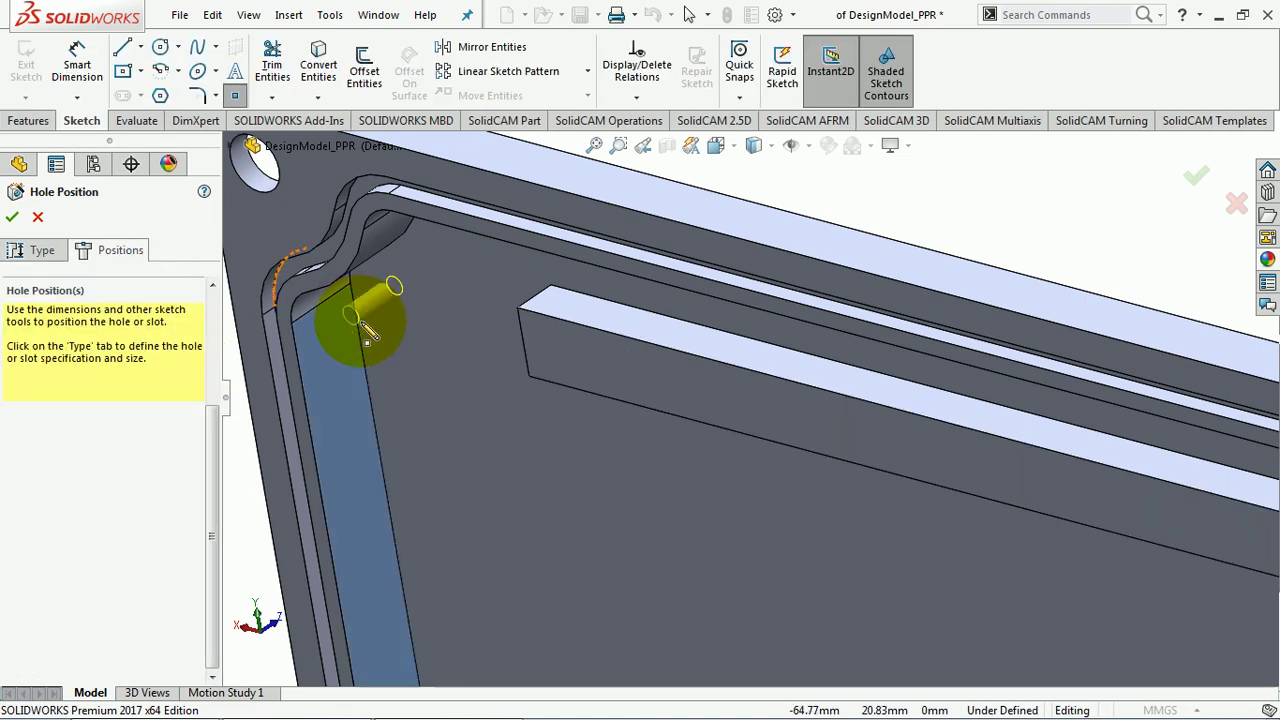
pyautogui.hotkey('ctrl', '8')
pyautogui.scroll(-4, 560, 330)
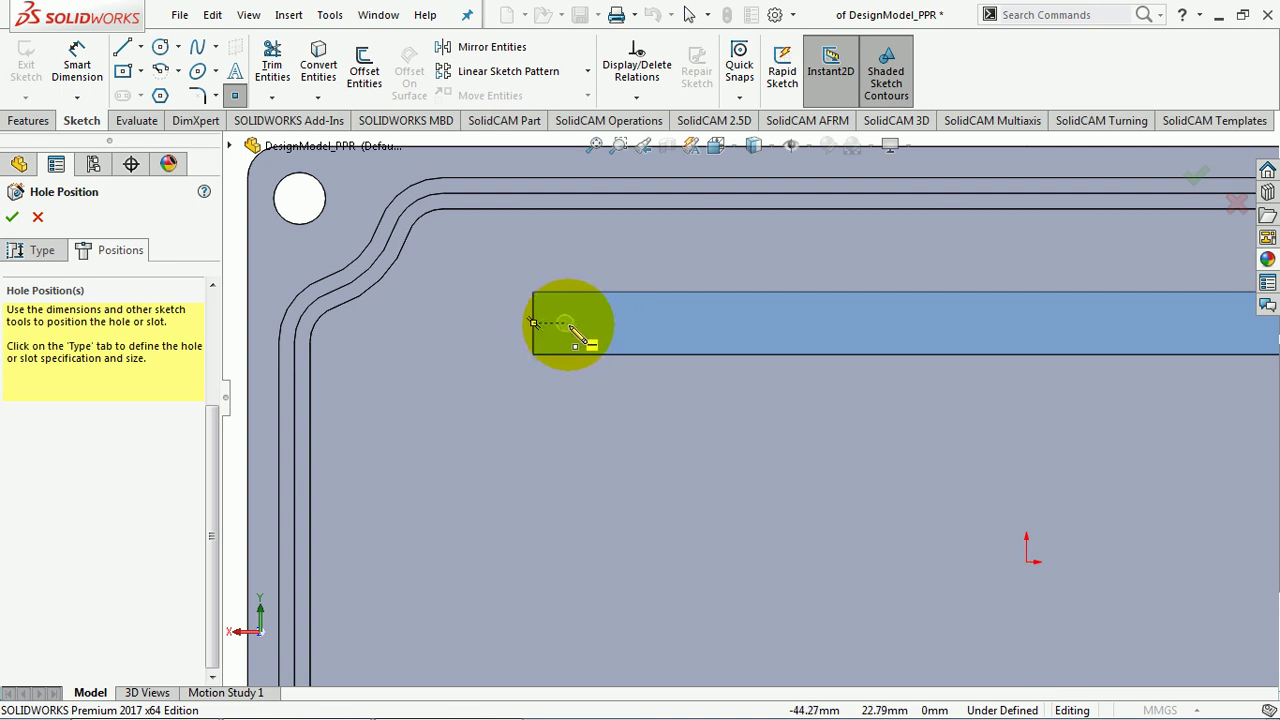
pyautogui.click(597, 323)
pyautogui.click(862, 322)
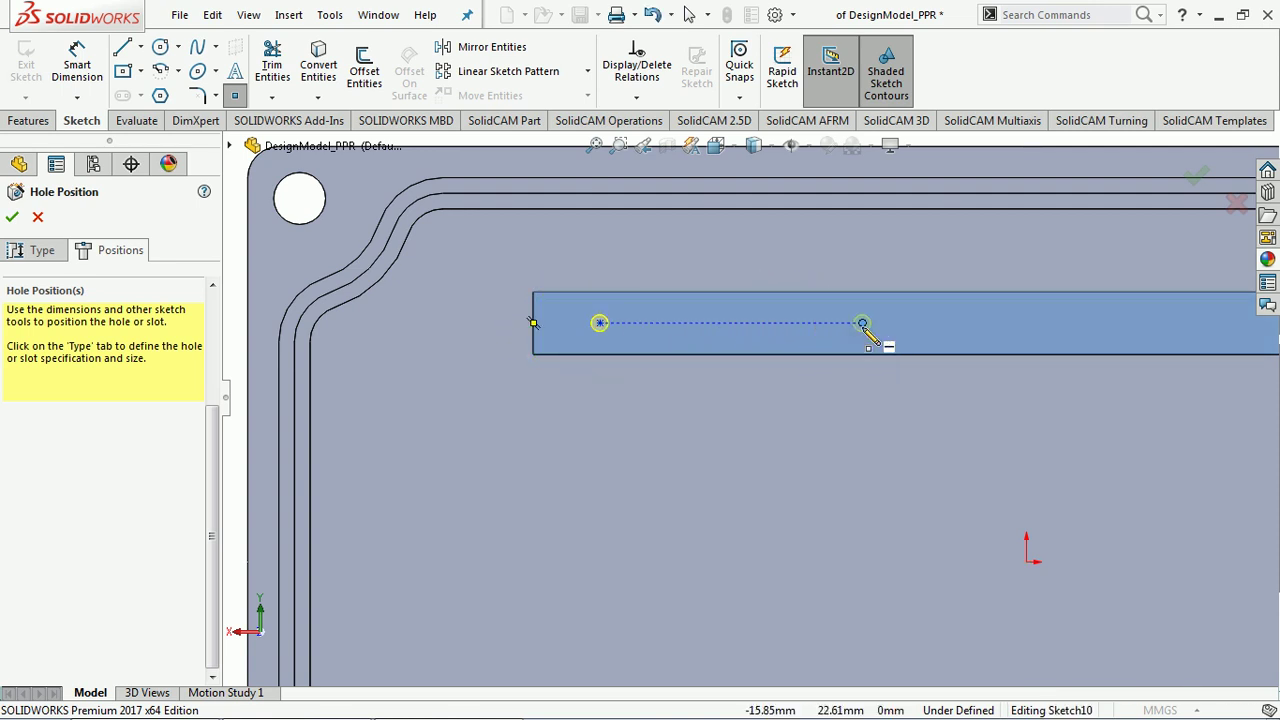
pyautogui.click(1122, 323)
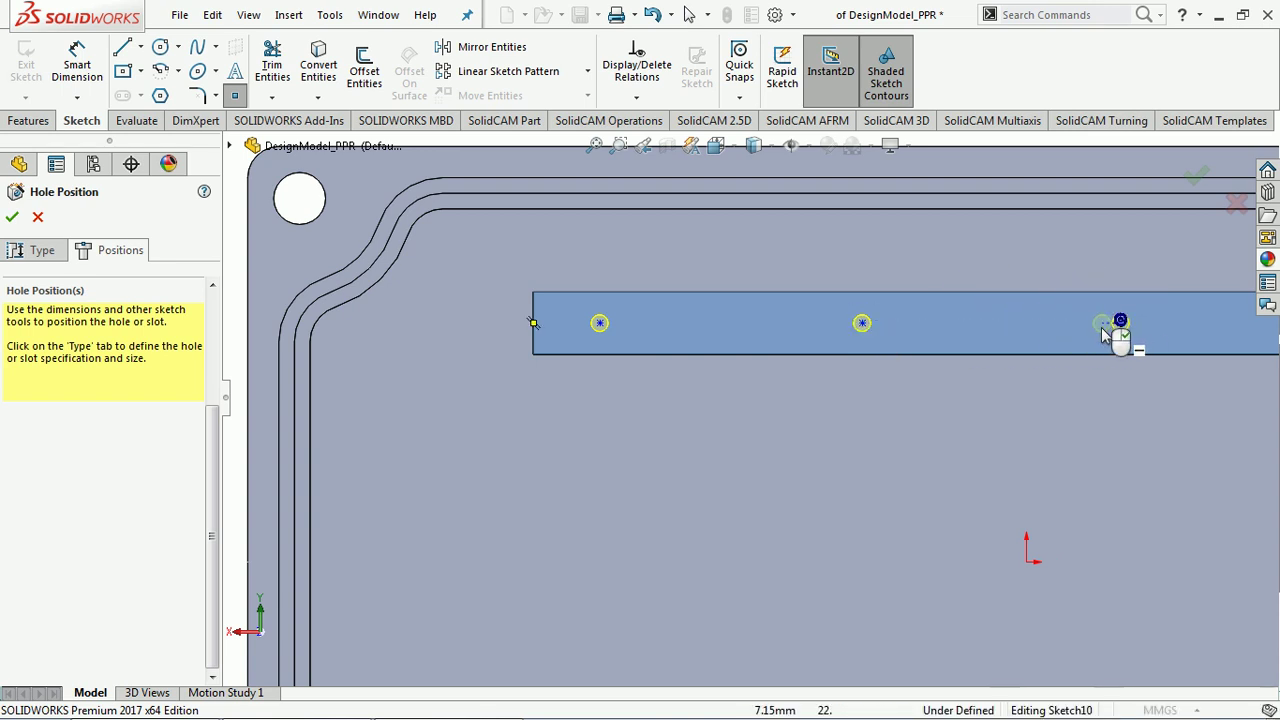
pyautogui.scroll(3, 1120, 323)
pyautogui.click(1080, 366)
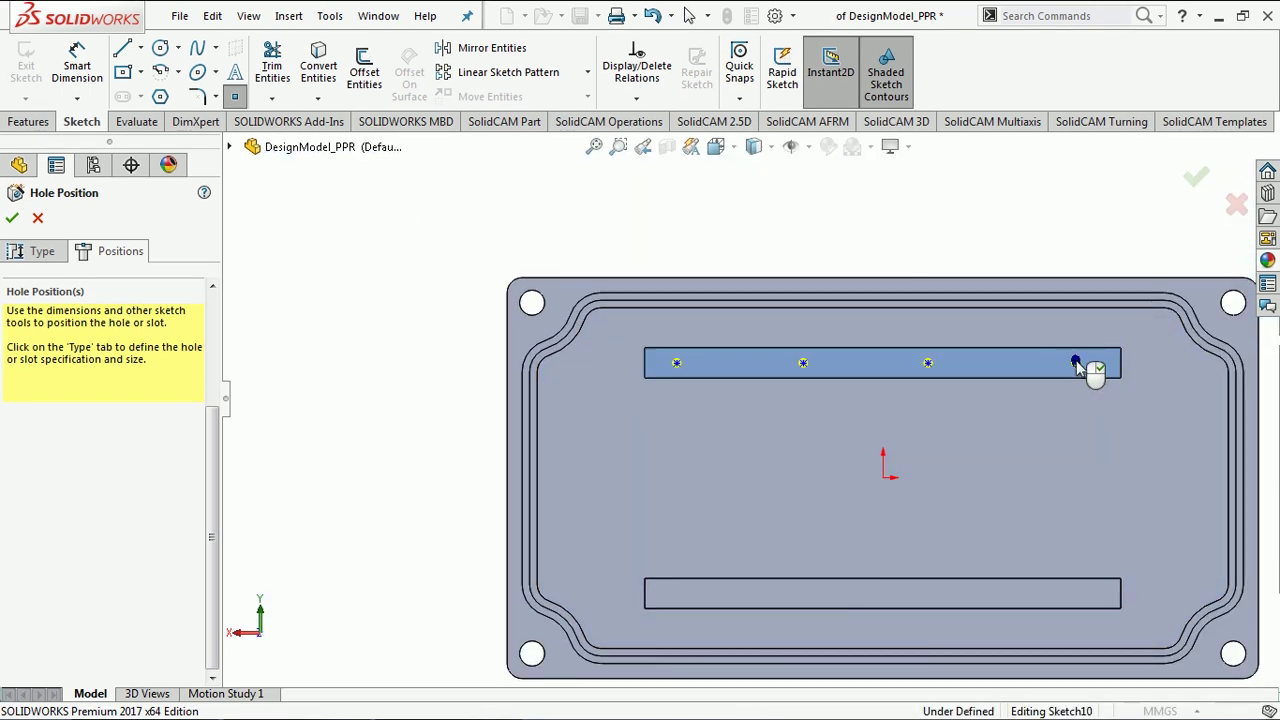
# Step: Place three hole-centre points along the lower bar, then stop placing points
pyautogui.scroll(-3, 1082, 366)
pyautogui.scroll(1, 1085, 366)
pyautogui.scroll(1, 1000, 367)
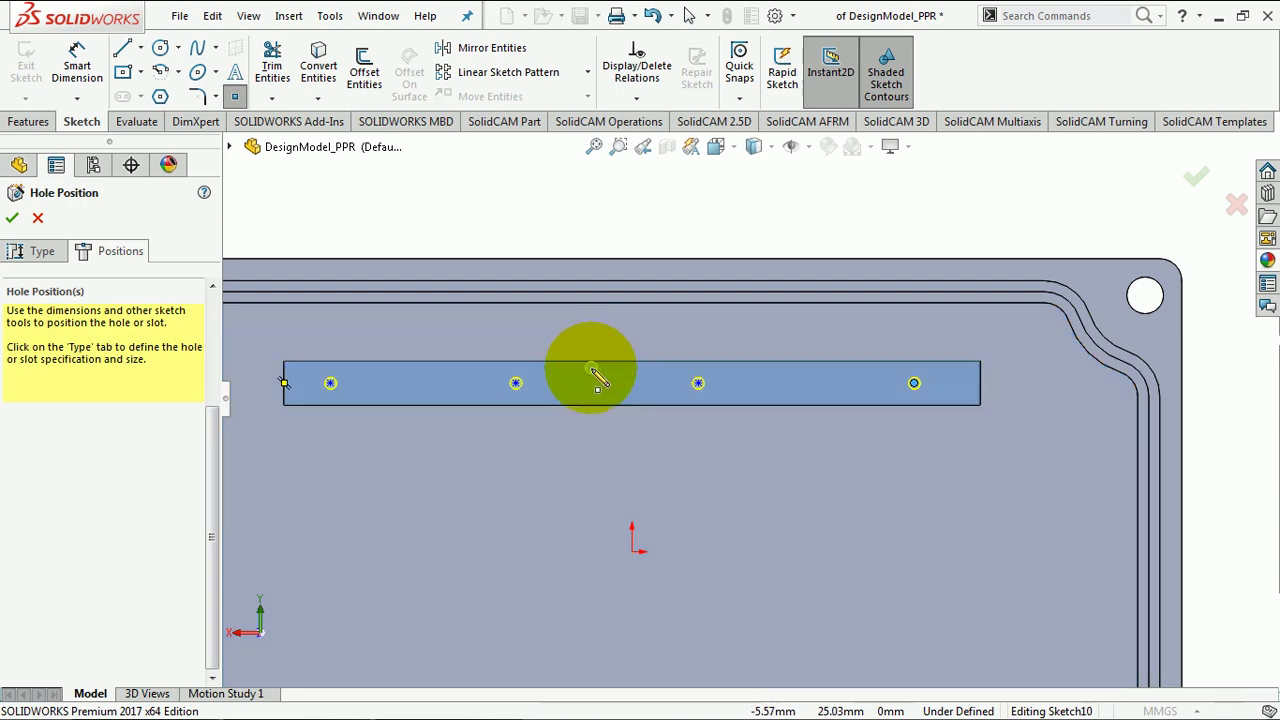
pyautogui.scroll(-1, 597, 374)
pyautogui.scroll(1, 598, 365)
pyautogui.scroll(3, 568, 292)
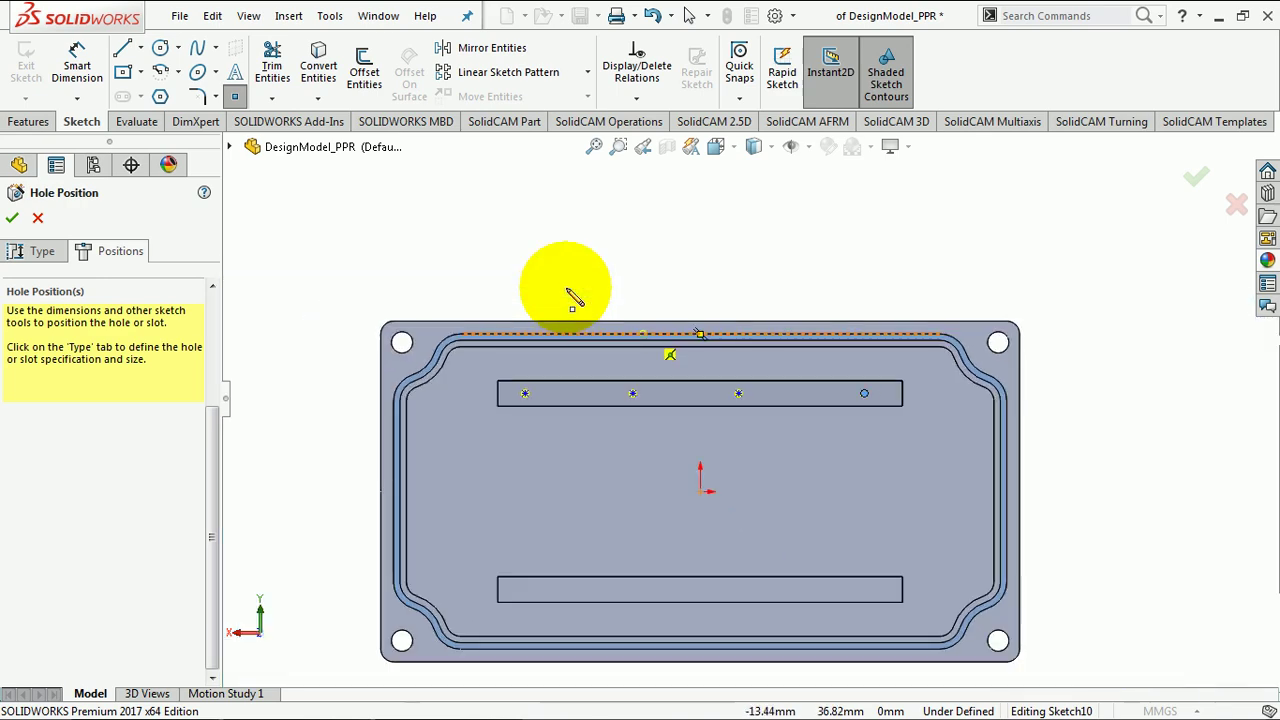
pyautogui.scroll(-2, 540, 605)
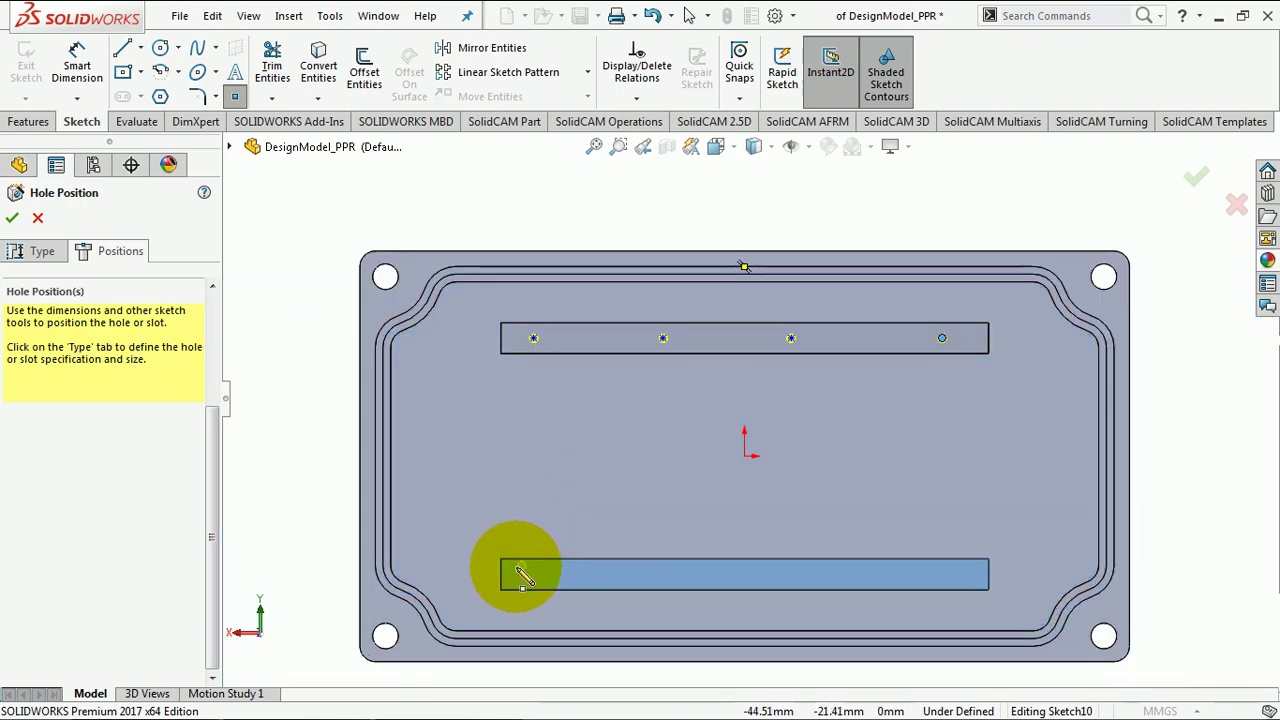
pyautogui.click(516, 568)
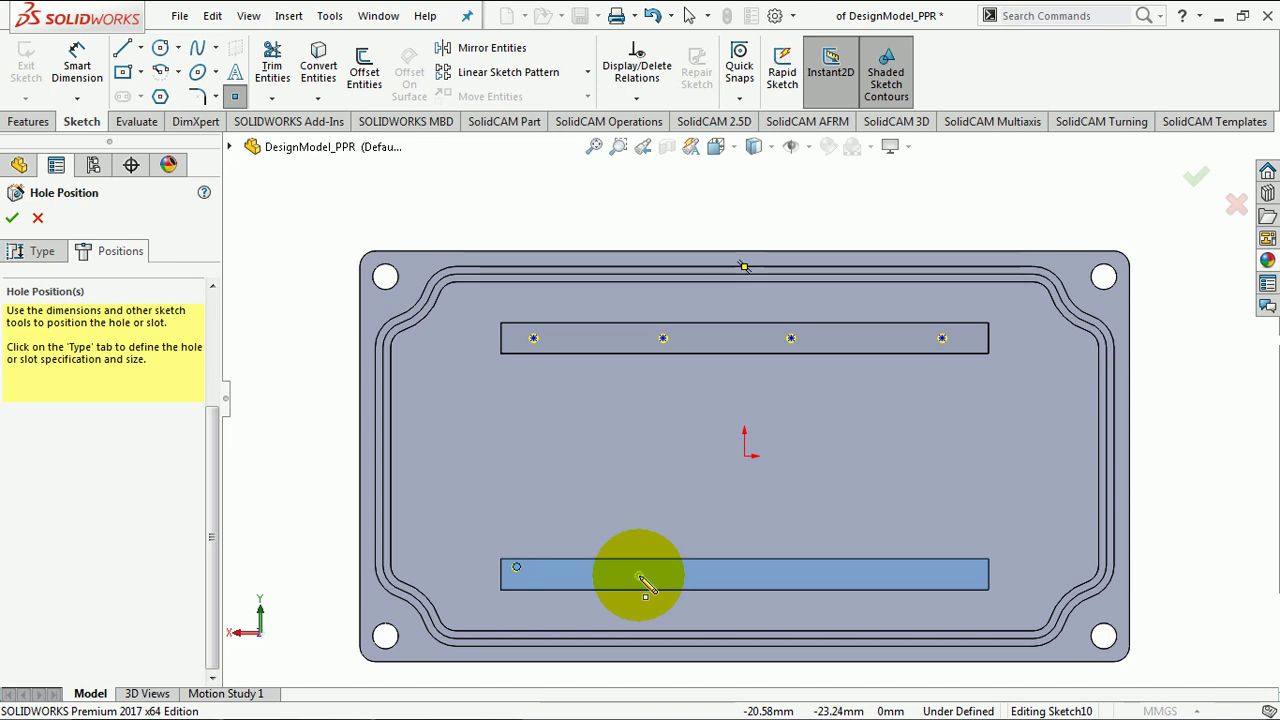
pyautogui.click(805, 568)
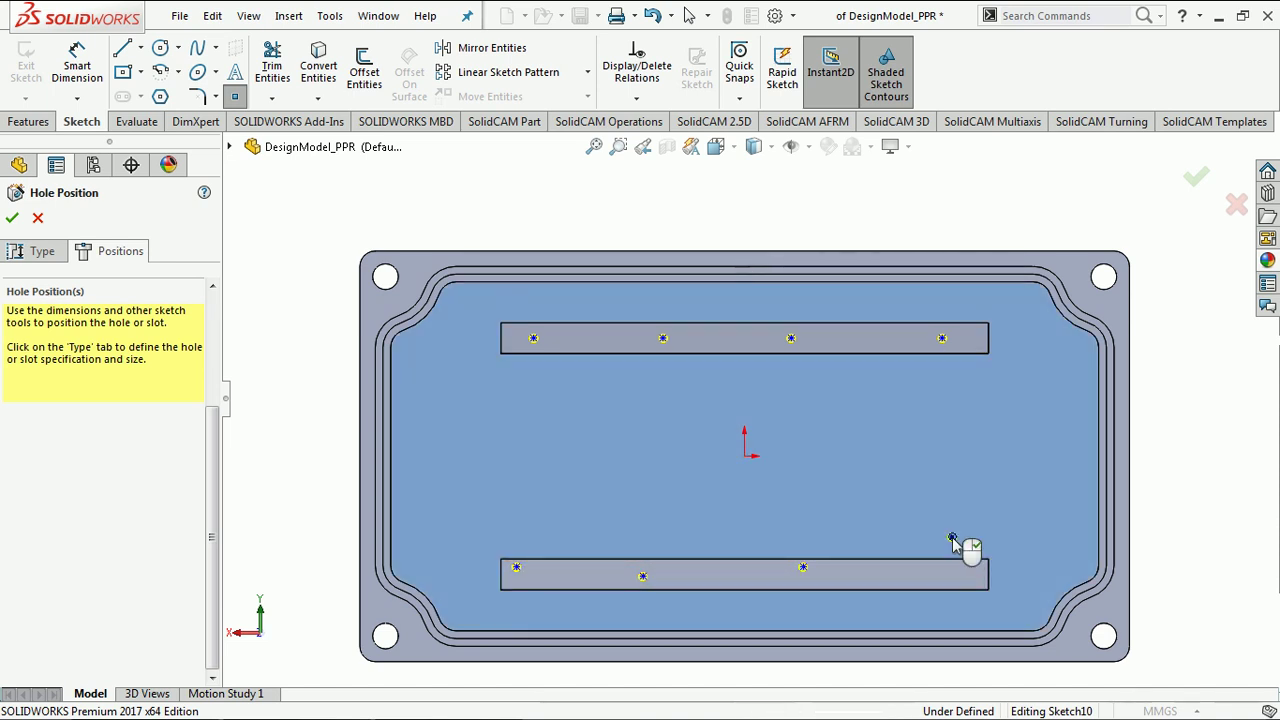
pyautogui.click(952, 538)
pyautogui.rightClick(782, 198)
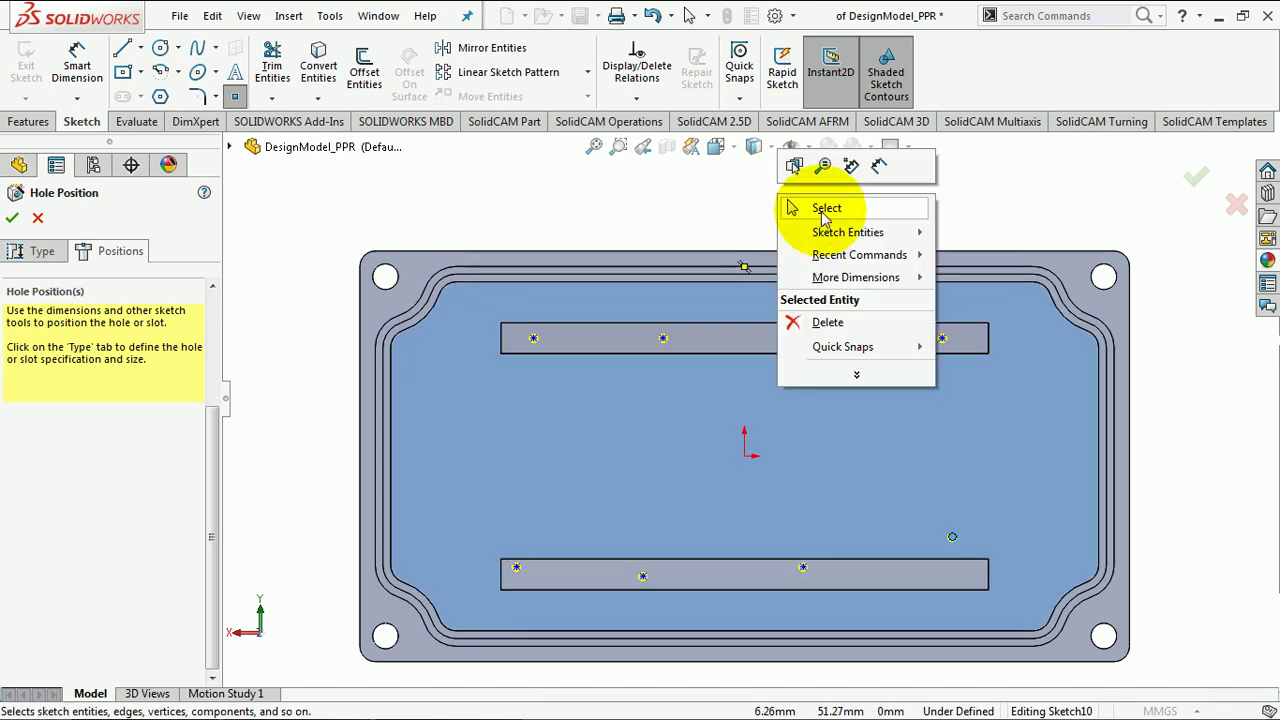
pyautogui.click(823, 210)
pyautogui.scroll(-3, 615, 336)
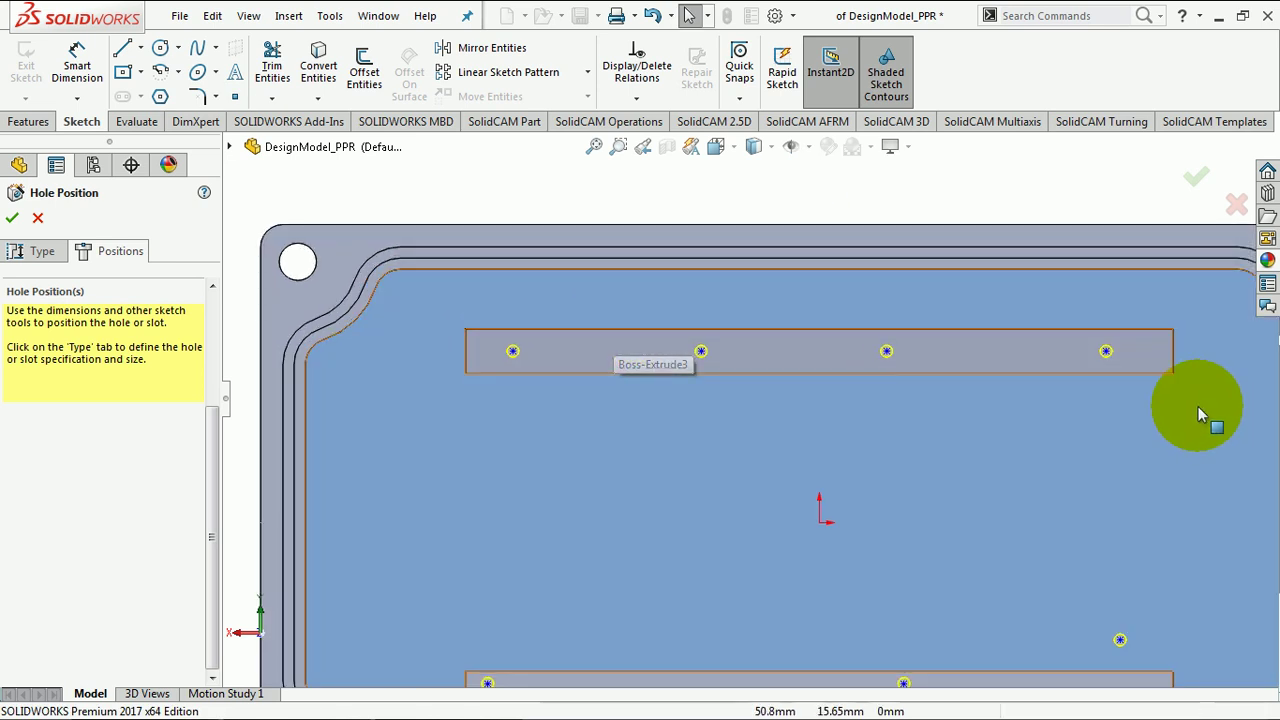
pyautogui.scroll(-2, 986, 365)
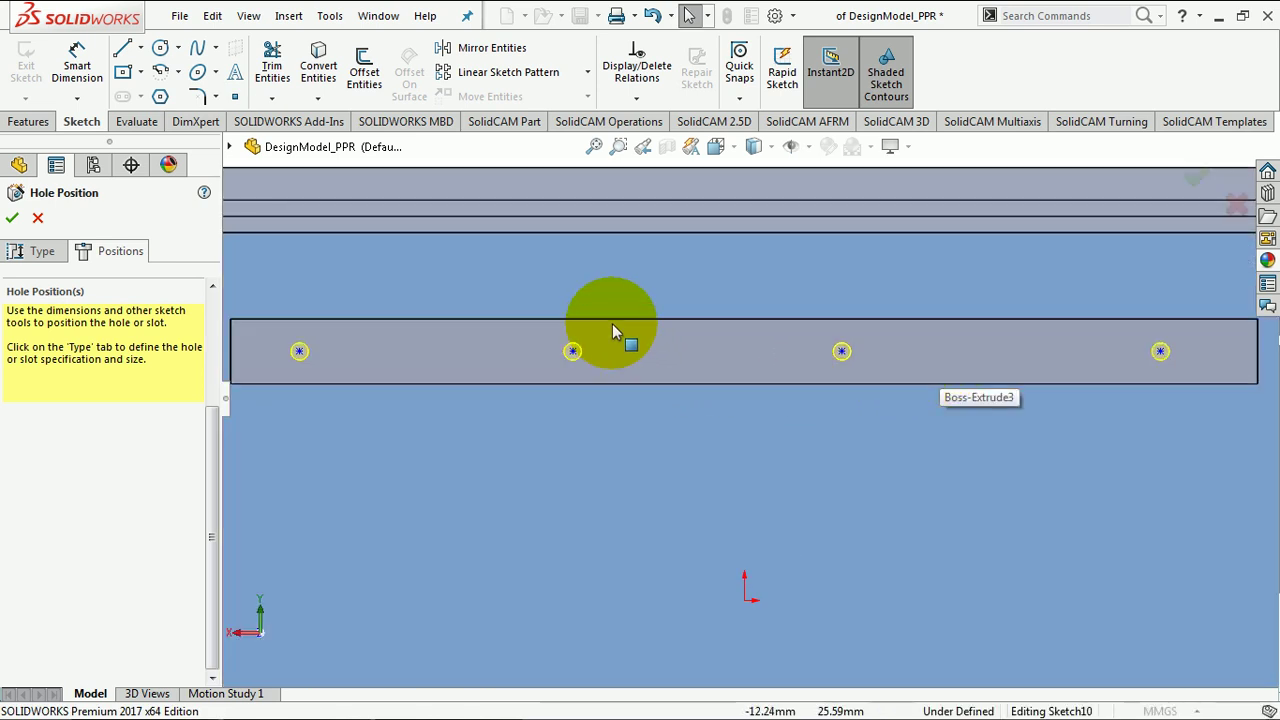
# Step: Draw a construction centerline from the upper bar's left edge to the first hole point
pyautogui.press('s')
pyautogui.click(659, 346)
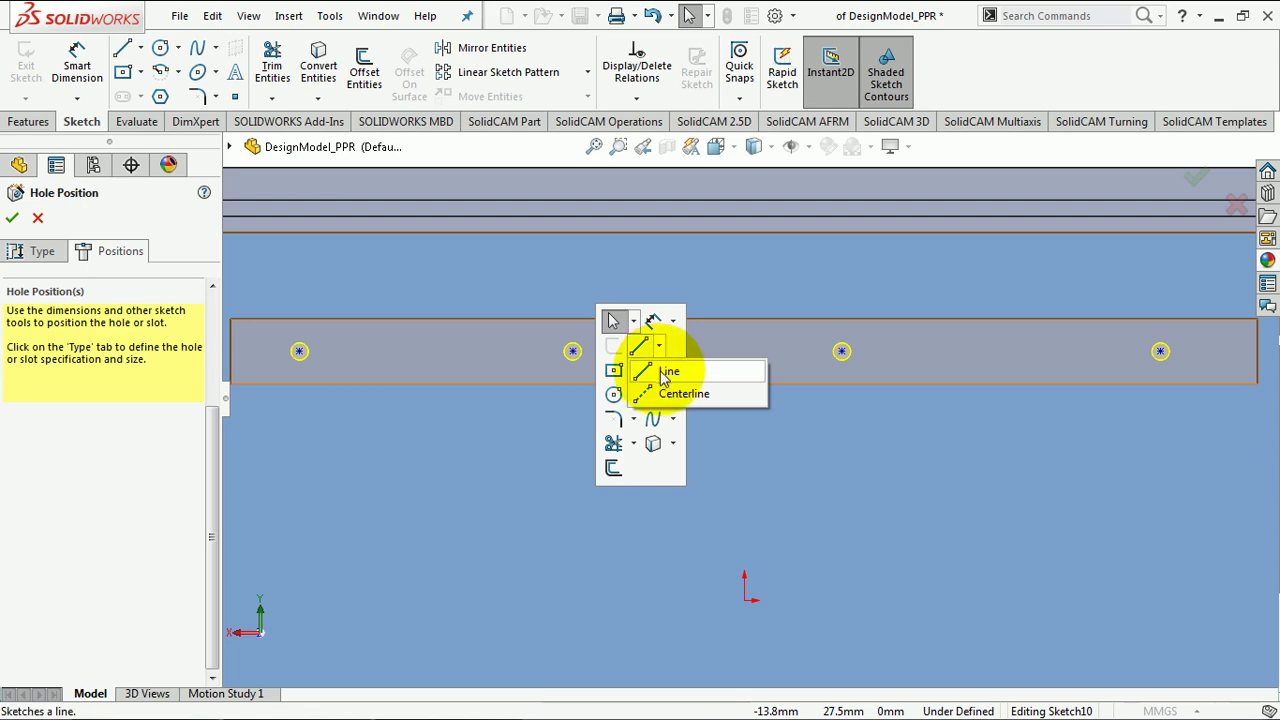
pyautogui.click(676, 393)
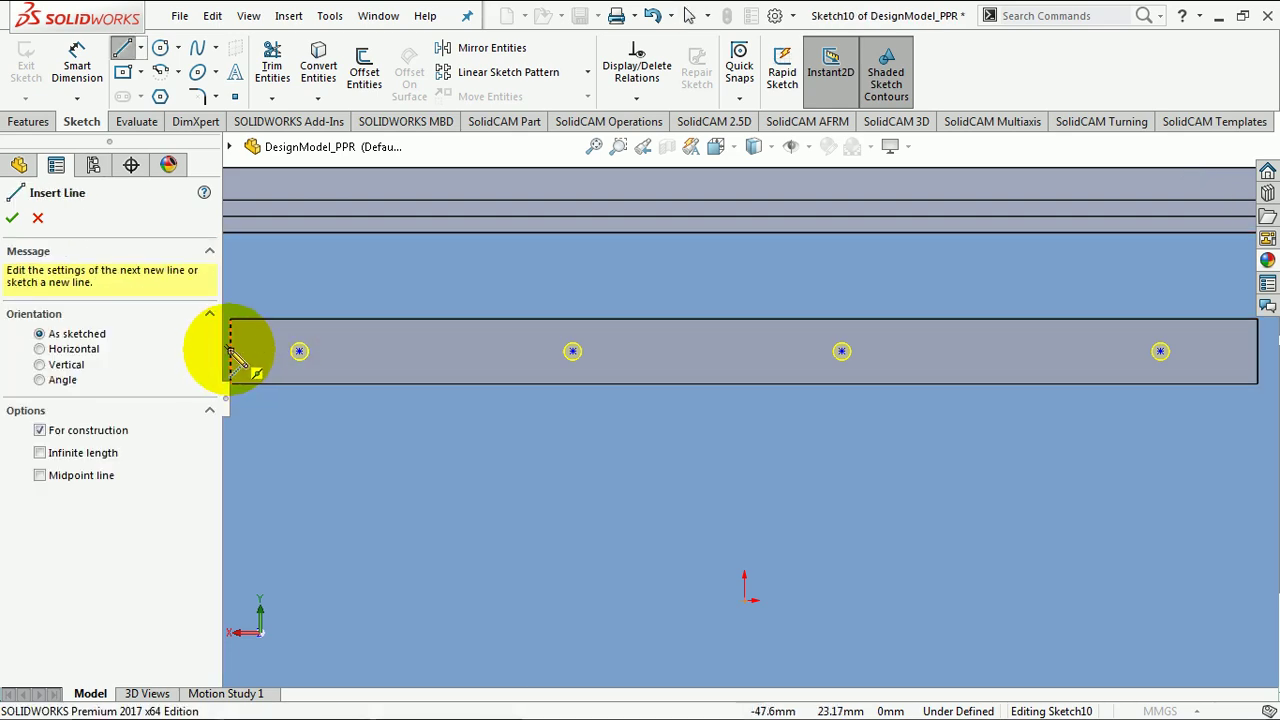
pyautogui.moveTo(231, 351); pyautogui.dragTo(299, 351)
pyautogui.click(299, 351)
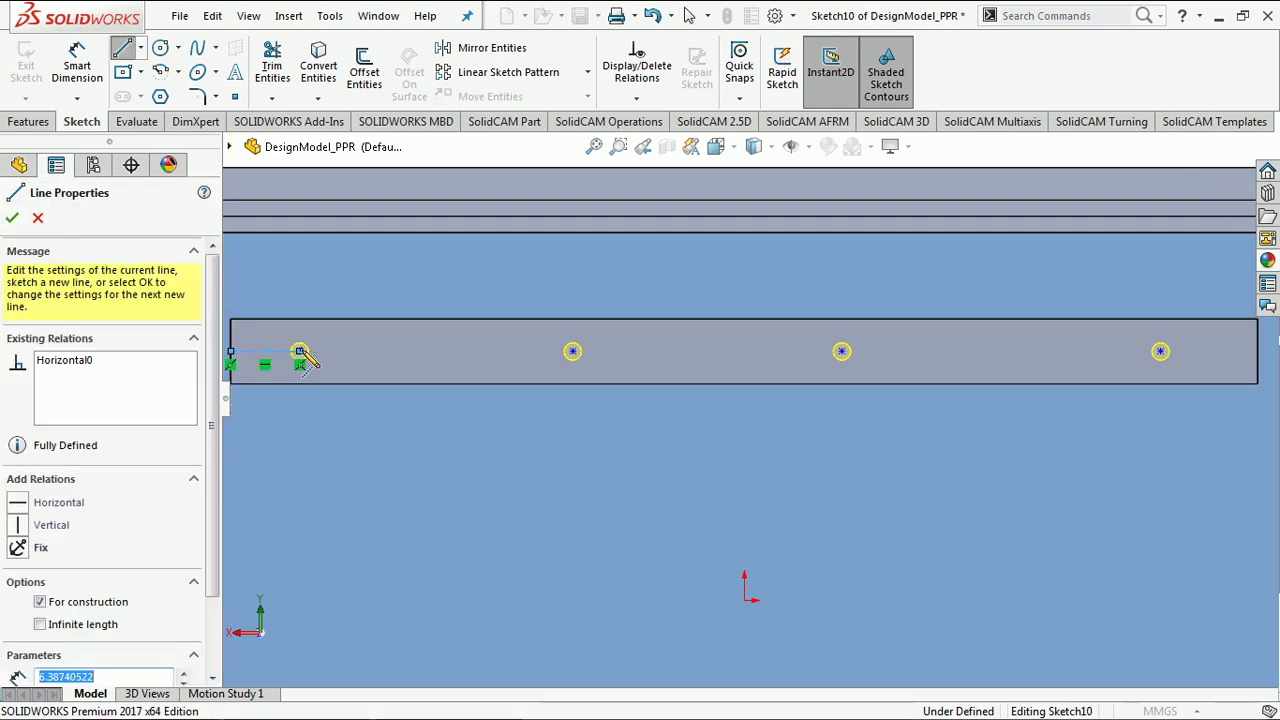
pyautogui.scroll(1, 400, 290)
pyautogui.scroll(2, 423, 223)
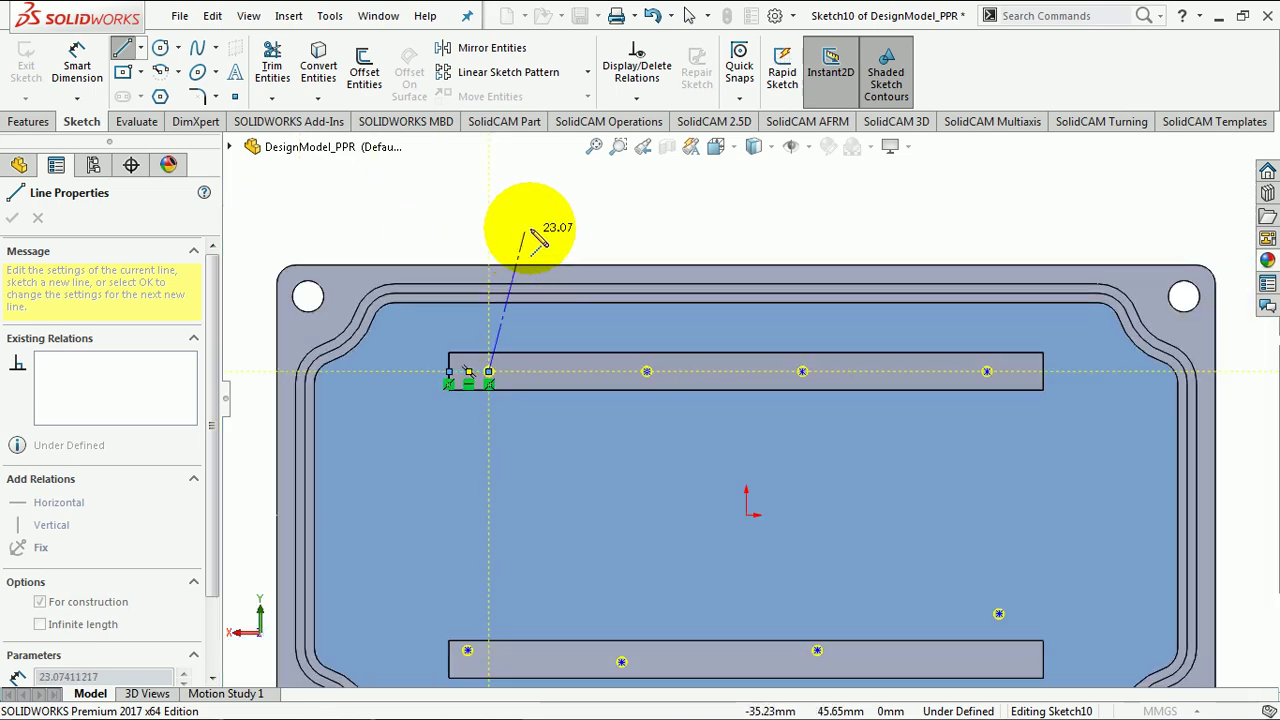
pyautogui.press('Escape')
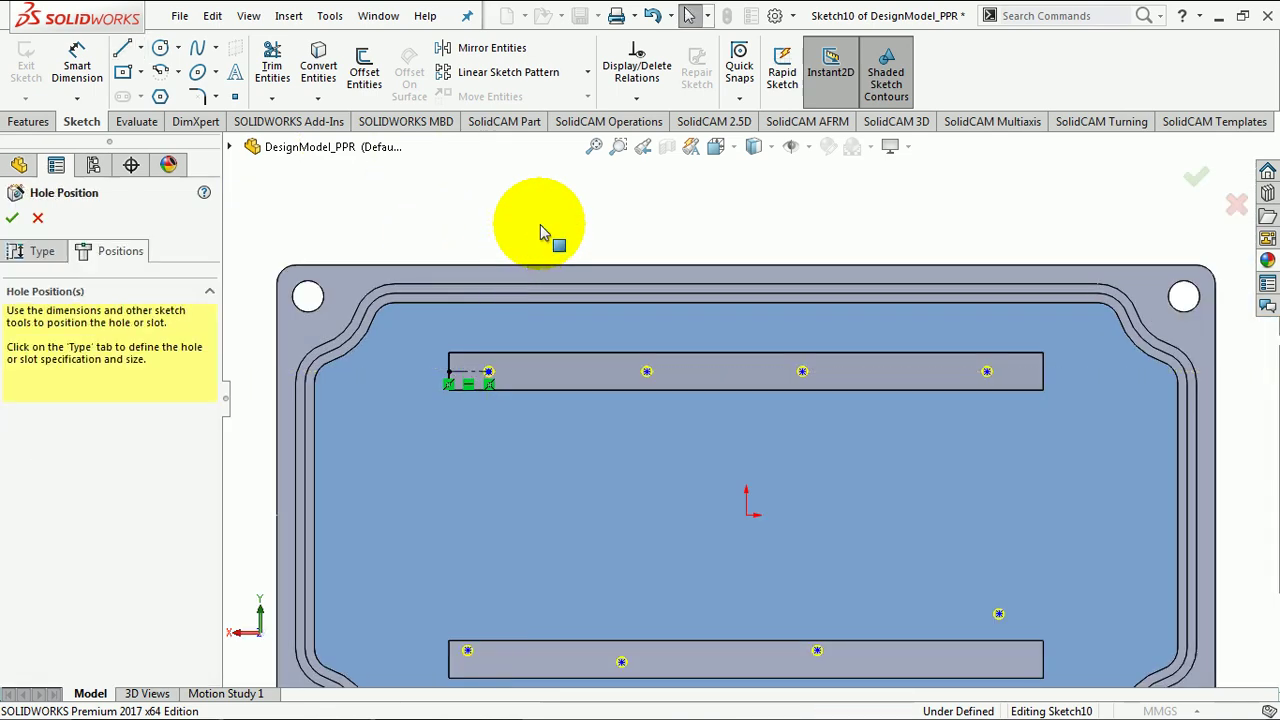
# Step: Link the first, second and third hole points with separate centerlines
pyautogui.press('s')
pyautogui.click(582, 316)
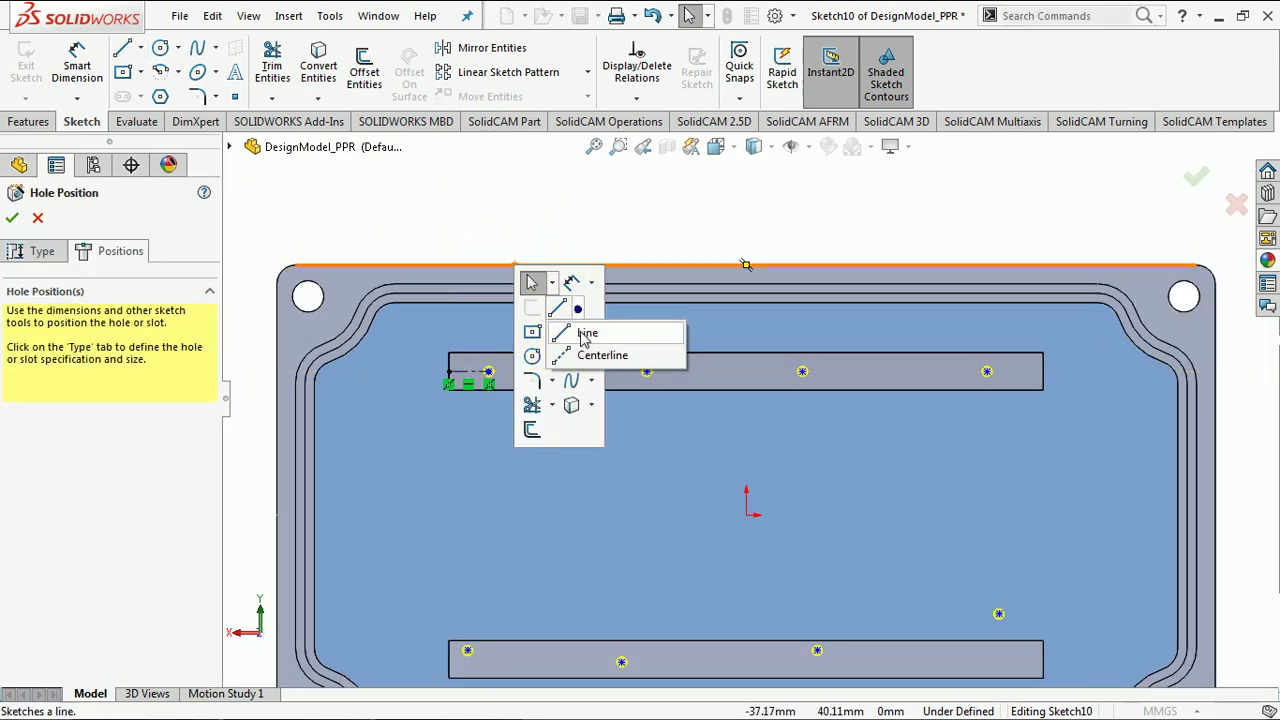
pyautogui.click(600, 352)
pyautogui.scroll(-3, 511, 365)
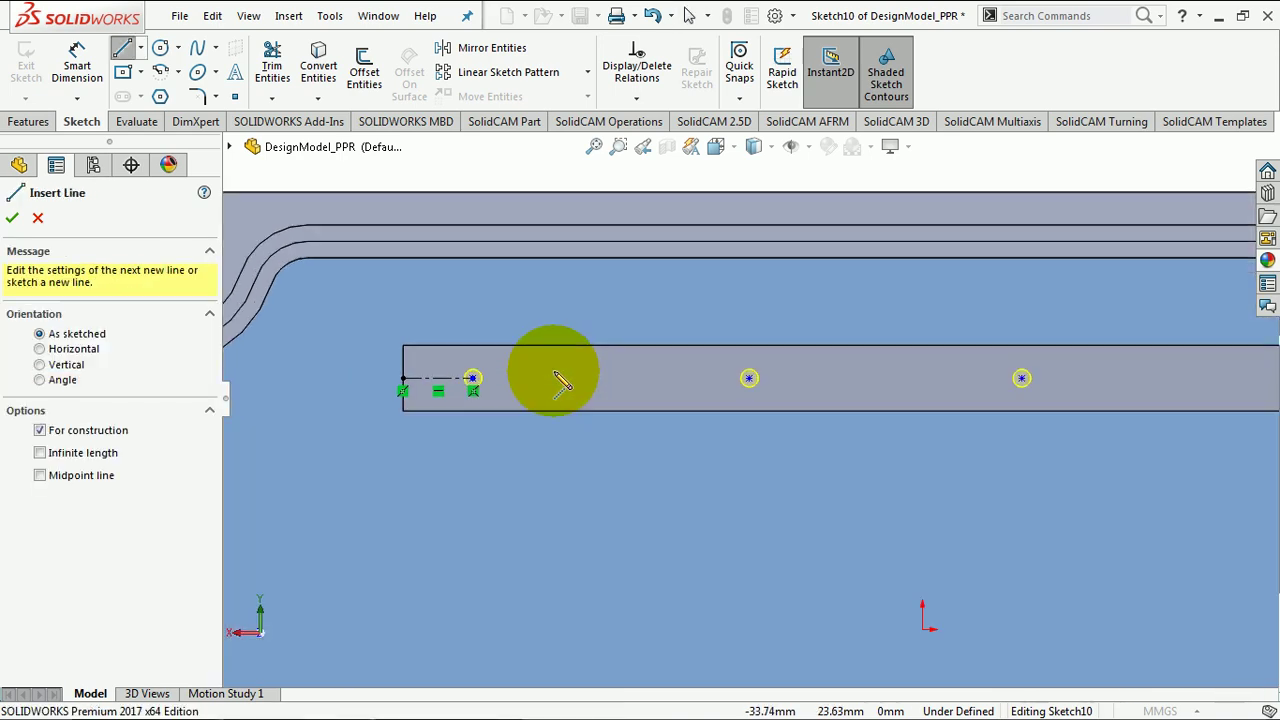
pyautogui.click(472, 378)
pyautogui.click(748, 378)
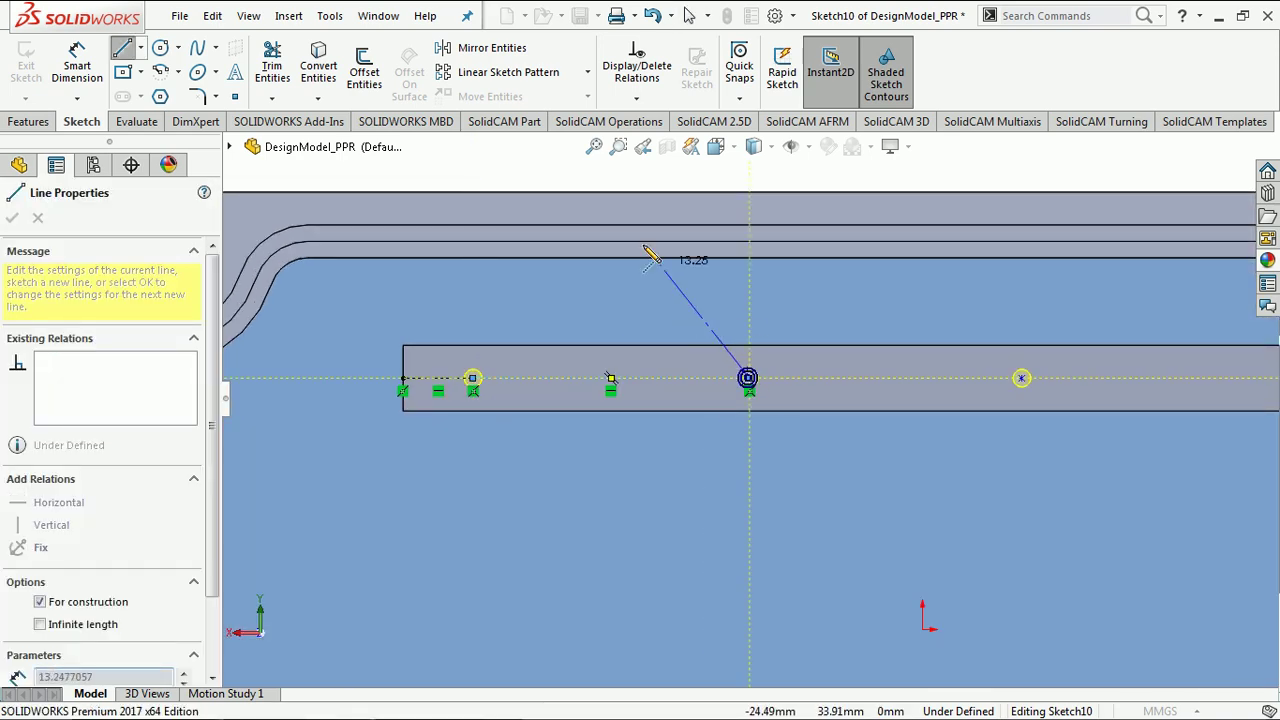
pyautogui.press('Escape')
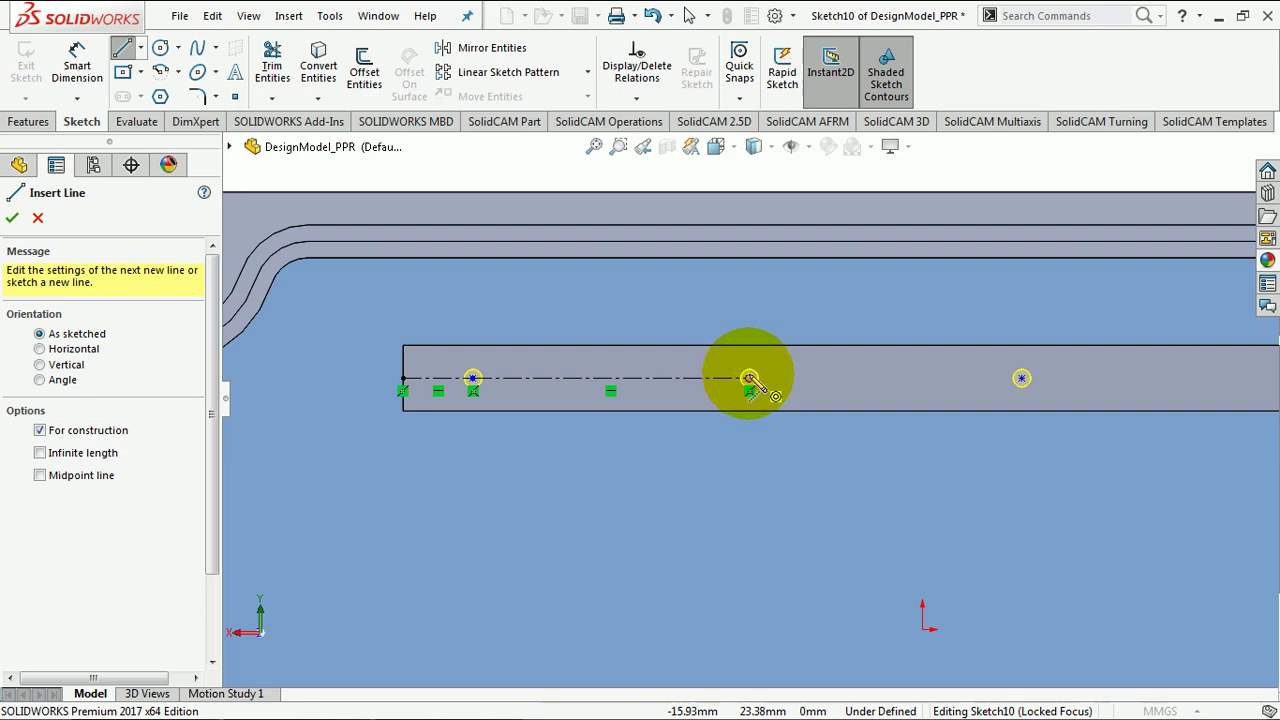
pyautogui.click(748, 378)
pyautogui.click(1022, 378)
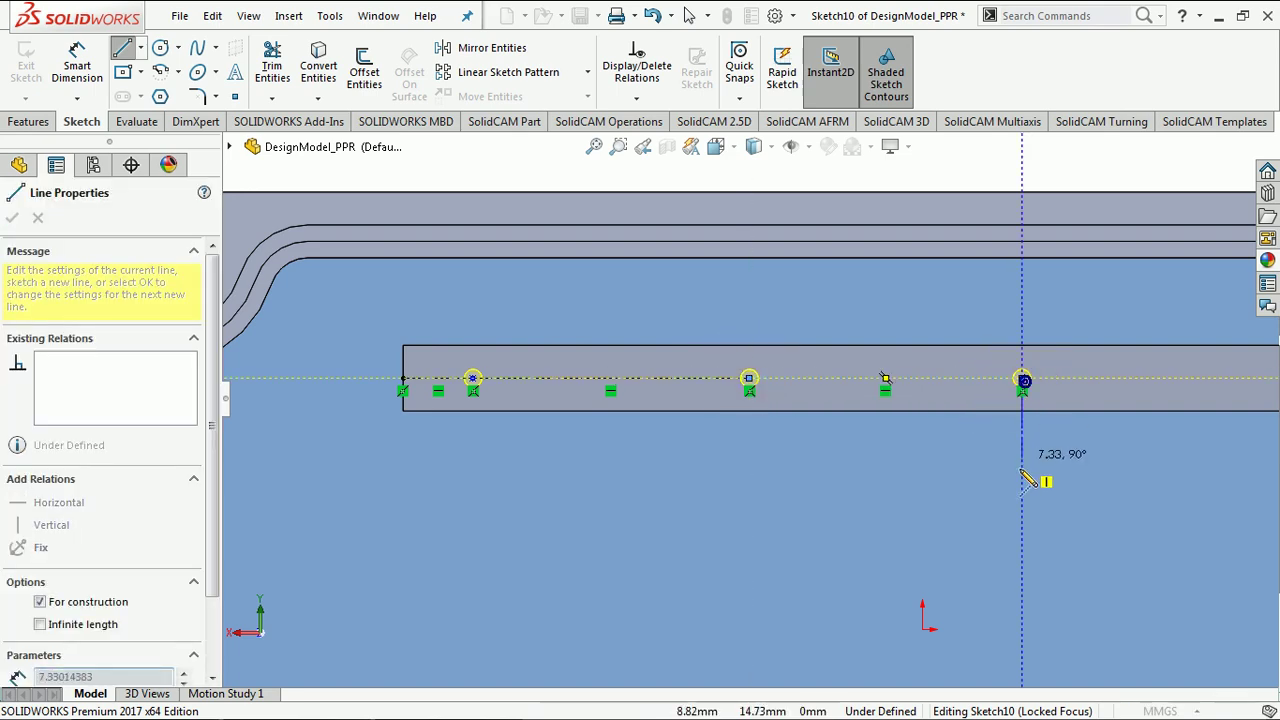
pyautogui.press('Escape')
# Step: Extend centerlines to the fourth hole point and on to the slot's right end
pyautogui.scroll(3, 1043, 480)
pyautogui.scroll(-2, 1068, 438)
pyautogui.scroll(-1, 1068, 438)
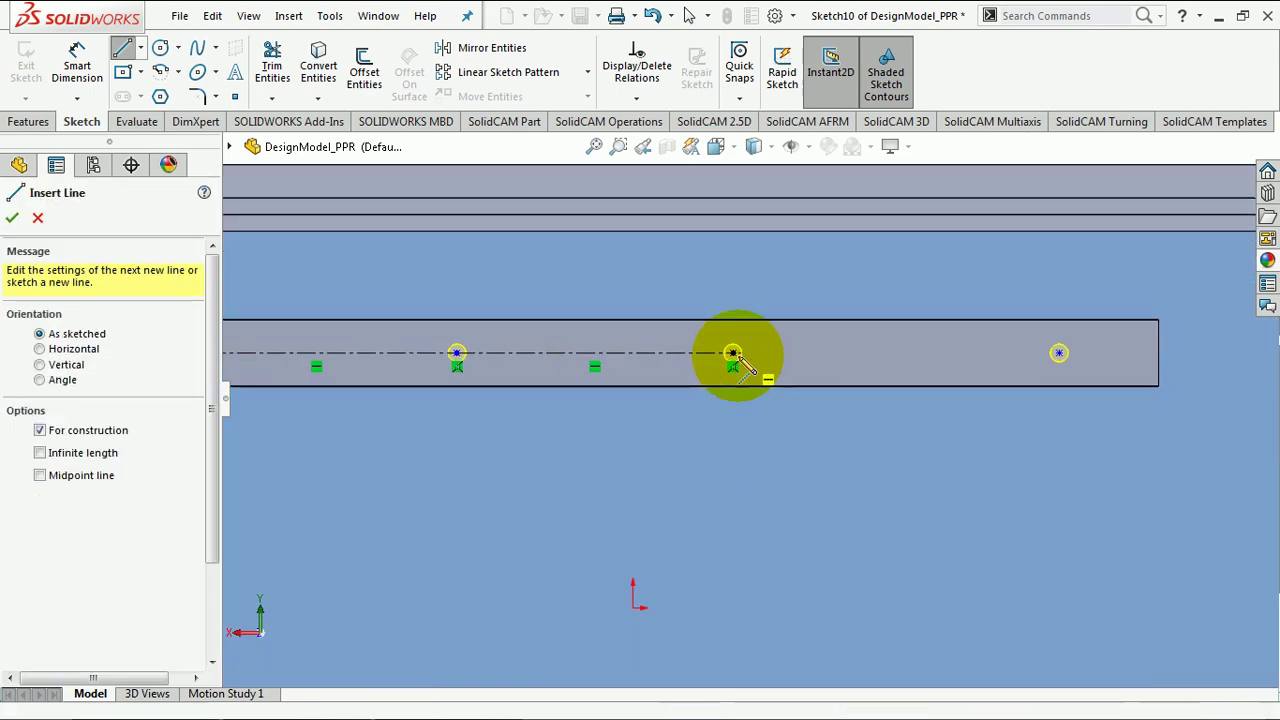
pyautogui.click(733, 353)
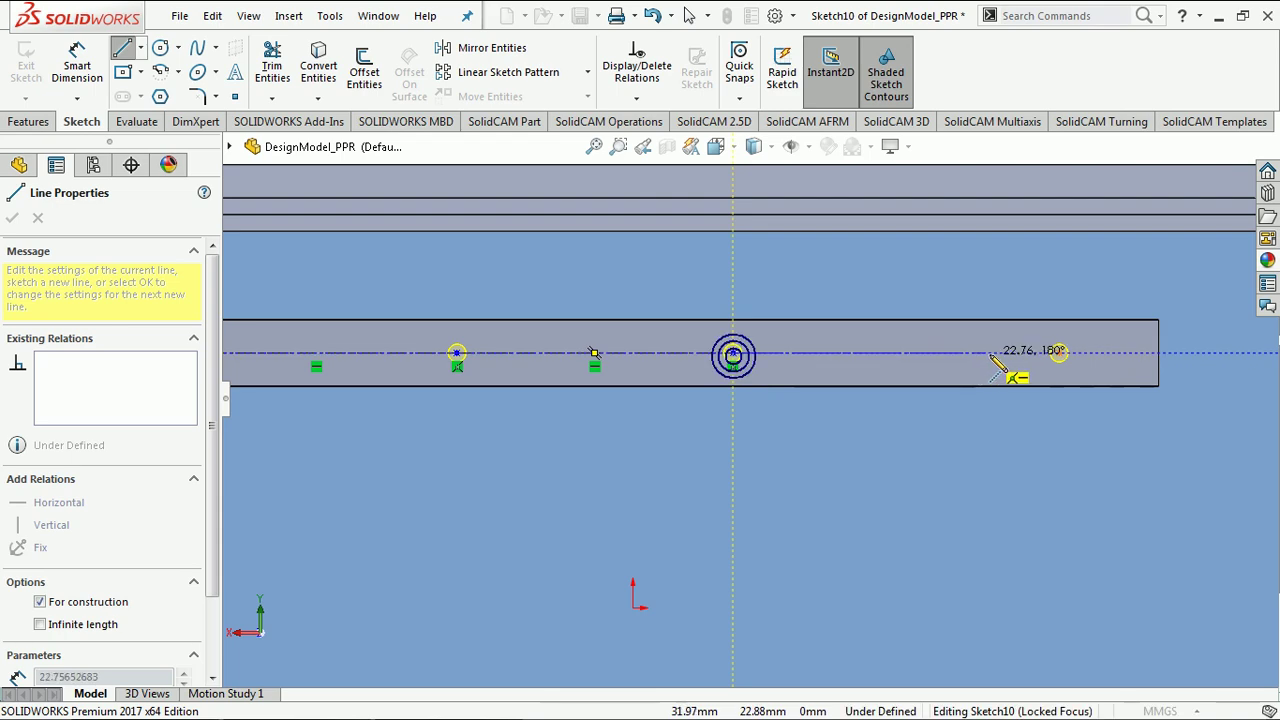
pyautogui.click(1058, 353)
pyautogui.press('Escape')
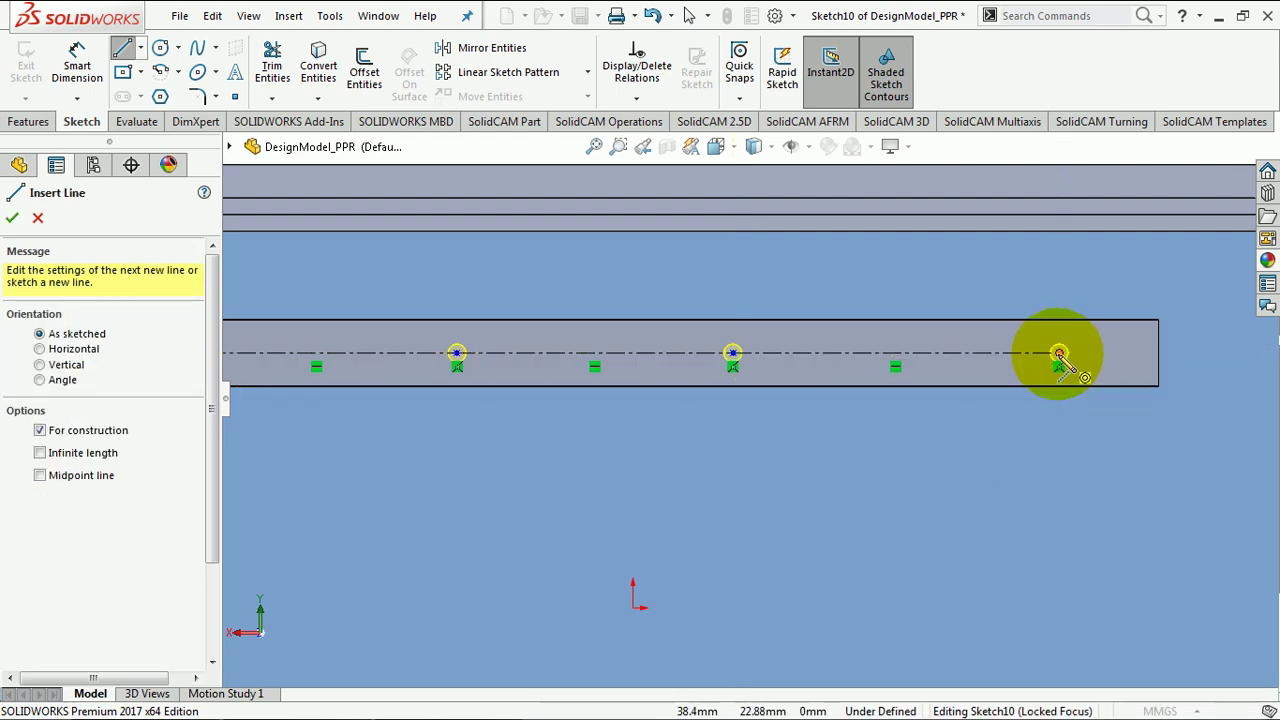
pyautogui.click(1059, 353)
pyautogui.click(1158, 353)
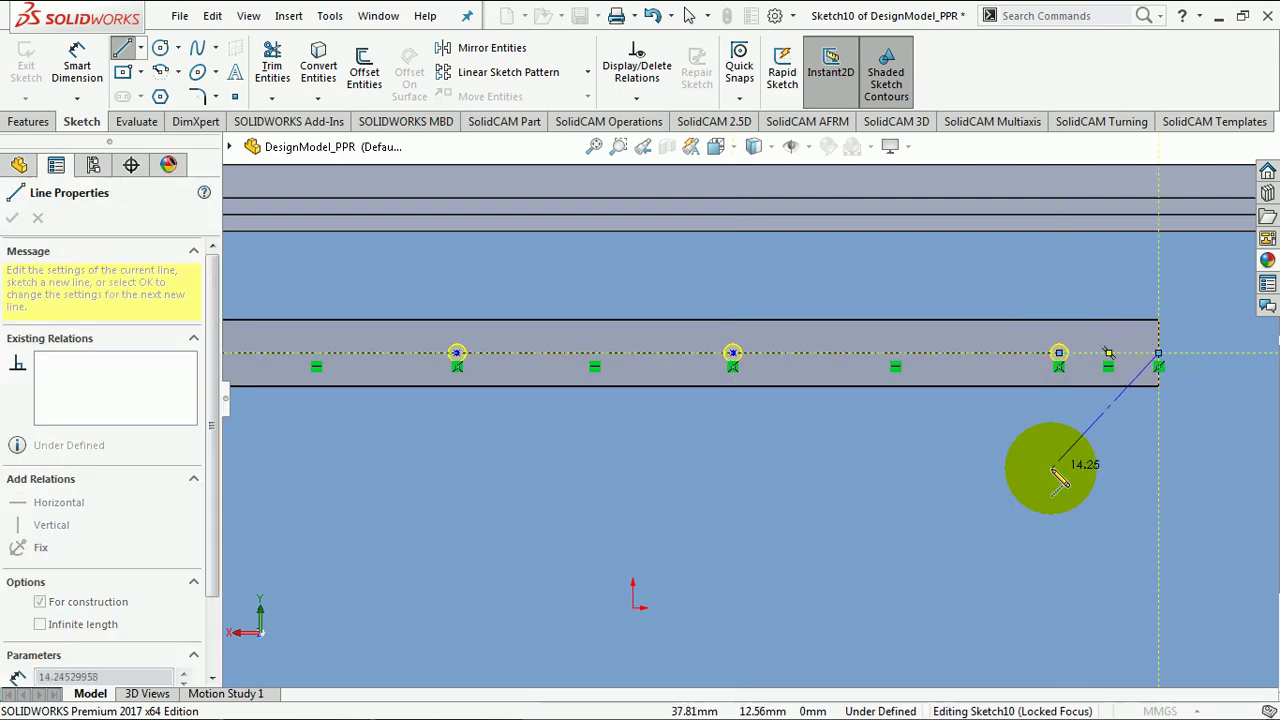
pyautogui.press('Escape')
pyautogui.press('z')
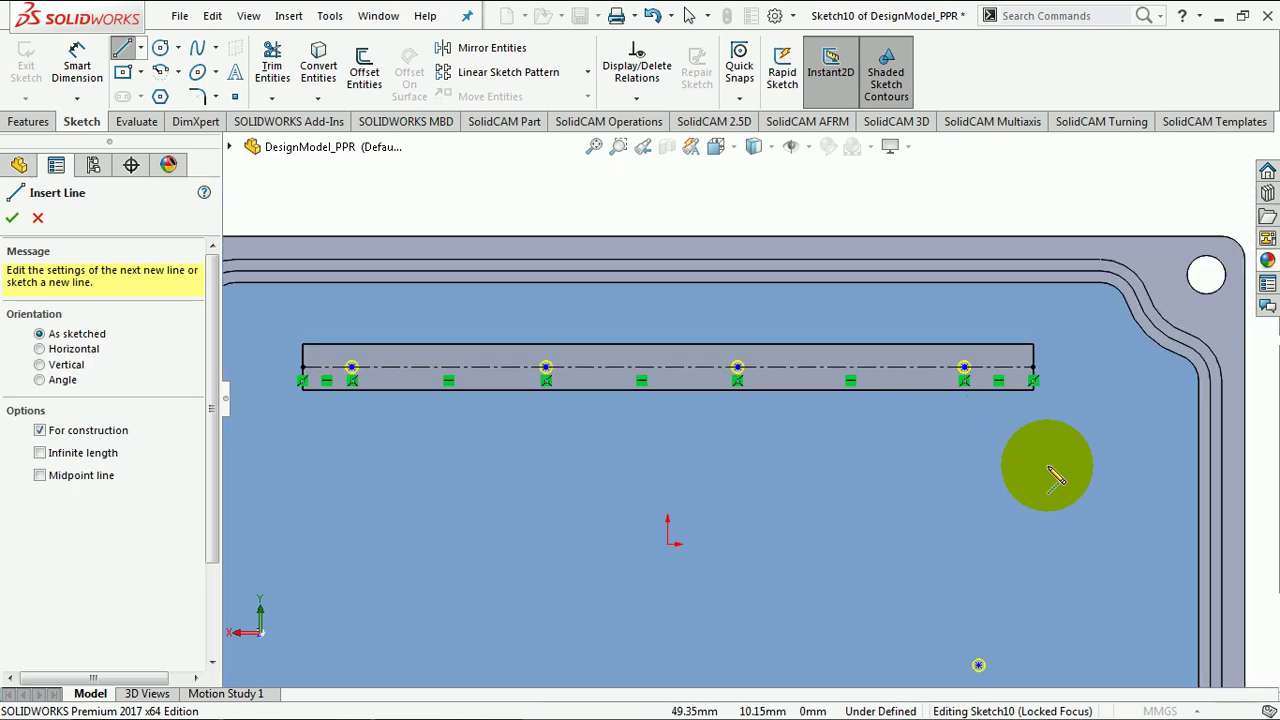
pyautogui.press('Escape')
pyautogui.press('s')
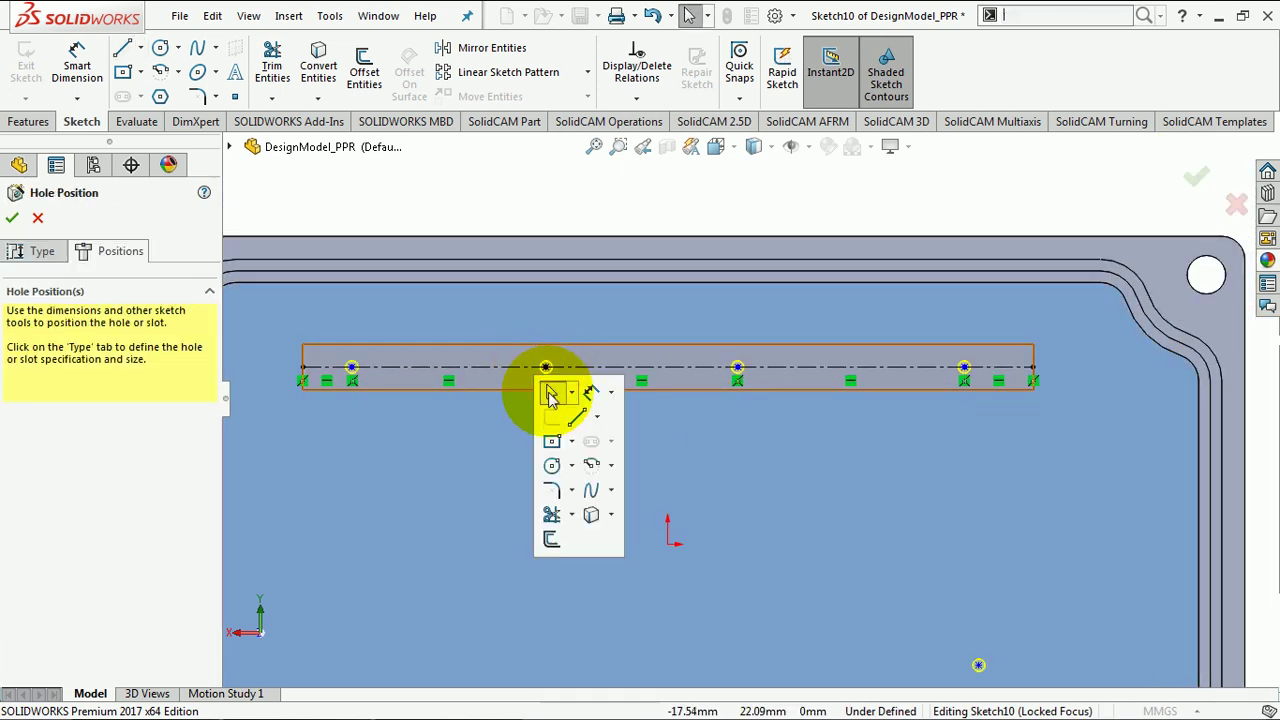
pyautogui.click(550, 395)
# Step: Dimension the short left centerline to 5 mm
pyautogui.click(329, 370)
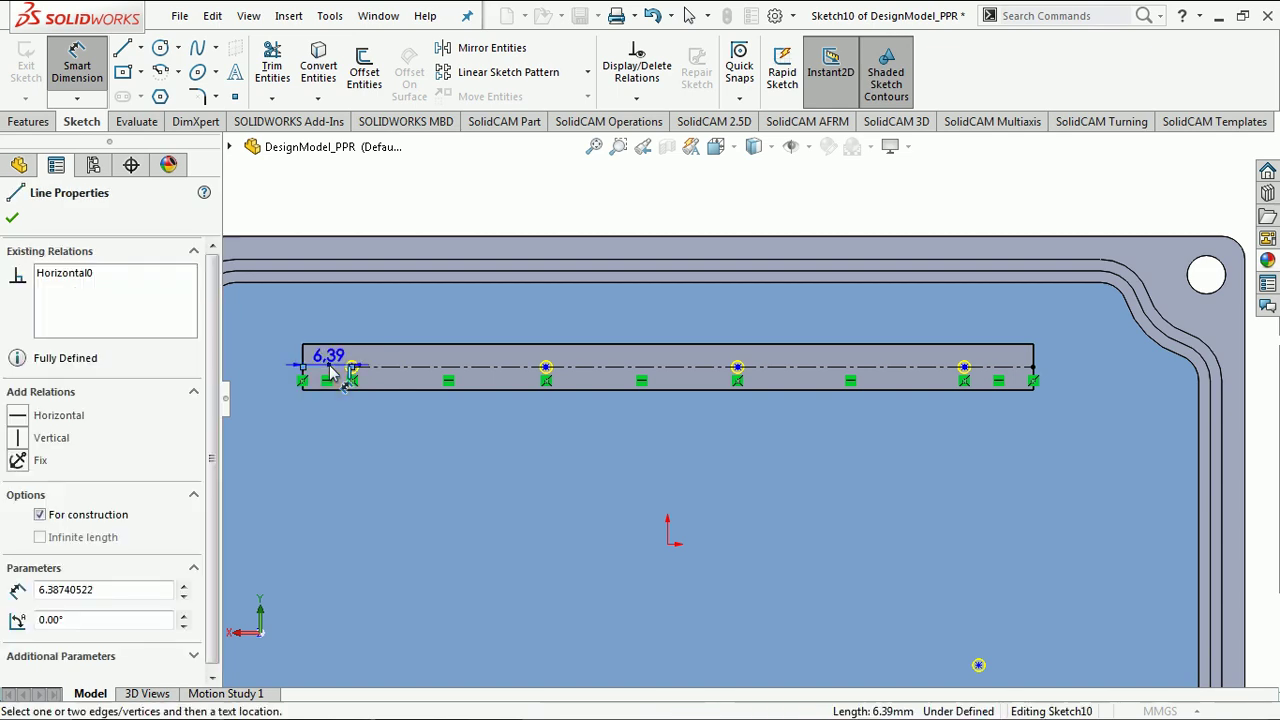
pyautogui.click(337, 210)
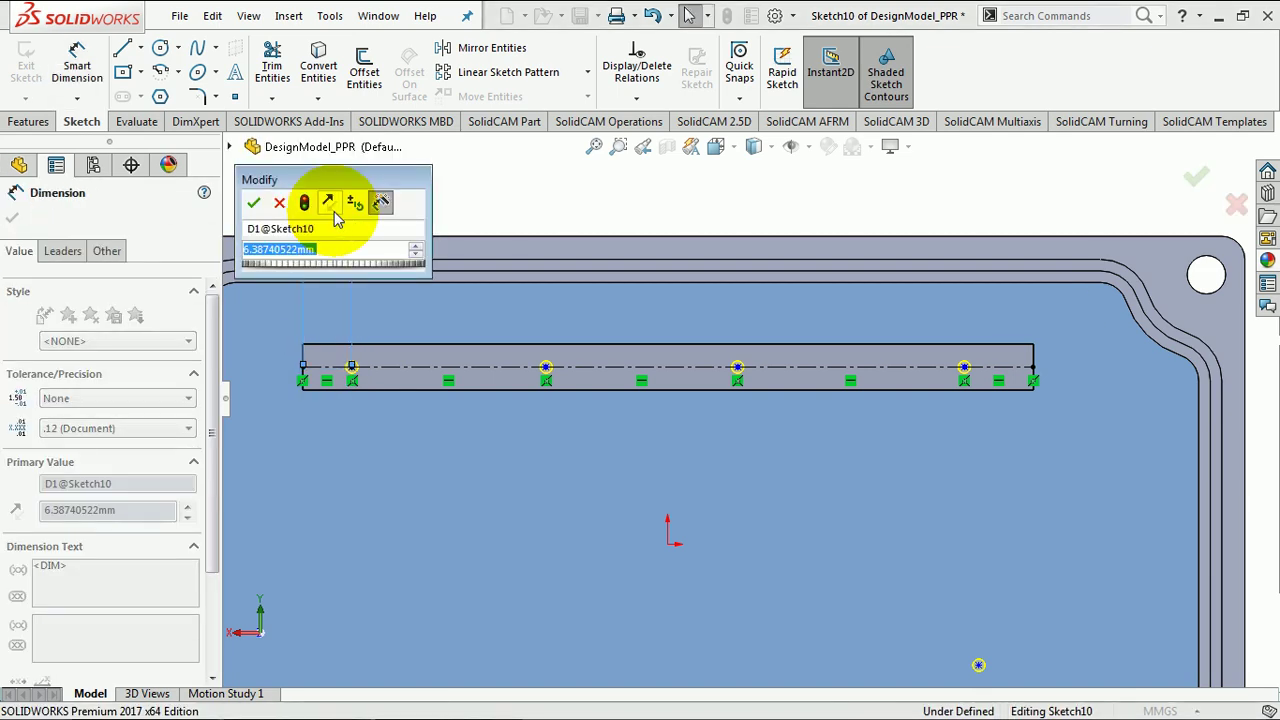
pyautogui.write('5')
pyautogui.press('Return')
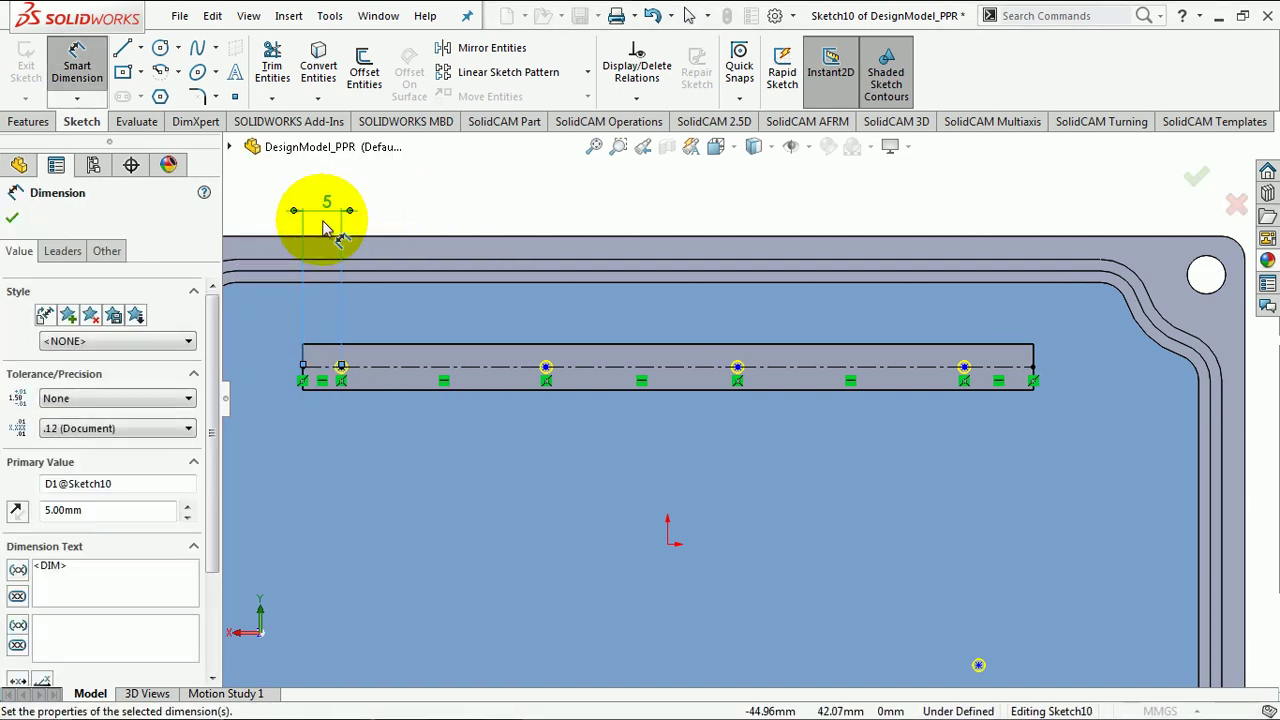
# Step: Make the two end centerline segments equal and the three middle segments equal
pyautogui.click(329, 370)
pyautogui.keyDown('ctrl'); pyautogui.click(1017, 380); pyautogui.keyUp('ctrl')
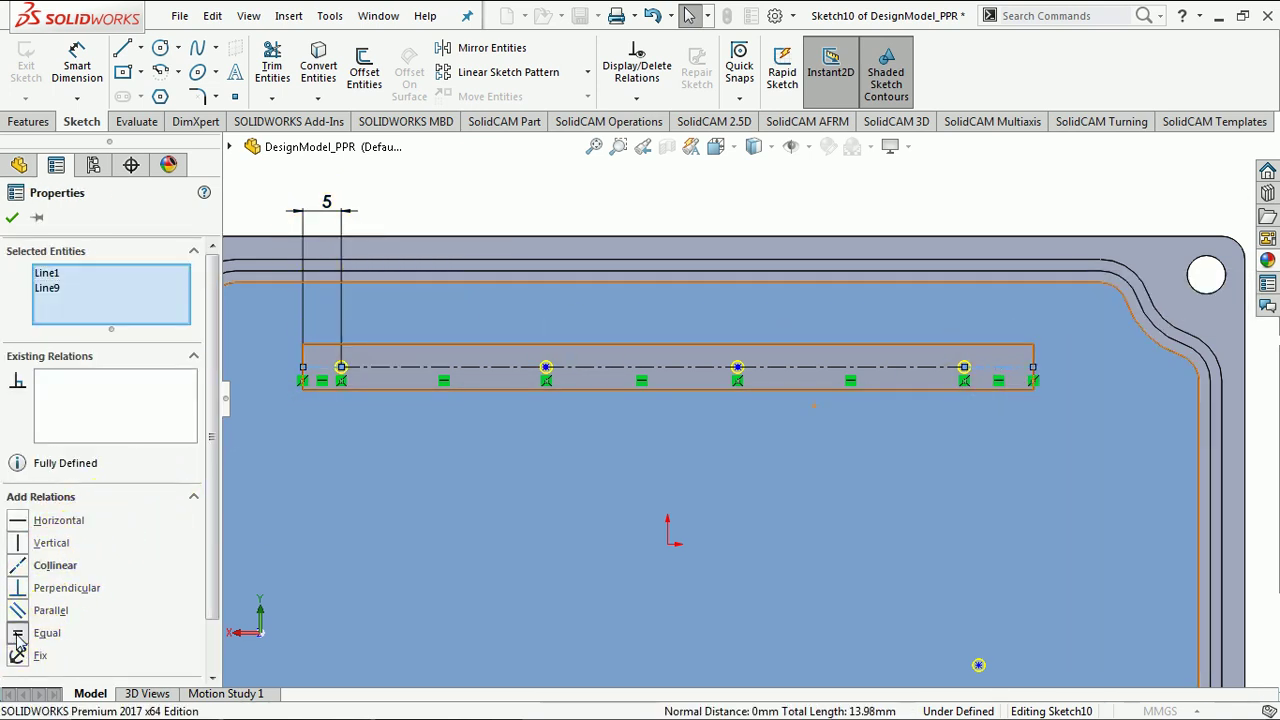
pyautogui.click(13, 218)
pyautogui.click(597, 366)
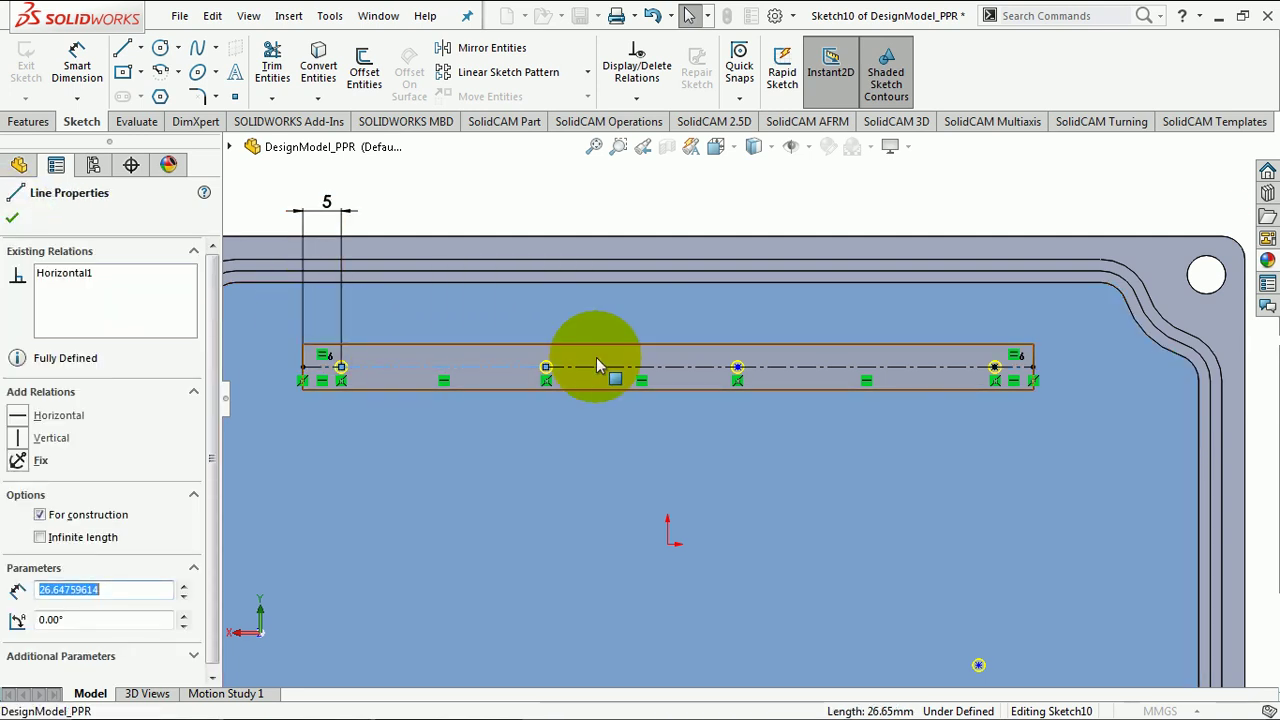
pyautogui.keyDown('ctrl'); pyautogui.click(628, 368); pyautogui.keyUp('ctrl')
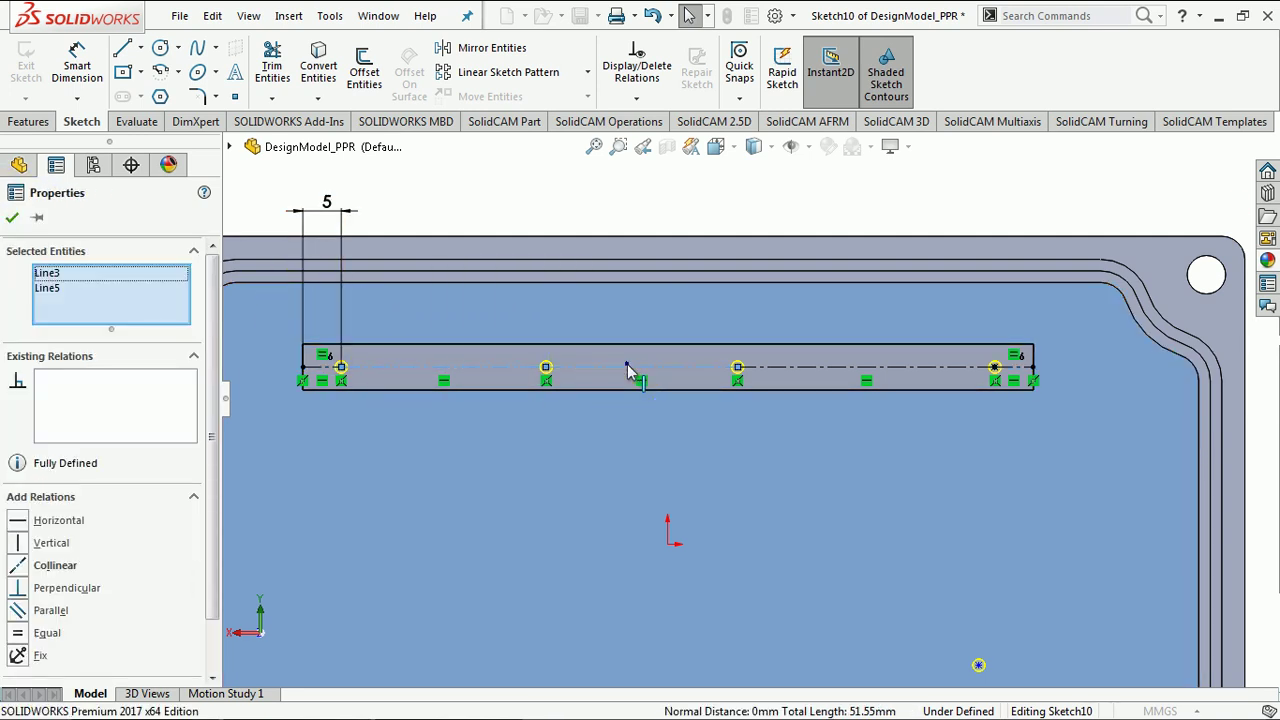
pyautogui.keyDown('ctrl'); pyautogui.click(813, 366); pyautogui.keyUp('ctrl')
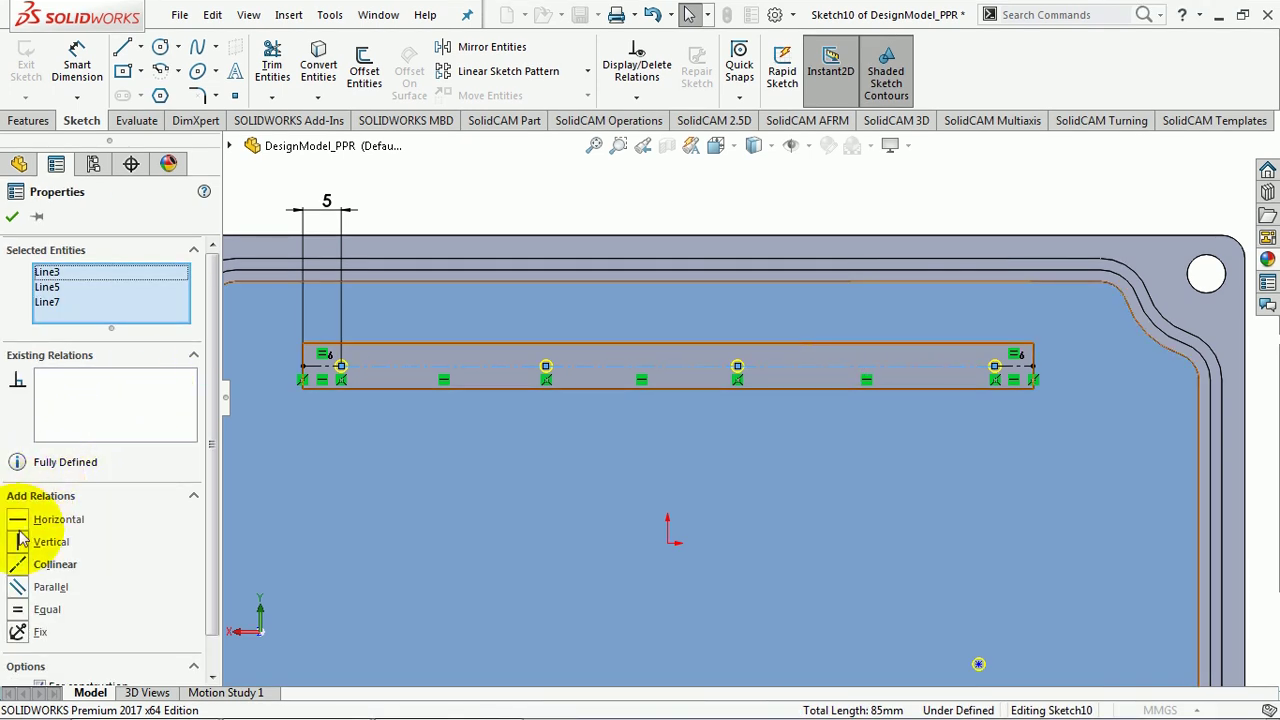
pyautogui.click(19, 611)
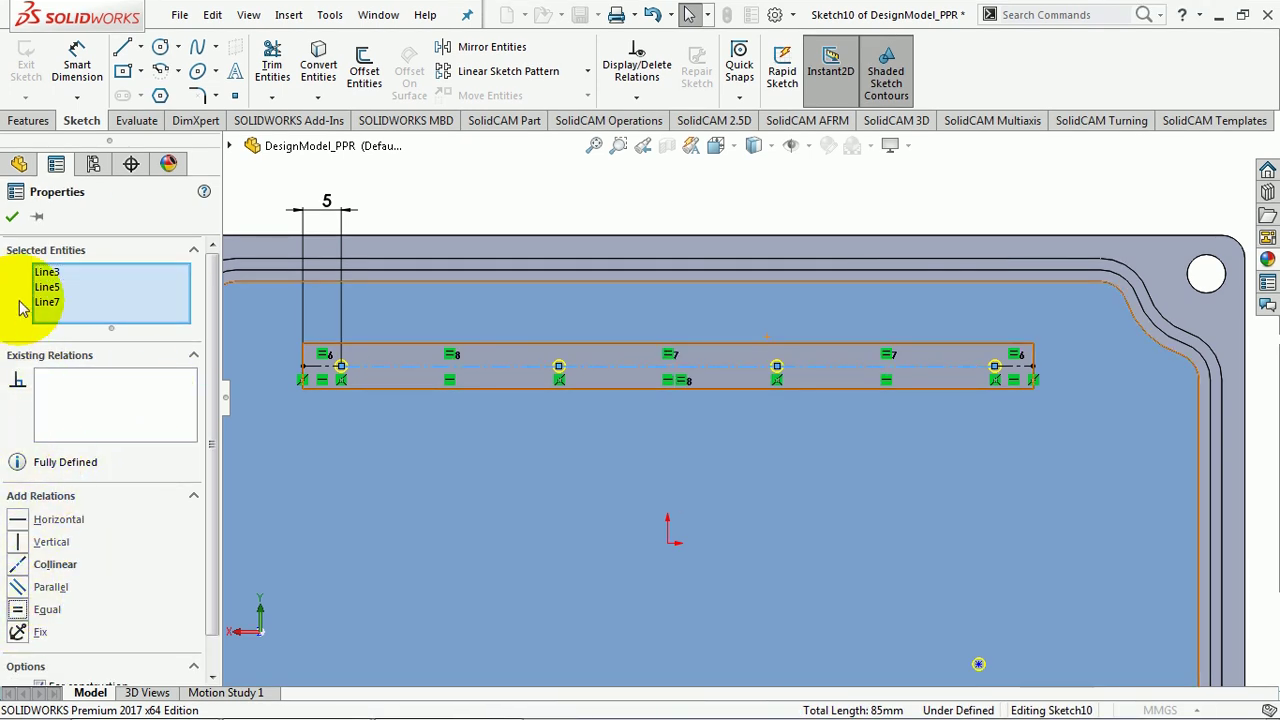
pyautogui.click(12, 216)
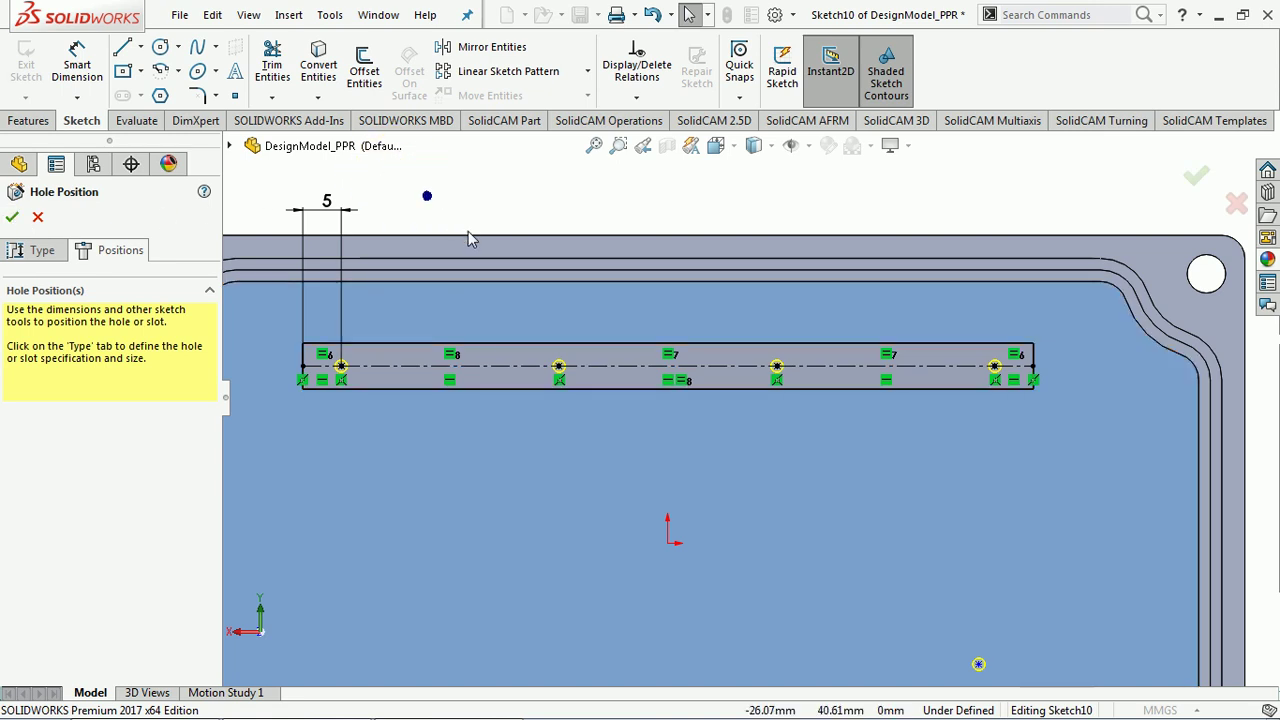
pyautogui.press('f')
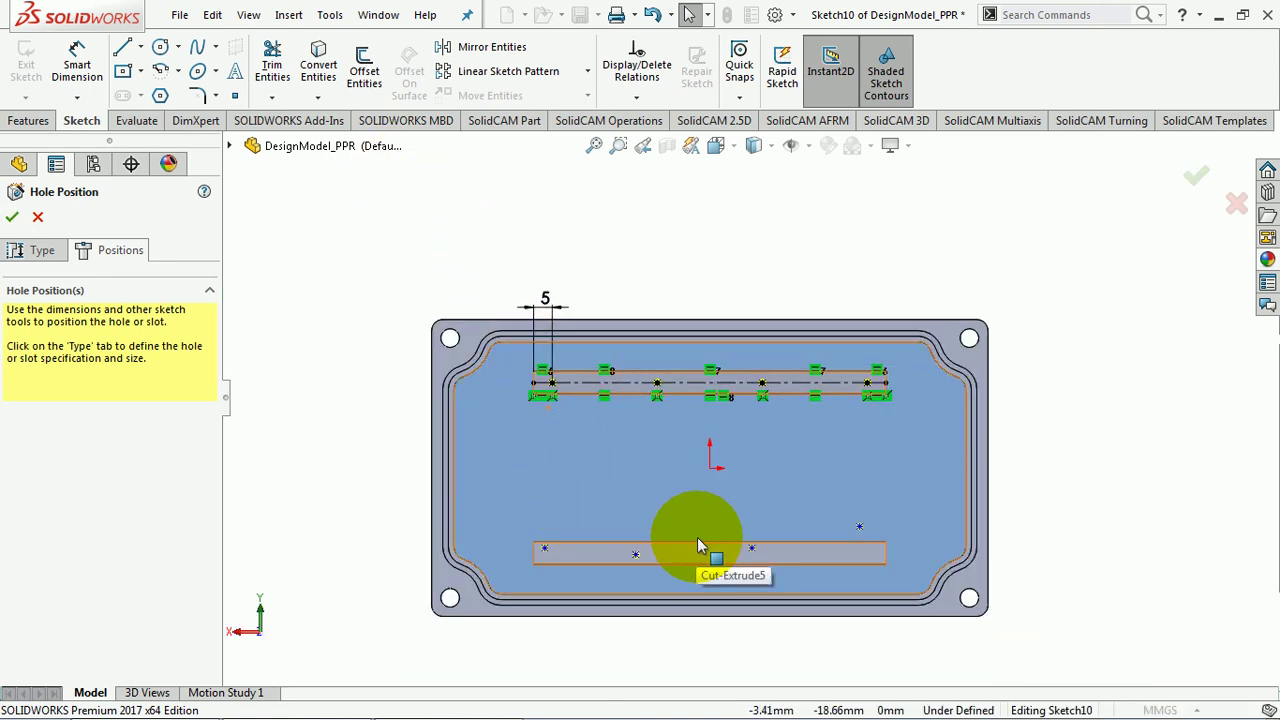
# Step: Draw a 47.5 mm horizontal centerline from the origin, then a vertical one to the lower slot's end
pyautogui.press('s')
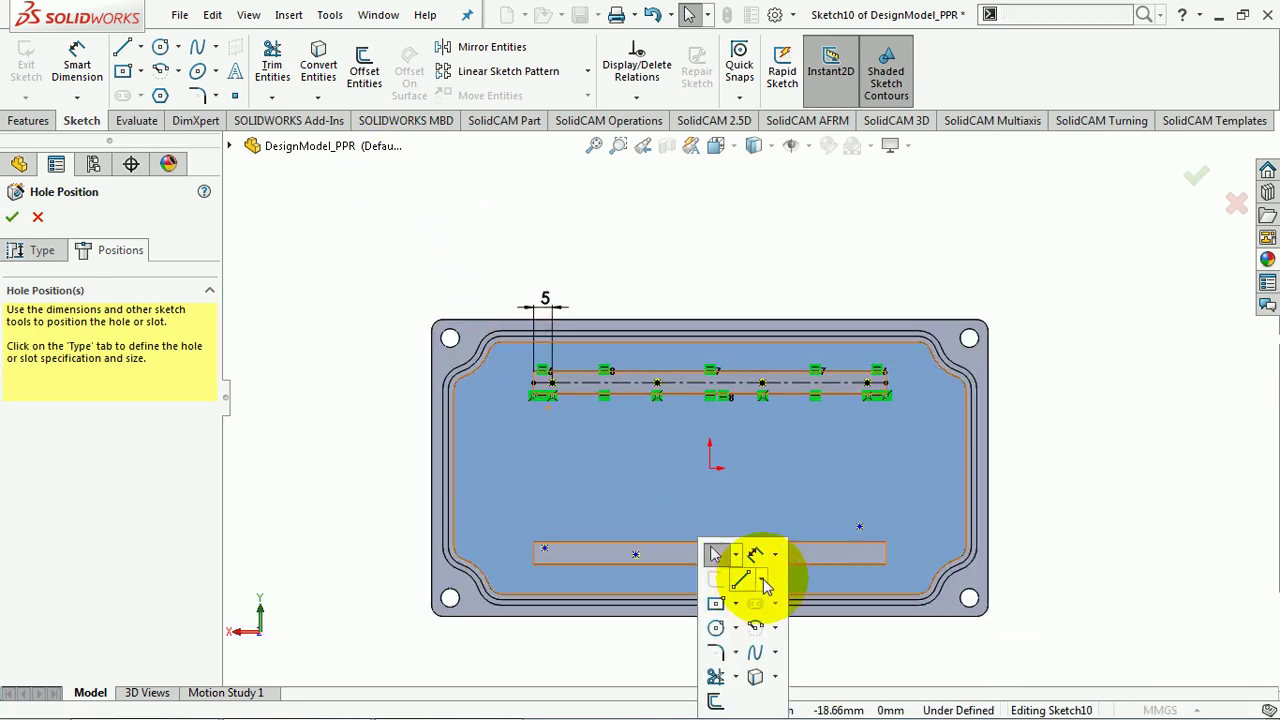
pyautogui.click(764, 583)
pyautogui.click(760, 625)
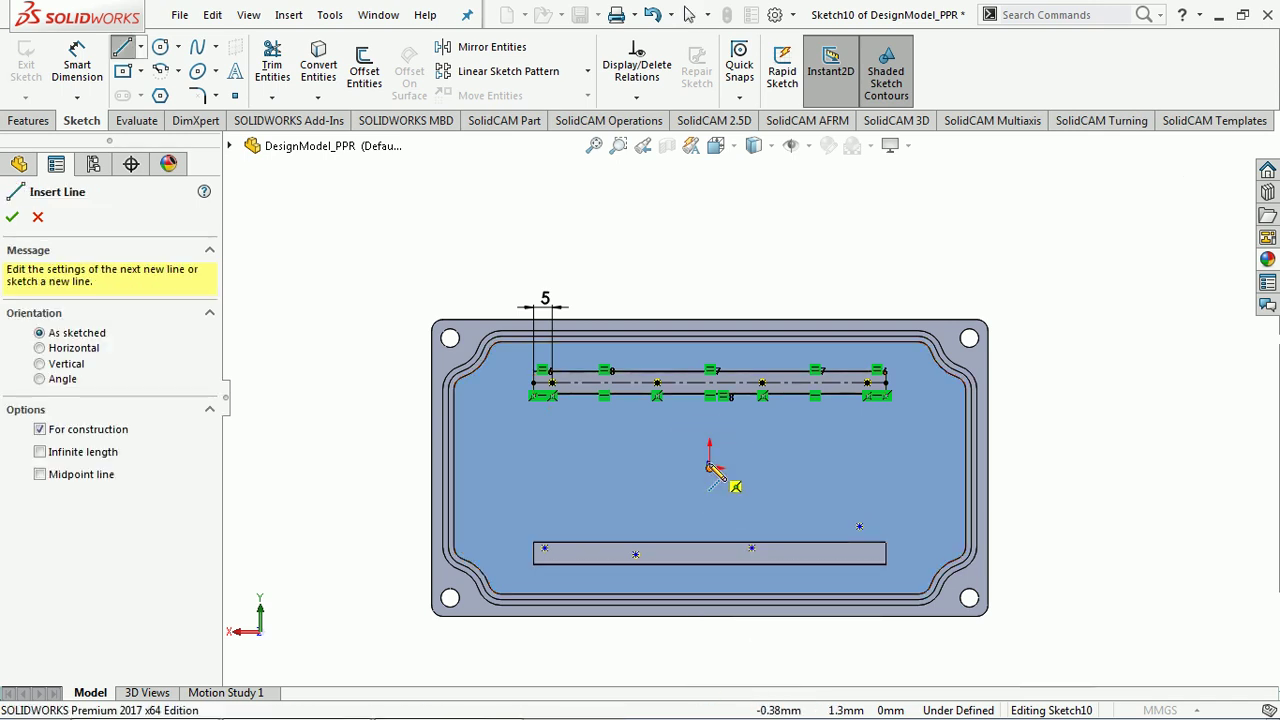
pyautogui.moveTo(709, 467)
pyautogui.mouseDown()
pyautogui.moveTo(893, 479)
pyautogui.moveTo(885, 467)
pyautogui.mouseUp()
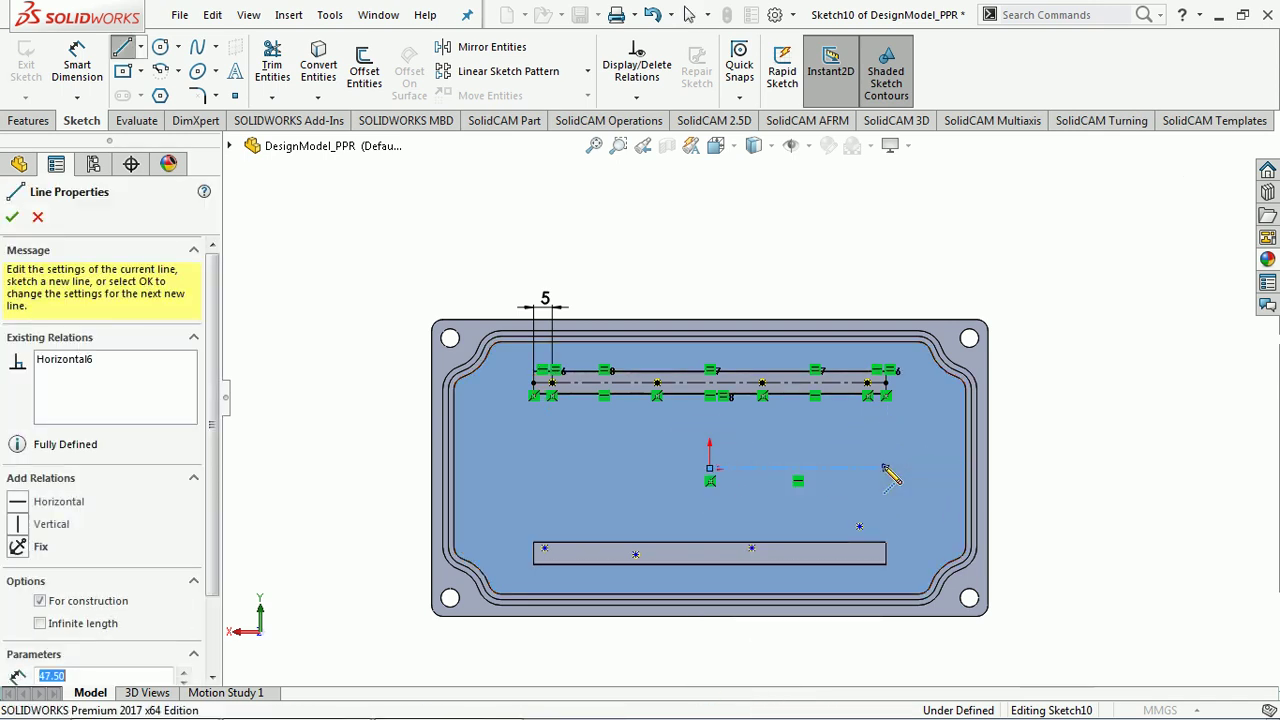
pyautogui.click(880, 556)
pyautogui.click(1171, 477)
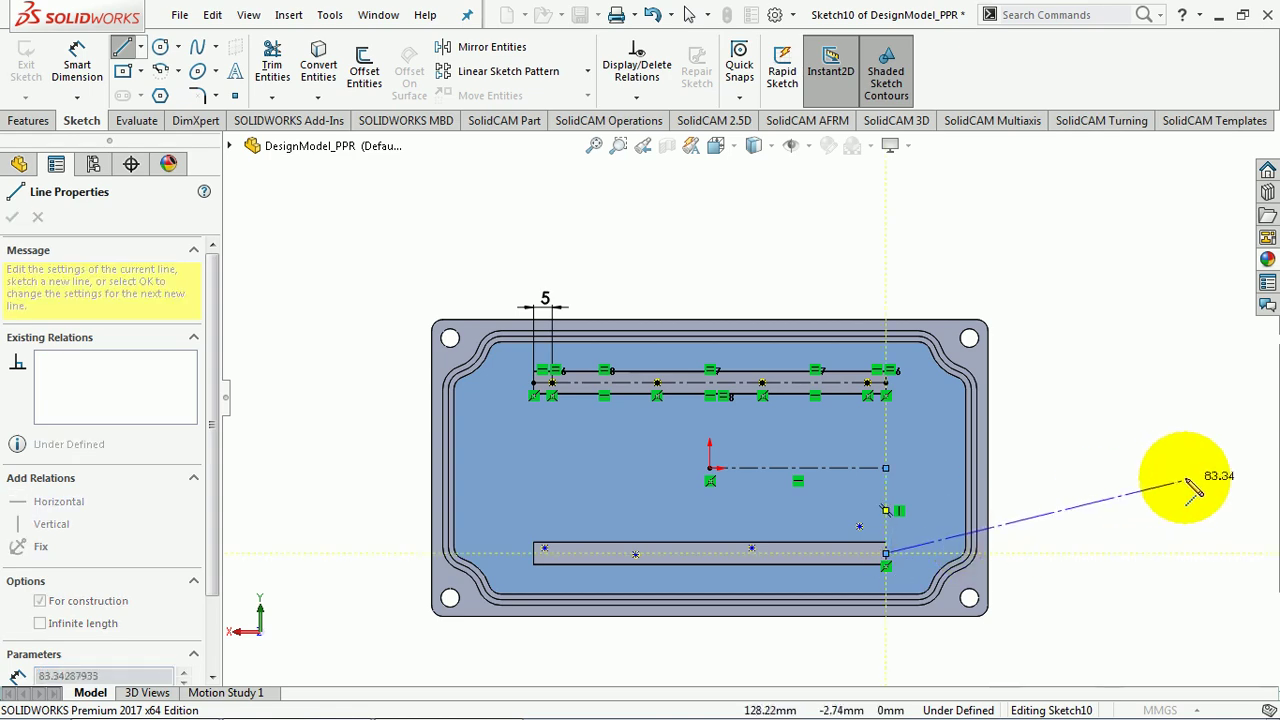
# Step: Mirror the upper slot's centerlines and hole points about the horizontal centerline onto the lower bar
pyautogui.press('Escape')
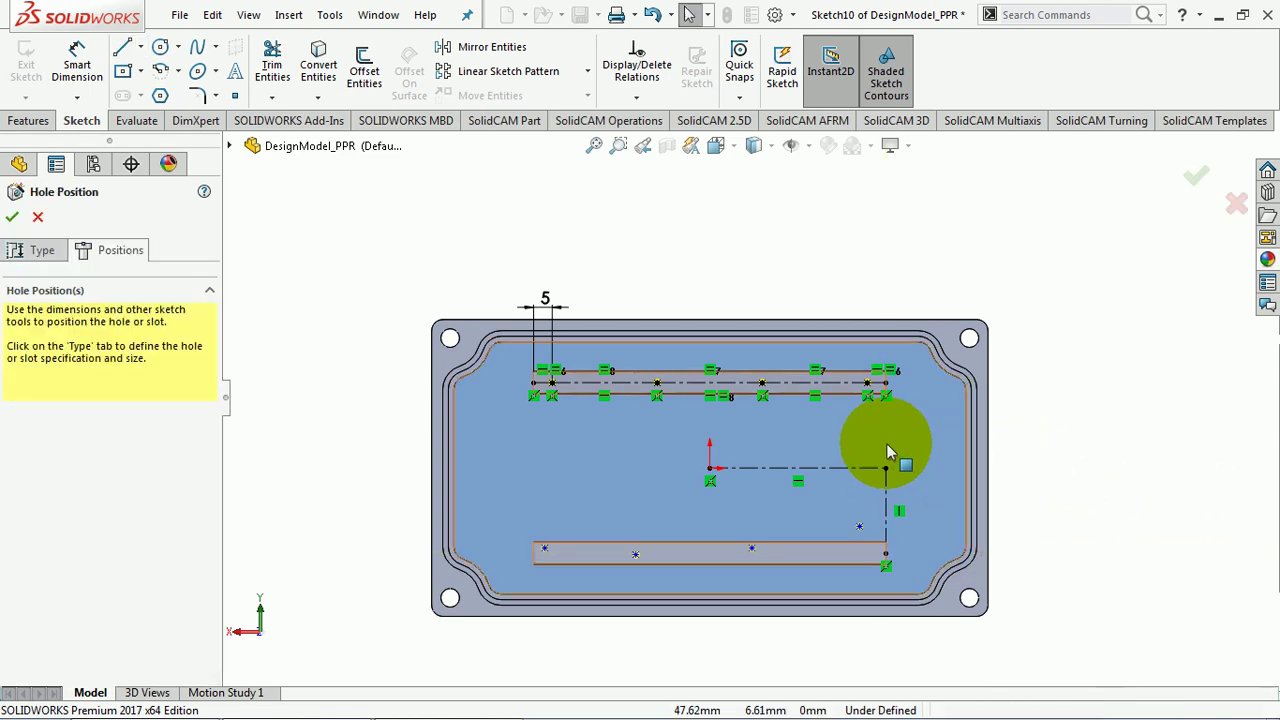
pyautogui.moveTo(390, 280)
pyautogui.mouseDown()
pyautogui.moveTo(693, 390)
pyautogui.moveTo(952, 425)
pyautogui.mouseUp()
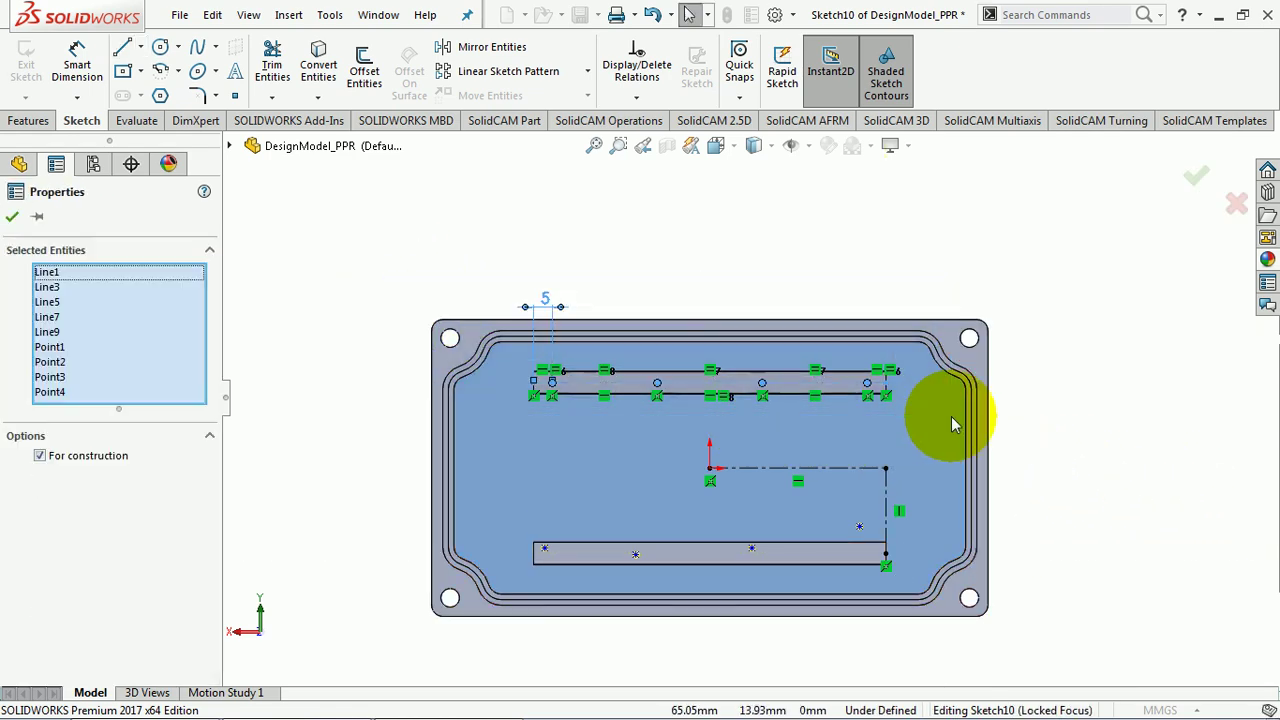
pyautogui.click(489, 47)
pyautogui.click(150, 548)
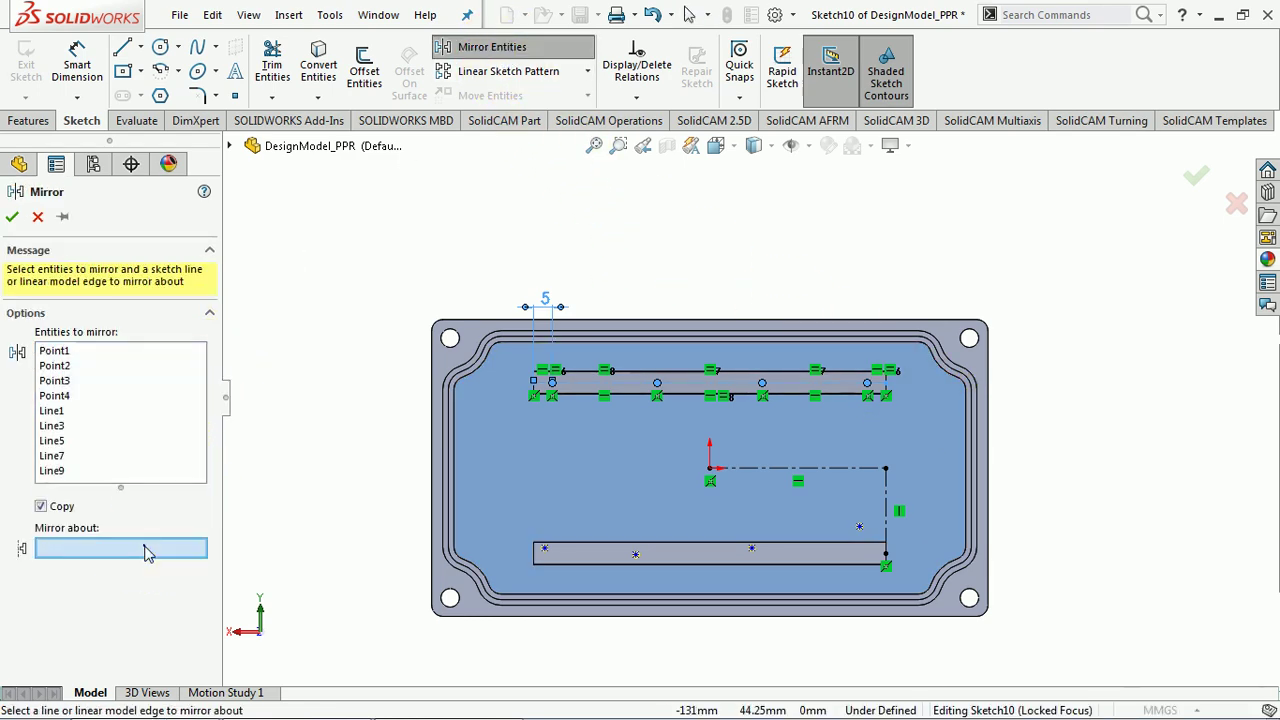
pyautogui.click(760, 477)
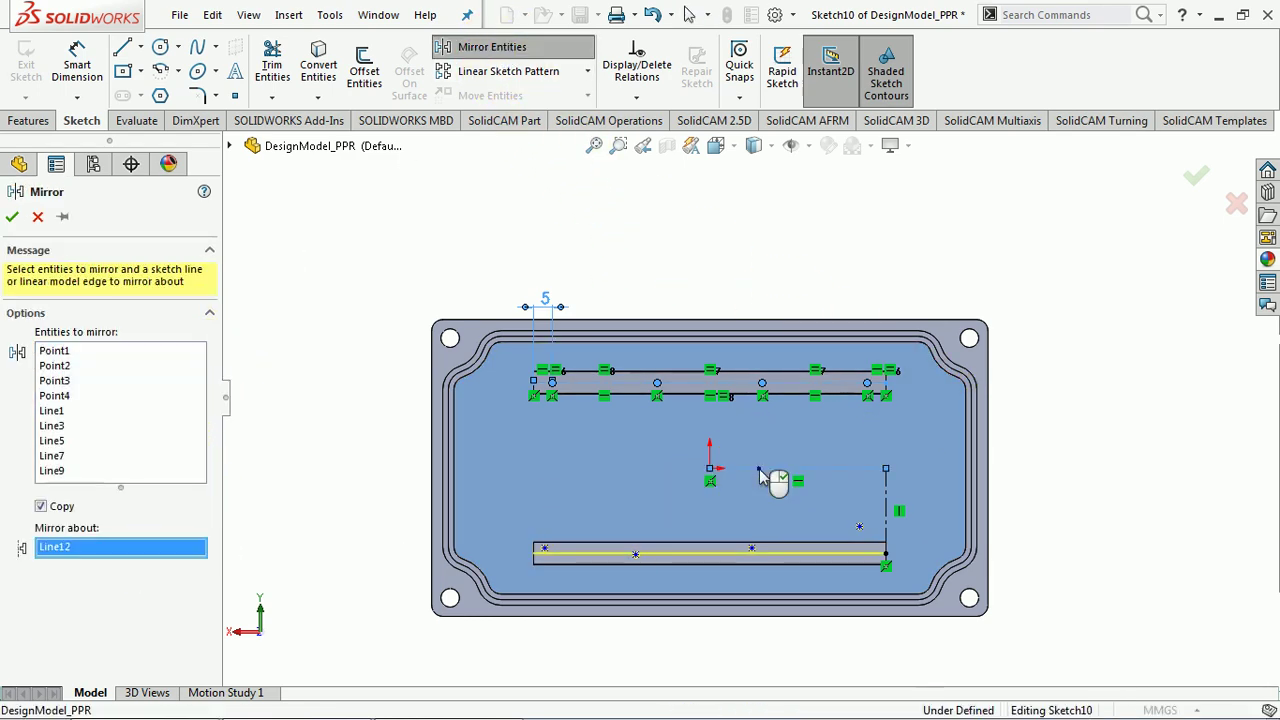
pyautogui.click(12, 217)
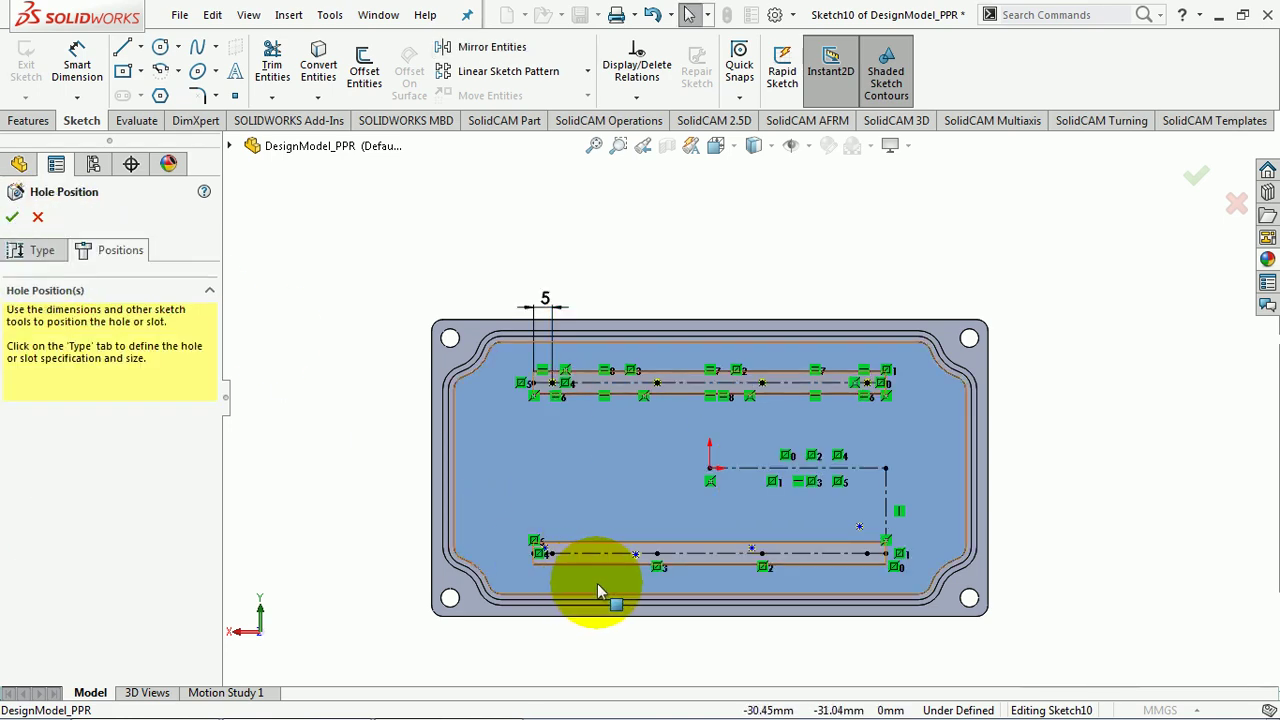
# Step: Drag a mirrored hole point along the lower slot onto its point 3
pyautogui.scroll(-3, 597, 583)
pyautogui.rightClick(793, 629)
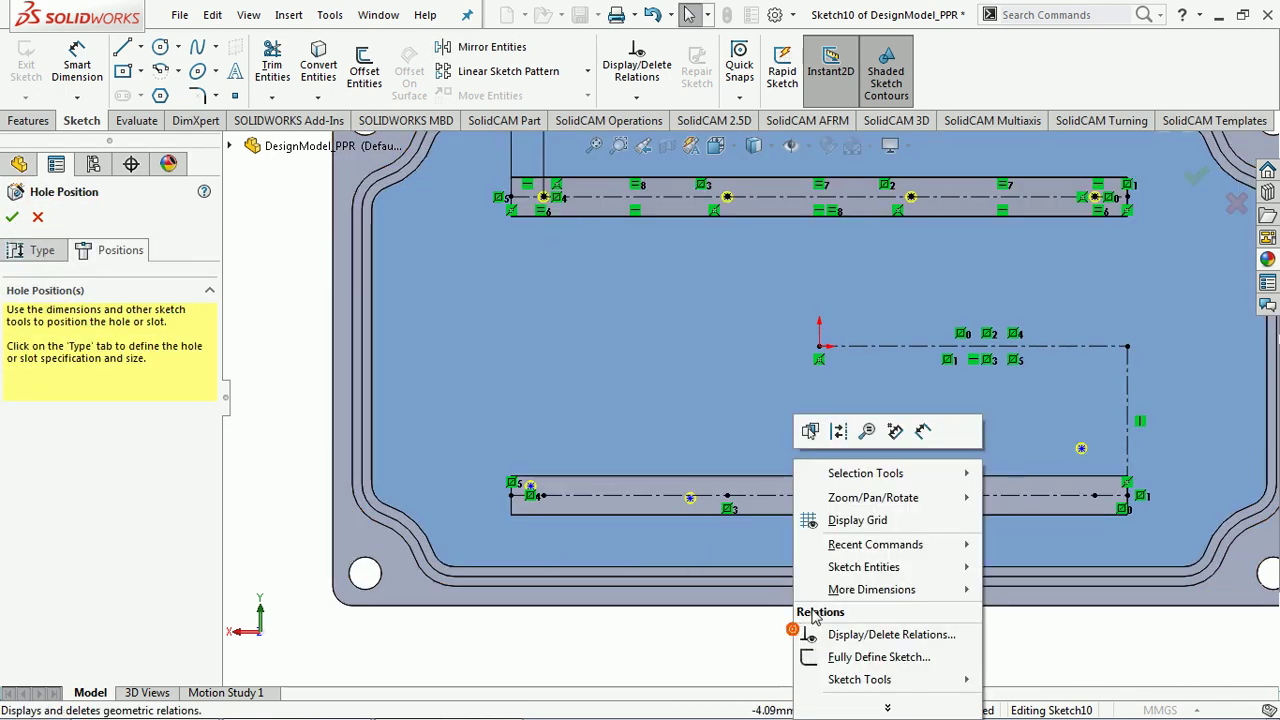
pyautogui.press('Escape')
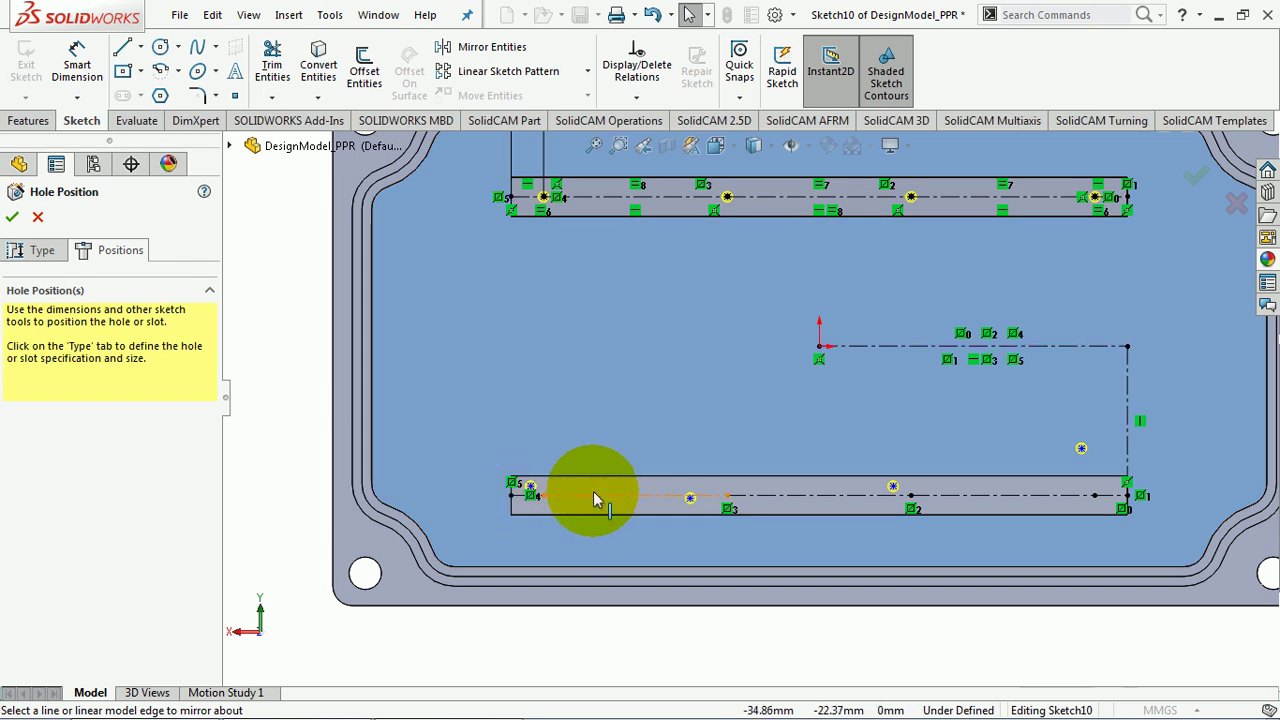
pyautogui.scroll(-3, 557, 512)
pyautogui.click(501, 455)
pyautogui.moveTo(521, 474)
pyautogui.mouseDown()
pyautogui.moveTo(537, 492)
pyautogui.moveTo(531, 478)
pyautogui.mouseUp()
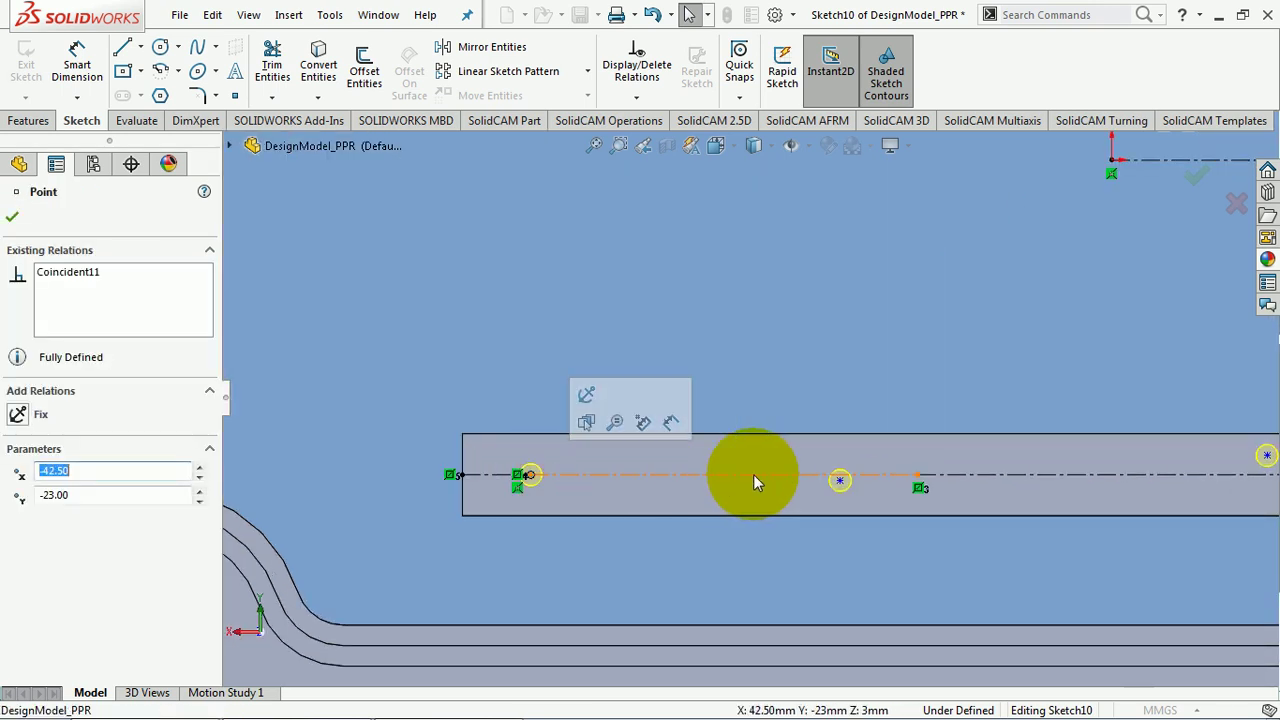
pyautogui.moveTo(840, 485); pyautogui.dragTo(918, 483)
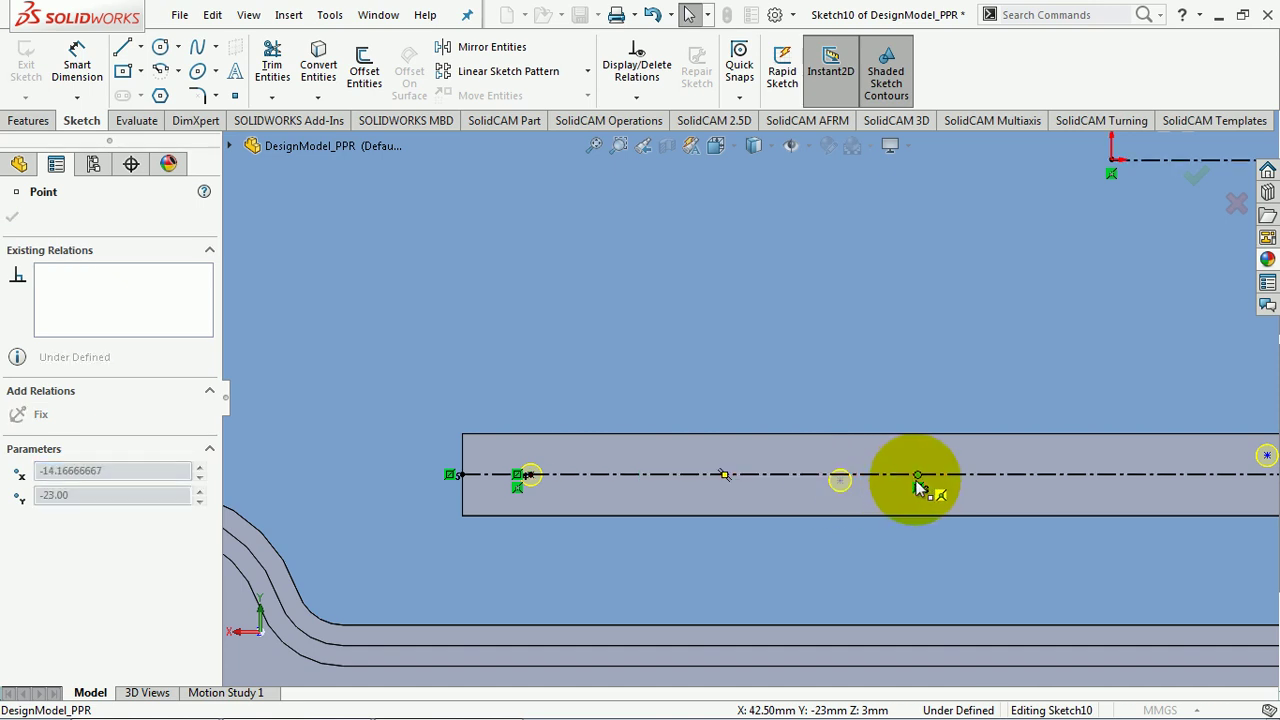
pyautogui.scroll(2, 1048, 497)
pyautogui.scroll(-2, 1050, 490)
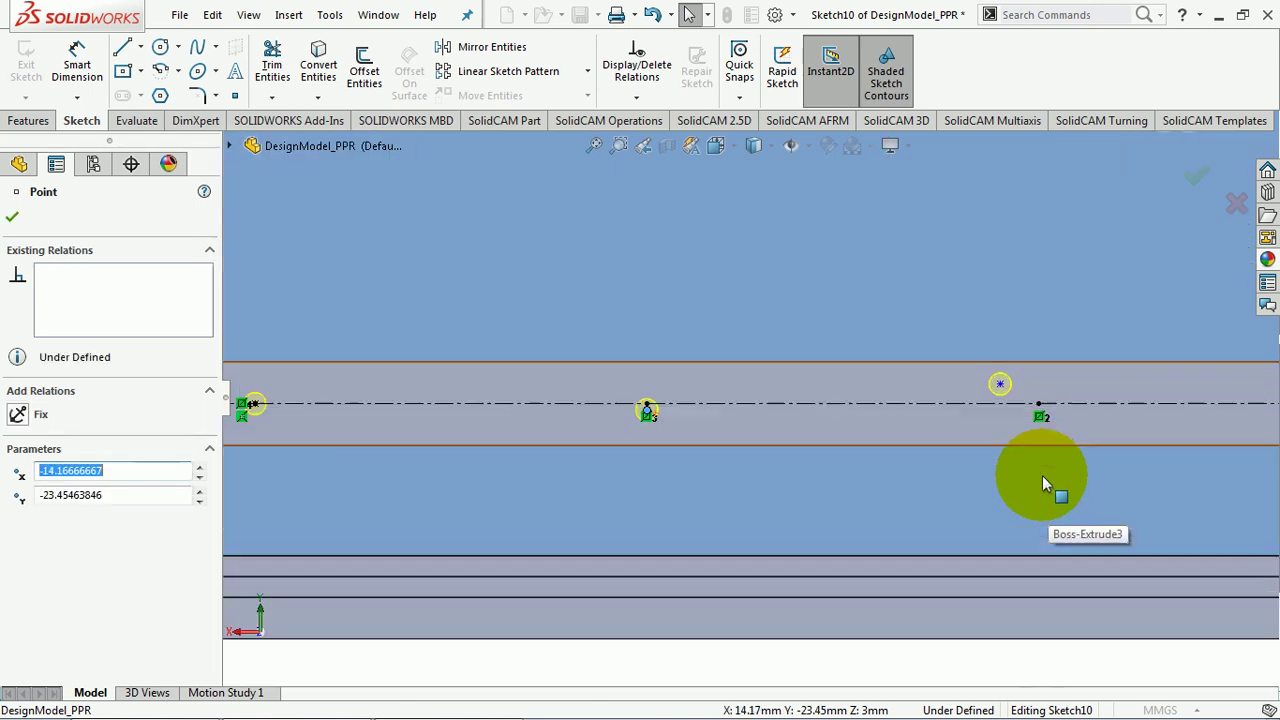
pyautogui.scroll(-2, 1020, 489)
pyautogui.scroll(-2, 591, 437)
pyautogui.scroll(-1, 575, 370)
pyautogui.scroll(-1, 568, 320)
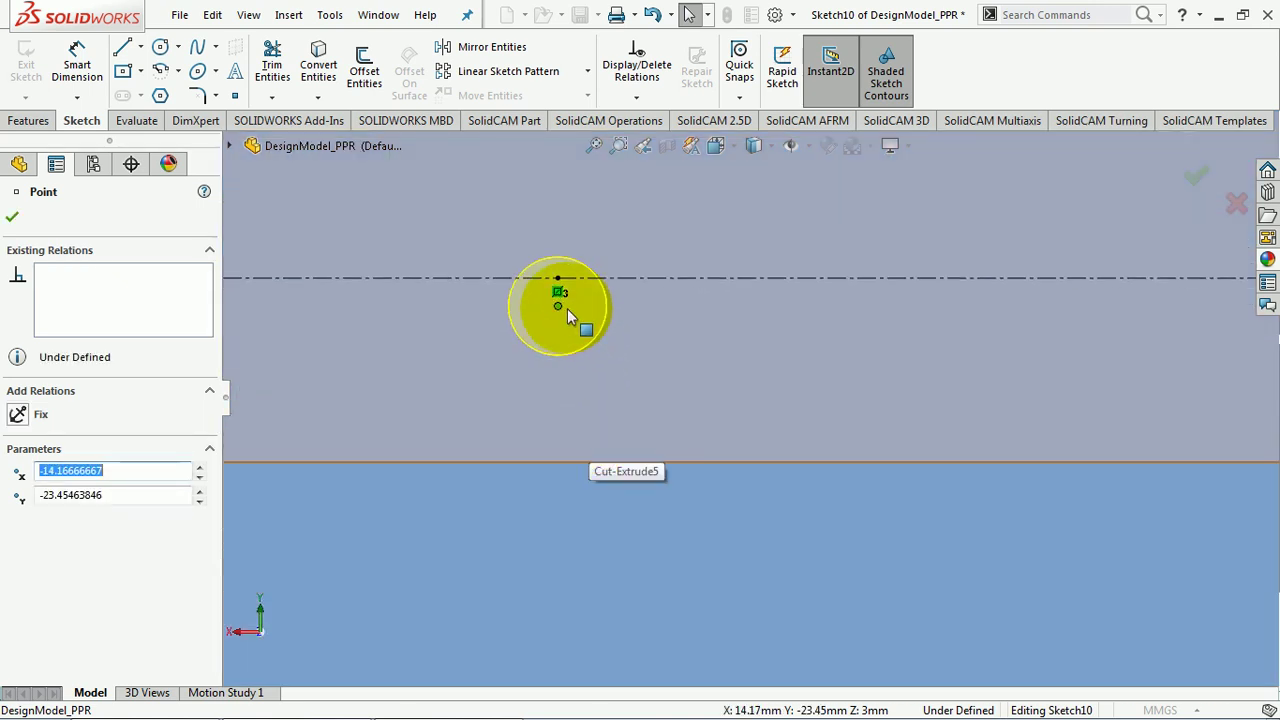
# Step: Snap the first and middle hole points onto the bar centreline
pyautogui.moveTo(564, 290); pyautogui.dragTo(558, 280)
pyautogui.scroll(2, 771, 294)
pyautogui.scroll(2, 902, 303)
pyautogui.scroll(2, 1057, 321)
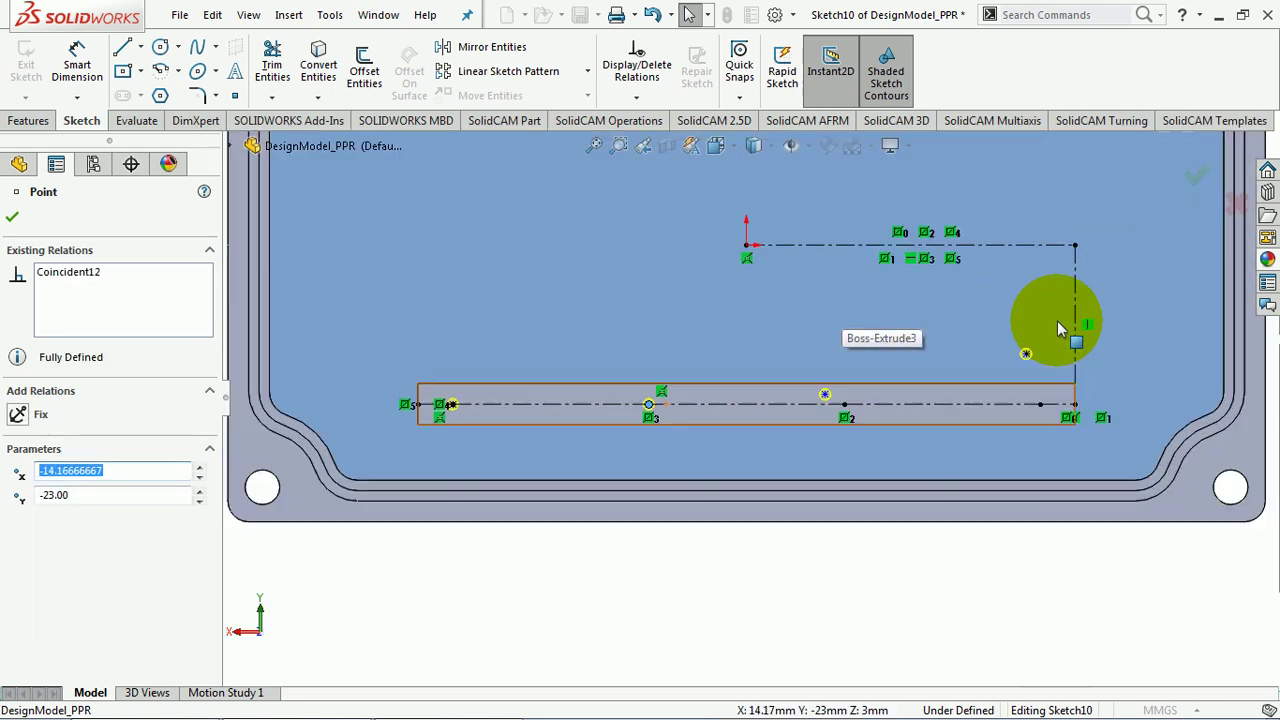
pyautogui.scroll(-2, 1057, 321)
pyautogui.click(682, 432)
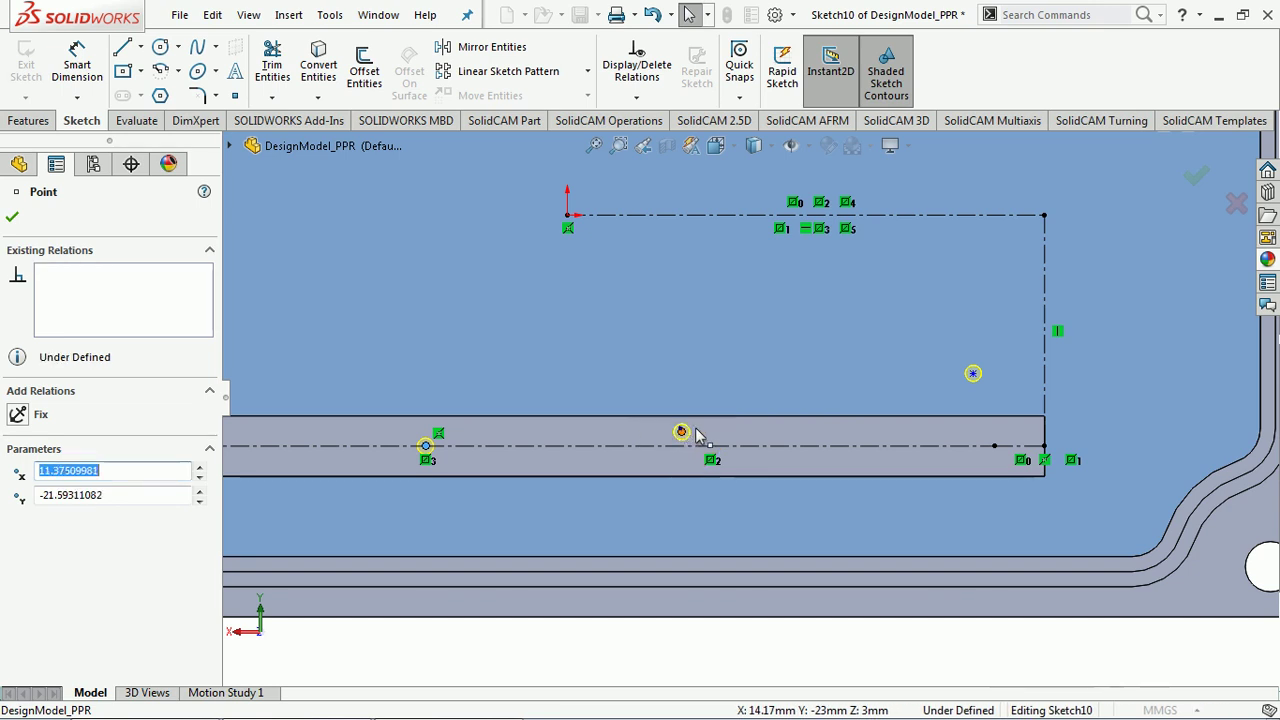
pyautogui.moveTo(697, 431); pyautogui.dragTo(709, 437)
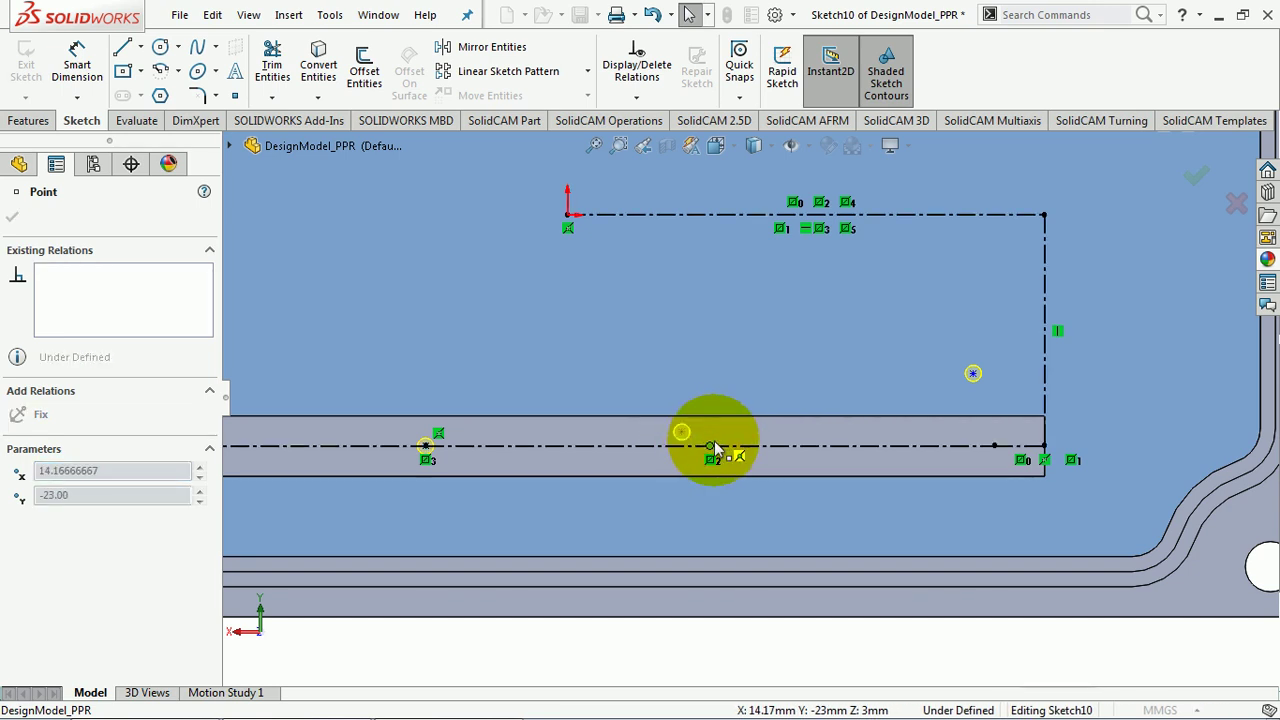
pyautogui.moveTo(714, 444); pyautogui.dragTo(714, 444)
pyautogui.scroll(-3, 960, 400)
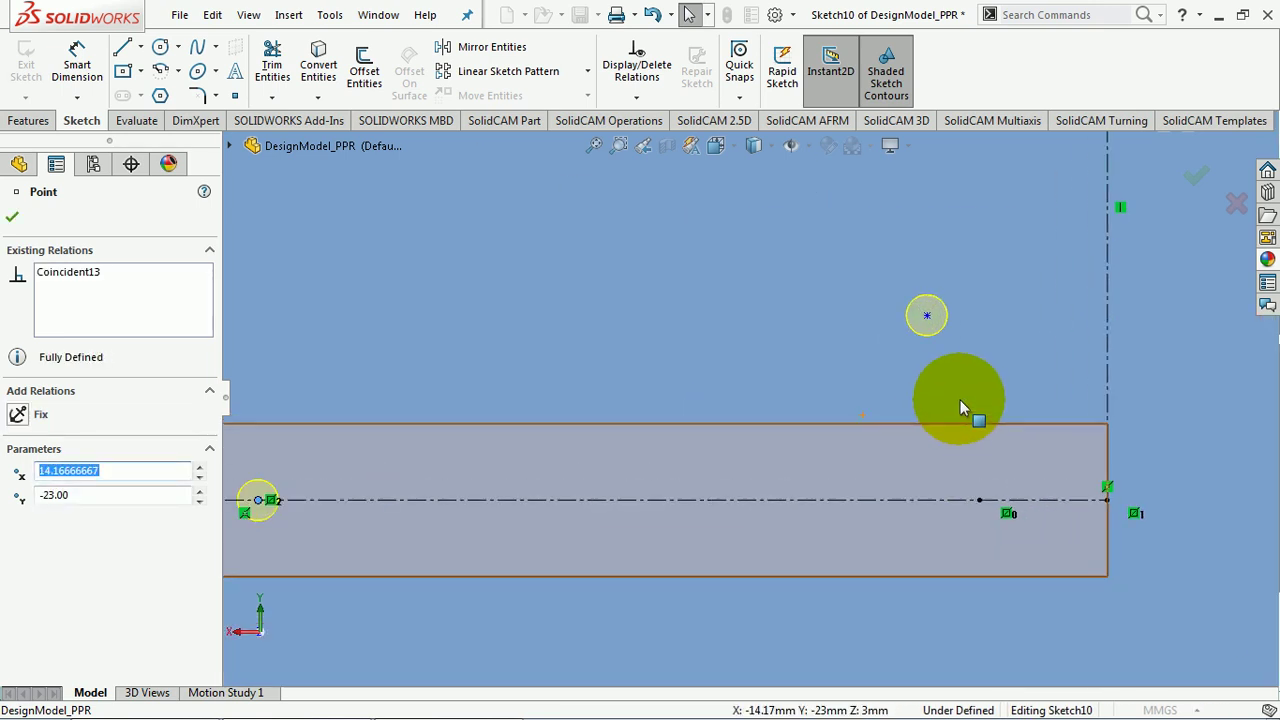
pyautogui.scroll(-1, 905, 318)
# Step: Snap the right hole point onto the centreline and finish the M2x0.4 tapped holes
pyautogui.click(905, 318)
pyautogui.click(962, 515)
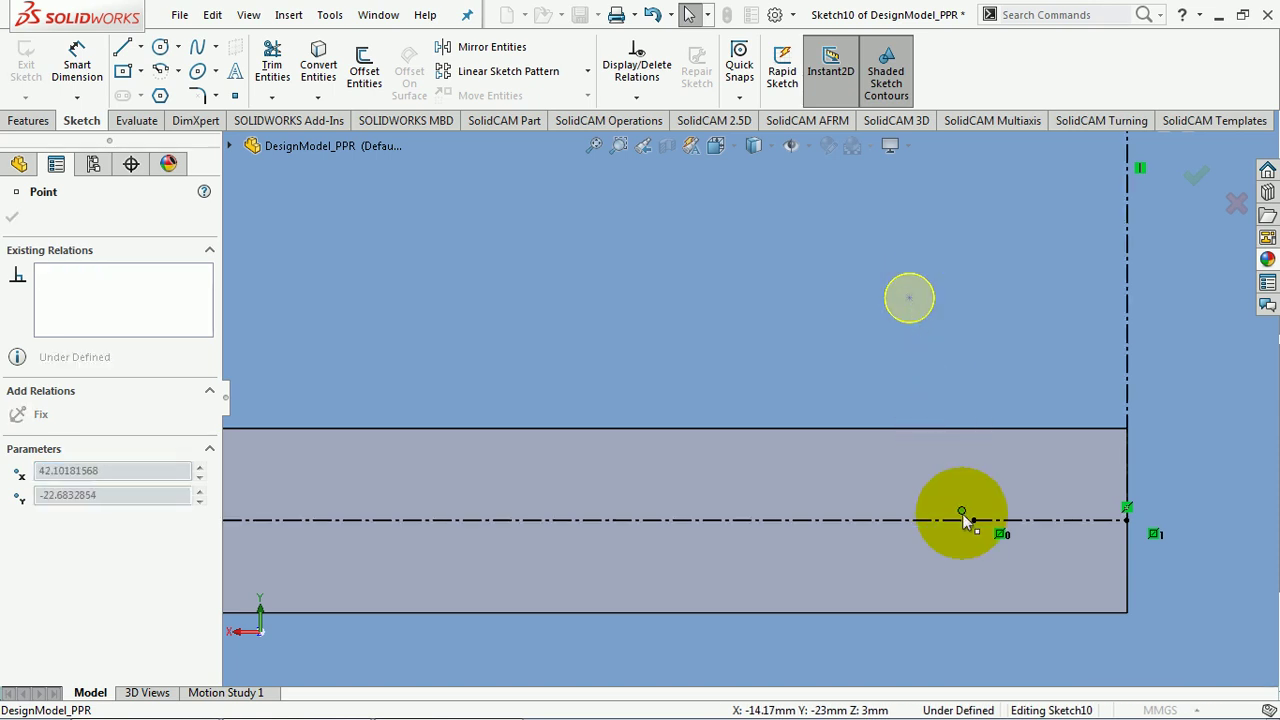
pyautogui.moveTo(975, 527); pyautogui.dragTo(972, 520)
pyautogui.scroll(3, 972, 520)
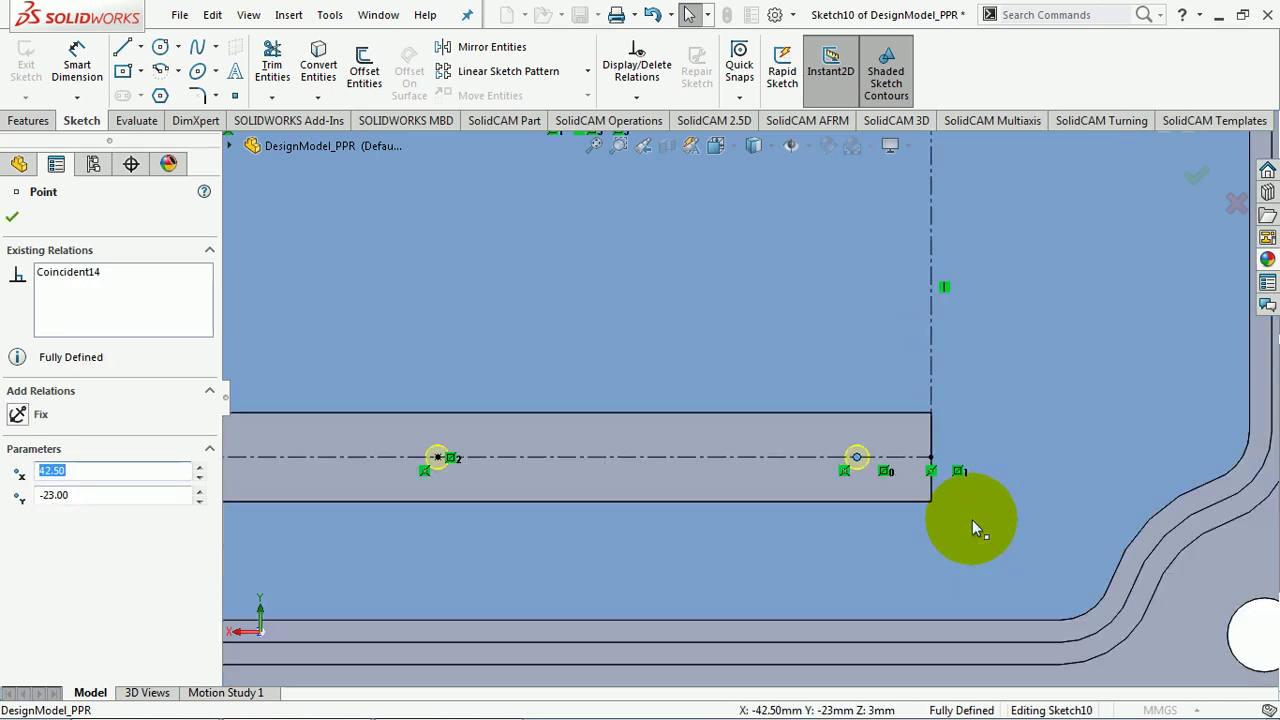
pyautogui.scroll(1, 1020, 480)
pyautogui.click(1178, 470)
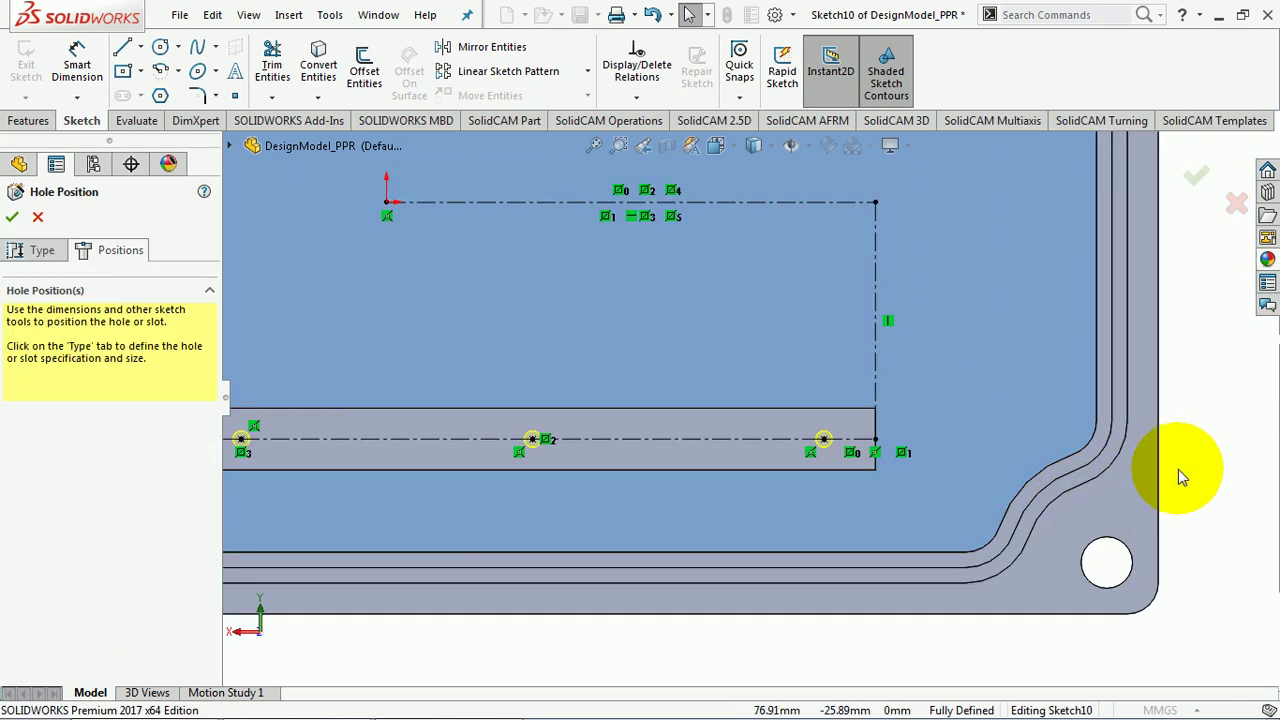
pyautogui.hotkey('ctrl', 'z')
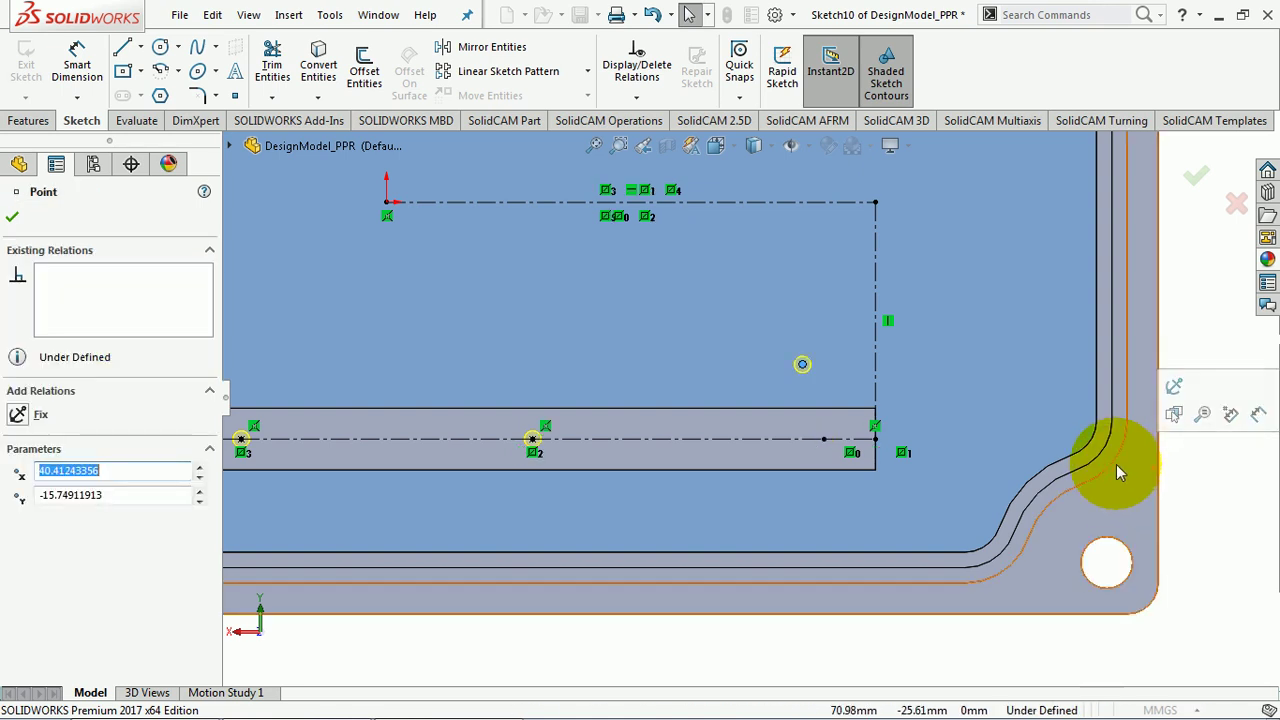
pyautogui.click(801, 366)
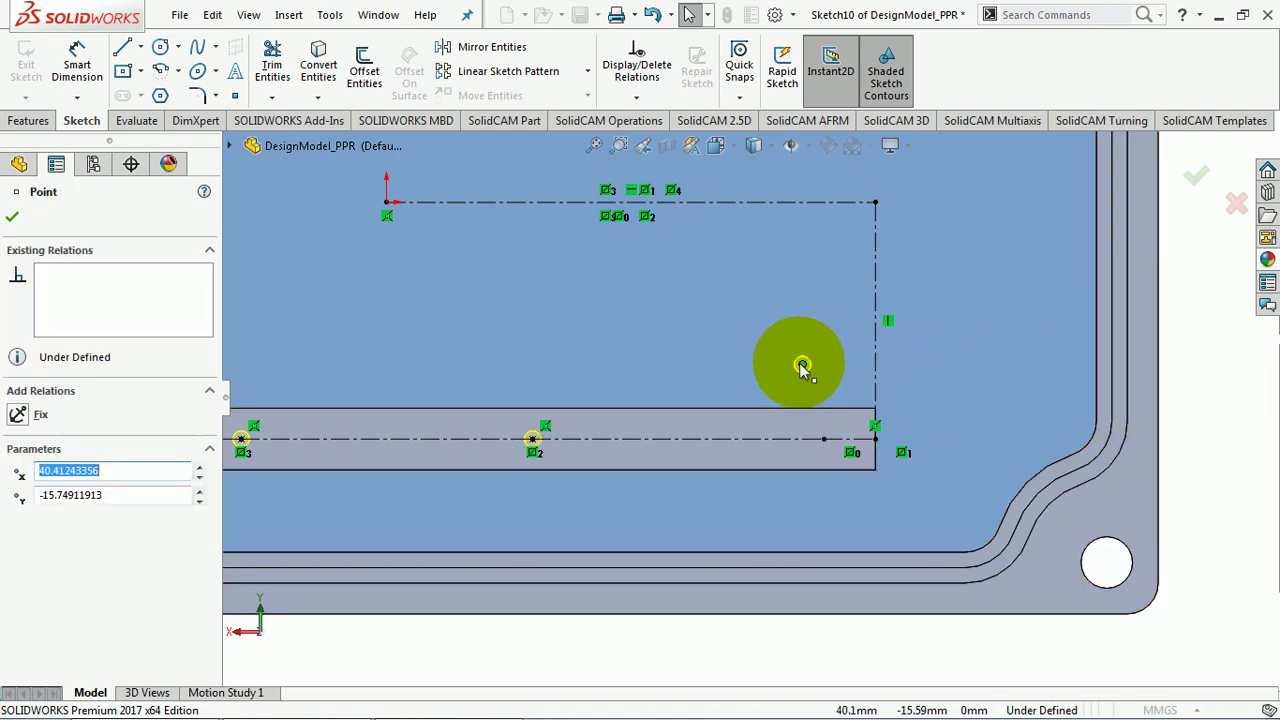
pyautogui.moveTo(802, 366); pyautogui.dragTo(823, 439)
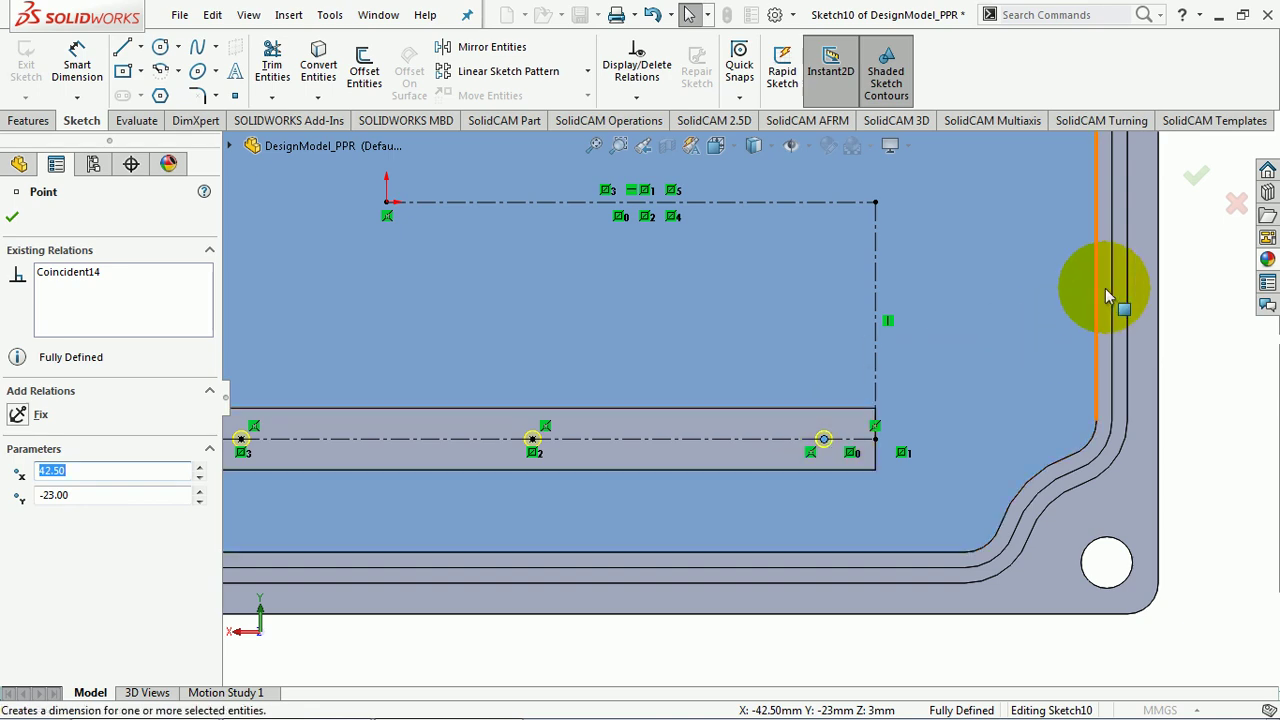
pyautogui.click(1195, 177)
pyautogui.click(1195, 177)
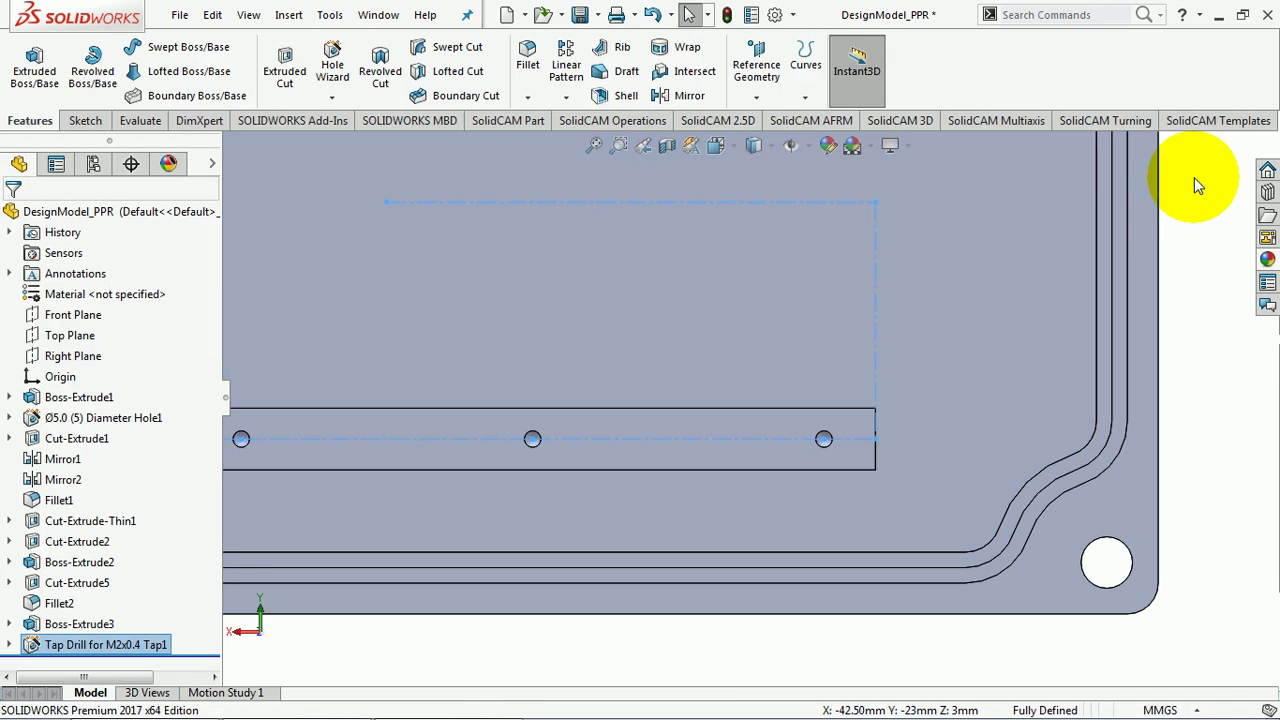
pyautogui.scroll(5, 793, 420)
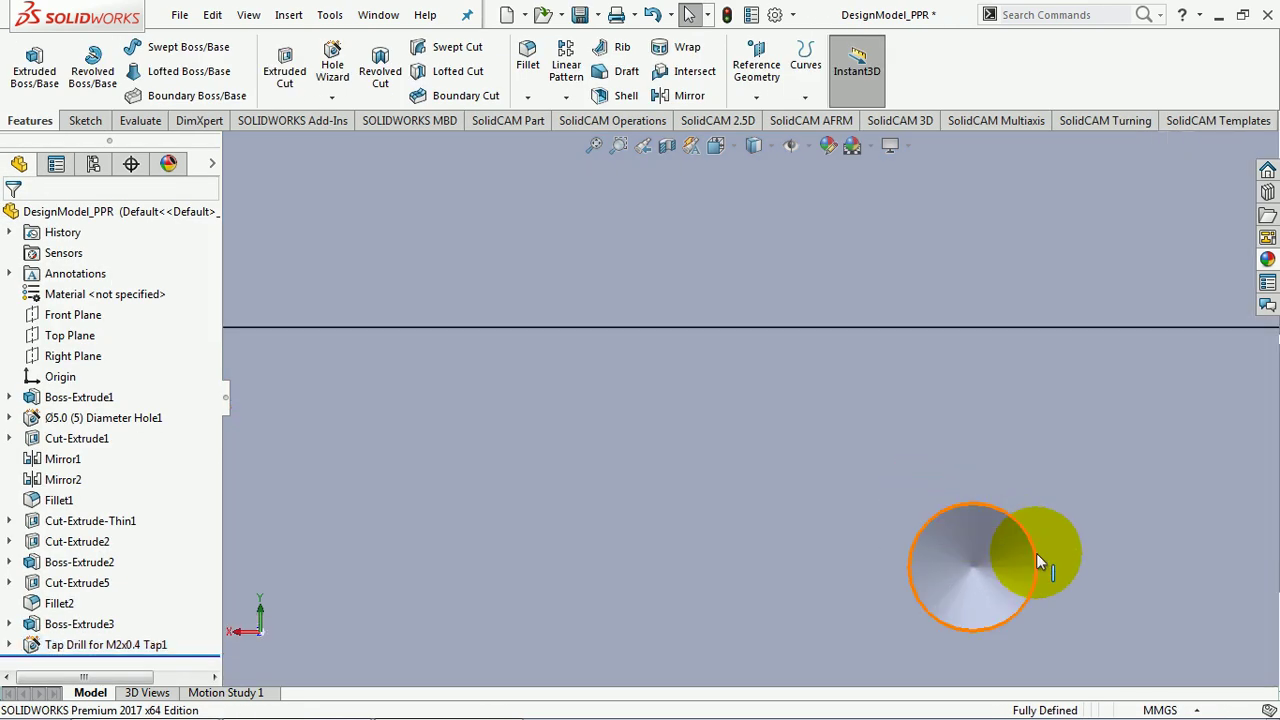
pyautogui.scroll(-3, 1013, 550)
pyautogui.scroll(-3, 1005, 515)
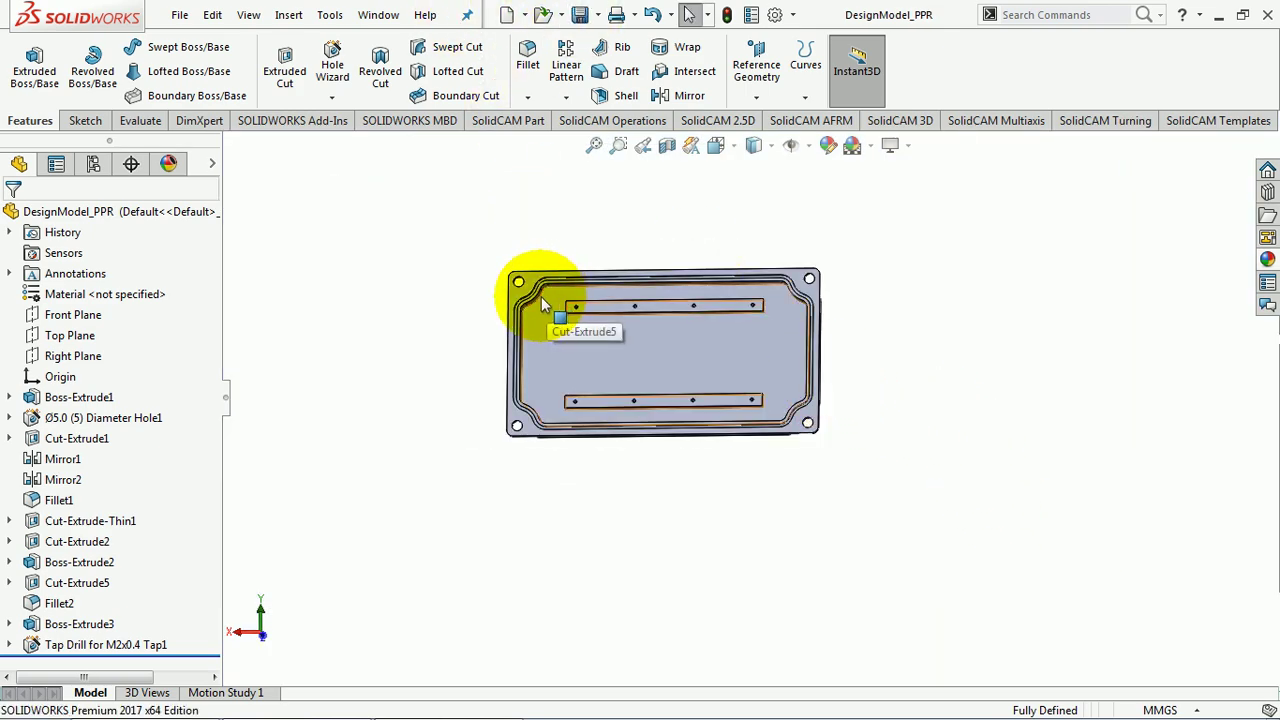
pyautogui.click(184, 18)
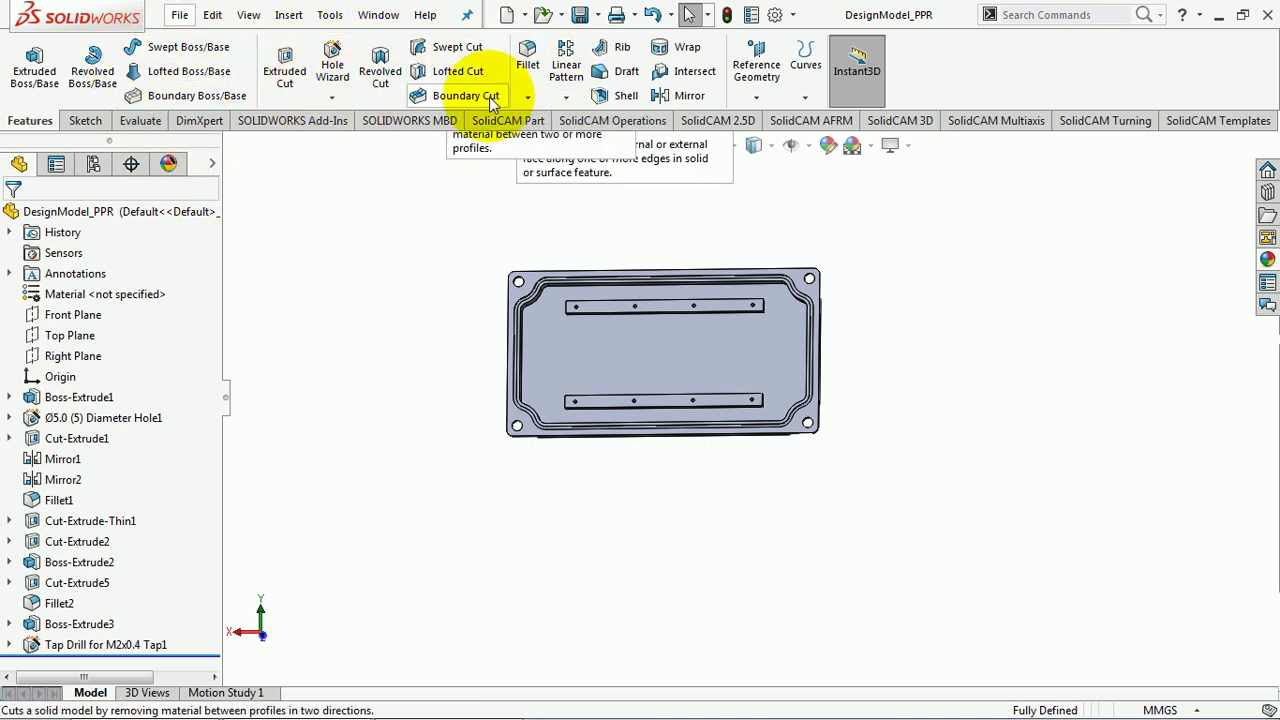
pyautogui.click(381, 250)
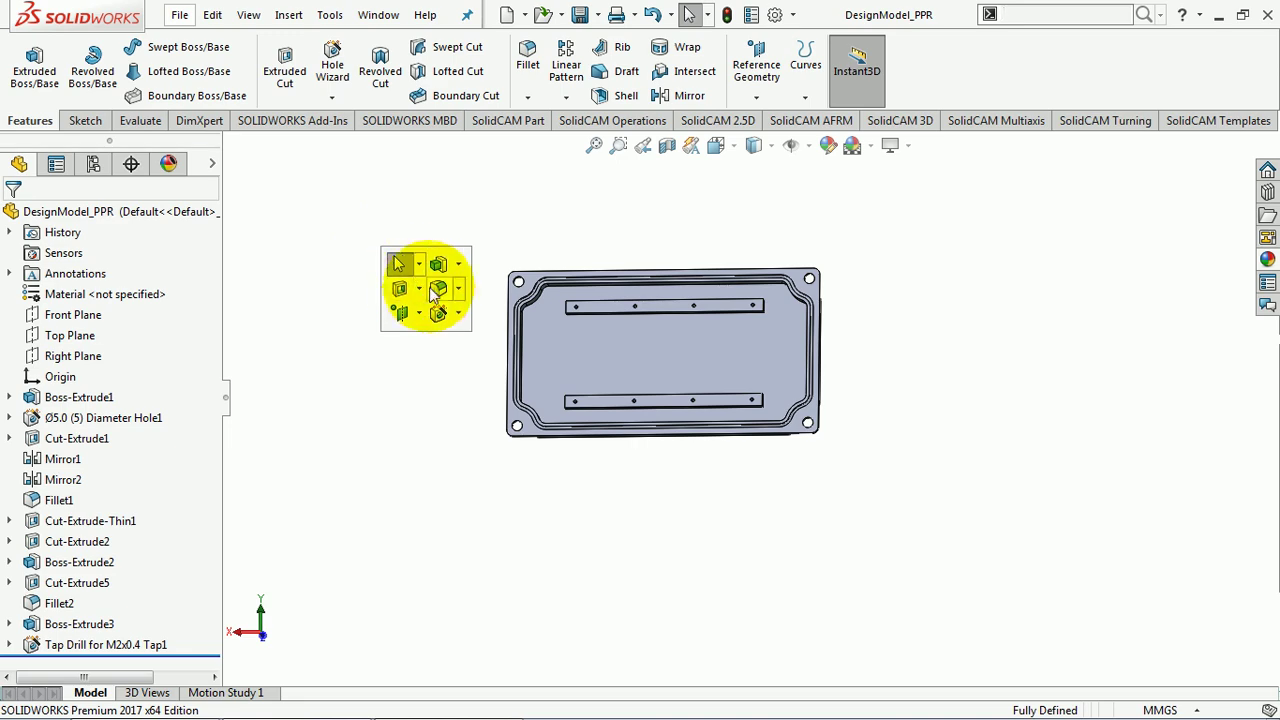
# Step: Fillet the eight end edges of both raised bars with a 2 mm radius
pyautogui.click(438, 288)
pyautogui.scroll(-3, 740, 371)
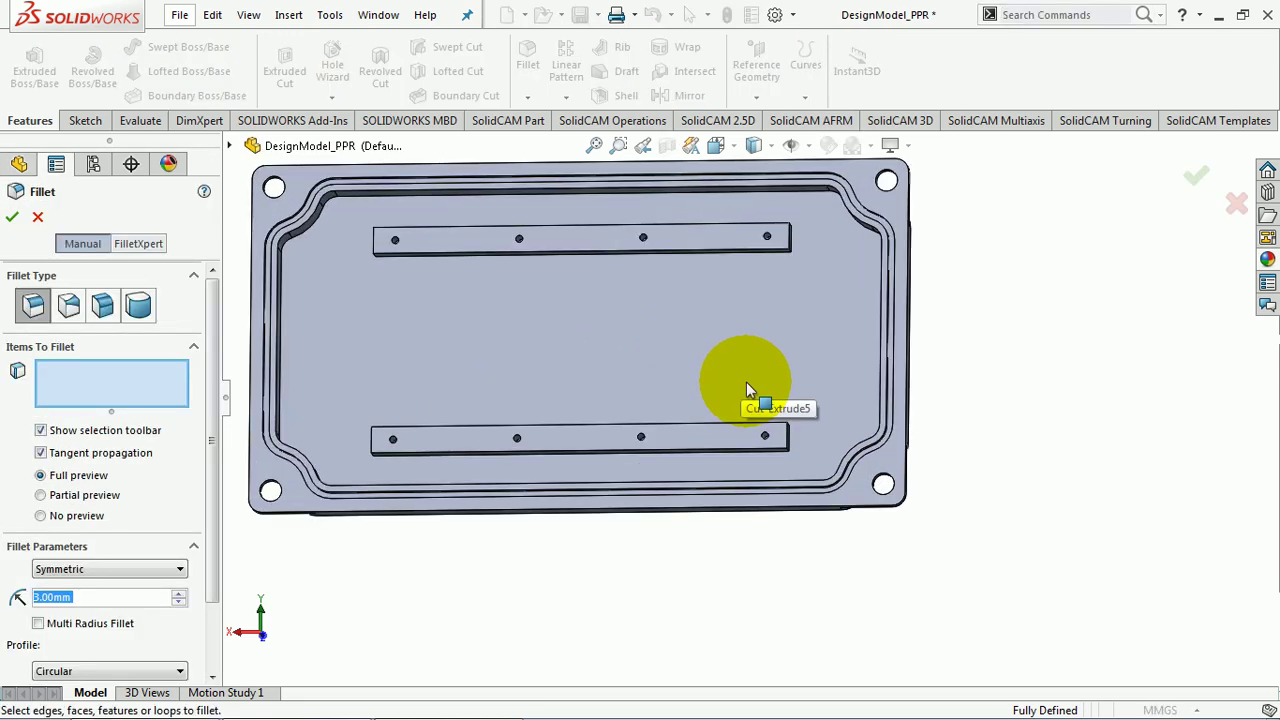
pyautogui.moveTo(746, 382)
pyautogui.mouseDown(button='middle')
pyautogui.moveTo(716, 289)
pyautogui.moveTo(787, 509)
pyautogui.mouseUp(button='middle')
pyautogui.scroll(-3, 787, 509)
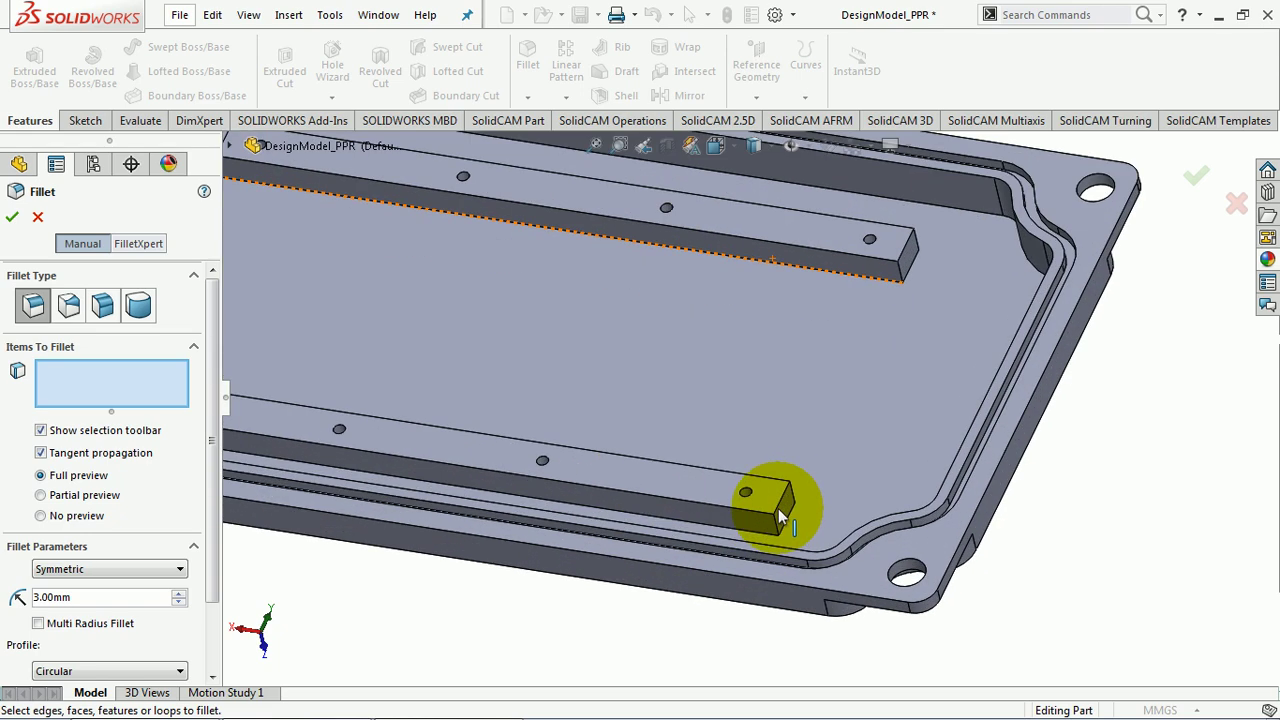
pyautogui.click(776, 521)
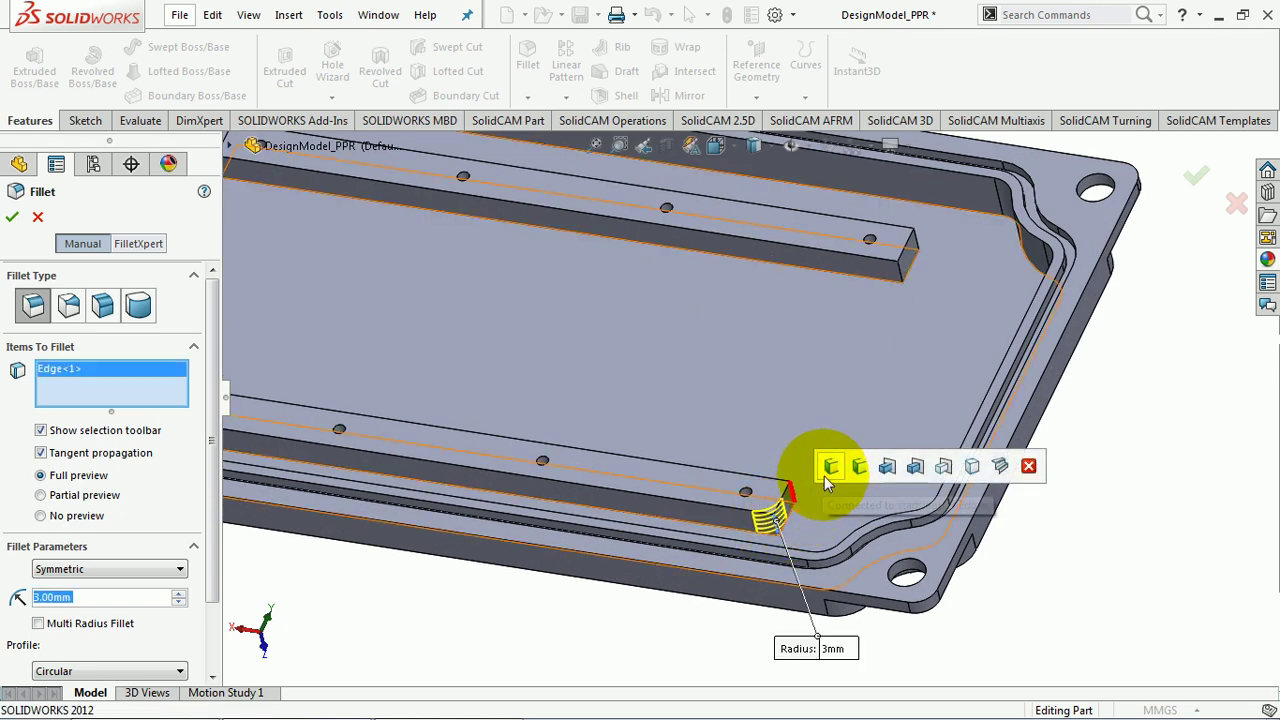
pyautogui.click(860, 469)
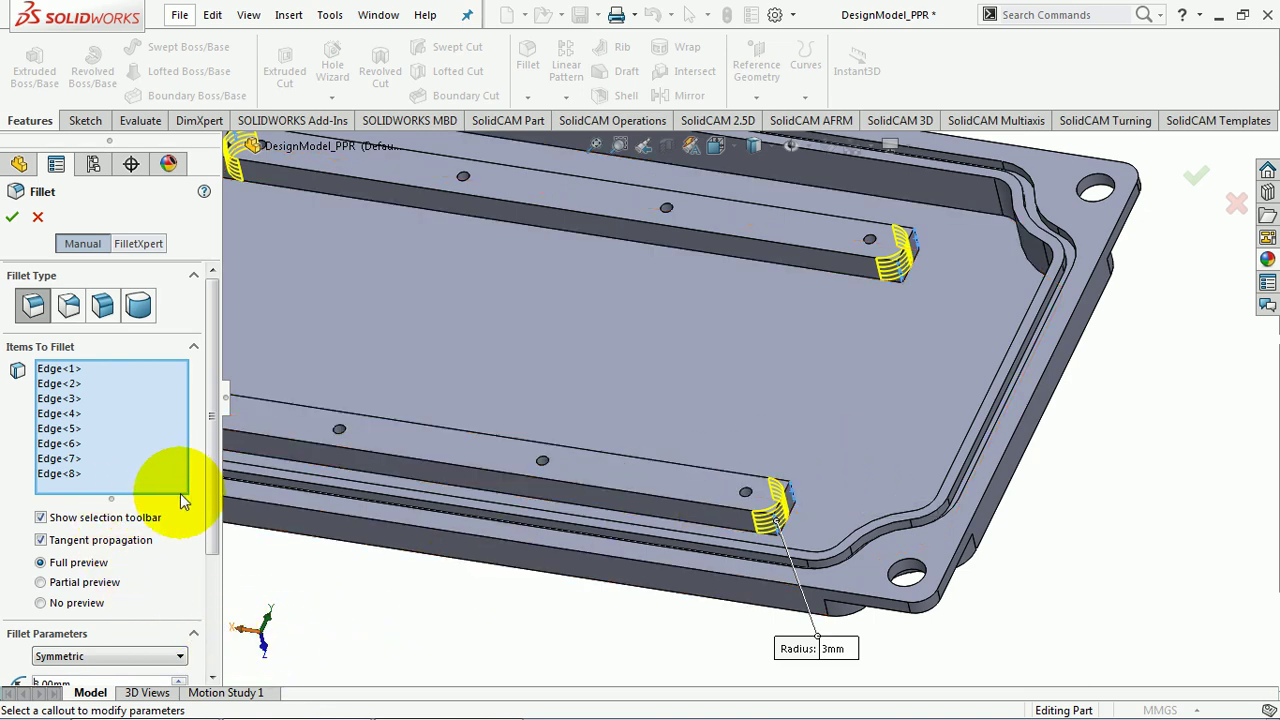
pyautogui.scroll(-3, 183, 500)
pyautogui.click(40, 540)
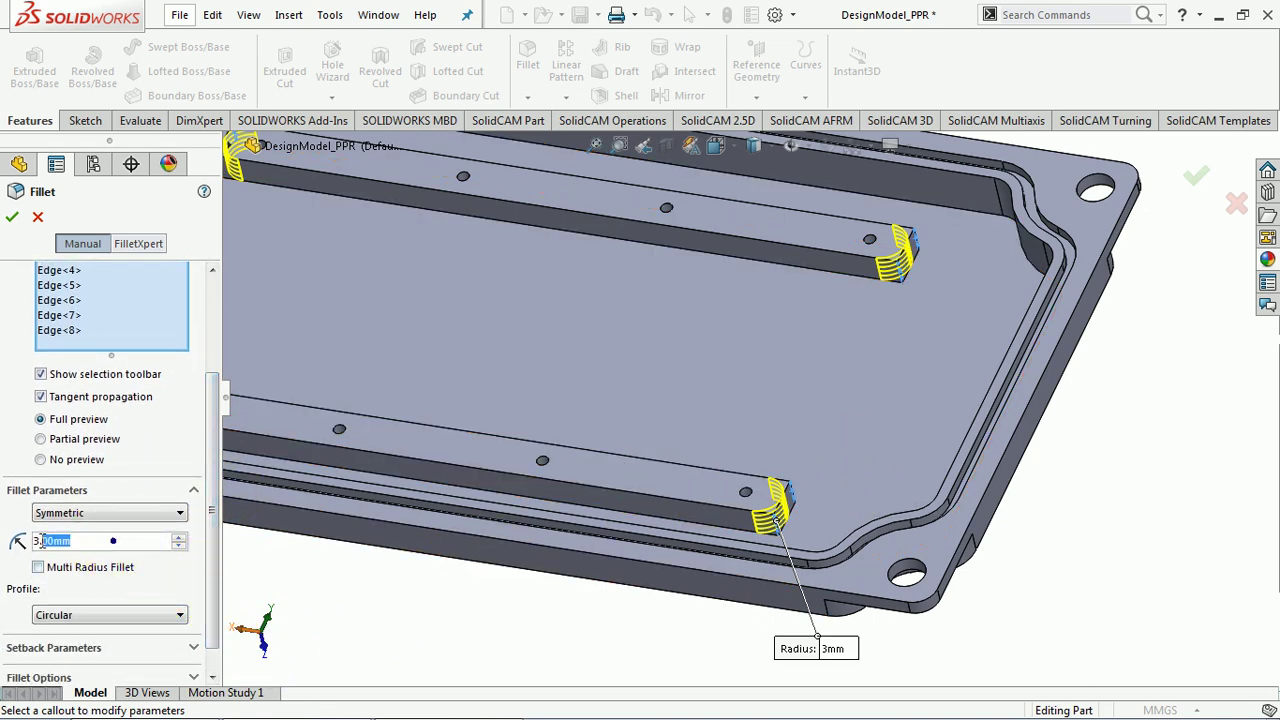
pyautogui.press('Down')
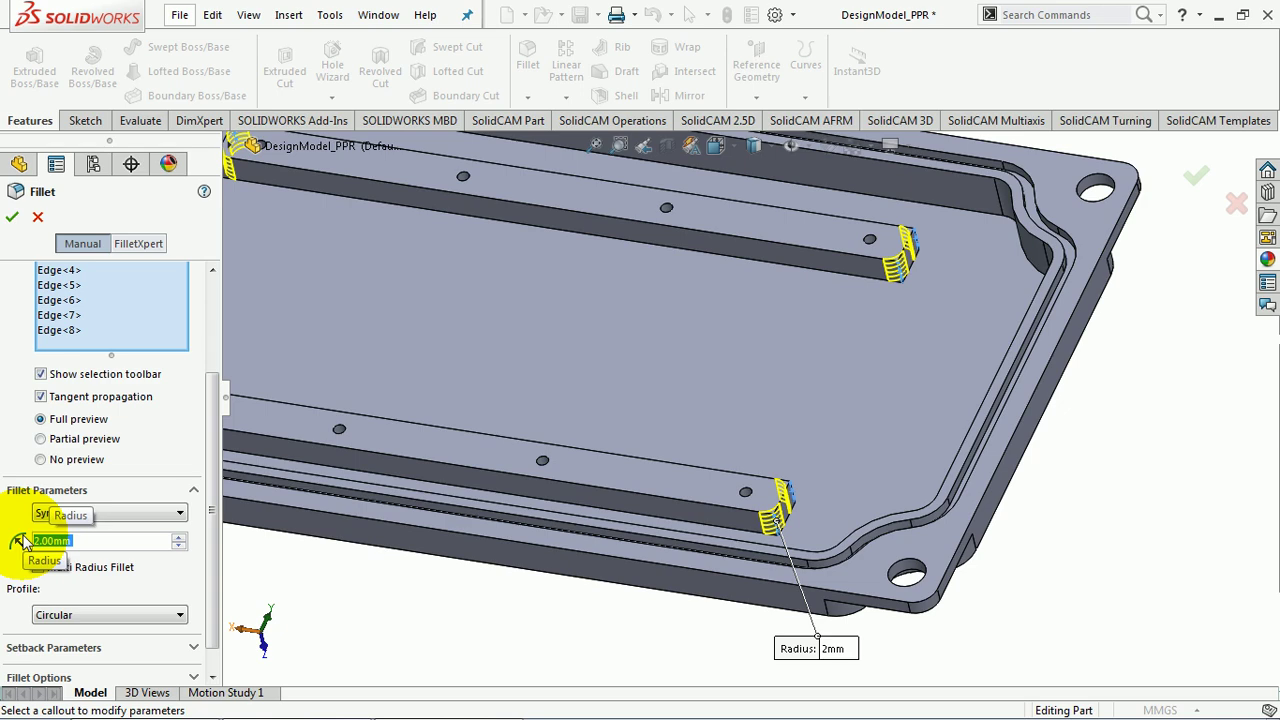
pyautogui.click(12, 216)
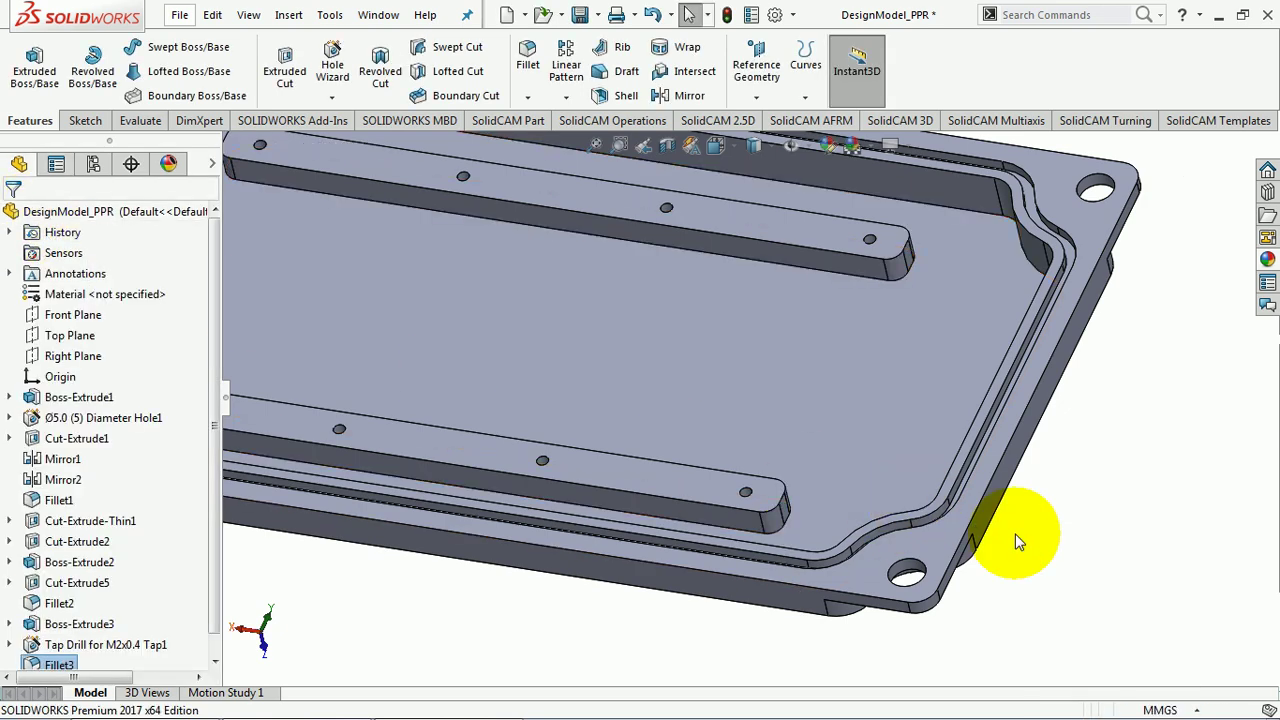
pyautogui.click(1016, 541)
pyautogui.press('f')
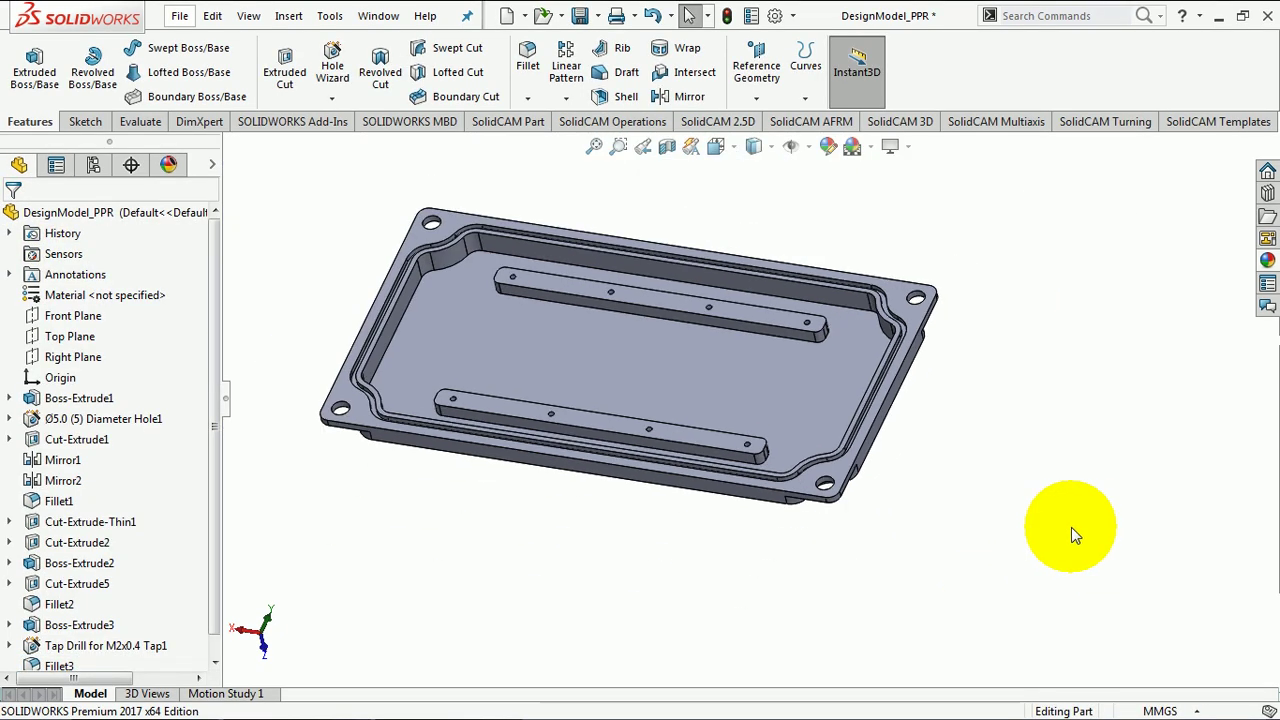
# Step: Save the part, then assign ABS from the Plastics category as its material
pyautogui.click(581, 16)
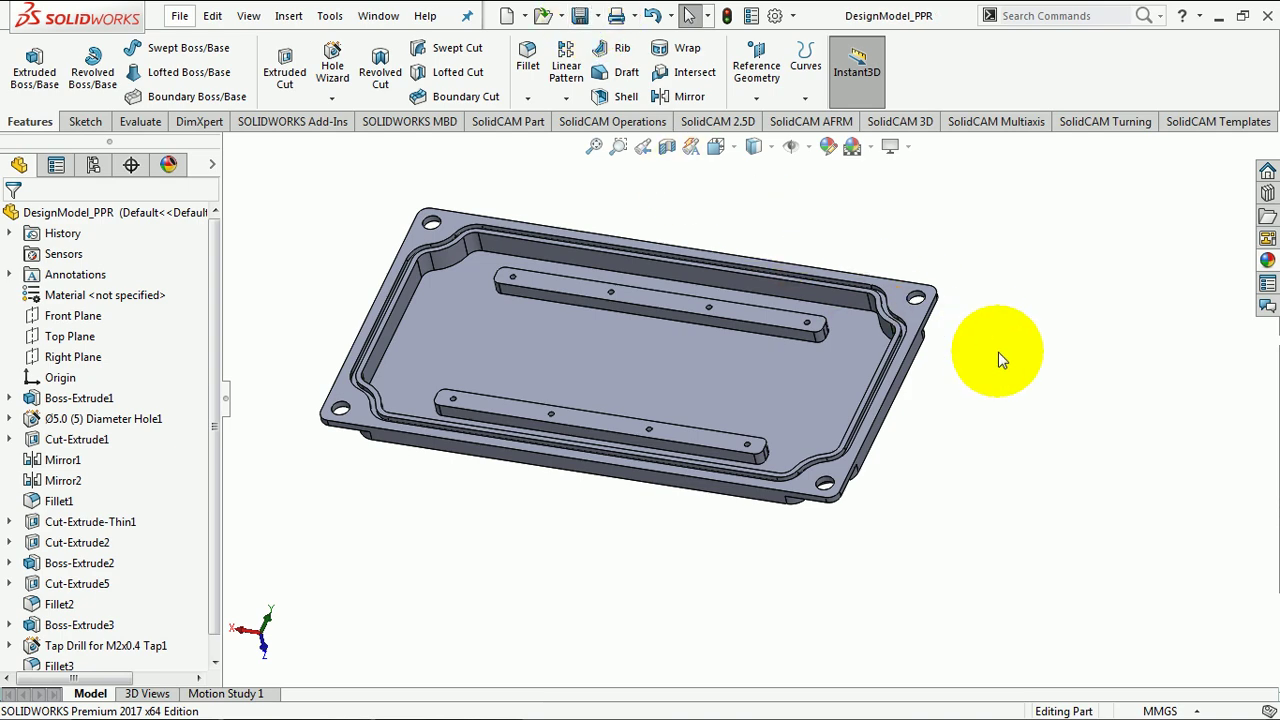
pyautogui.hotkey('ctrl', '7')
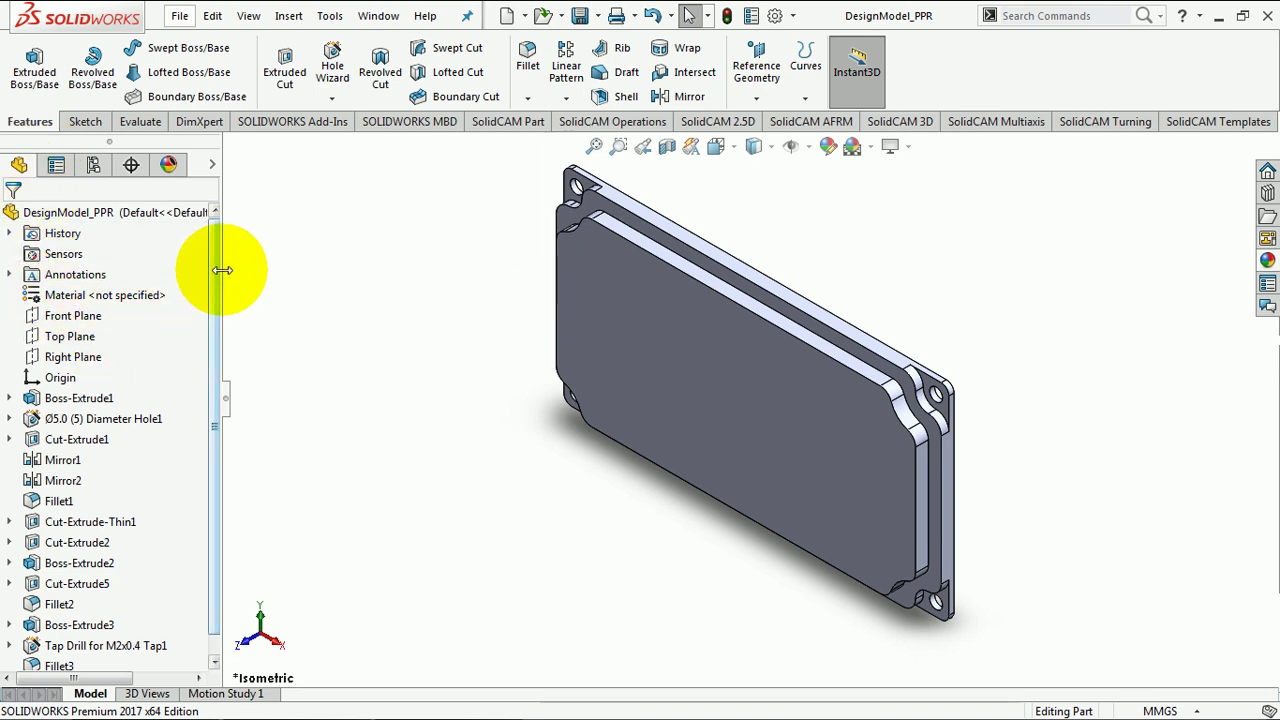
pyautogui.click(85, 302)
pyautogui.rightClick(87, 297)
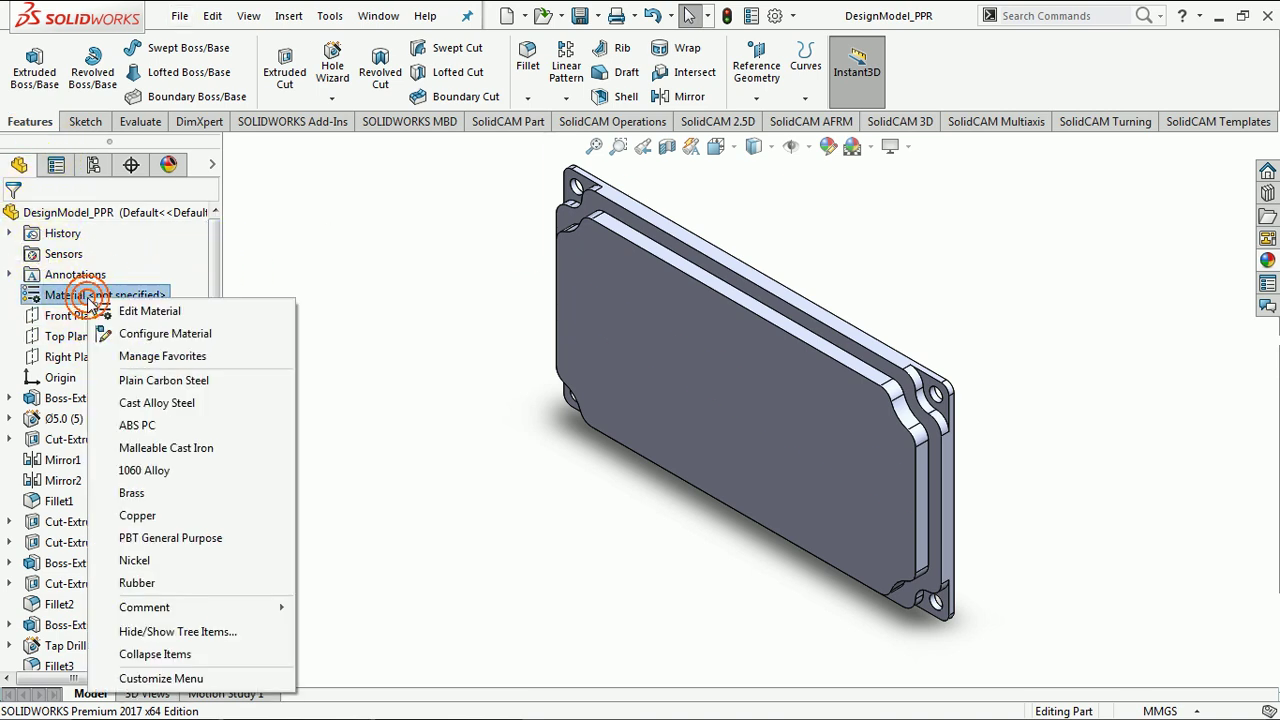
pyautogui.click(130, 314)
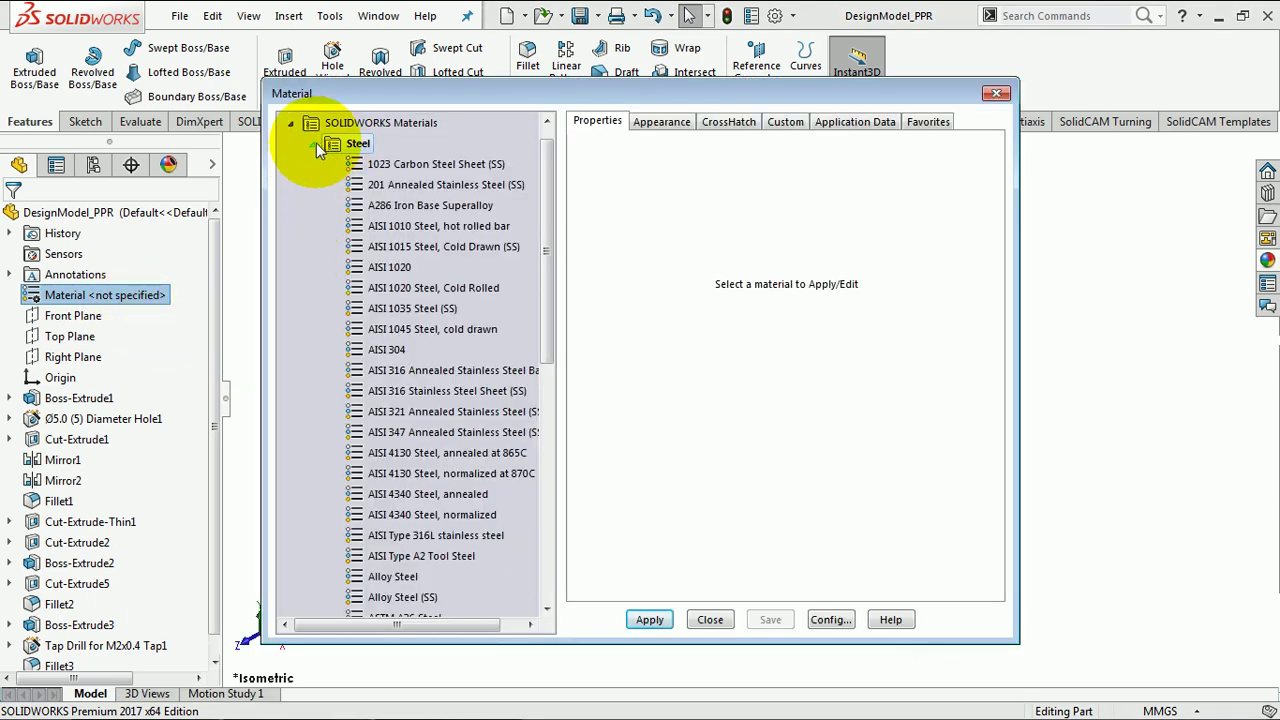
pyautogui.click(314, 145)
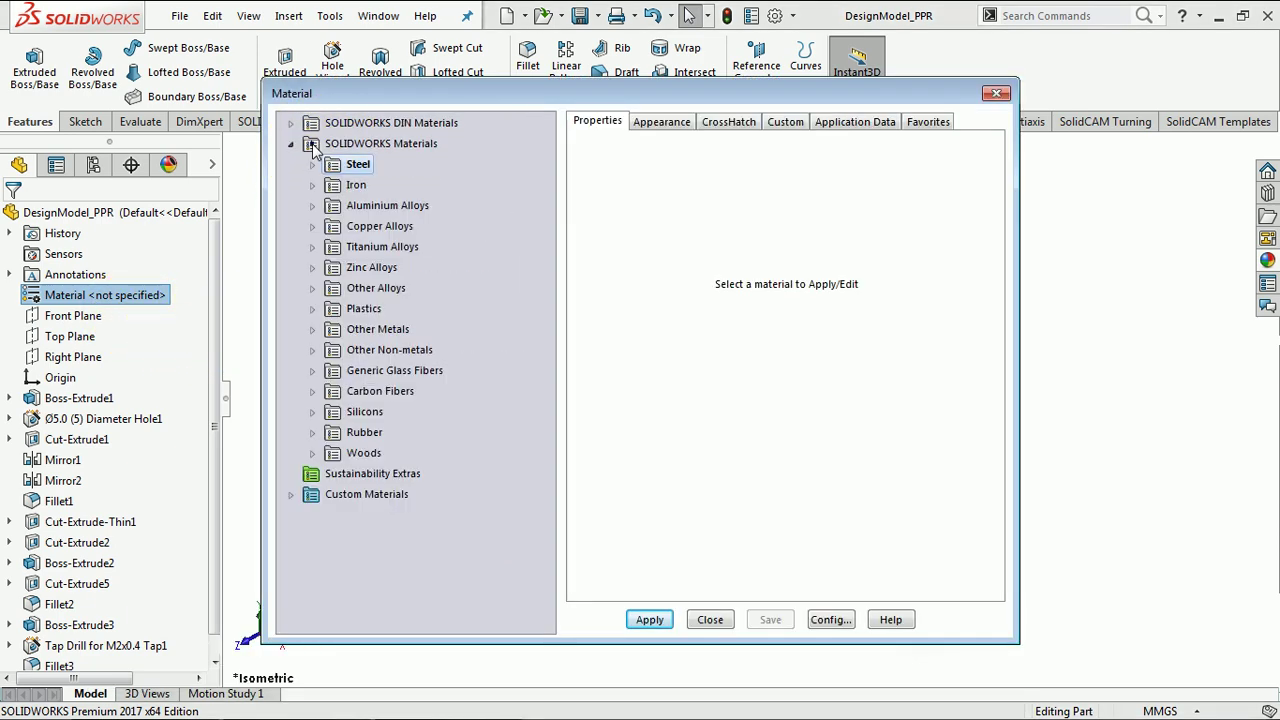
pyautogui.click(314, 308)
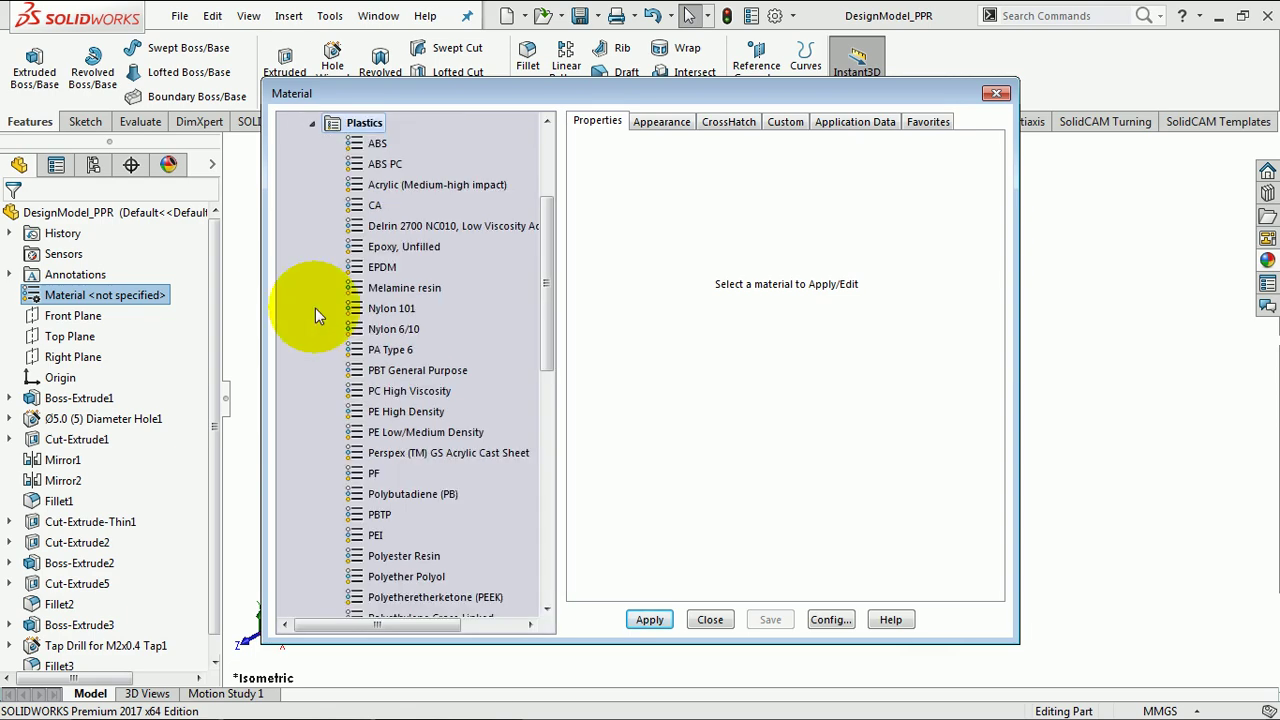
pyautogui.click(376, 145)
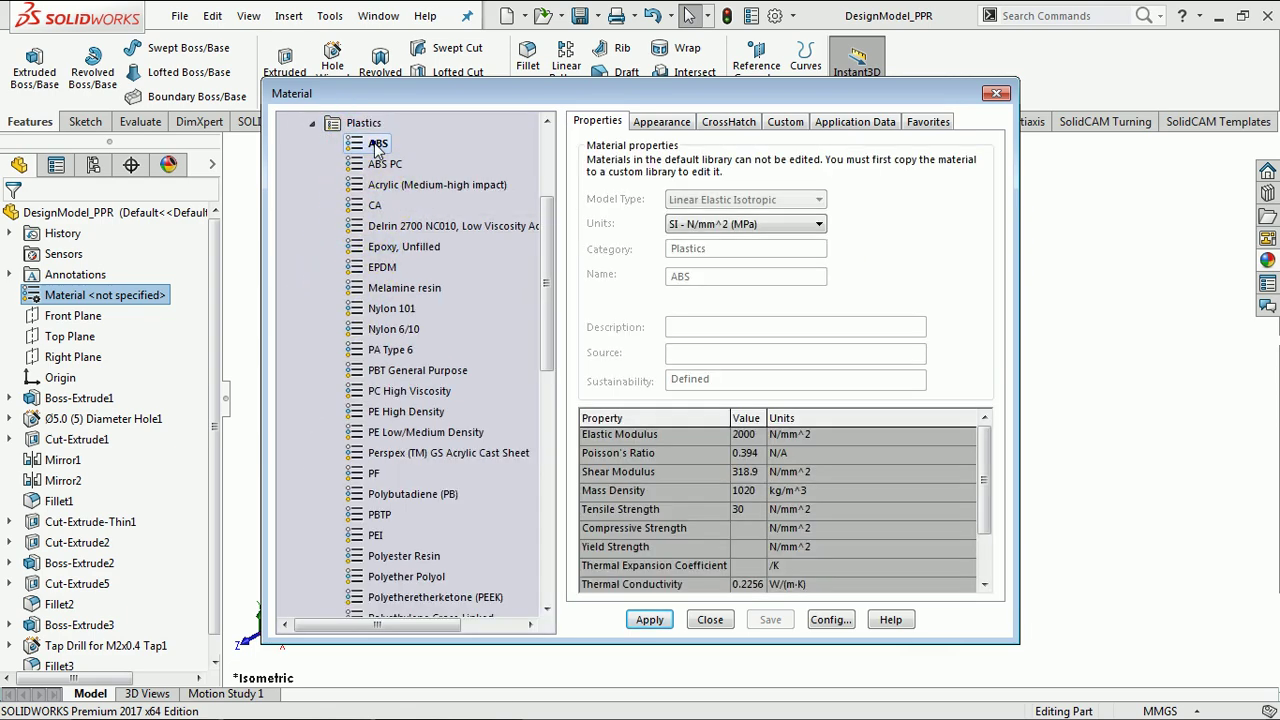
pyautogui.click(710, 620)
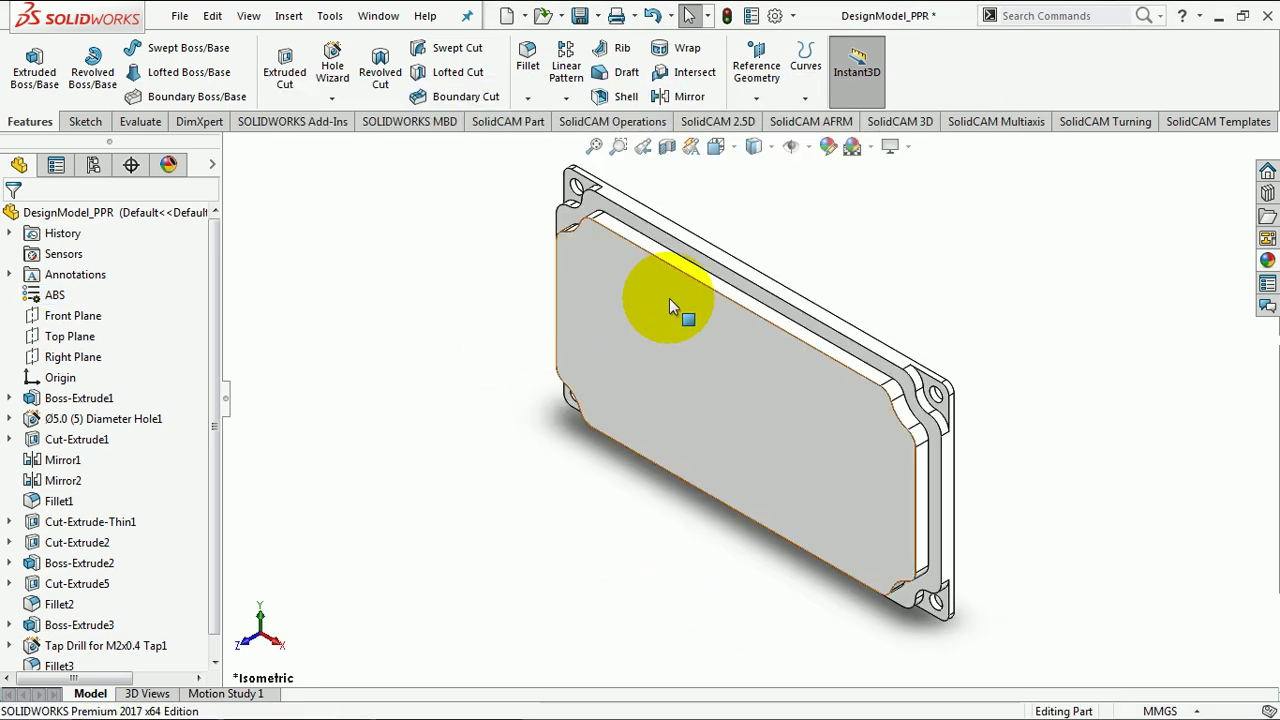
pyautogui.scroll(-1, 704, 292)
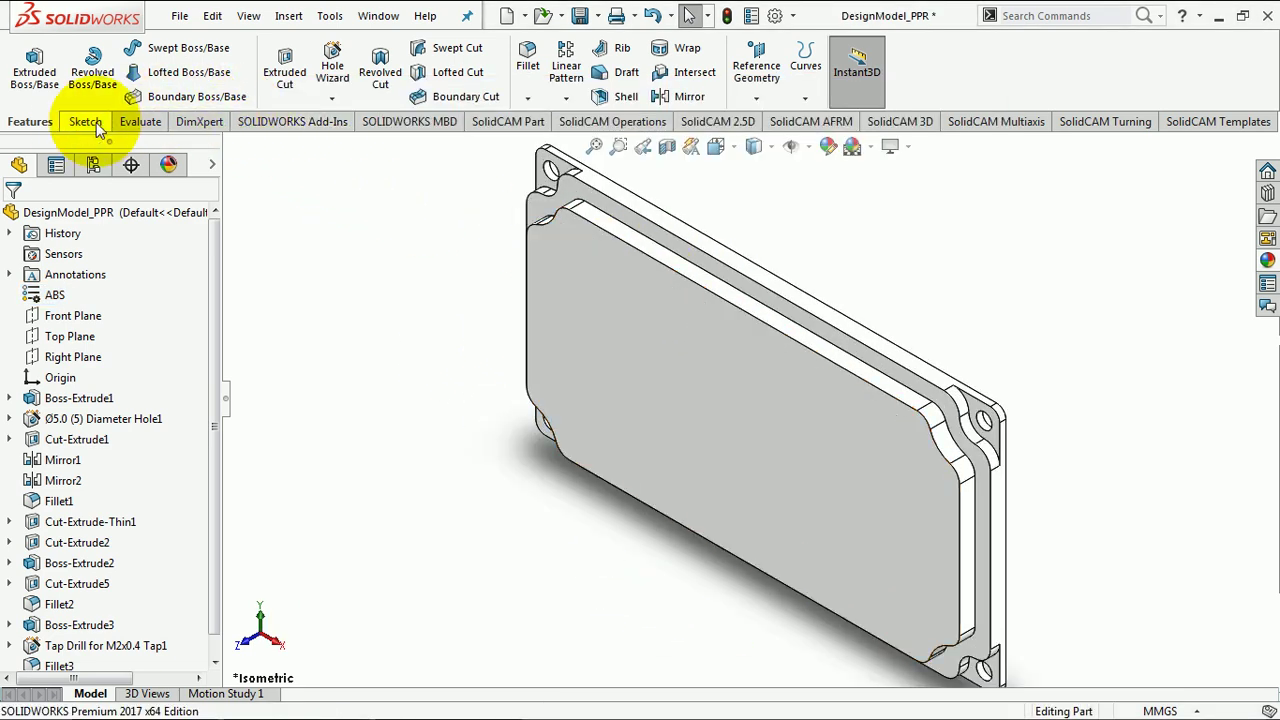
# Step: Check the ABS part's mass properties: 46.82 grams and 45902.88 cubic millimetres
pyautogui.click(140, 122)
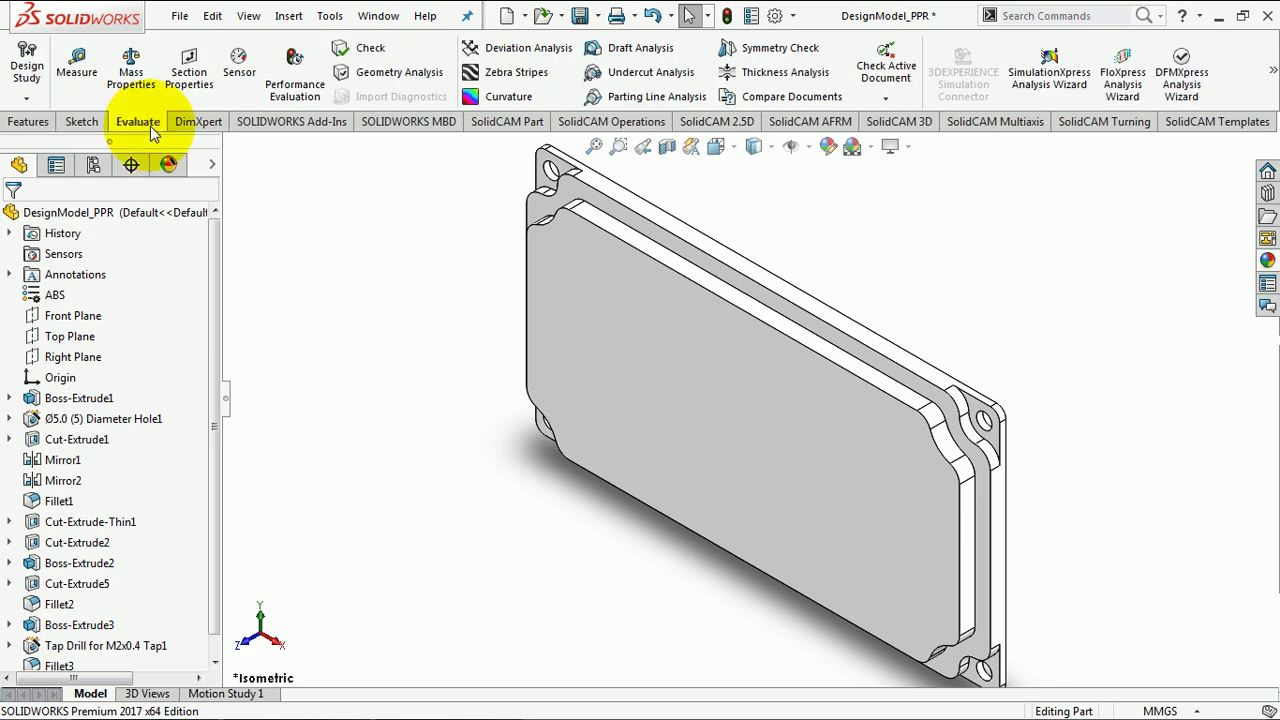
pyautogui.click(133, 75)
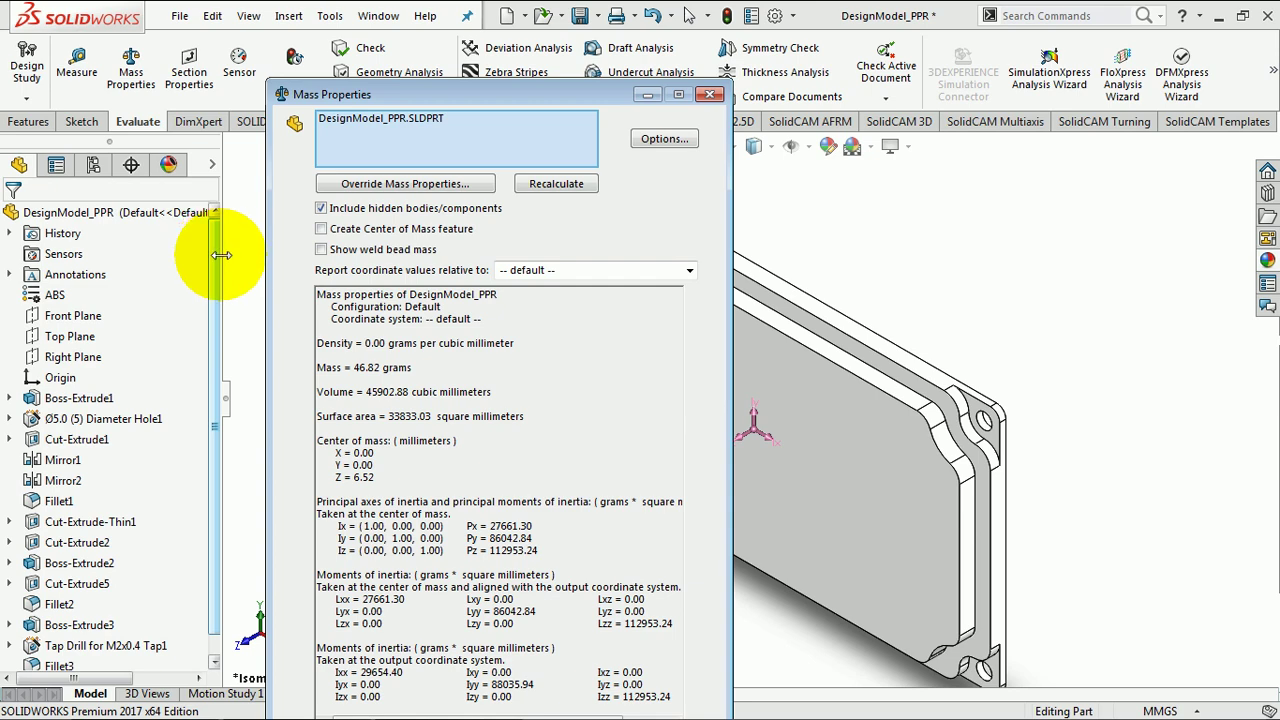
pyautogui.click(710, 94)
pyautogui.scroll(2, 830, 288)
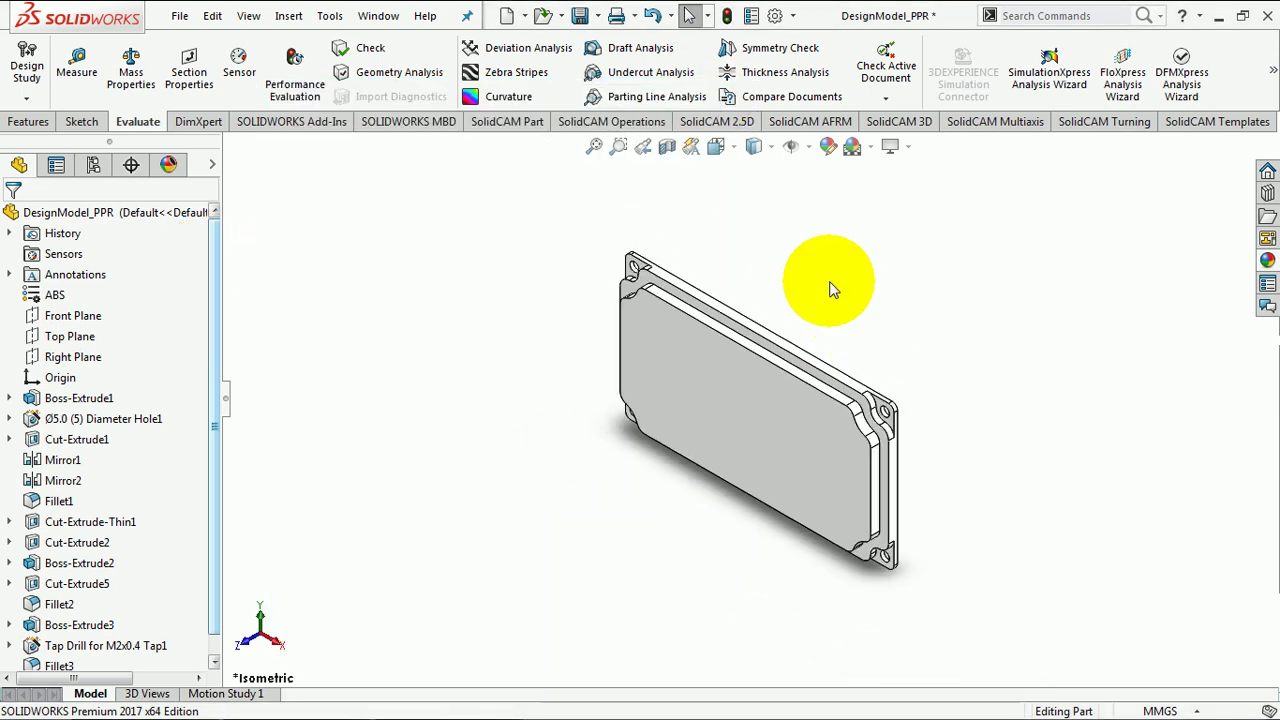
pyautogui.scroll(-2, 836, 364)
pyautogui.scroll(-1, 928, 522)
pyautogui.scroll(1, 920, 518)
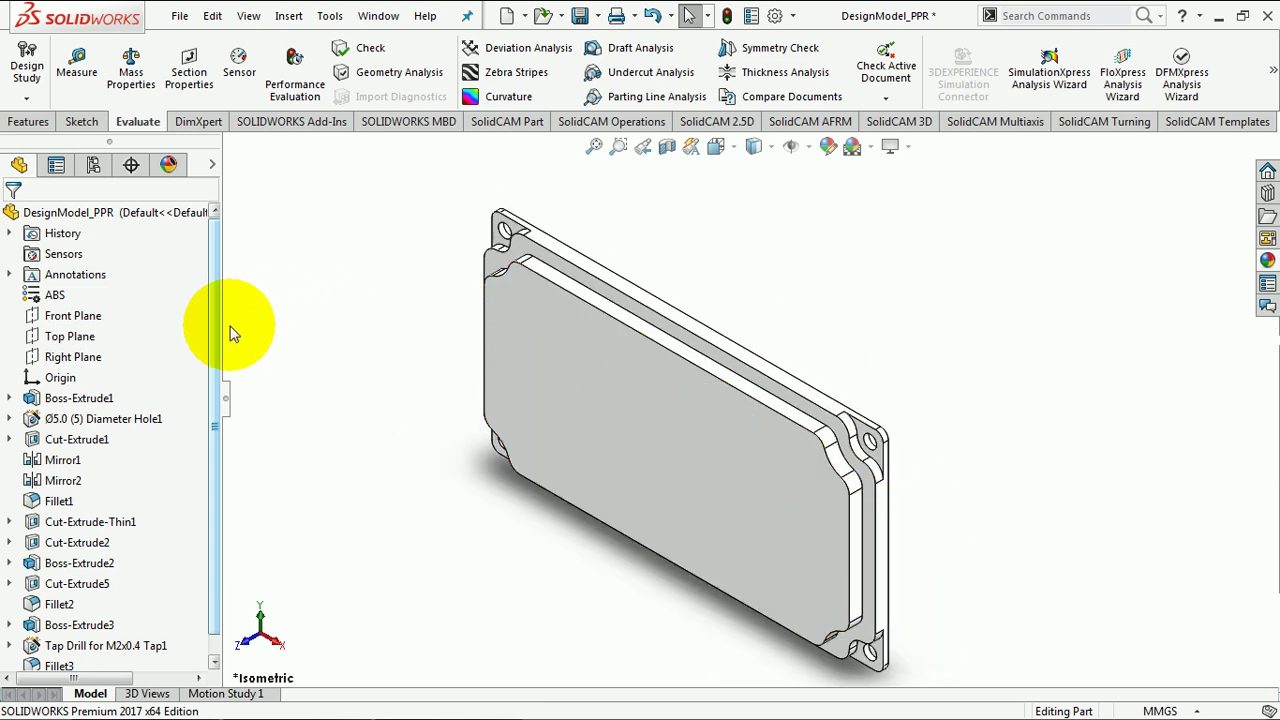
# Step: Switch the part material to 1060 Alloy and check its mass
pyautogui.rightClick(50, 298)
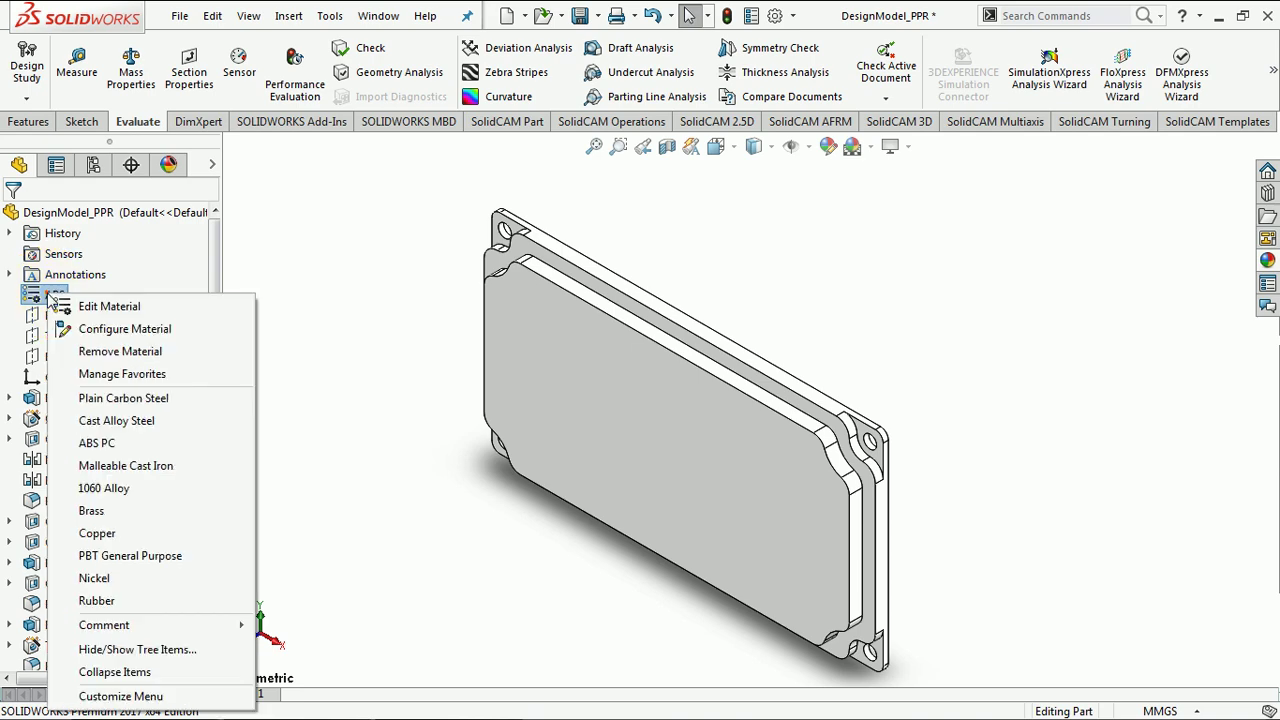
pyautogui.click(104, 488)
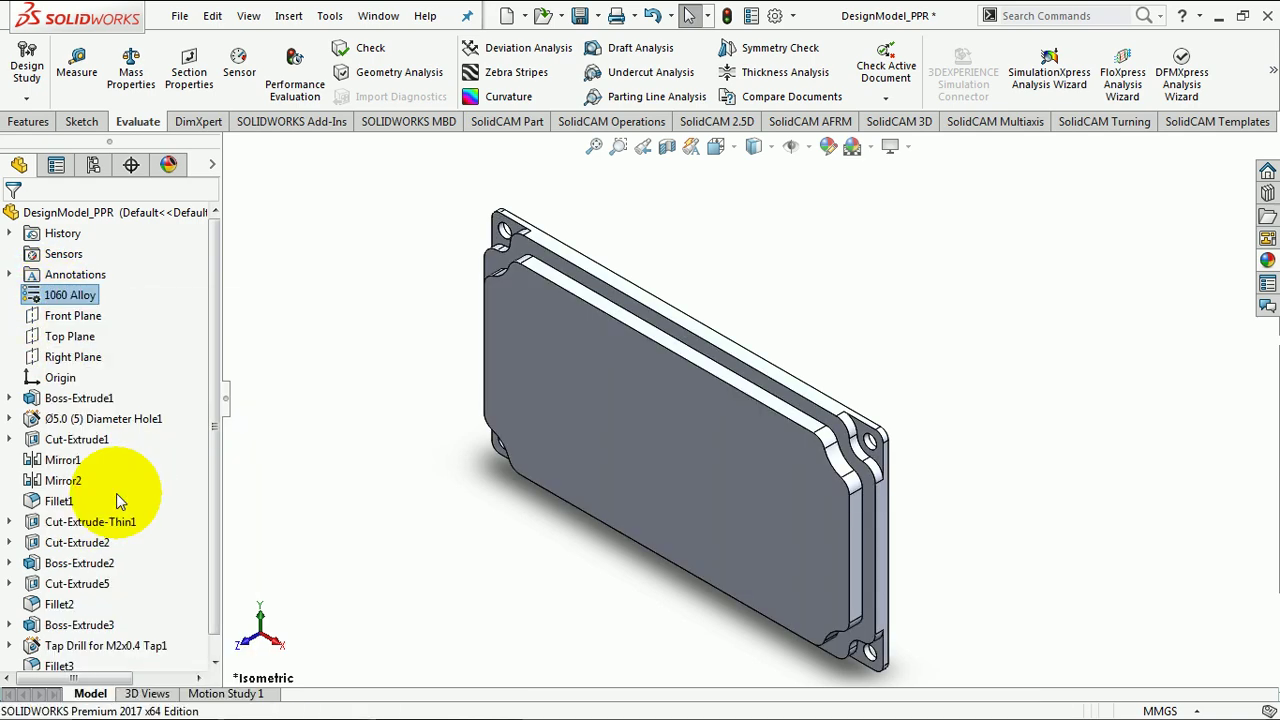
pyautogui.click(130, 62)
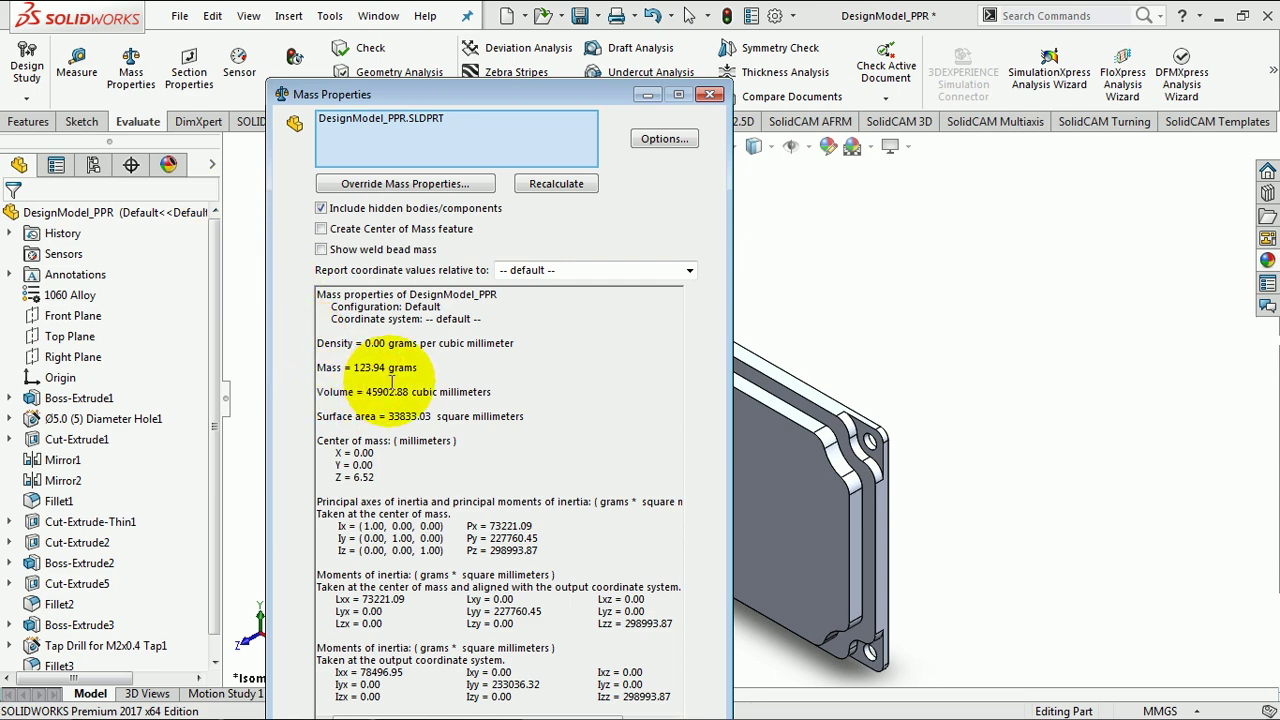
pyautogui.click(710, 94)
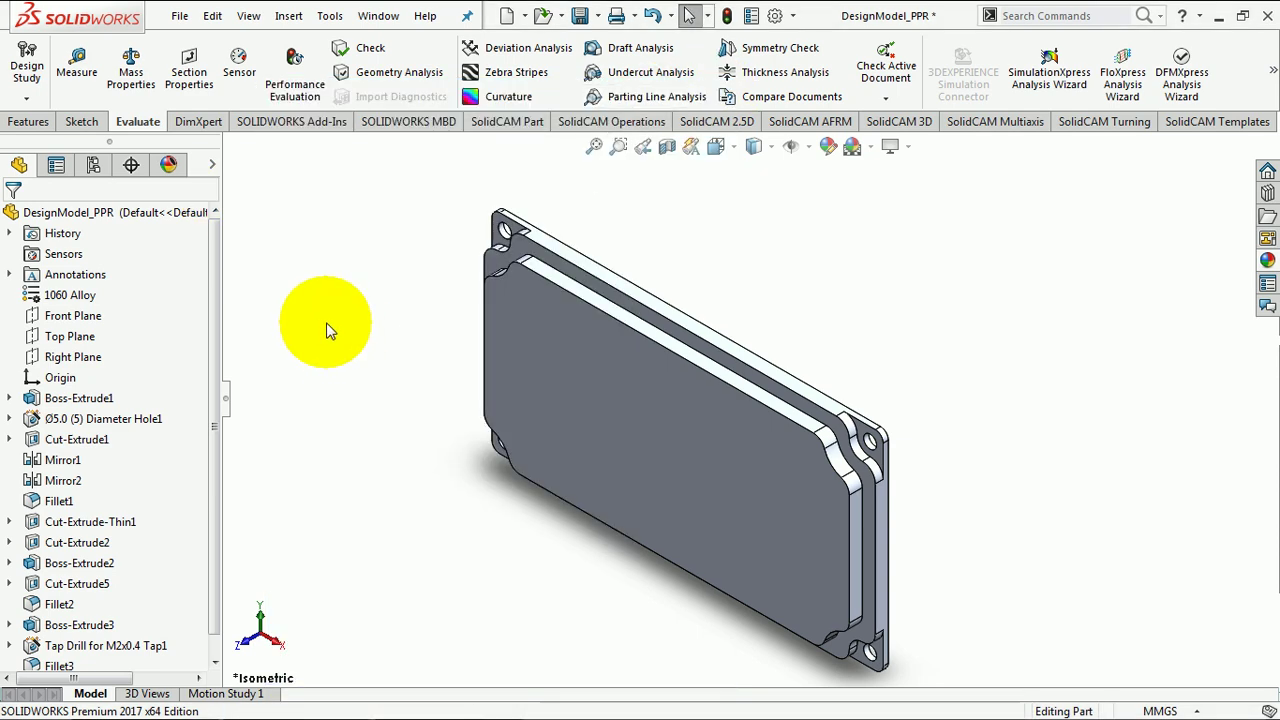
# Step: Switch the part material to Brass and check its mass of 390.17 grams
pyautogui.rightClick(58, 298)
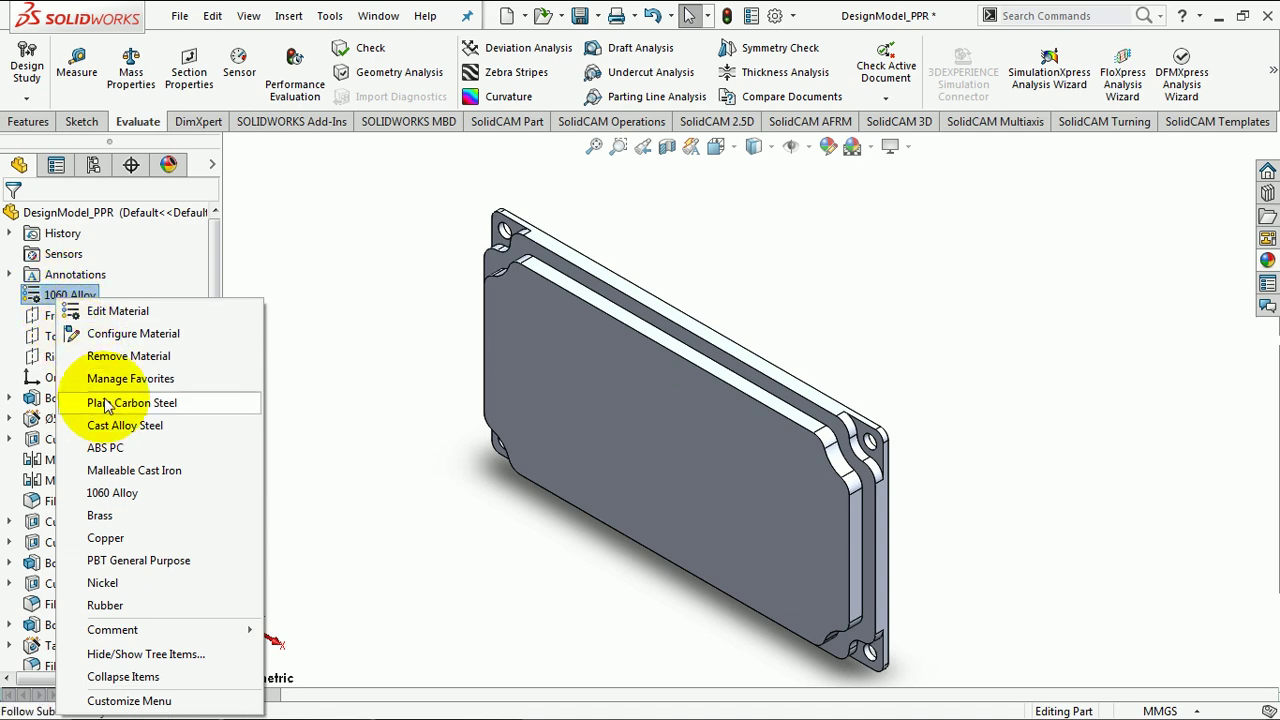
pyautogui.click(100, 516)
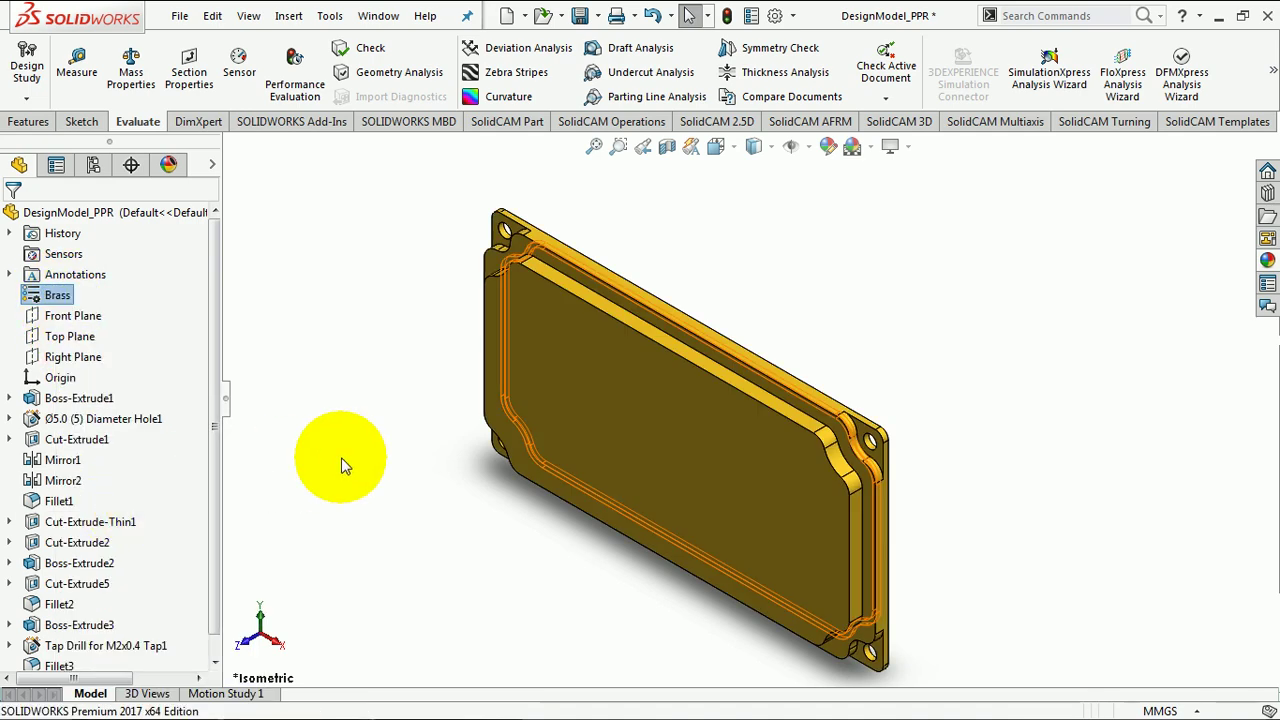
pyautogui.click(131, 66)
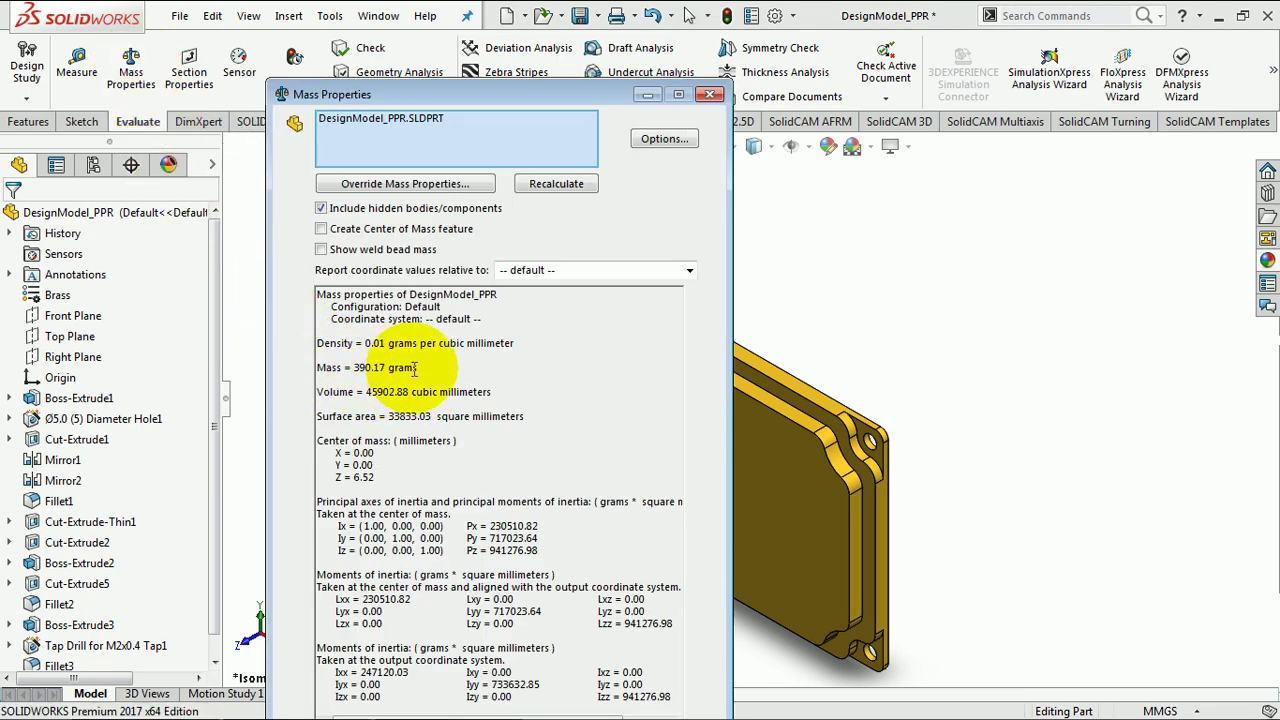
pyautogui.click(709, 96)
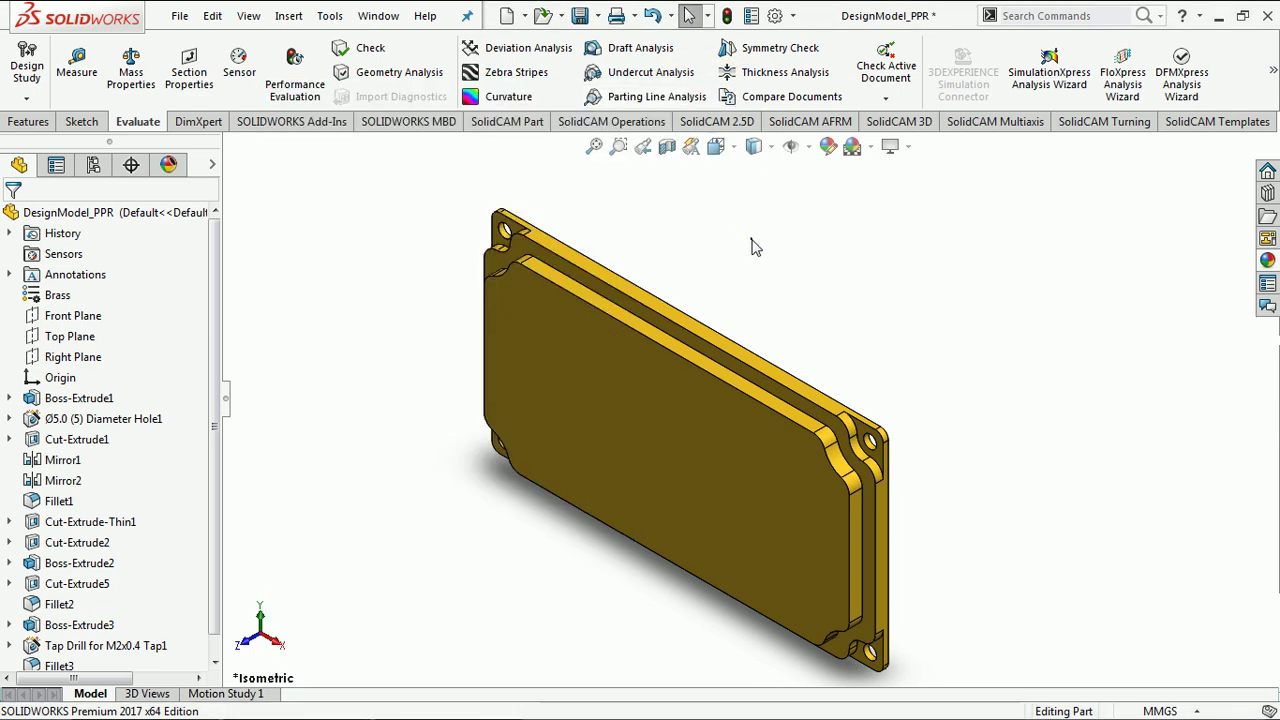
# Step: Assign ABS from the Plastics category of the material library to the part
pyautogui.rightClick(57, 295)
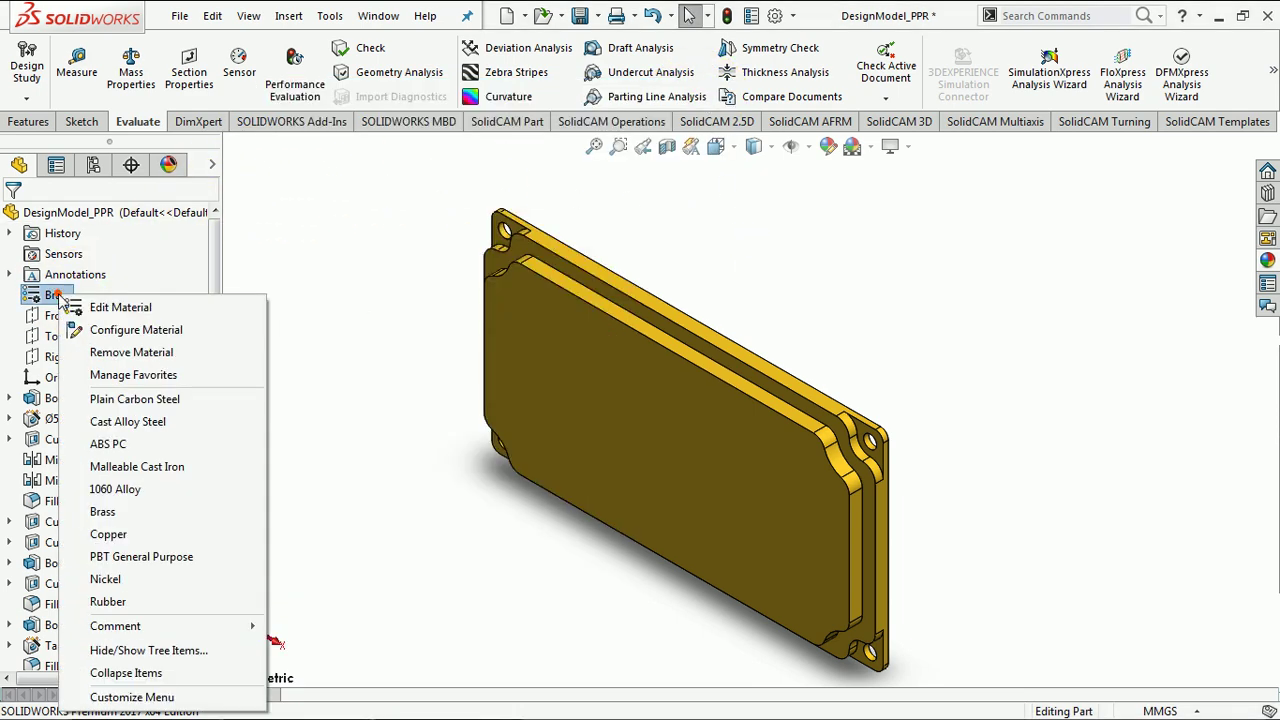
pyautogui.click(125, 308)
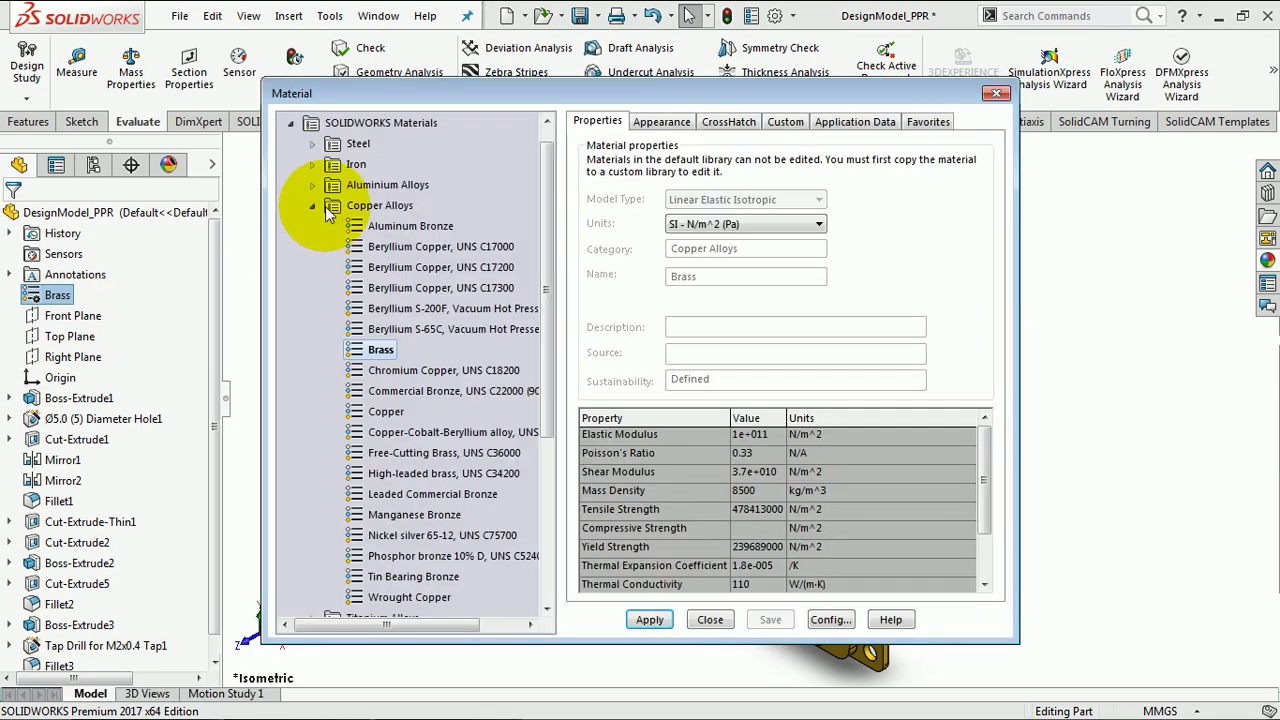
pyautogui.click(313, 206)
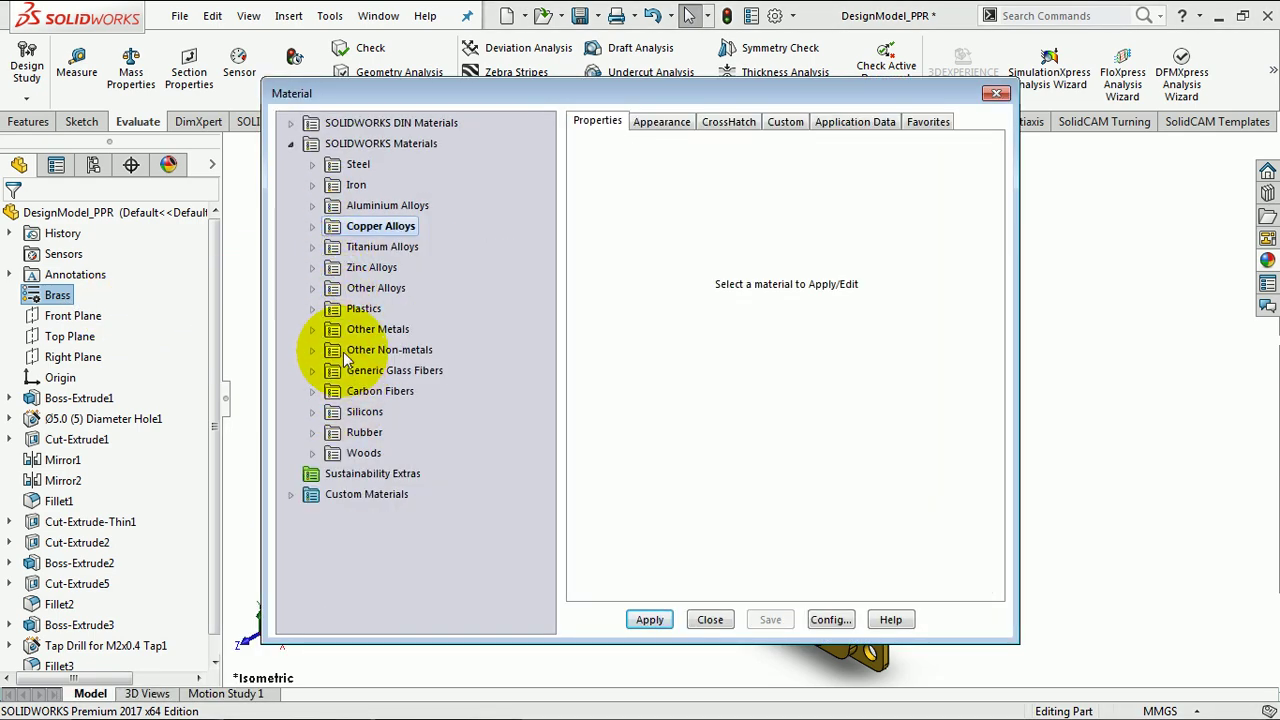
pyautogui.click(340, 308)
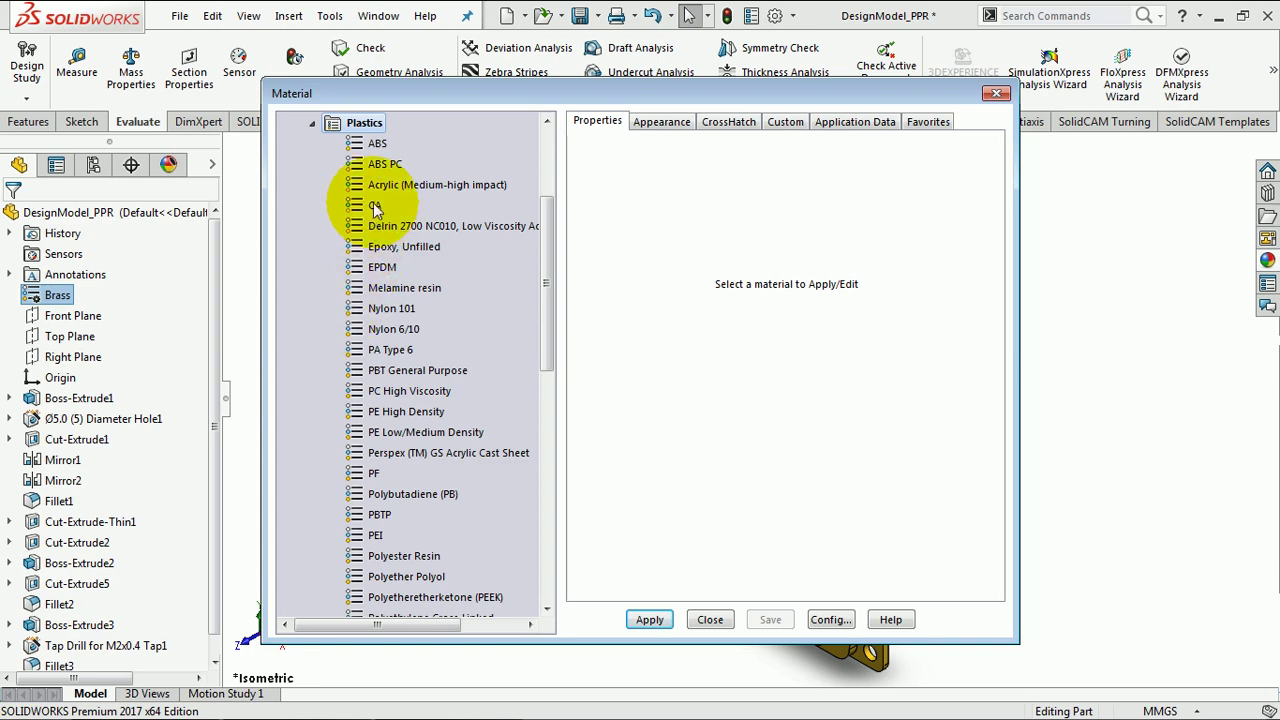
pyautogui.click(377, 143)
pyautogui.click(649, 619)
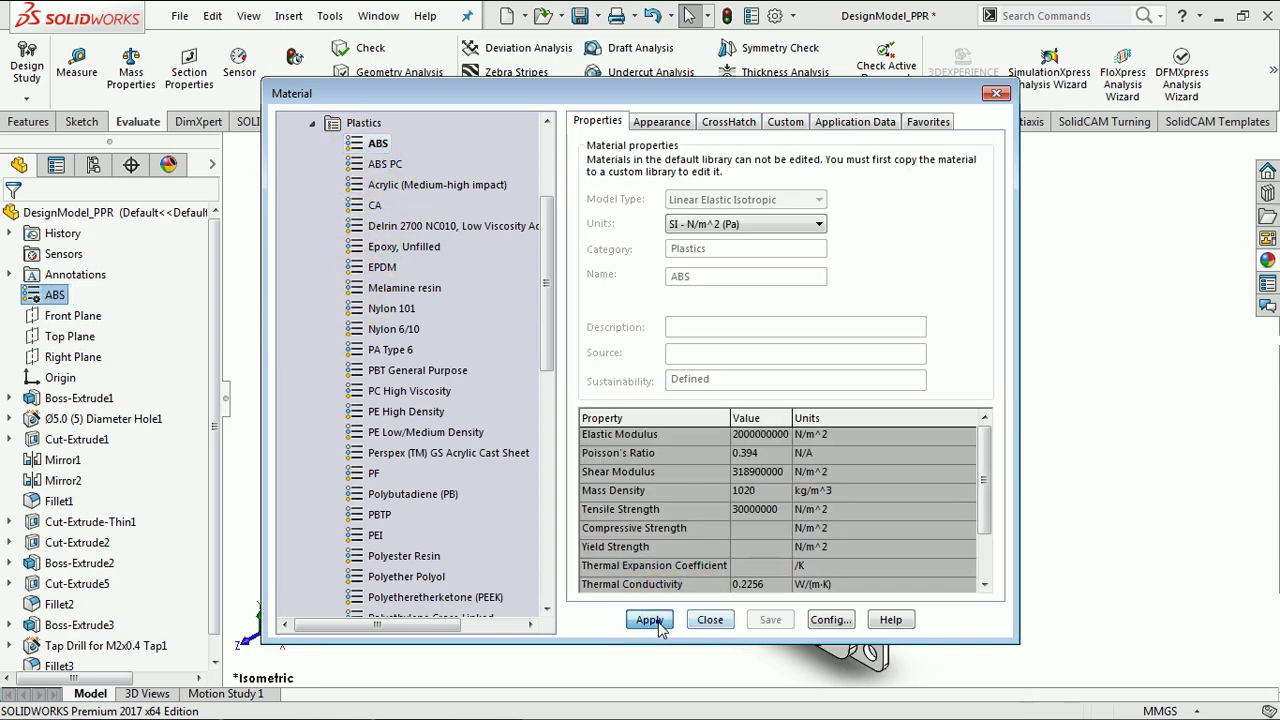
pyautogui.click(670, 624)
pyautogui.click(708, 621)
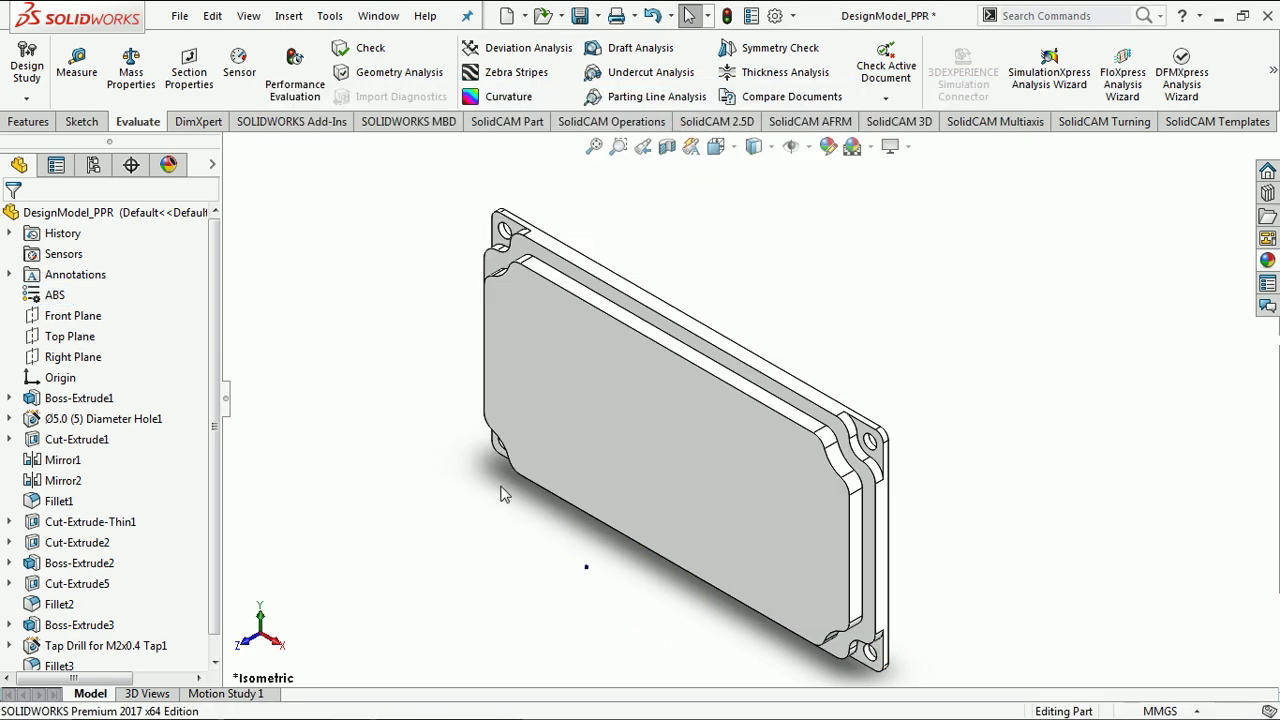
# Step: Confirm the ABS part's mass is back to 46.82 grams
pyautogui.click(136, 82)
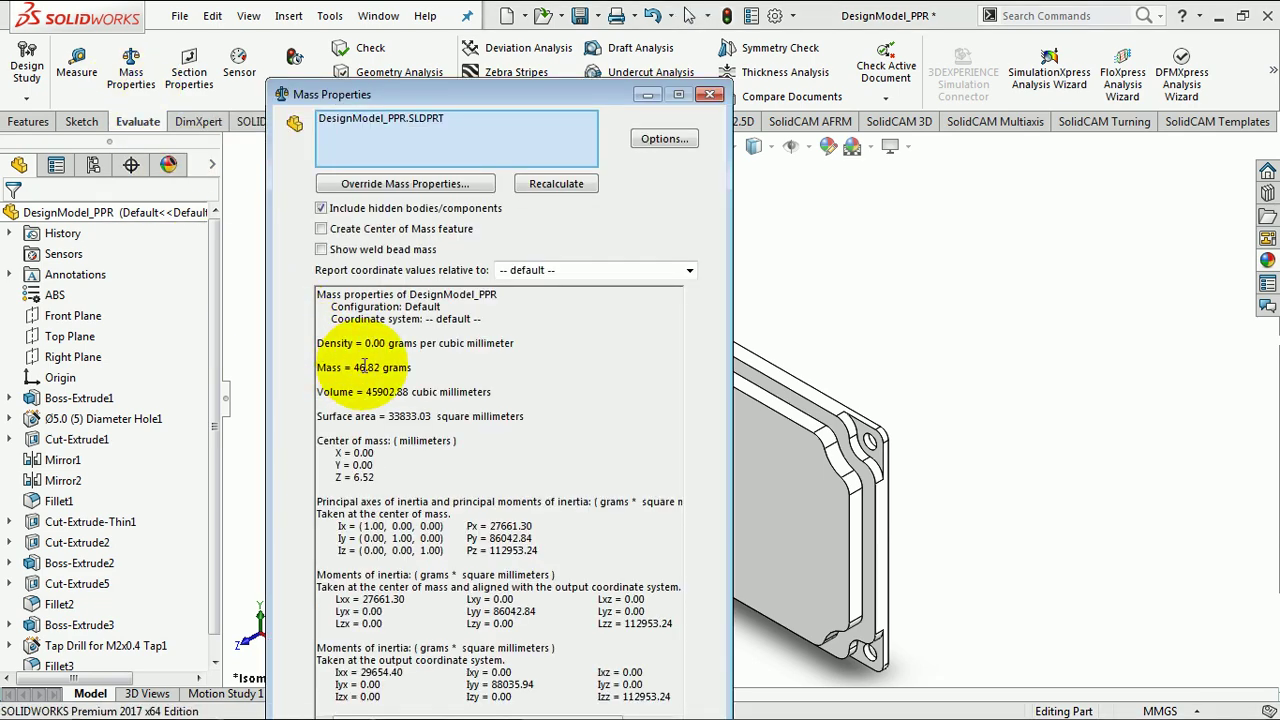
pyautogui.moveTo(355, 369); pyautogui.dragTo(381, 369)
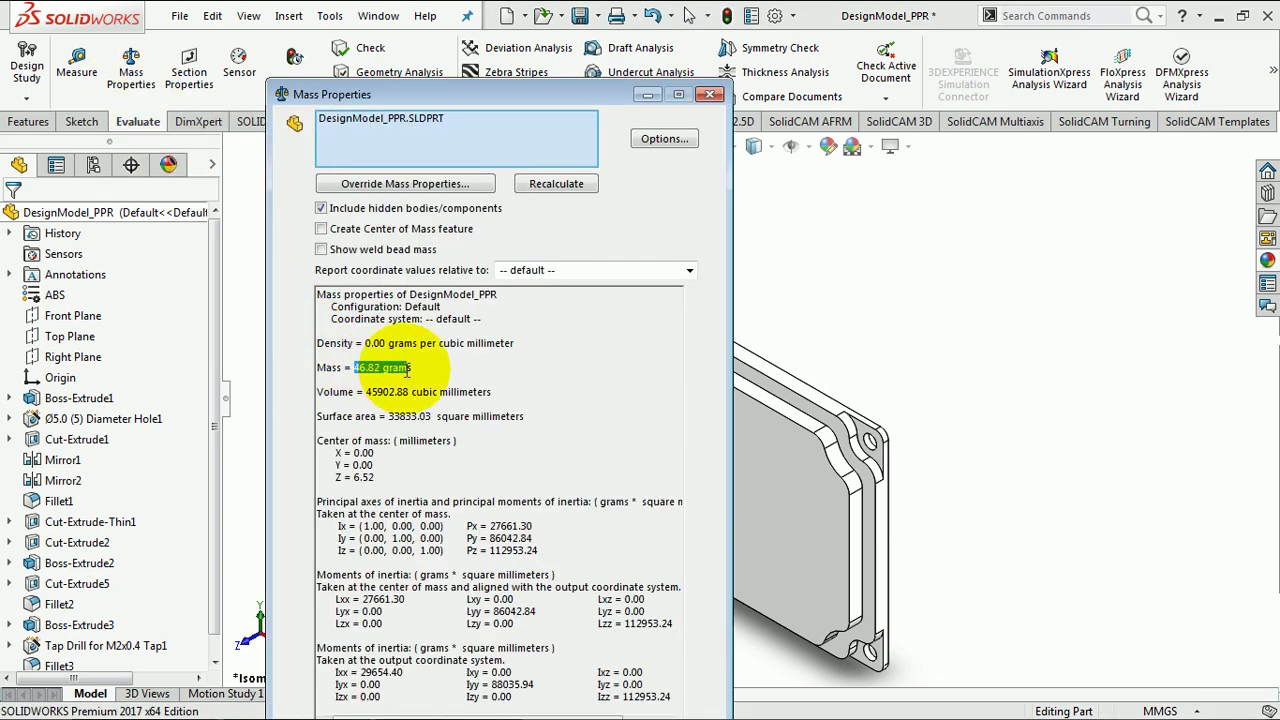
pyautogui.click(709, 95)
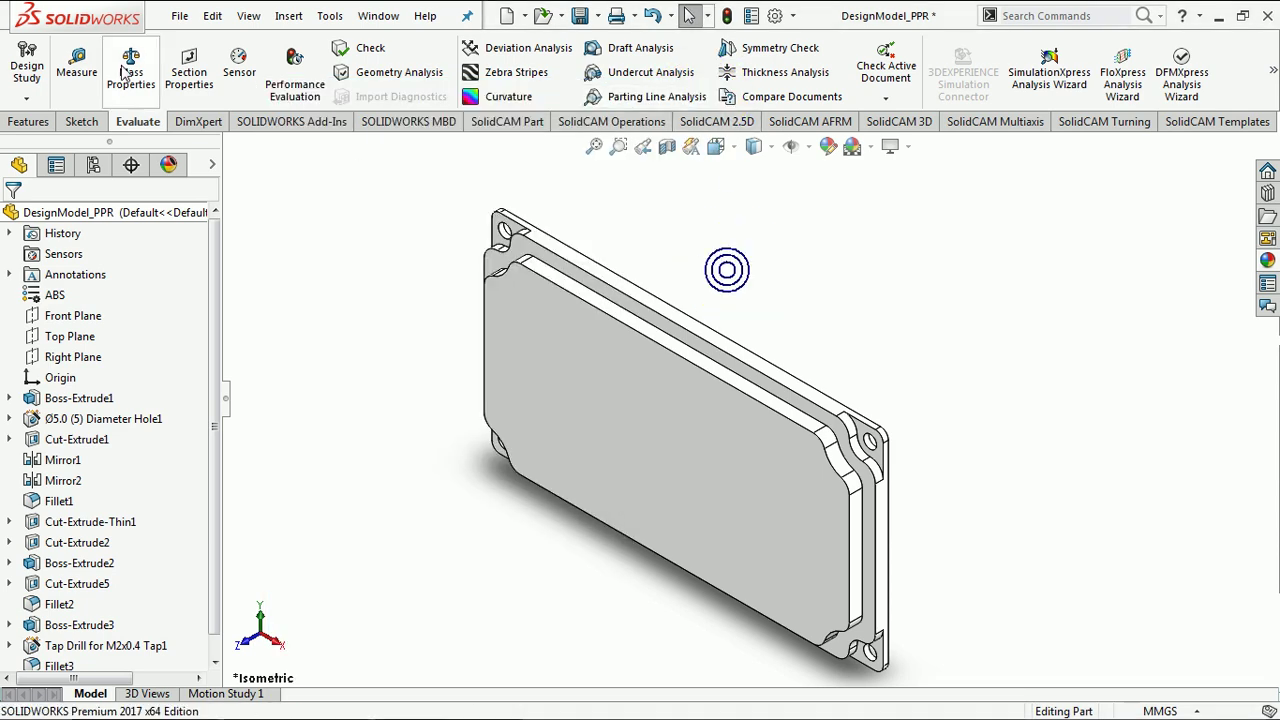
pyautogui.click(180, 22)
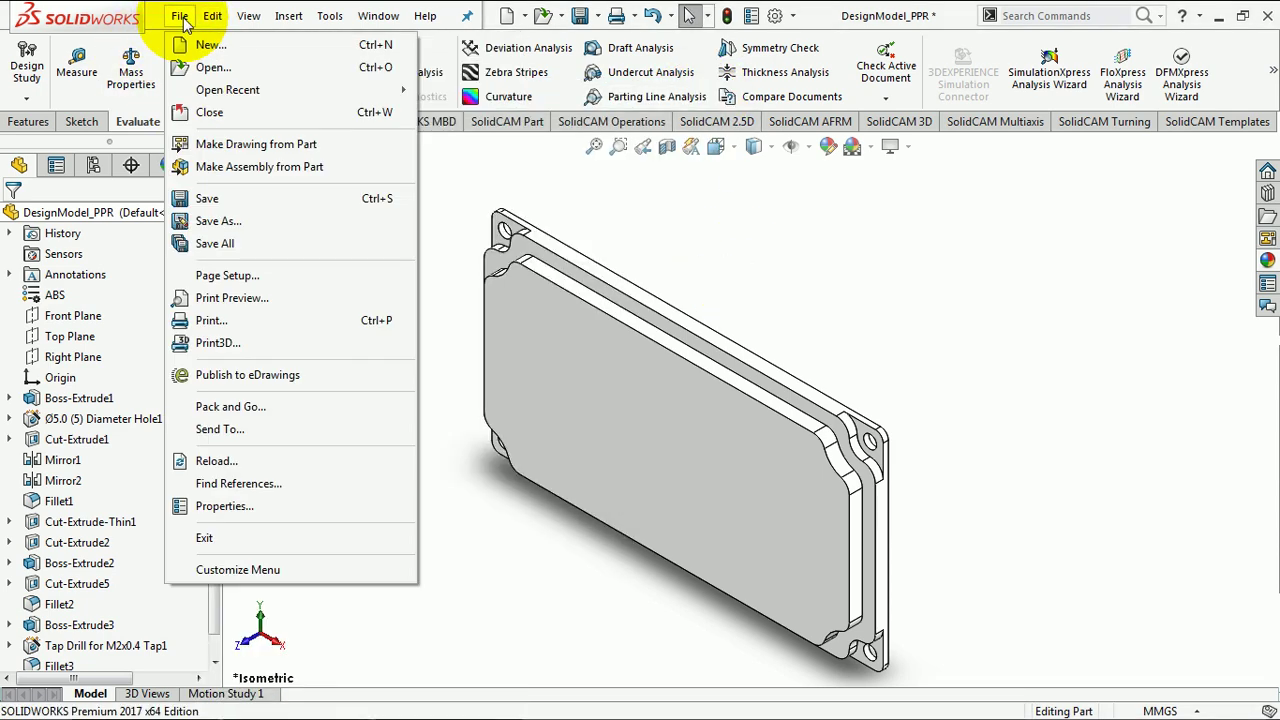
# Step: Save the part, replacing the existing DesignModel_PPR file
pyautogui.click(216, 221)
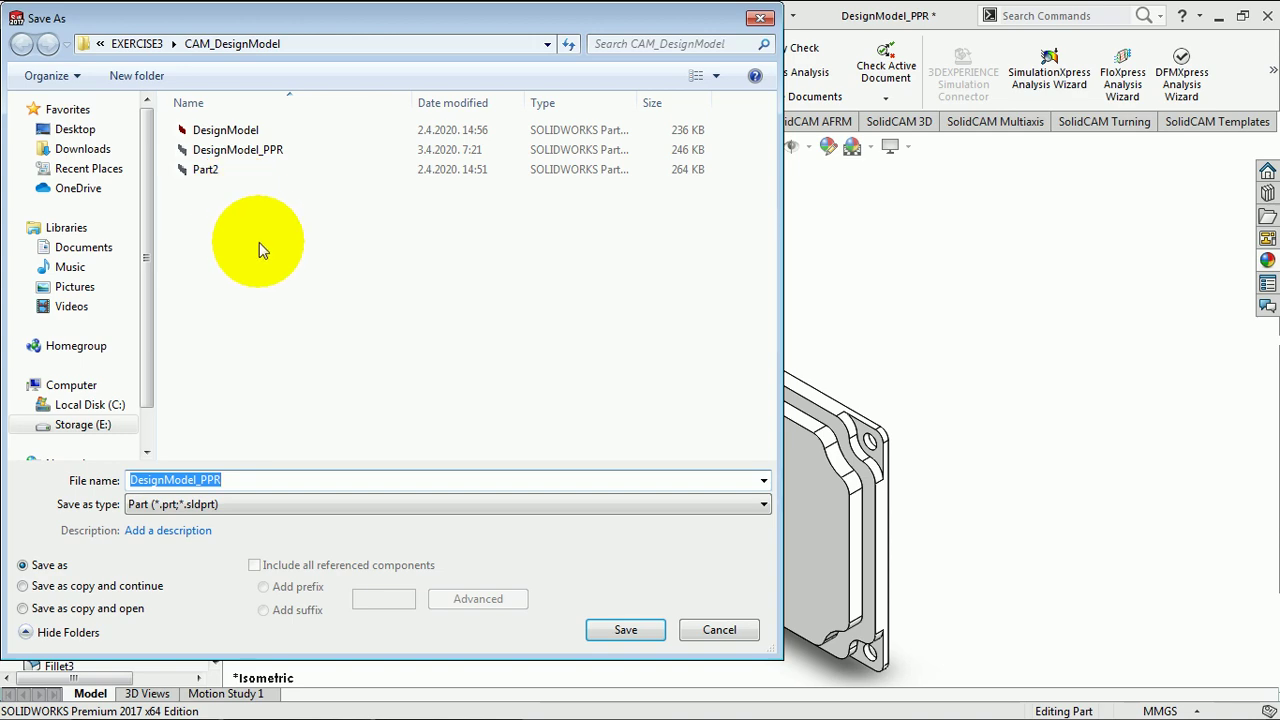
pyautogui.click(636, 636)
pyautogui.click(686, 371)
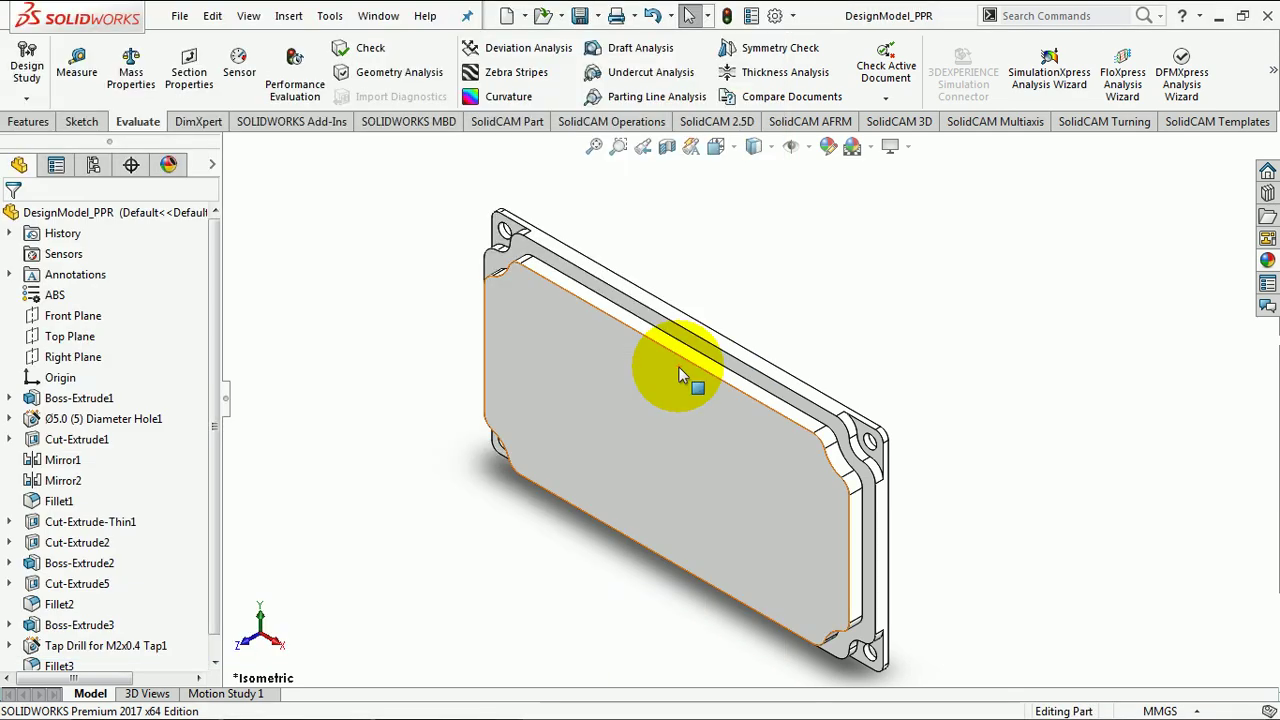
# Step: Export the part as an IGES file
pyautogui.click(179, 15)
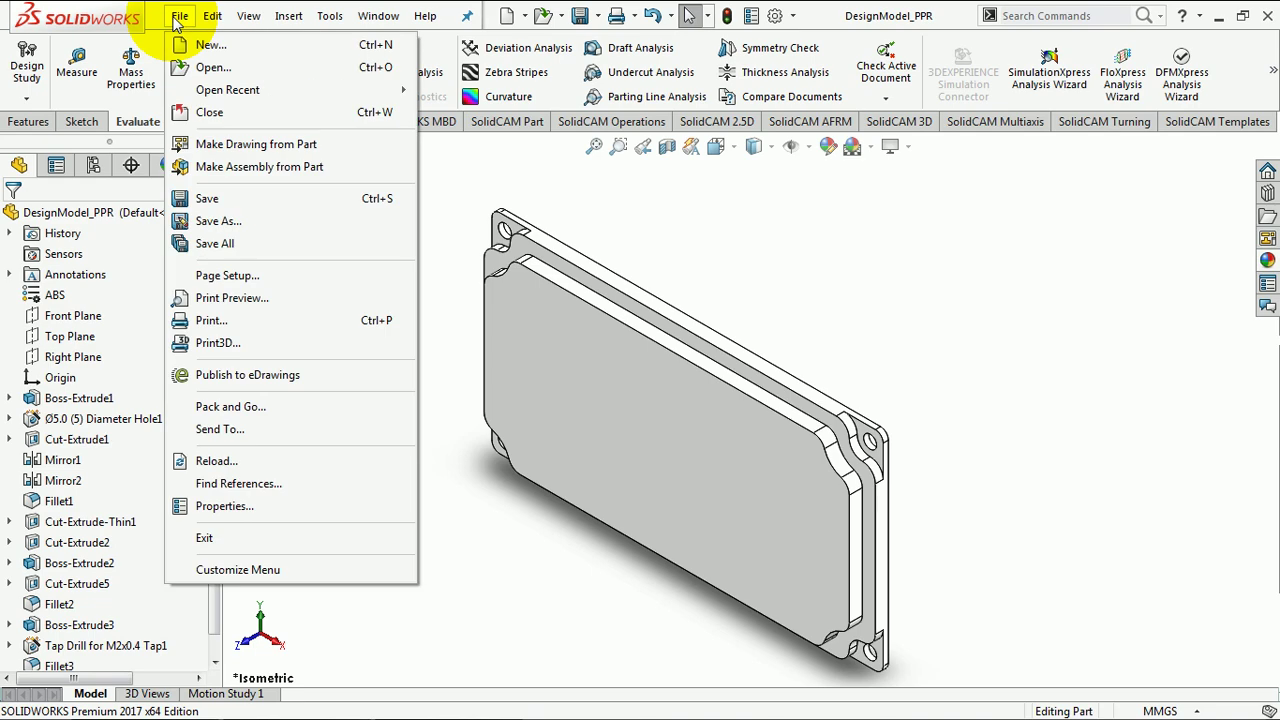
pyautogui.click(222, 226)
pyautogui.click(230, 507)
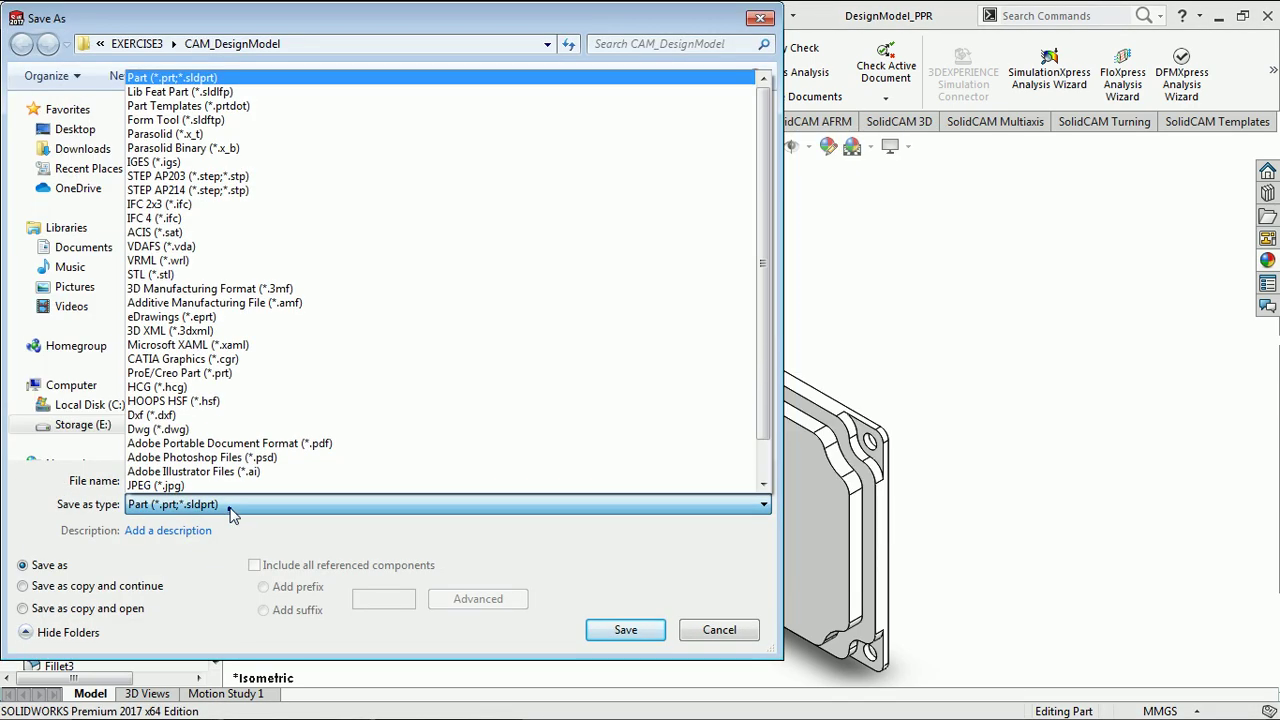
pyautogui.click(150, 163)
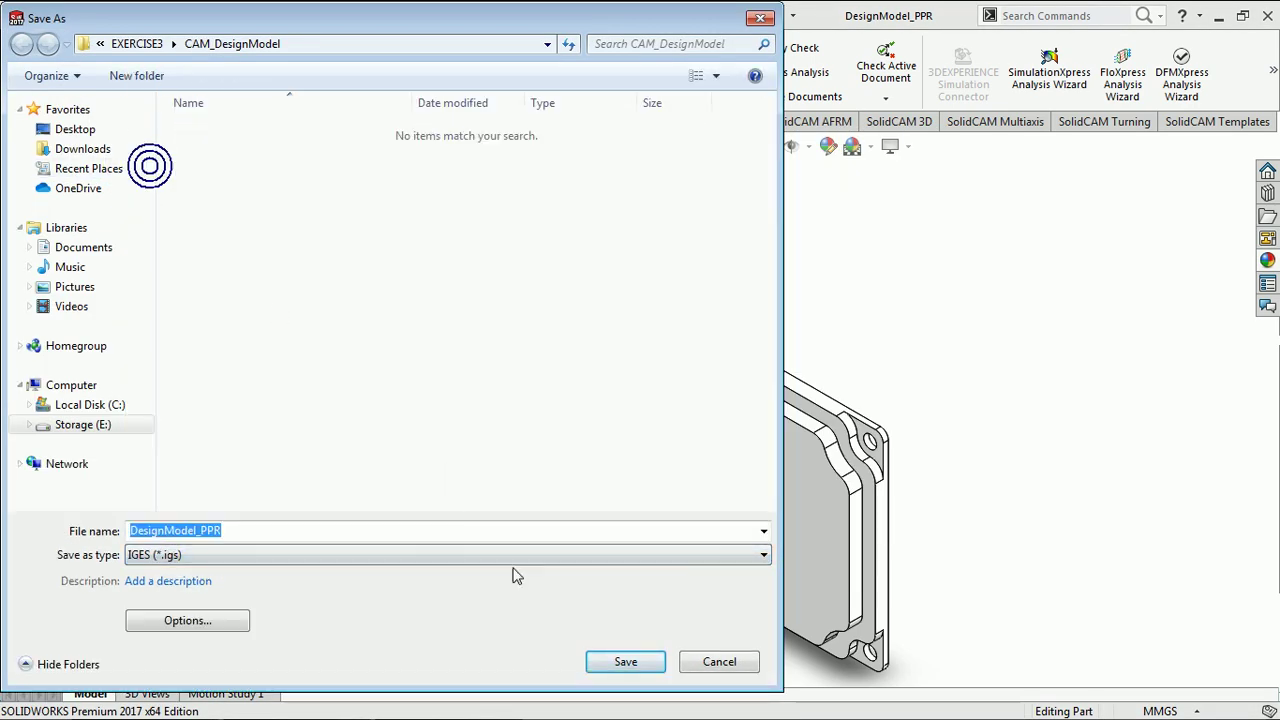
pyautogui.click(627, 663)
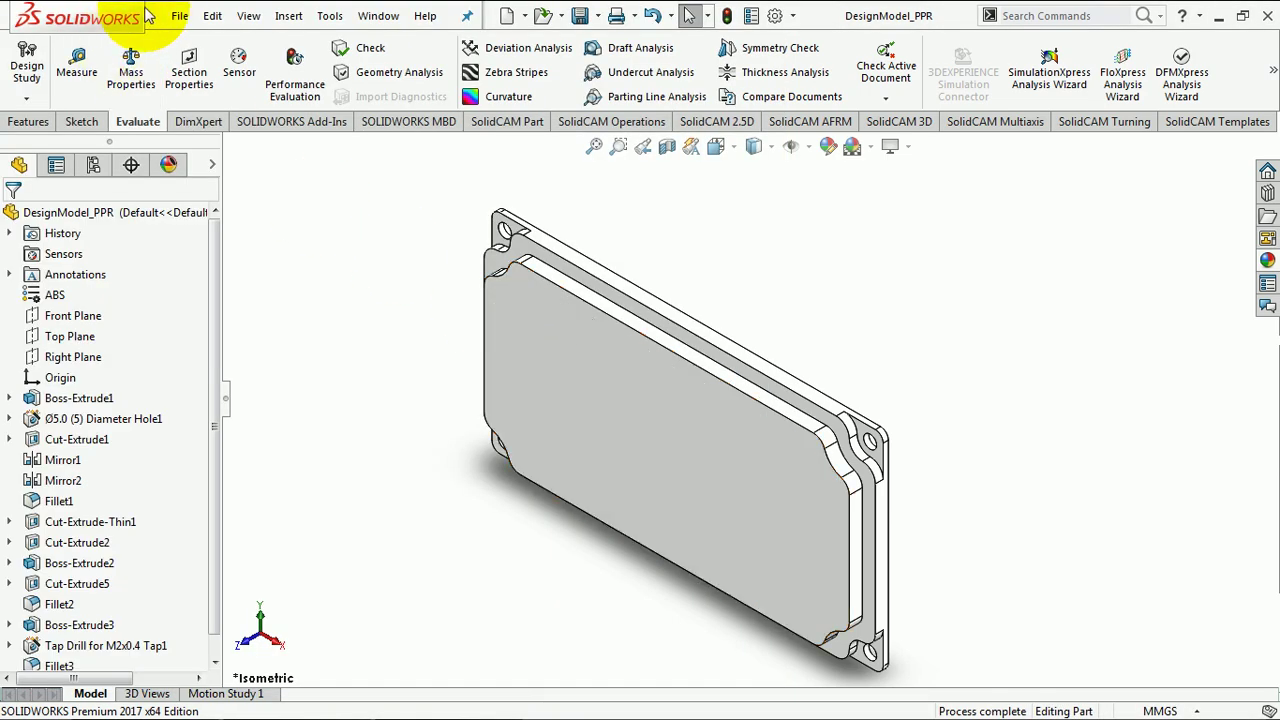
# Step: Export the part as a STEP AP214 file
pyautogui.click(179, 16)
pyautogui.click(226, 222)
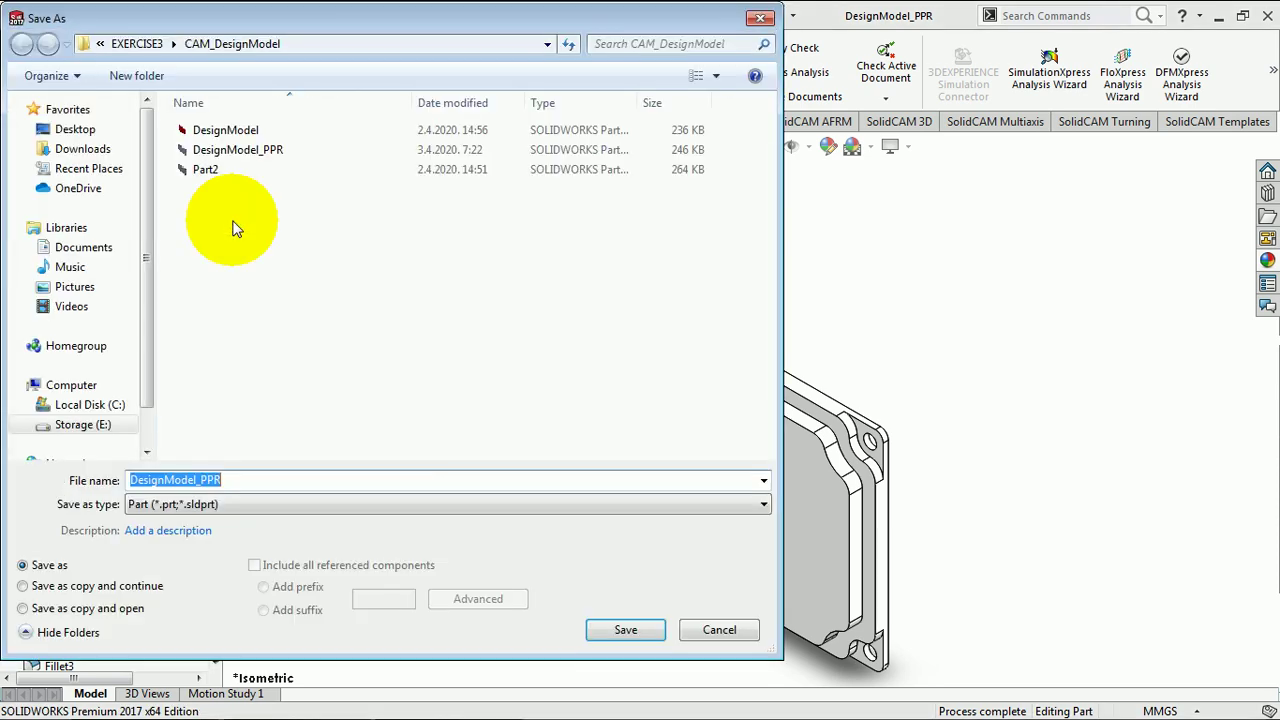
pyautogui.click(290, 512)
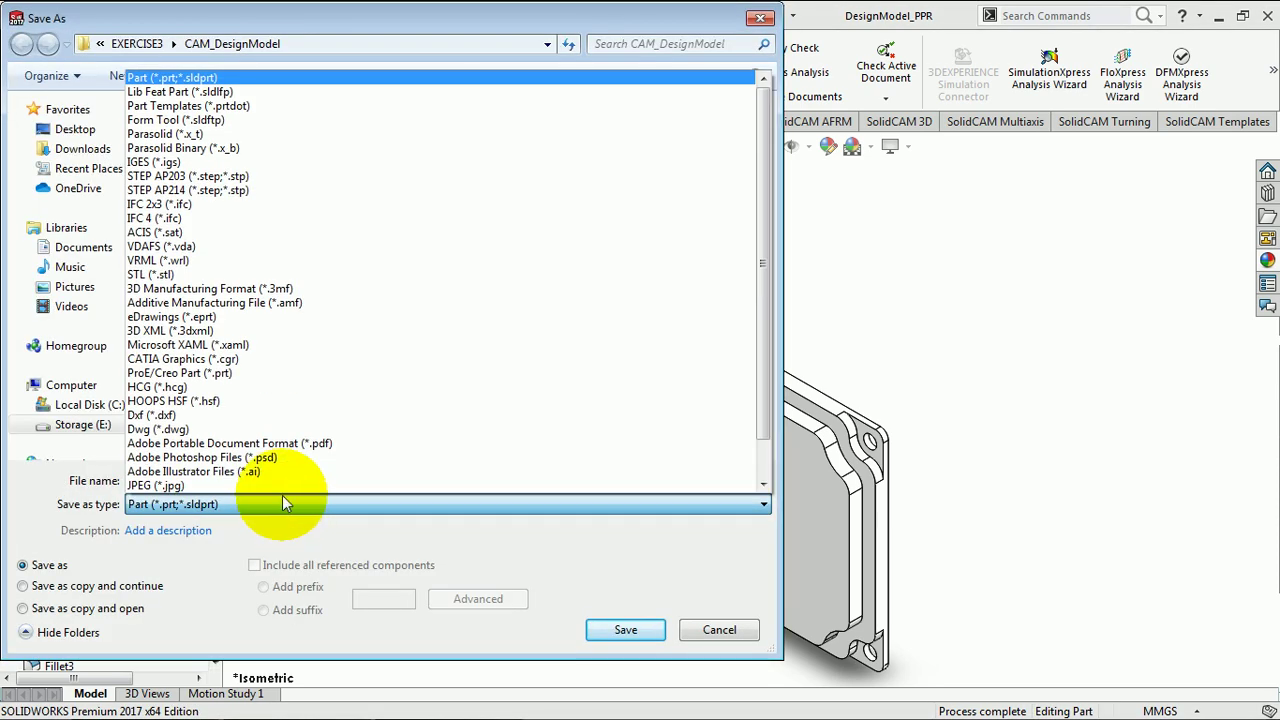
pyautogui.click(213, 190)
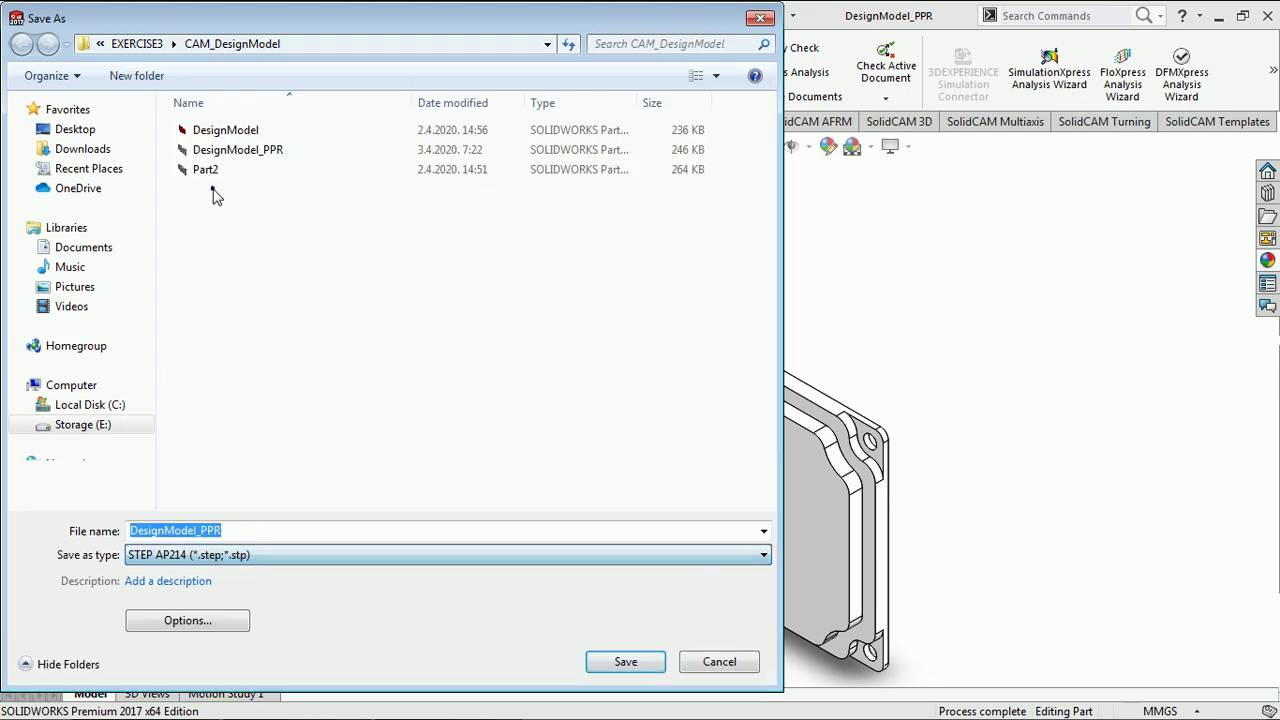
pyautogui.click(612, 663)
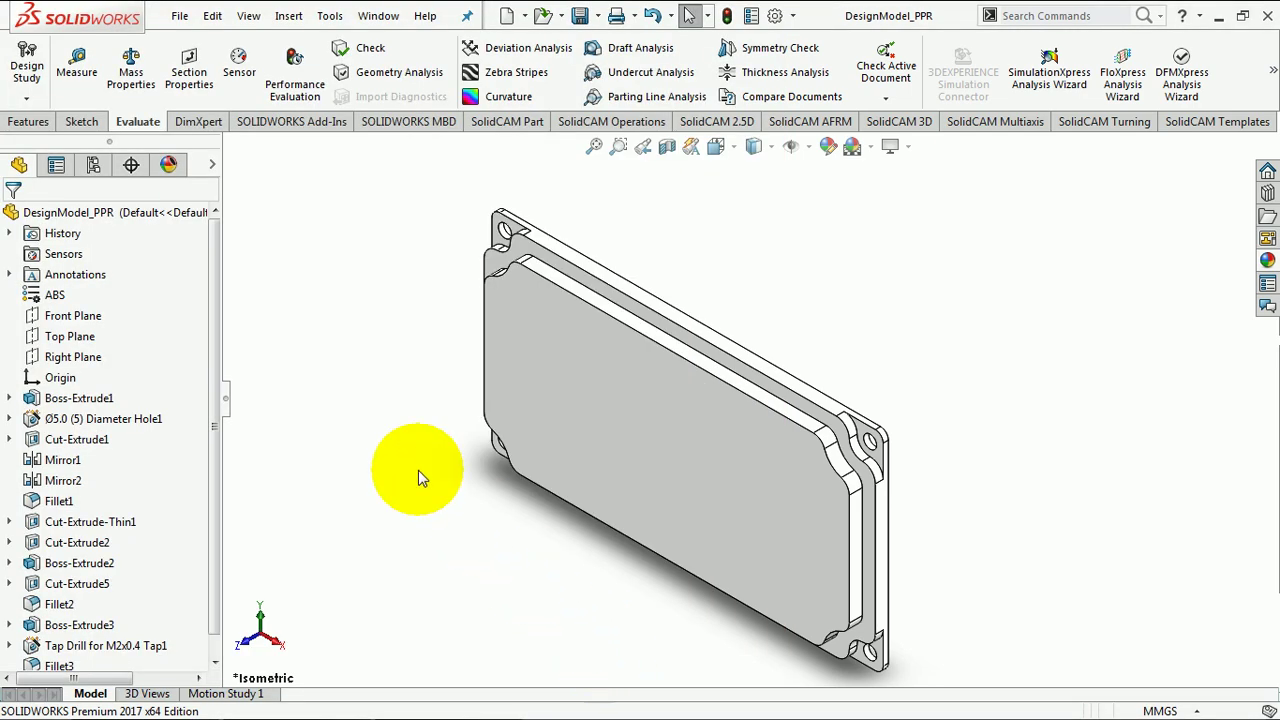
# Step: Export the part as an STL file, confirming the write
pyautogui.click(179, 16)
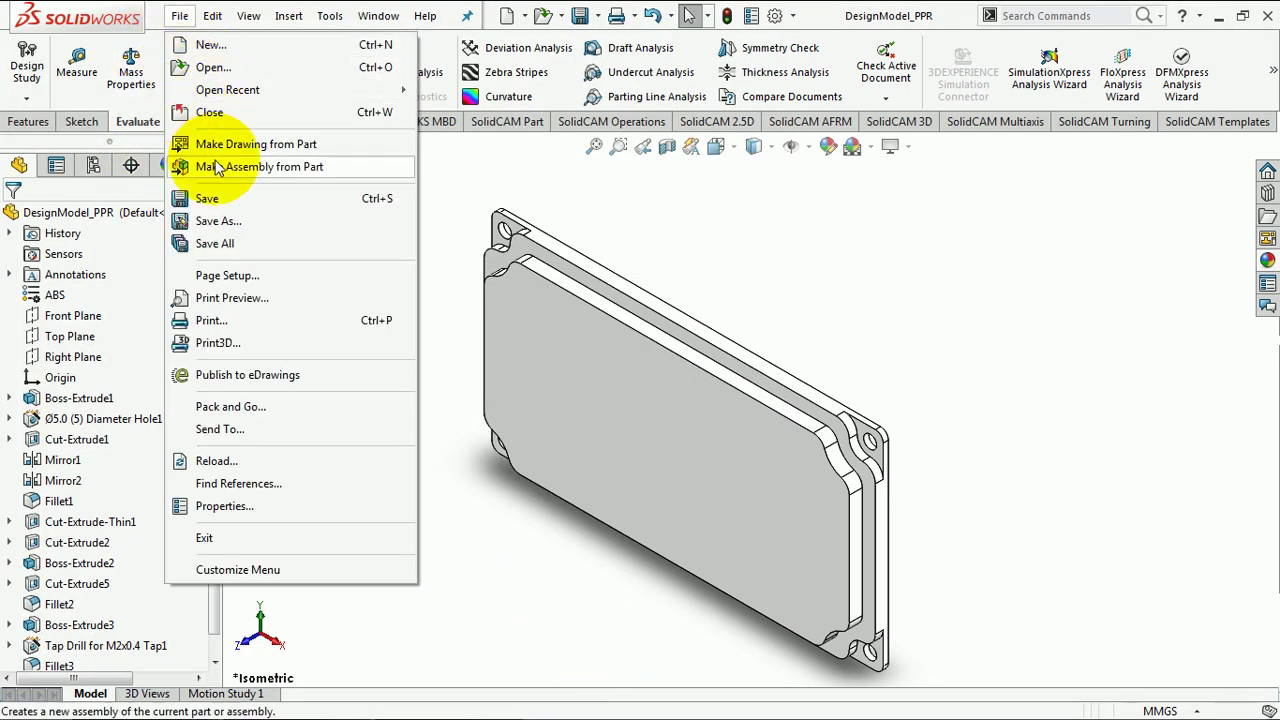
pyautogui.click(222, 220)
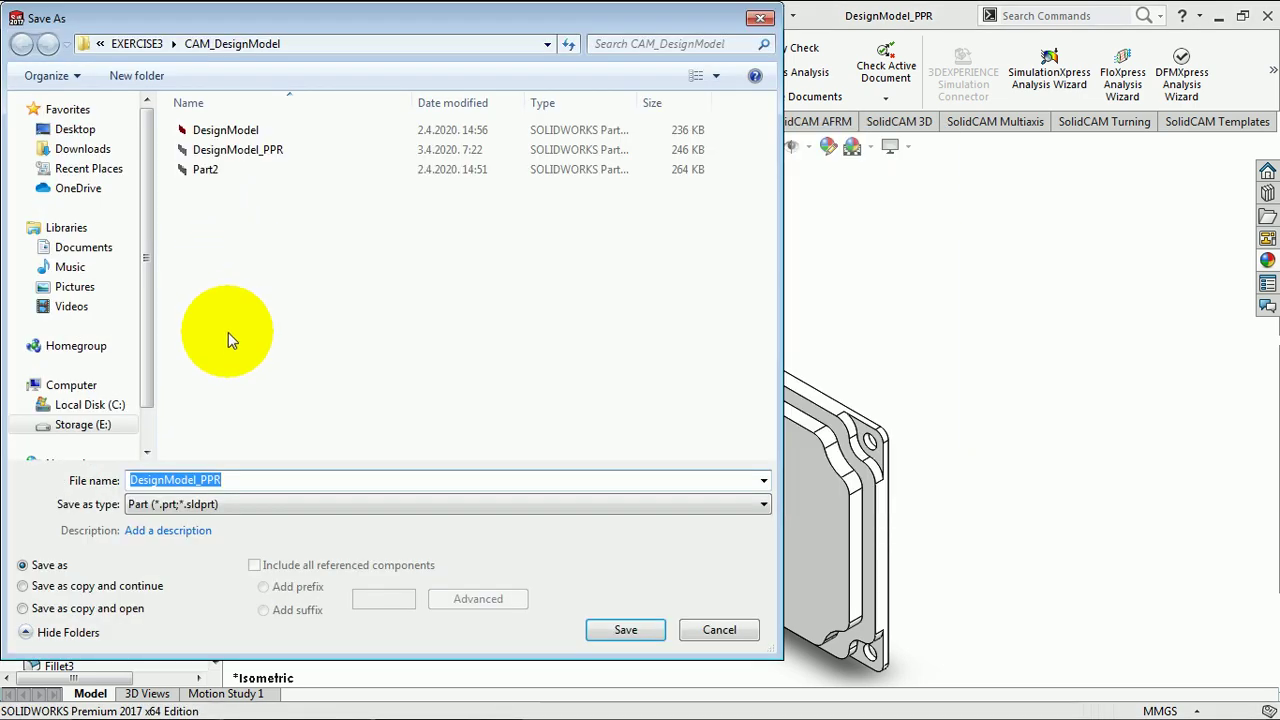
pyautogui.click(226, 504)
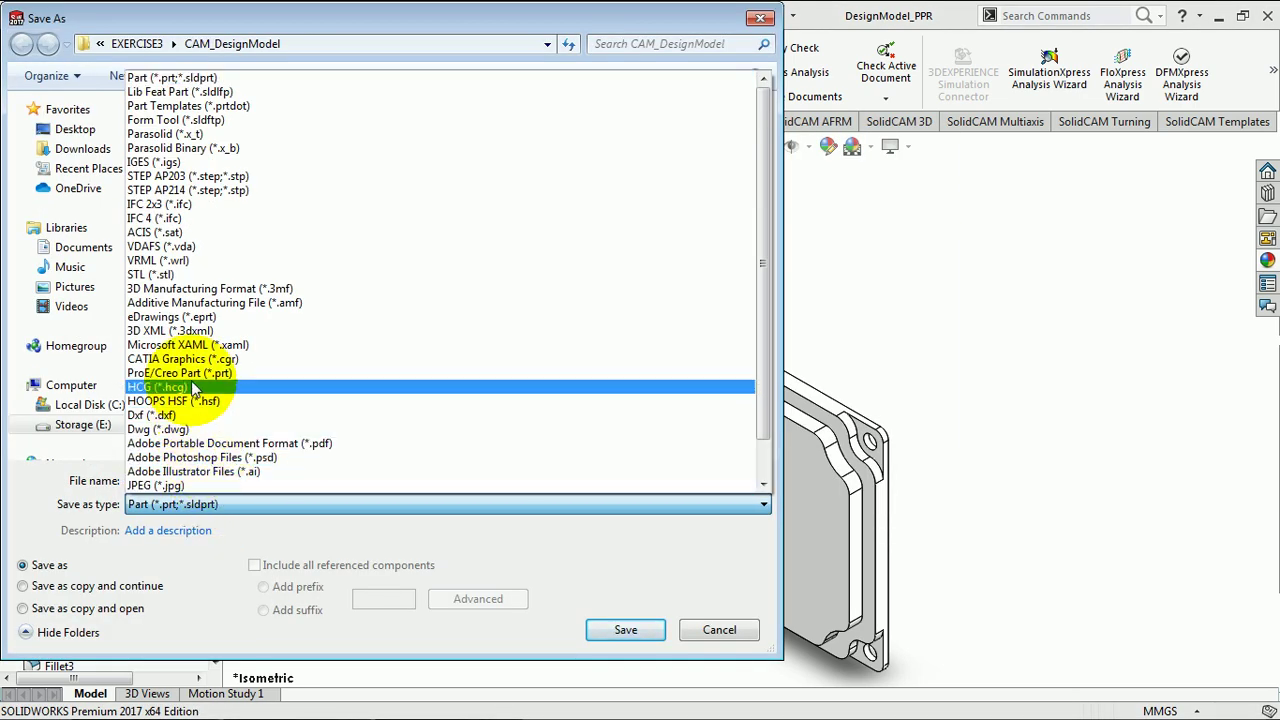
pyautogui.click(188, 275)
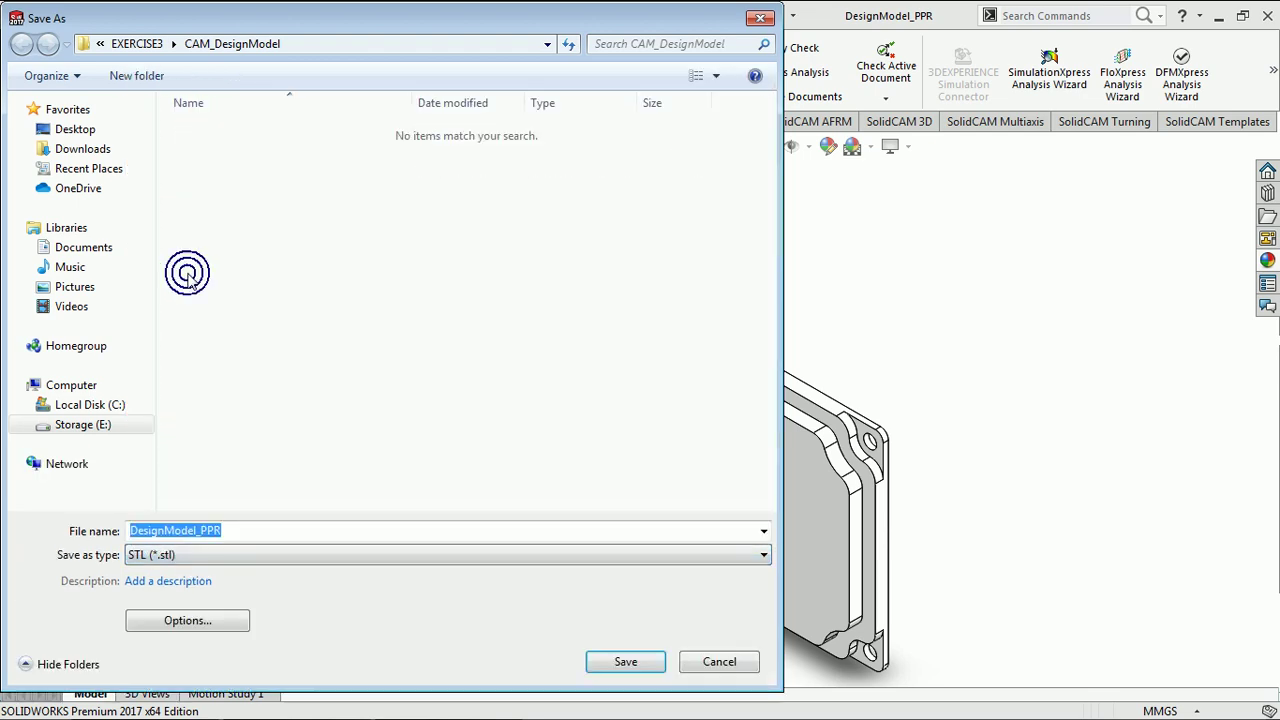
pyautogui.click(625, 665)
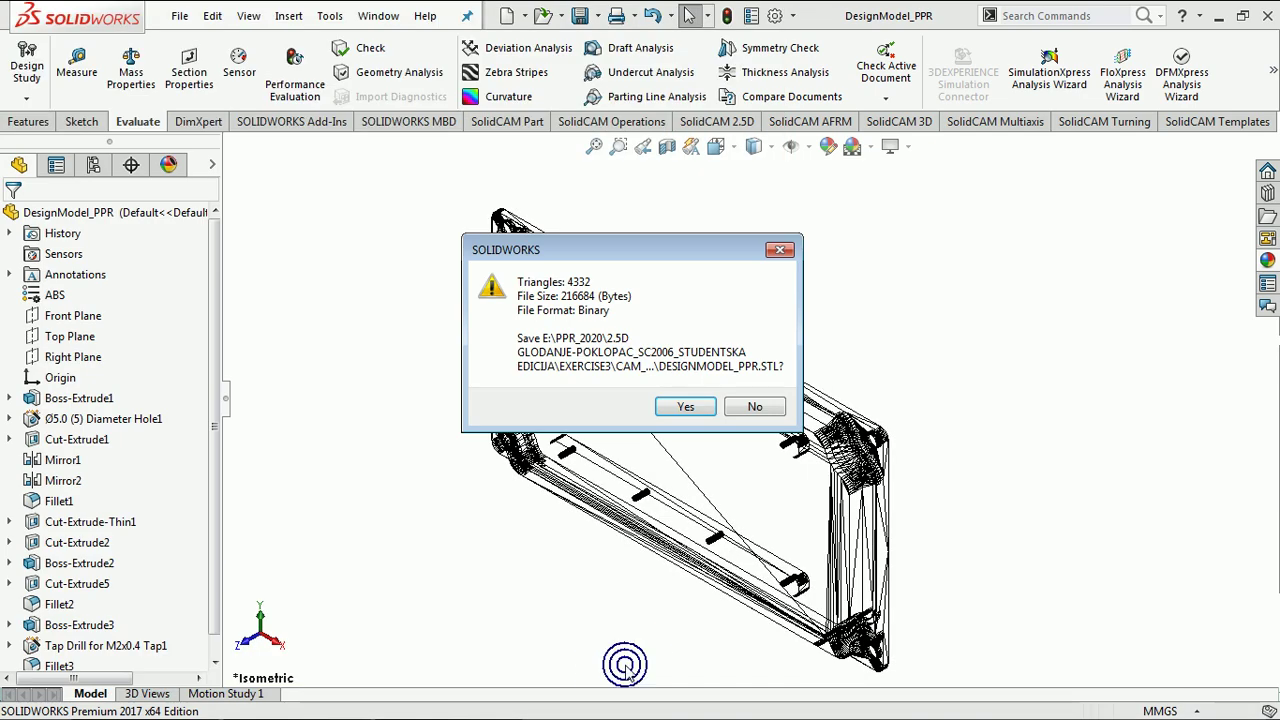
pyautogui.click(684, 408)
pyautogui.click(410, 430)
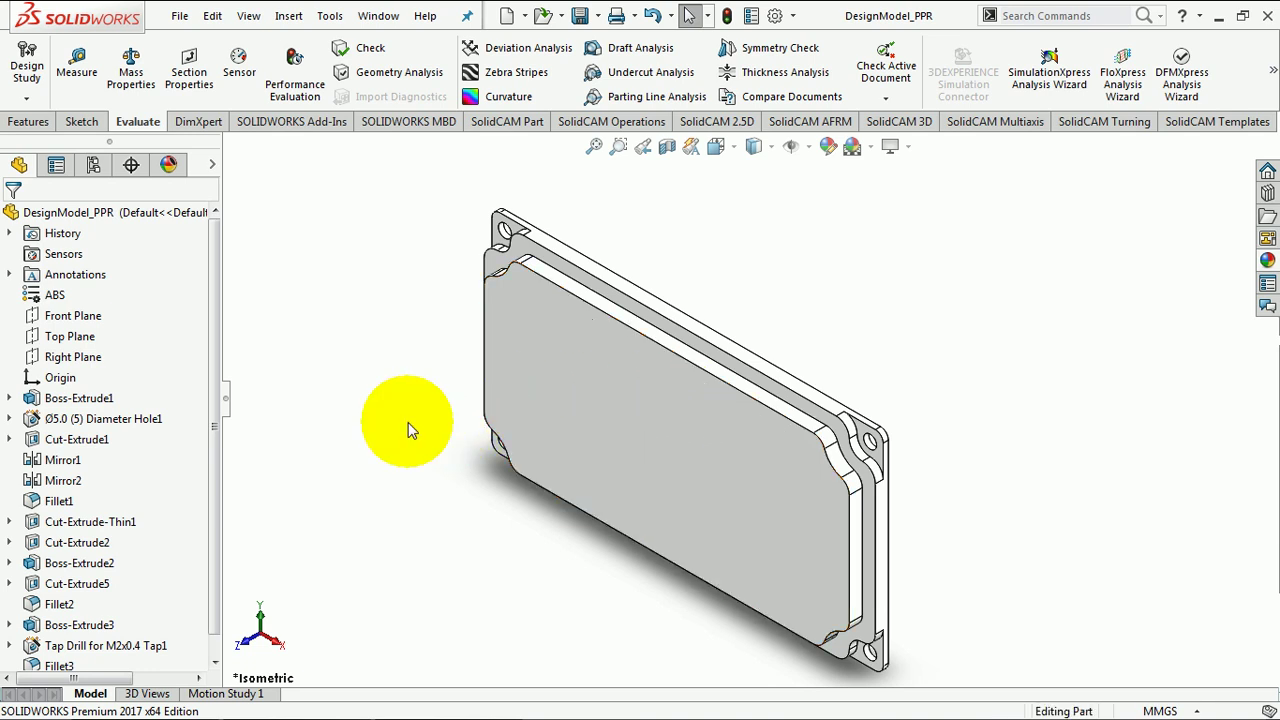
pyautogui.click(677, 286)
# Step: Resave DesignModel_PPR in native Part format over the existing file
pyautogui.click(180, 18)
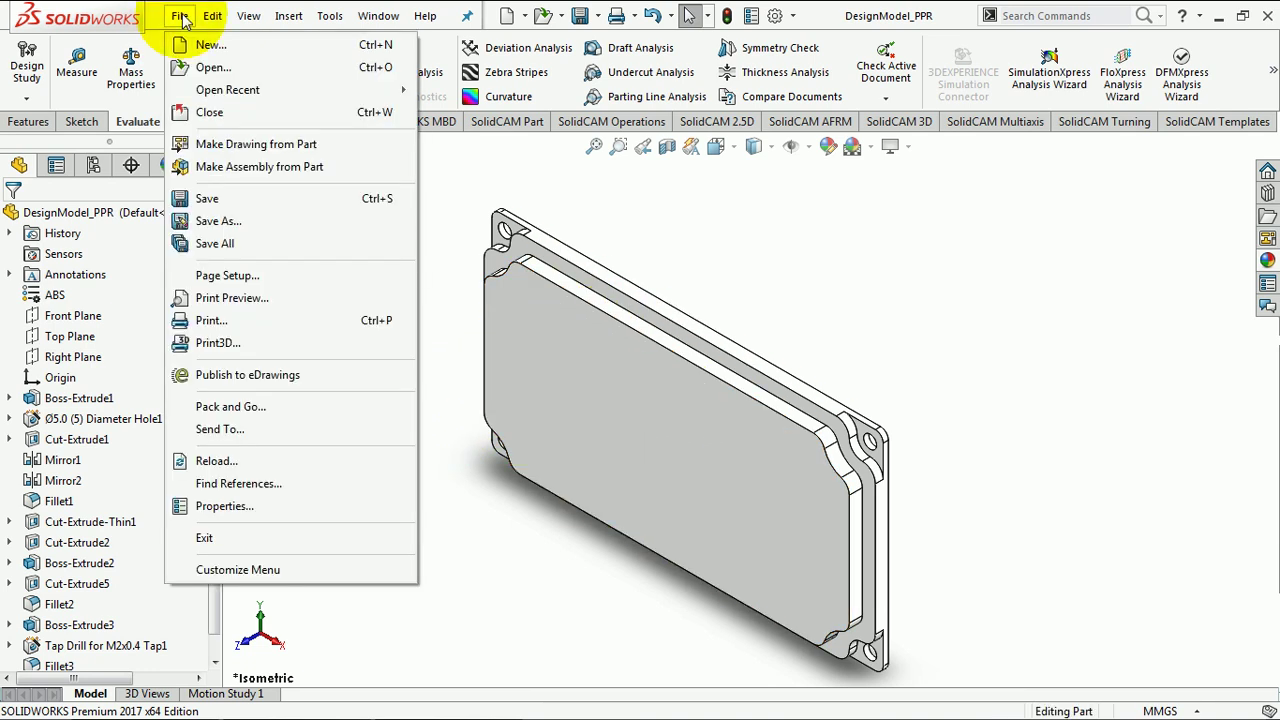
pyautogui.click(216, 221)
pyautogui.click(208, 508)
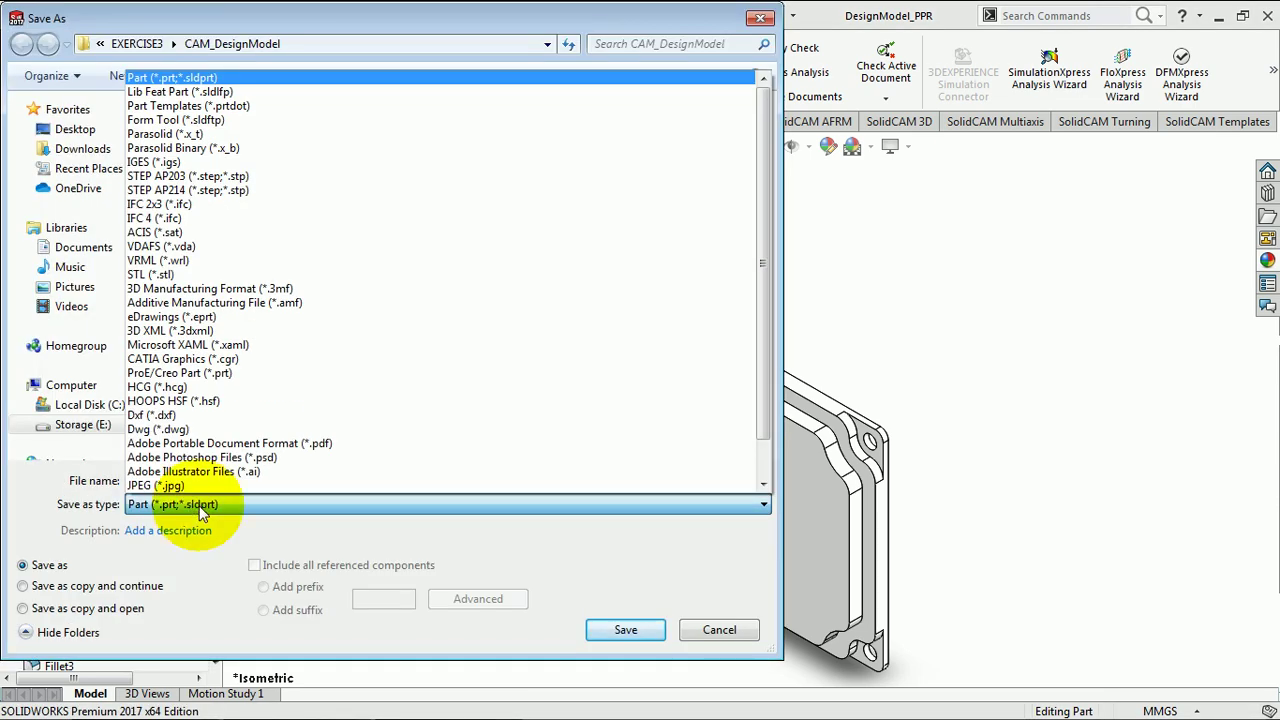
pyautogui.click(140, 80)
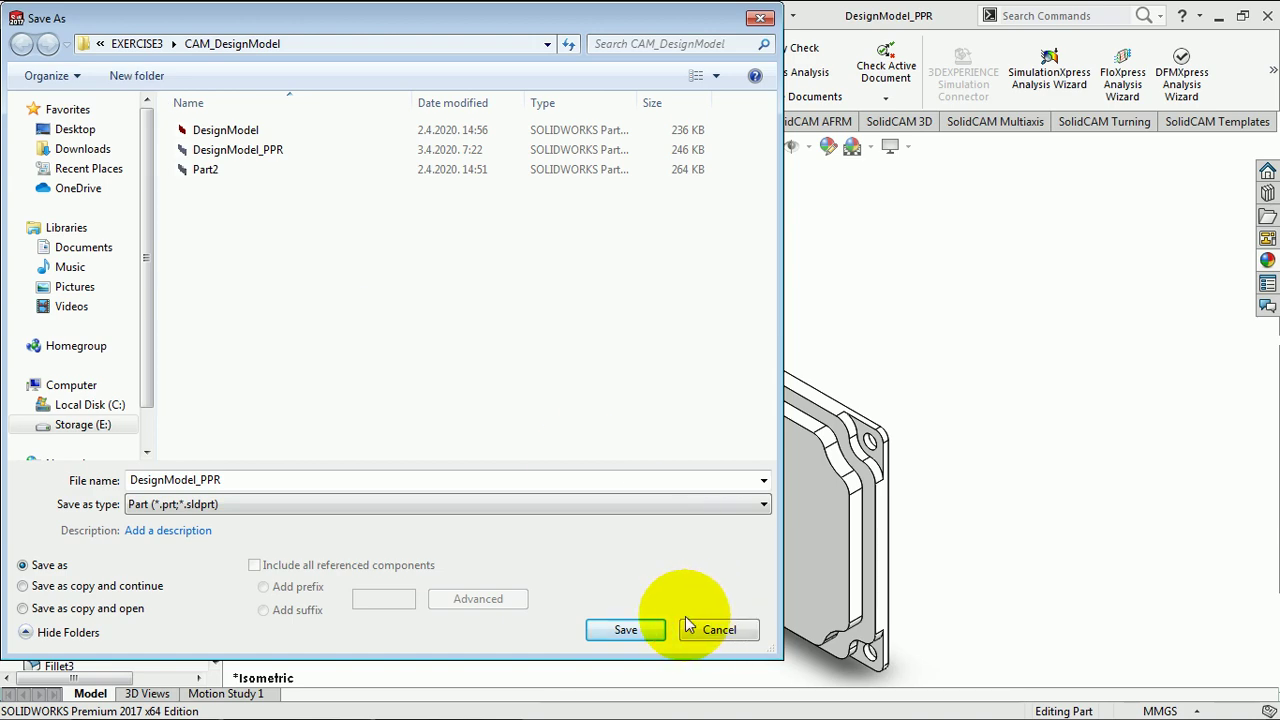
pyautogui.click(625, 629)
pyautogui.click(686, 370)
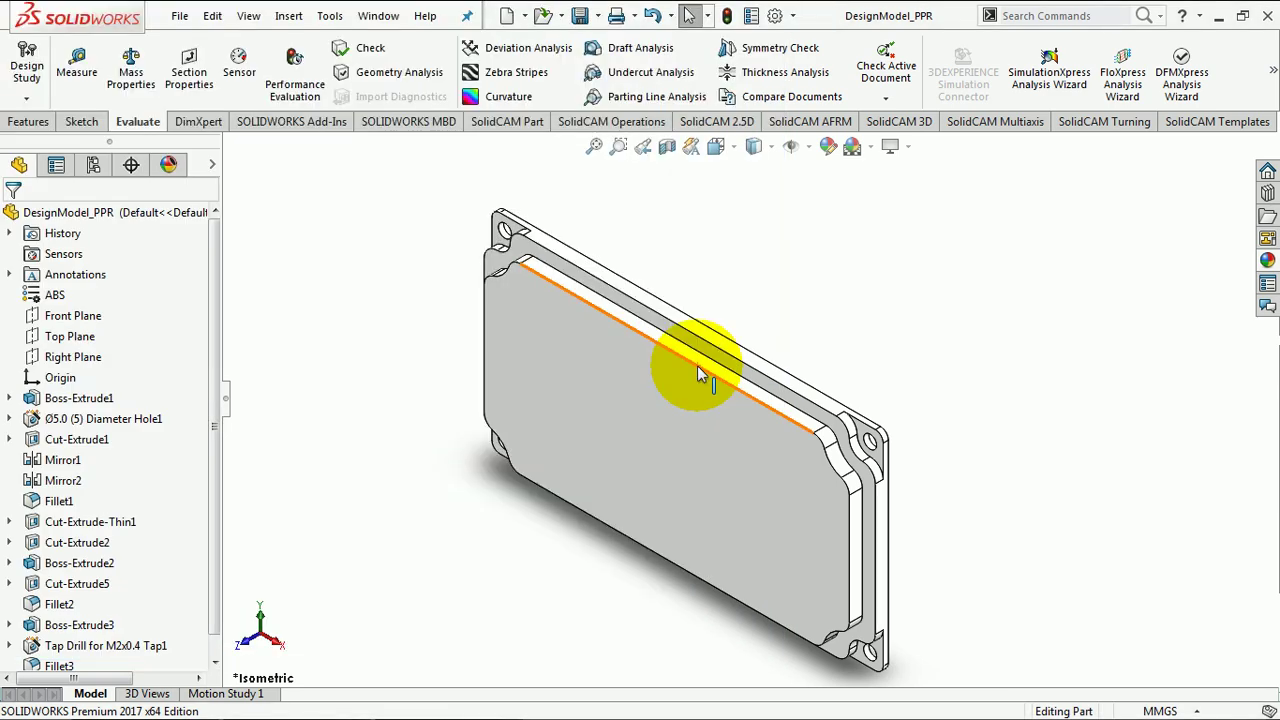
pyautogui.click(180, 16)
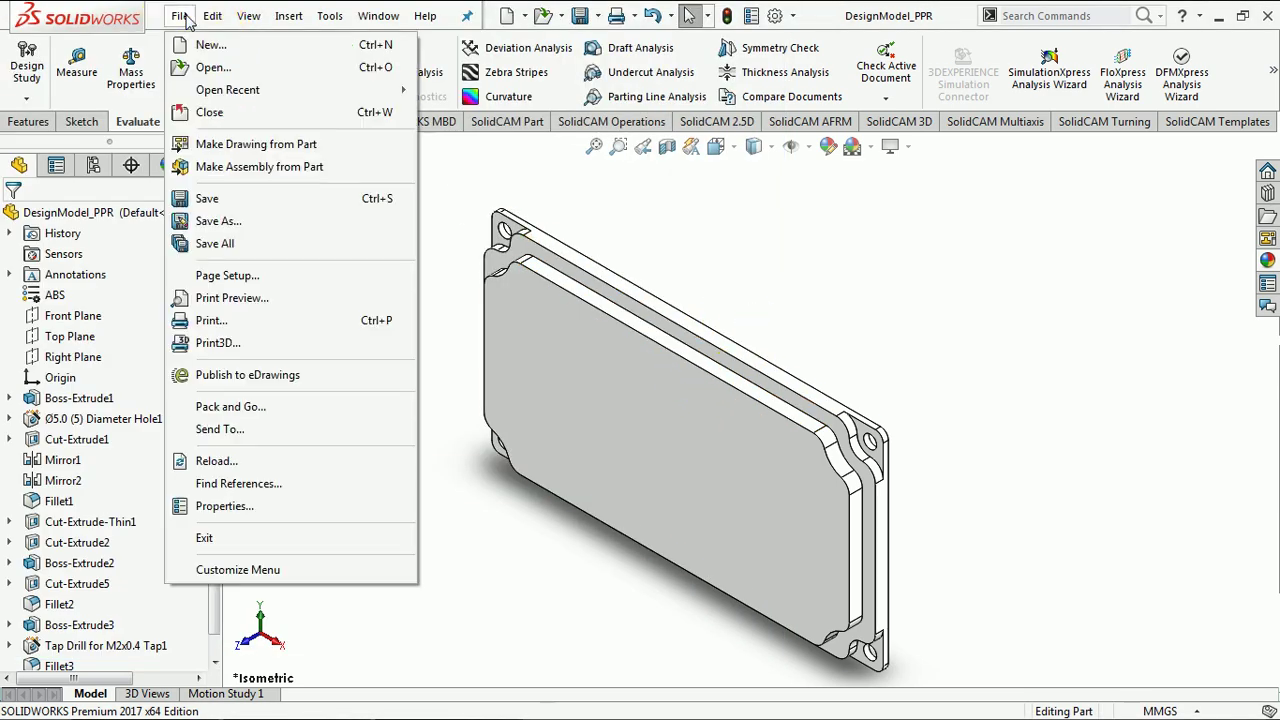
# Step: Make a new assembly from the part and place the DesignModel_PPR cover plate in it
pyautogui.click(252, 167)
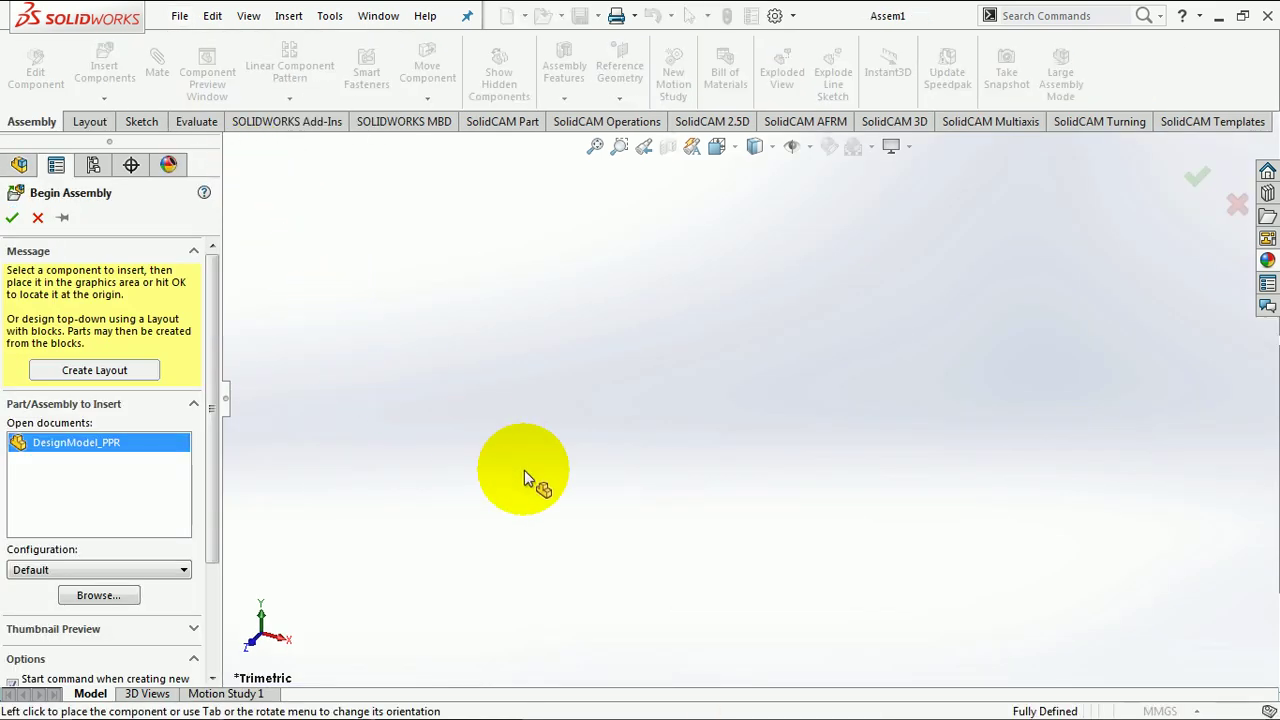
pyautogui.click(524, 470)
pyautogui.click(524, 470)
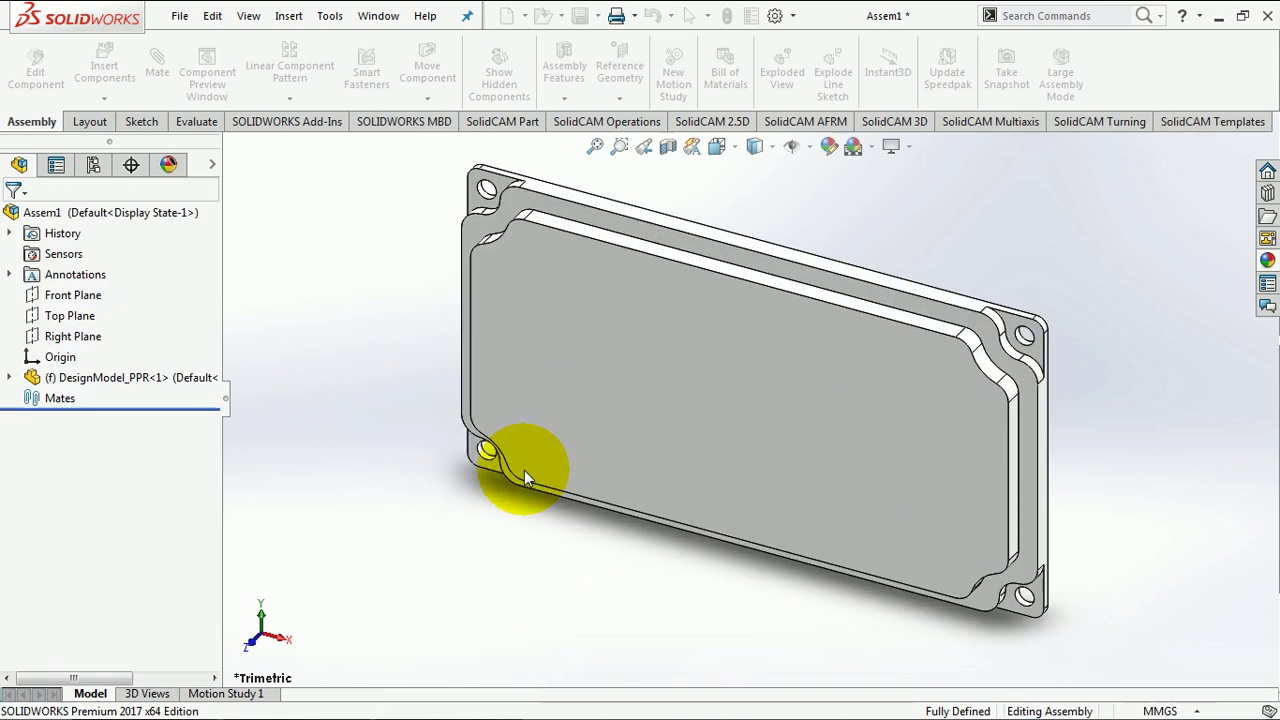
pyautogui.hotkey('ctrl', '7')
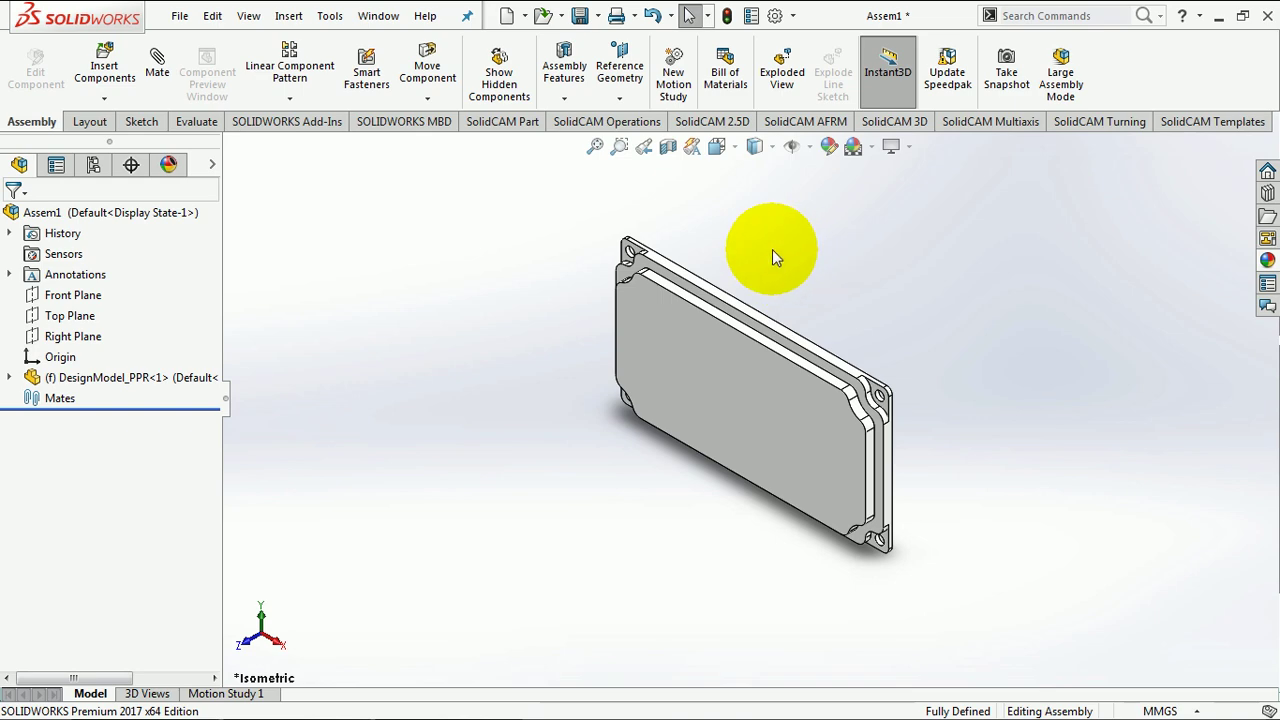
# Step: Save the assembly as Assembly (*.sldasm), beginning to type the name Target
pyautogui.click(180, 17)
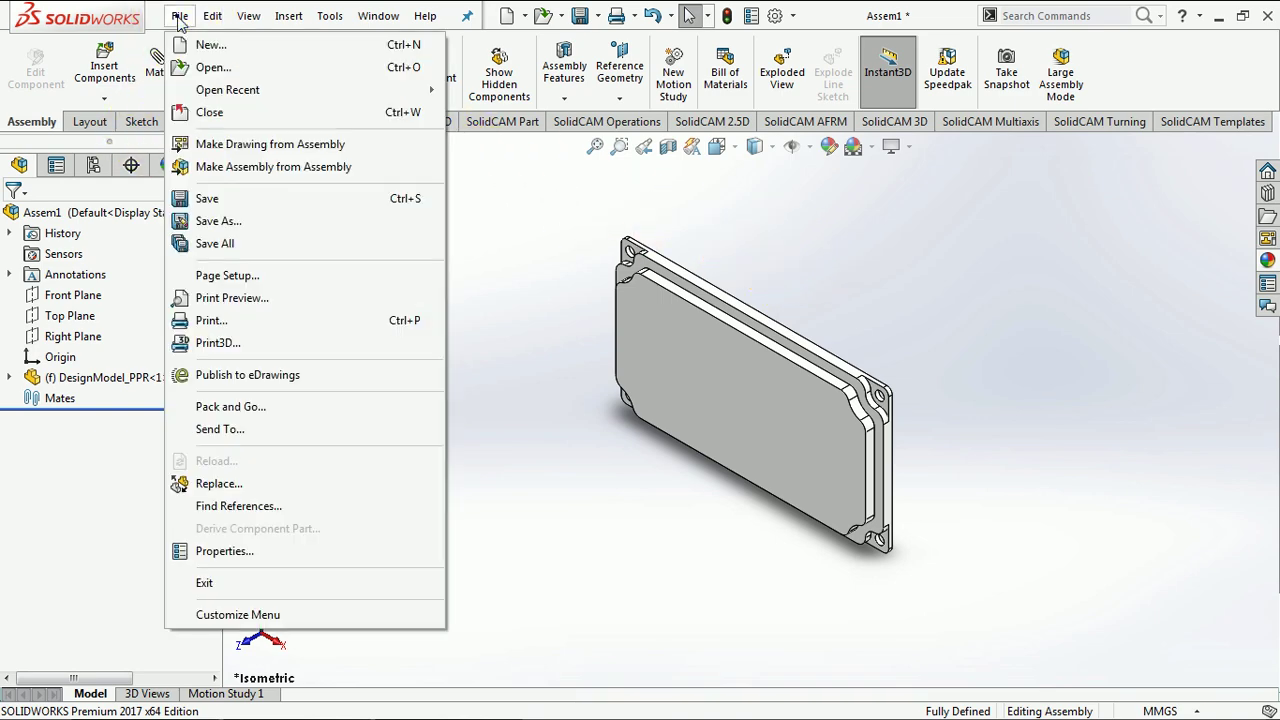
pyautogui.click(228, 222)
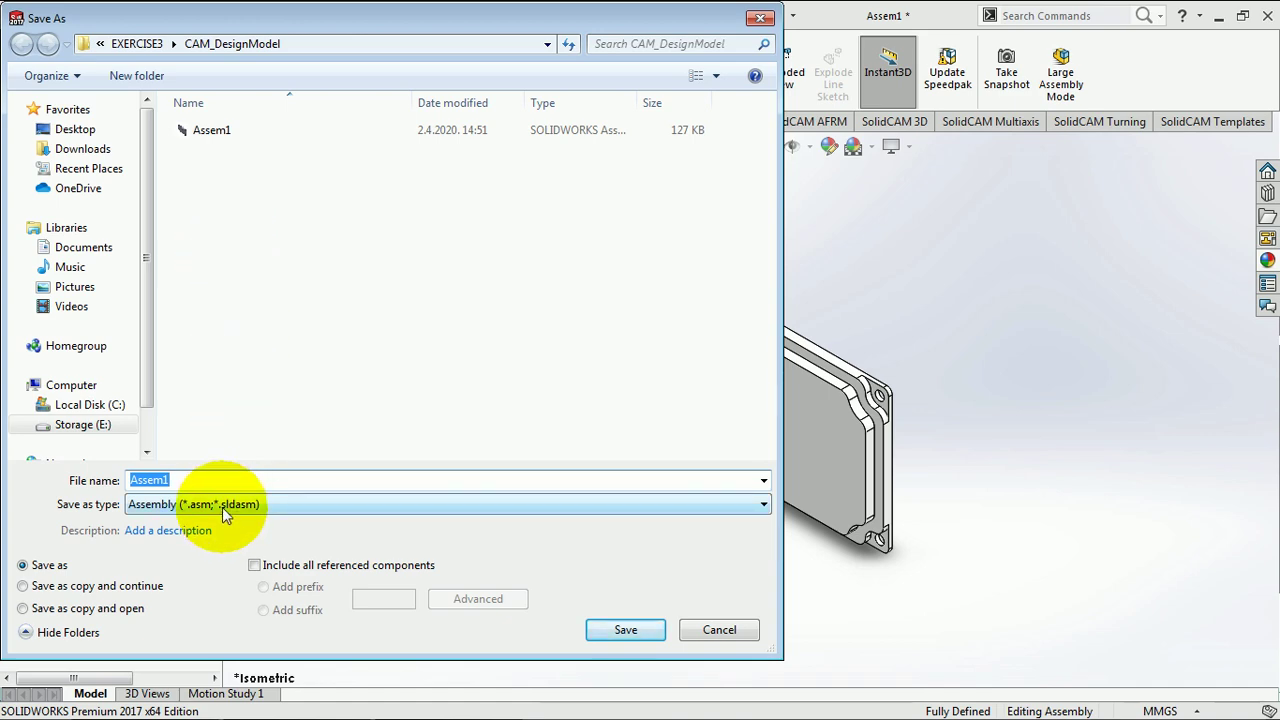
pyautogui.click(222, 507)
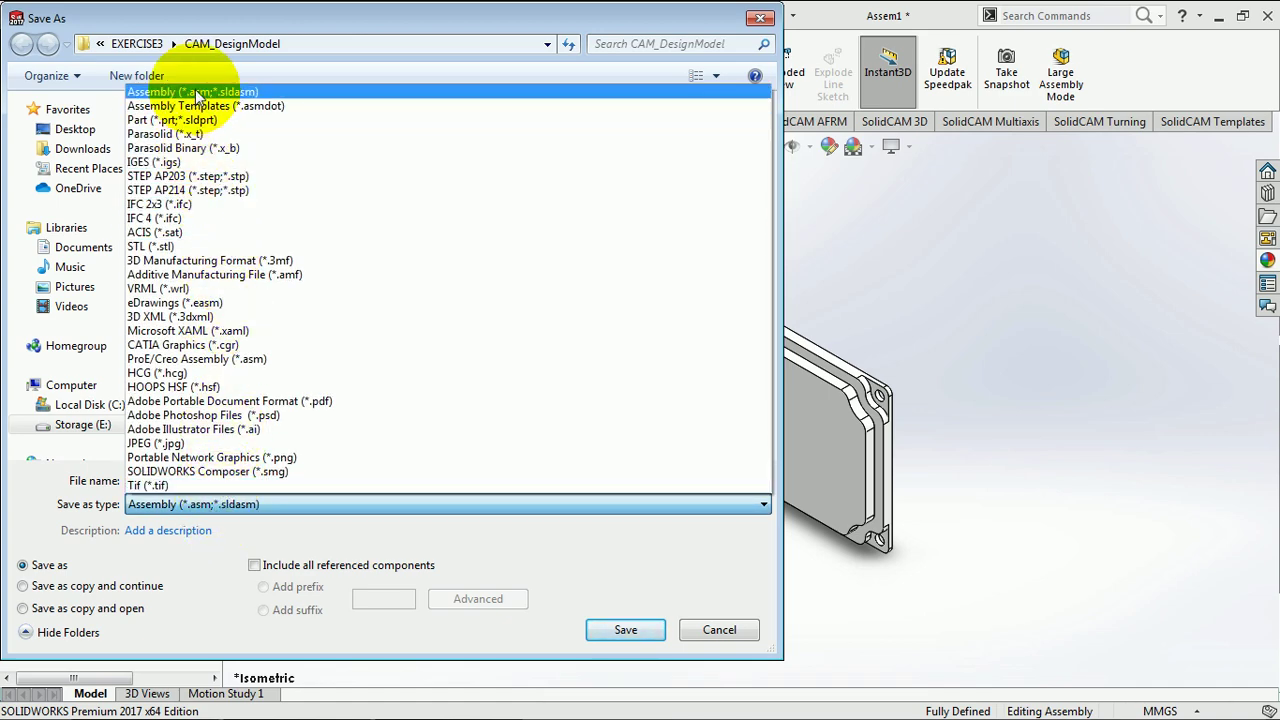
pyautogui.click(197, 93)
pyautogui.doubleClick(190, 477)
pyautogui.write('T')
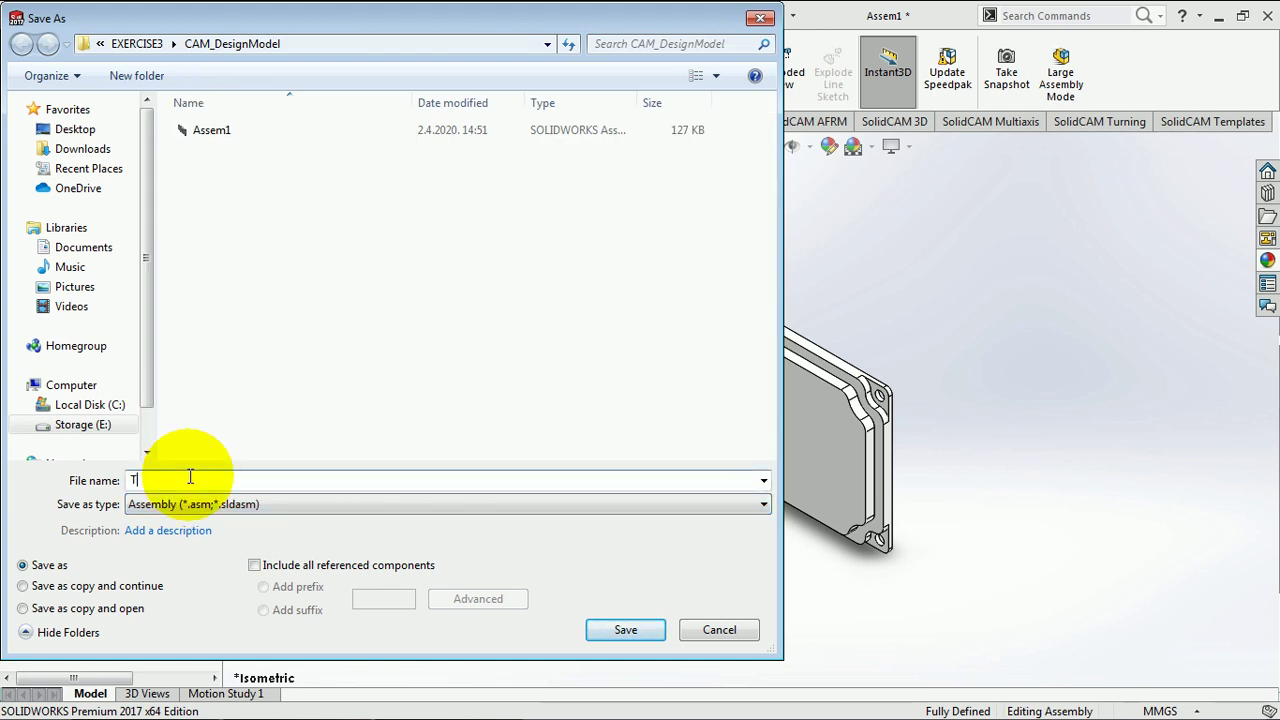
pyautogui.write('arget&Stock')
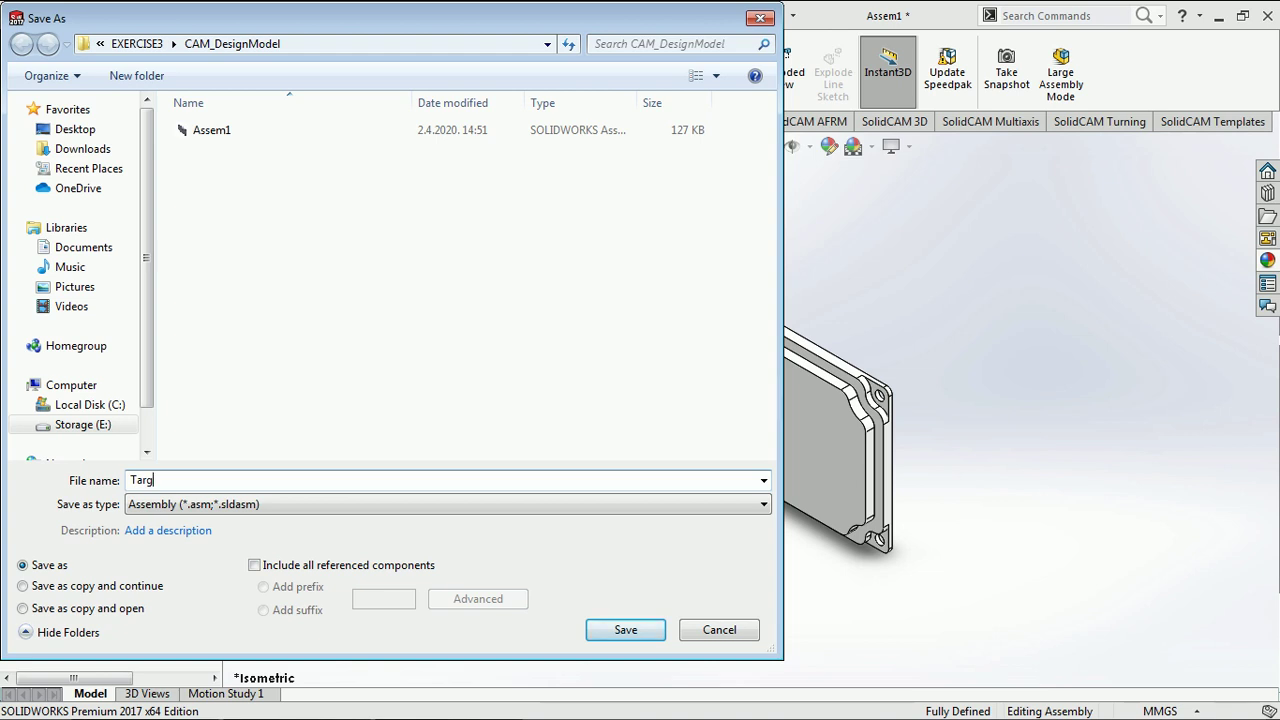
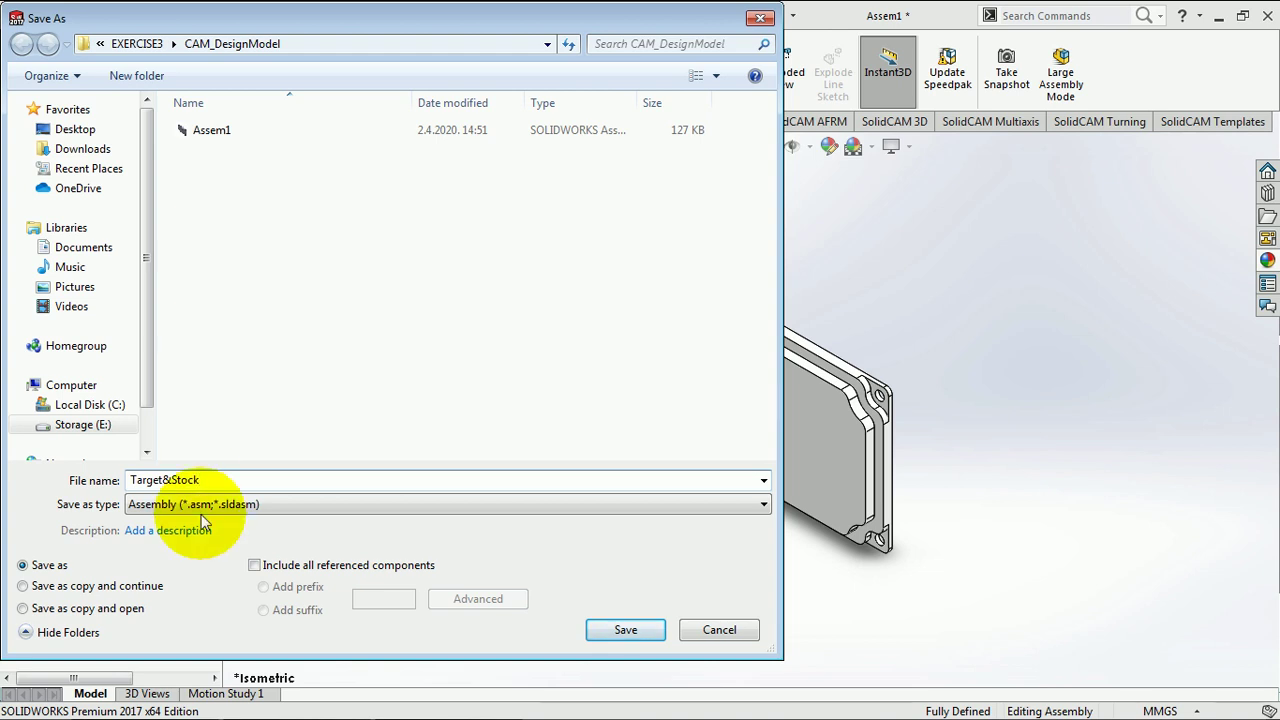
# Step: Save the assembly as Target&Stock in CAM_DesignModel, then select the DesignModel_PPR component
pyautogui.click(628, 630)
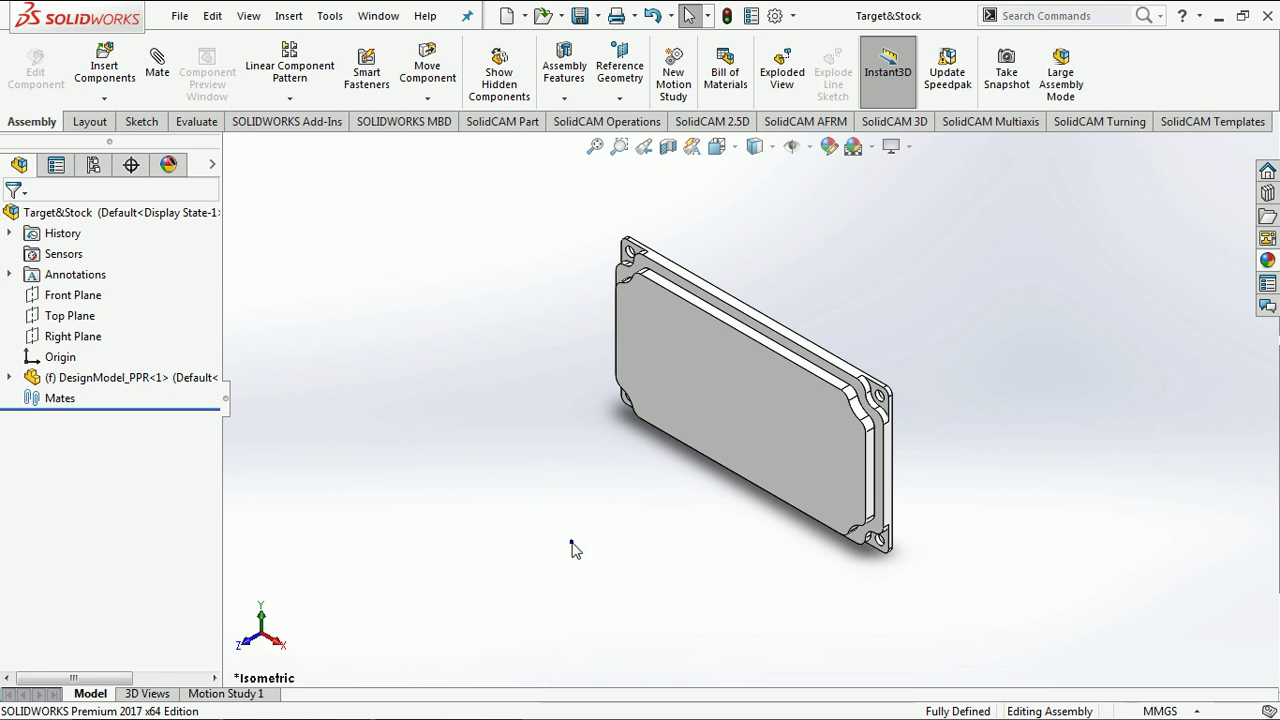
pyautogui.click(146, 378)
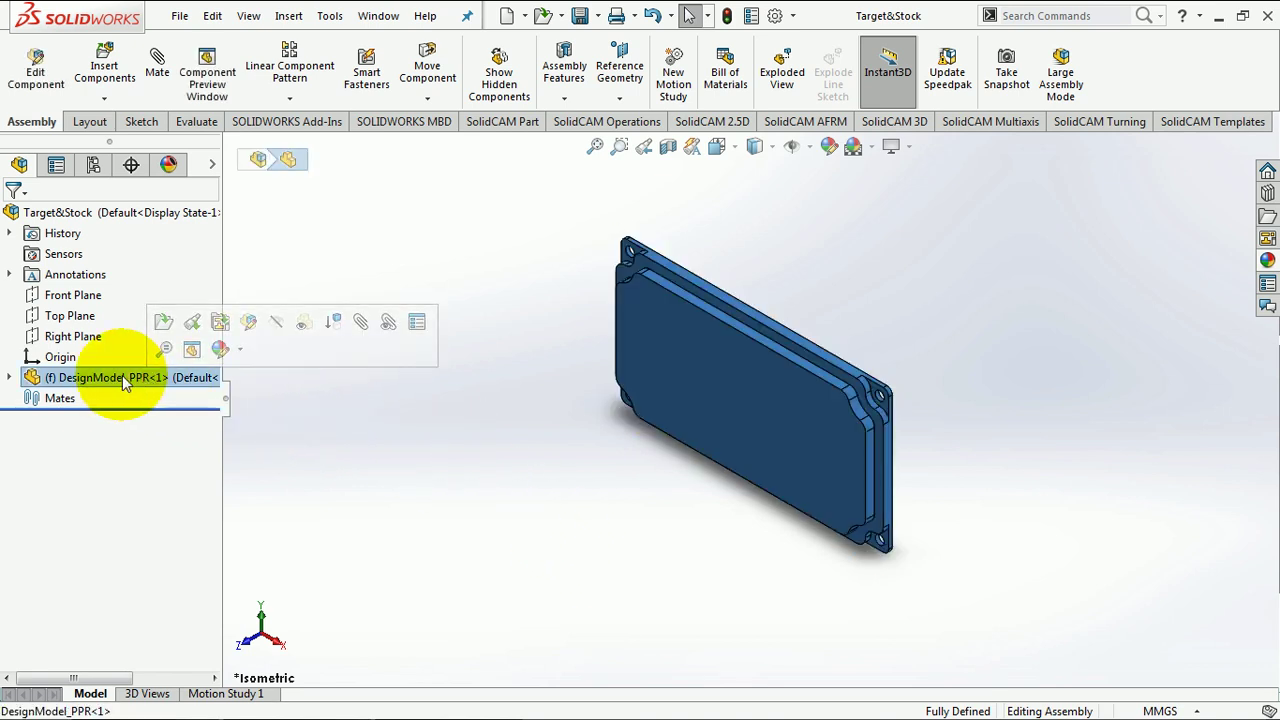
pyautogui.rightClick(125, 380)
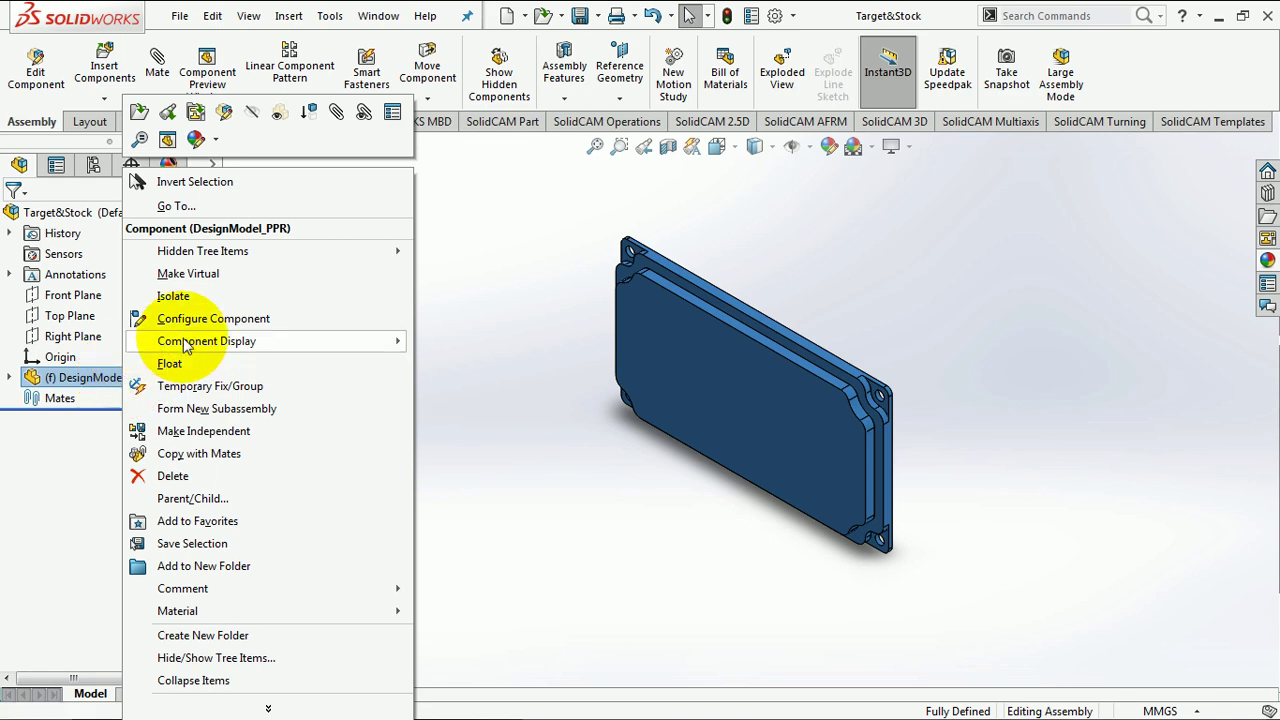
pyautogui.click(395, 115)
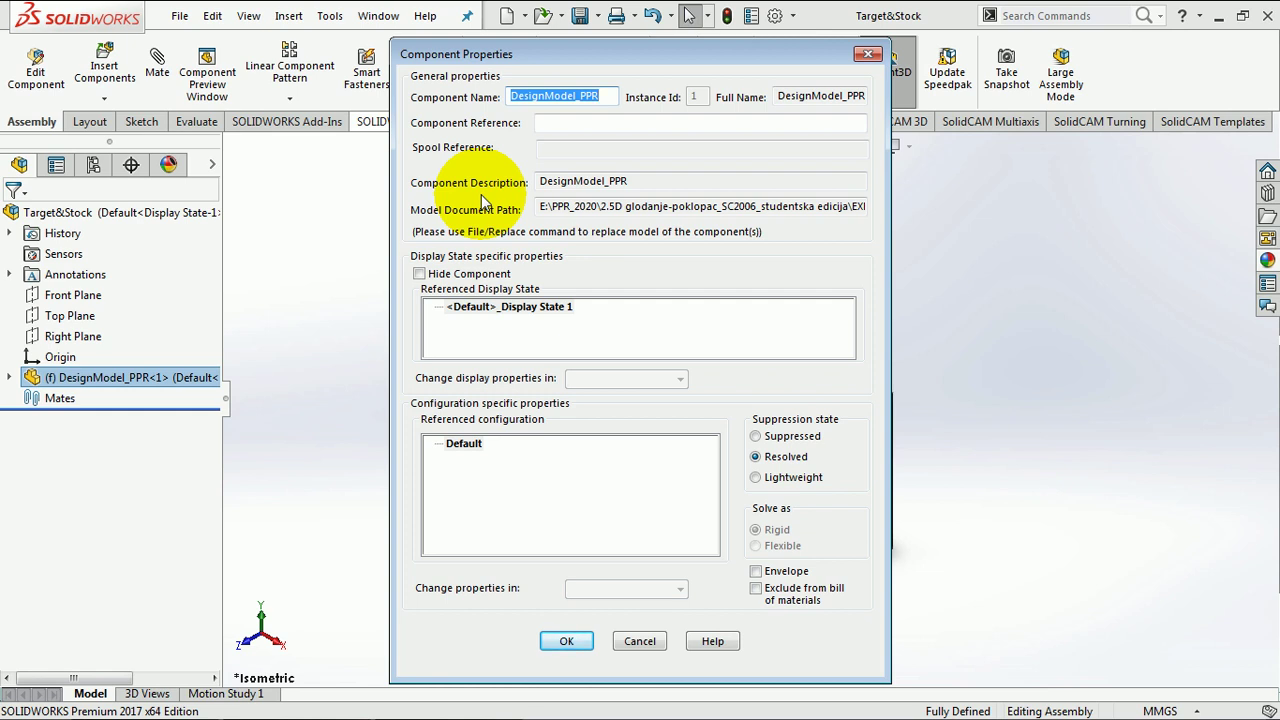
pyautogui.click(611, 97)
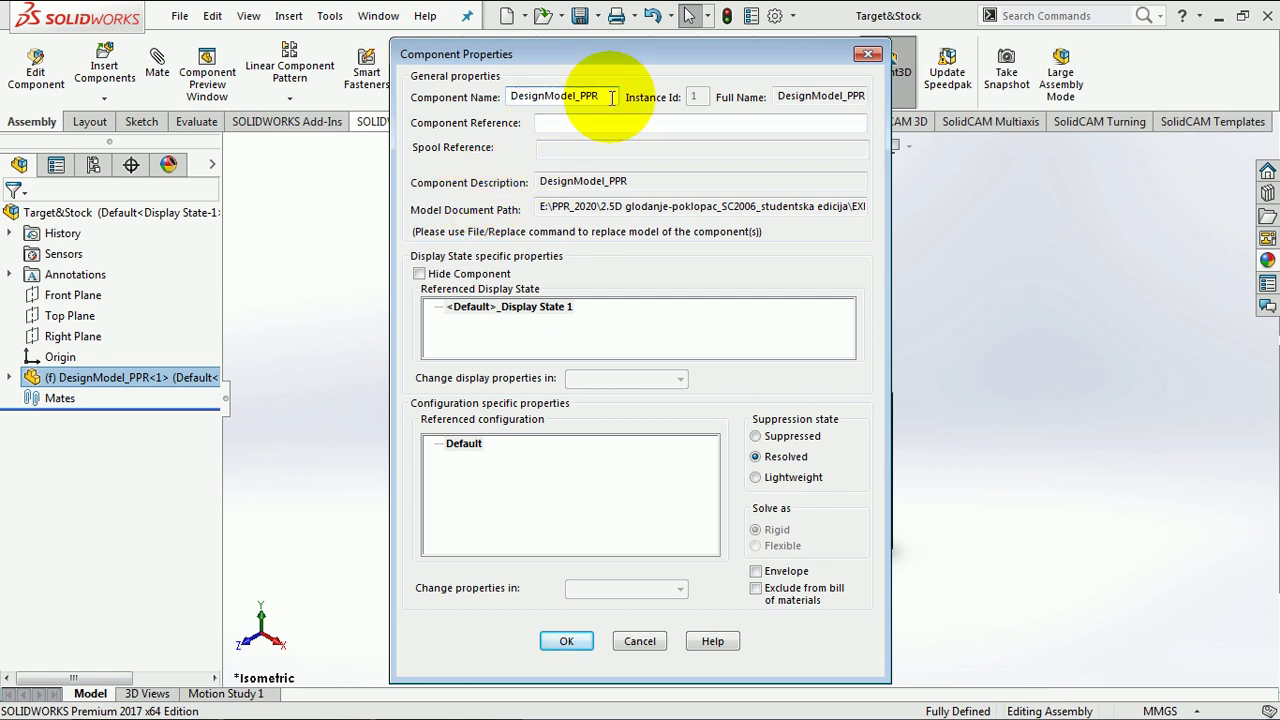
pyautogui.write('_Target')
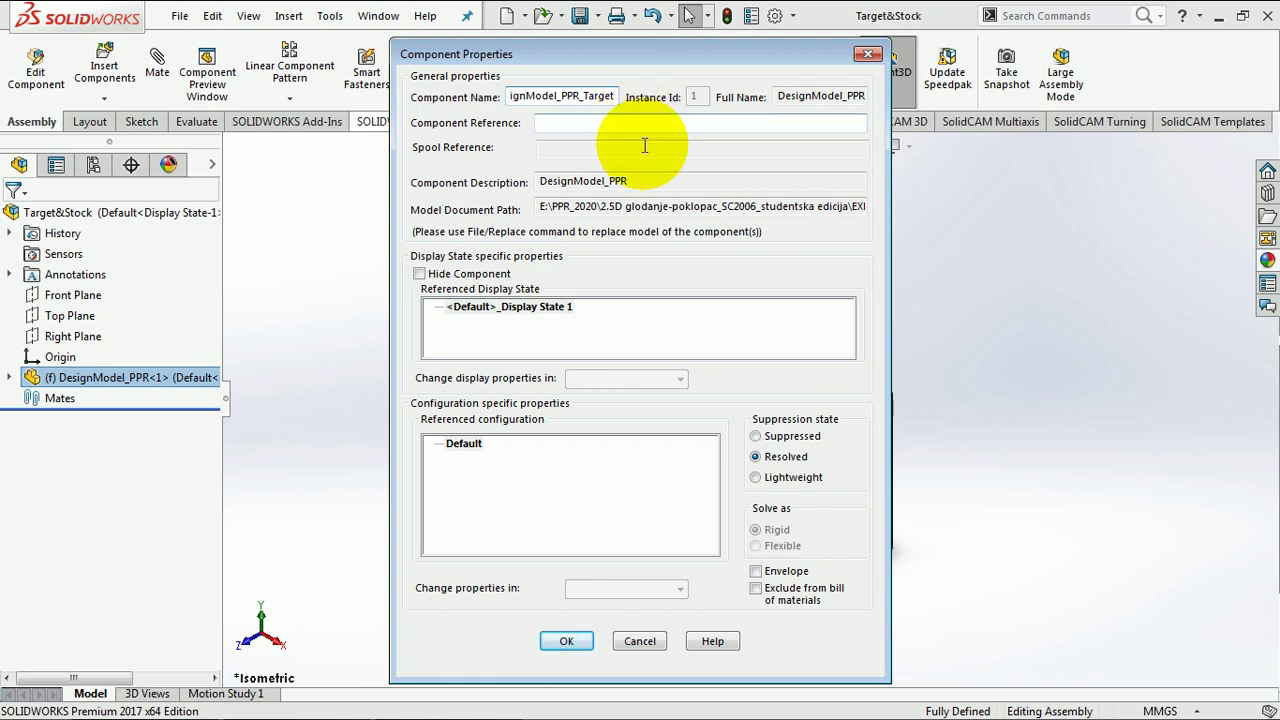
pyautogui.click(566, 641)
pyautogui.click(565, 637)
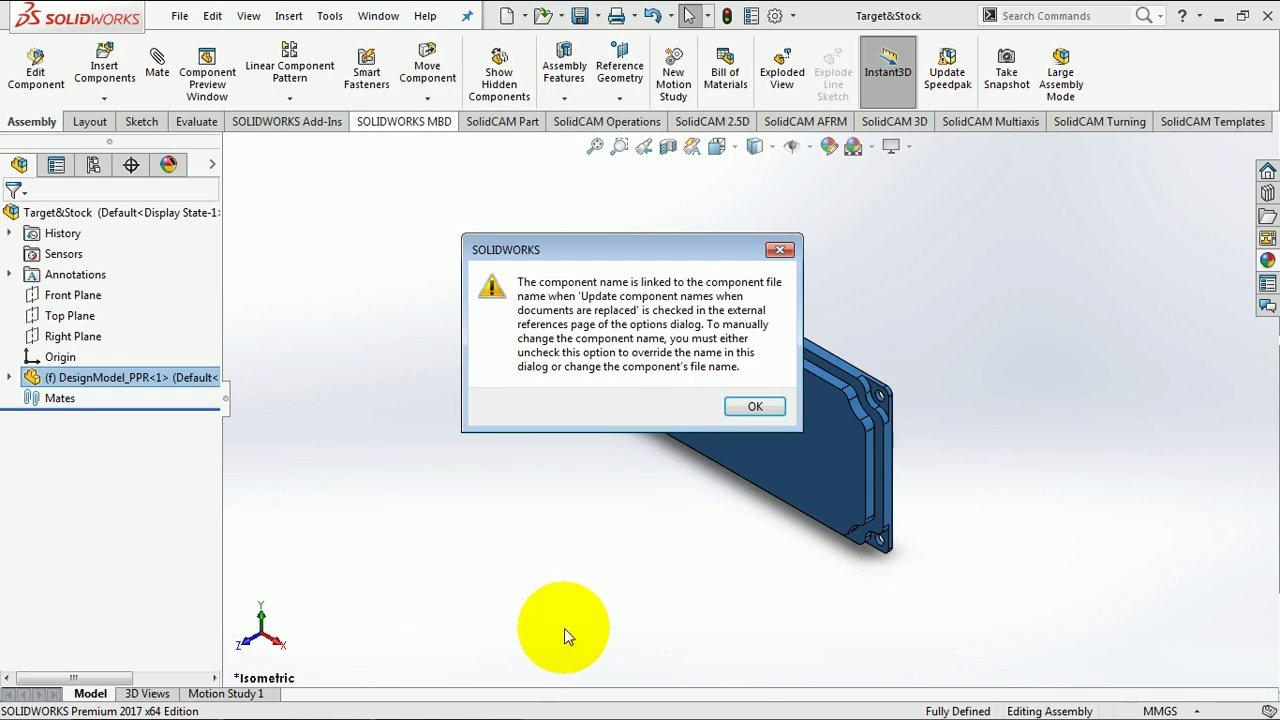
pyautogui.click(752, 406)
pyautogui.click(337, 458)
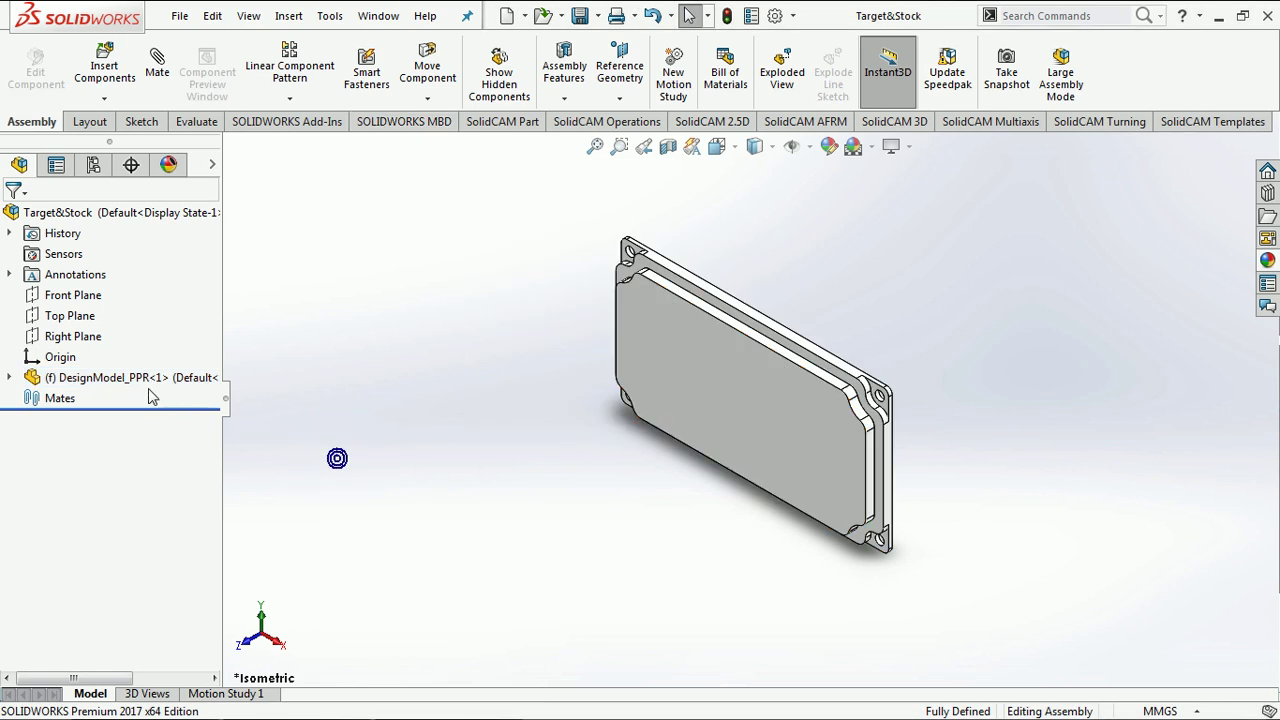
pyautogui.click(180, 16)
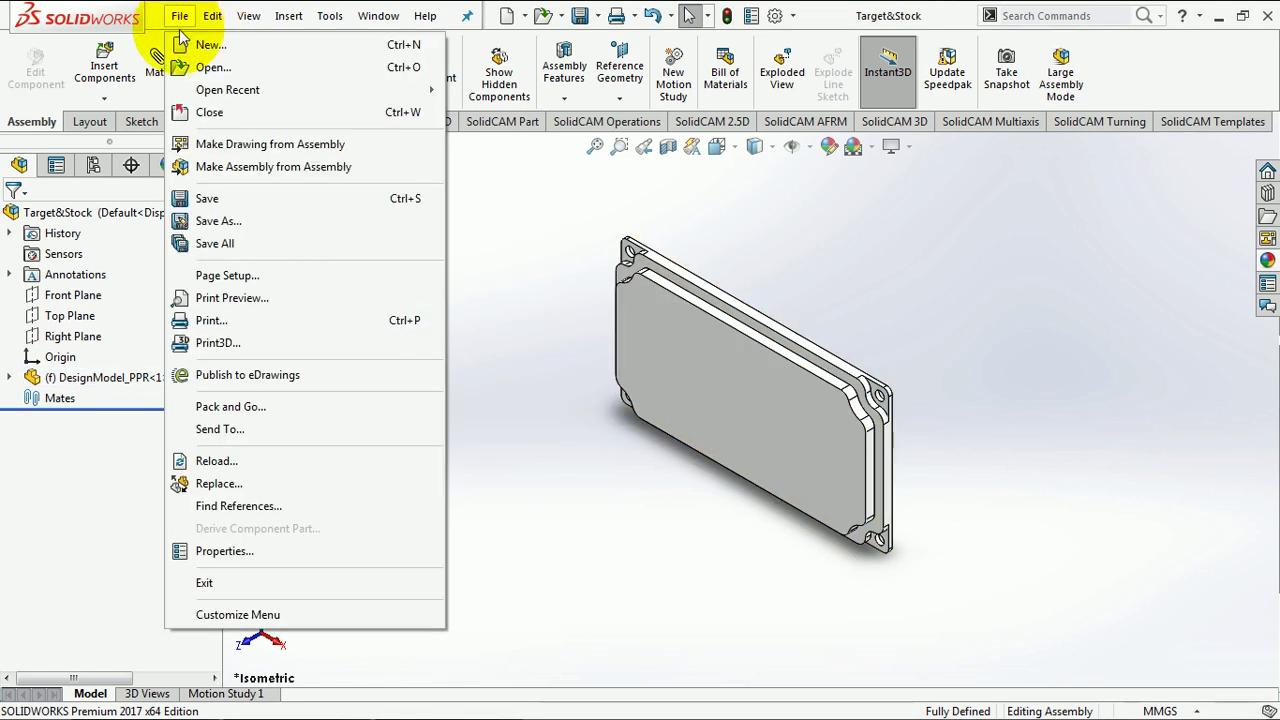
pyautogui.click(179, 22)
pyautogui.click(212, 20)
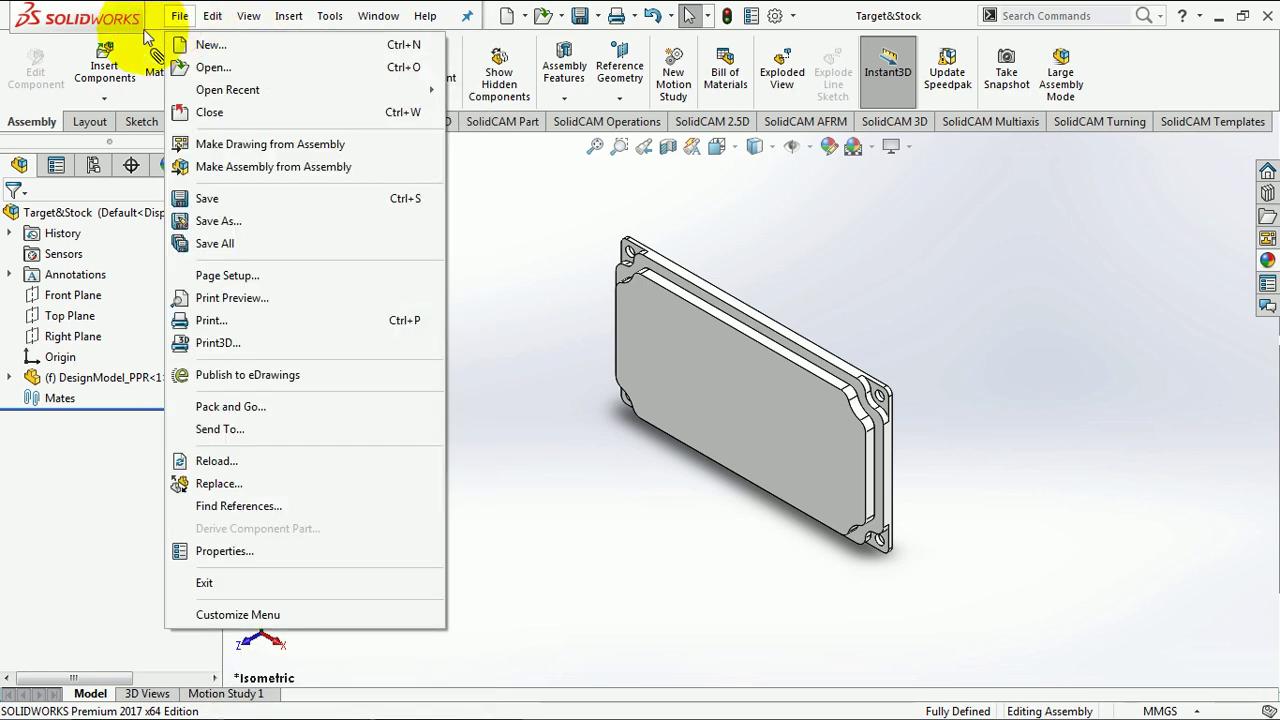
pyautogui.click(115, 68)
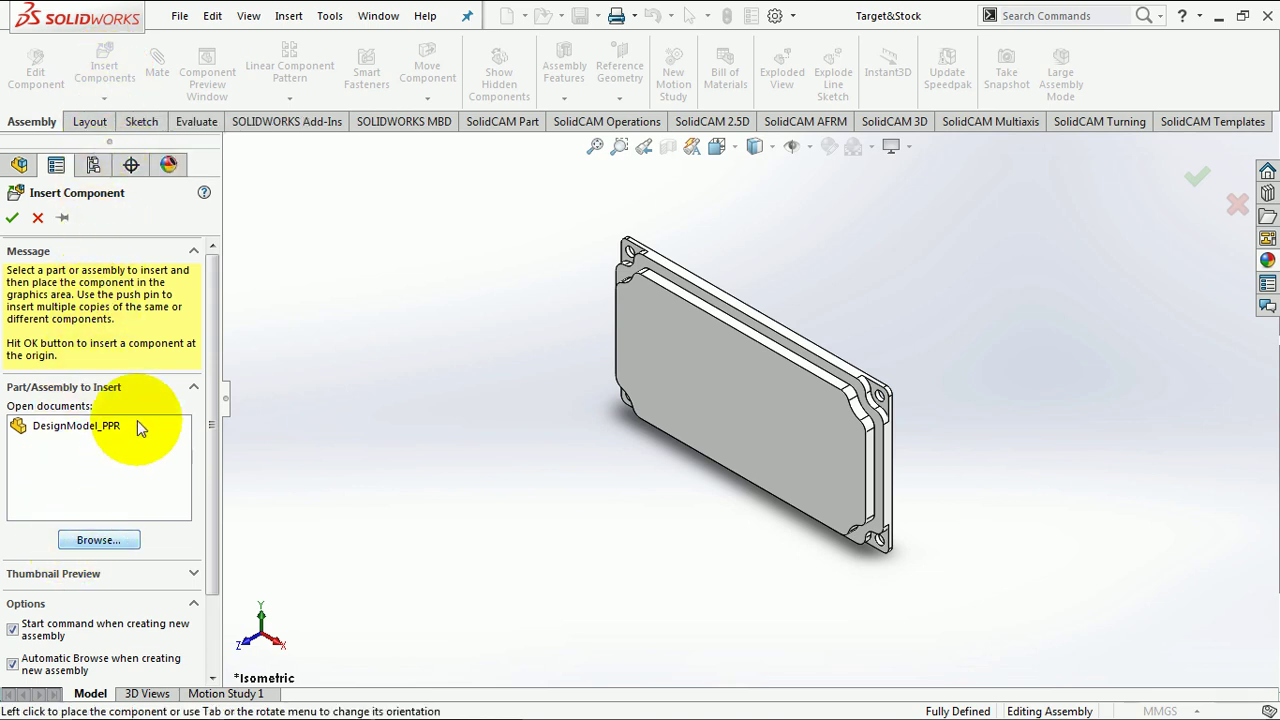
pyautogui.click(13, 220)
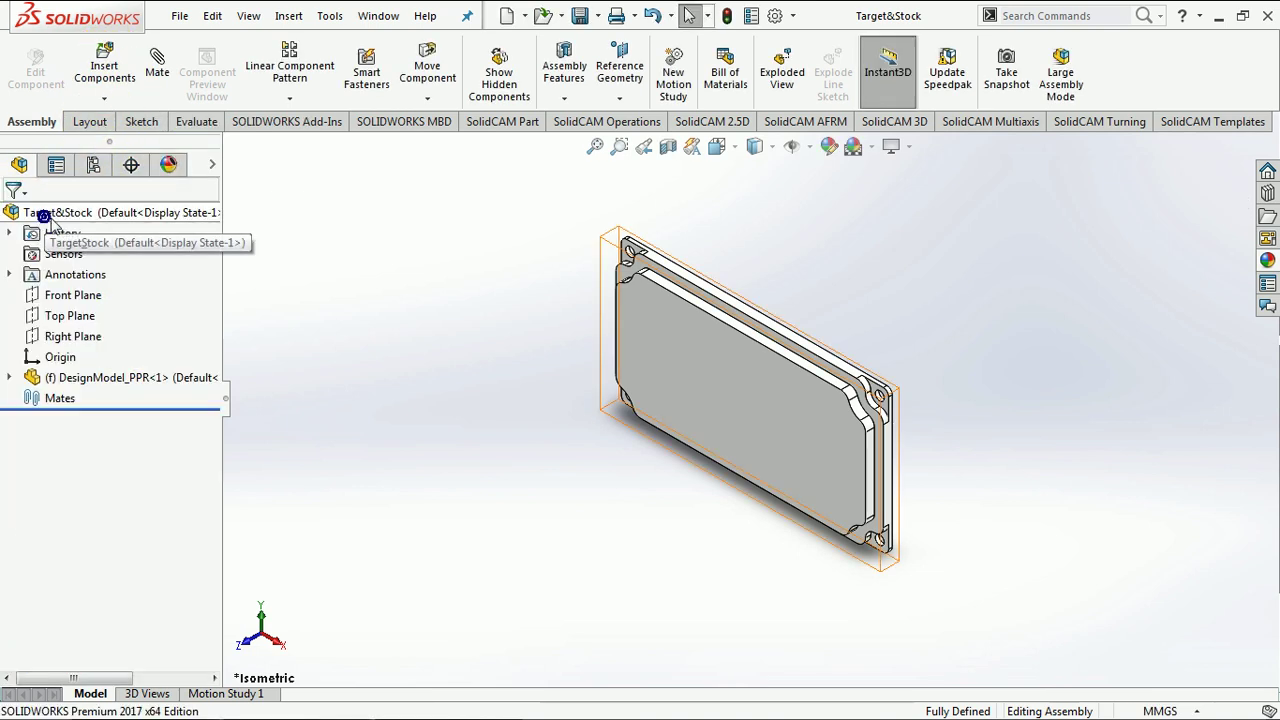
# Step: Insert a new part at the assembly origin and edit Part2 in context
pyautogui.click(108, 98)
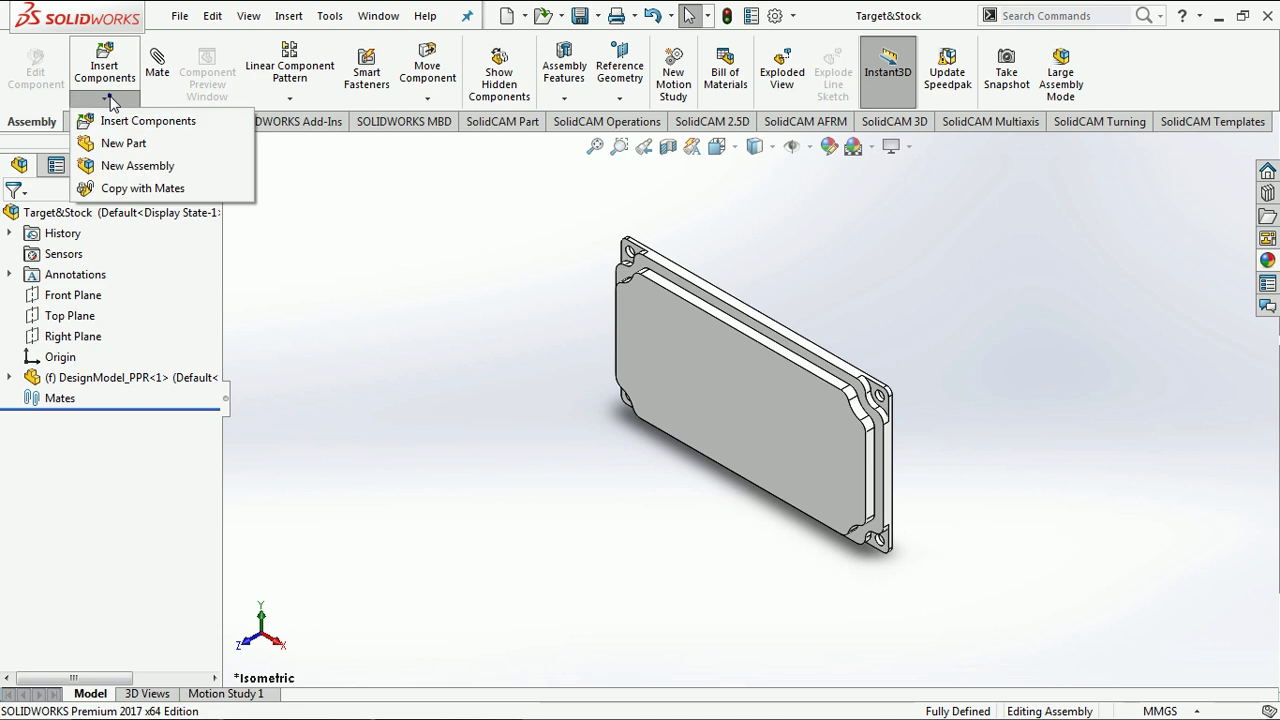
pyautogui.click(121, 145)
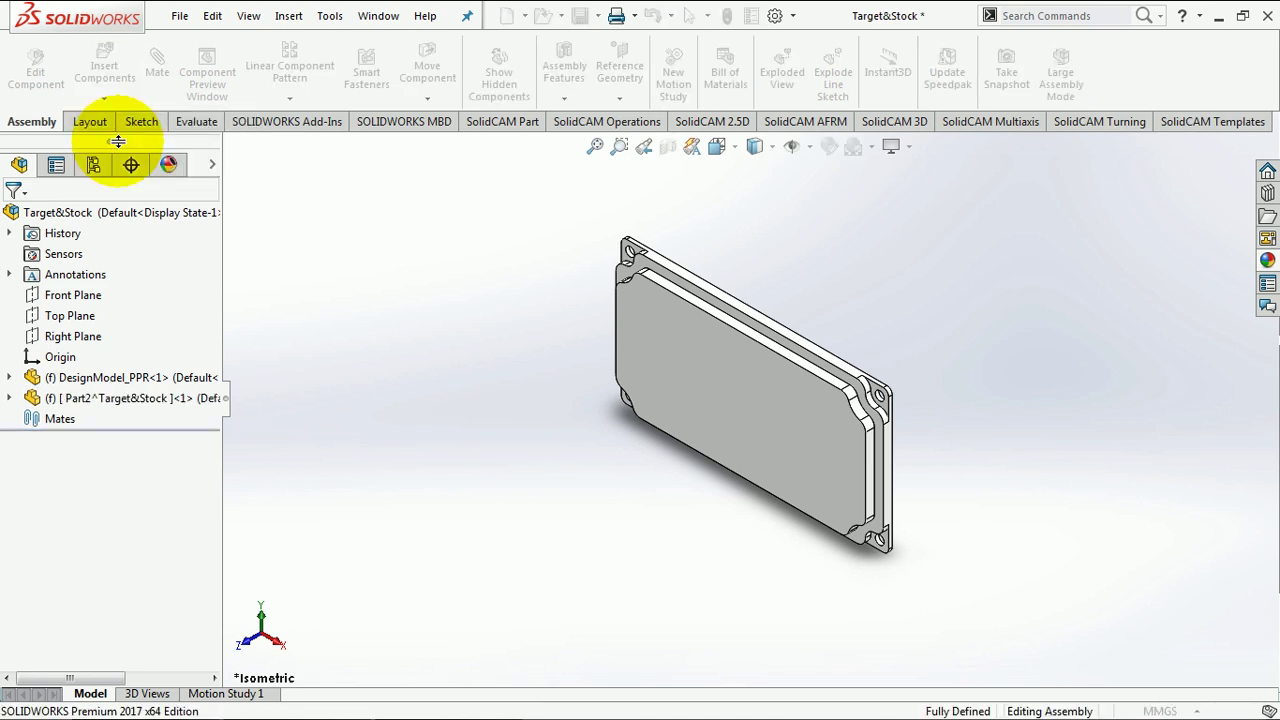
pyautogui.click(543, 395)
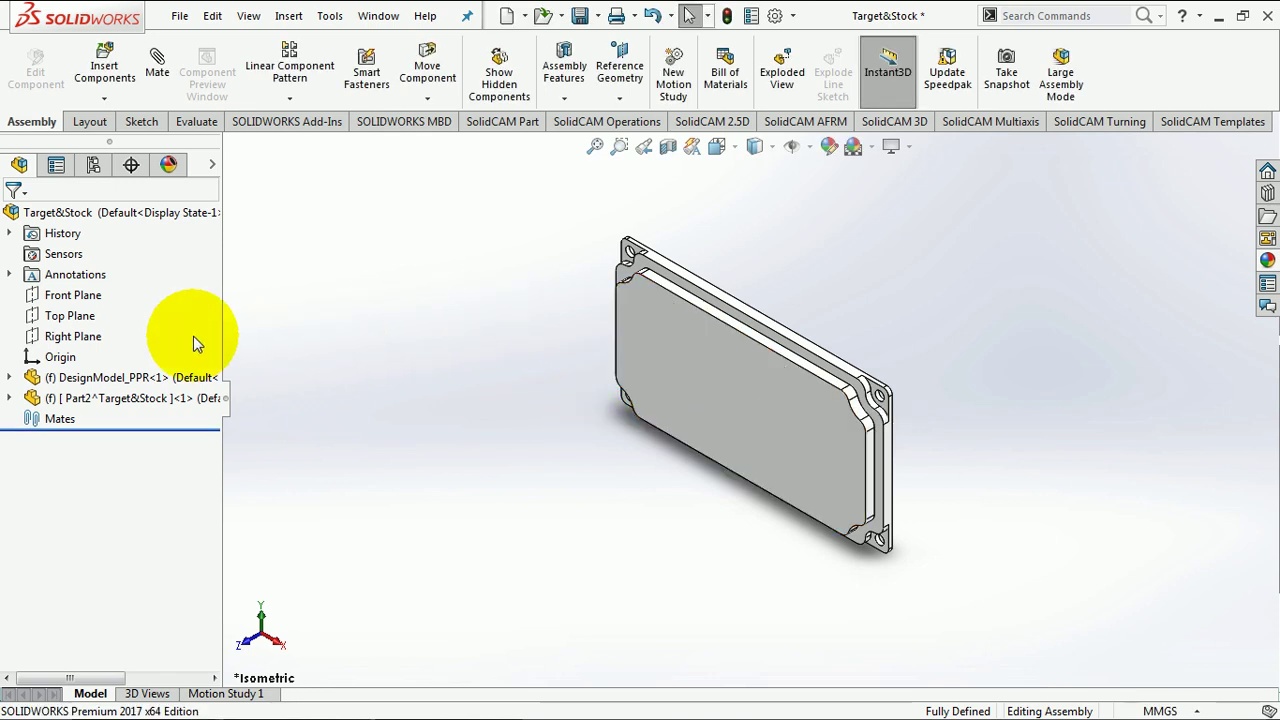
pyautogui.click(62, 356)
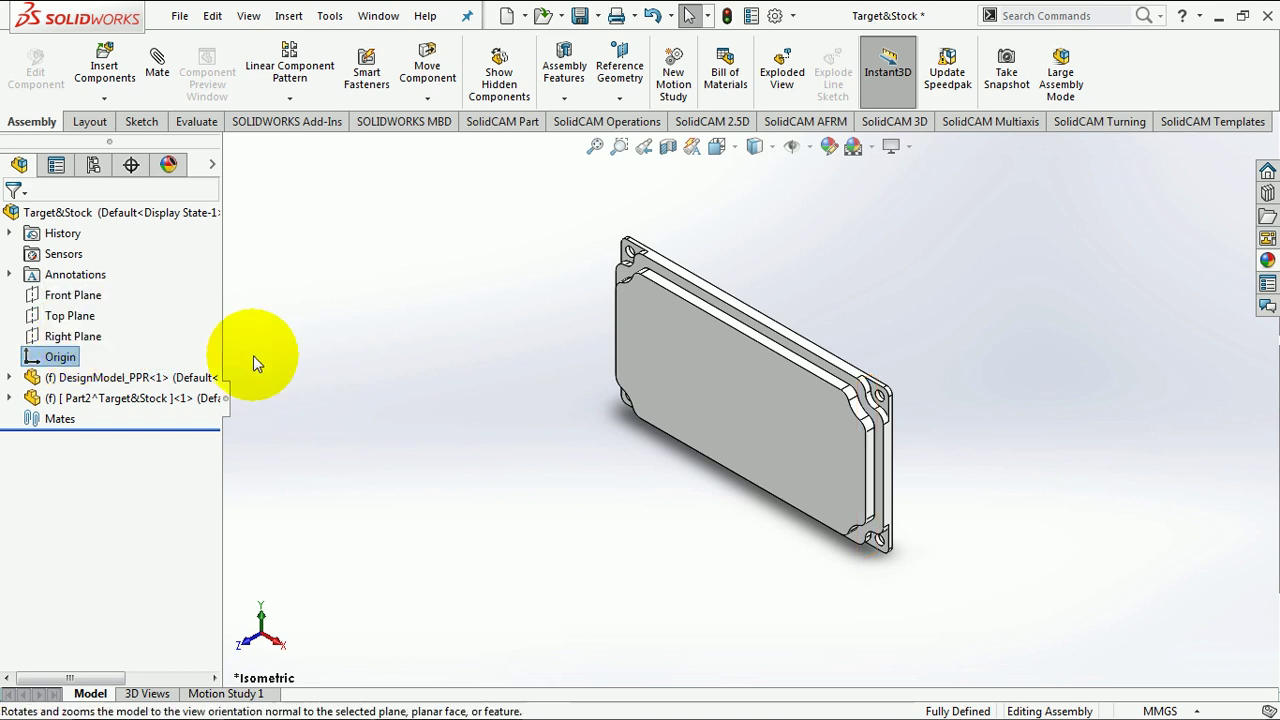
pyautogui.click(759, 411)
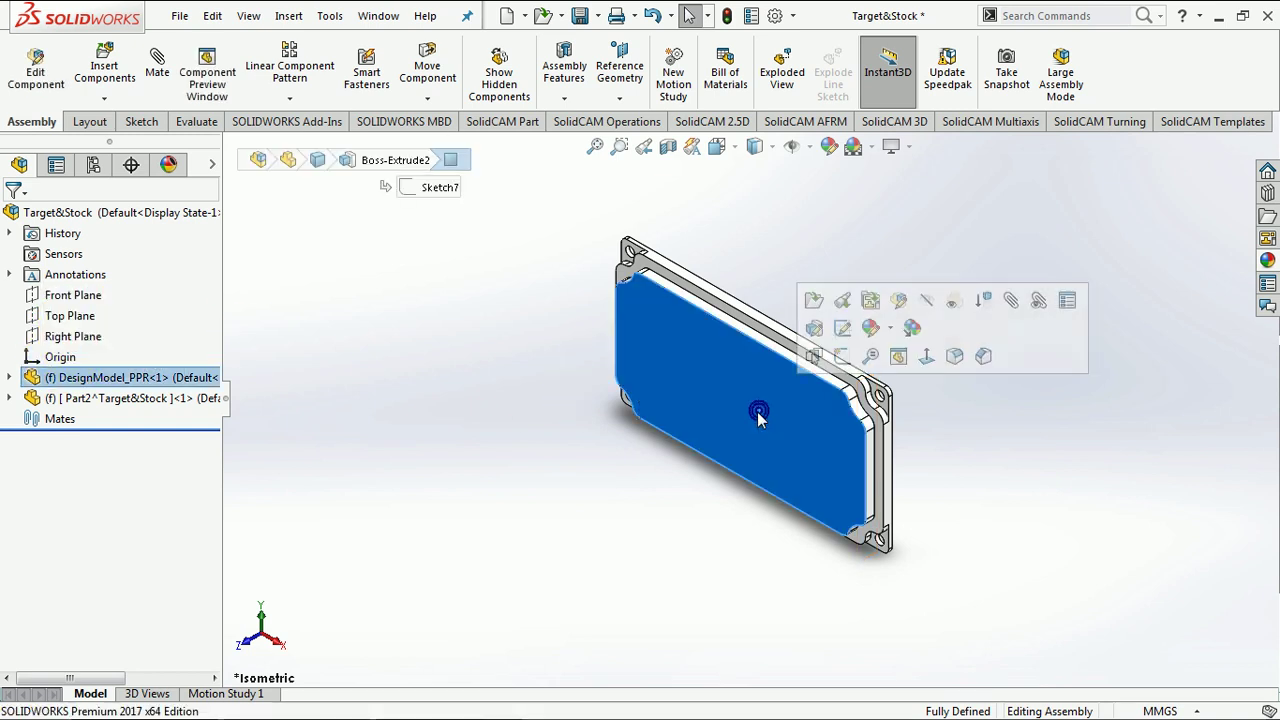
pyautogui.click(595, 438)
pyautogui.click(107, 399)
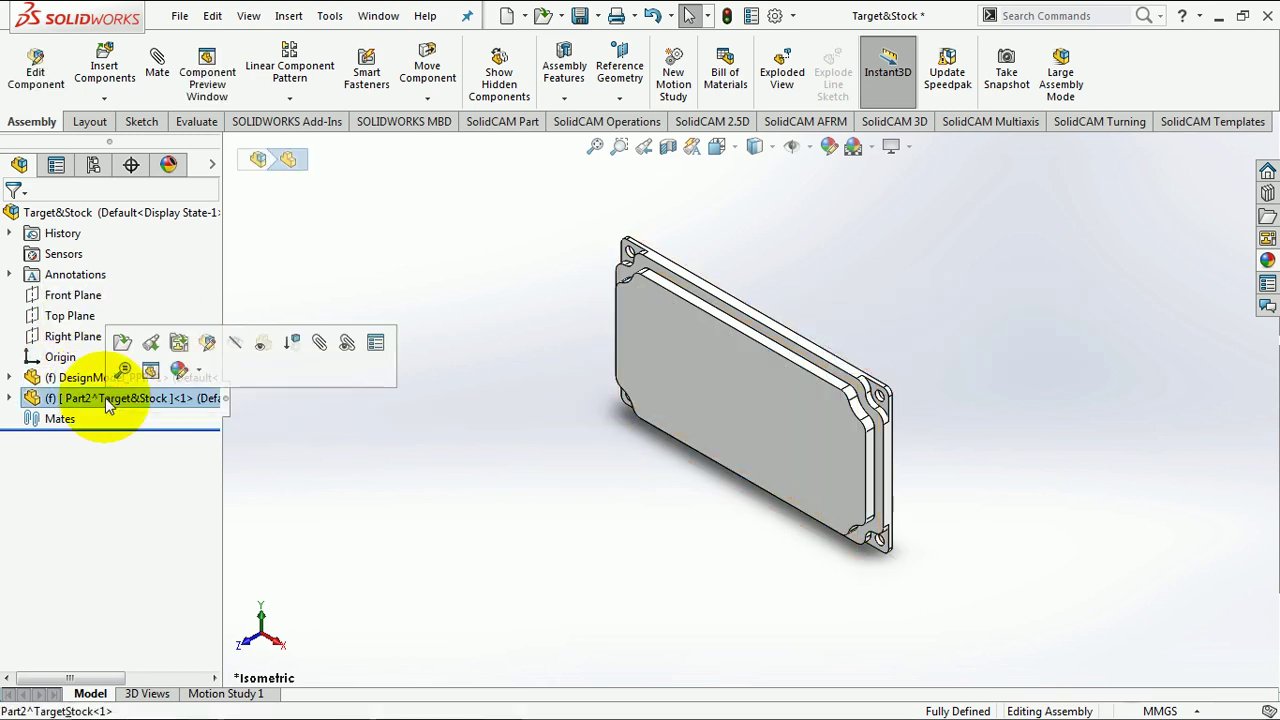
pyautogui.click(208, 345)
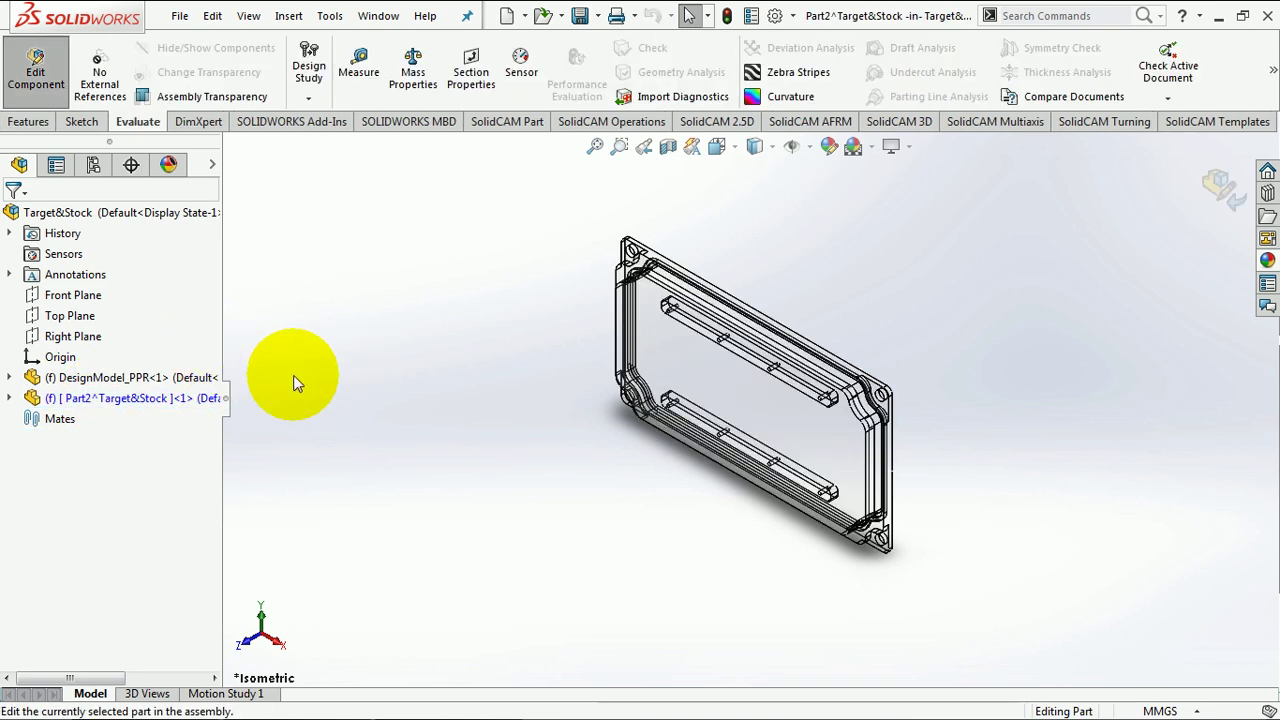
# Step: Expand Part2, switch to the Front view with Ctrl+1, and select Part2's Front Plane
pyautogui.click(10, 399)
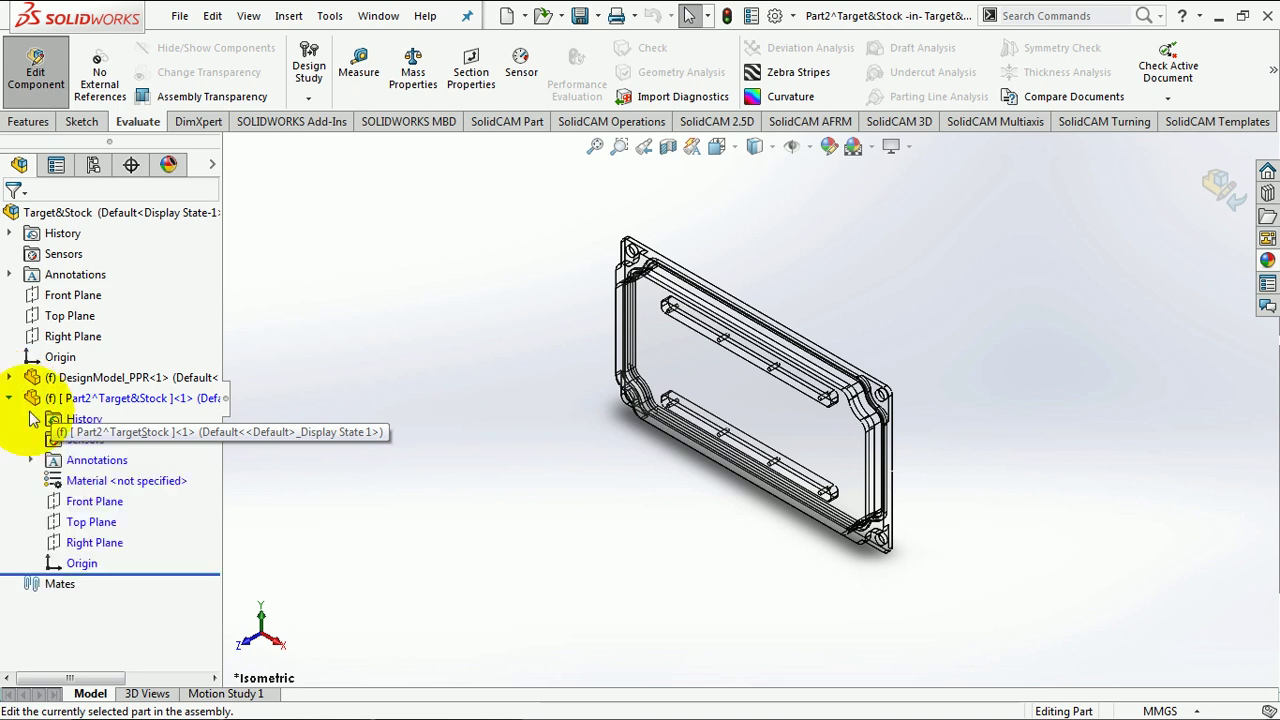
pyautogui.click(72, 566)
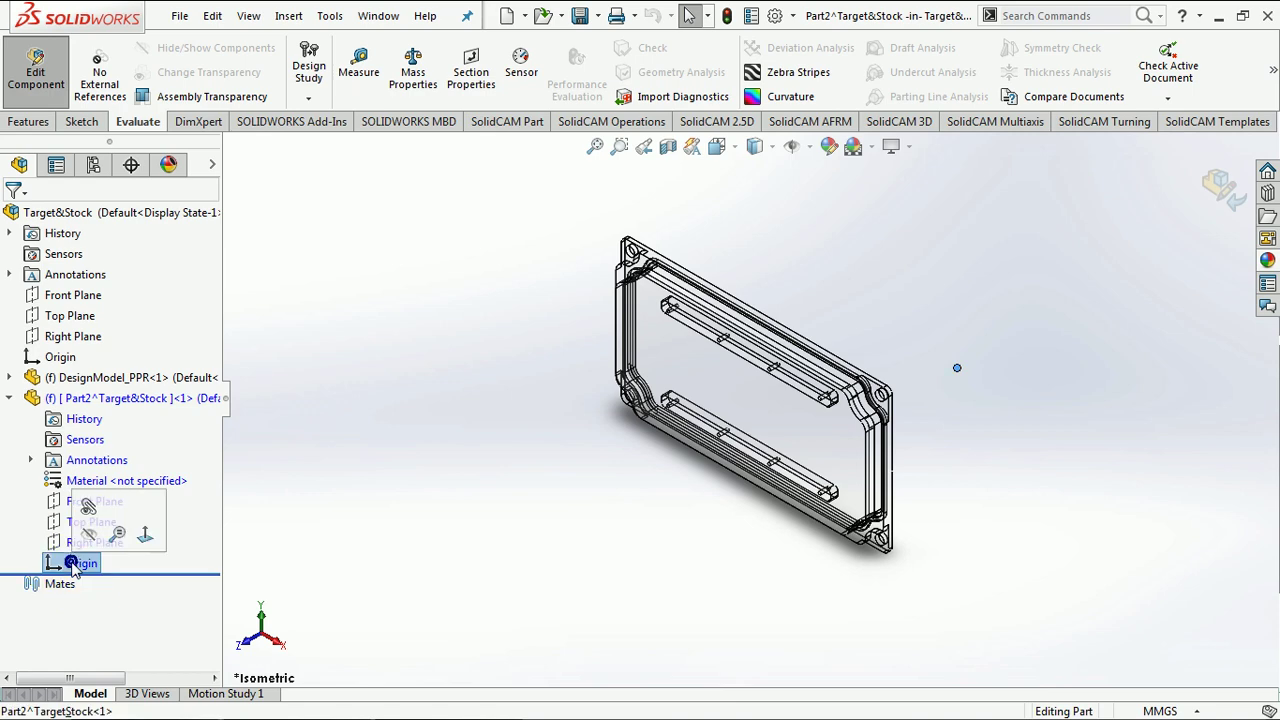
pyautogui.click(307, 503)
pyautogui.click(329, 498)
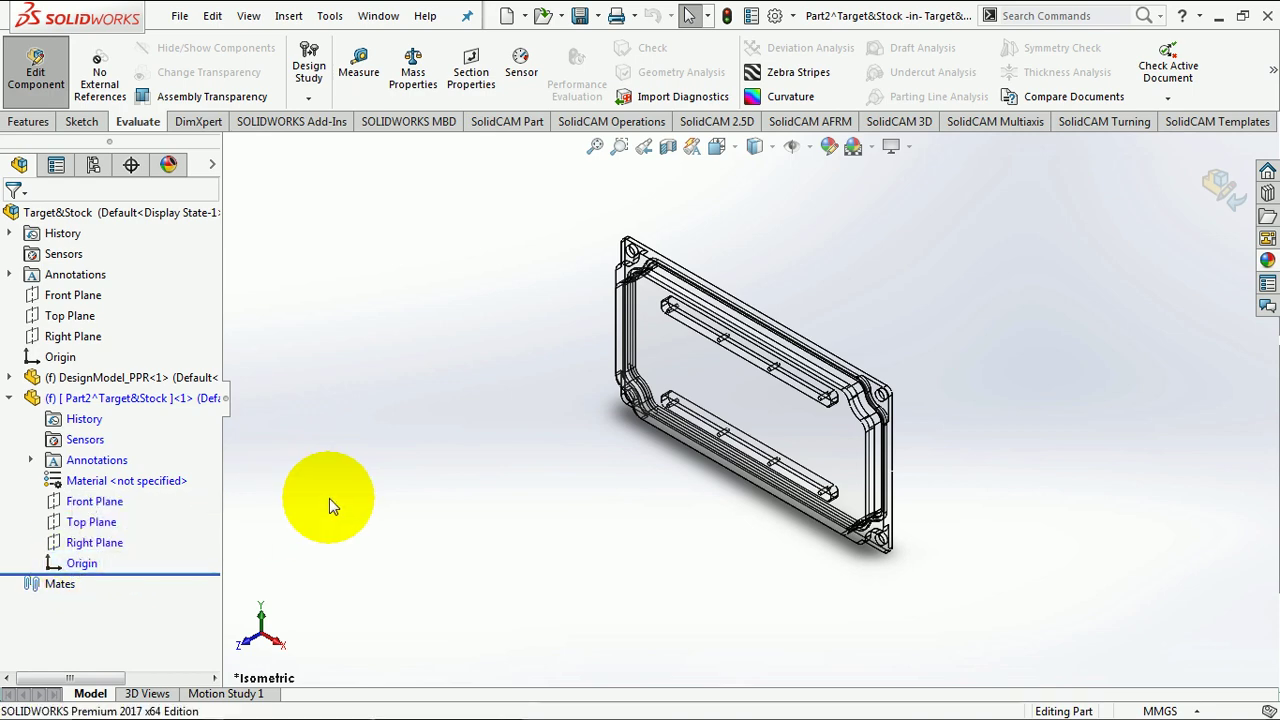
pyautogui.hotkey('ctrl', '1')
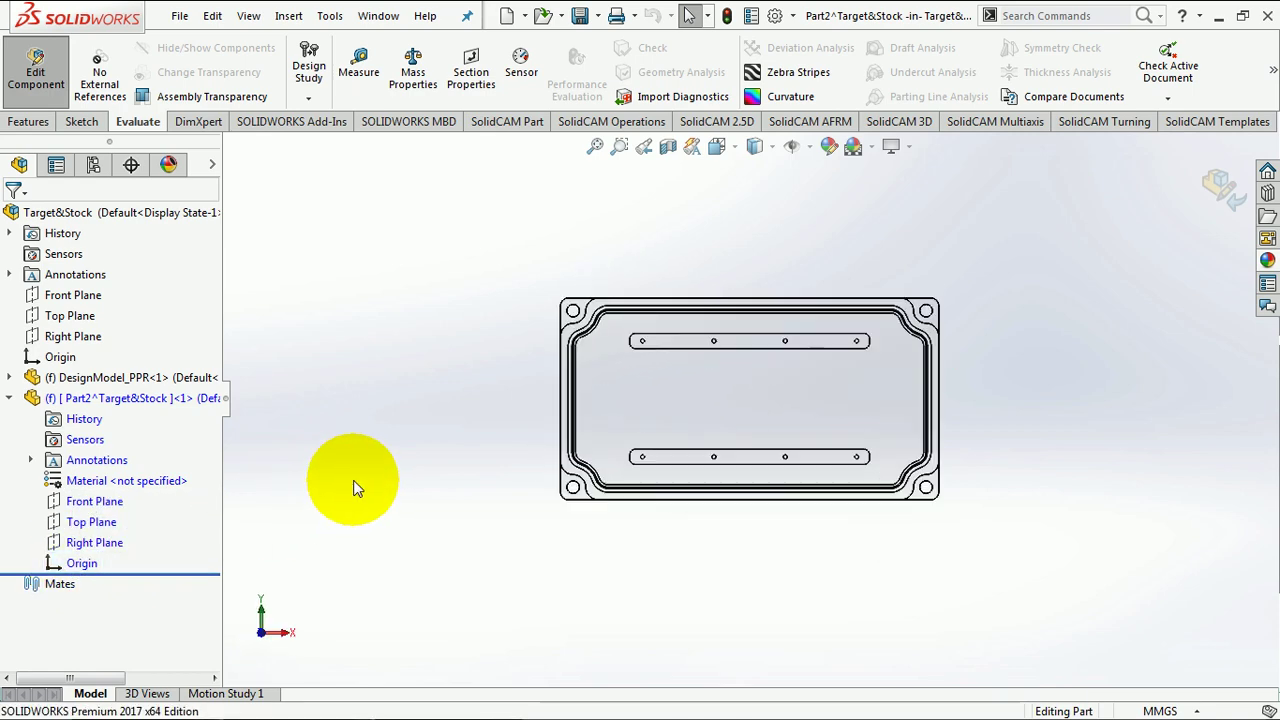
pyautogui.press('s')
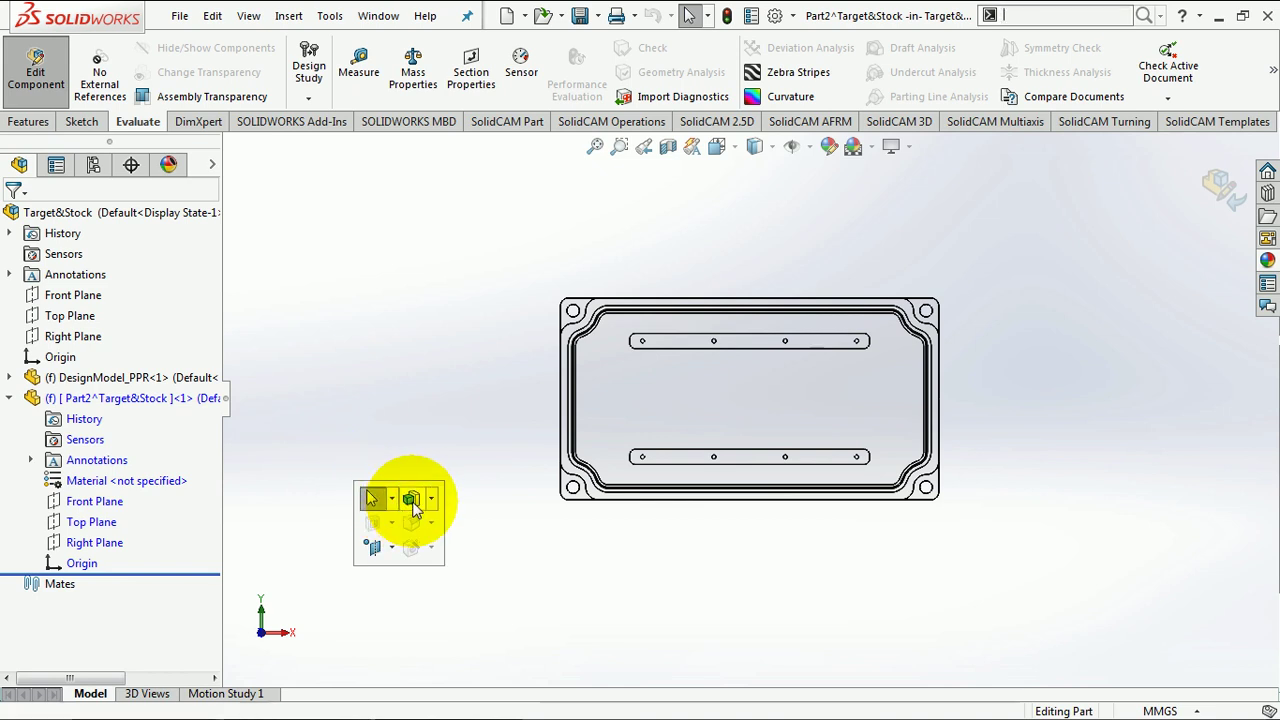
pyautogui.click(419, 418)
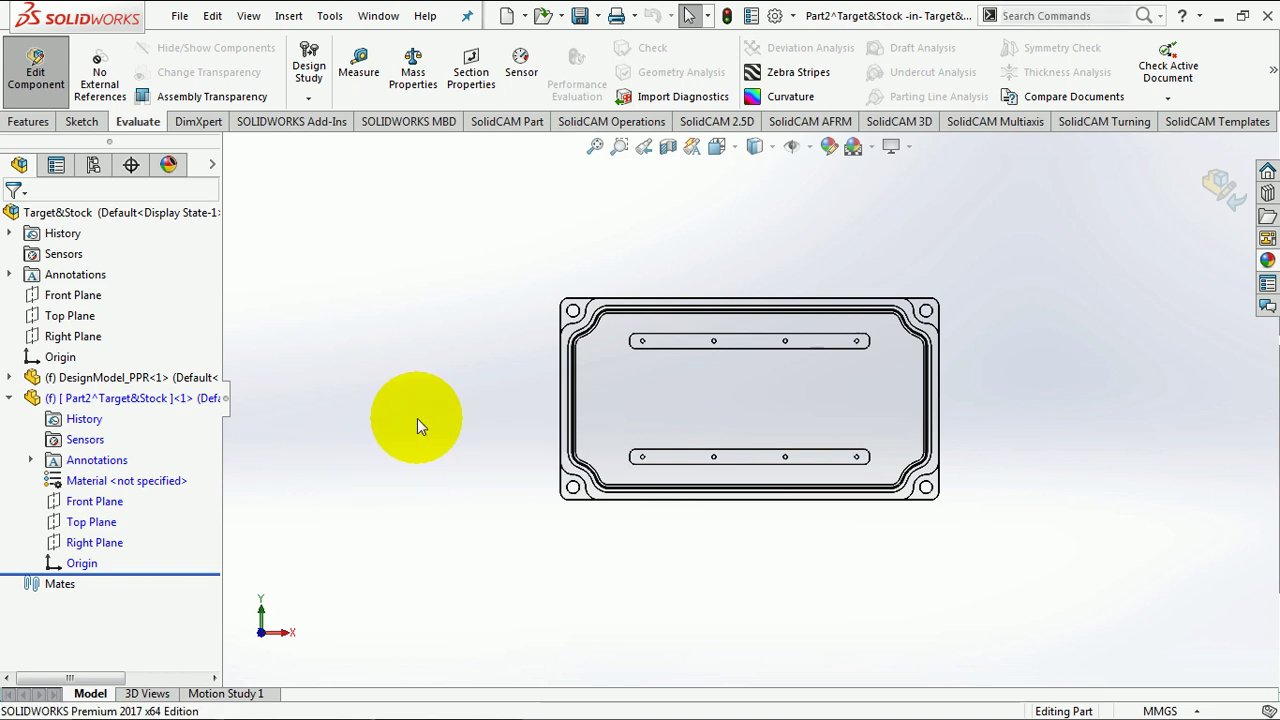
pyautogui.click(90, 510)
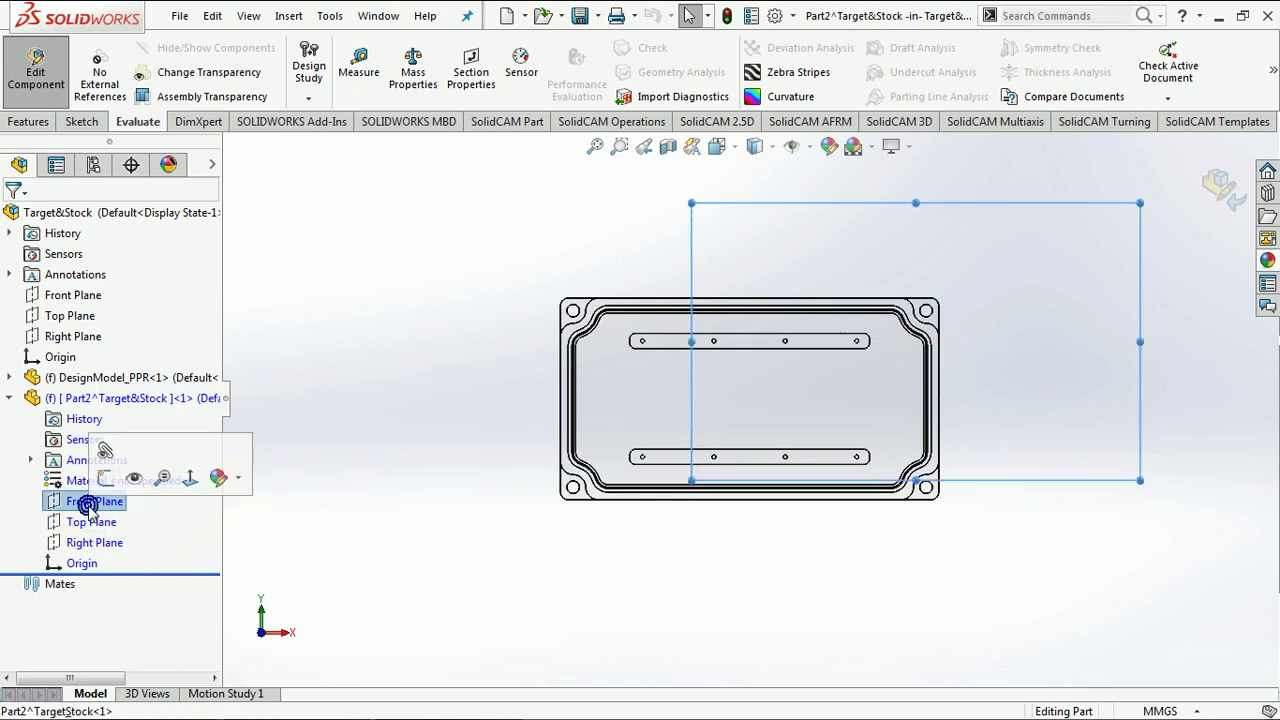
# Step: Sketch a centred rectangle on Part2's Front Plane below the part
pyautogui.click(86, 460)
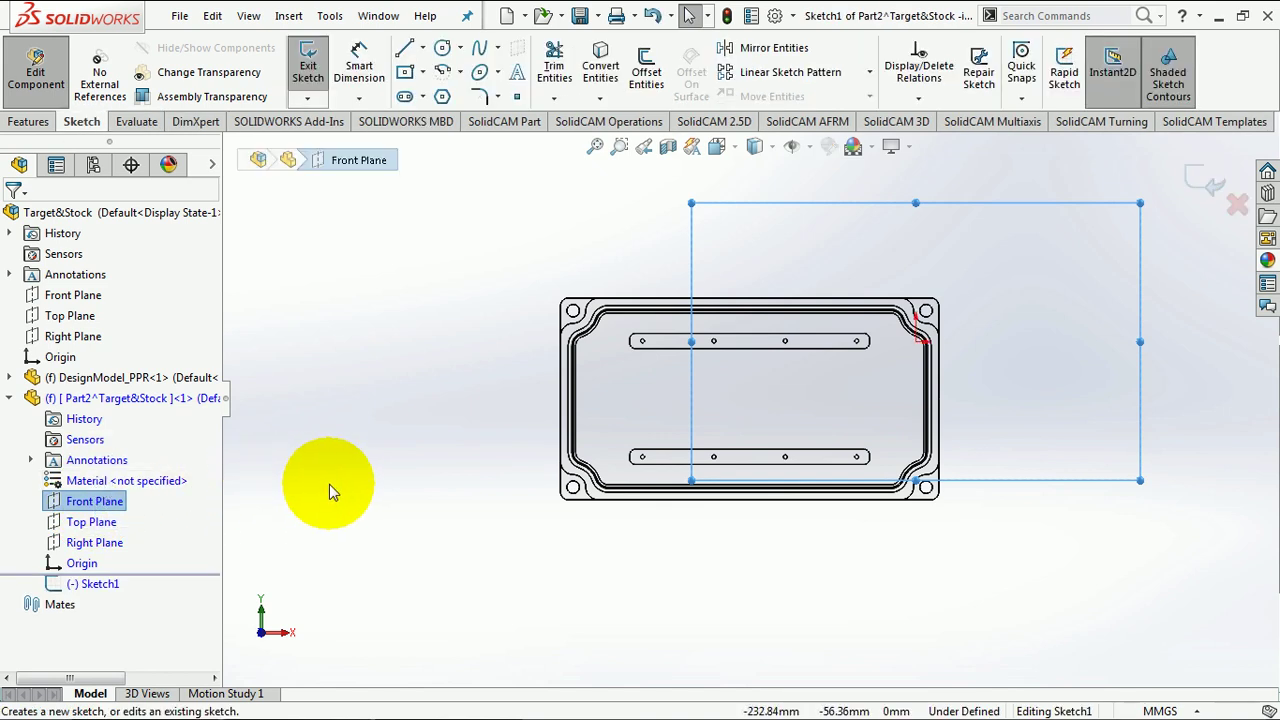
pyautogui.press('s')
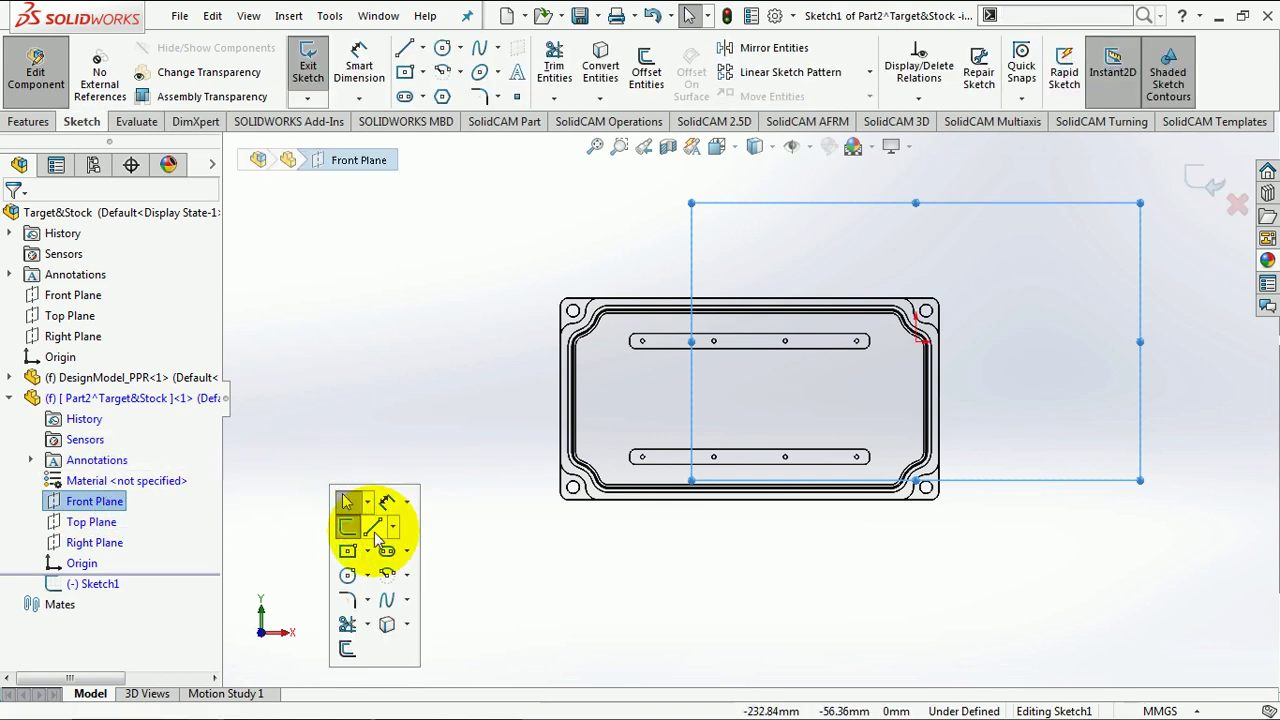
pyautogui.click(347, 550)
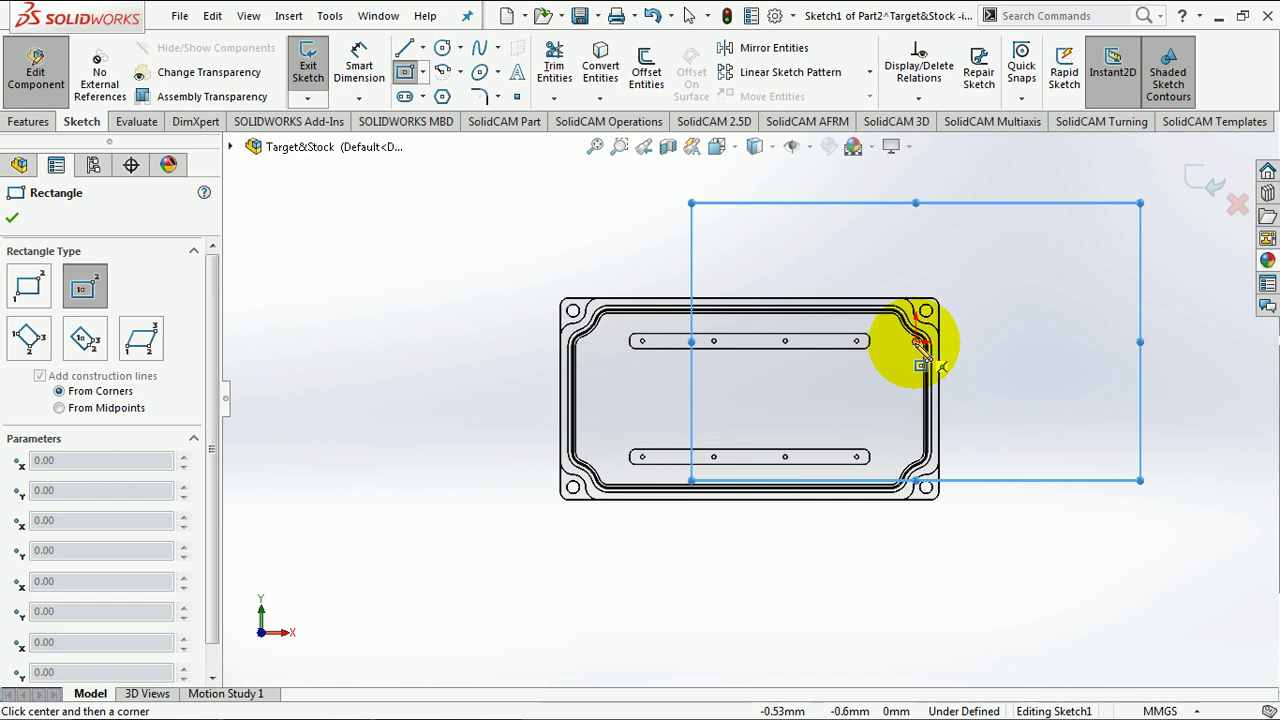
pyautogui.click(667, 591)
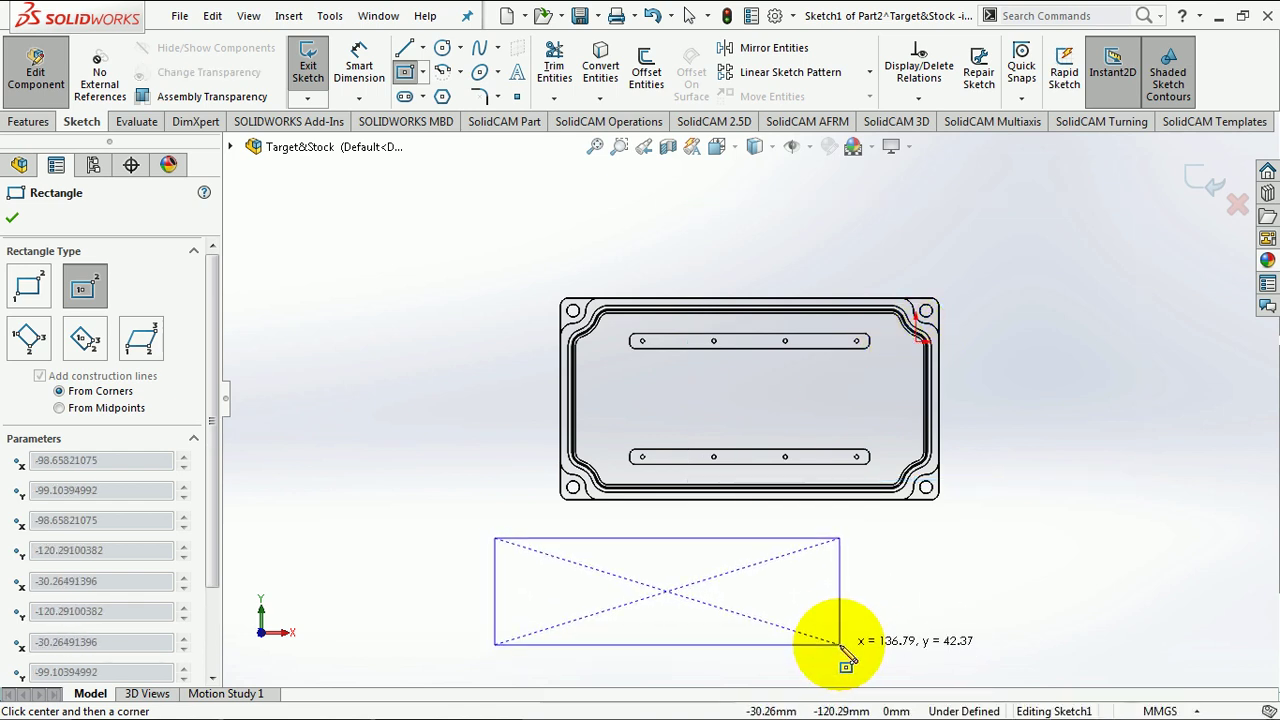
pyautogui.click(840, 644)
# Step: Dimension the rectangle 154 mm wide and 84 mm tall, then exit the sketch
pyautogui.press('s')
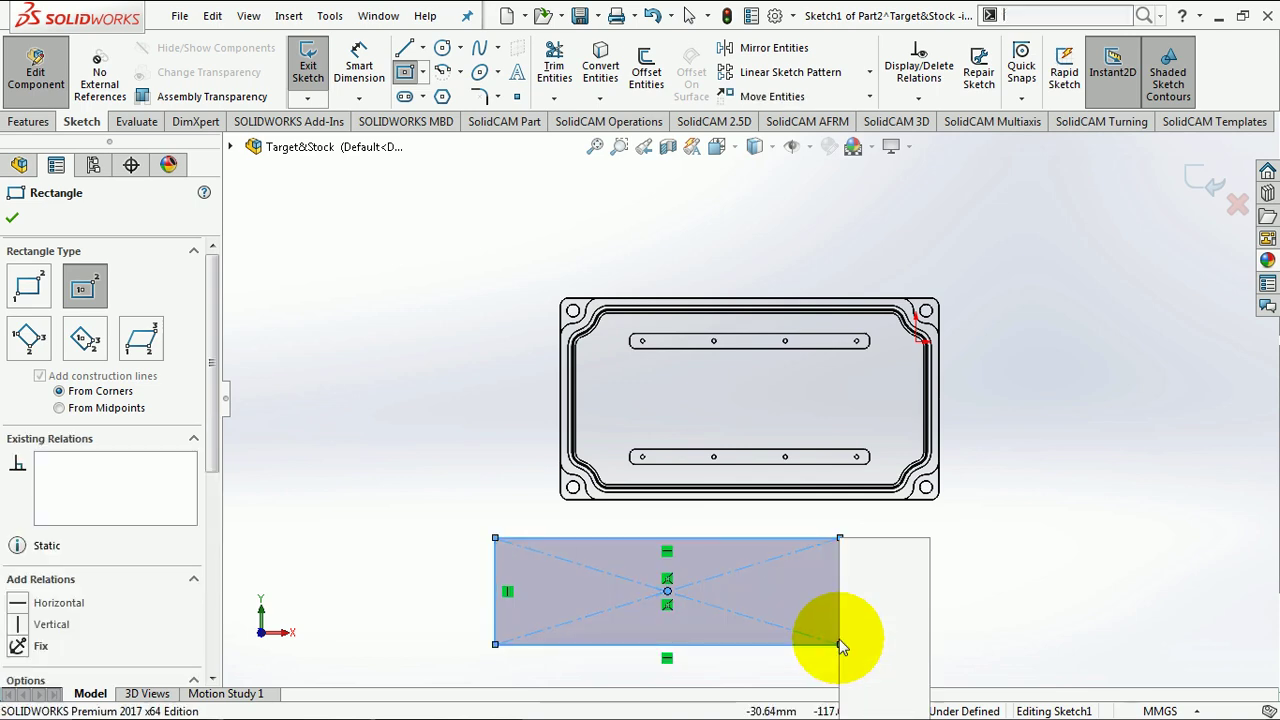
pyautogui.click(896, 555)
pyautogui.click(668, 644)
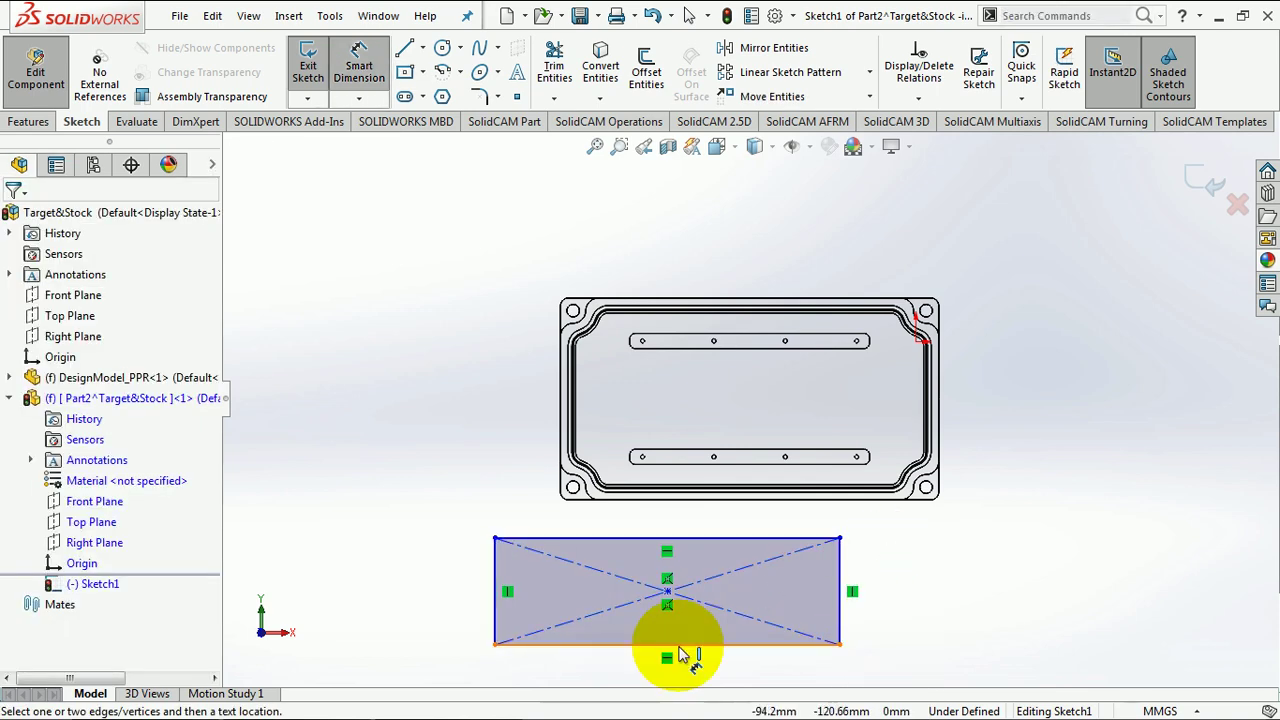
pyautogui.click(685, 678)
pyautogui.write('15')
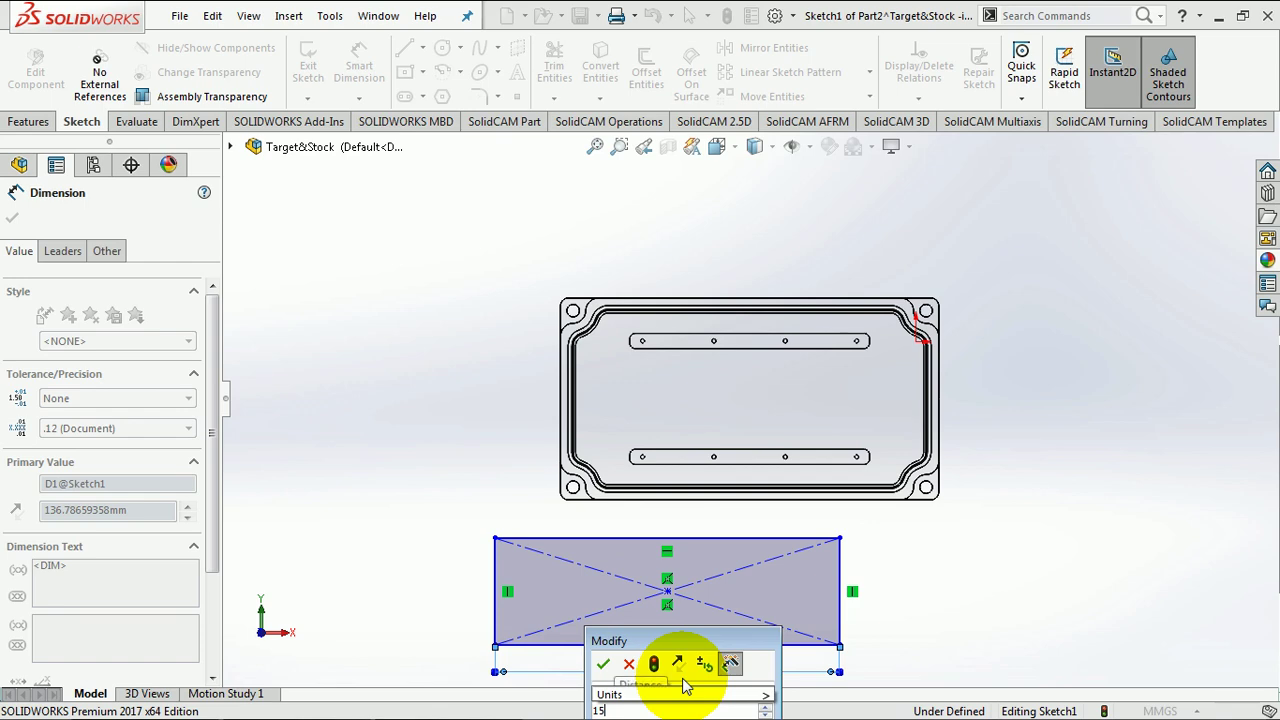
pyautogui.write('4')
pyautogui.press('Return')
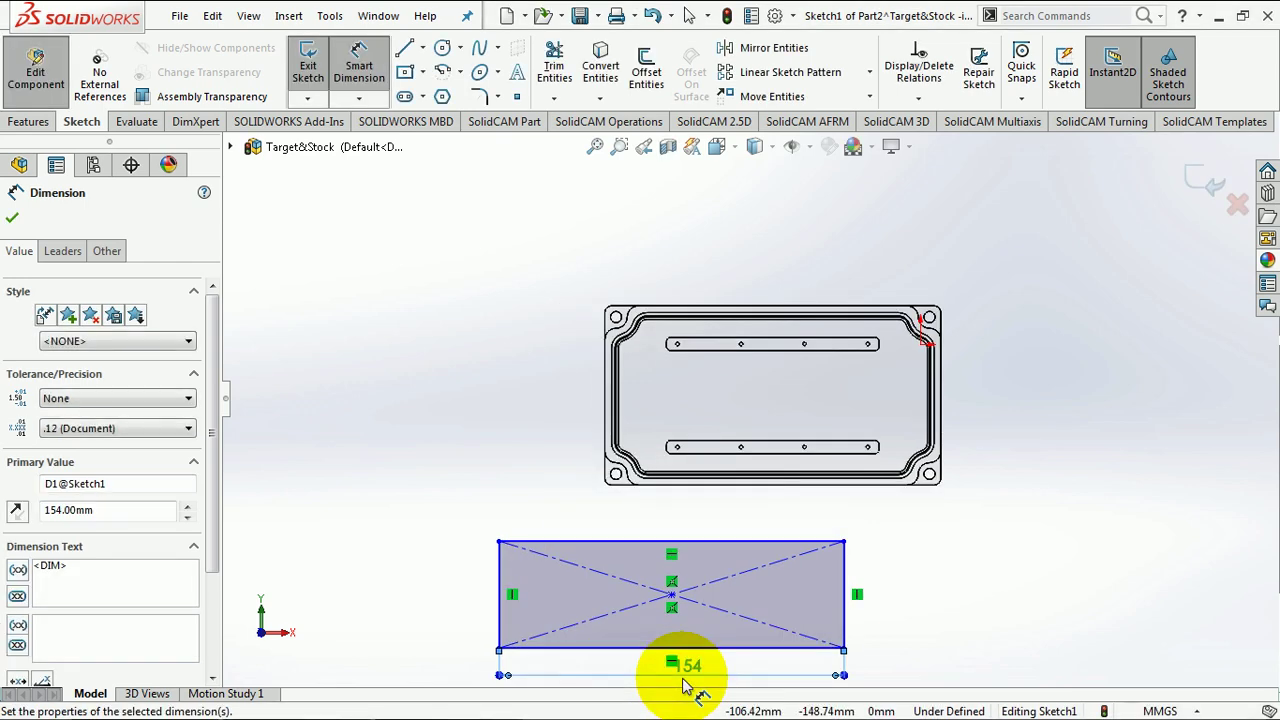
pyautogui.click(846, 596)
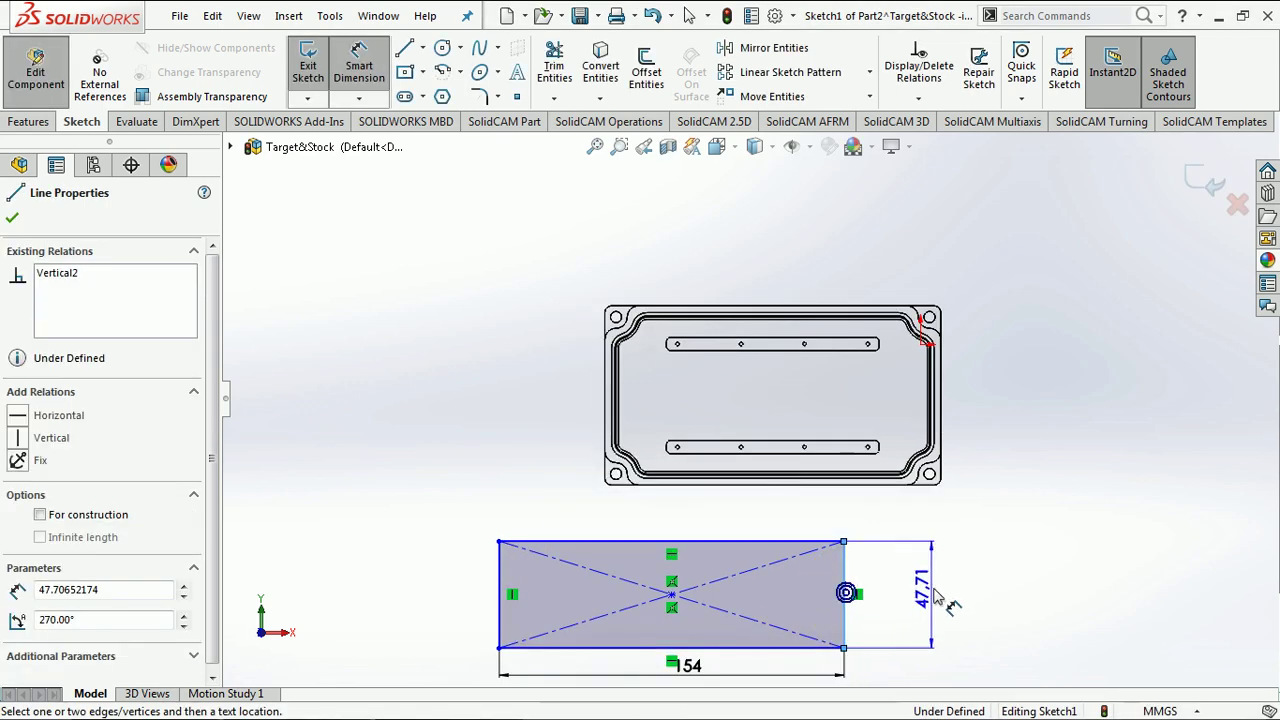
pyautogui.click(935, 594)
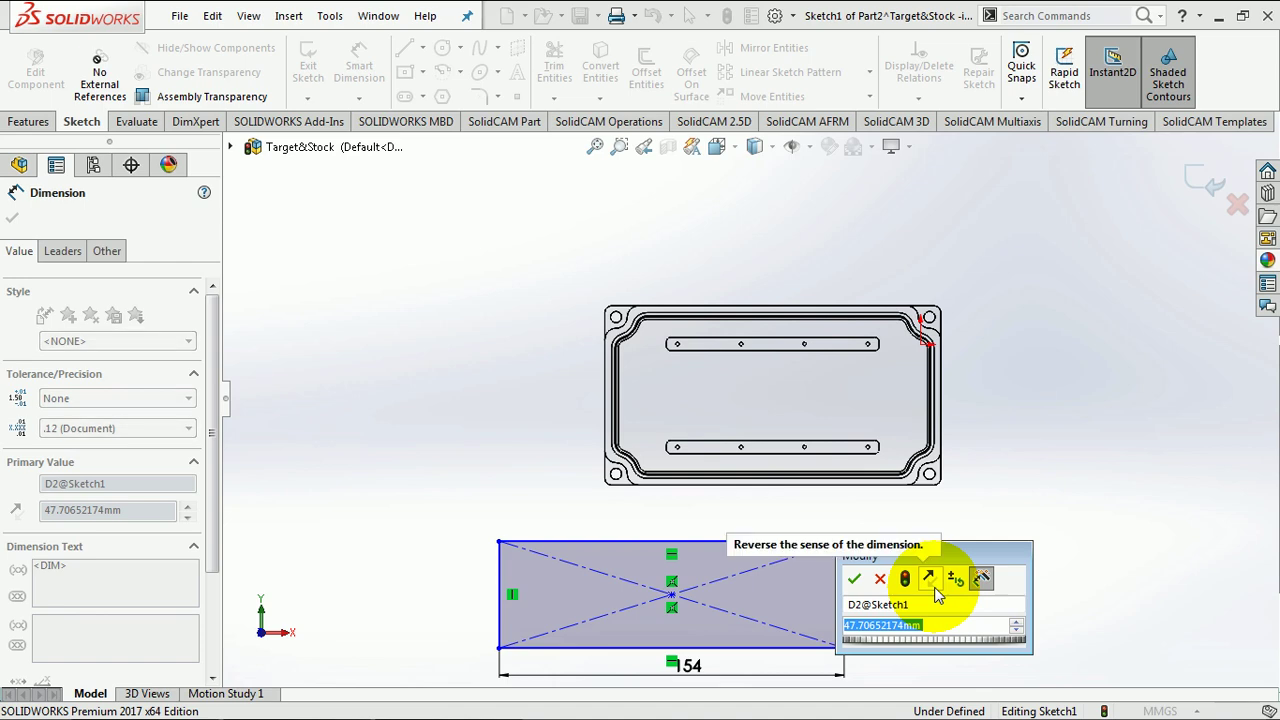
pyautogui.write('84')
pyautogui.press('Return')
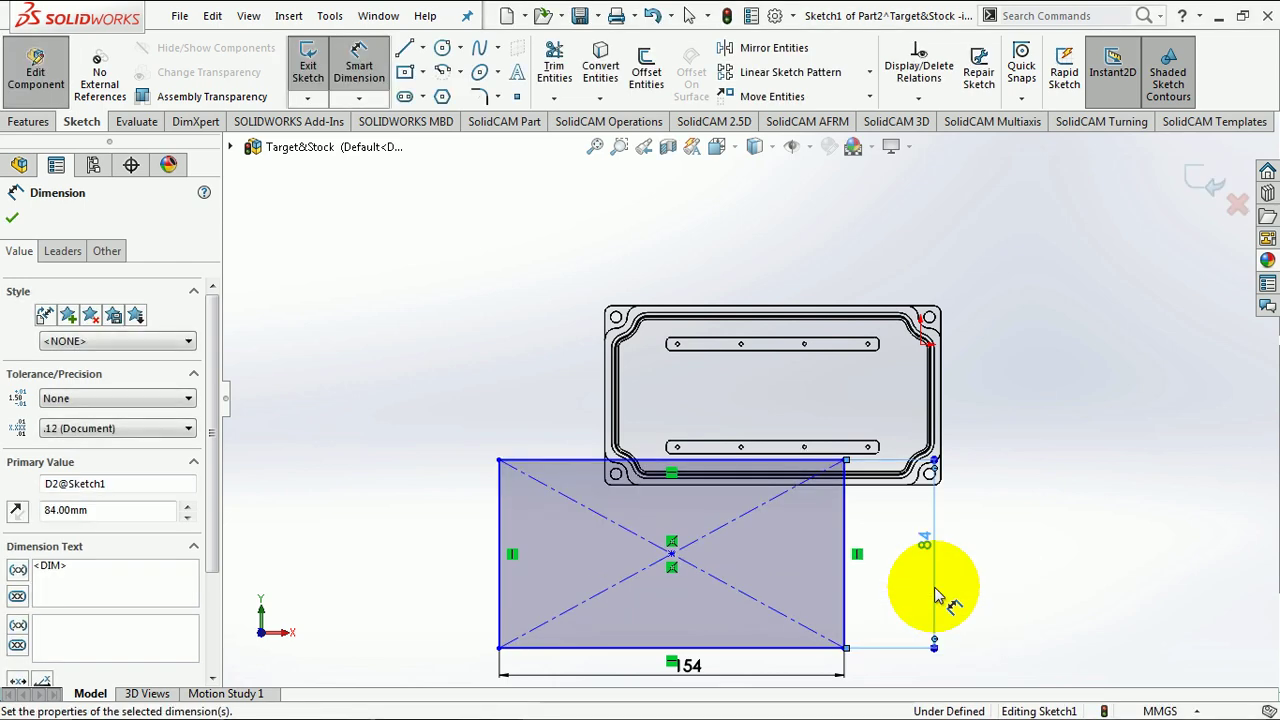
pyautogui.click(1208, 178)
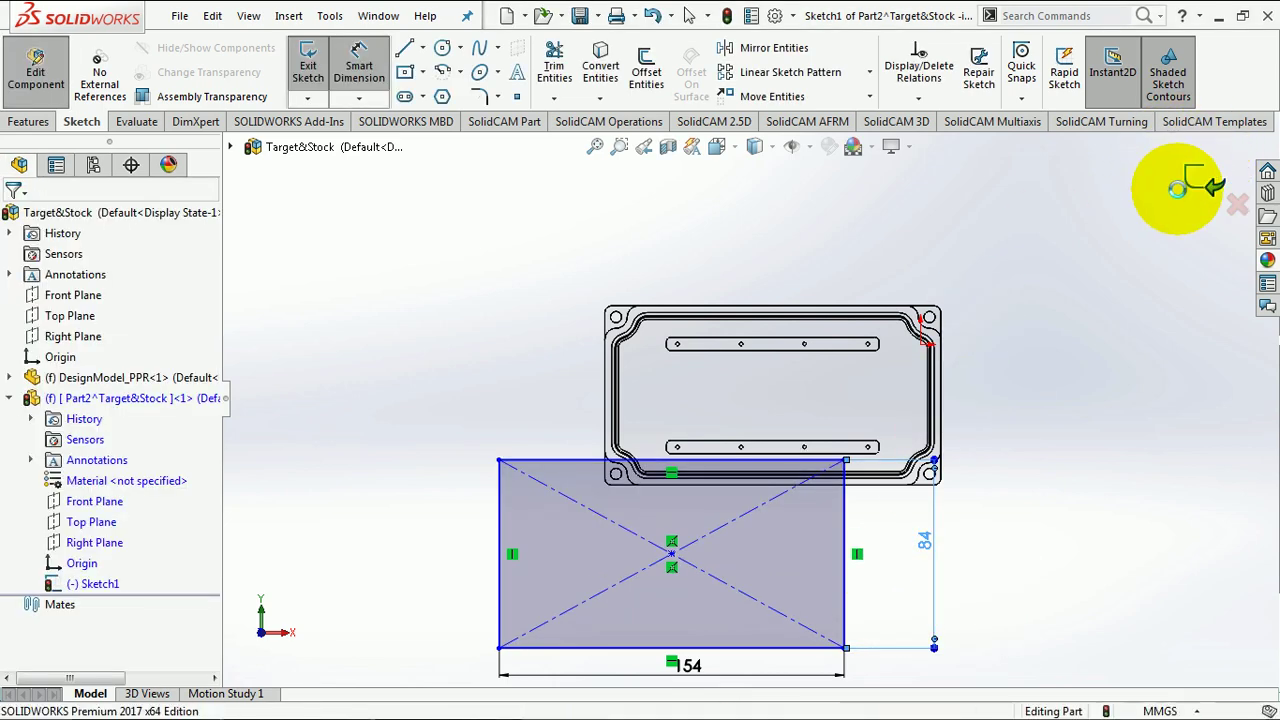
pyautogui.click(1190, 186)
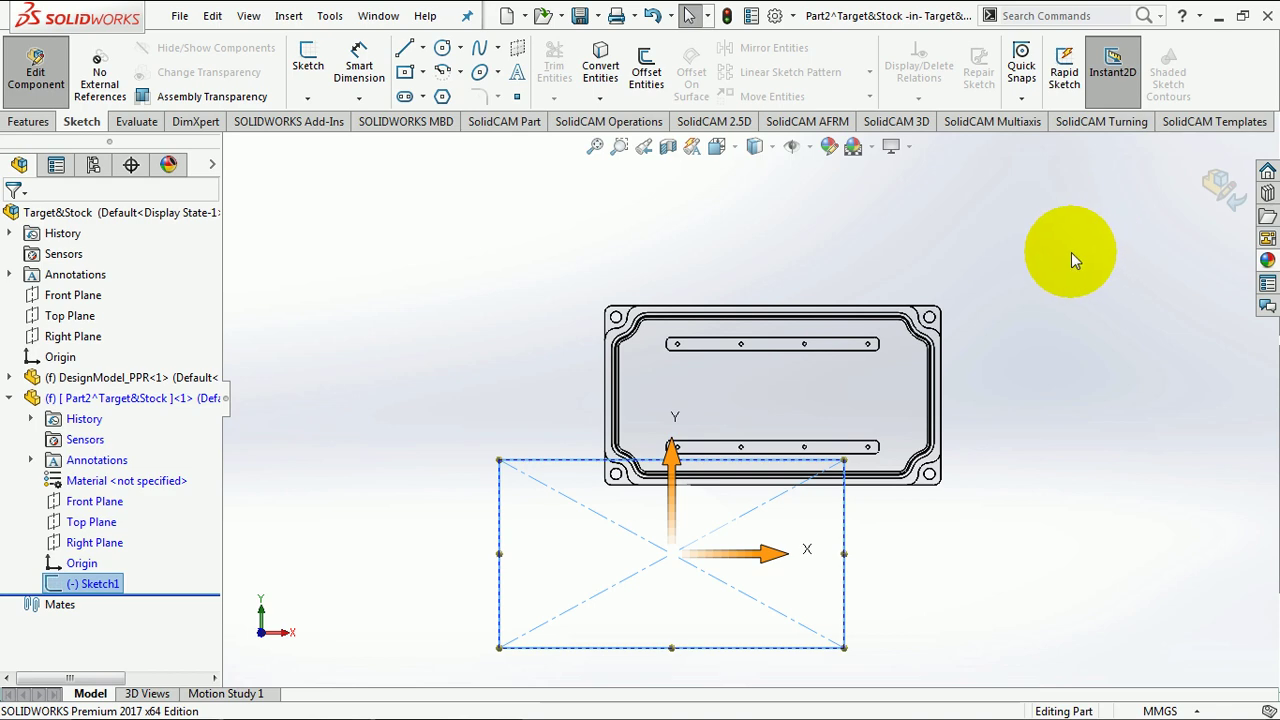
# Step: Boss-extrude the stock rectangle sketch to a Blind depth of 17 mm
pyautogui.hotkey('ctrl', '7')
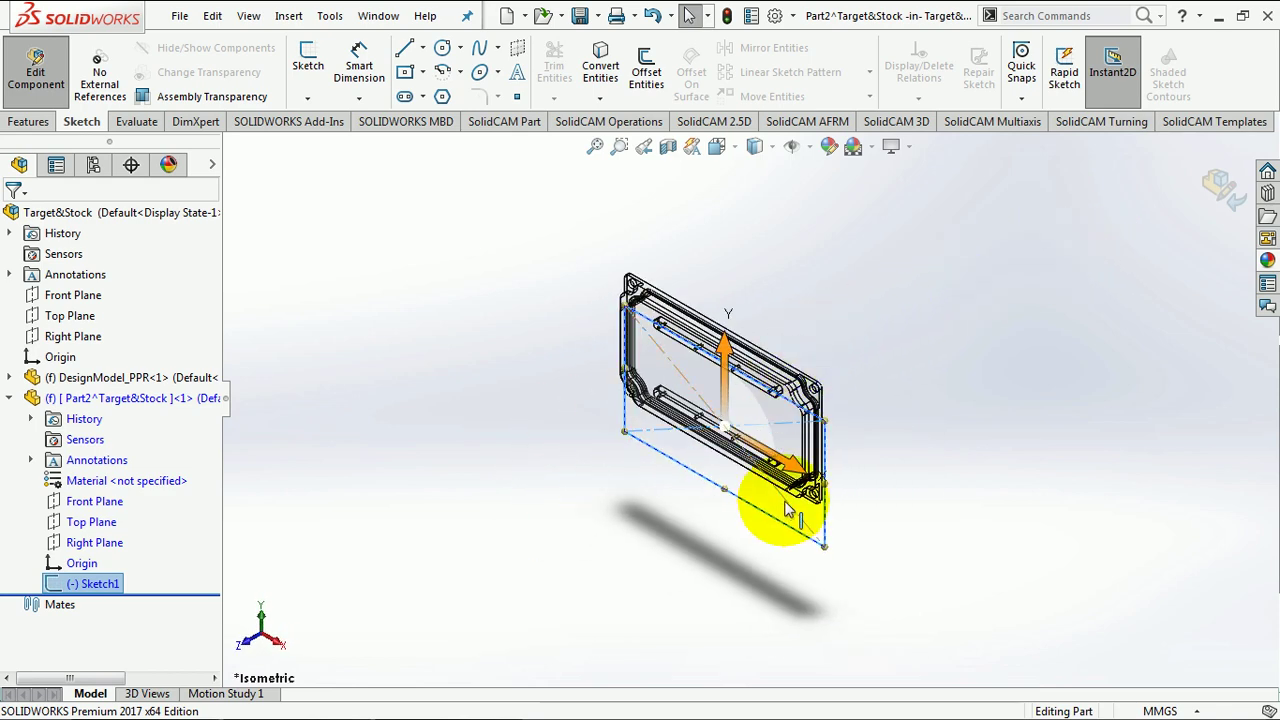
pyautogui.scroll(-2, 771, 508)
pyautogui.click(815, 515)
pyautogui.click(865, 507)
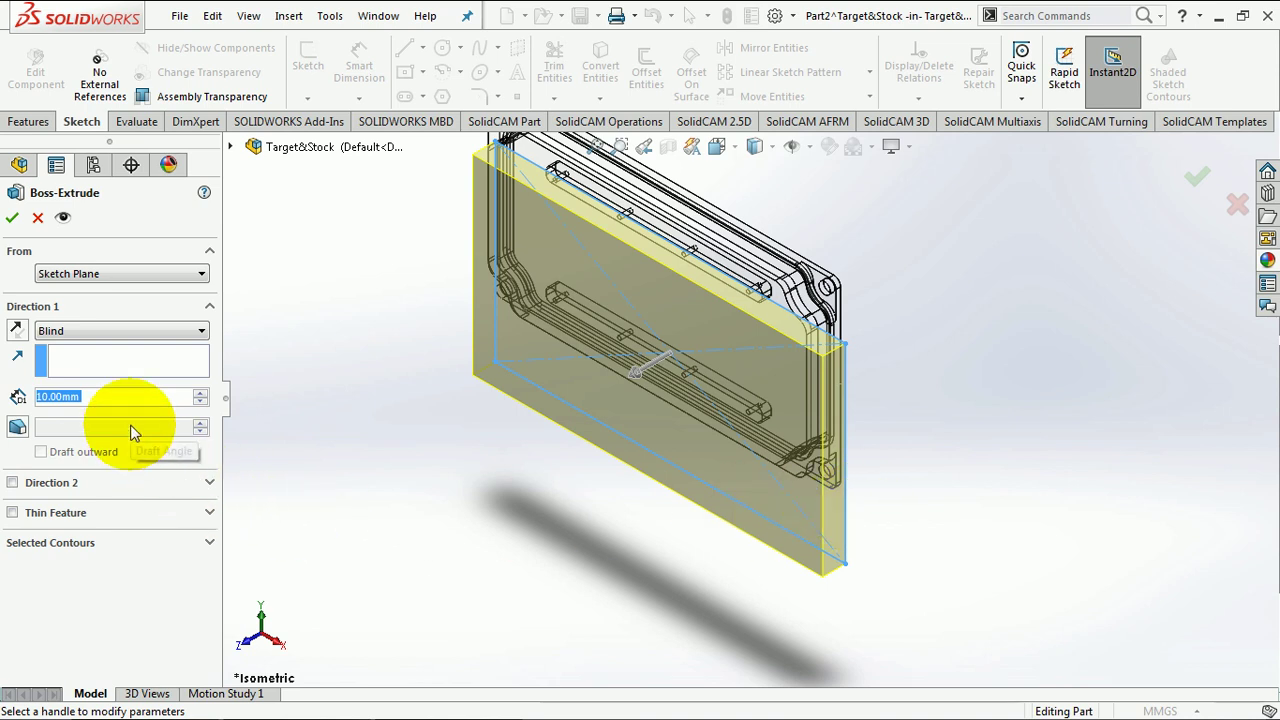
pyautogui.write('17')
pyautogui.press('Return')
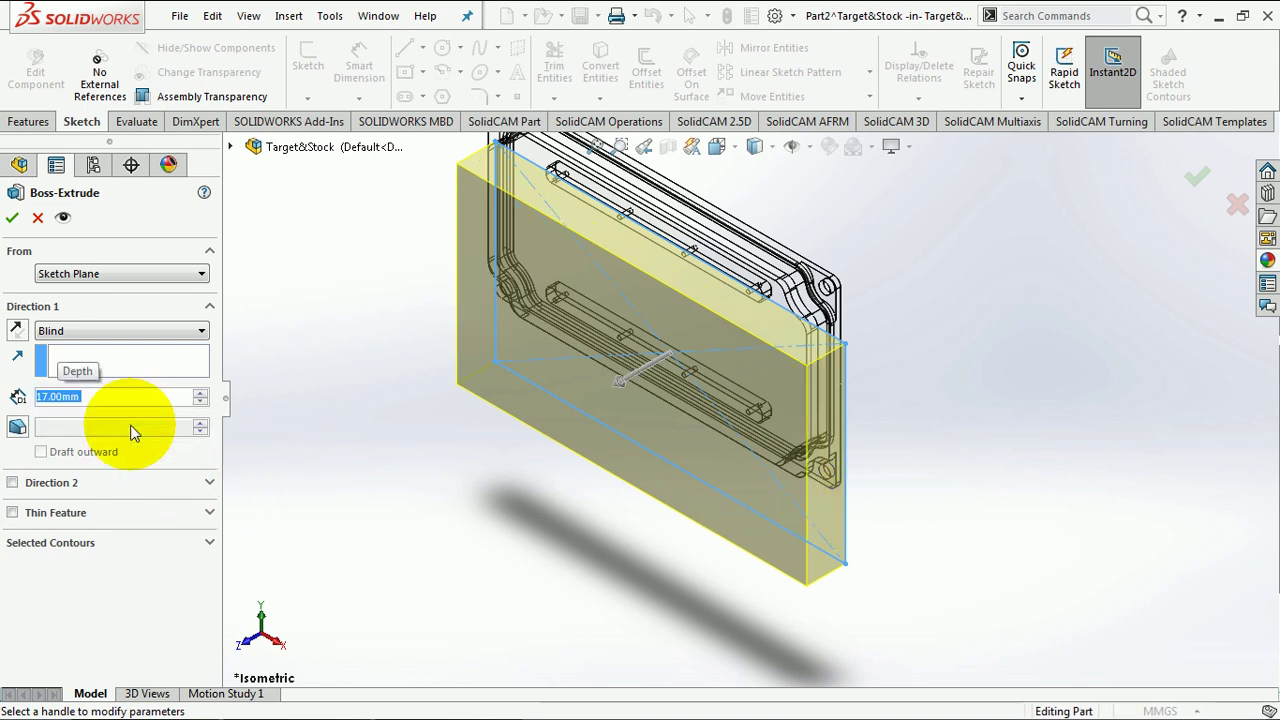
pyautogui.click(12, 217)
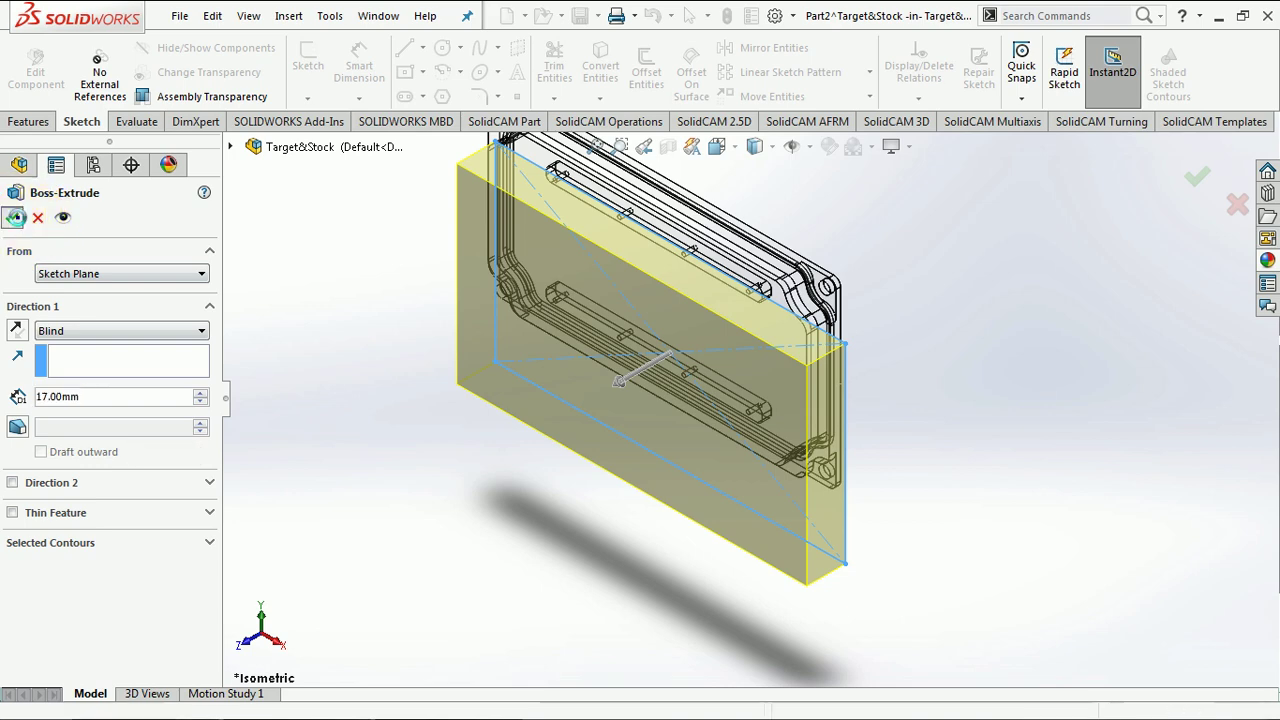
pyautogui.click(352, 420)
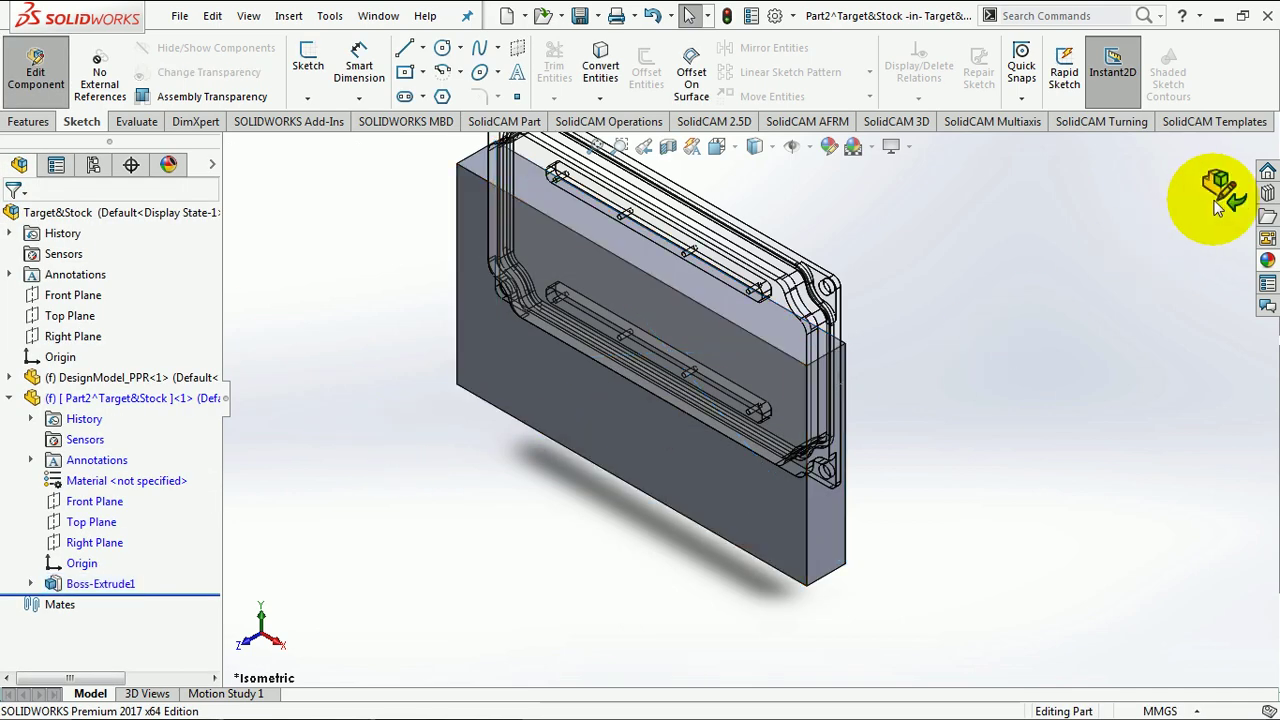
# Step: Exit Edit Component back to the Target&Stock assembly and select the stock component for renaming
pyautogui.click(1220, 200)
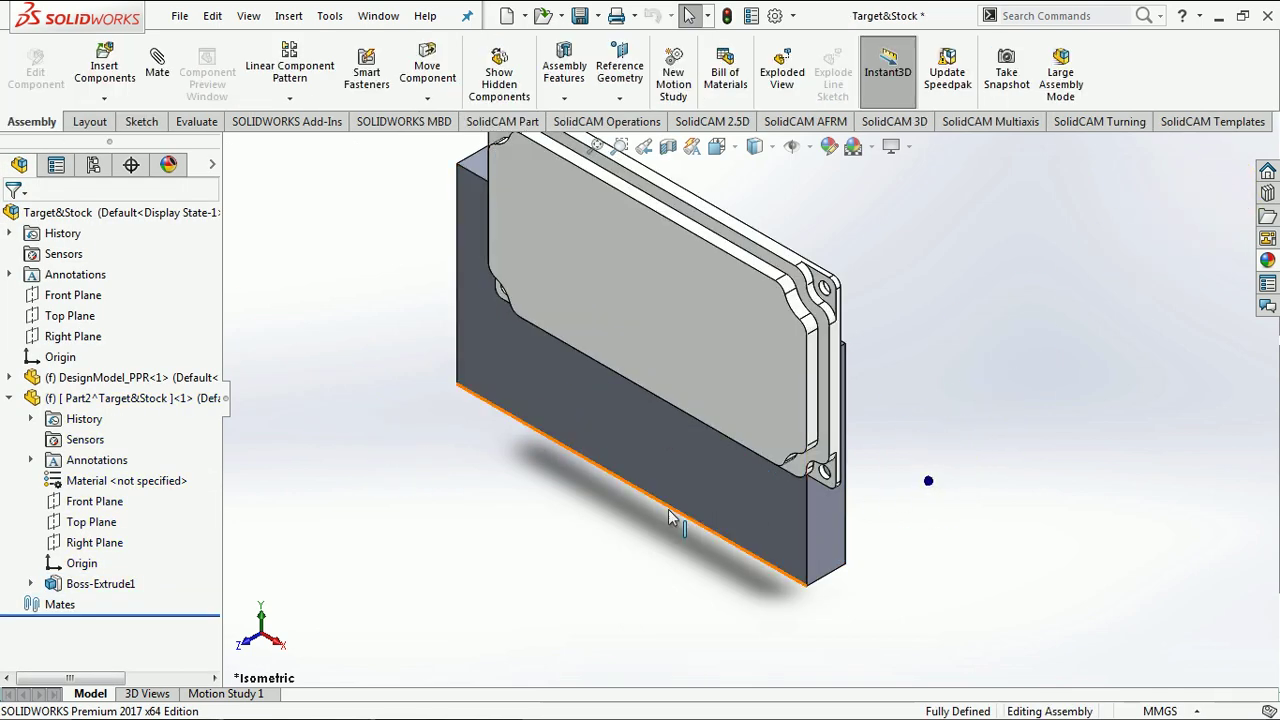
pyautogui.click(9, 398)
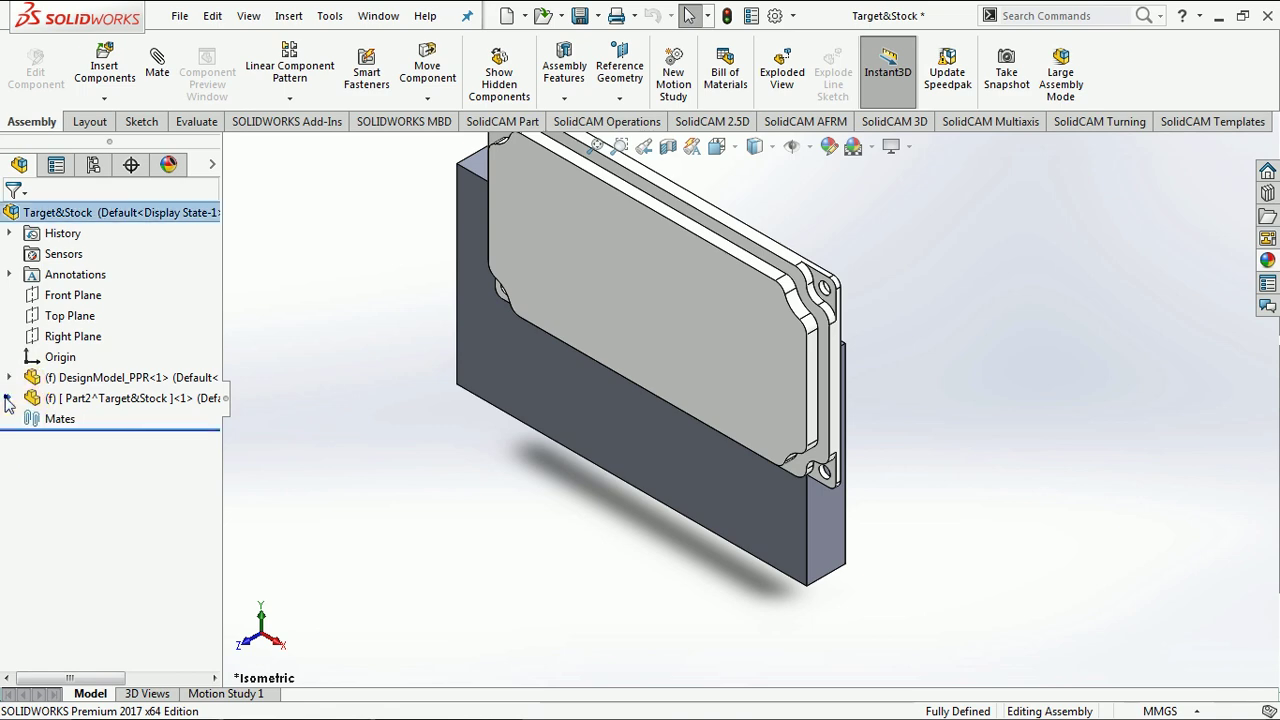
pyautogui.click(80, 380)
pyautogui.click(82, 400)
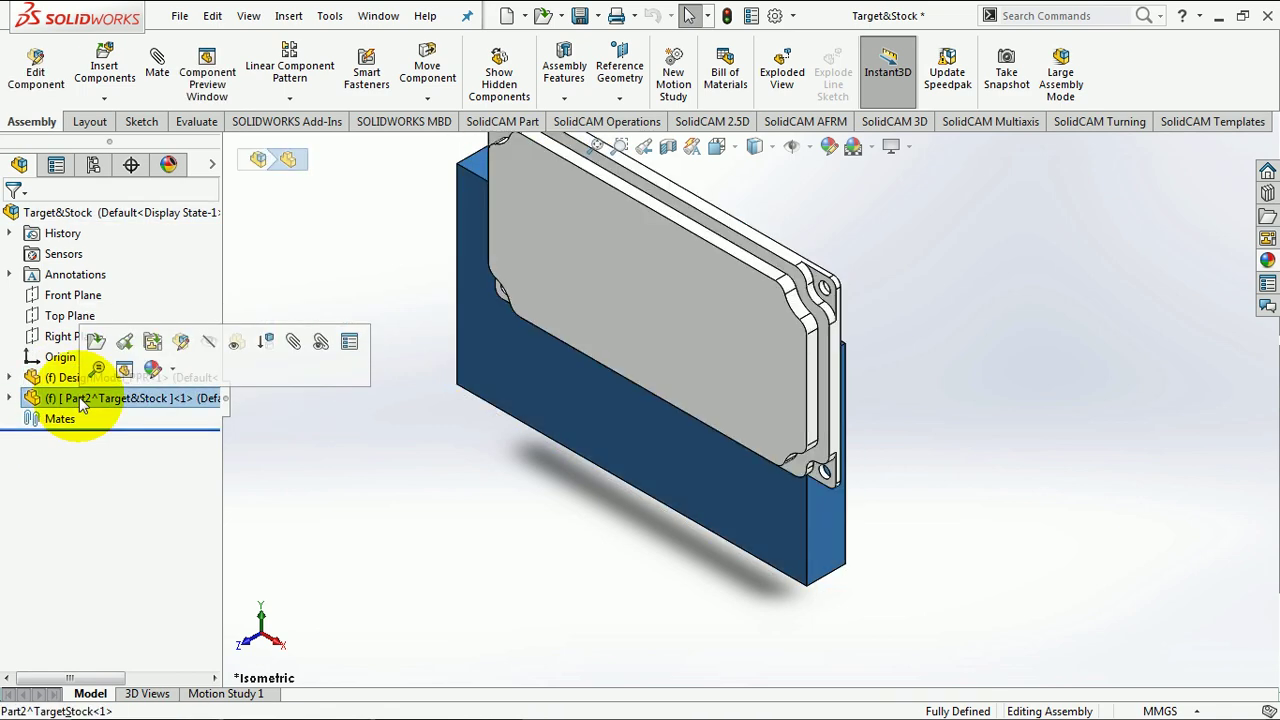
pyautogui.click(79, 397)
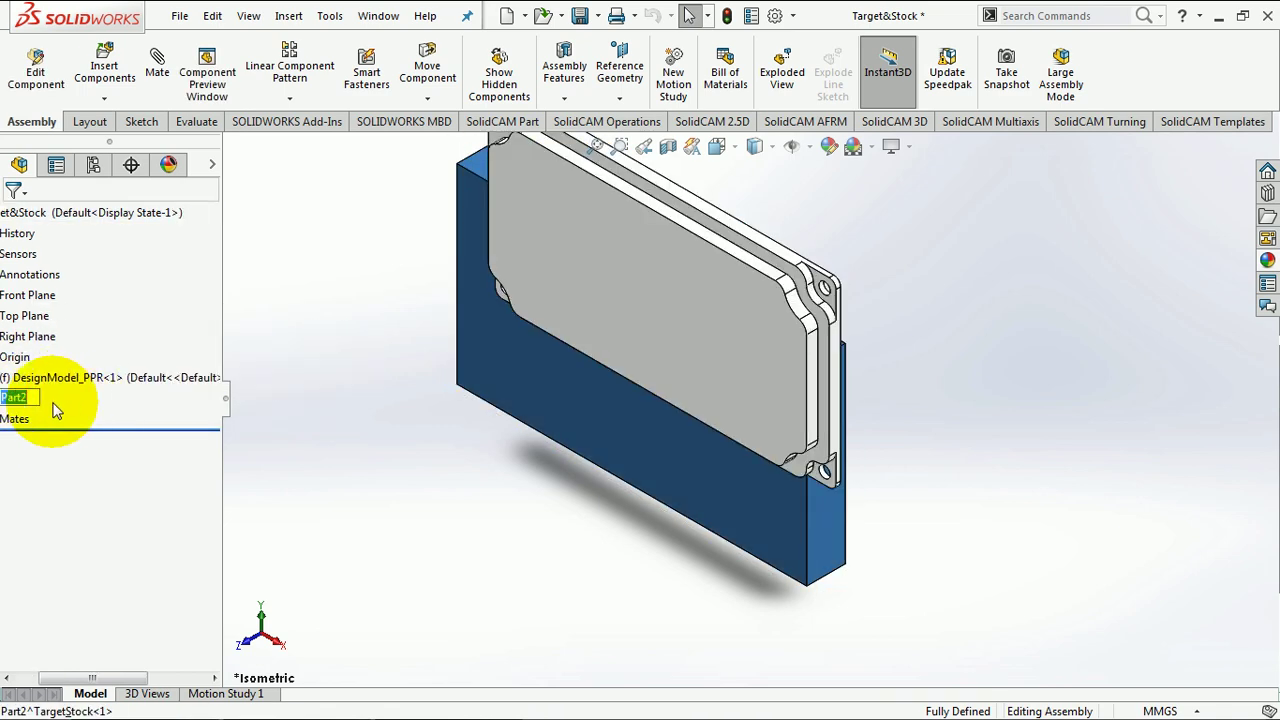
# Step: Rename Part2 to Stock, then bring up the Stock component's context menu
pyautogui.write('Sto')
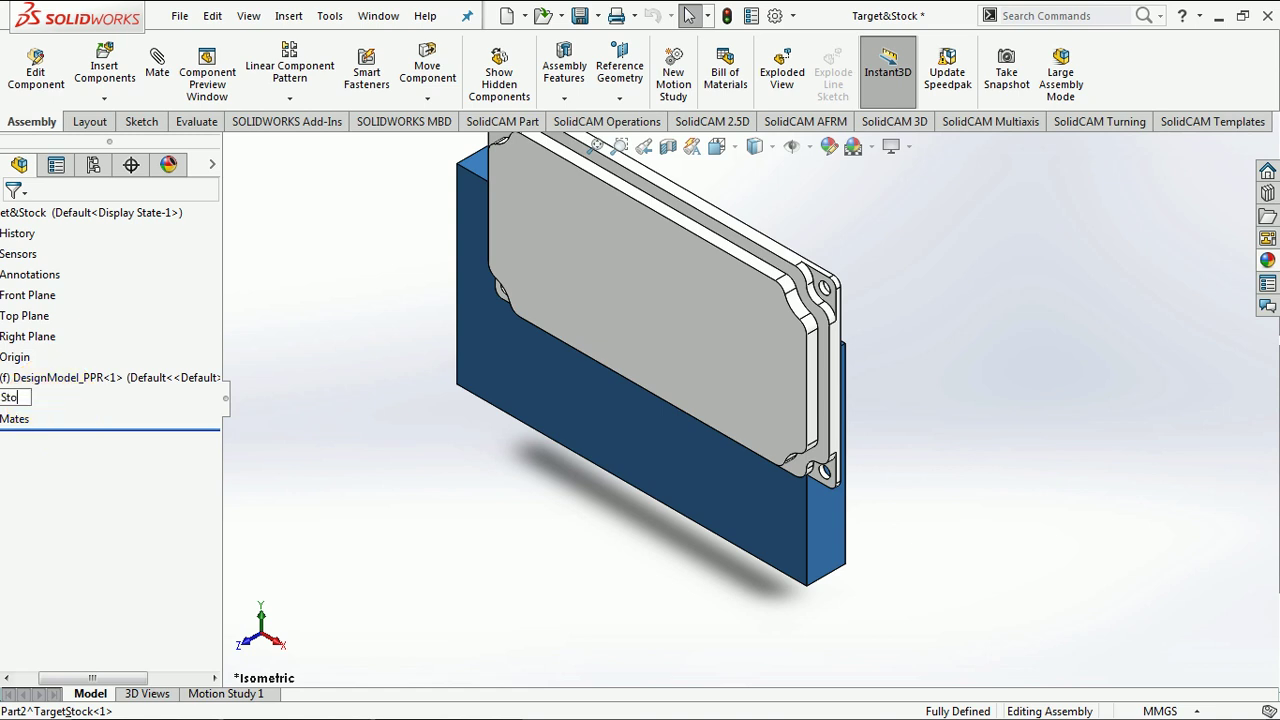
pyautogui.write('ck')
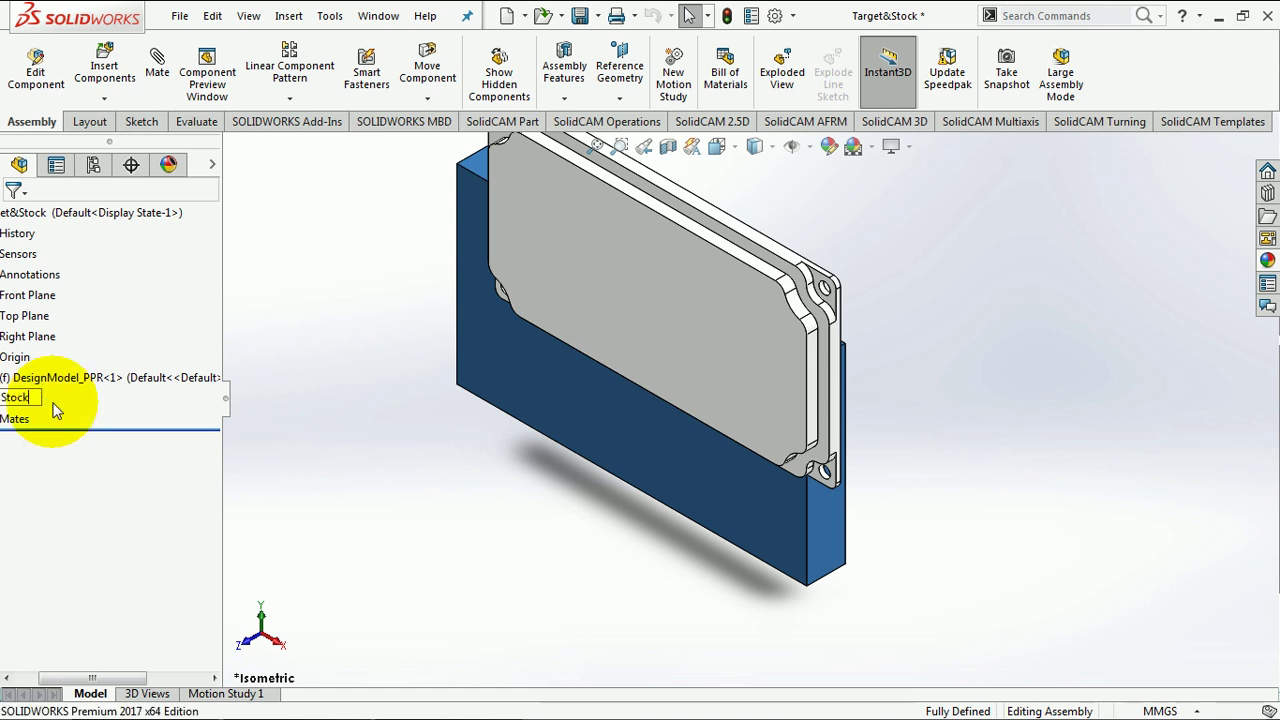
pyautogui.press('Return')
pyautogui.click(258, 378)
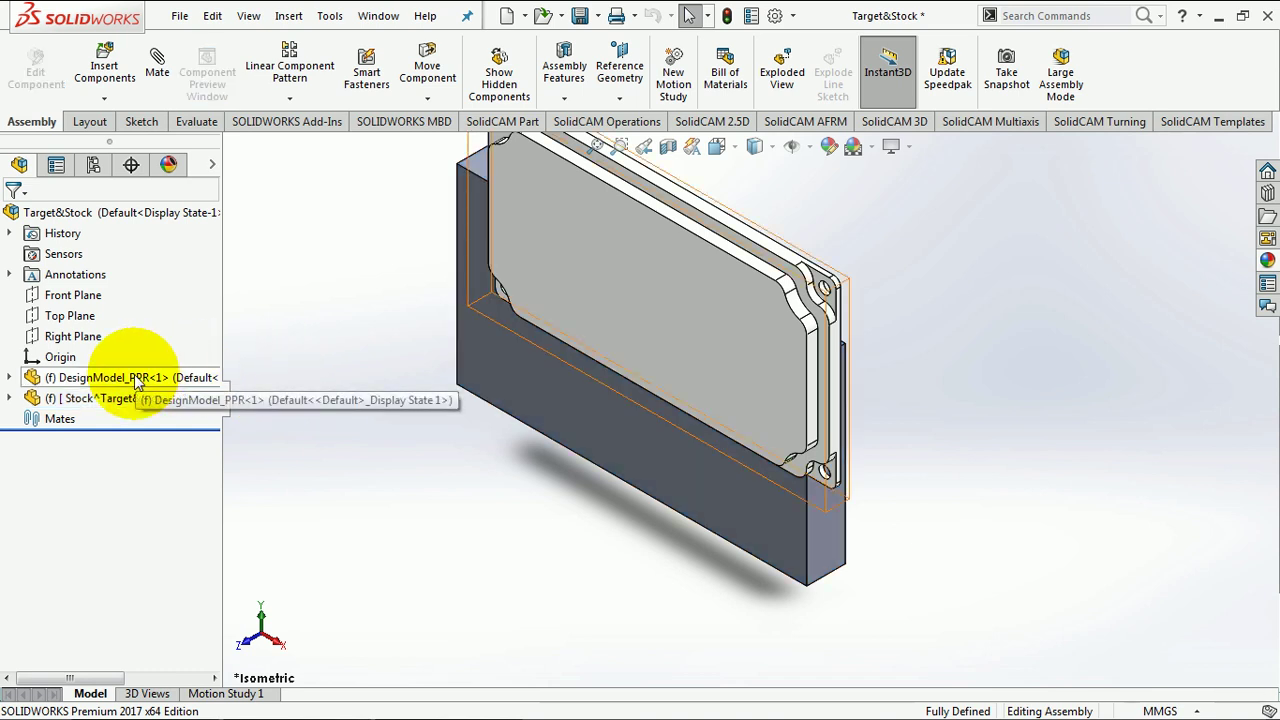
pyautogui.moveTo(658, 482)
pyautogui.mouseDown()
pyautogui.moveTo(786, 560)
pyautogui.moveTo(855, 560)
pyautogui.moveTo(669, 398)
pyautogui.moveTo(634, 386)
pyautogui.moveTo(534, 465)
pyautogui.mouseUp()
pyautogui.click(85, 398)
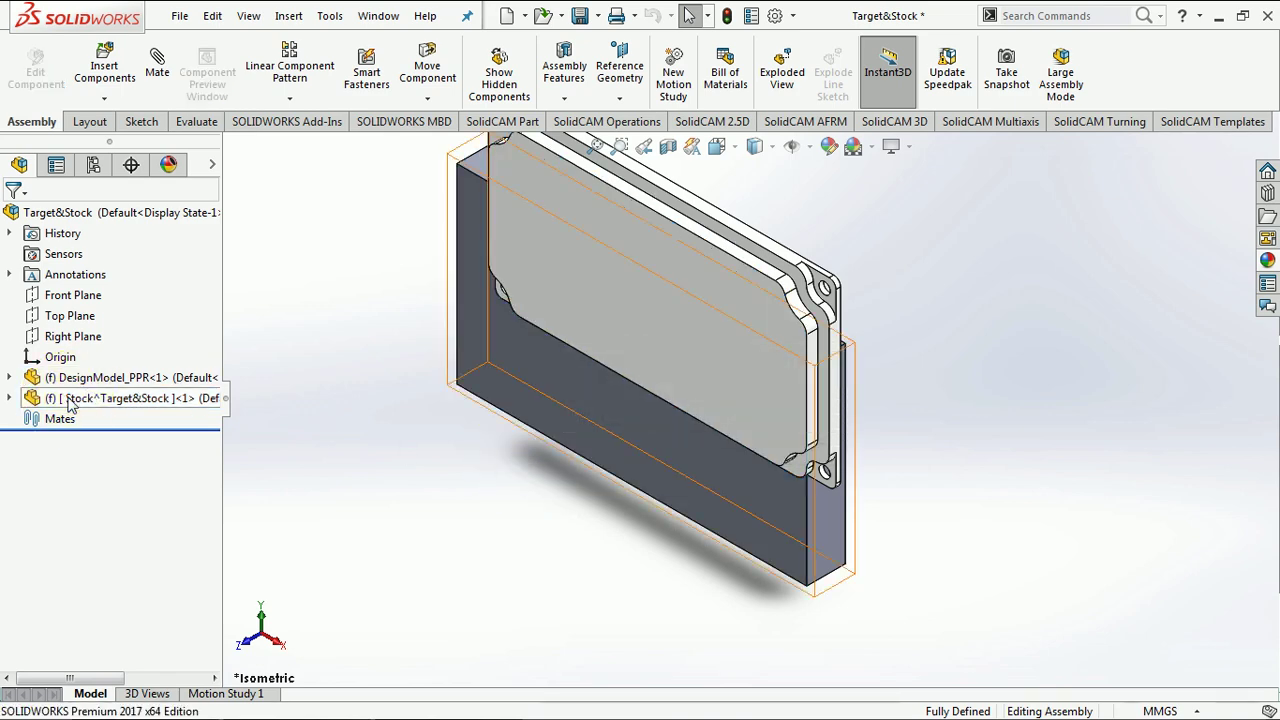
pyautogui.rightClick(70, 404)
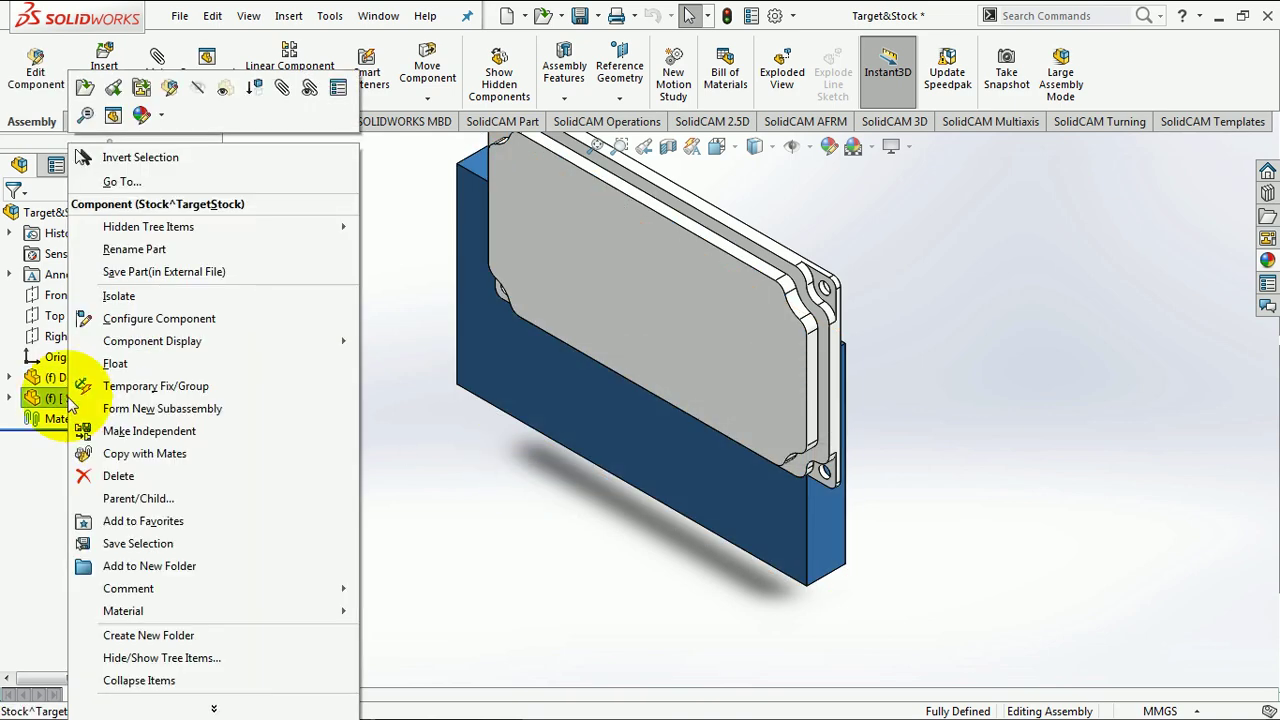
# Step: Float the Stock component, drag it beside the part, and apply the Plain White scene
pyautogui.click(122, 366)
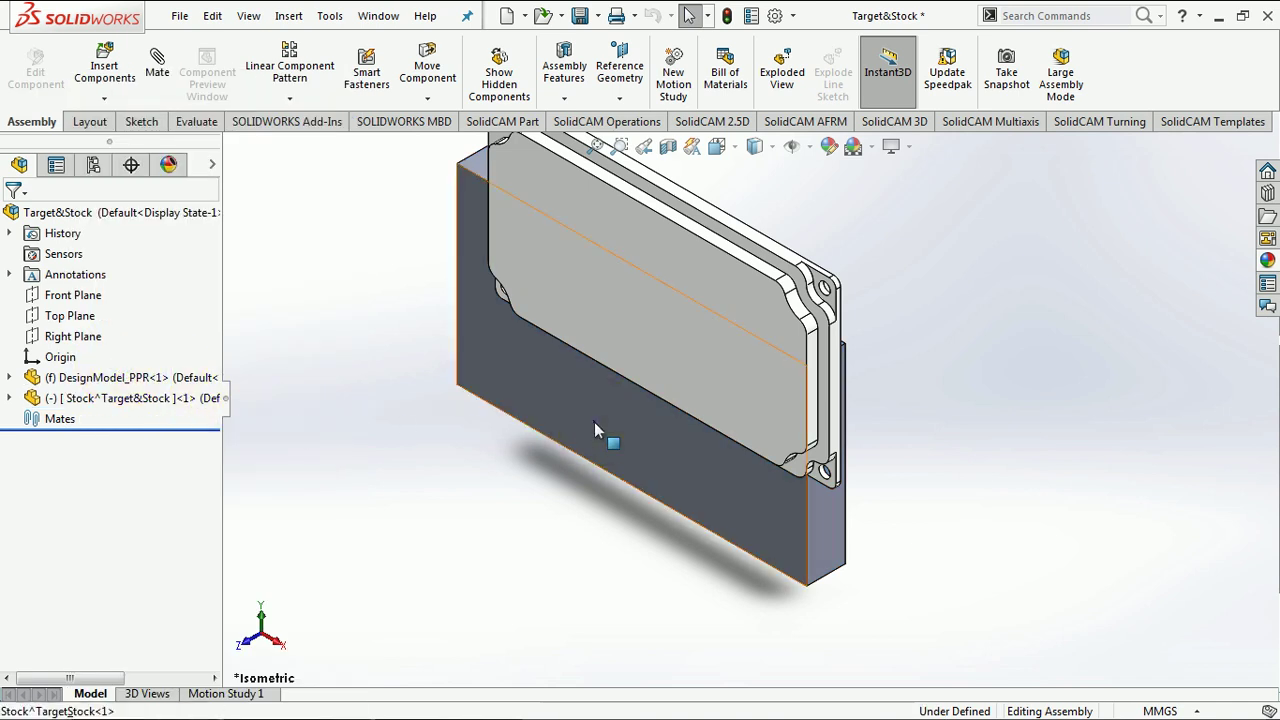
pyautogui.click(594, 422)
pyautogui.moveTo(671, 508); pyautogui.dragTo(1014, 450)
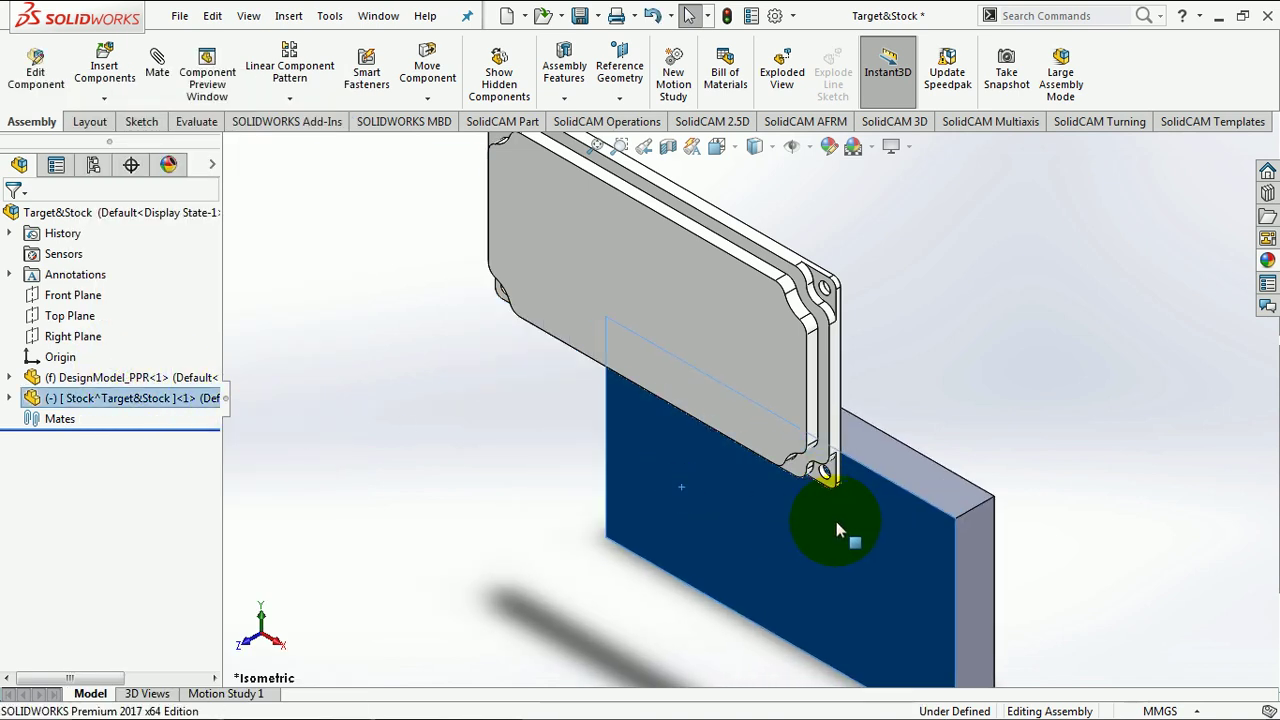
pyautogui.click(855, 146)
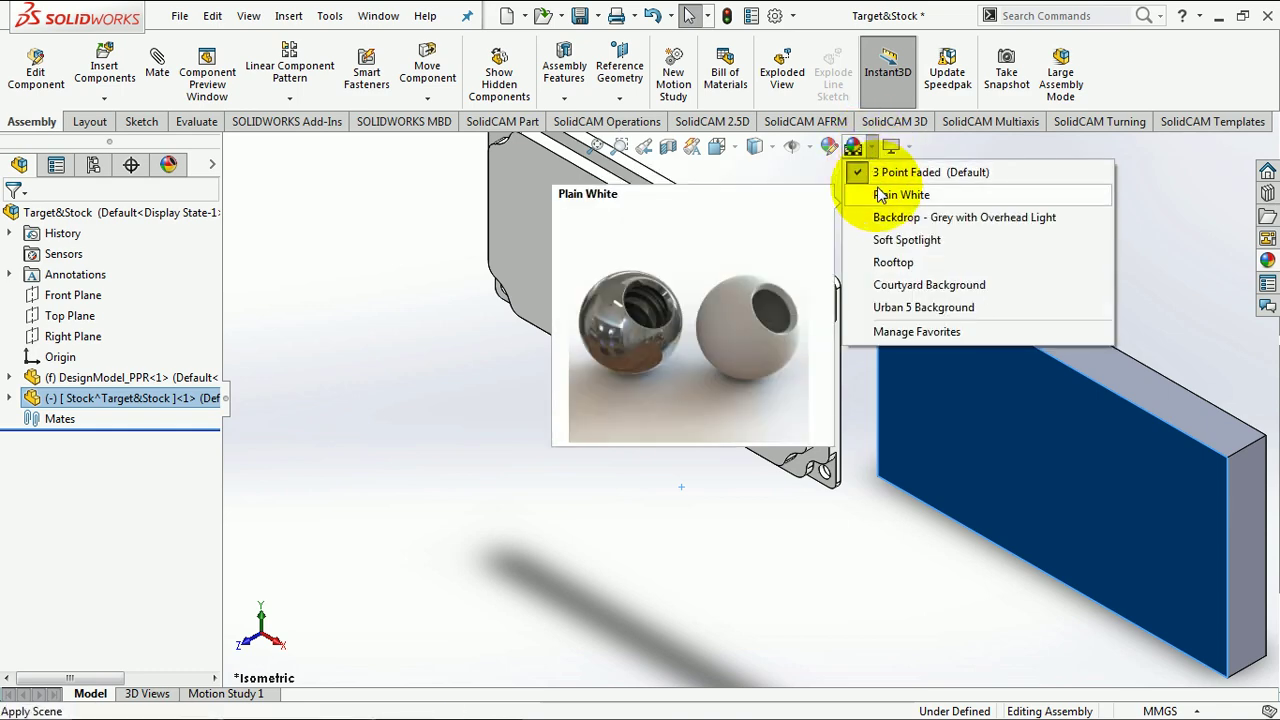
pyautogui.click(876, 194)
pyautogui.moveTo(983, 388); pyautogui.dragTo(948, 327)
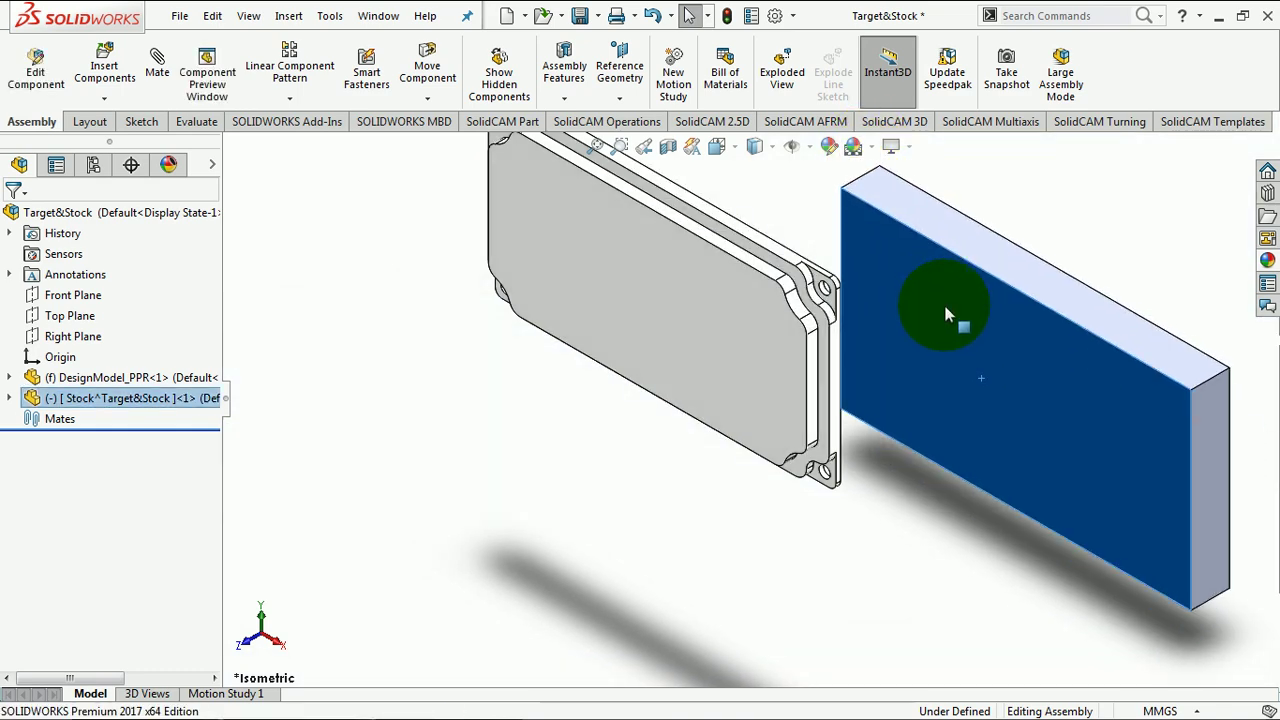
pyautogui.click(942, 480)
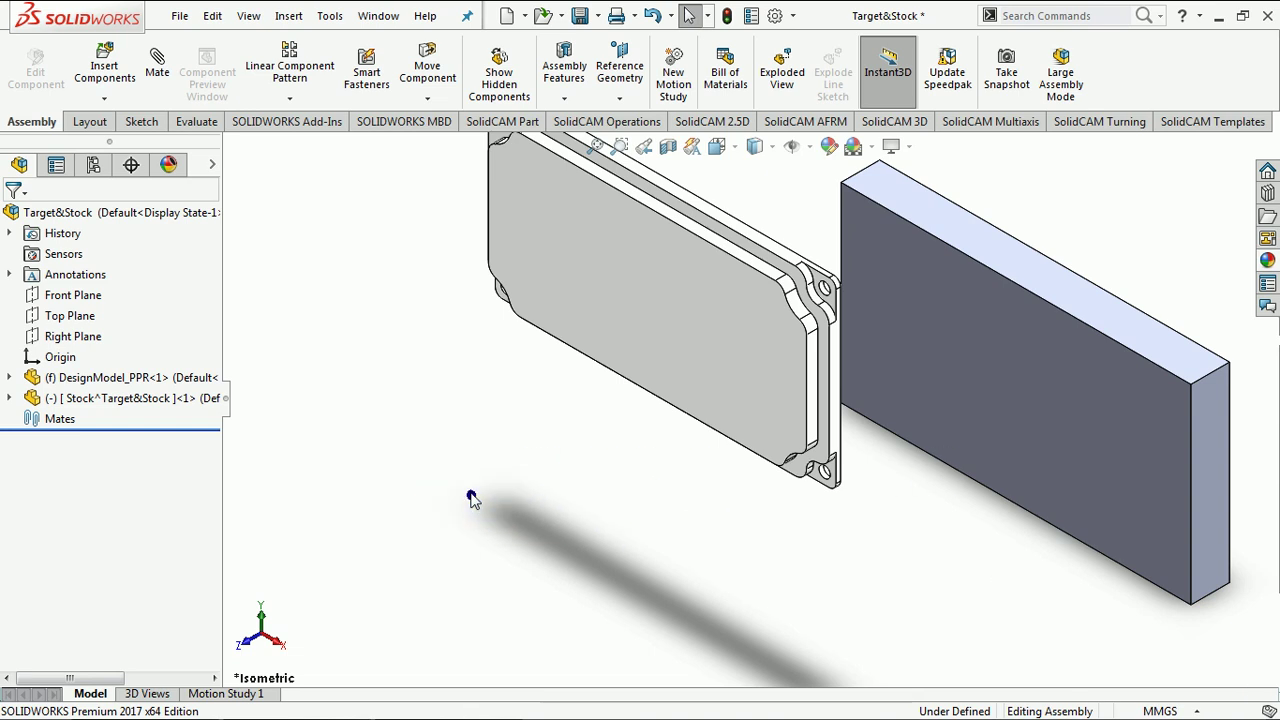
pyautogui.click(472, 499)
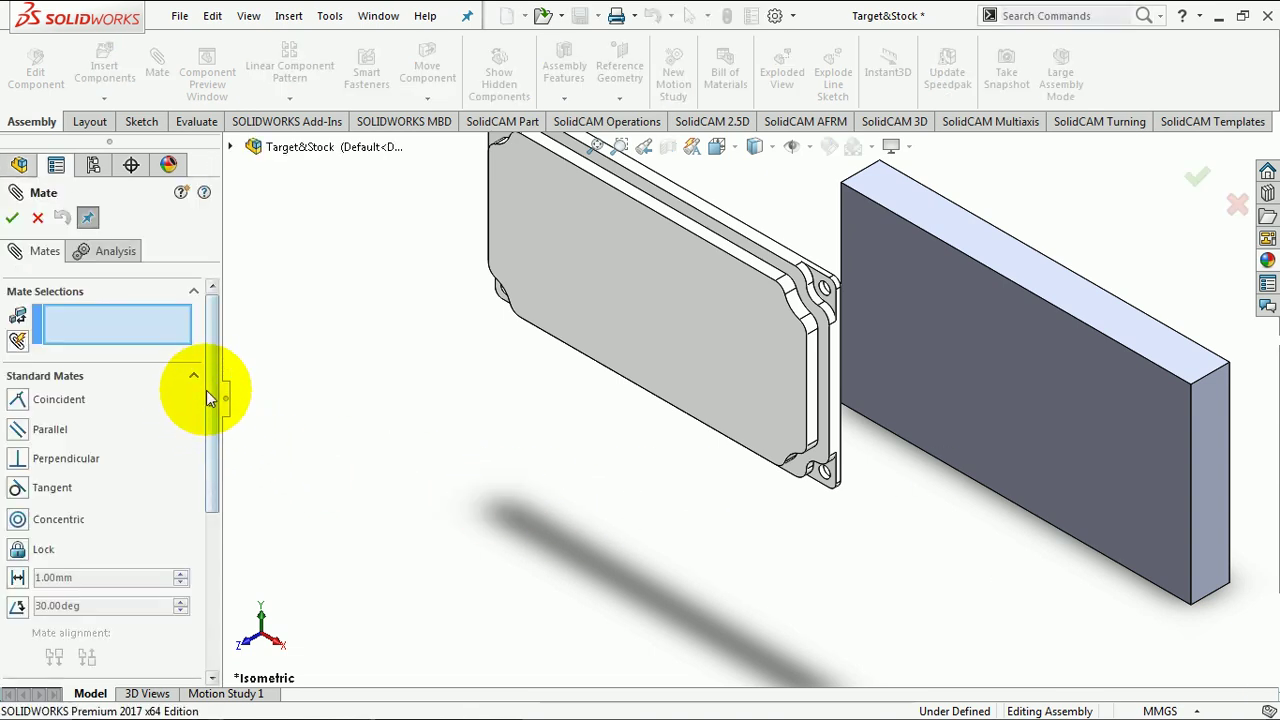
# Step: Add a Width mate pairing the plate's two side faces with the stock's two side faces
pyautogui.moveTo(209, 398); pyautogui.dragTo(60, 473)
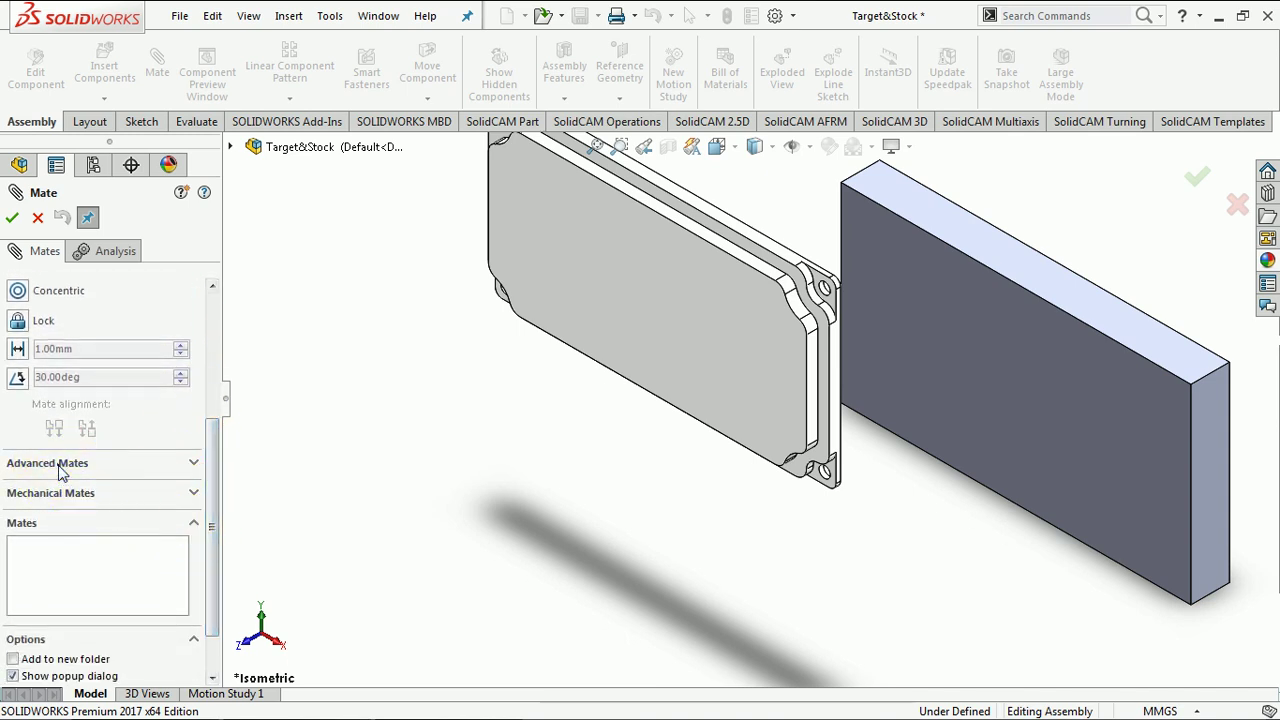
pyautogui.click(60, 465)
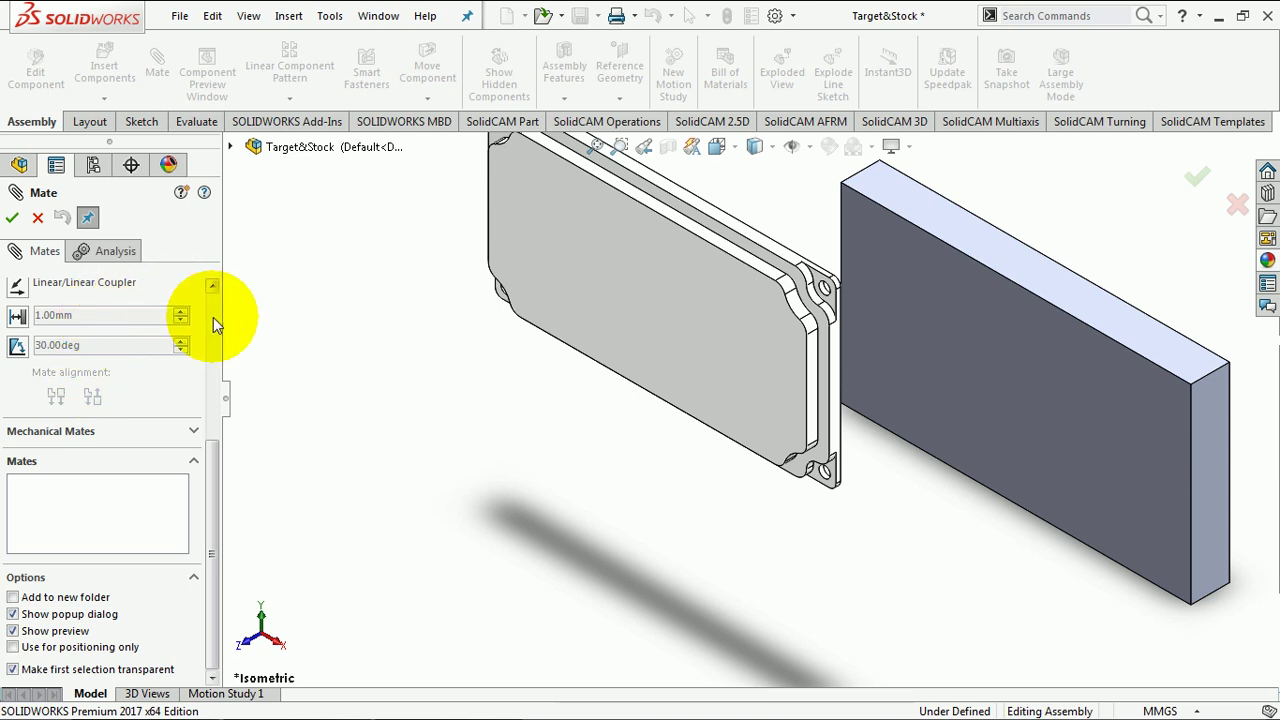
pyautogui.scroll(3, 212, 320)
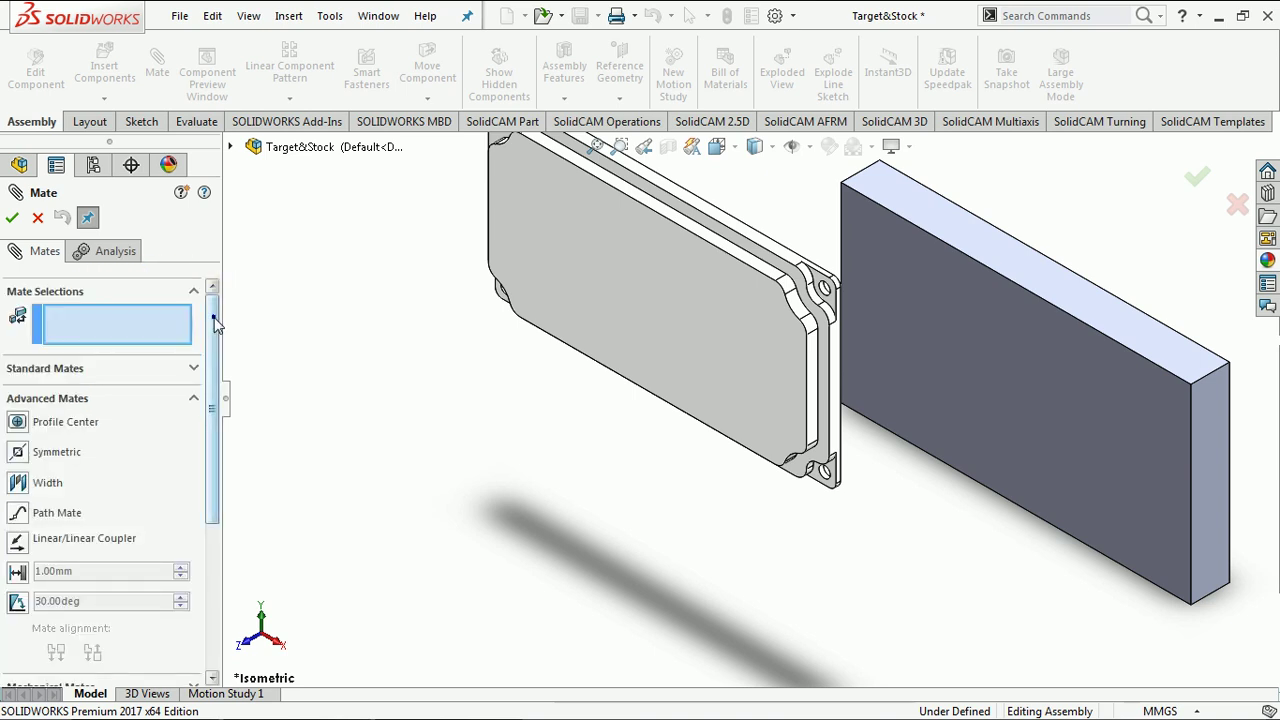
pyautogui.click(24, 484)
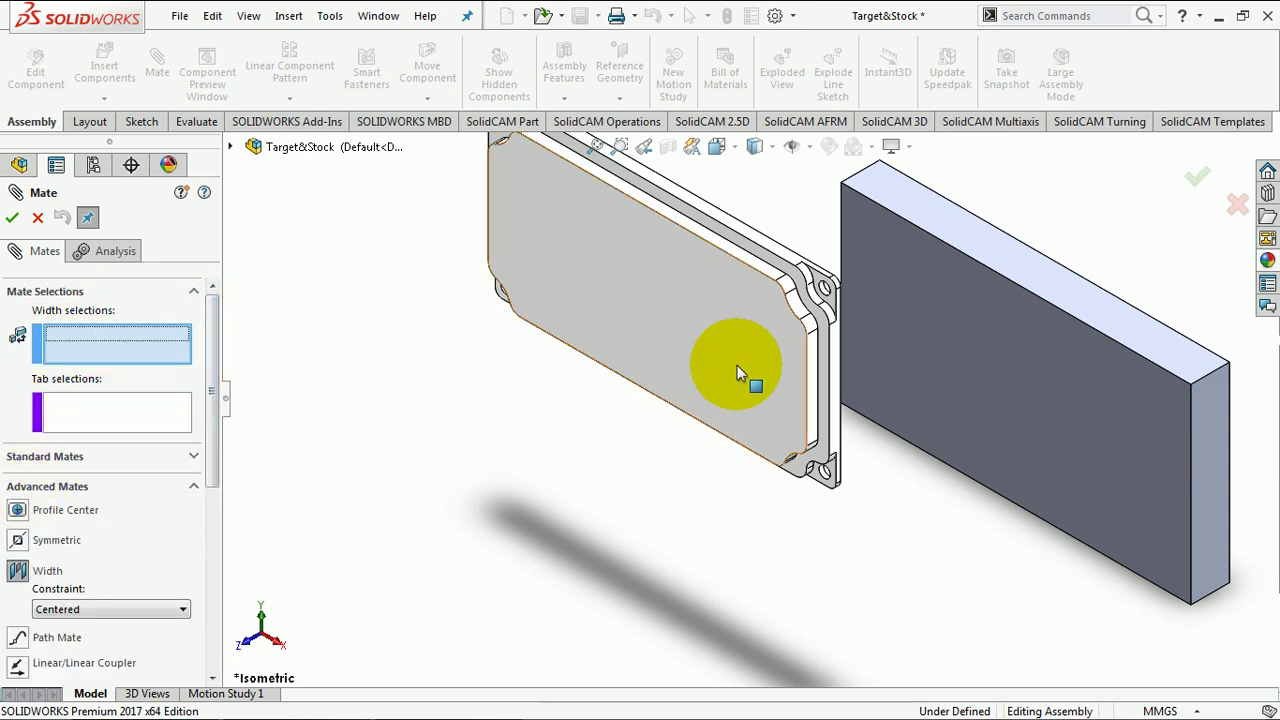
pyautogui.scroll(-5, 843, 385)
pyautogui.click(808, 395)
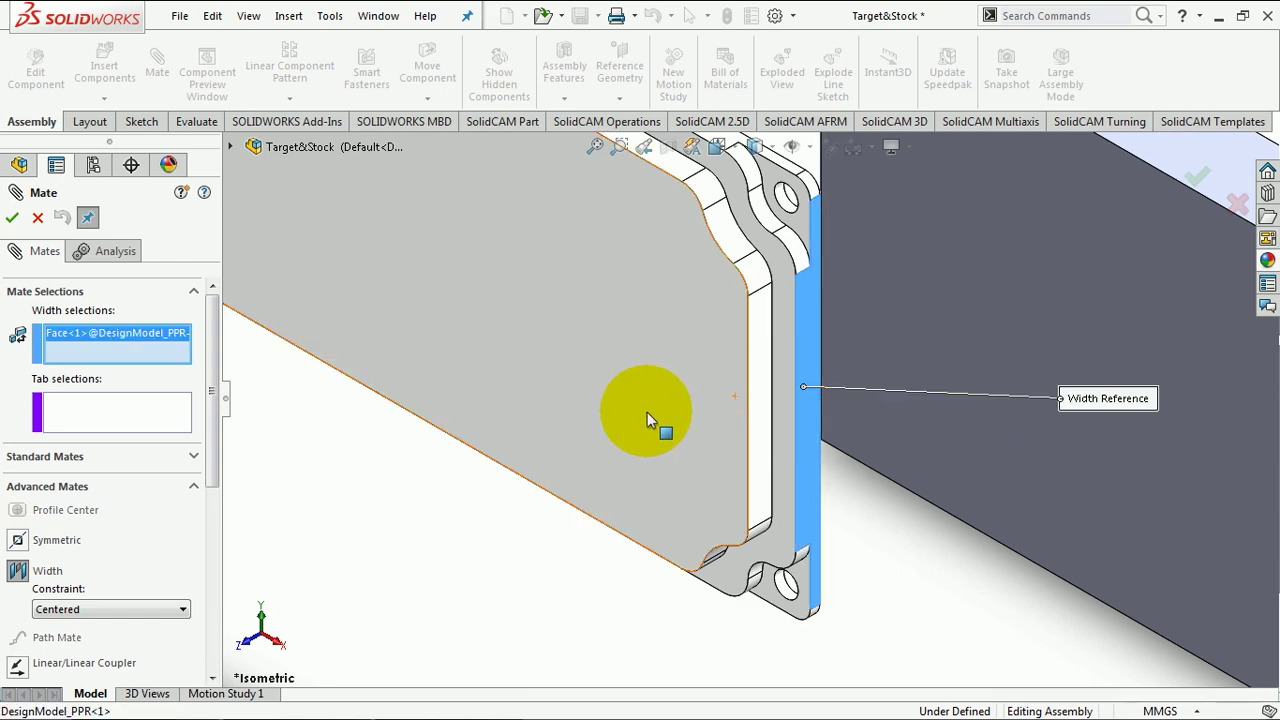
pyautogui.moveTo(657, 429)
pyautogui.mouseDown(button='middle')
pyautogui.moveTo(766, 434)
pyautogui.moveTo(850, 495)
pyautogui.moveTo(809, 486)
pyautogui.mouseUp(button='middle')
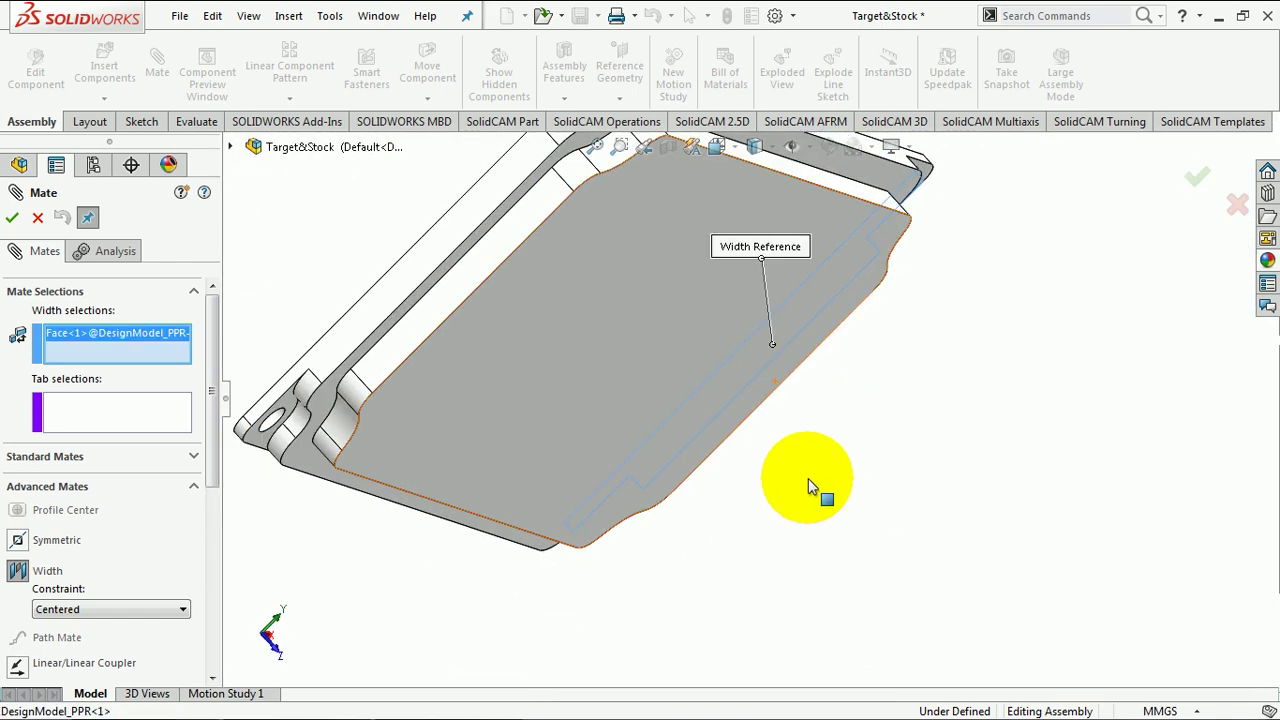
pyautogui.click(420, 257)
pyautogui.scroll(5, 640, 356)
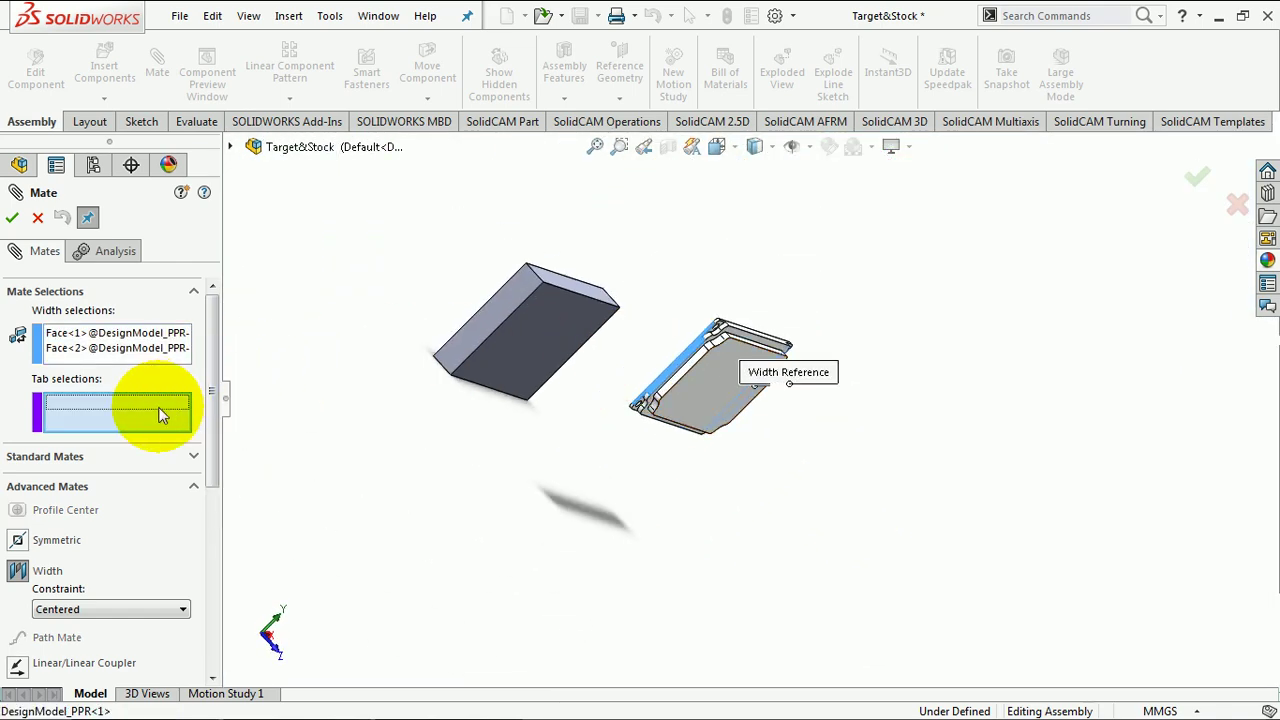
pyautogui.click(485, 335)
pyautogui.moveTo(535, 331)
pyautogui.mouseDown(button='middle')
pyautogui.moveTo(600, 357)
pyautogui.moveTo(491, 314)
pyautogui.moveTo(425, 308)
pyautogui.mouseUp(button='middle')
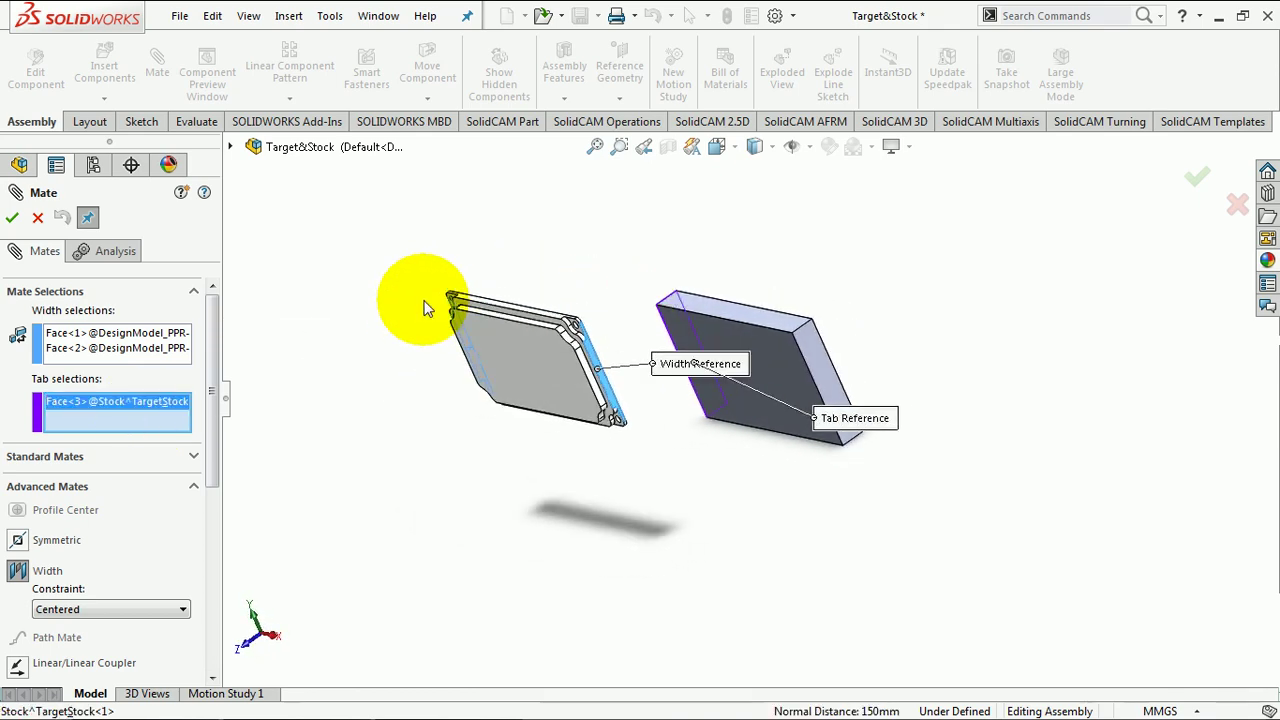
pyautogui.click(820, 370)
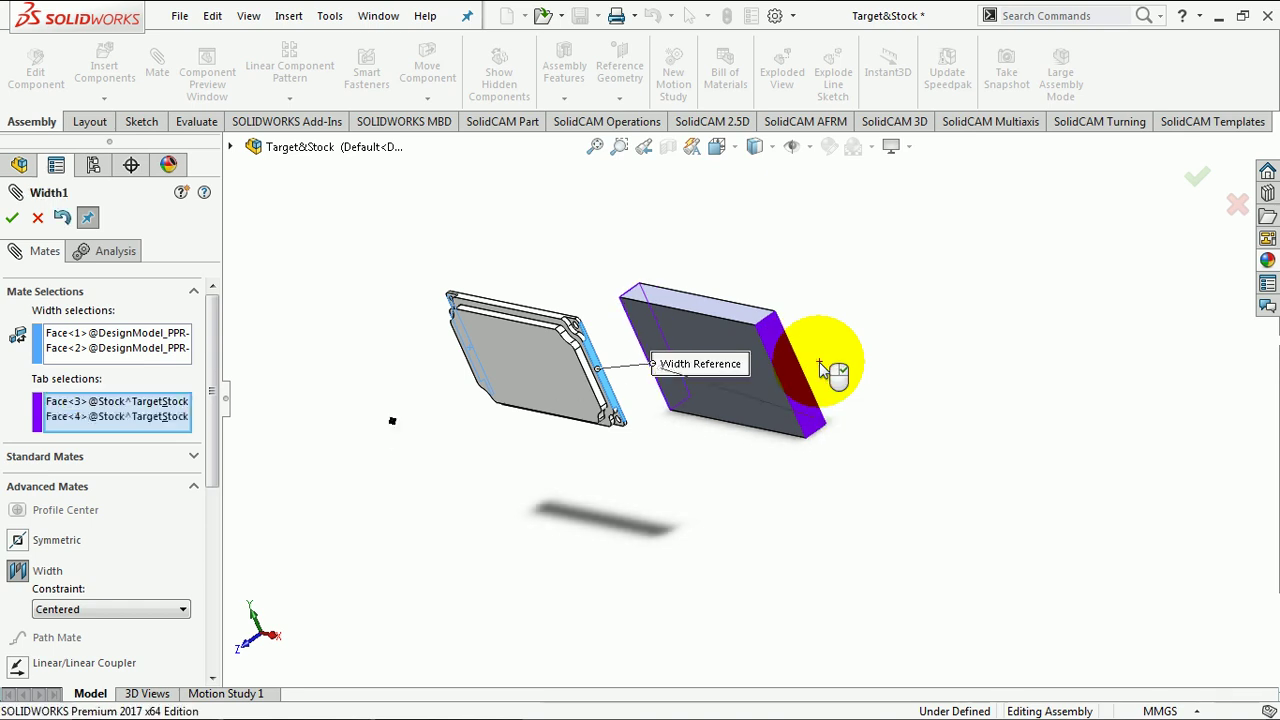
pyautogui.click(12, 219)
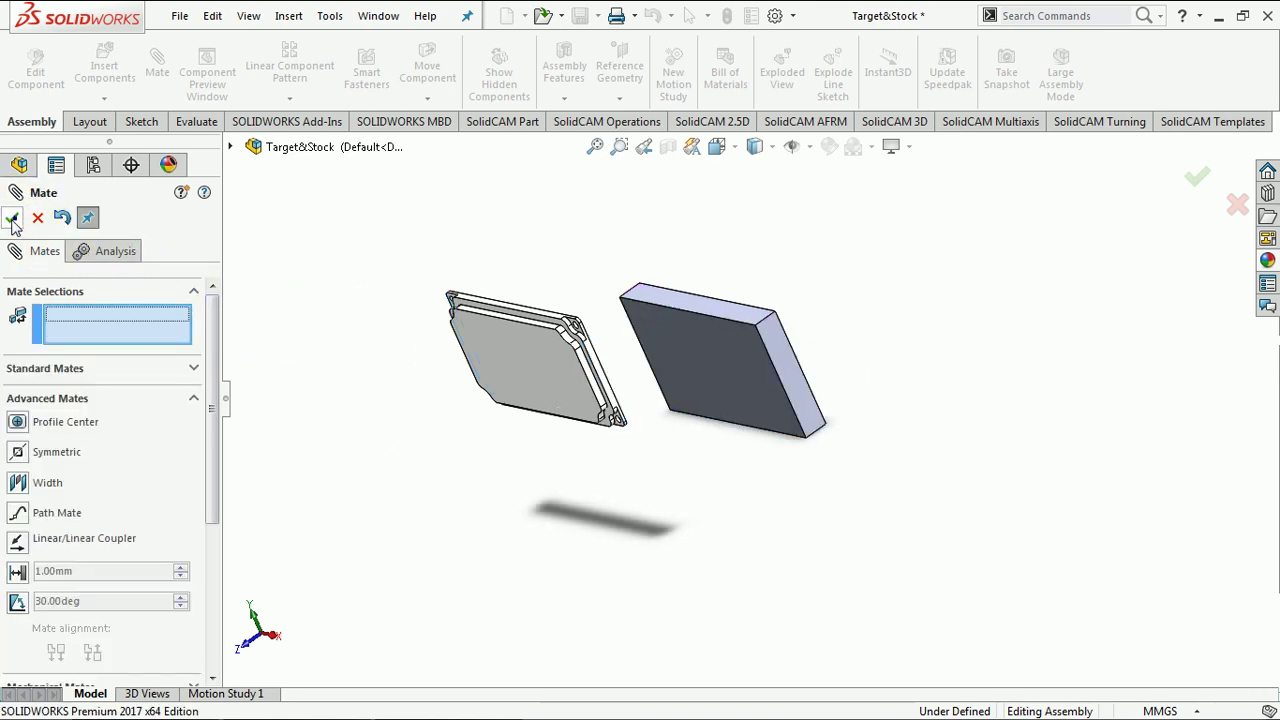
# Step: Add Width2 pairing the plate's two end faces with the stock's two end faces
pyautogui.click(20, 483)
pyautogui.scroll(-3, 471, 357)
pyautogui.scroll(-2, 471, 357)
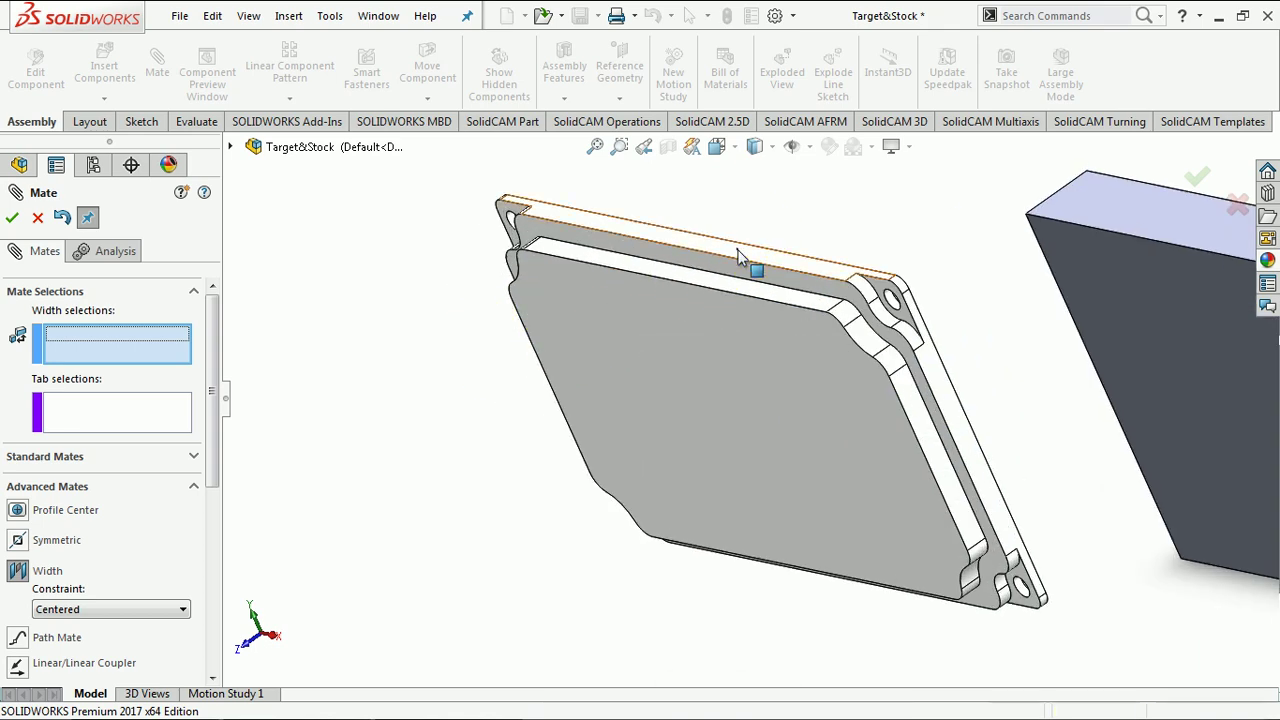
pyautogui.click(738, 257)
pyautogui.moveTo(771, 343); pyautogui.dragTo(777, 91, button='middle')
pyautogui.click(995, 480)
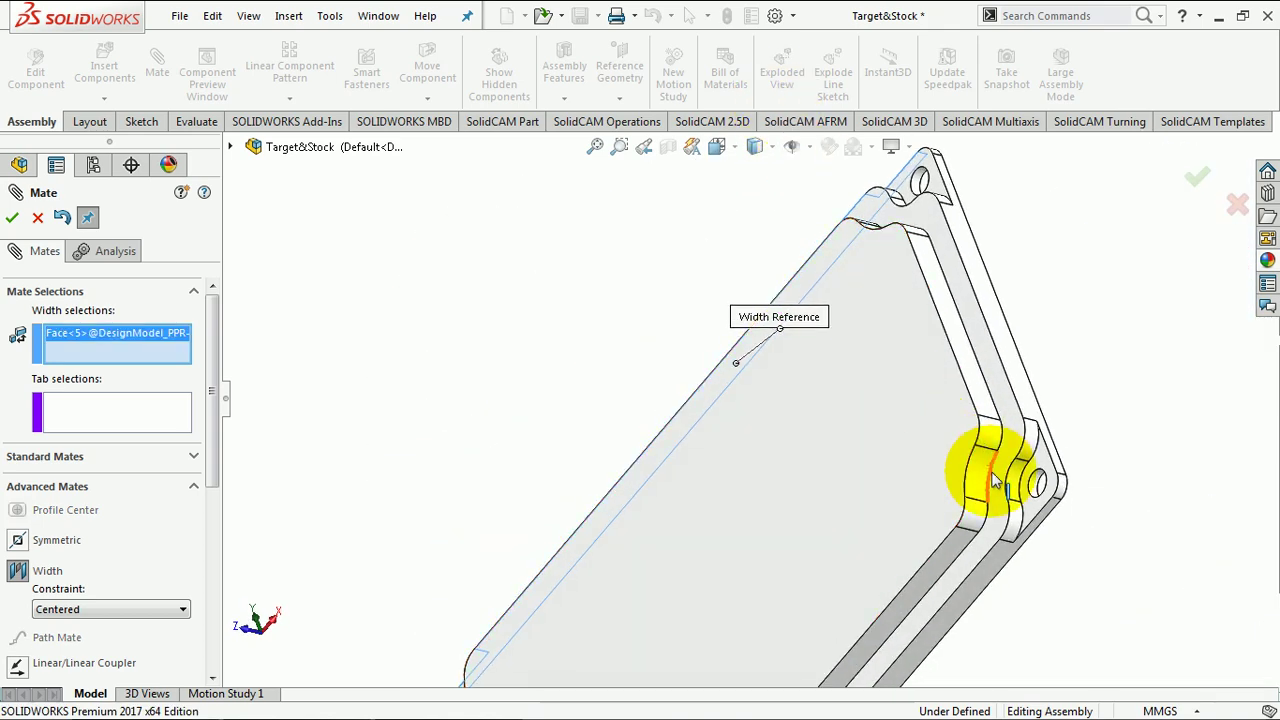
pyautogui.click(997, 564)
pyautogui.click(748, 542)
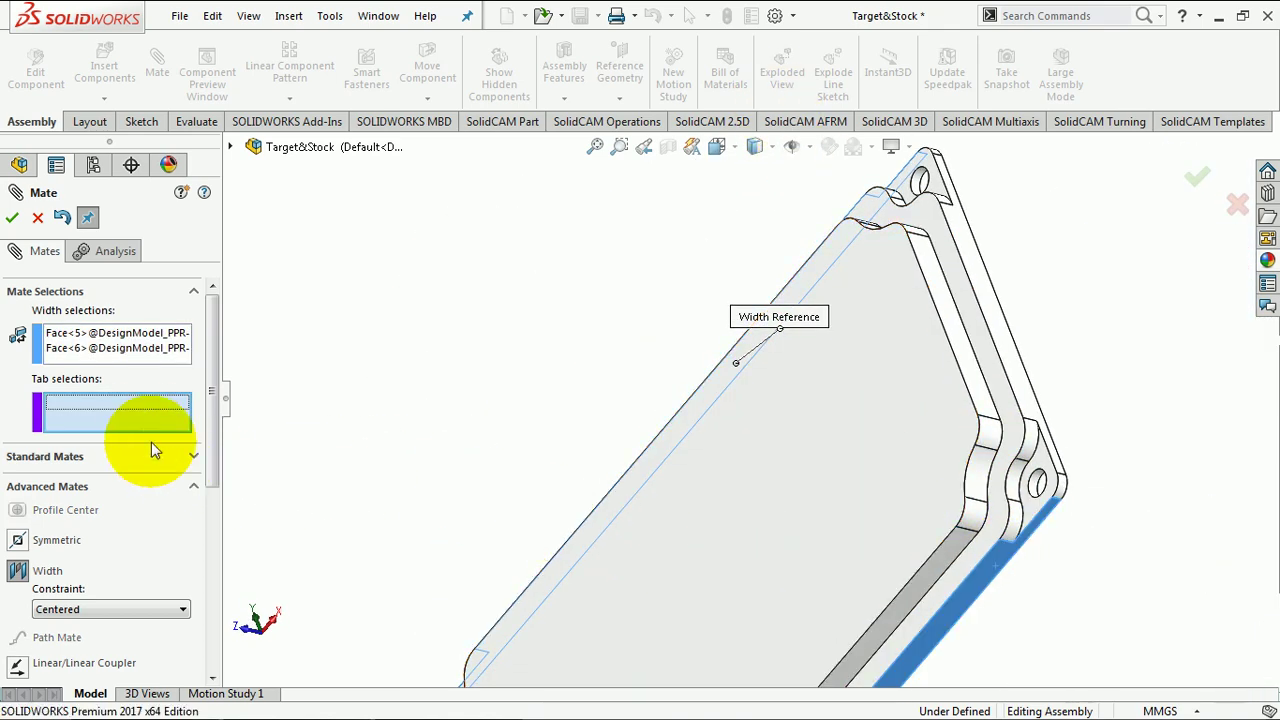
pyautogui.scroll(5, 839, 451)
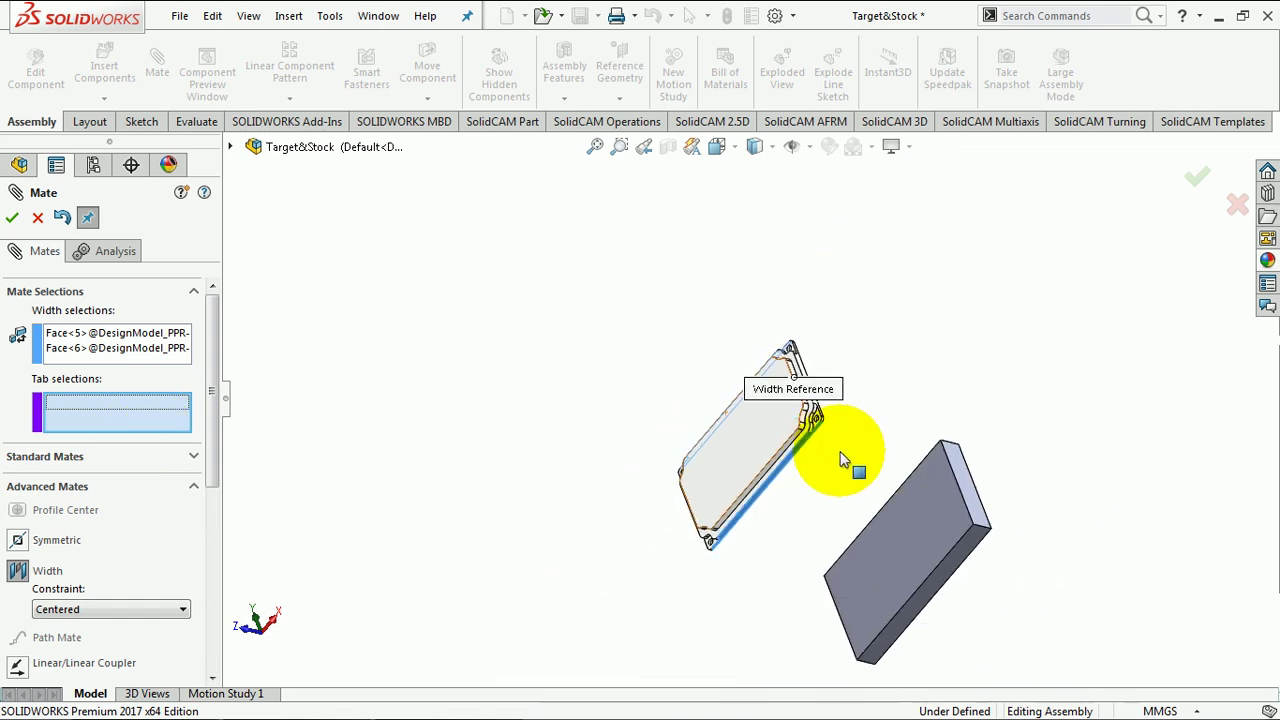
pyautogui.click(966, 555)
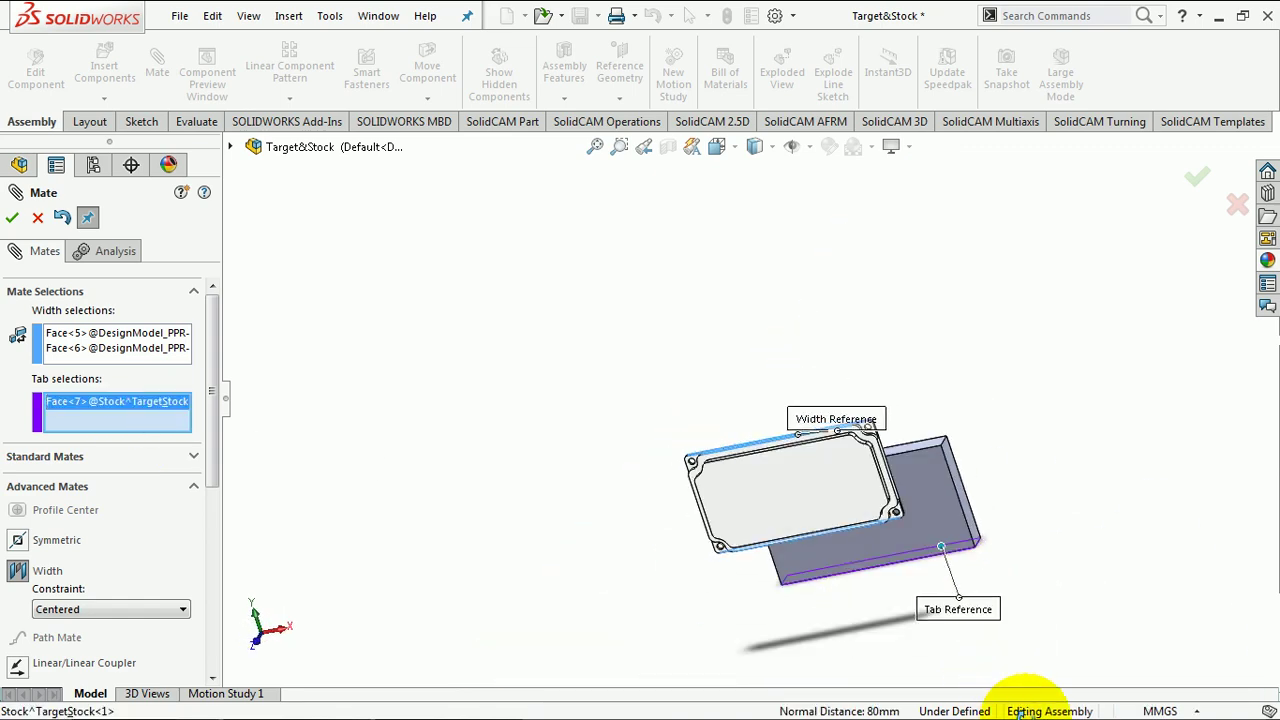
pyautogui.scroll(-5, 971, 543)
pyautogui.scroll(2, 754, 363)
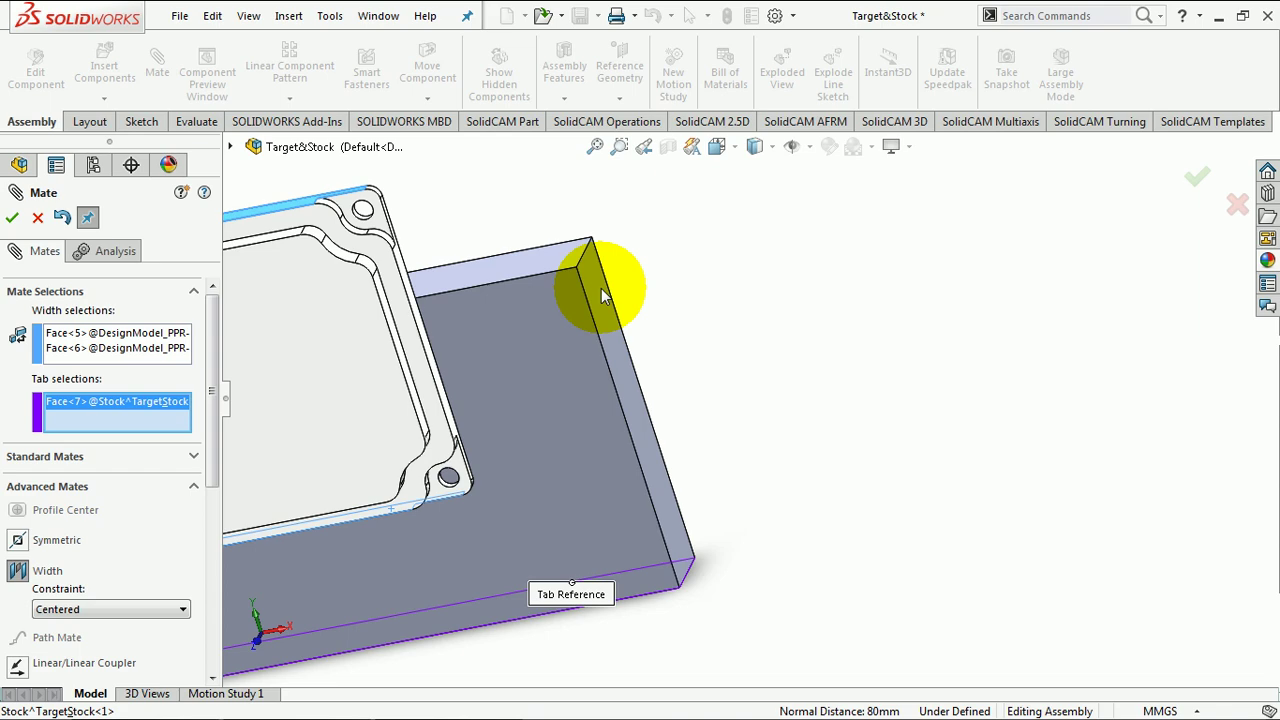
pyautogui.click(548, 266)
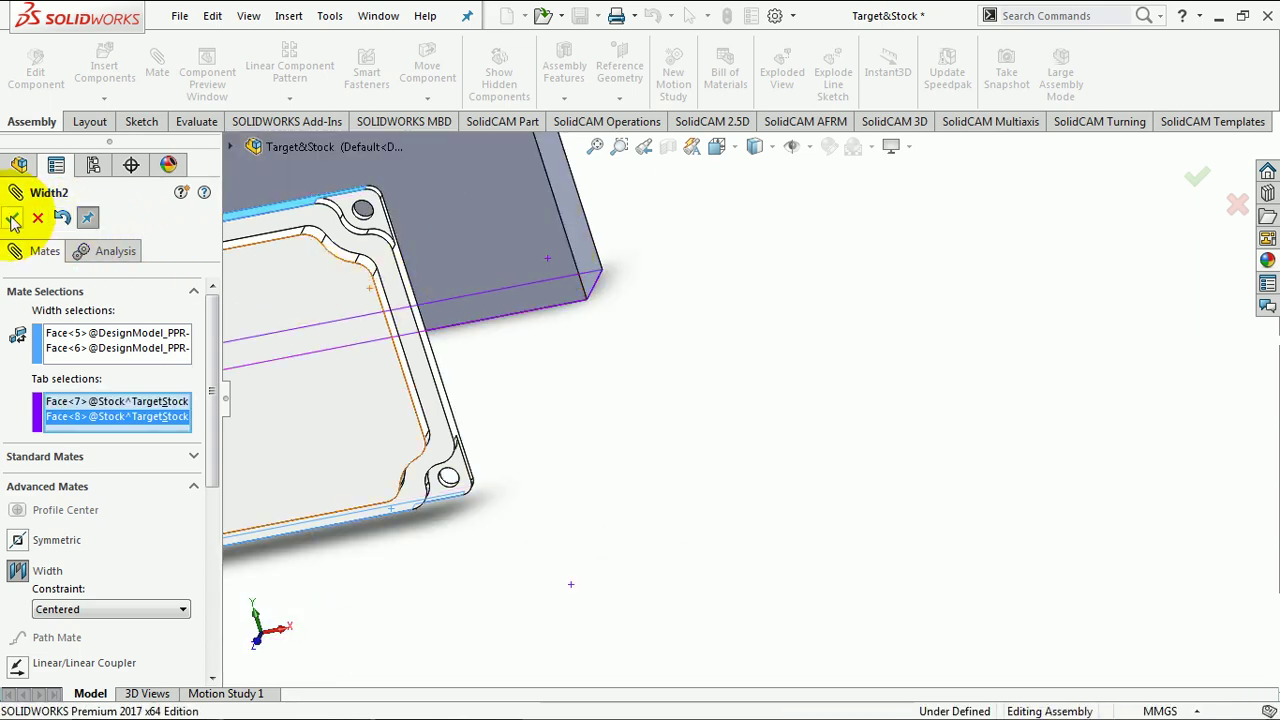
pyautogui.click(12, 218)
# Step: Pick a plate face and orbit to expose the plate corner and stock block
pyautogui.click(362, 364)
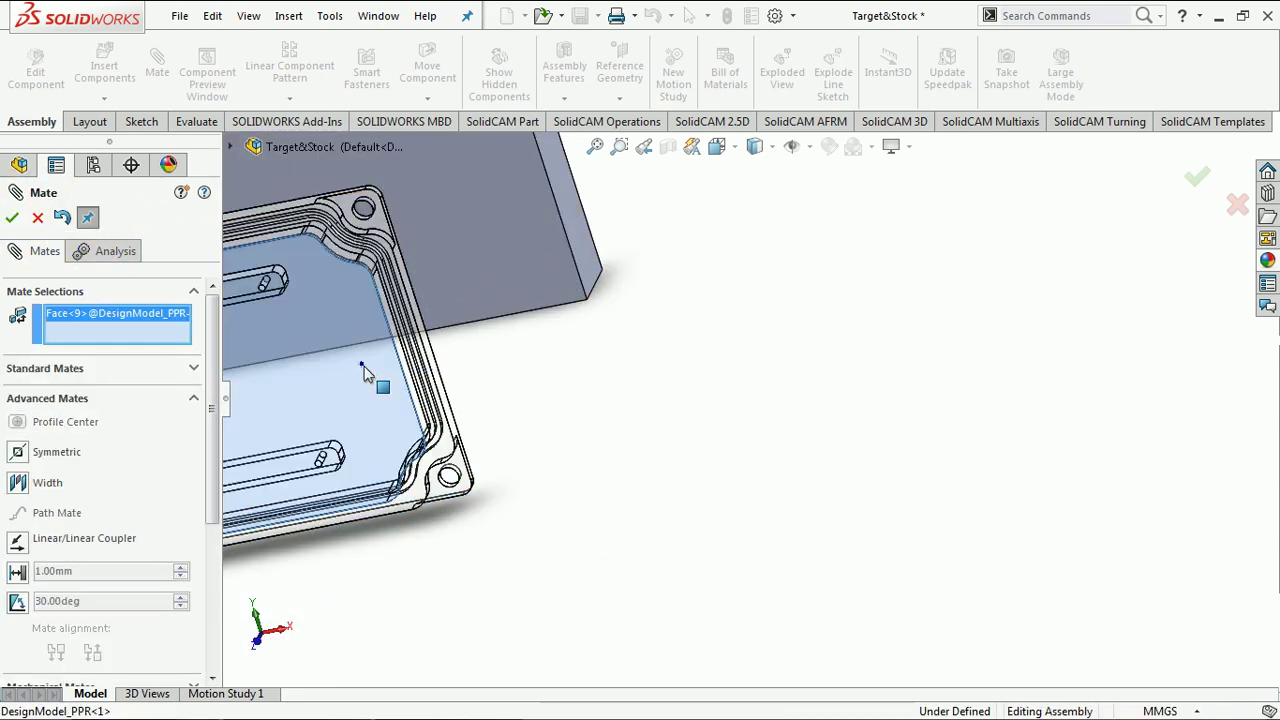
pyautogui.scroll(-2, 845, 430)
pyautogui.scroll(3, 786, 449)
pyautogui.scroll(2, 663, 514)
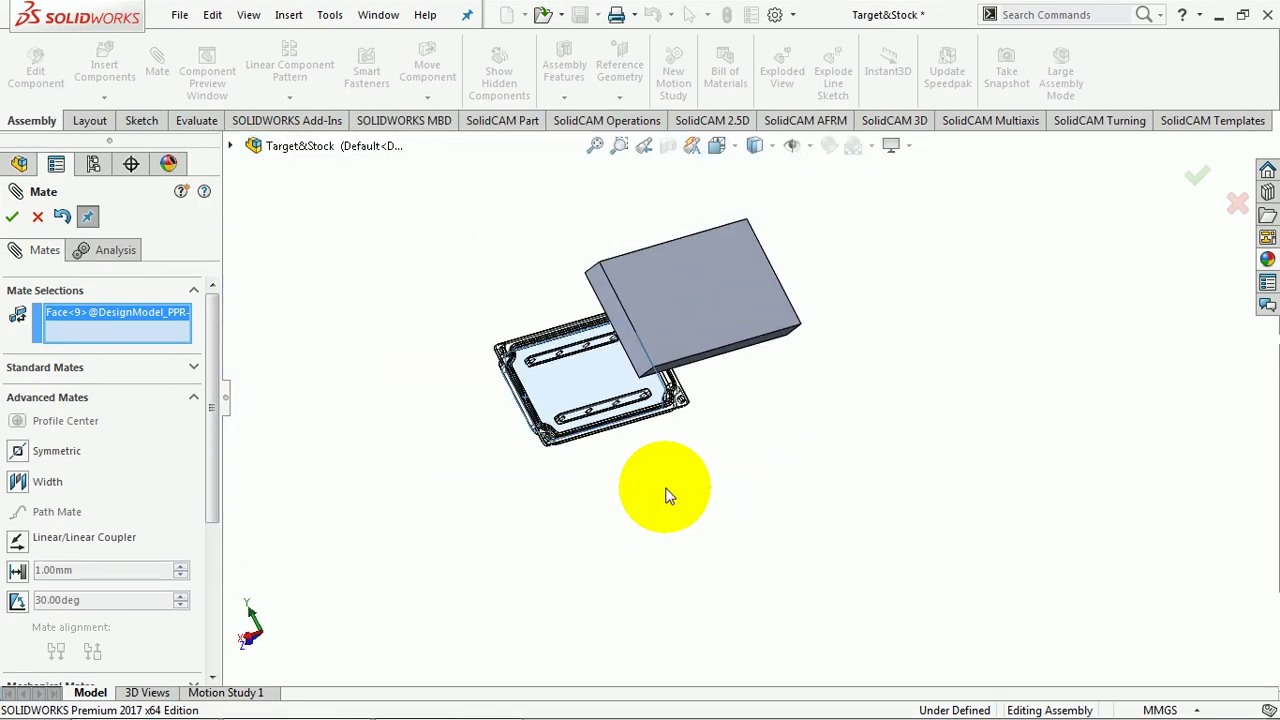
pyautogui.scroll(-6, 565, 420)
pyautogui.scroll(3, 777, 571)
pyautogui.moveTo(777, 571)
pyautogui.mouseDown(button='middle')
pyautogui.moveTo(820, 645)
pyautogui.moveTo(817, 694)
pyautogui.moveTo(814, 620)
pyautogui.mouseUp(button='middle')
pyautogui.scroll(-4, 810, 560)
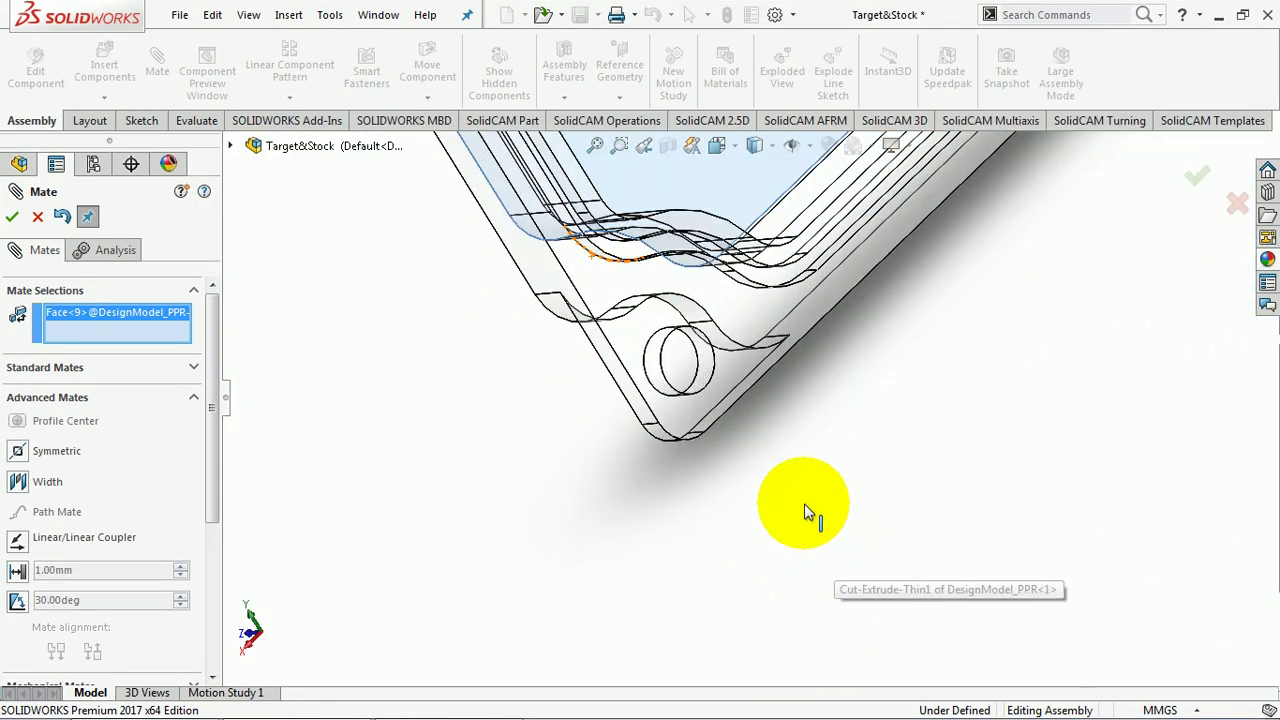
pyautogui.click(676, 424)
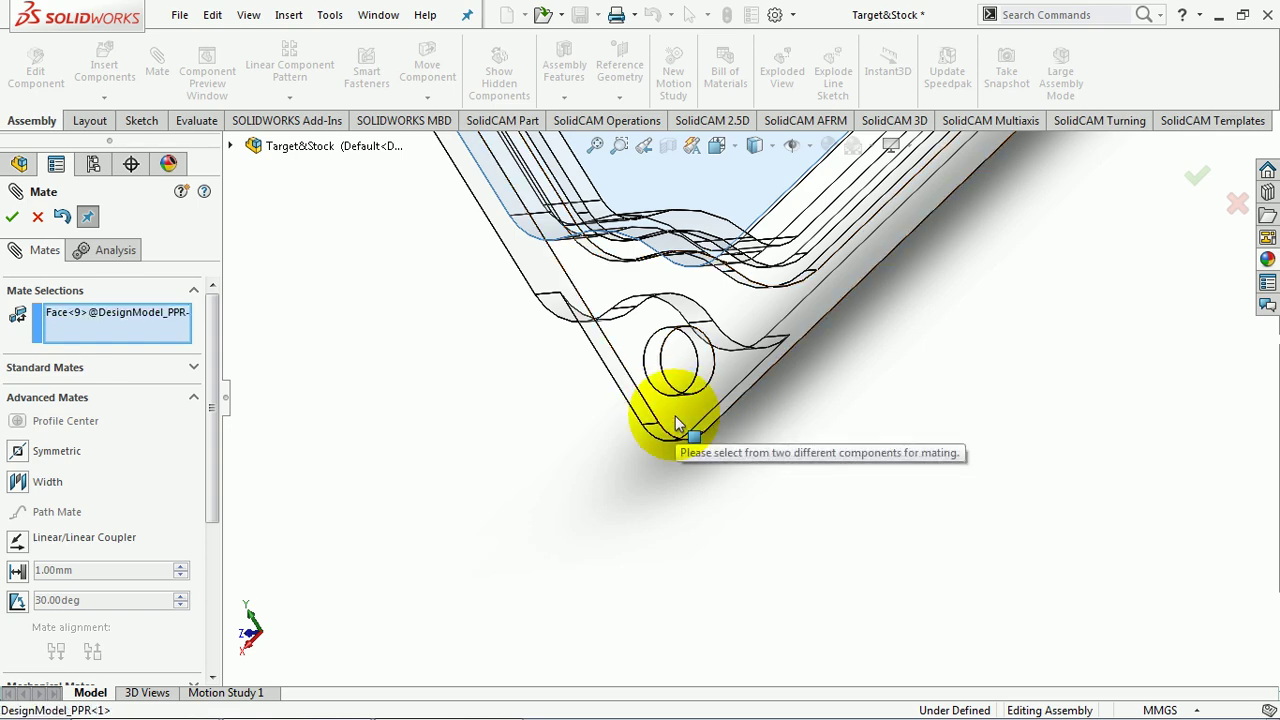
pyautogui.scroll(4, 676, 424)
pyautogui.moveTo(620, 449)
pyautogui.mouseDown(button='middle')
pyautogui.moveTo(503, 387)
pyautogui.moveTo(543, 380)
pyautogui.mouseUp(button='middle')
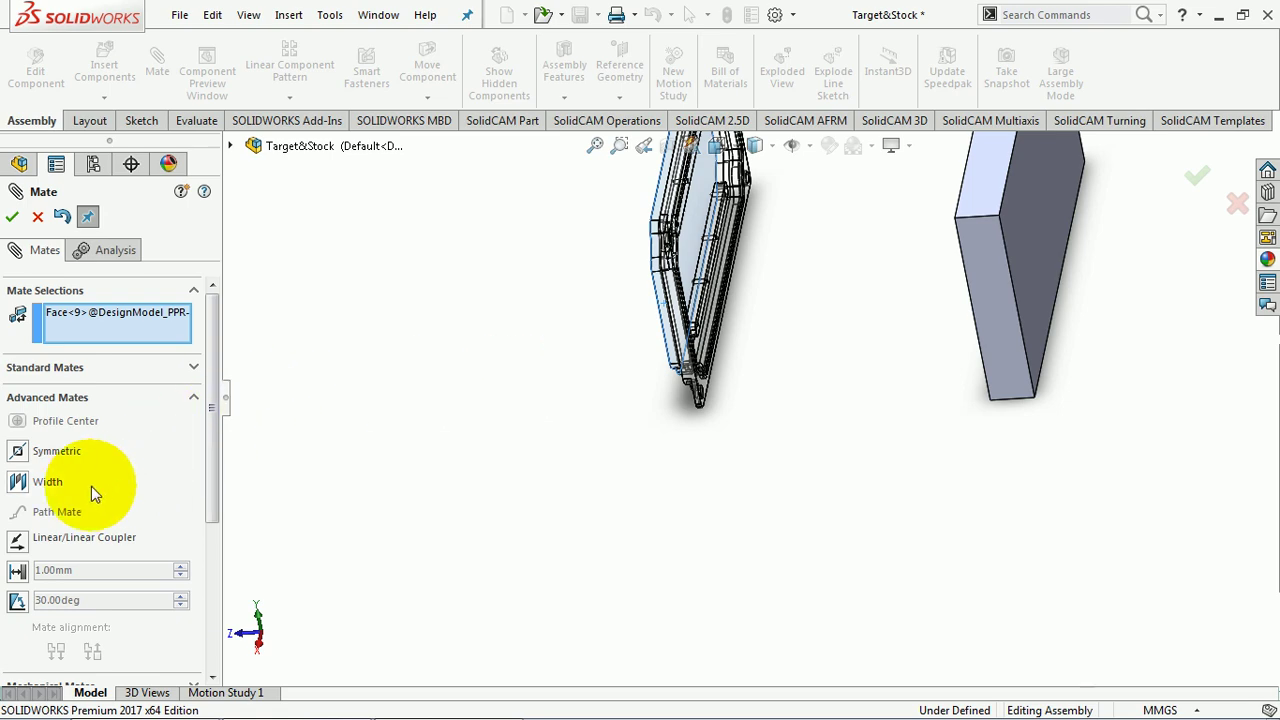
# Step: Create Width3 between the plate's and stock's front and back faces, then close Mate
pyautogui.click(18, 485)
pyautogui.scroll(-2, 600, 350)
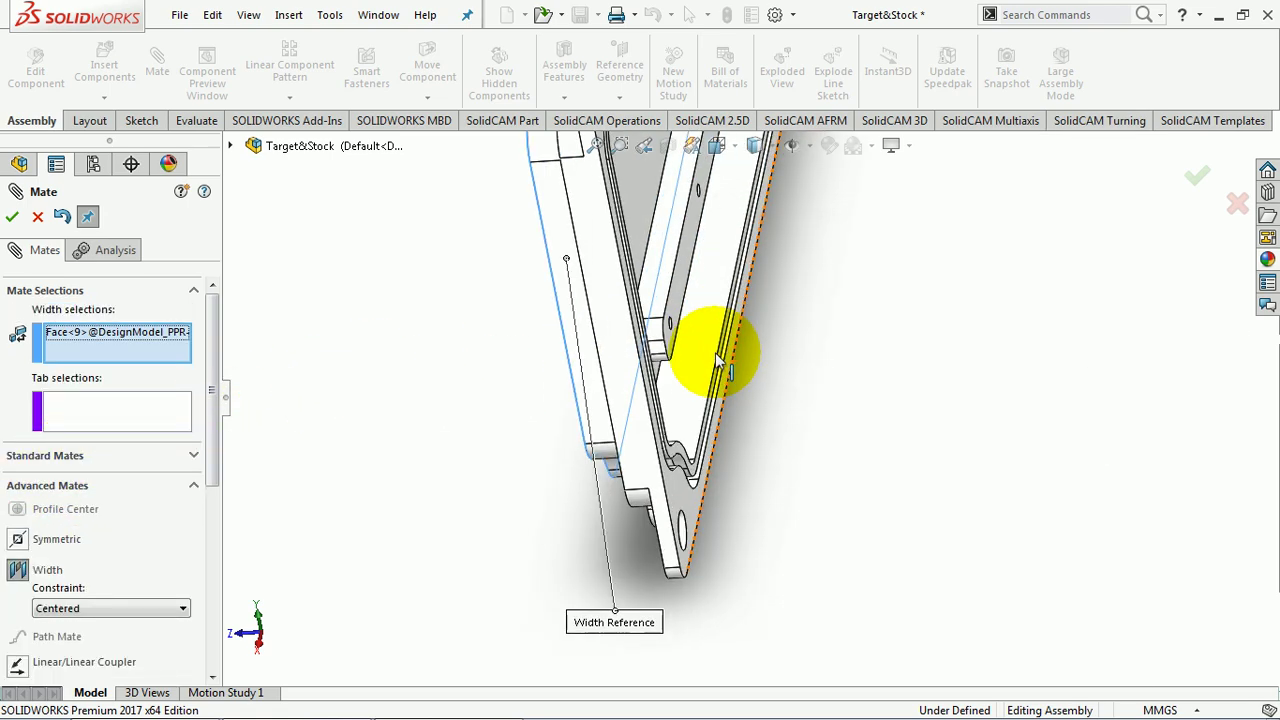
pyautogui.scroll(-3, 715, 540)
pyautogui.scroll(3, 715, 540)
pyautogui.click(728, 542)
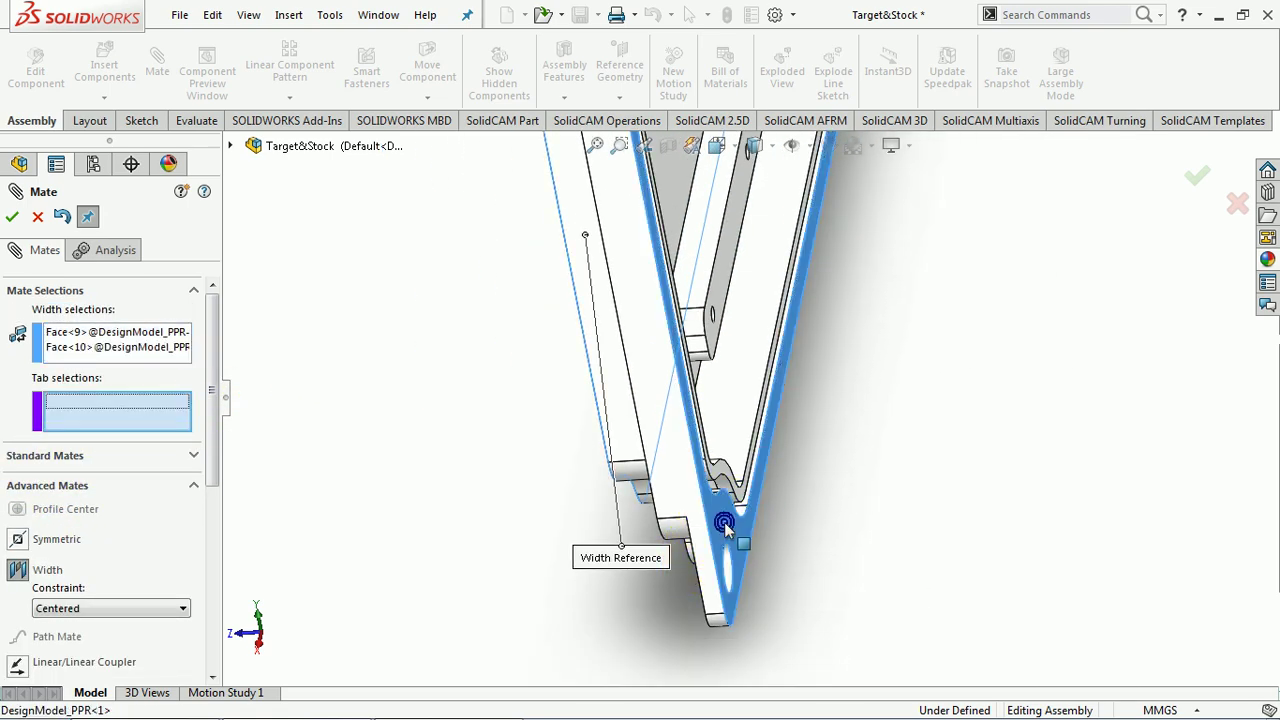
pyautogui.scroll(3, 839, 353)
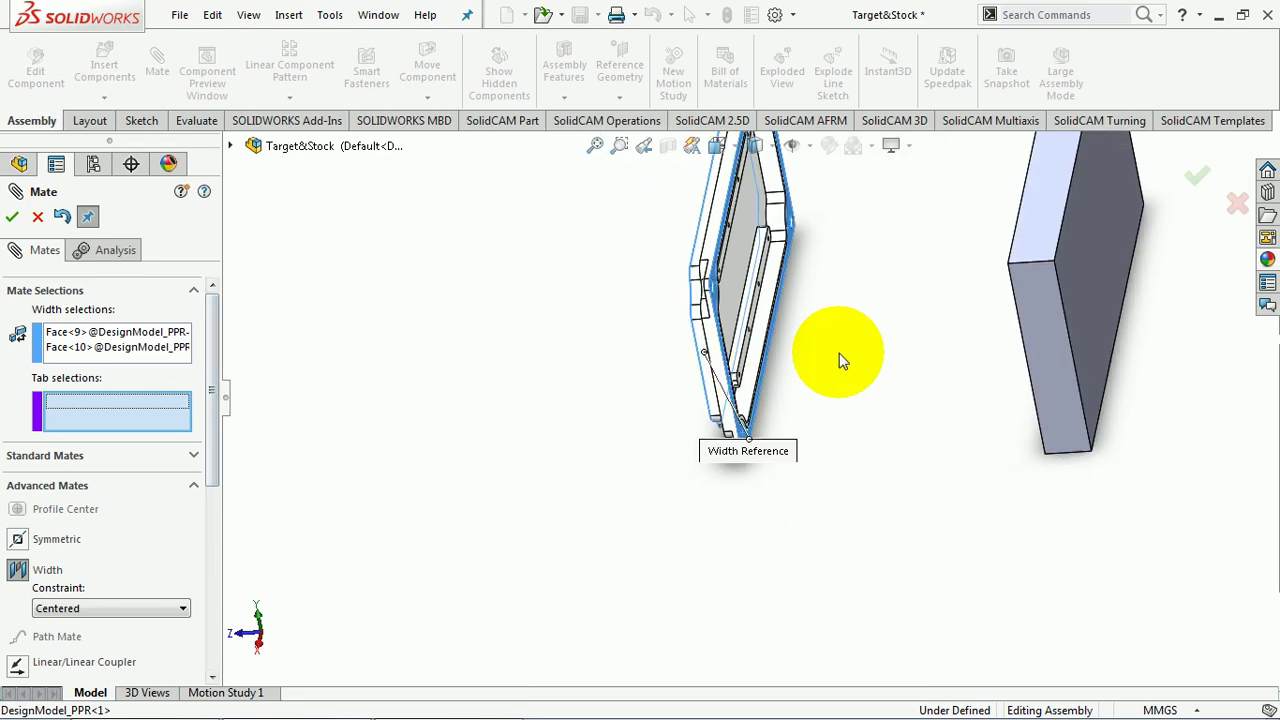
pyautogui.click(1080, 282)
pyautogui.moveTo(877, 299); pyautogui.dragTo(952, 291, button='middle')
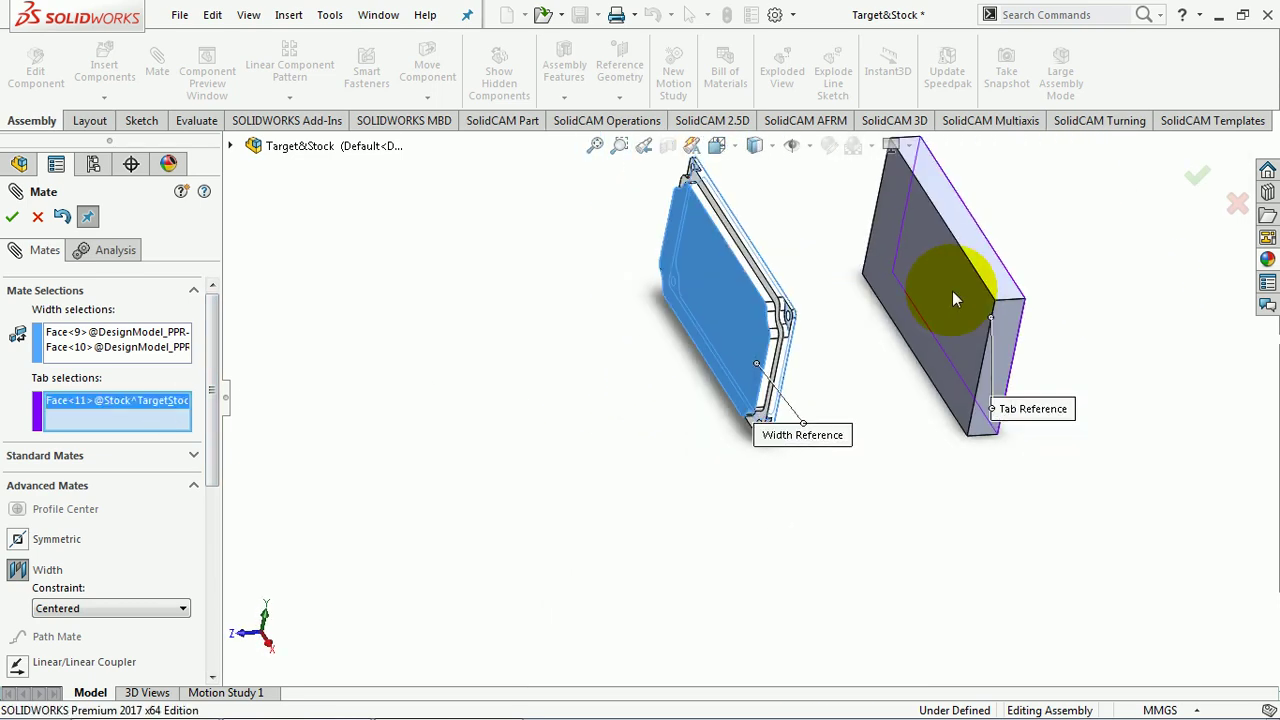
pyautogui.click(920, 322)
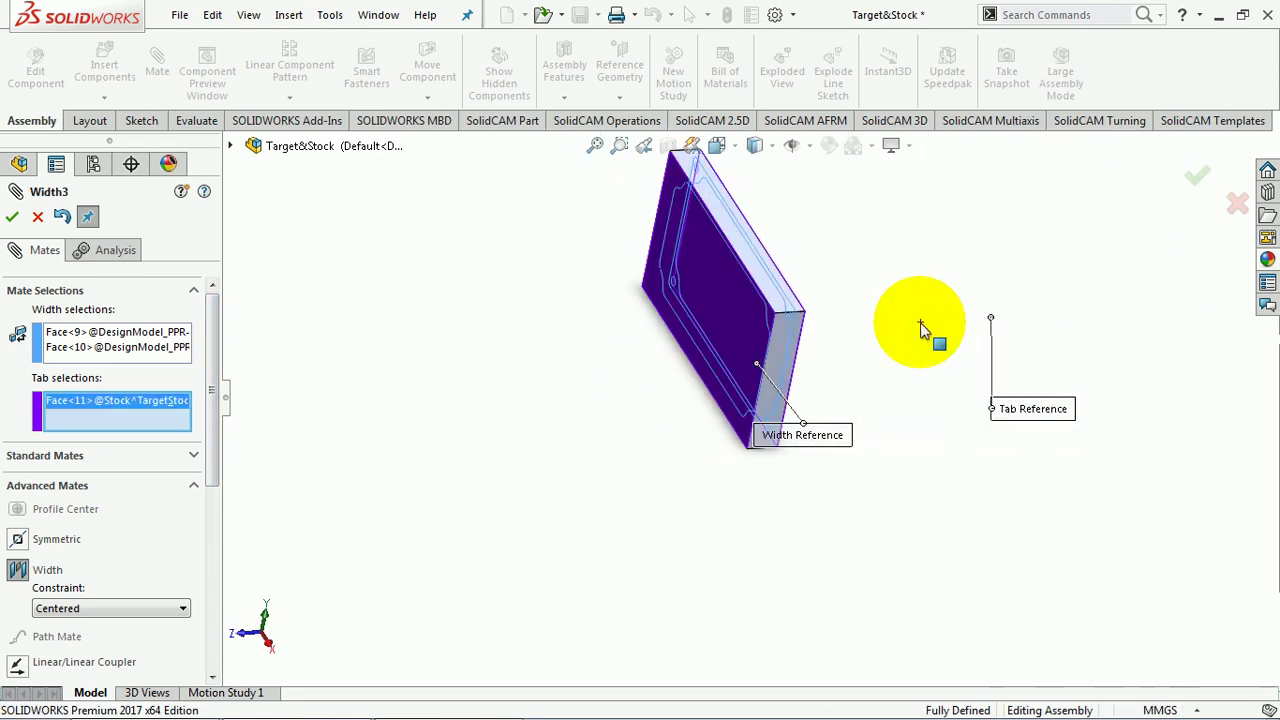
pyautogui.click(12, 216)
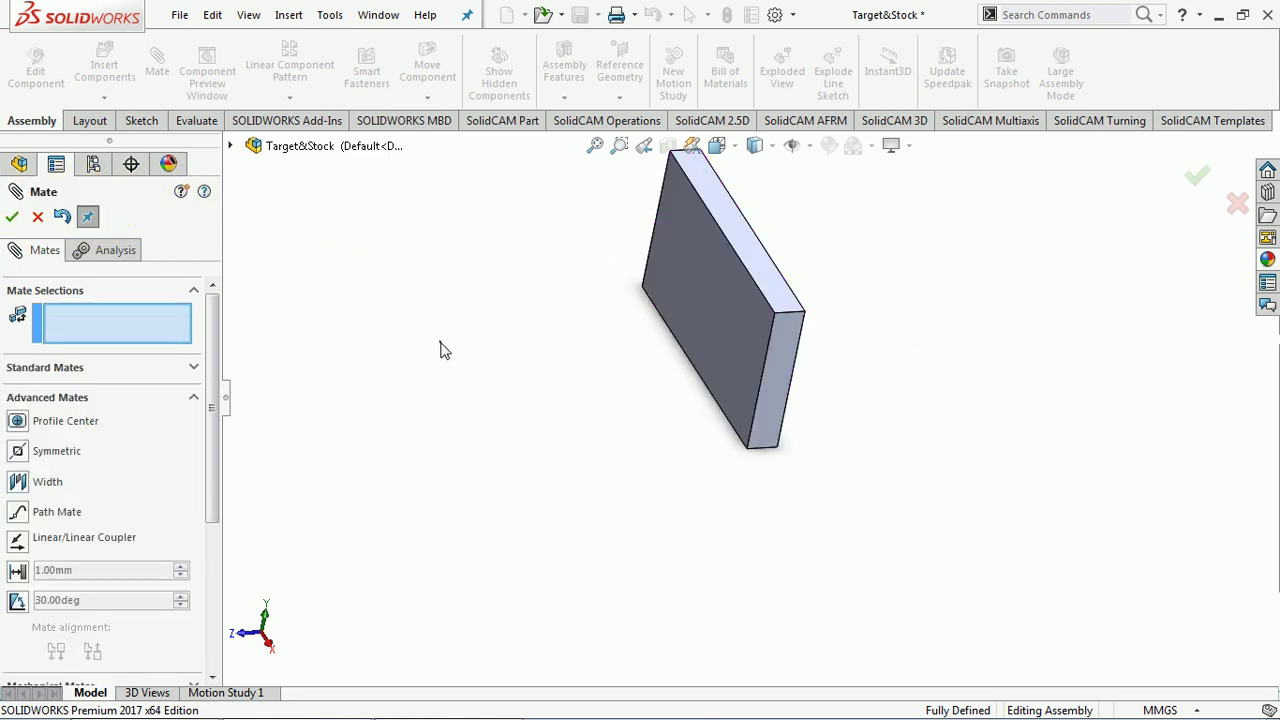
pyautogui.click(12, 216)
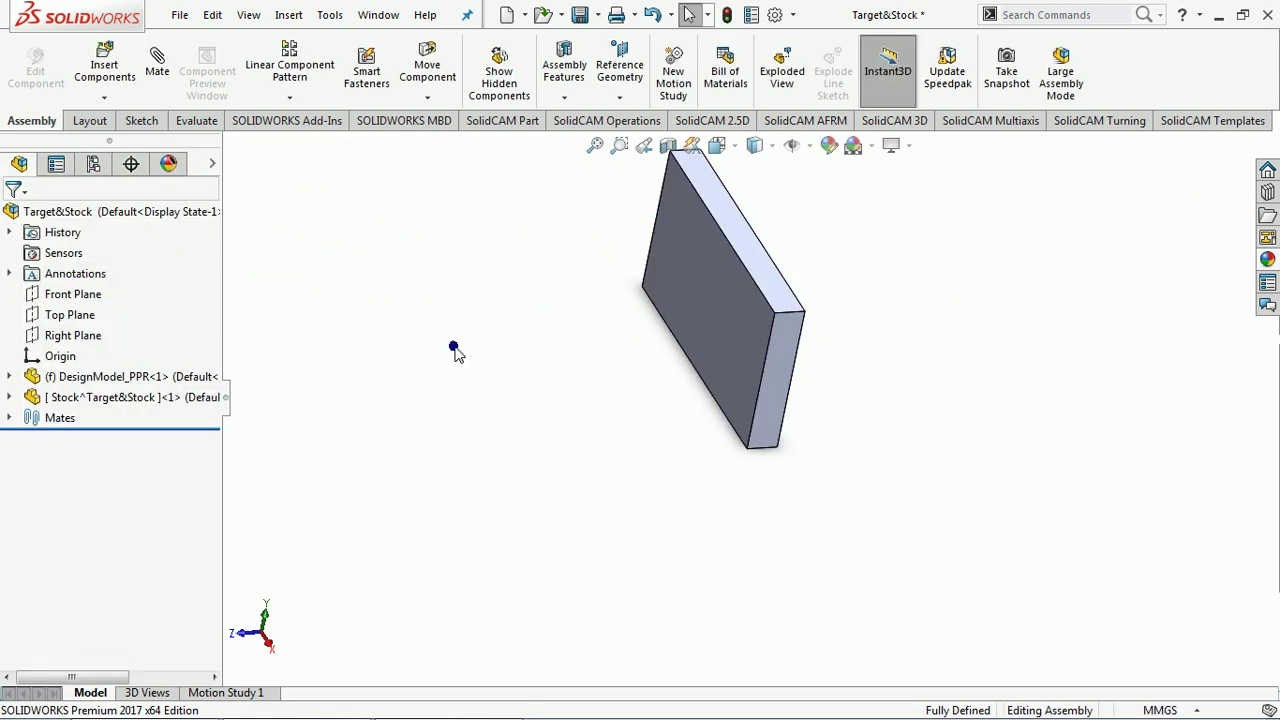
# Step: In isometric view, set the Stock component to Hidden Lines Visible so the enclosed plate shows
pyautogui.hotkey('ctrl', '7')
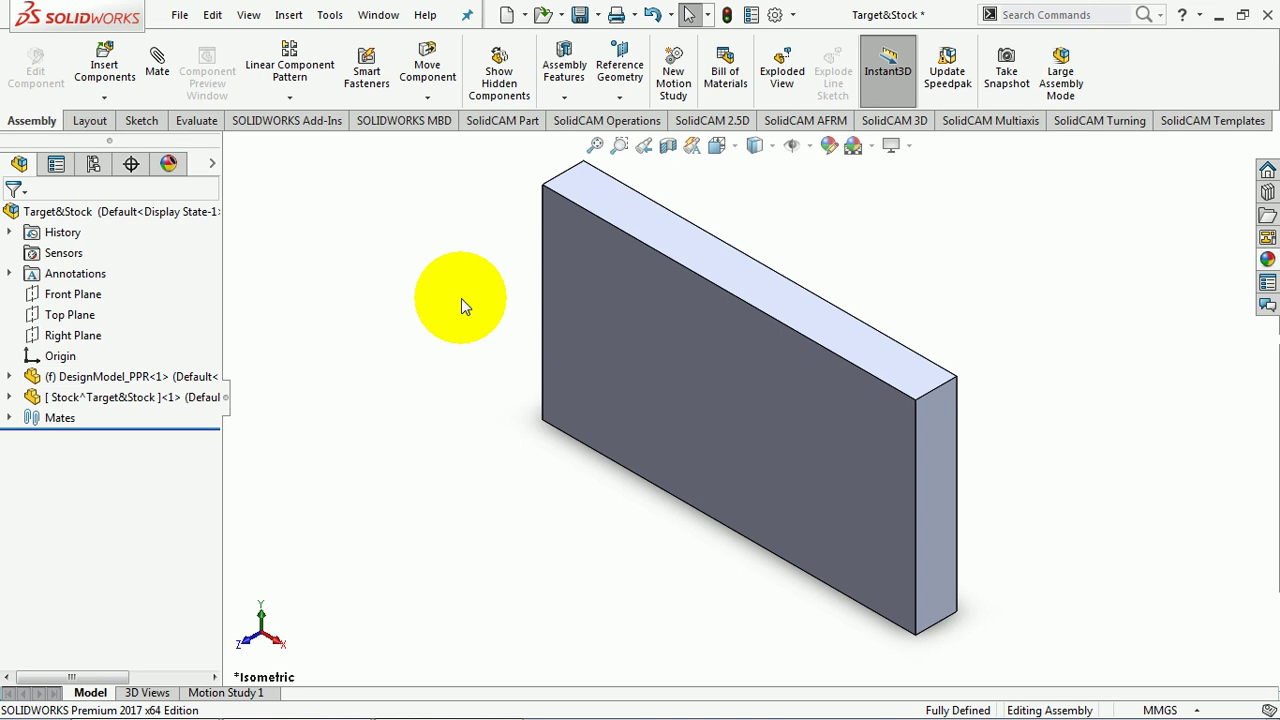
pyautogui.rightClick(133, 398)
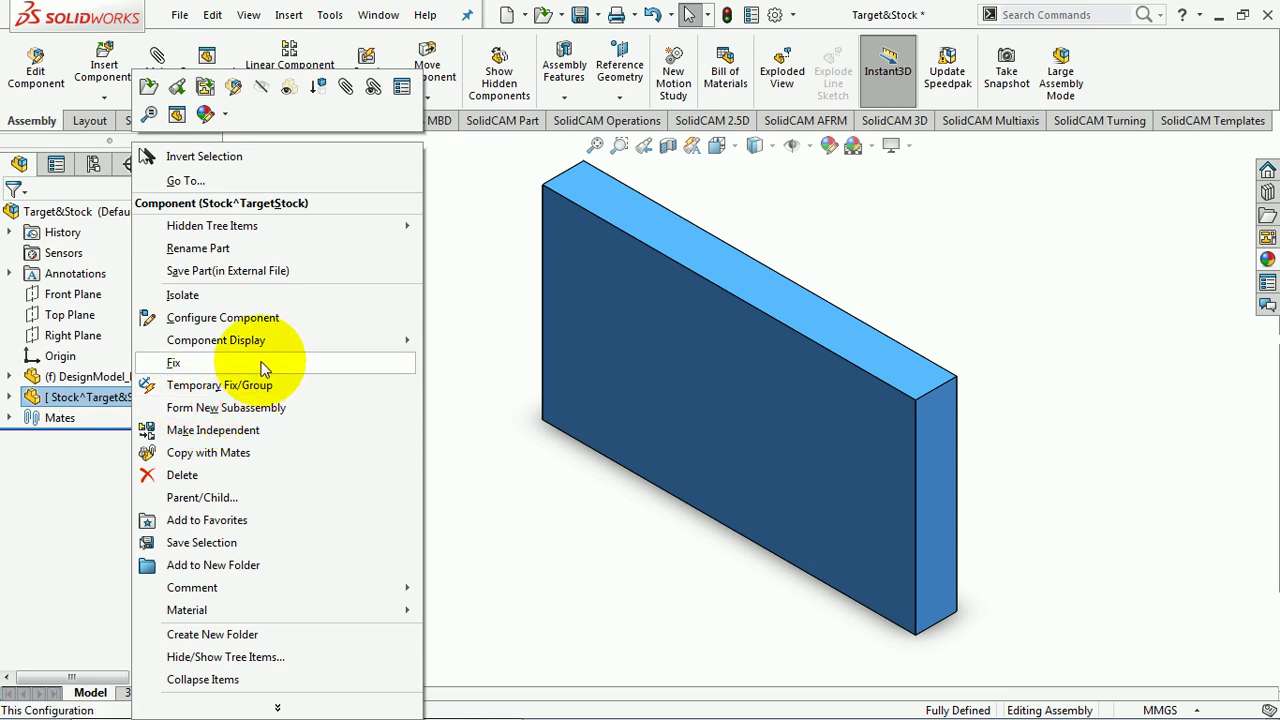
pyautogui.moveTo(216, 340)
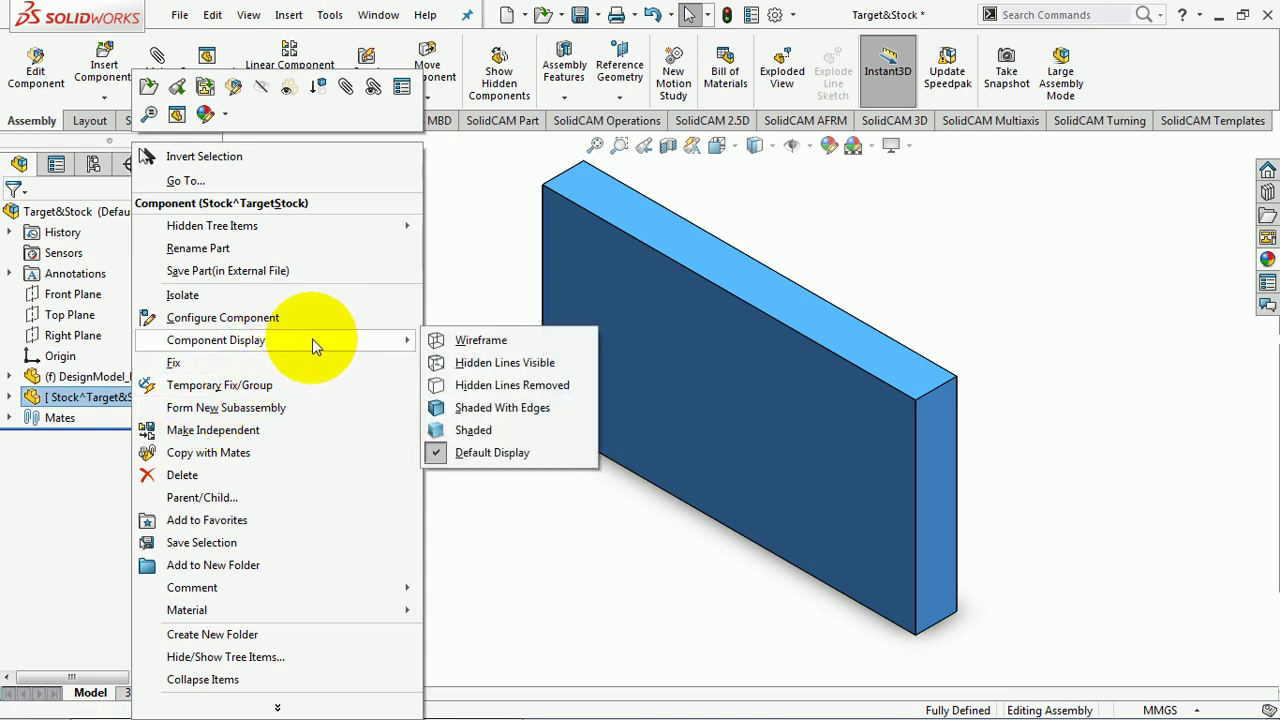
pyautogui.click(524, 370)
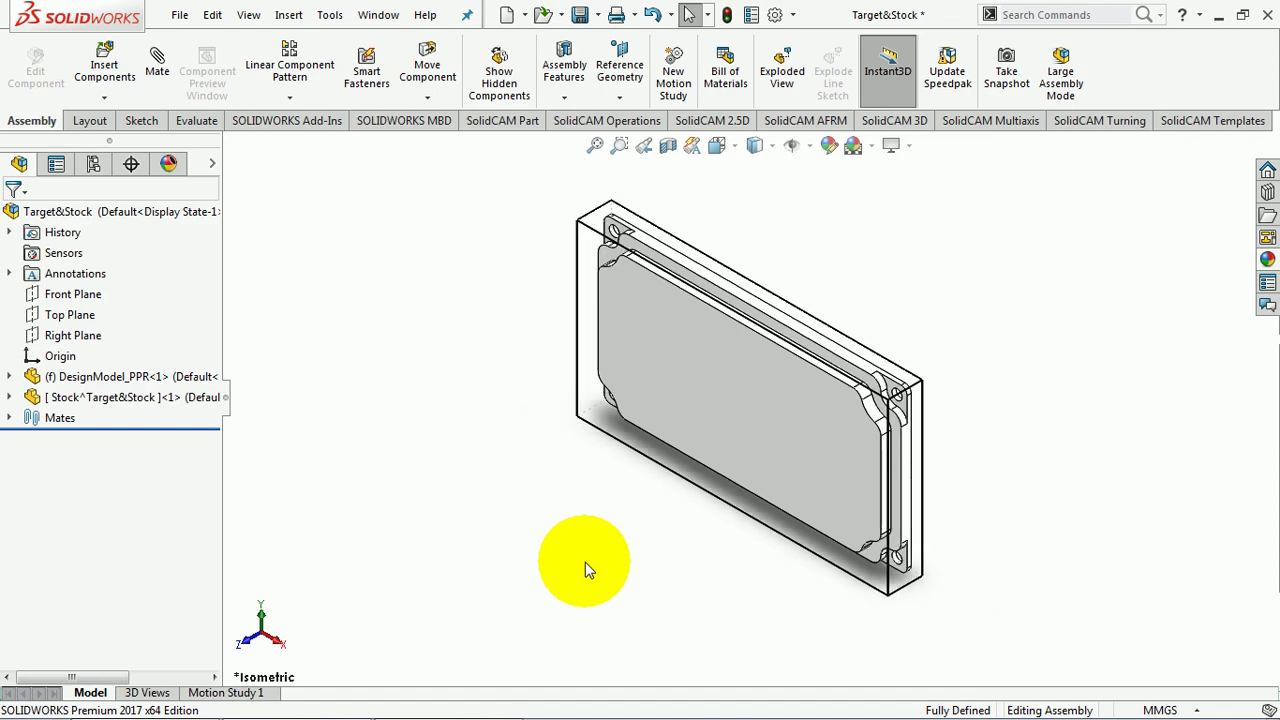
pyautogui.moveTo(585, 564)
pyautogui.mouseDown(button='middle')
pyautogui.moveTo(521, 292)
pyautogui.moveTo(623, 409)
pyautogui.moveTo(743, 463)
pyautogui.moveTo(634, 491)
pyautogui.moveTo(600, 446)
pyautogui.moveTo(608, 434)
pyautogui.moveTo(620, 457)
pyautogui.mouseUp(button='middle')
pyautogui.scroll(-2, 743, 414)
pyautogui.scroll(-2, 743, 412)
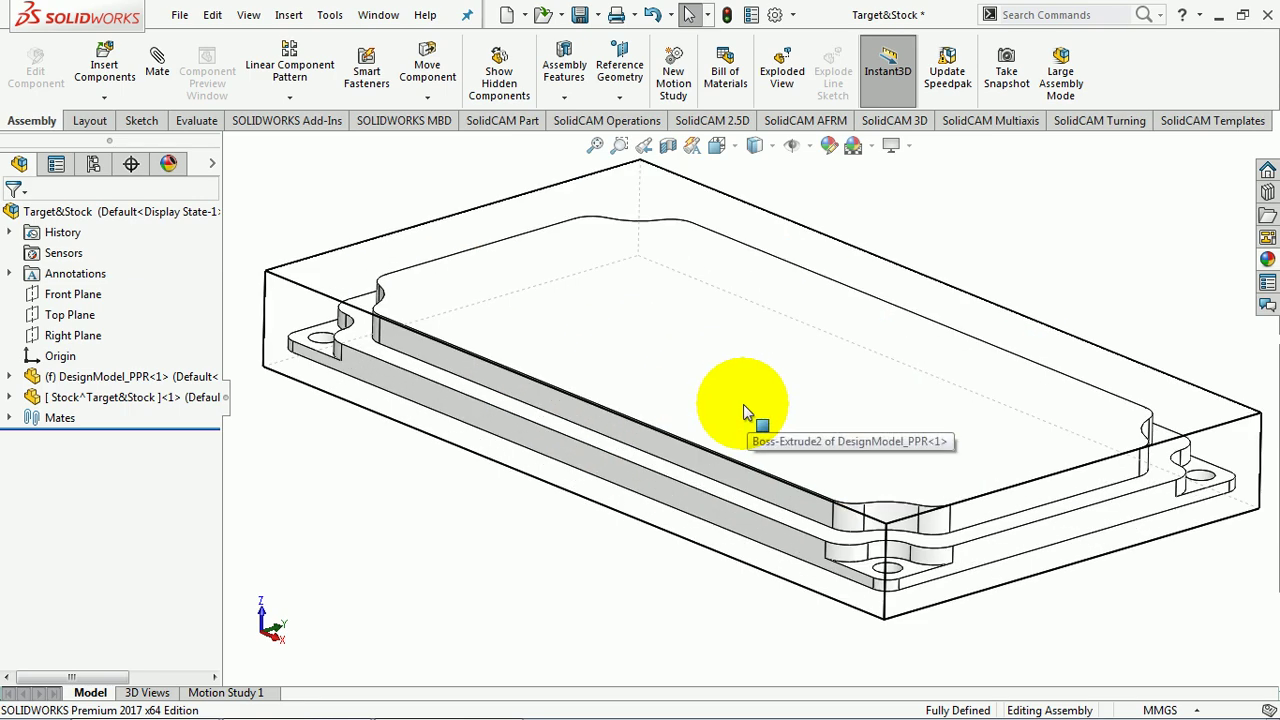
pyautogui.click(126, 399)
pyautogui.rightClick(126, 399)
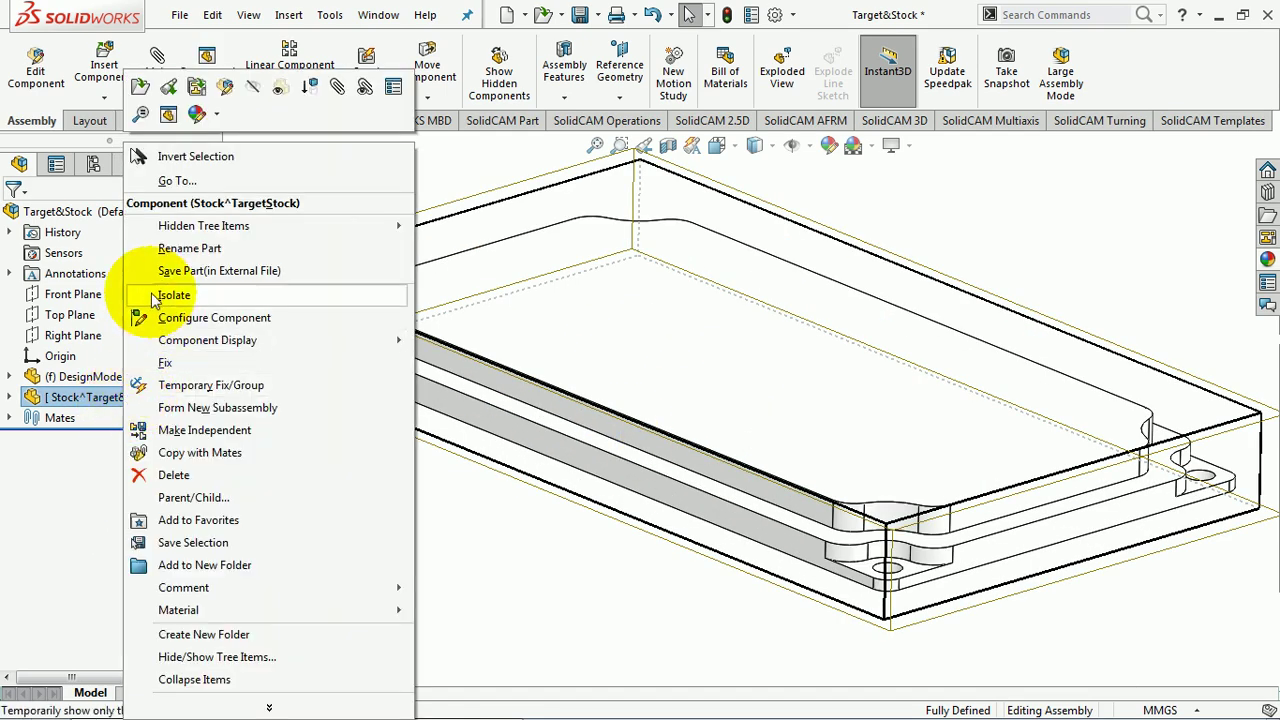
# Step: Open the Stock part in its own window, zoom to fit, and open its material library
pyautogui.click(141, 90)
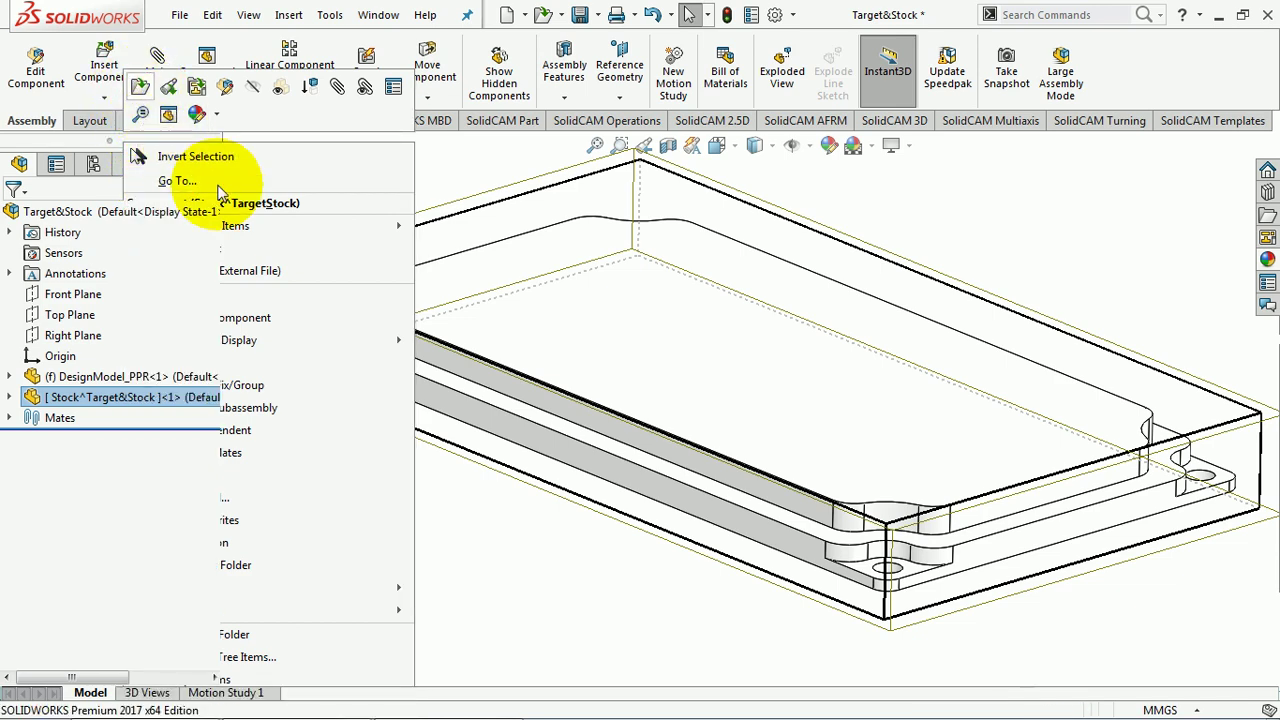
pyautogui.press('z')
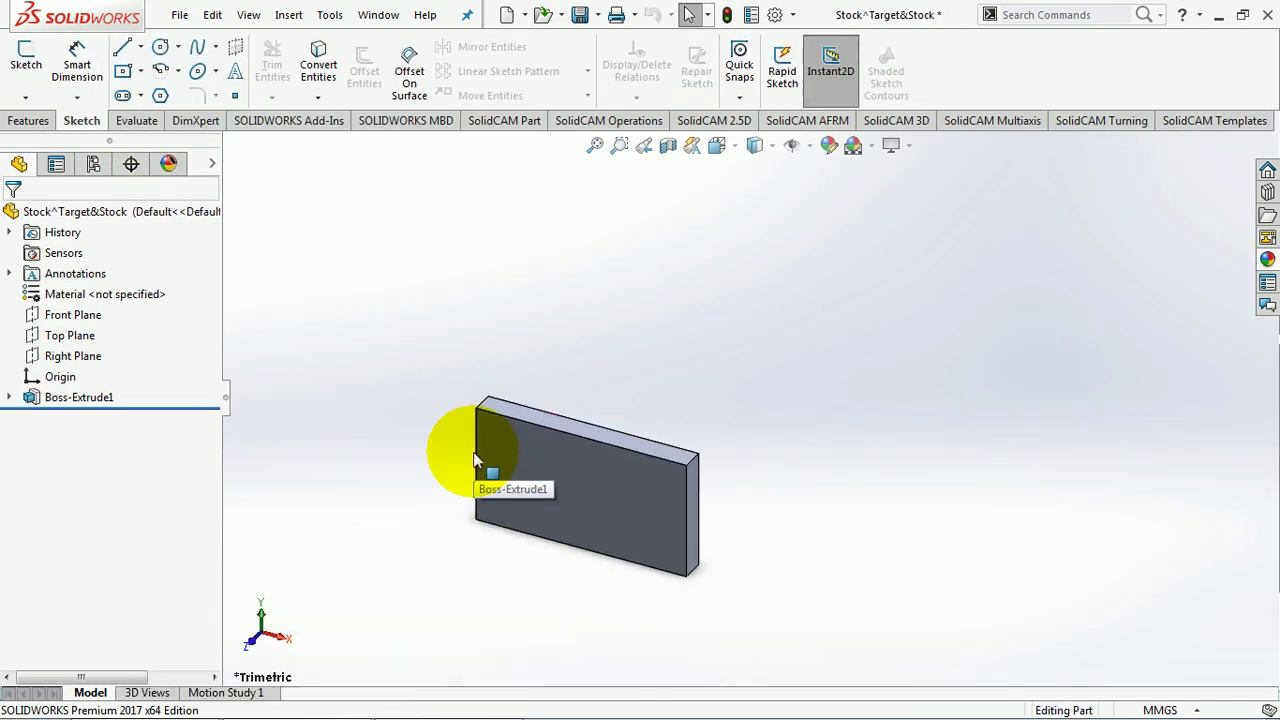
pyautogui.rightClick(70, 294)
pyautogui.click(110, 309)
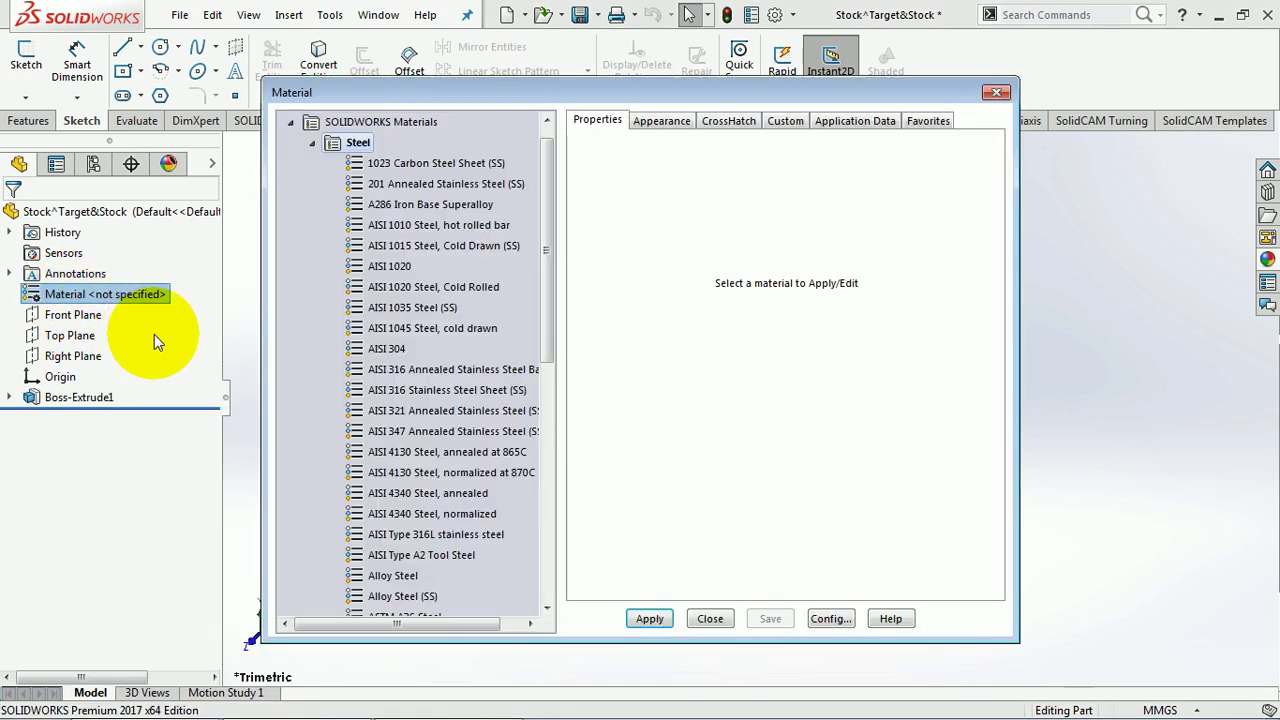
# Step: Assign ABS from the Plastics category as the Stock part's material
pyautogui.click(312, 143)
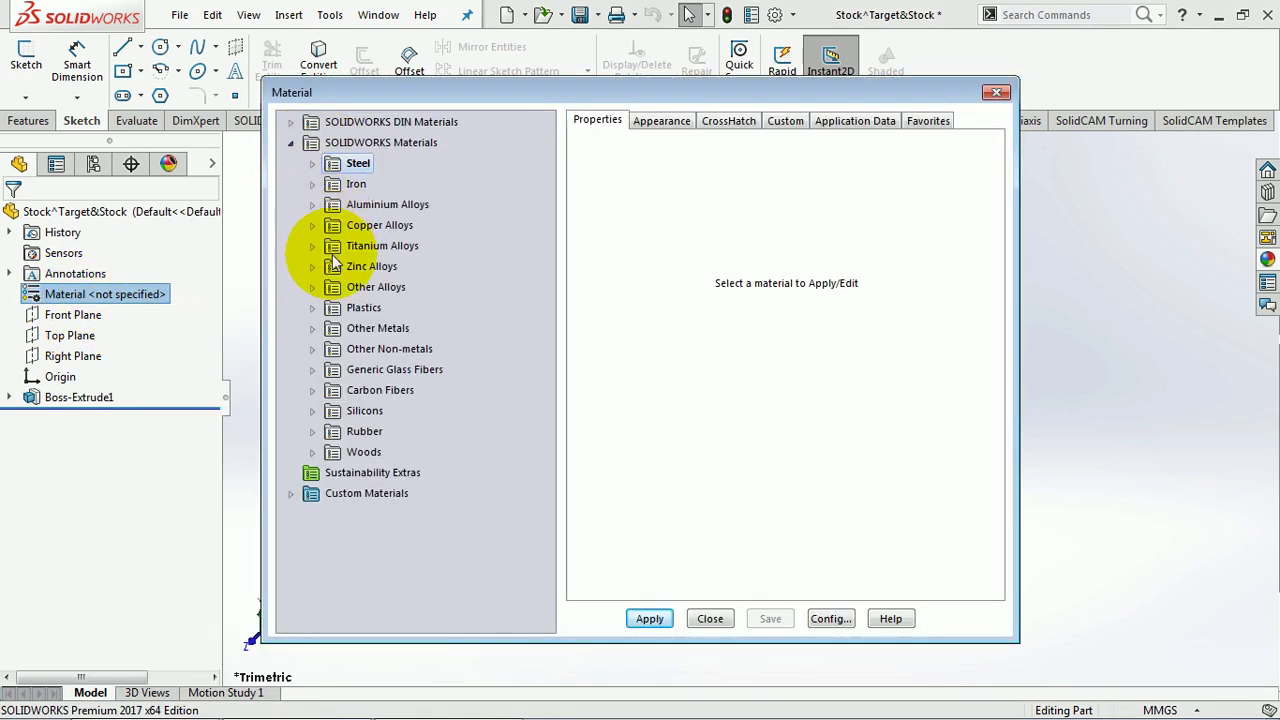
pyautogui.doubleClick(334, 310)
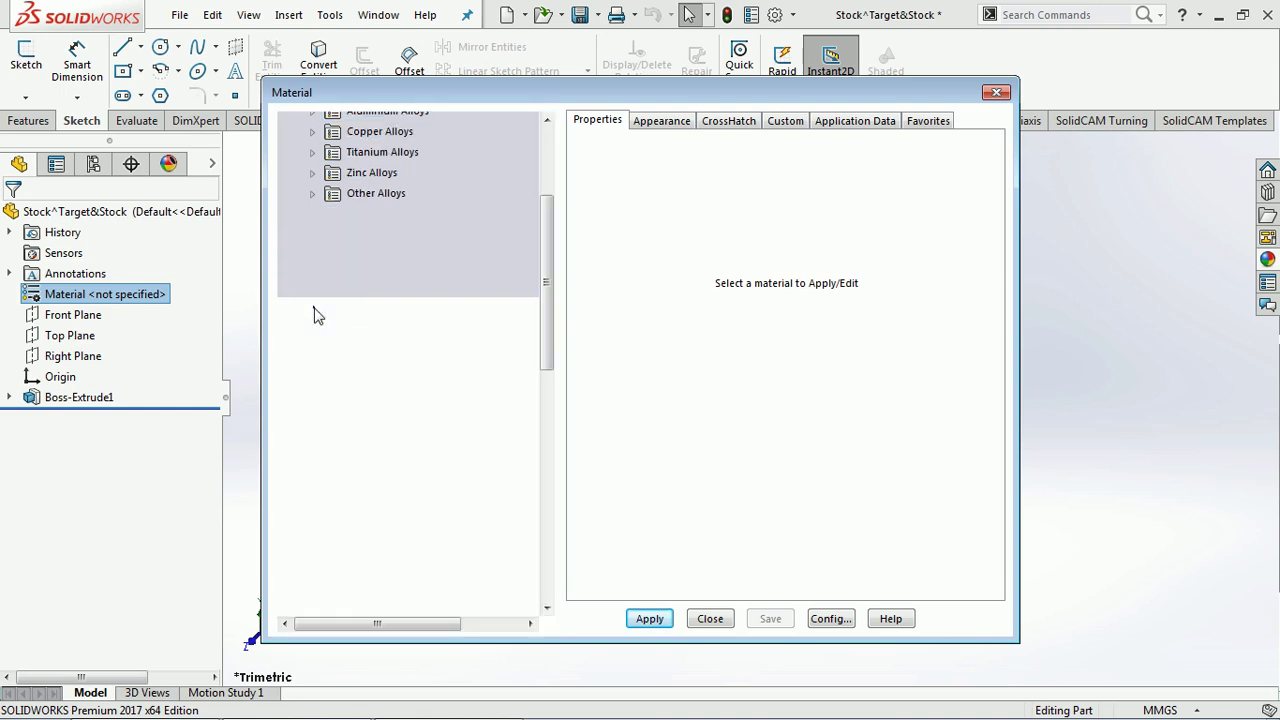
pyautogui.click(377, 143)
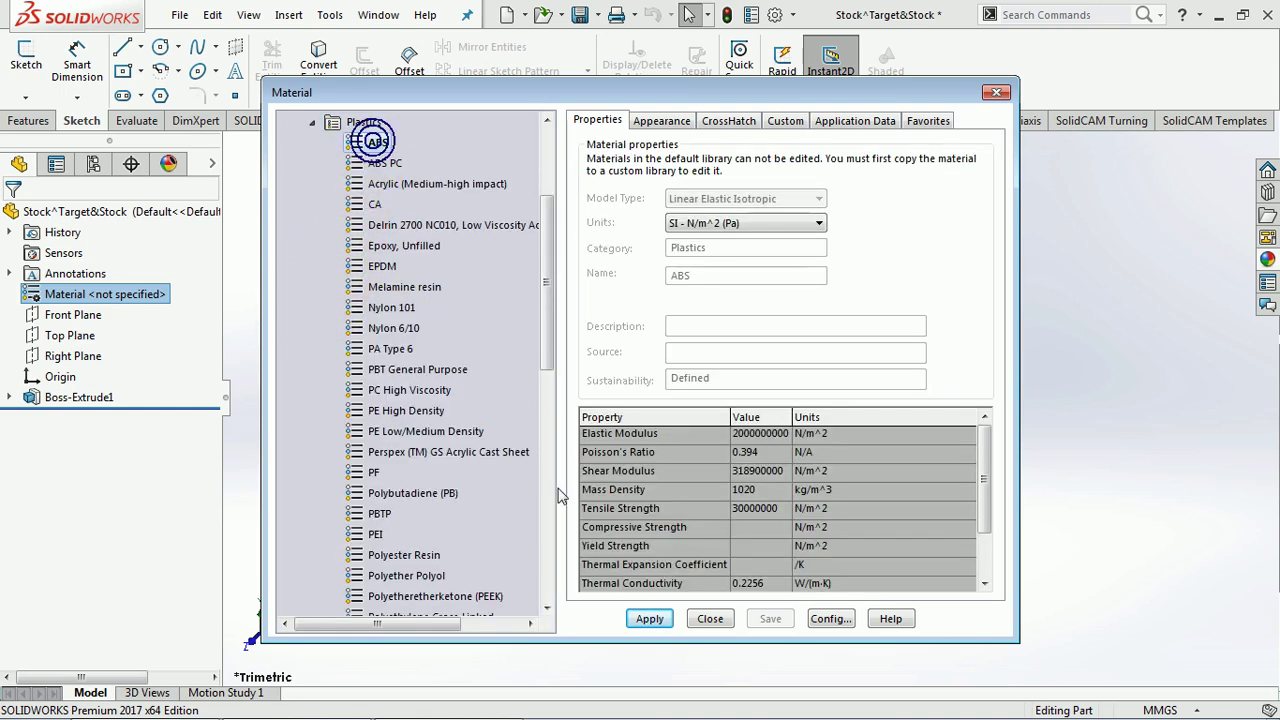
pyautogui.click(650, 618)
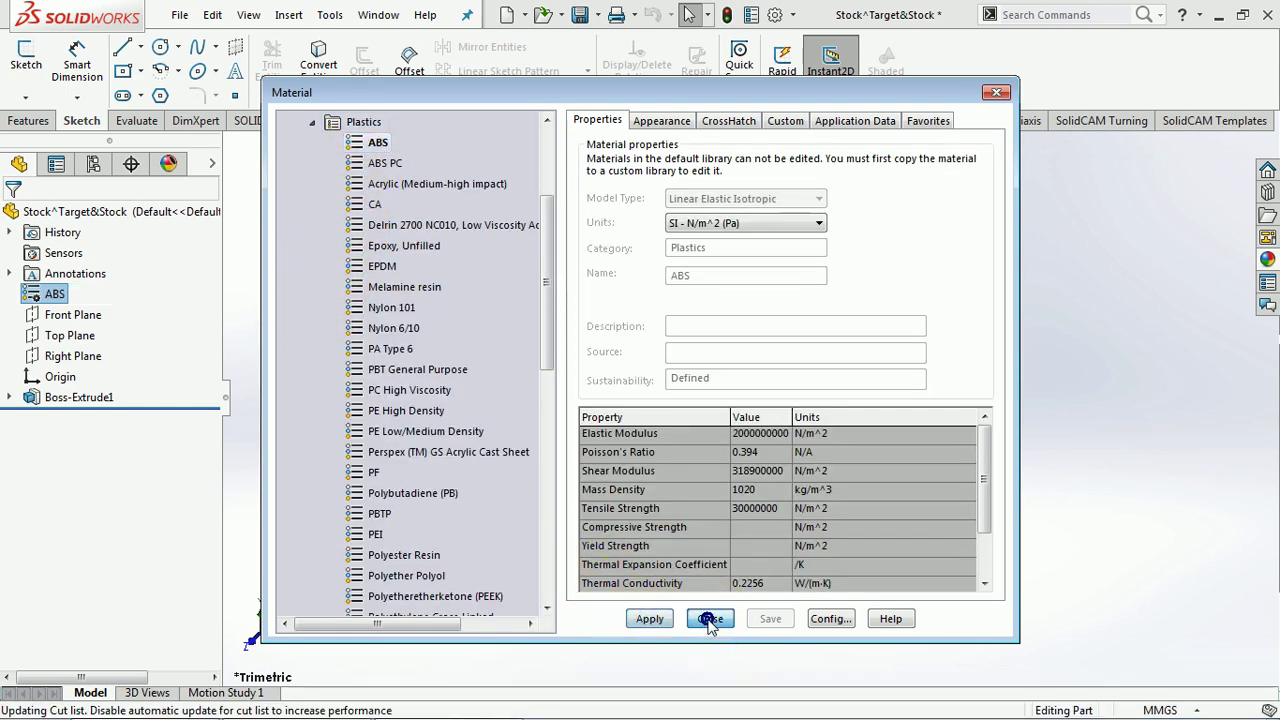
pyautogui.click(710, 618)
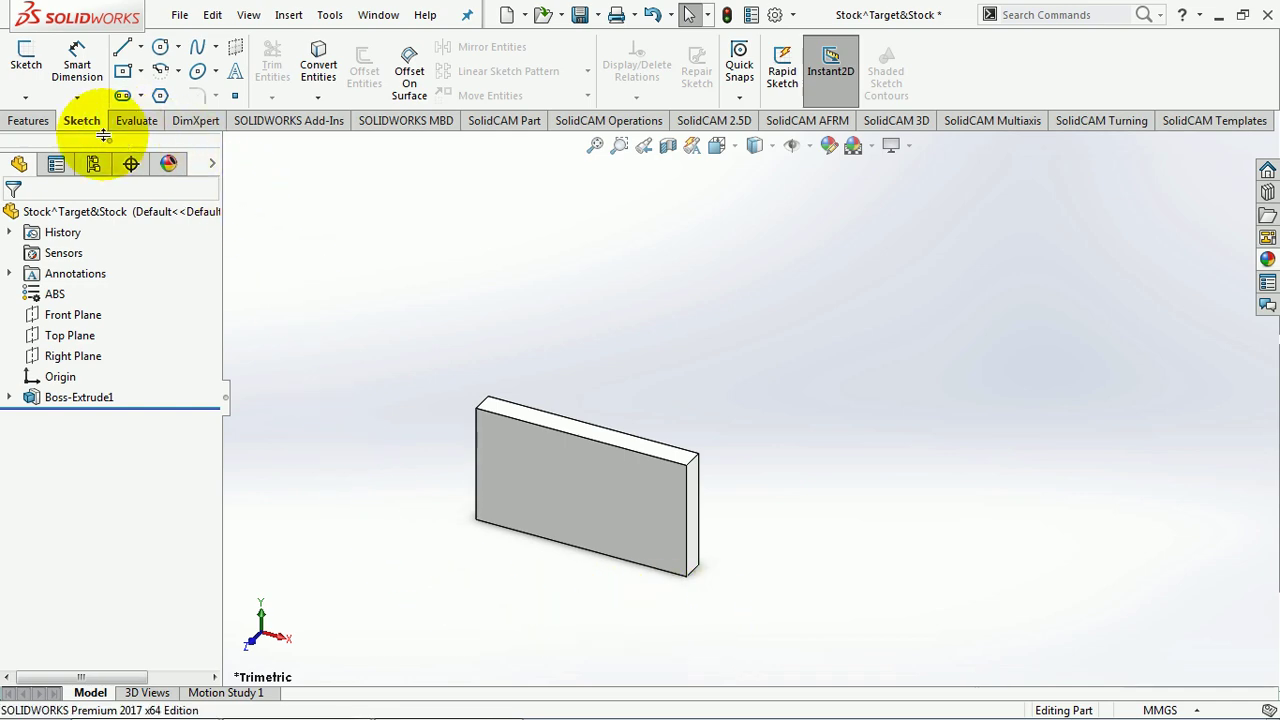
# Step: Check the Stock part's mass properties and confirm the mass reads 224.31 grams
pyautogui.click(137, 123)
pyautogui.click(131, 68)
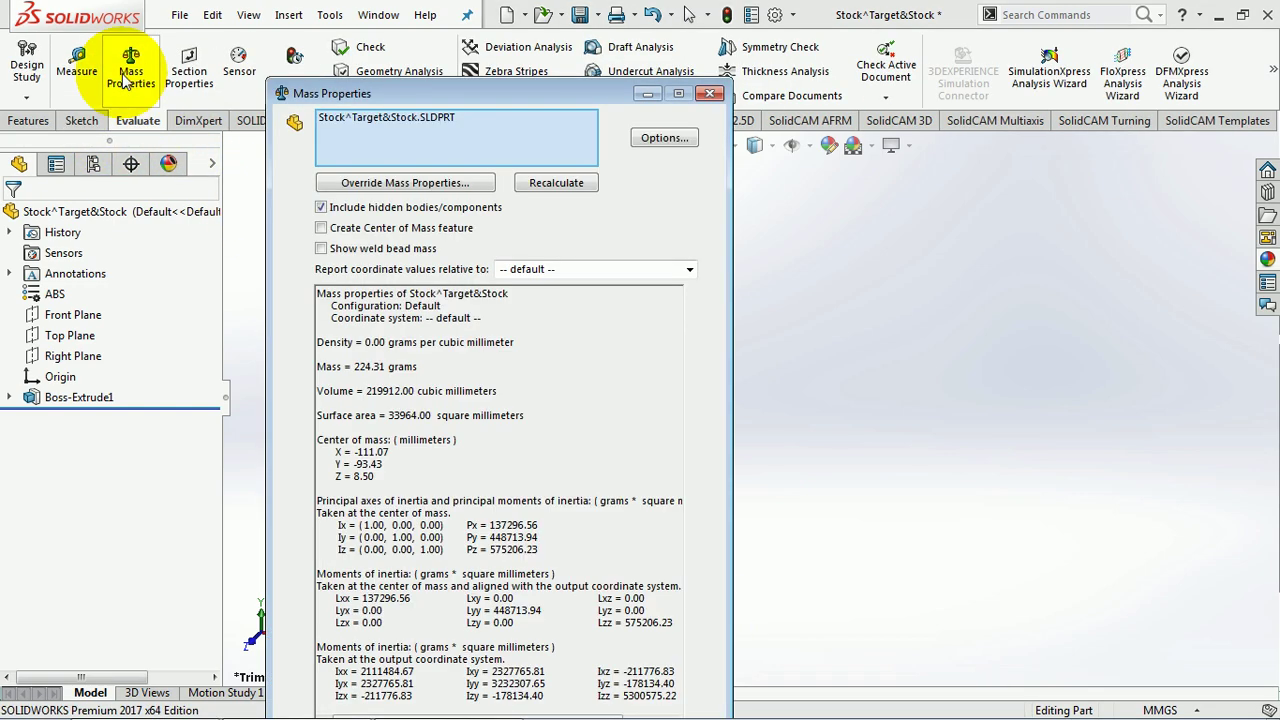
pyautogui.moveTo(354, 367); pyautogui.dragTo(390, 367)
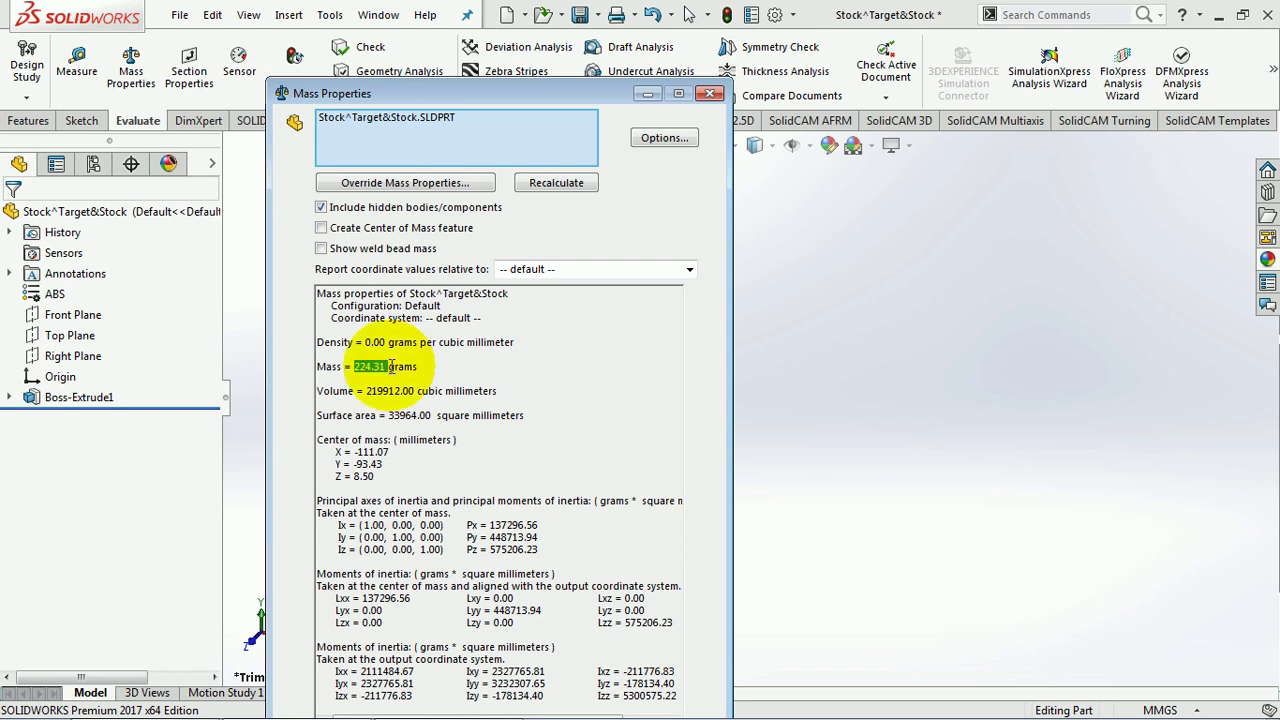
pyautogui.click(711, 93)
pyautogui.click(658, 418)
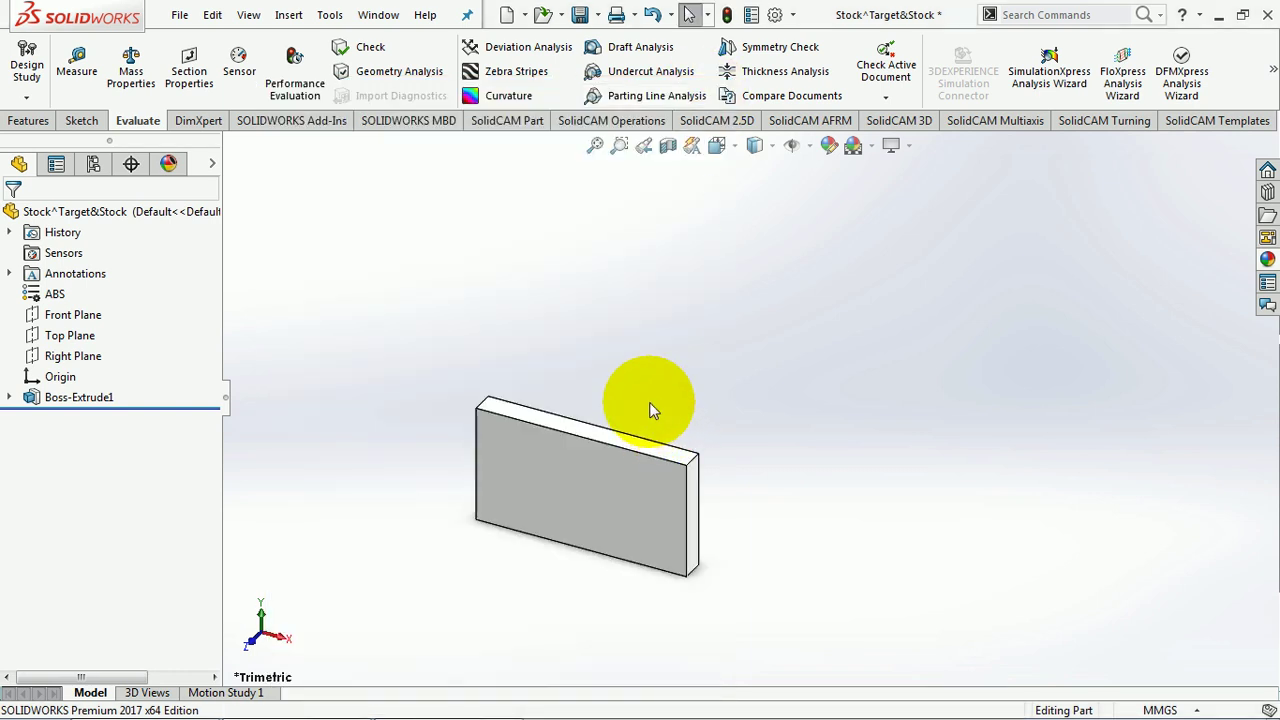
# Step: Close the Stock part, saving its changes, and rebuild the assembly
pyautogui.click(180, 14)
pyautogui.click(210, 107)
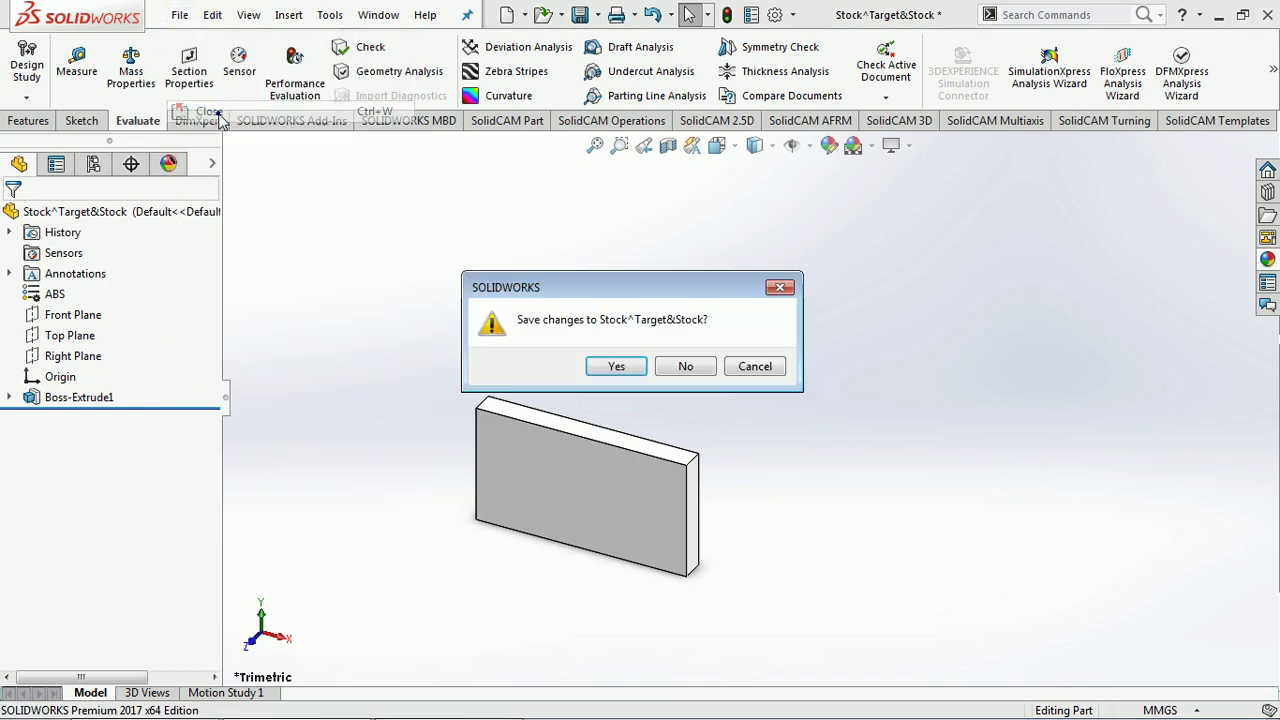
pyautogui.click(617, 366)
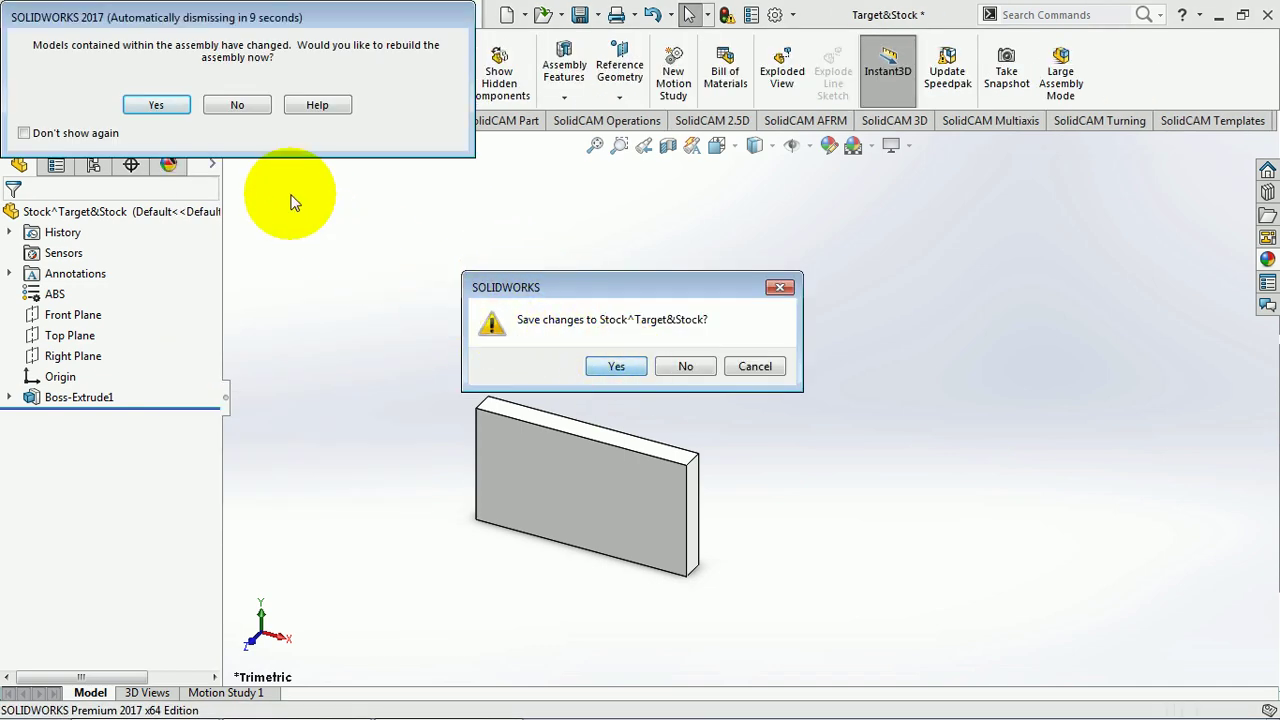
pyautogui.click(168, 111)
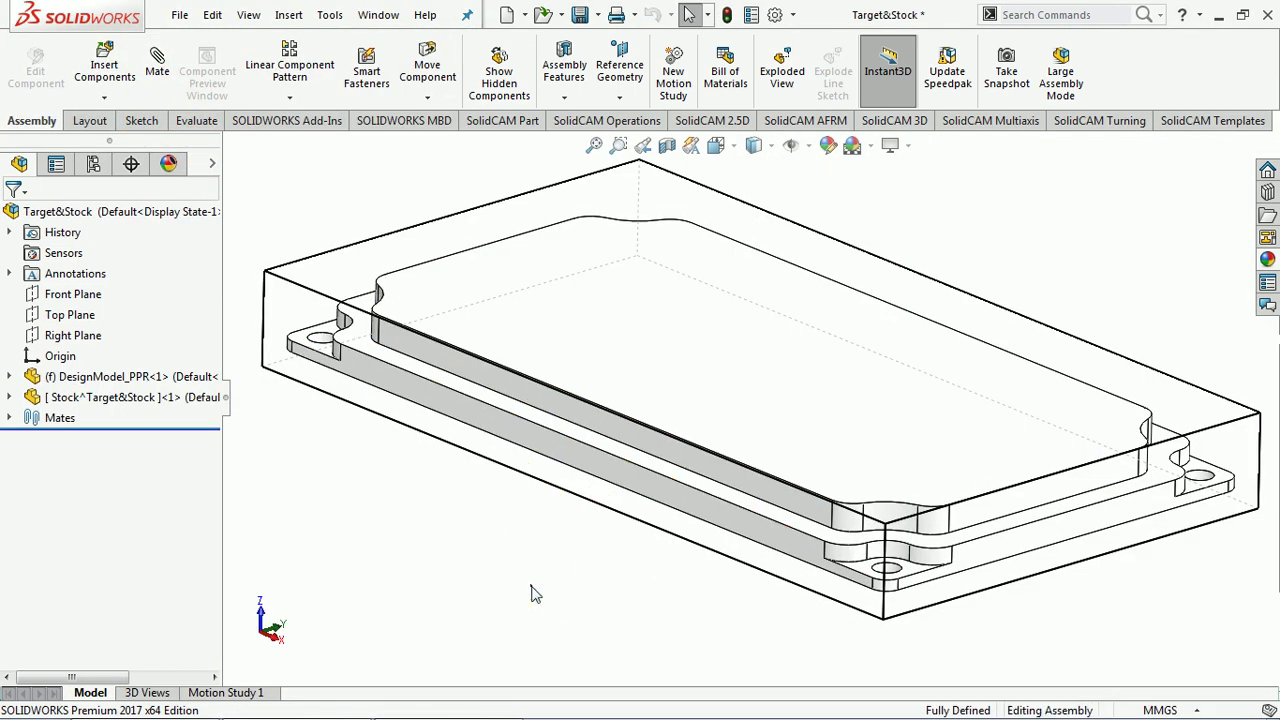
# Step: Save the rebuilt Target&Stock assembly
pyautogui.middleClick(534, 592)
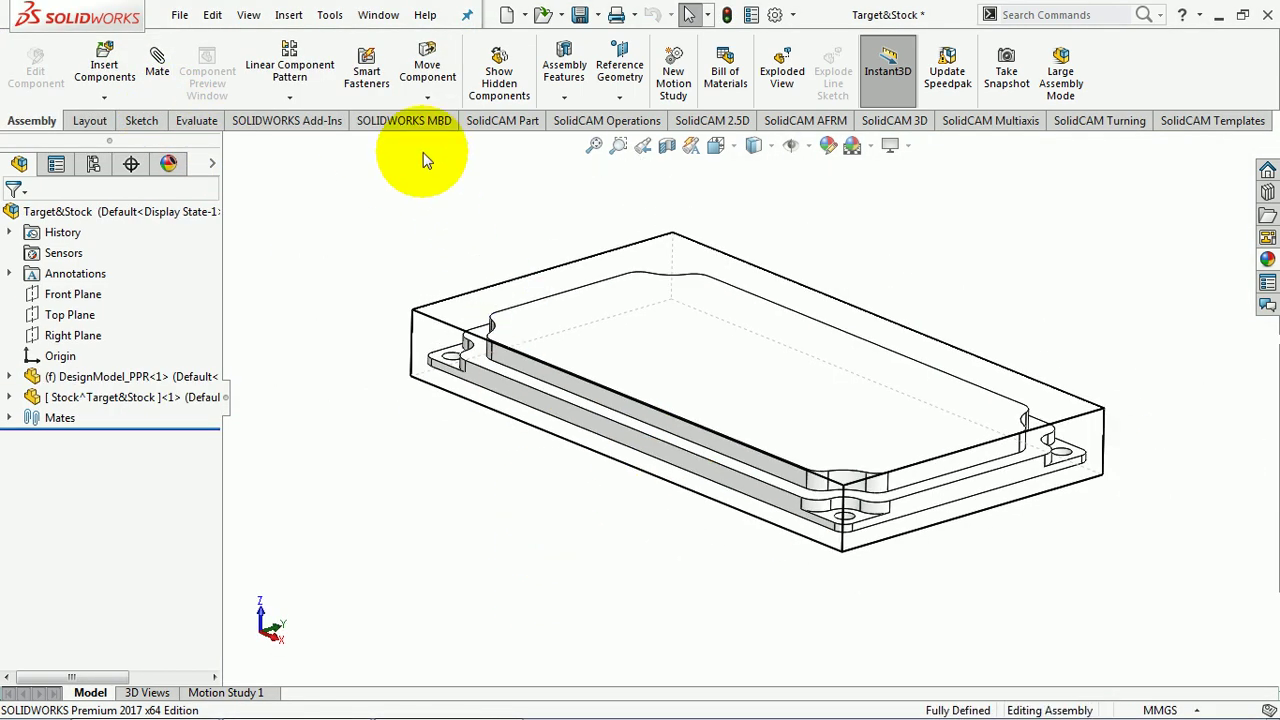
pyautogui.click(183, 16)
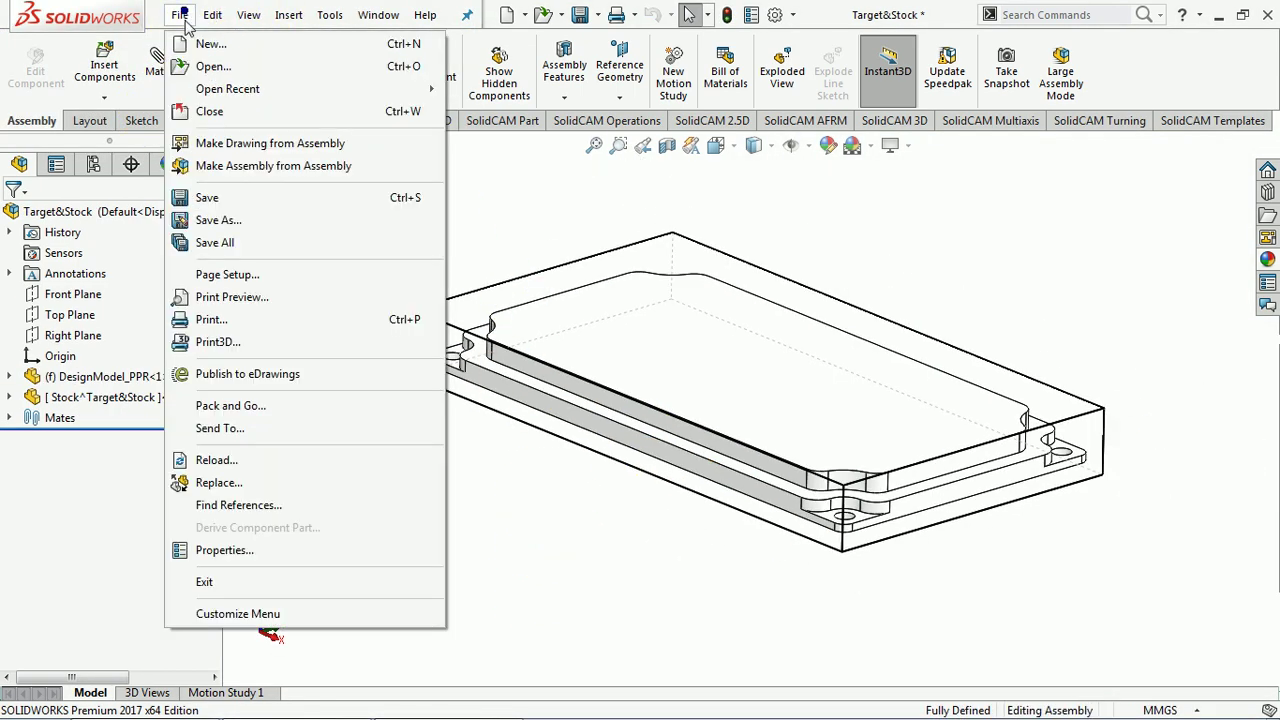
pyautogui.click(224, 202)
pyautogui.click(180, 15)
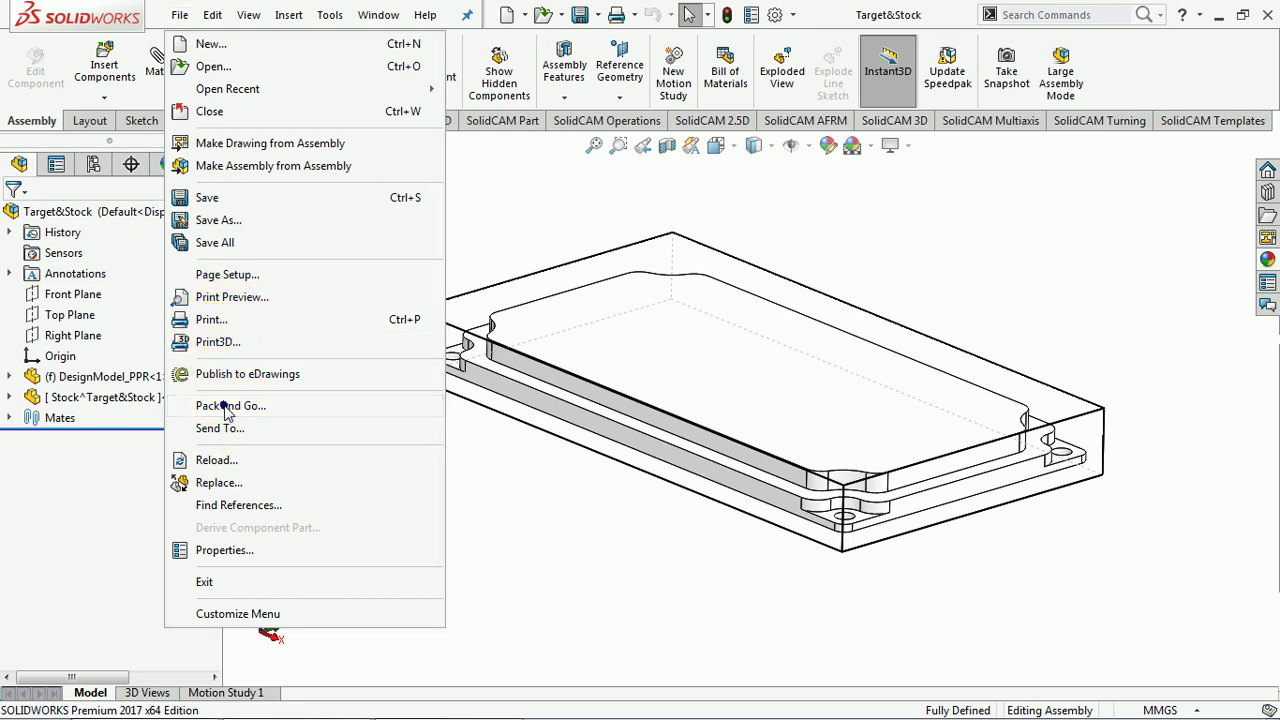
pyautogui.click(228, 413)
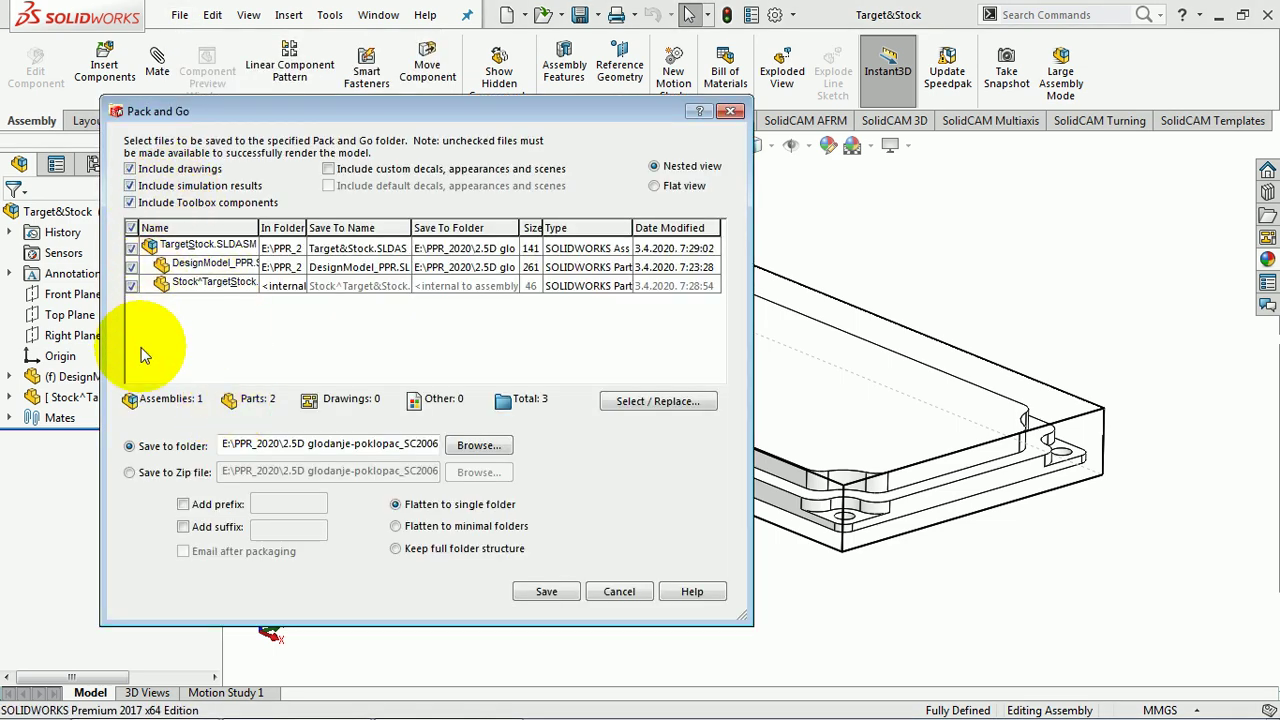
pyautogui.click(130, 472)
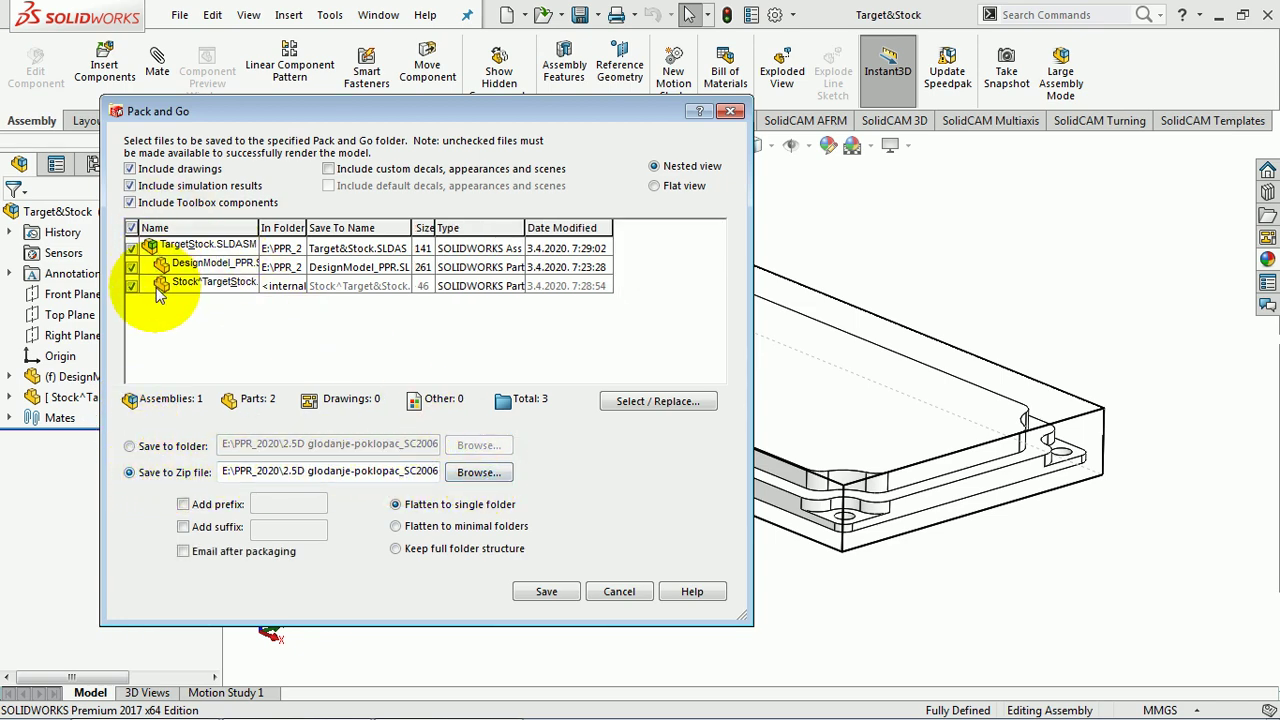
pyautogui.click(619, 591)
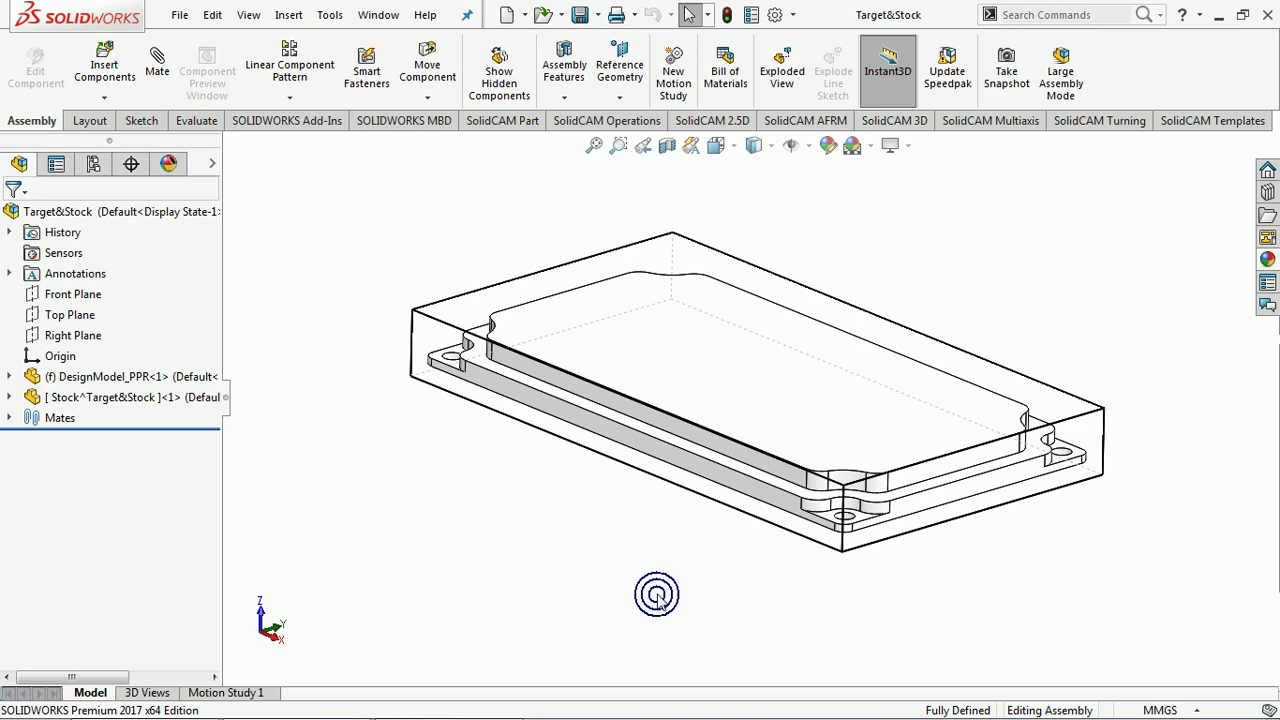
pyautogui.click(179, 14)
# Step: Make a drawing from the Target&Stock assembly on an A3 (ISO) sheet
pyautogui.click(216, 147)
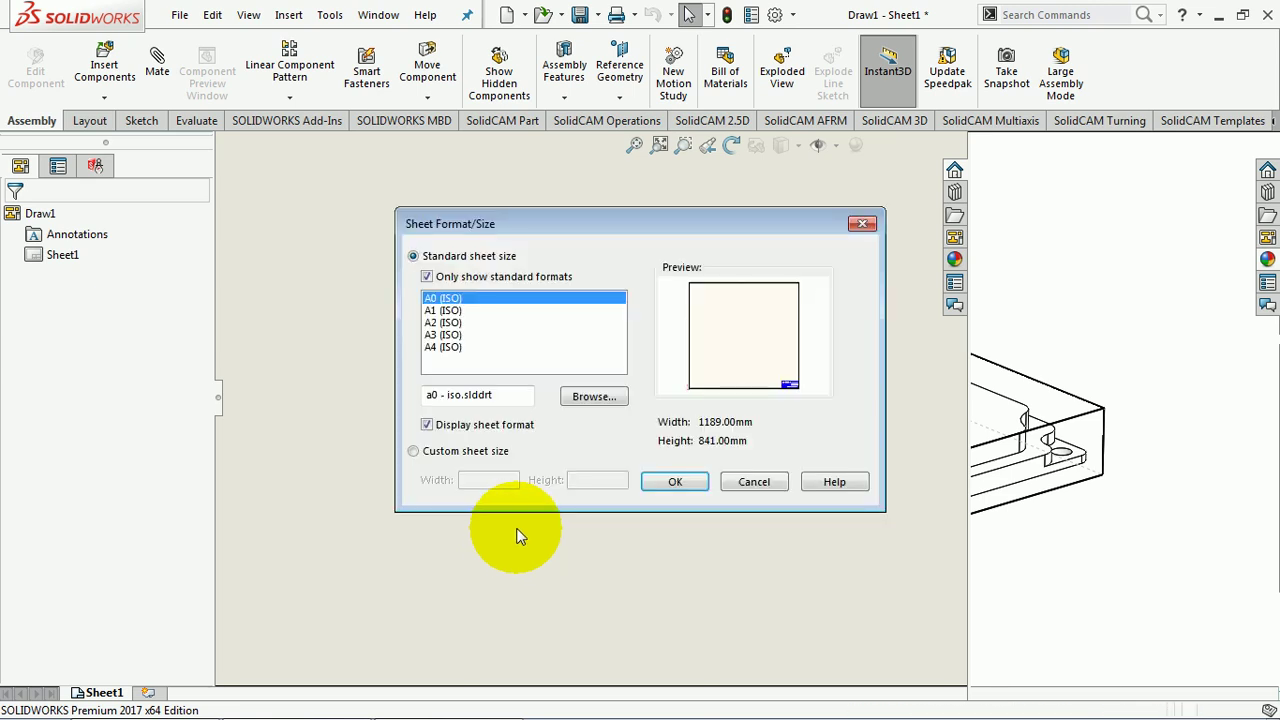
pyautogui.click(428, 336)
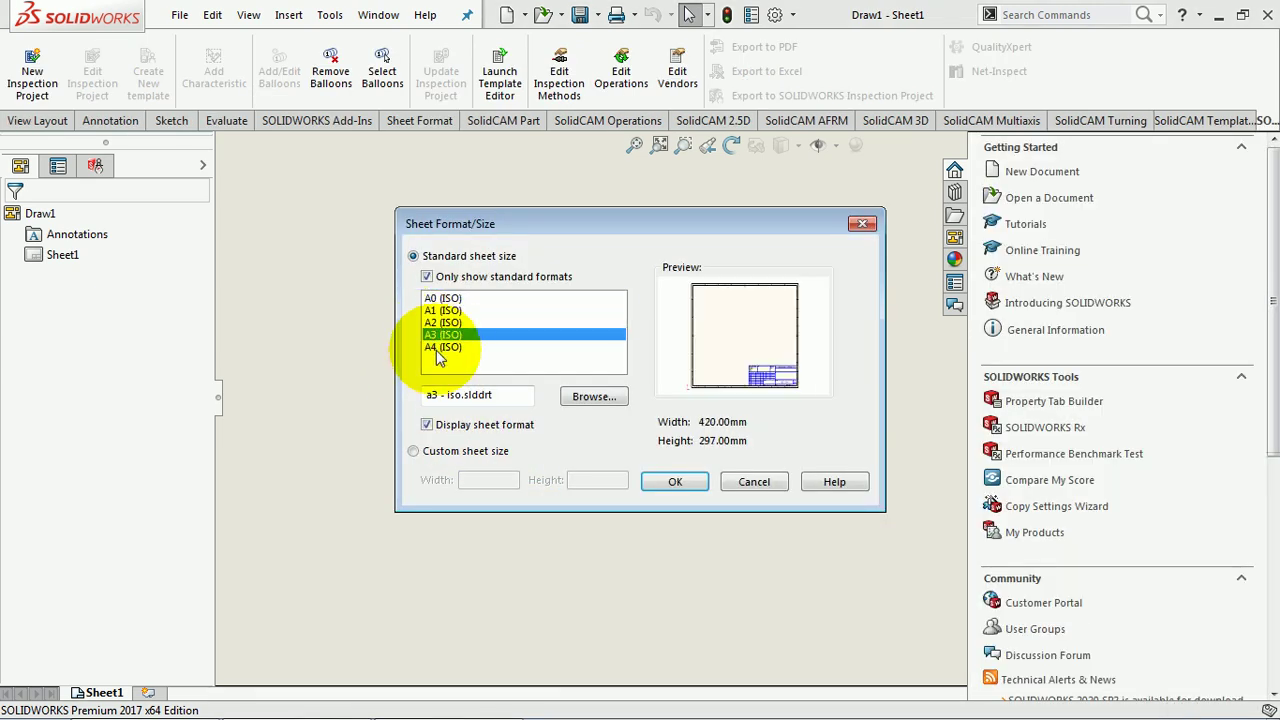
pyautogui.click(676, 482)
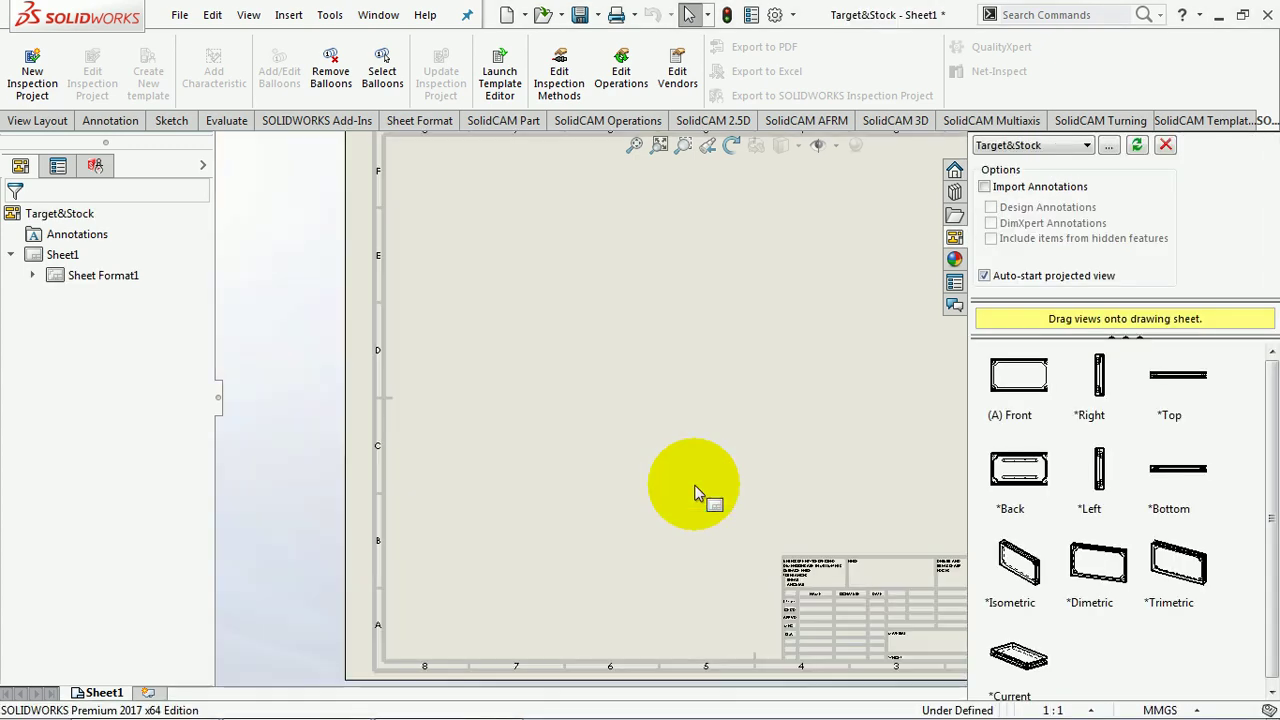
# Step: Place the (A) Front view from the View Palette at the sheet's upper left
pyautogui.scroll(2, 690, 488)
pyautogui.scroll(1, 820, 437)
pyautogui.scroll(1, 580, 377)
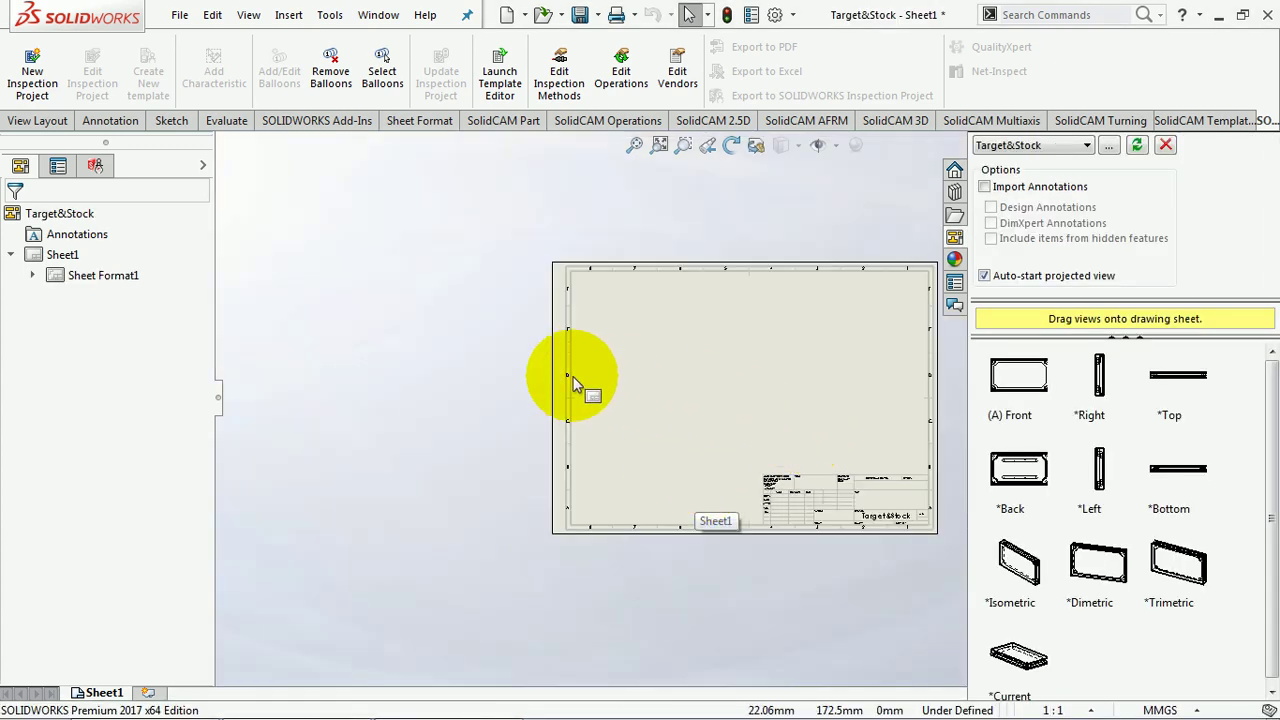
pyautogui.scroll(1, 762, 398)
pyautogui.scroll(-1, 885, 413)
pyautogui.scroll(-1, 800, 425)
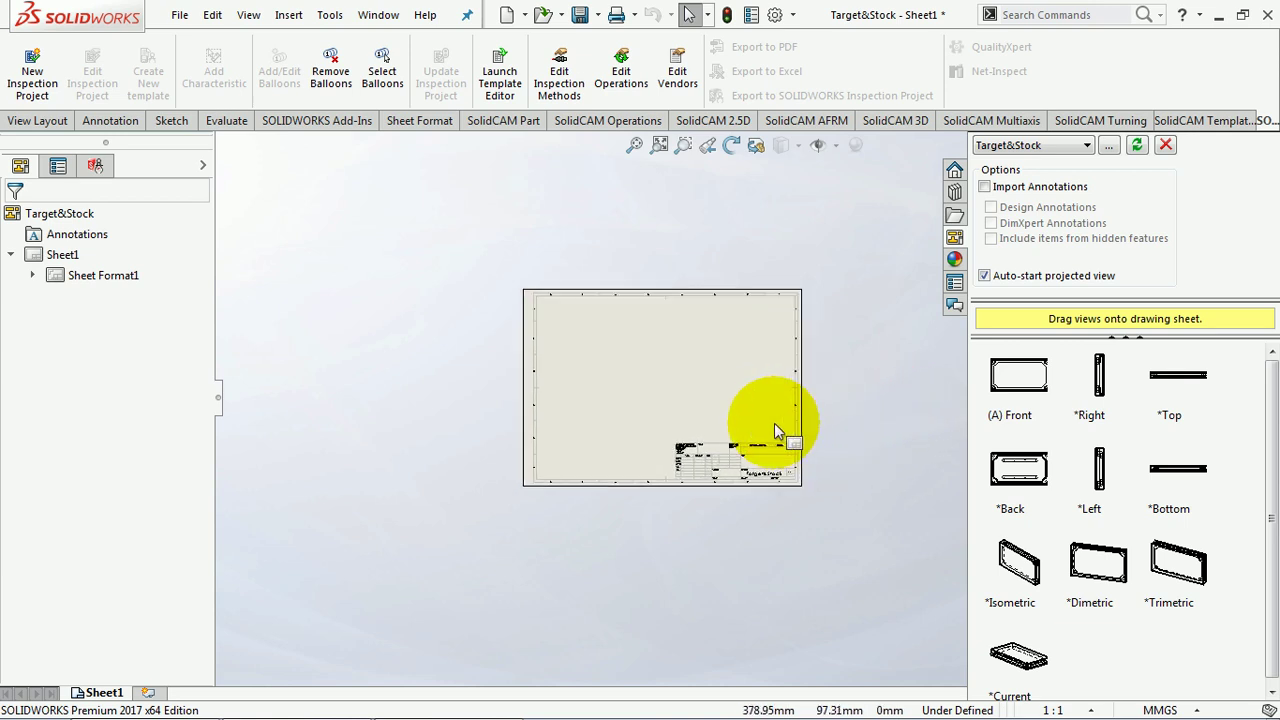
pyautogui.scroll(-1, 760, 430)
pyautogui.scroll(-1, 790, 340)
pyautogui.scroll(-1, 737, 449)
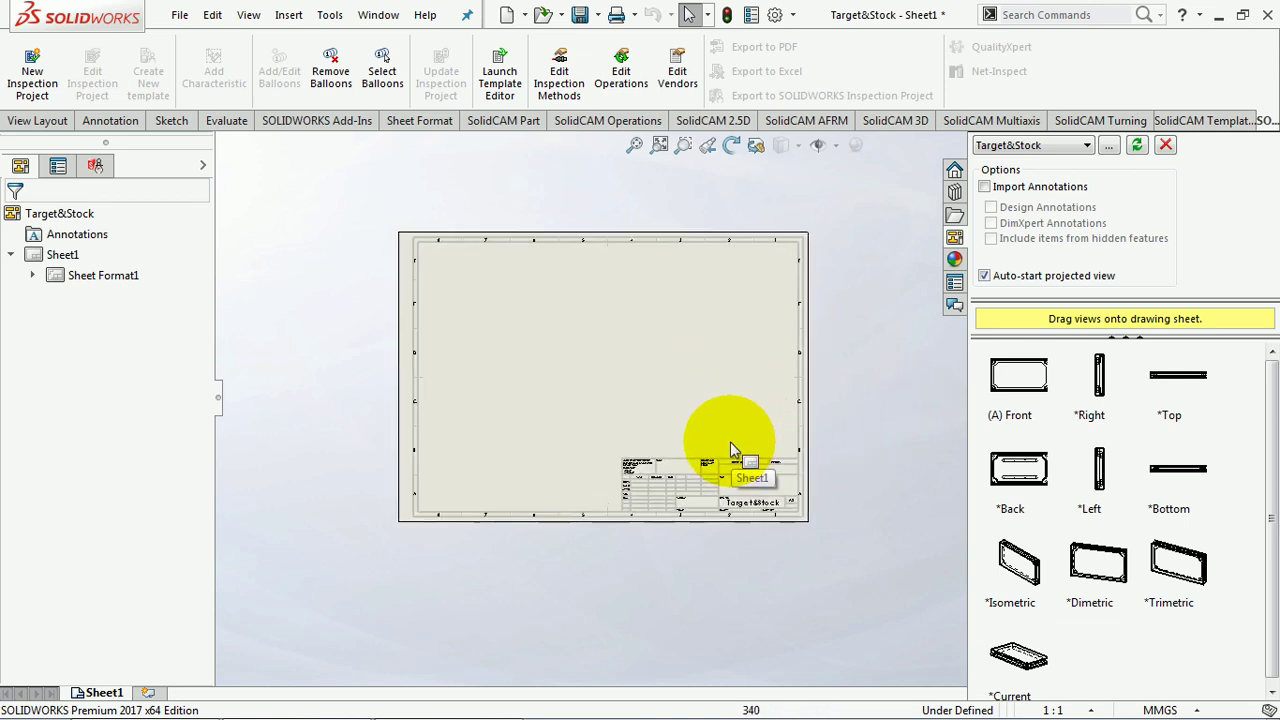
pyautogui.scroll(-1, 730, 450)
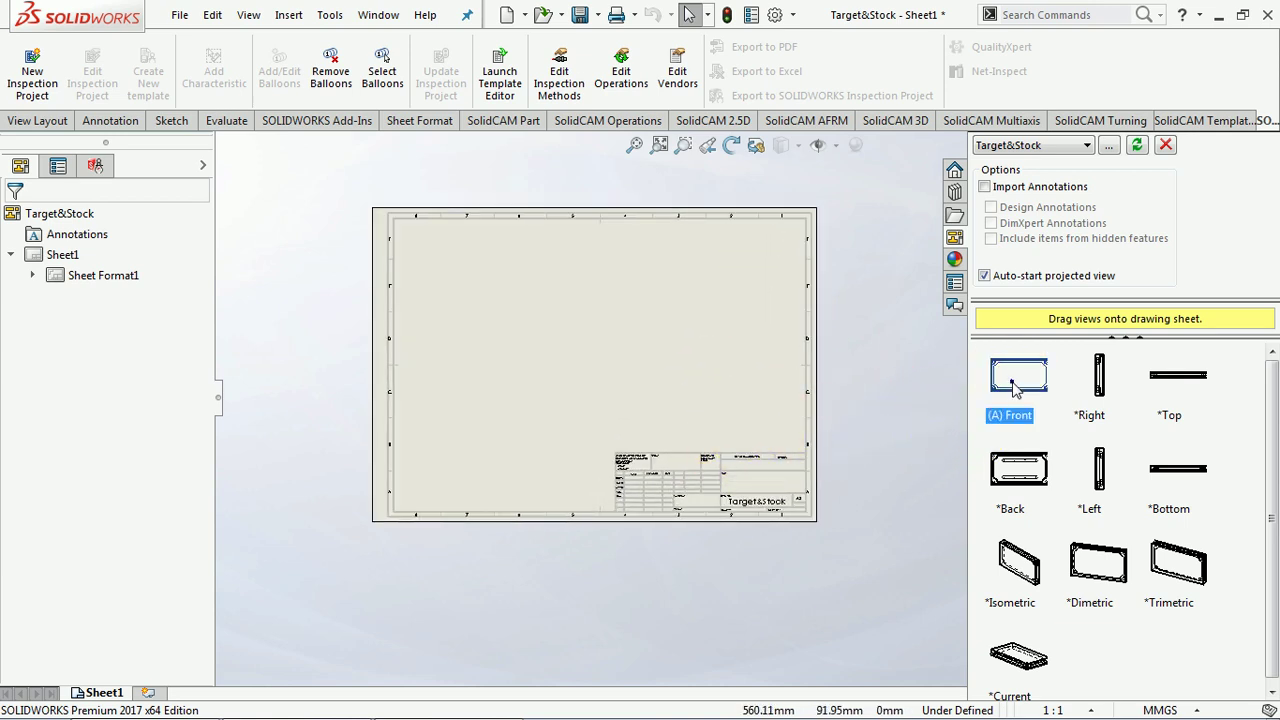
pyautogui.moveTo(1013, 388)
pyautogui.mouseDown()
pyautogui.moveTo(501, 285)
pyautogui.moveTo(504, 298)
pyautogui.mouseUp()
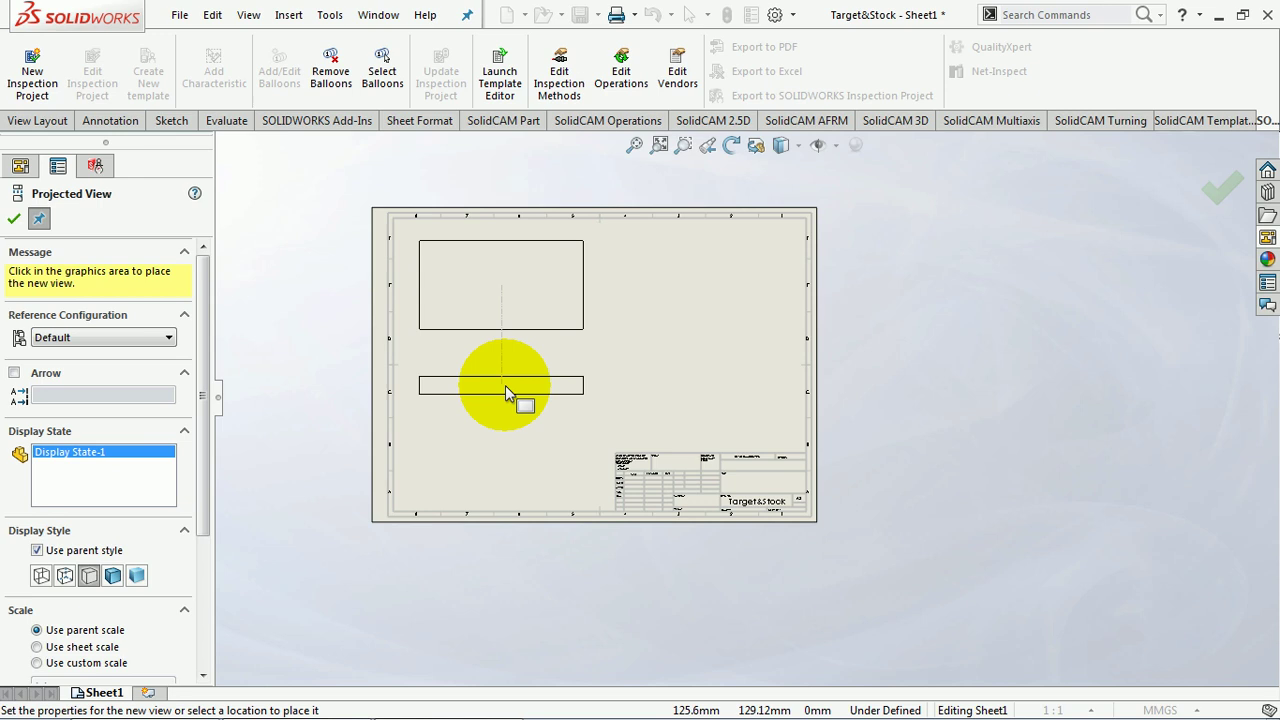
# Step: Add projected views below and right of the front view, plus an isometric view
pyautogui.click(505, 385)
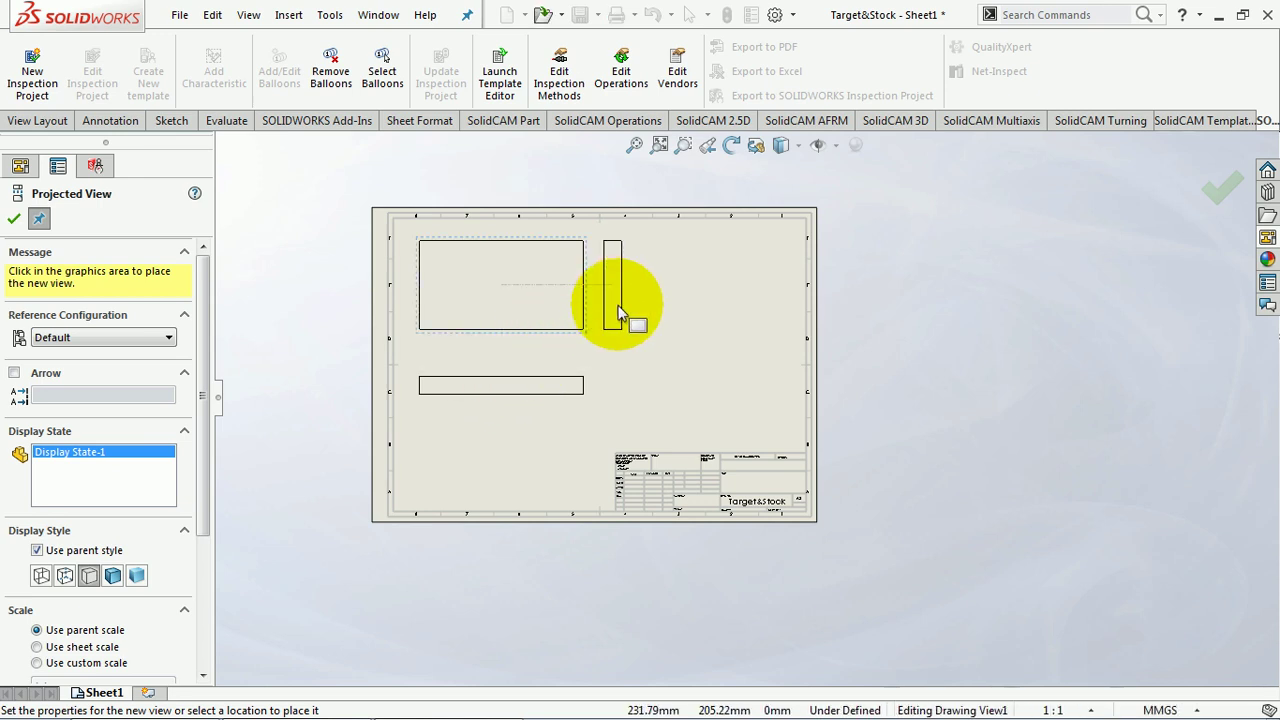
pyautogui.click(626, 309)
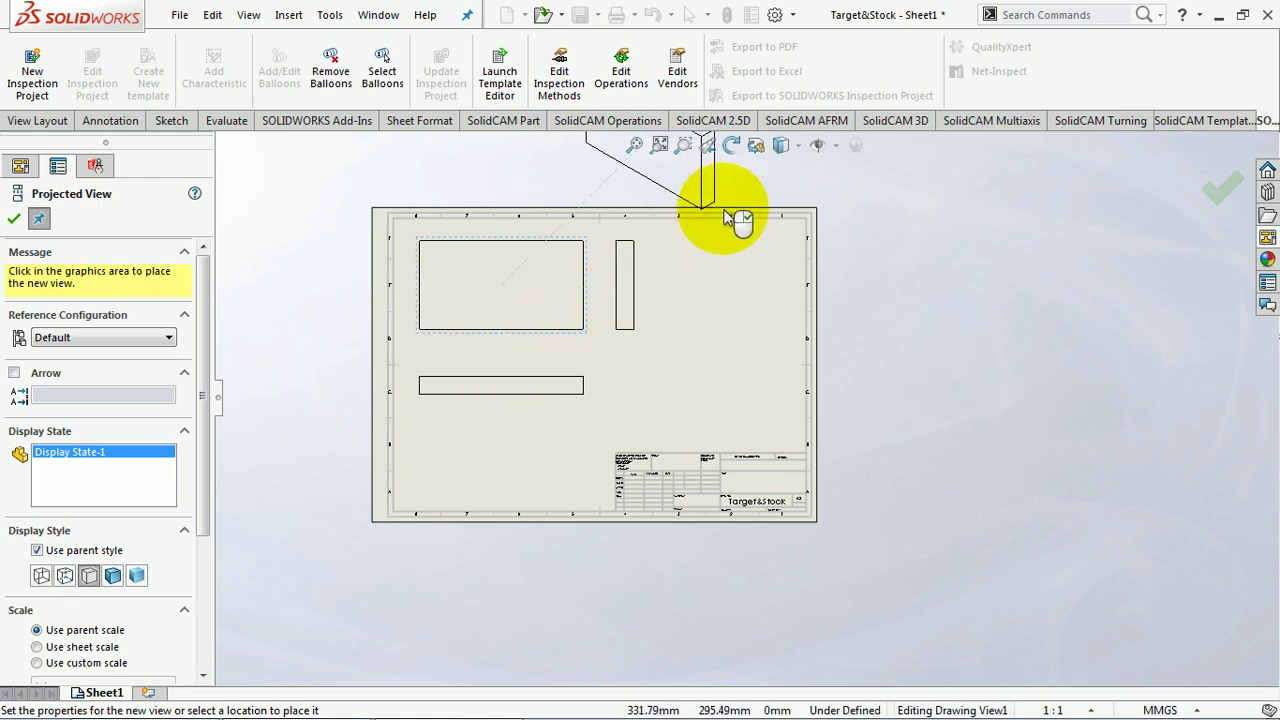
pyautogui.scroll(2, 724, 213)
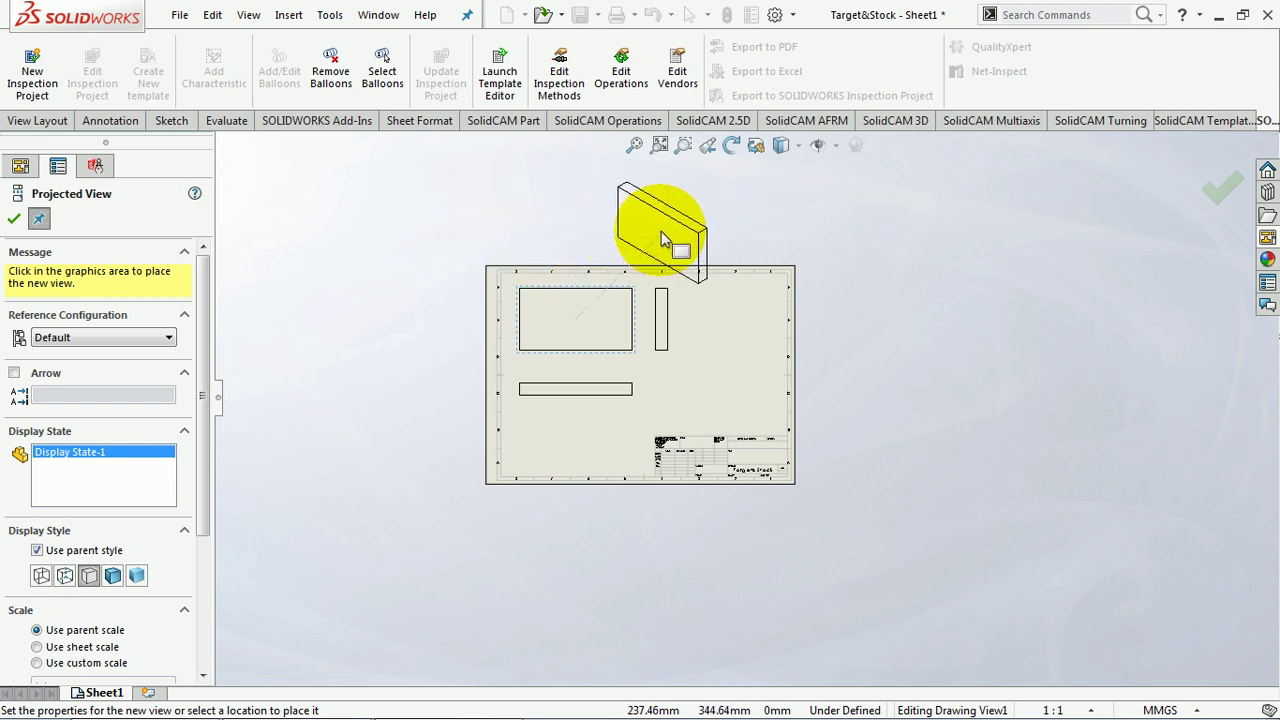
pyautogui.click(660, 237)
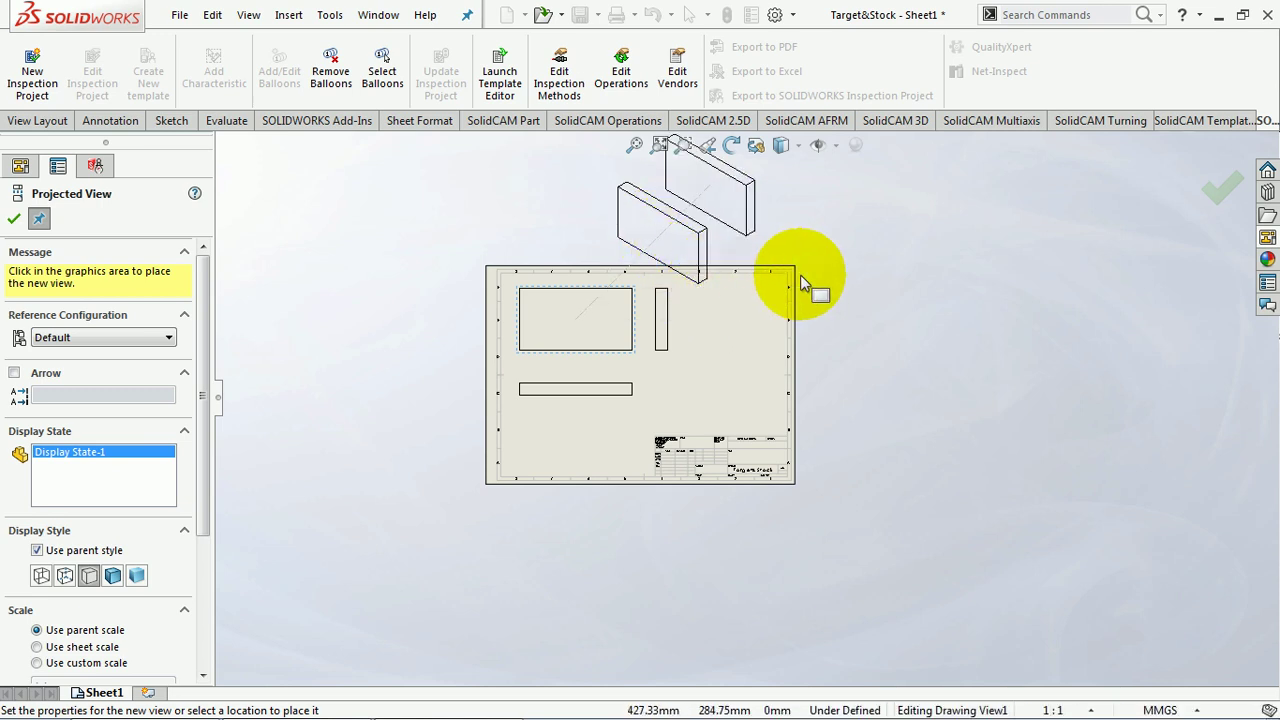
pyautogui.press('Escape')
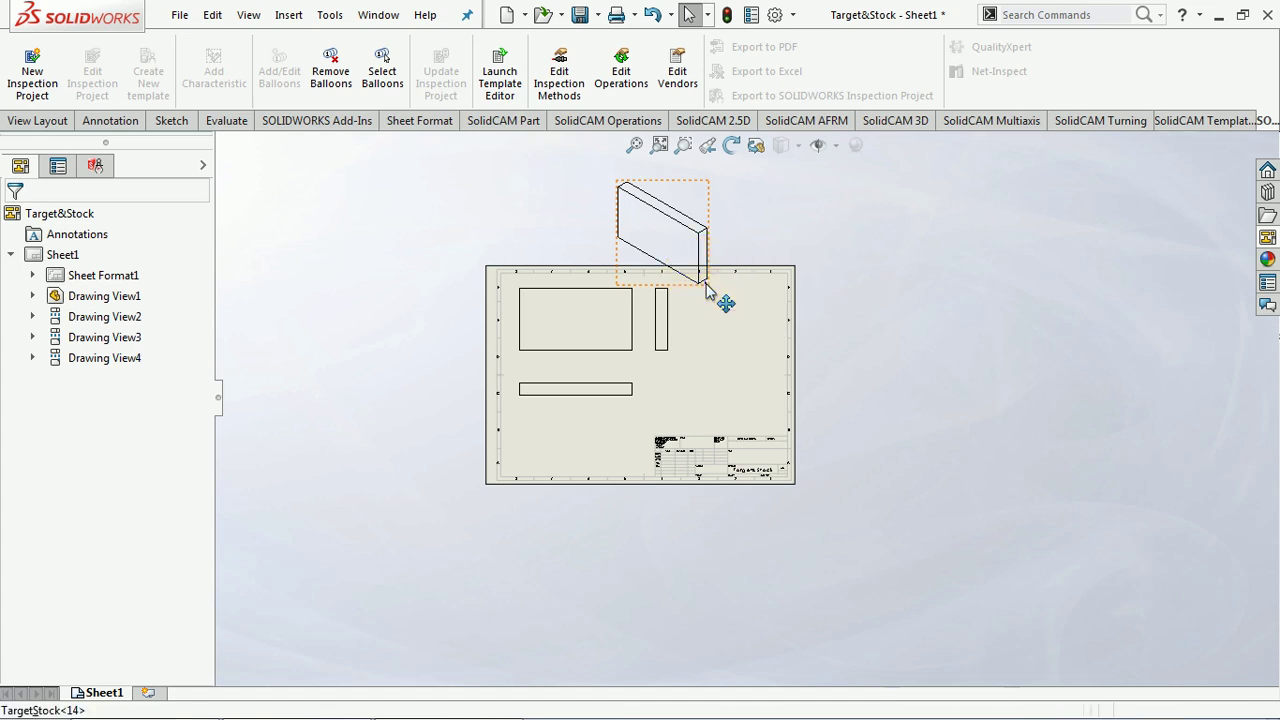
pyautogui.moveTo(723, 300); pyautogui.dragTo(775, 418)
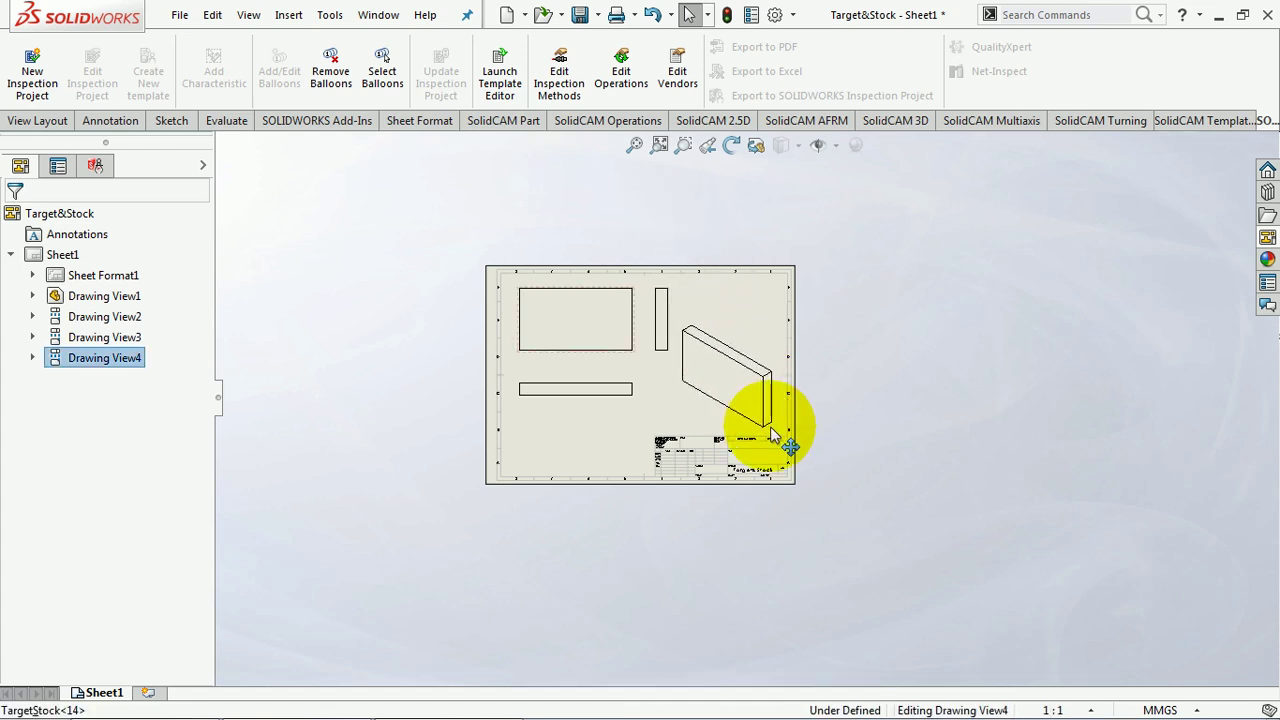
# Step: Switch the isometric and top-left views to Hidden Lines Visible/Wireframe display
pyautogui.scroll(-3, 634, 341)
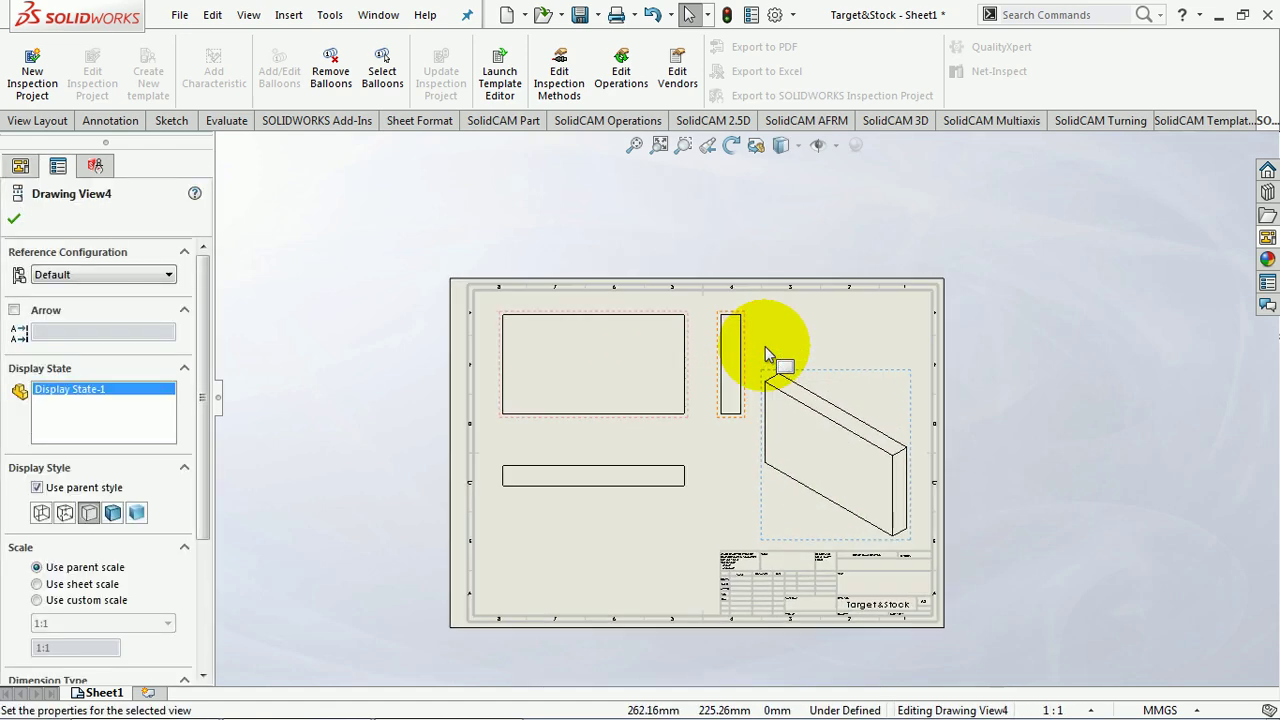
pyautogui.scroll(-1, 768, 355)
pyautogui.scroll(-1, 822, 395)
pyautogui.scroll(-1, 822, 395)
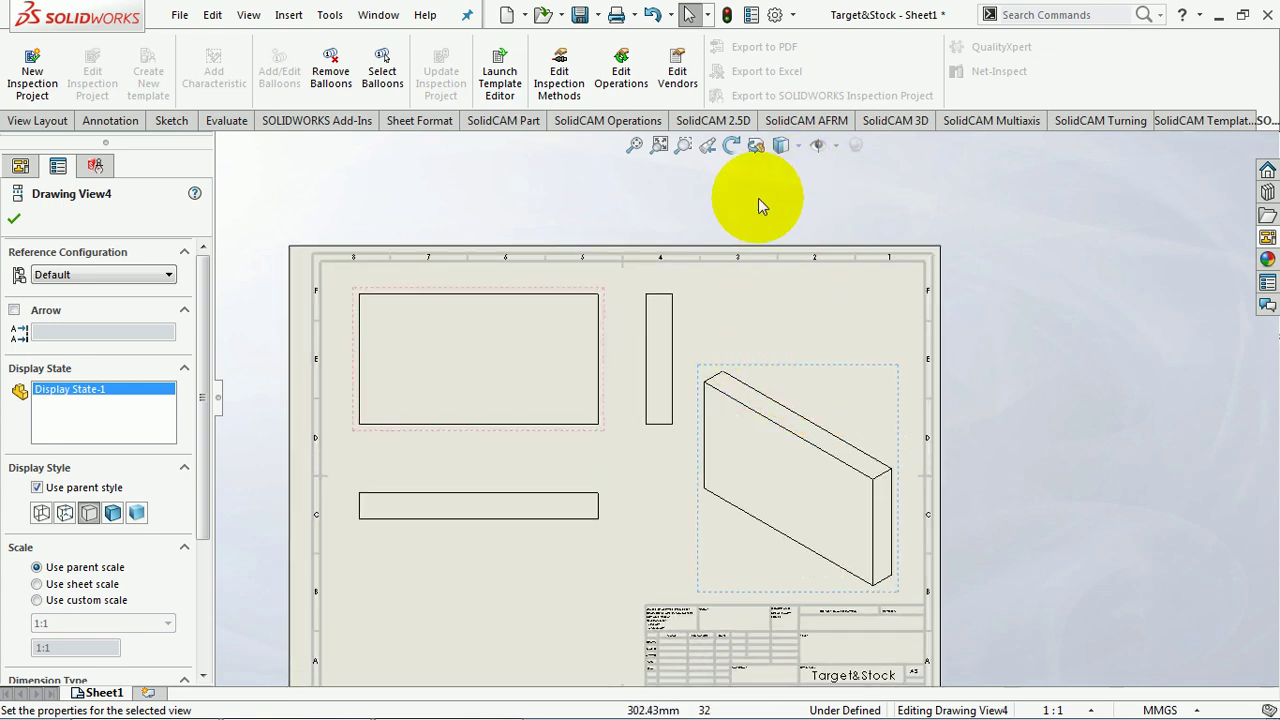
pyautogui.click(65, 513)
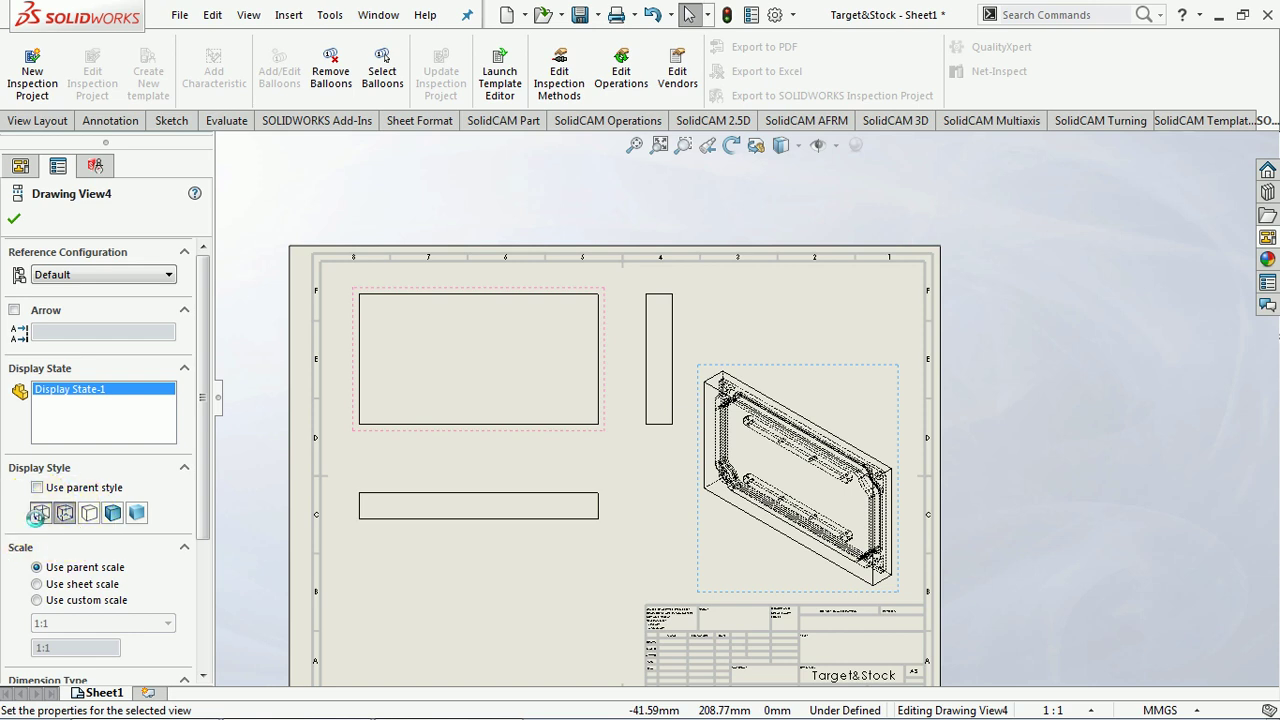
pyautogui.click(40, 514)
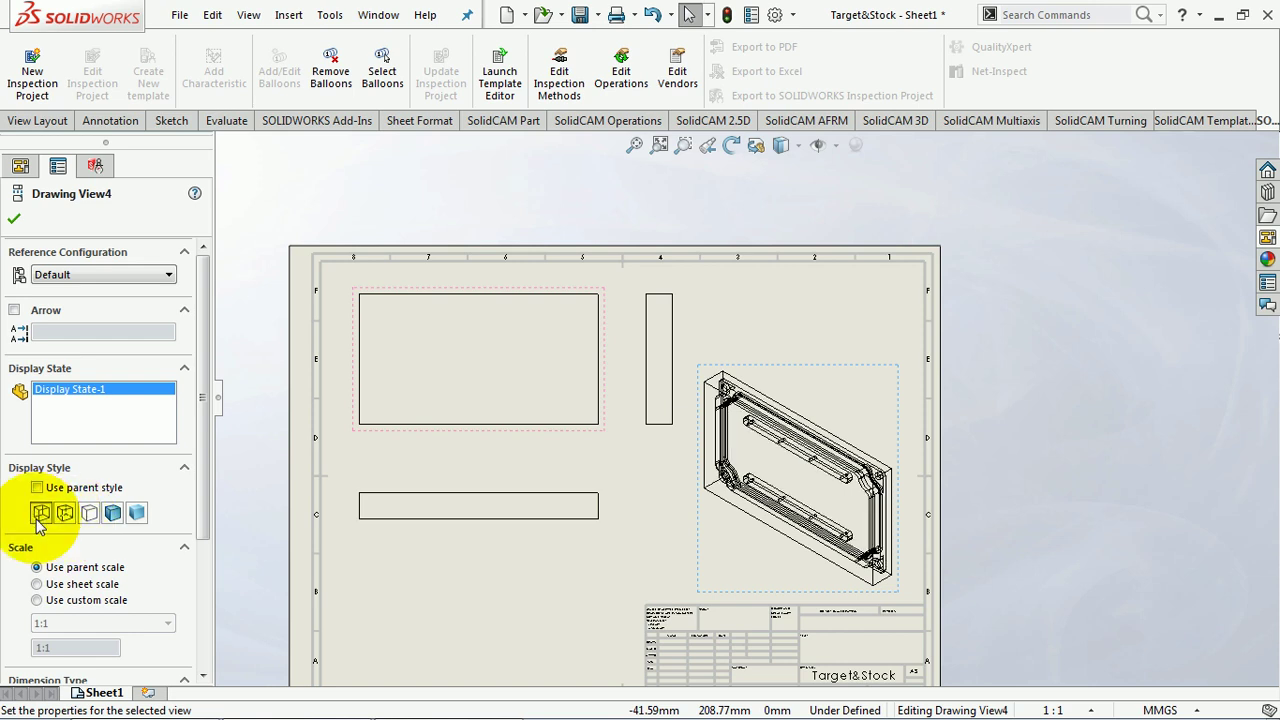
pyautogui.click(443, 463)
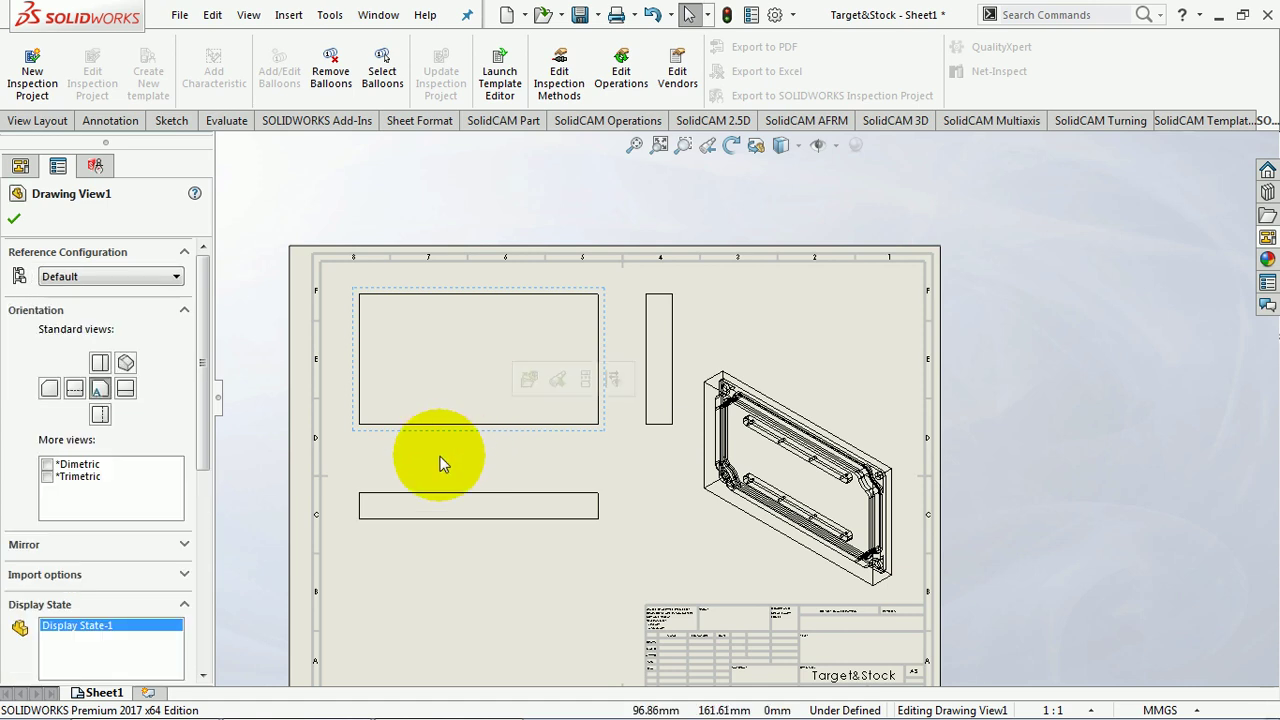
pyautogui.moveTo(204, 475); pyautogui.dragTo(206, 623)
pyautogui.click(73, 434)
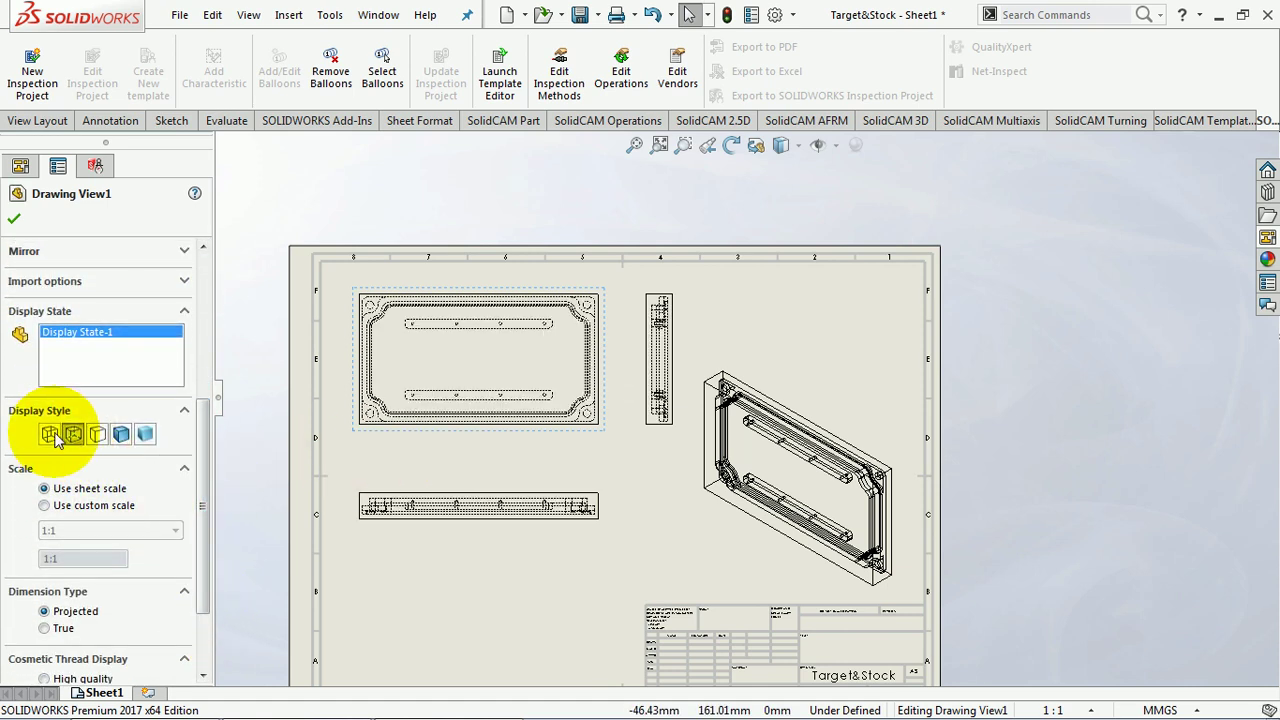
pyautogui.click(49, 436)
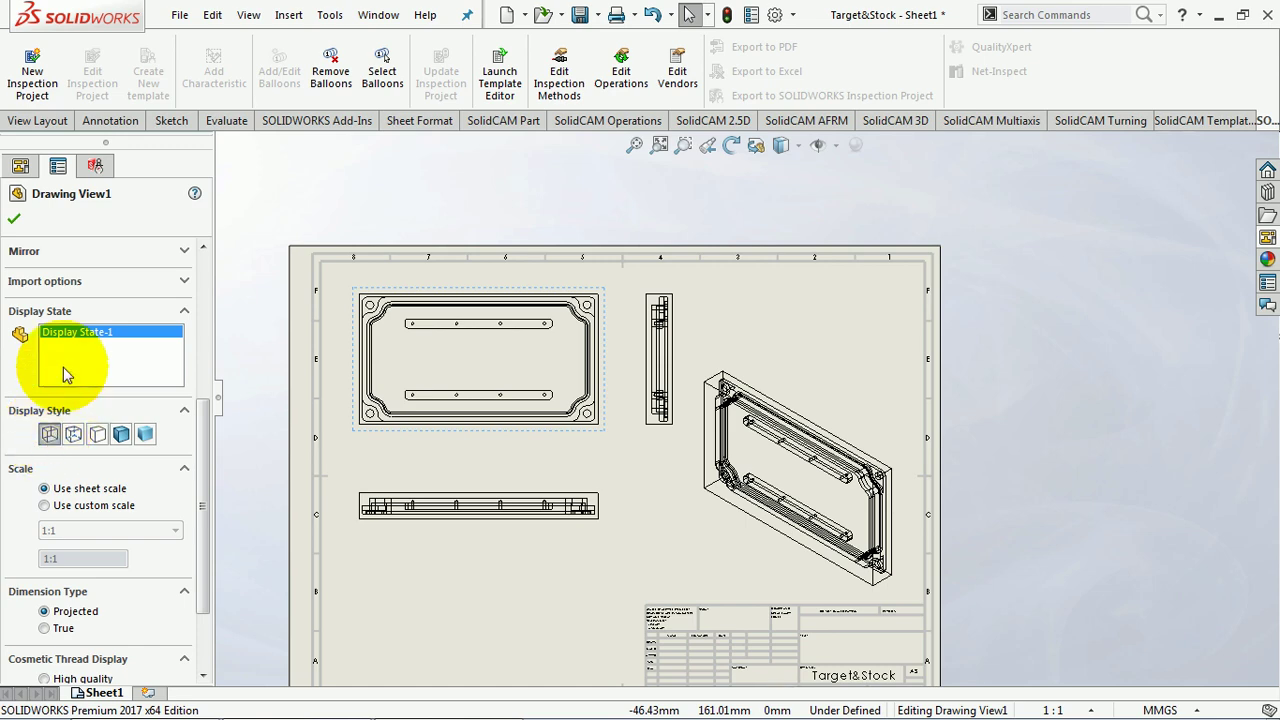
pyautogui.click(14, 218)
# Step: Shift the top-left view and the front view below it slightly down
pyautogui.scroll(2, 590, 475)
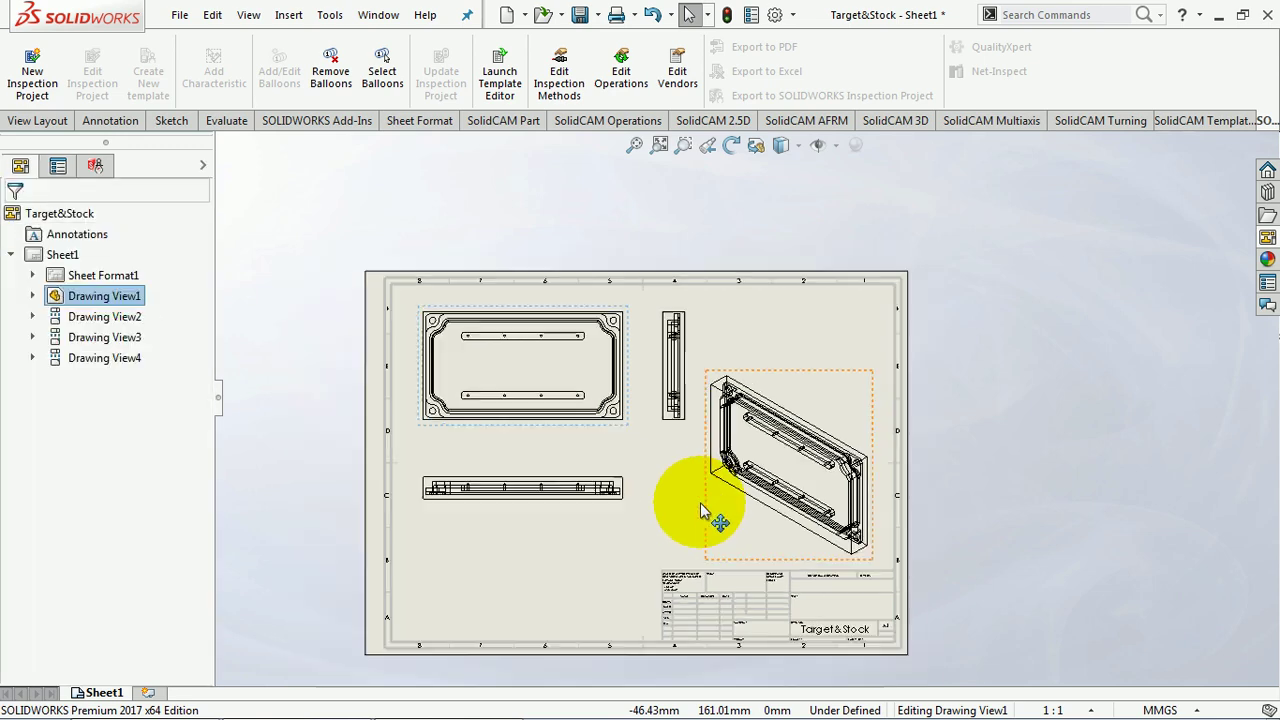
pyautogui.scroll(1, 700, 510)
pyautogui.scroll(-1, 645, 450)
pyautogui.scroll(-1, 645, 435)
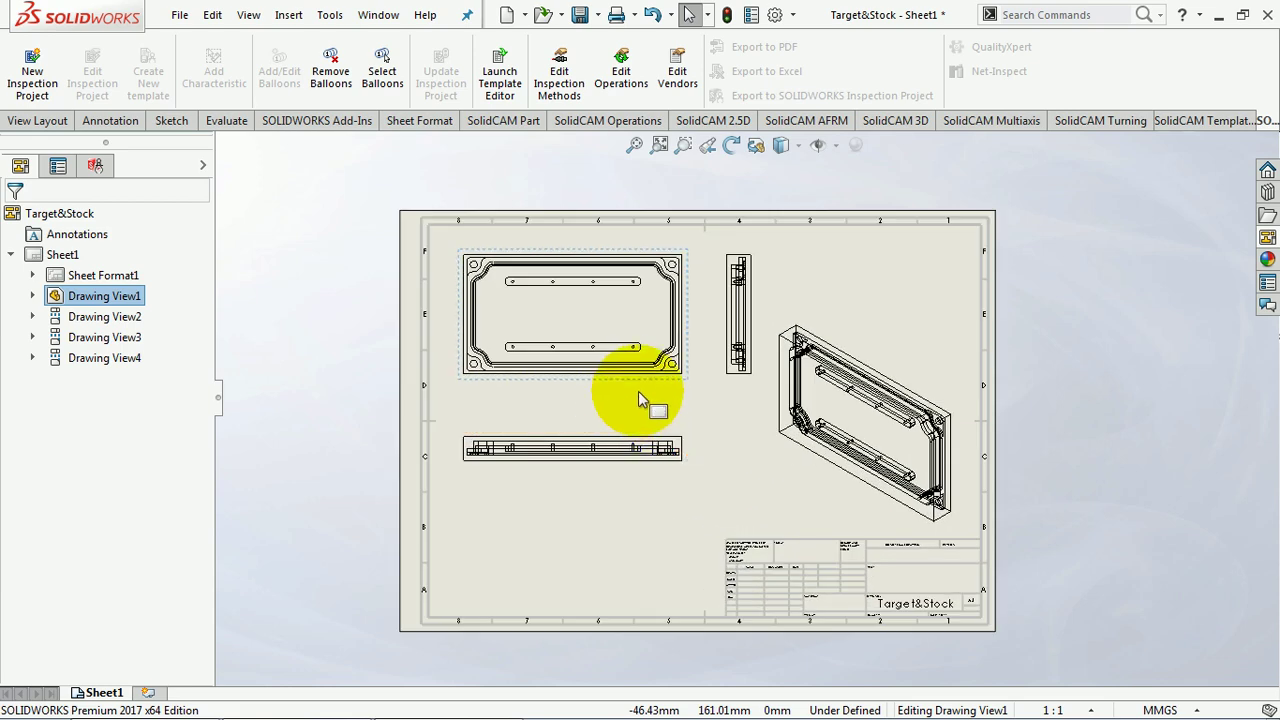
pyautogui.moveTo(648, 398); pyautogui.dragTo(650, 418)
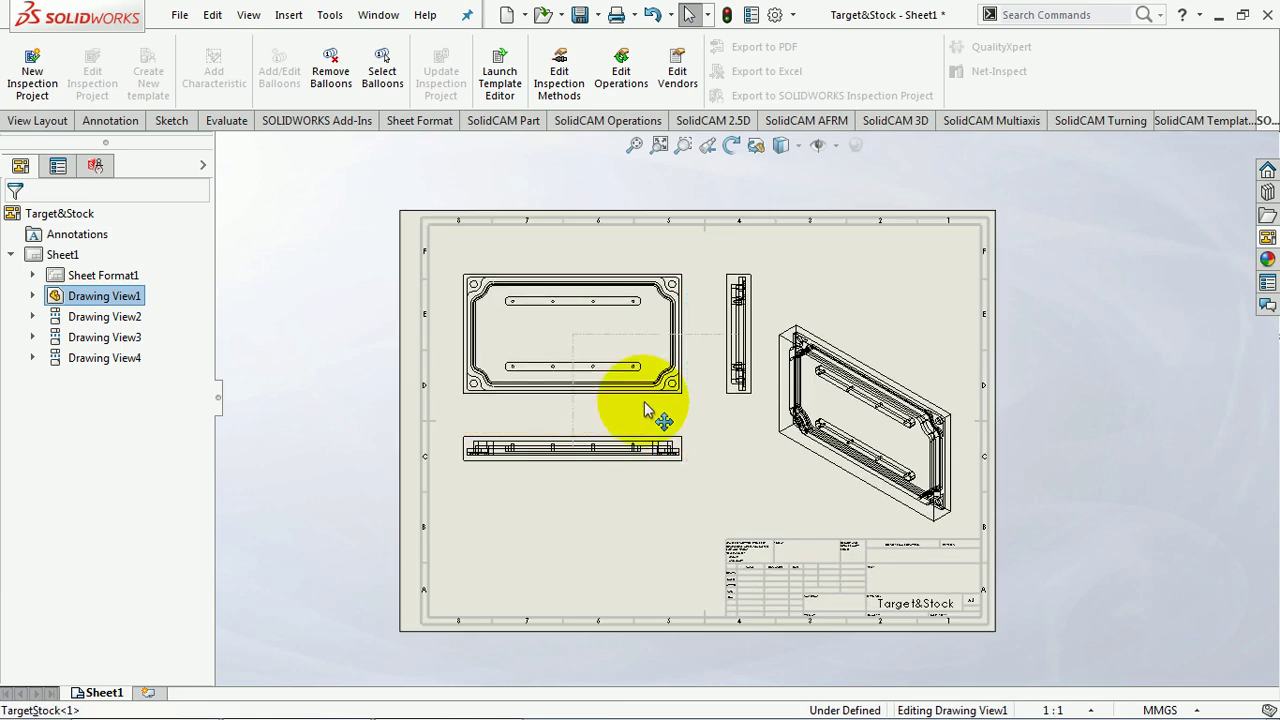
pyautogui.click(632, 470)
pyautogui.moveTo(614, 477); pyautogui.dragTo(610, 487)
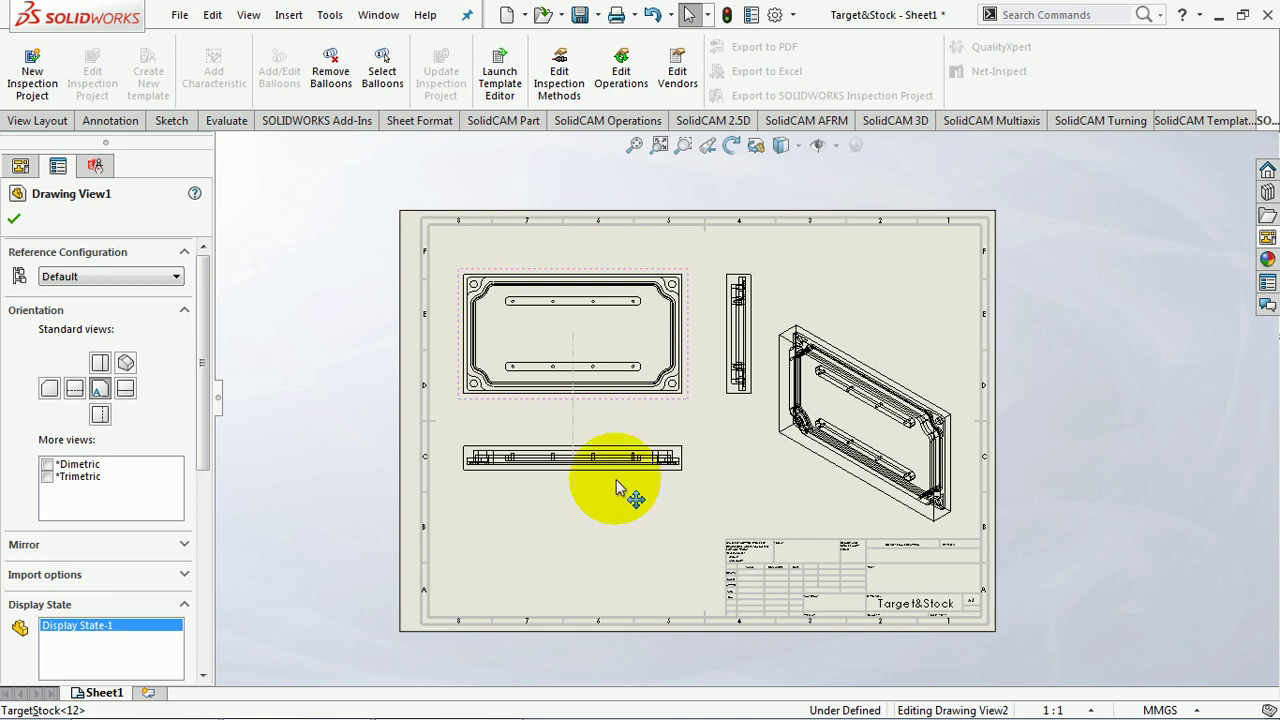
pyautogui.click(640, 531)
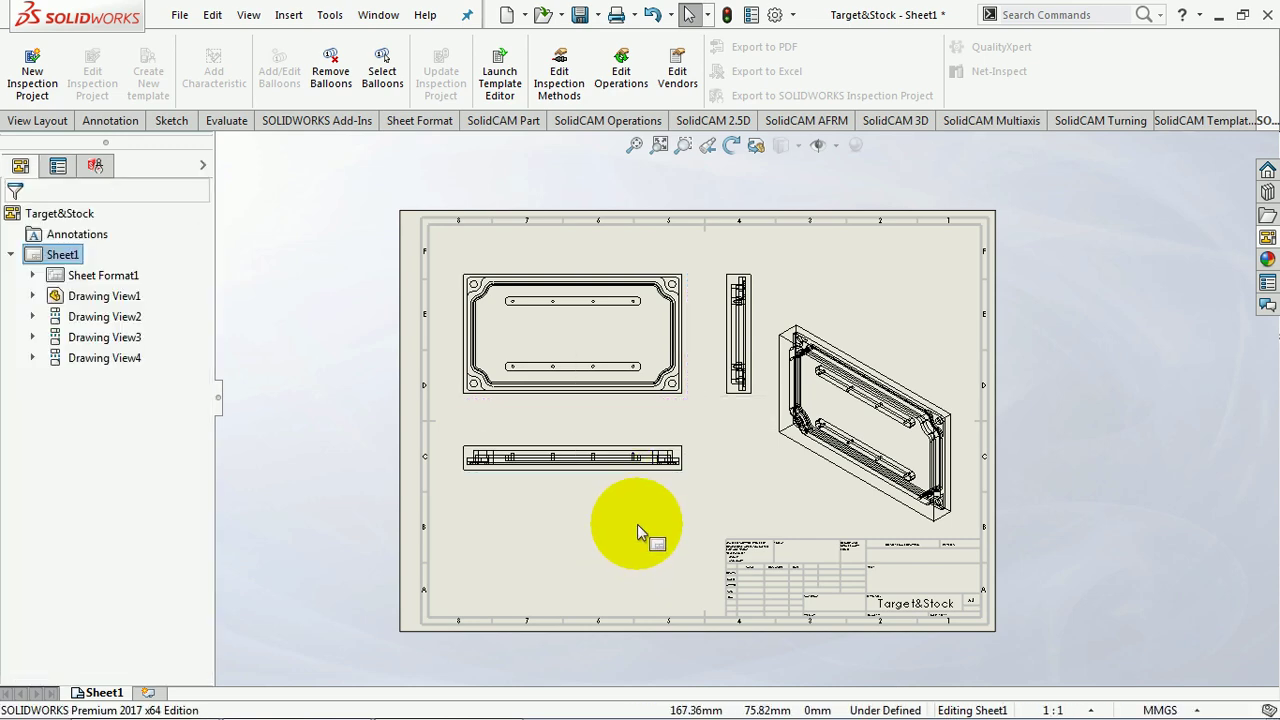
# Step: Add the 154 and 150 width dimensions with Smart Dimension
pyautogui.click(694, 540)
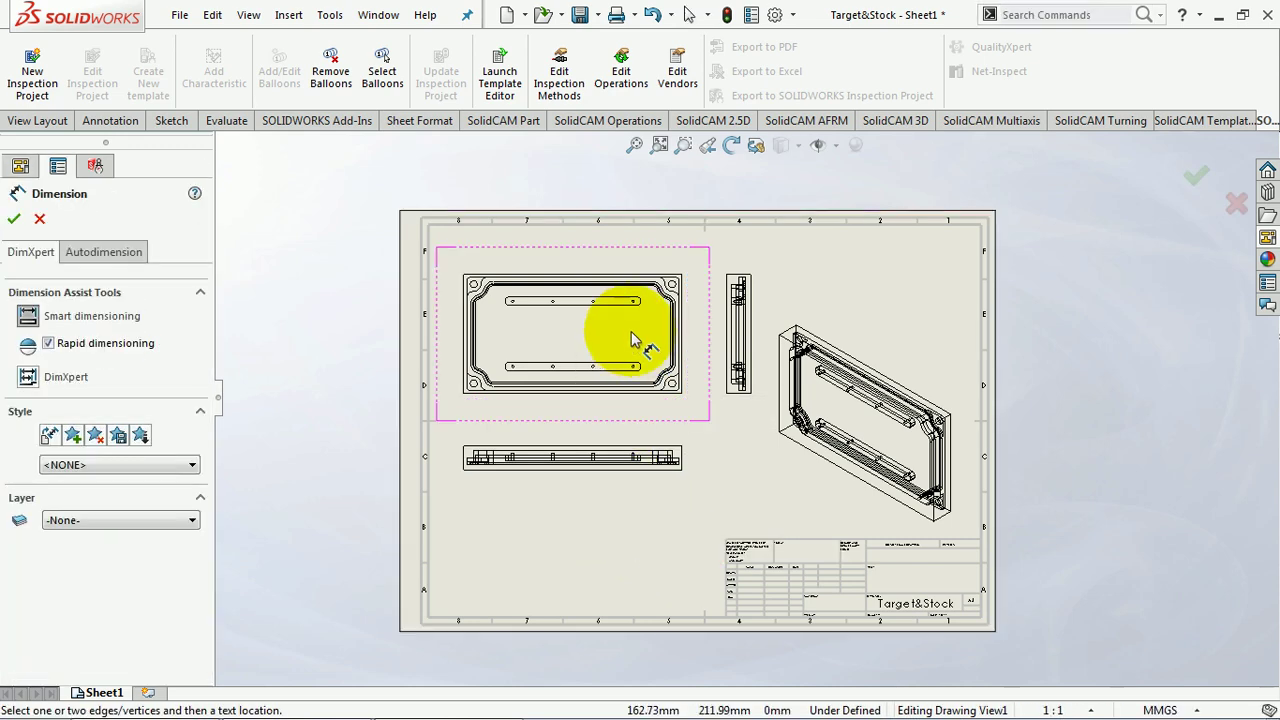
pyautogui.scroll(-3, 631, 331)
pyautogui.scroll(-2, 770, 370)
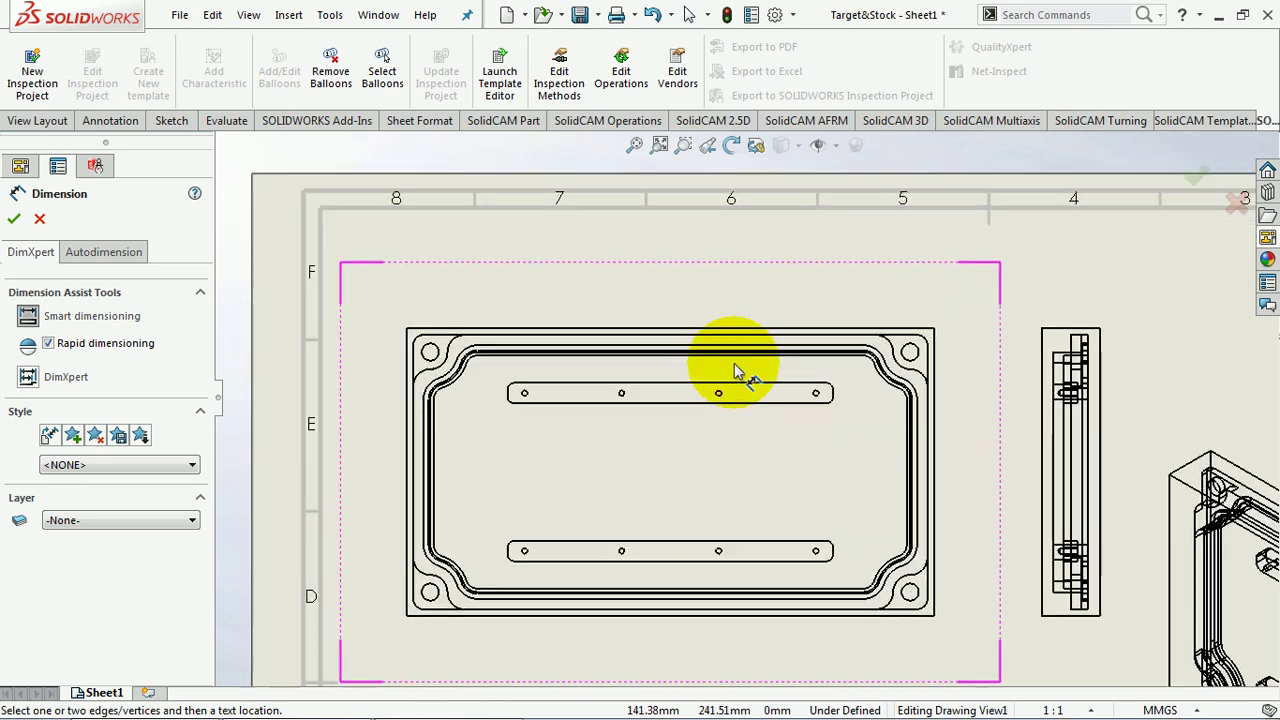
pyautogui.click(678, 330)
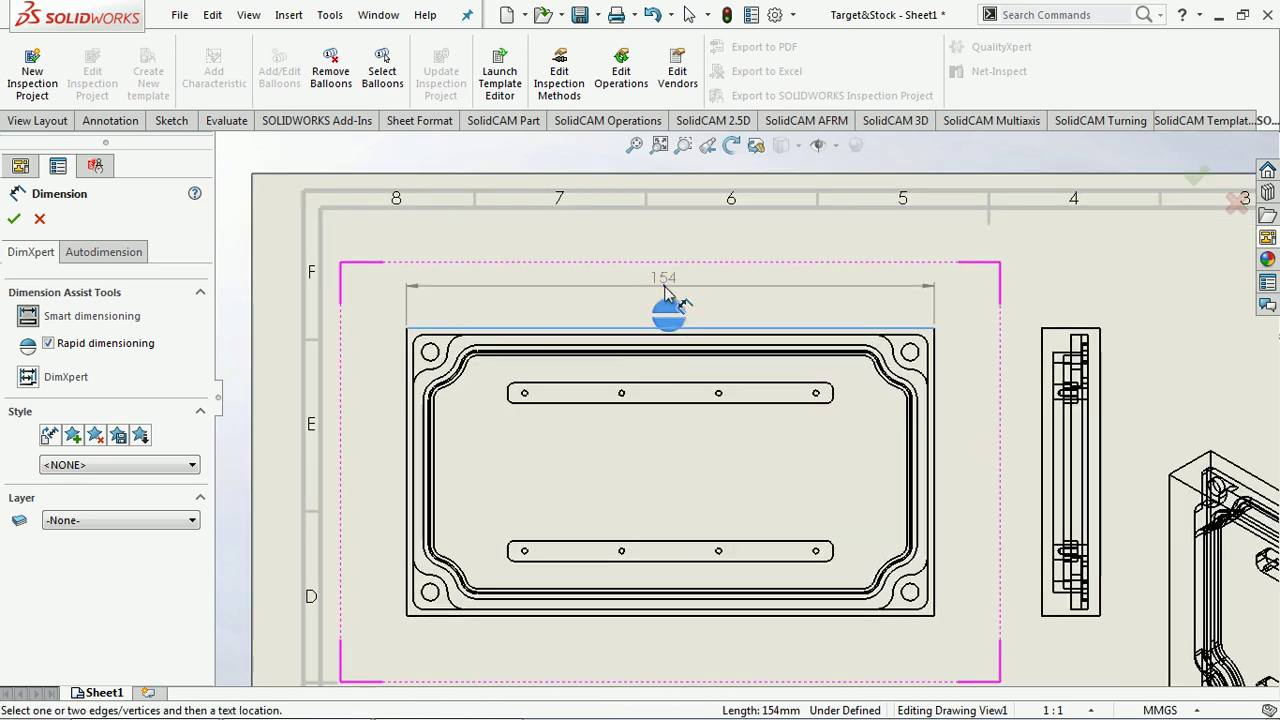
pyautogui.click(667, 290)
pyautogui.scroll(1, 684, 400)
pyautogui.scroll(-2, 645, 450)
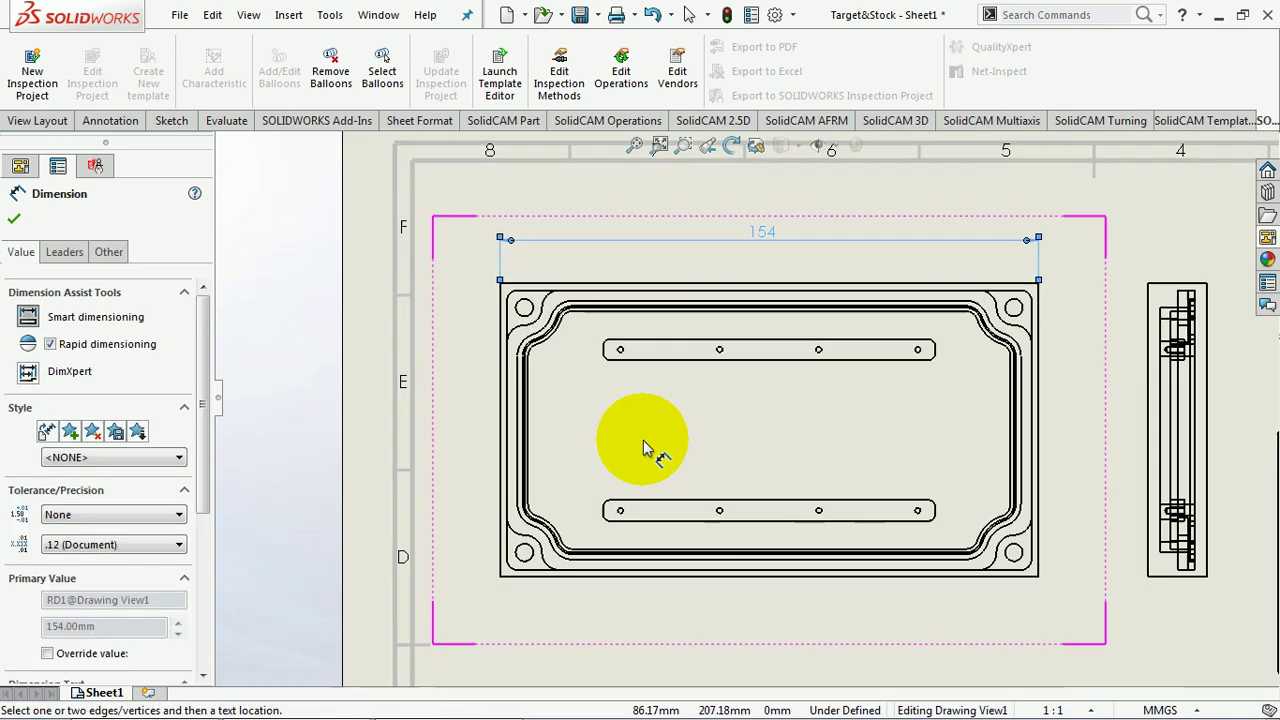
pyautogui.scroll(-2, 529, 337)
pyautogui.click(593, 340)
pyautogui.scroll(4, 817, 420)
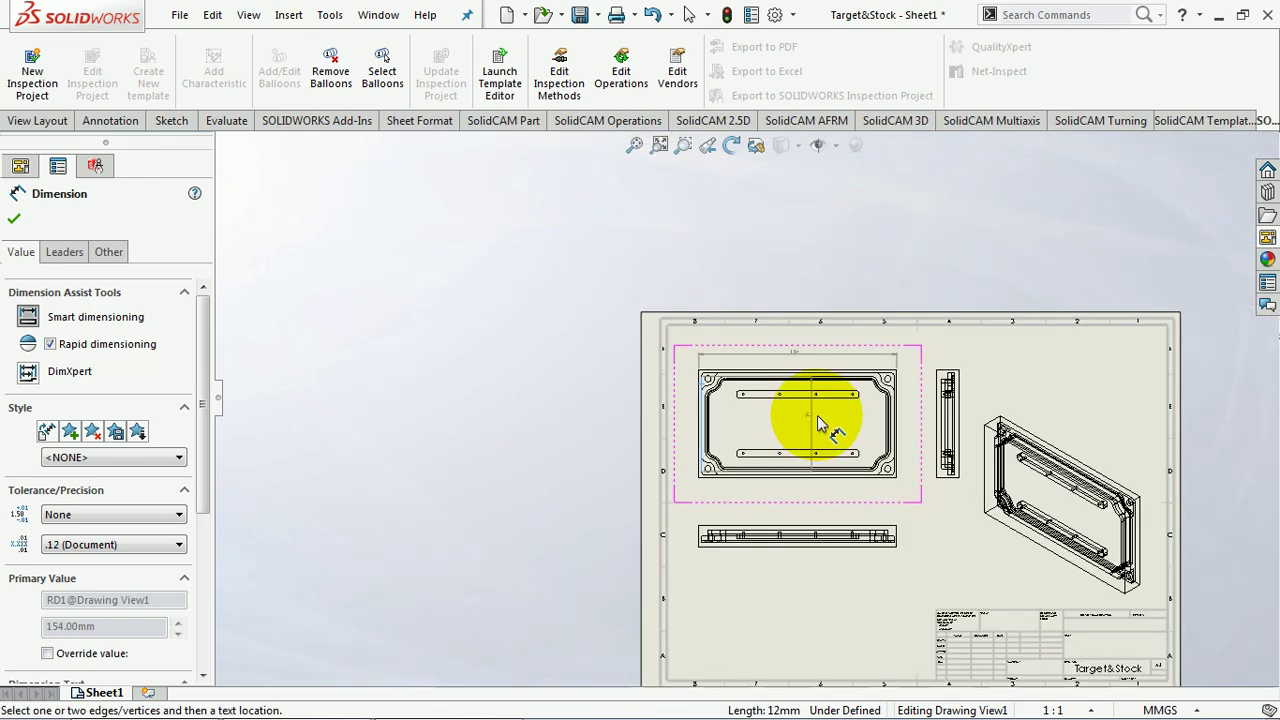
pyautogui.scroll(-1, 823, 422)
pyautogui.scroll(-2, 800, 400)
pyautogui.scroll(-1, 775, 365)
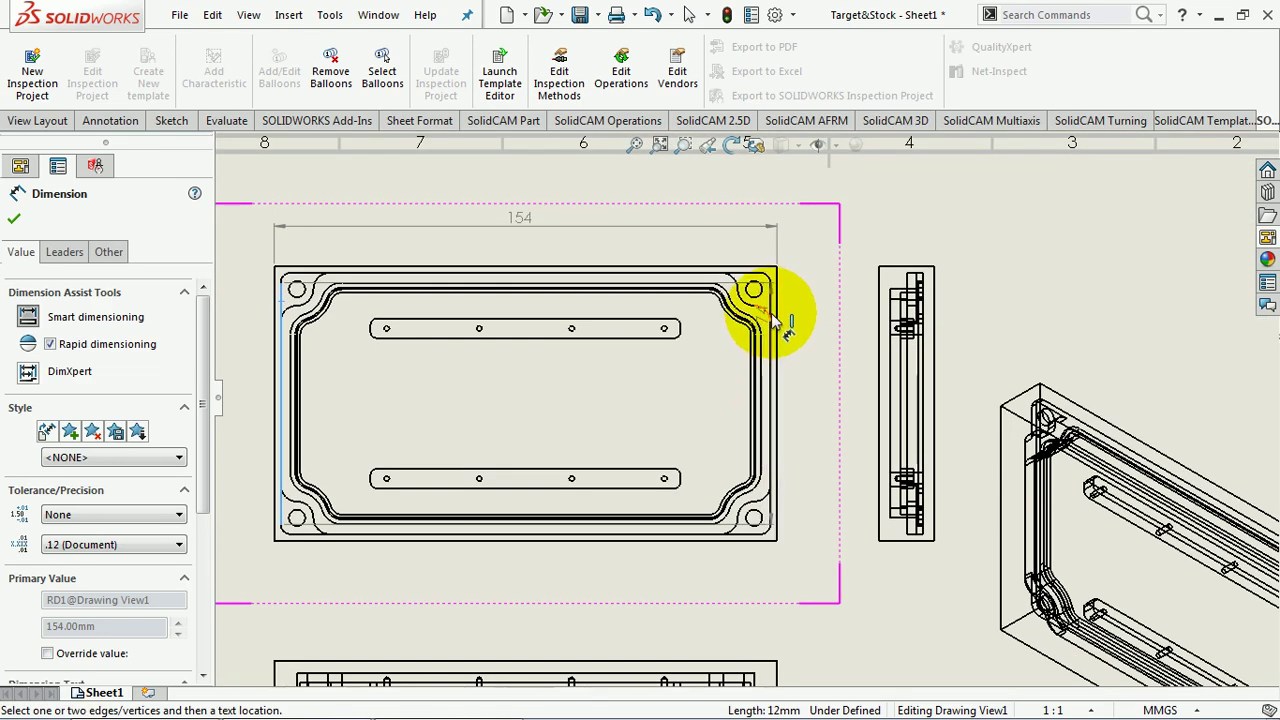
pyautogui.click(773, 316)
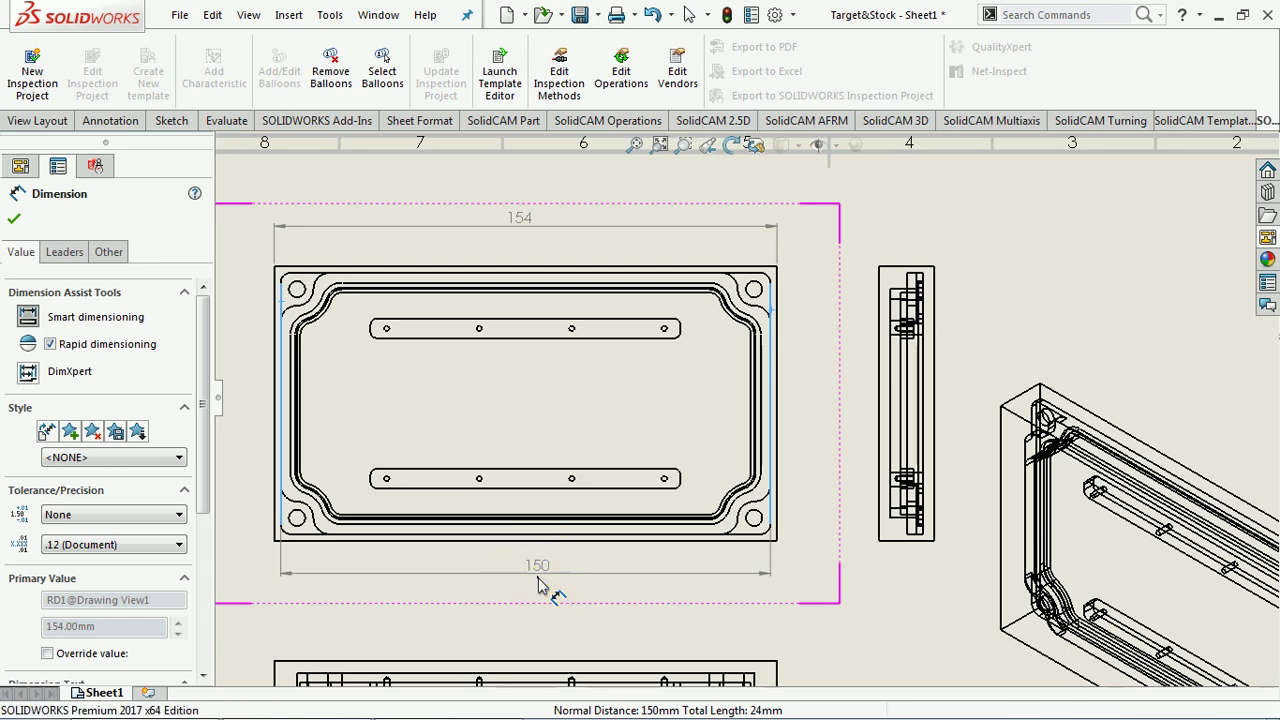
pyautogui.click(537, 586)
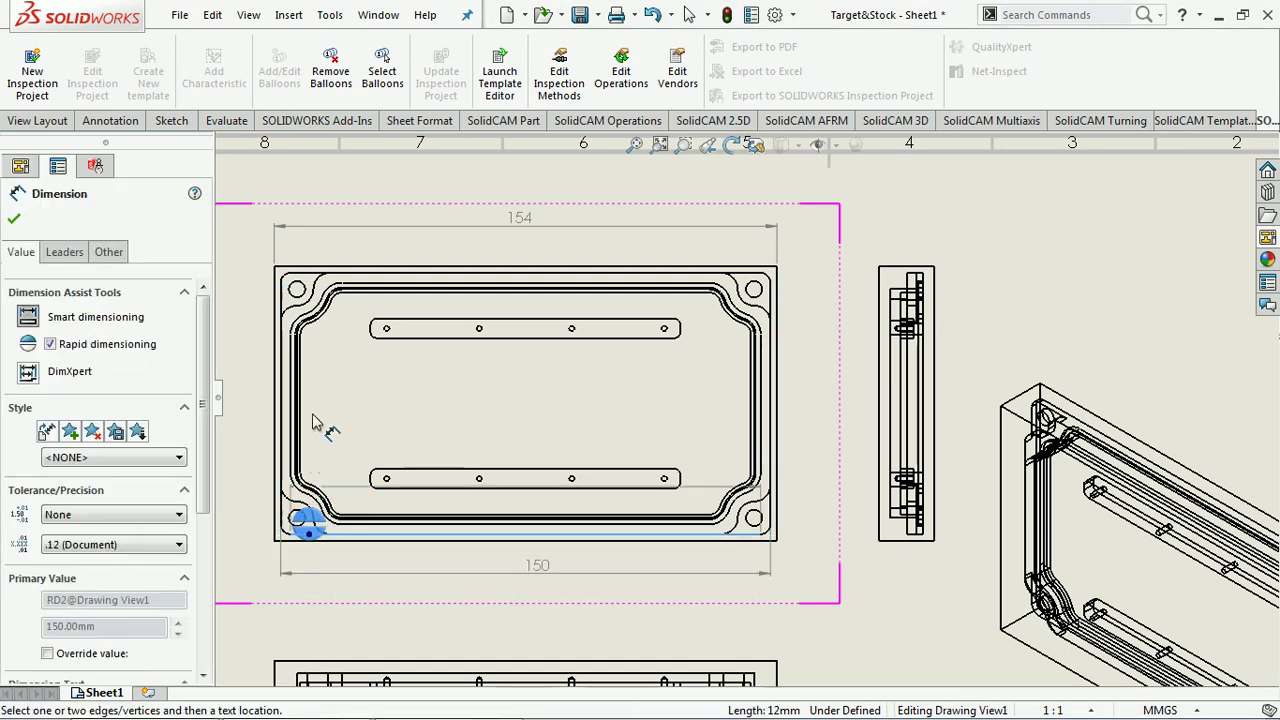
# Step: Add the 80 height dimension and the side view's 10 and 17 thickness dimensions
pyautogui.click(312, 268)
pyautogui.click(310, 278)
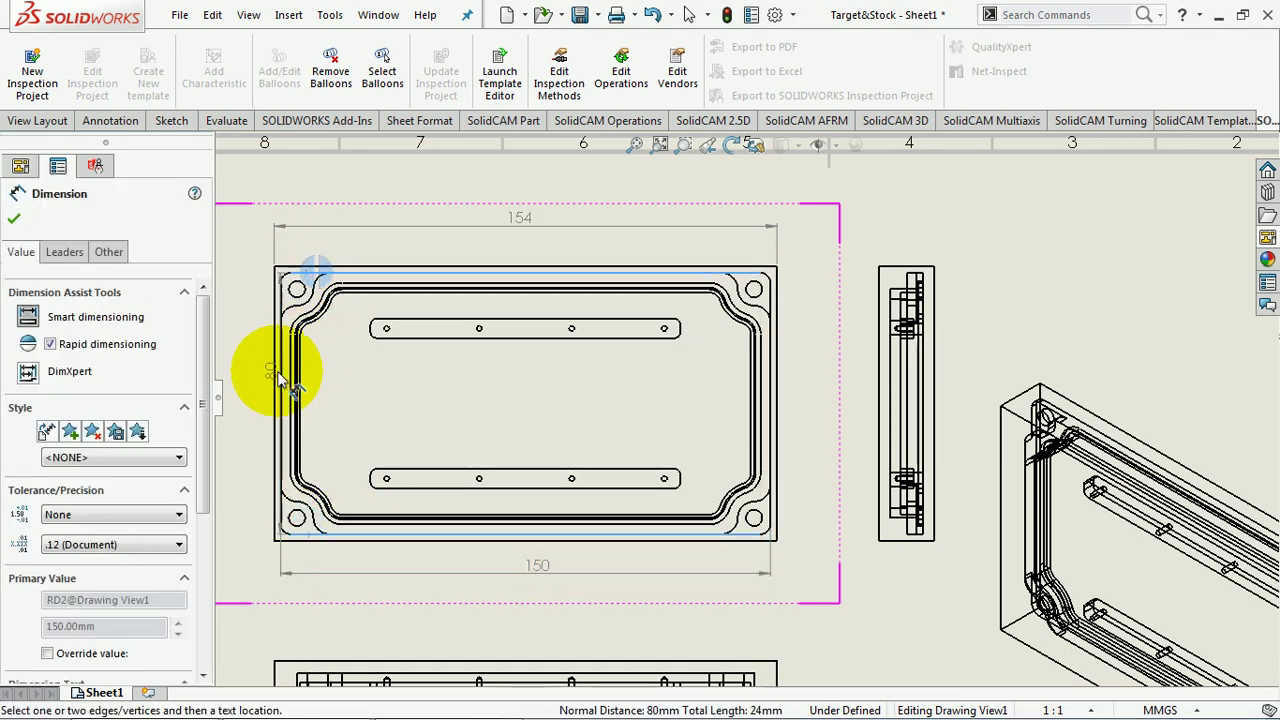
pyautogui.scroll(3, 272, 378)
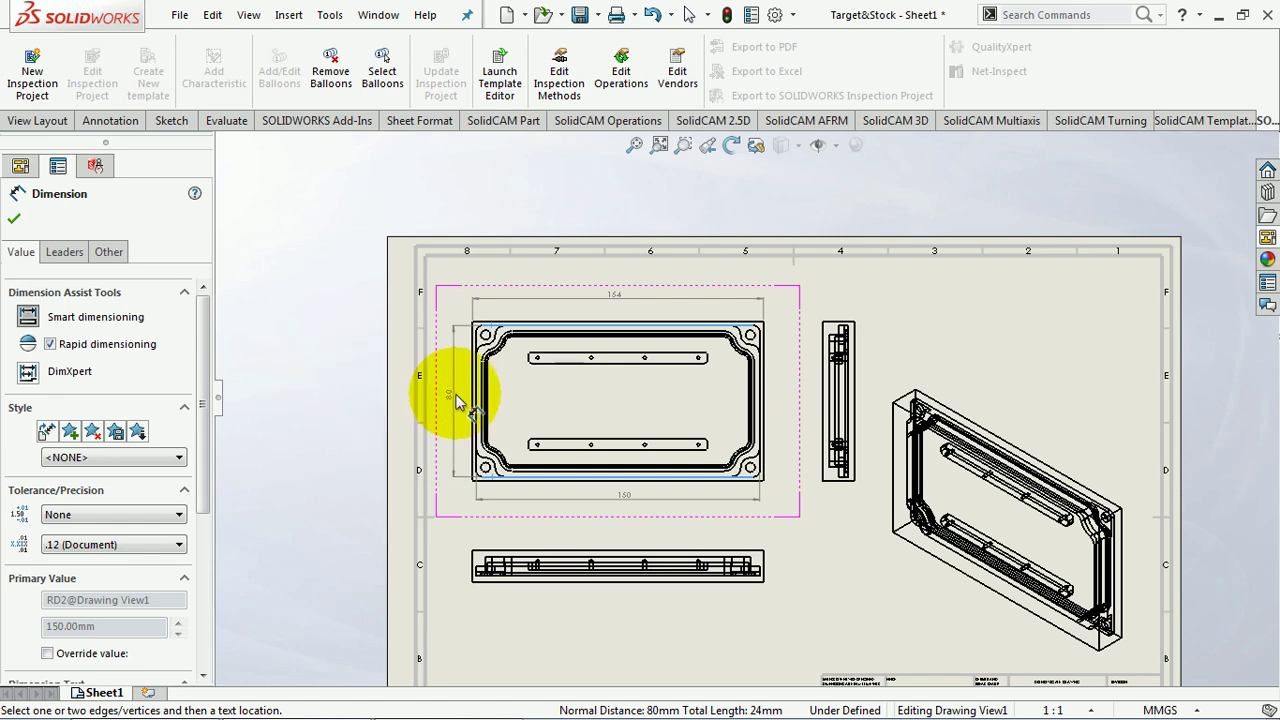
pyautogui.click(457, 400)
pyautogui.scroll(-3, 830, 360)
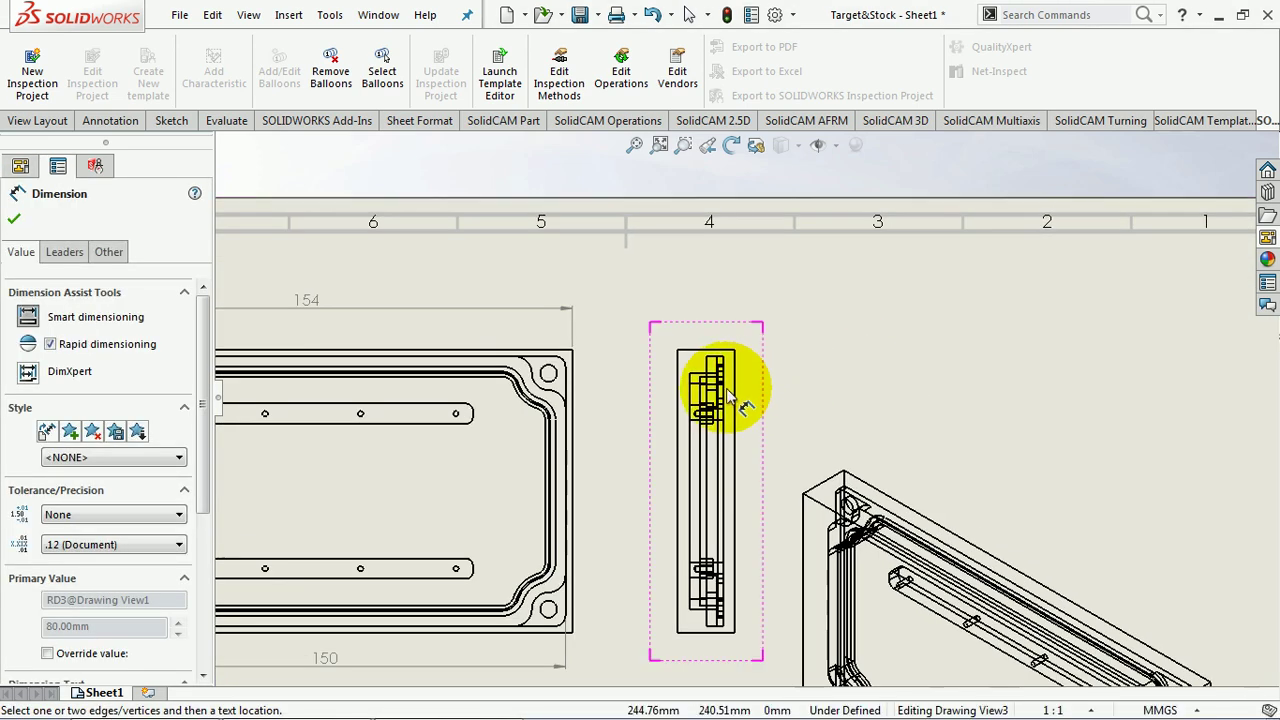
pyautogui.scroll(-2, 725, 395)
pyautogui.scroll(-1, 718, 400)
pyautogui.click(657, 385)
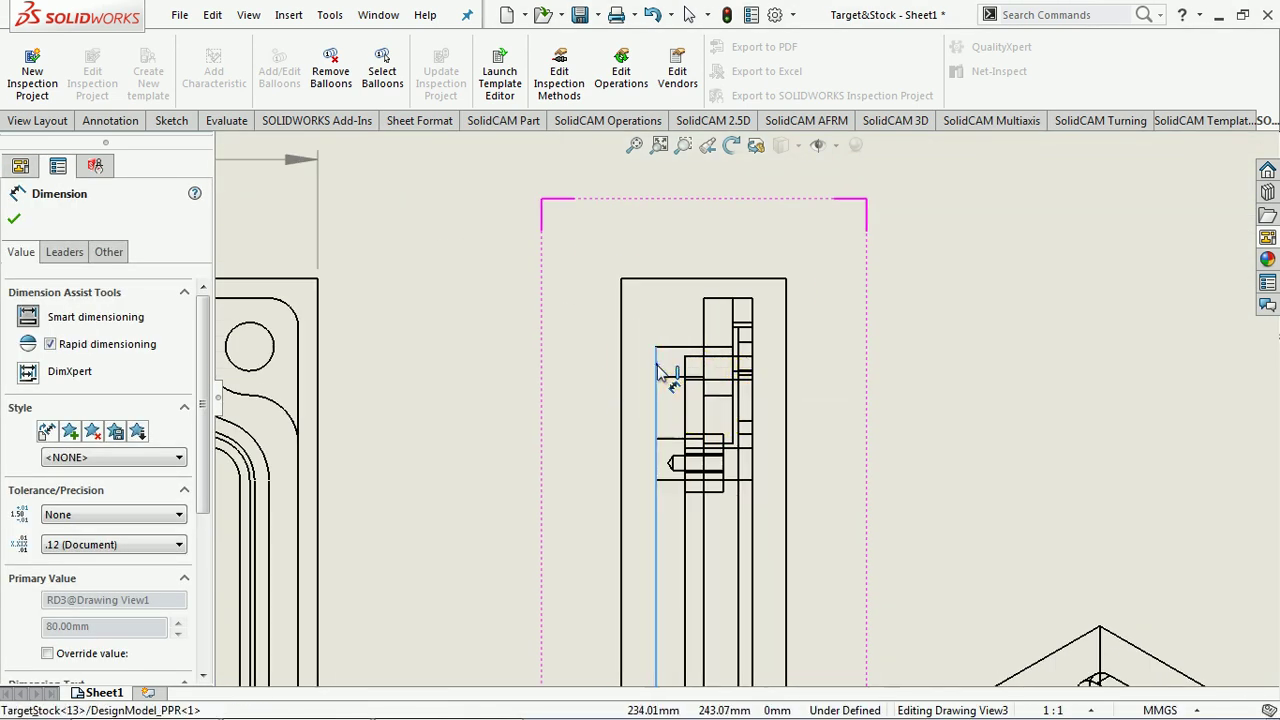
pyautogui.click(752, 362)
pyautogui.scroll(3, 745, 389)
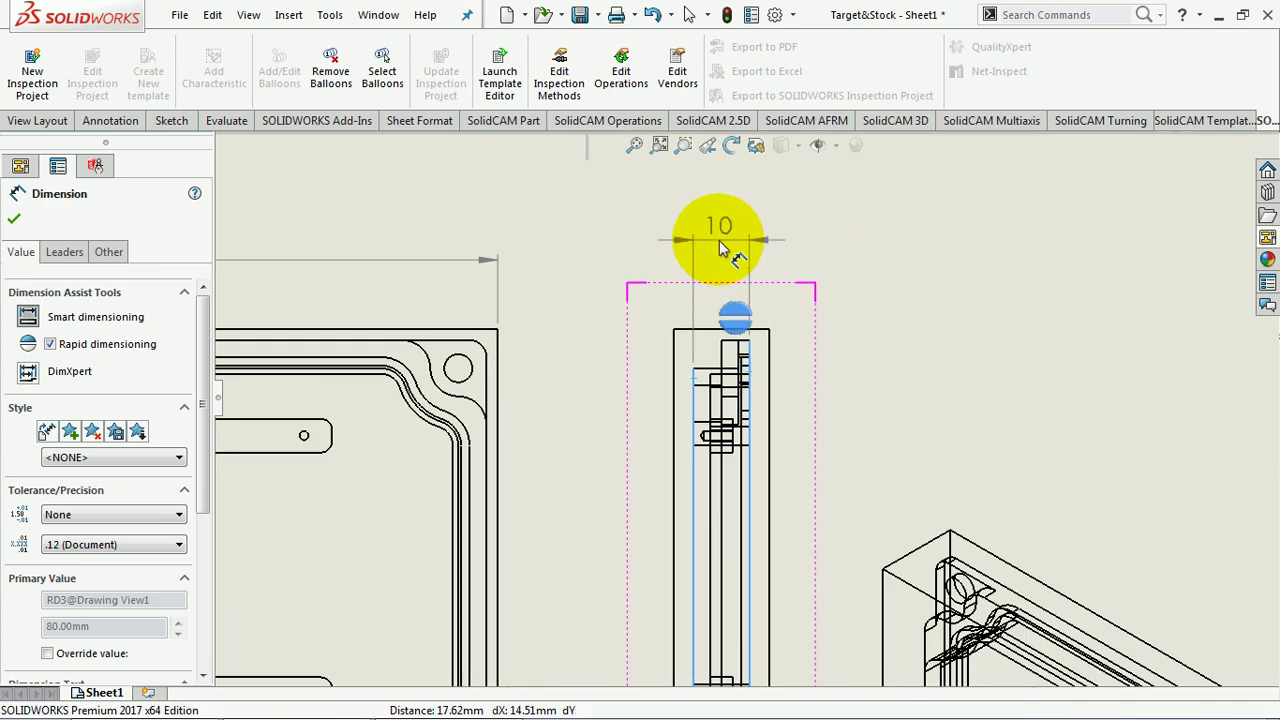
pyautogui.scroll(1, 745, 300)
pyautogui.click(829, 343)
pyautogui.scroll(8, 872, 357)
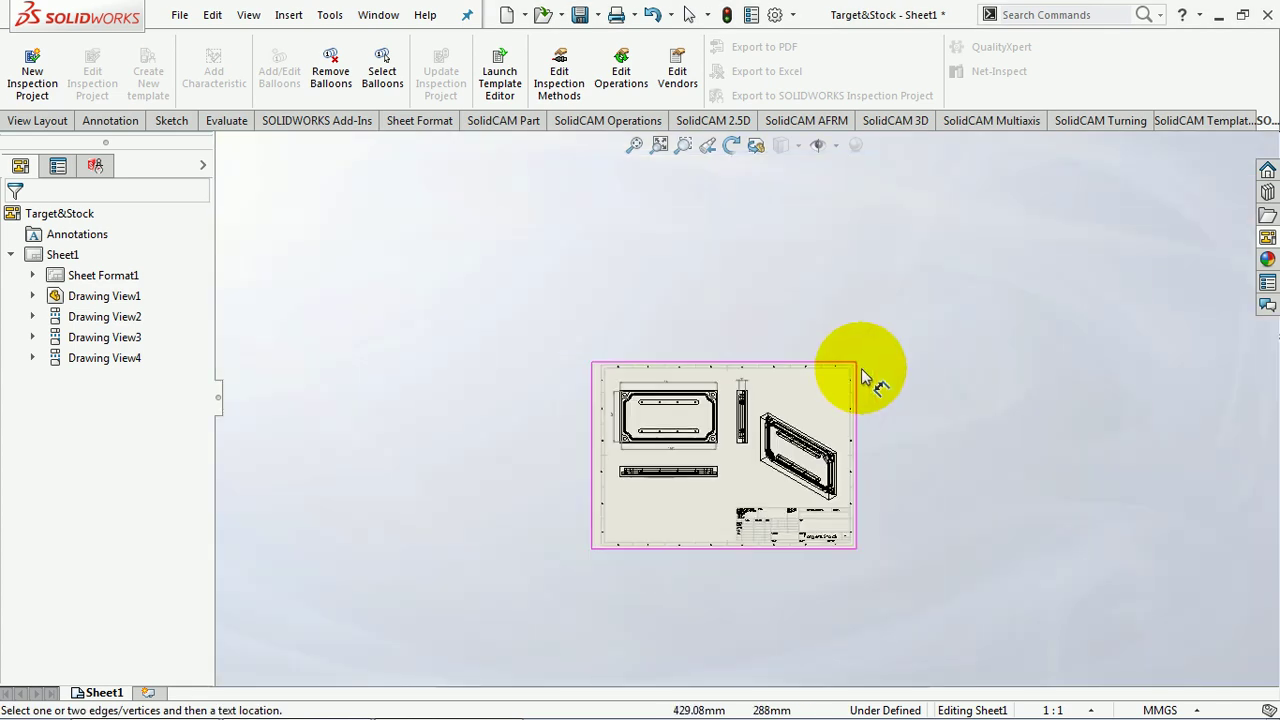
pyautogui.scroll(-2, 800, 420)
pyautogui.scroll(-2, 700, 420)
pyautogui.scroll(-2, 780, 360)
pyautogui.scroll(-2, 880, 318)
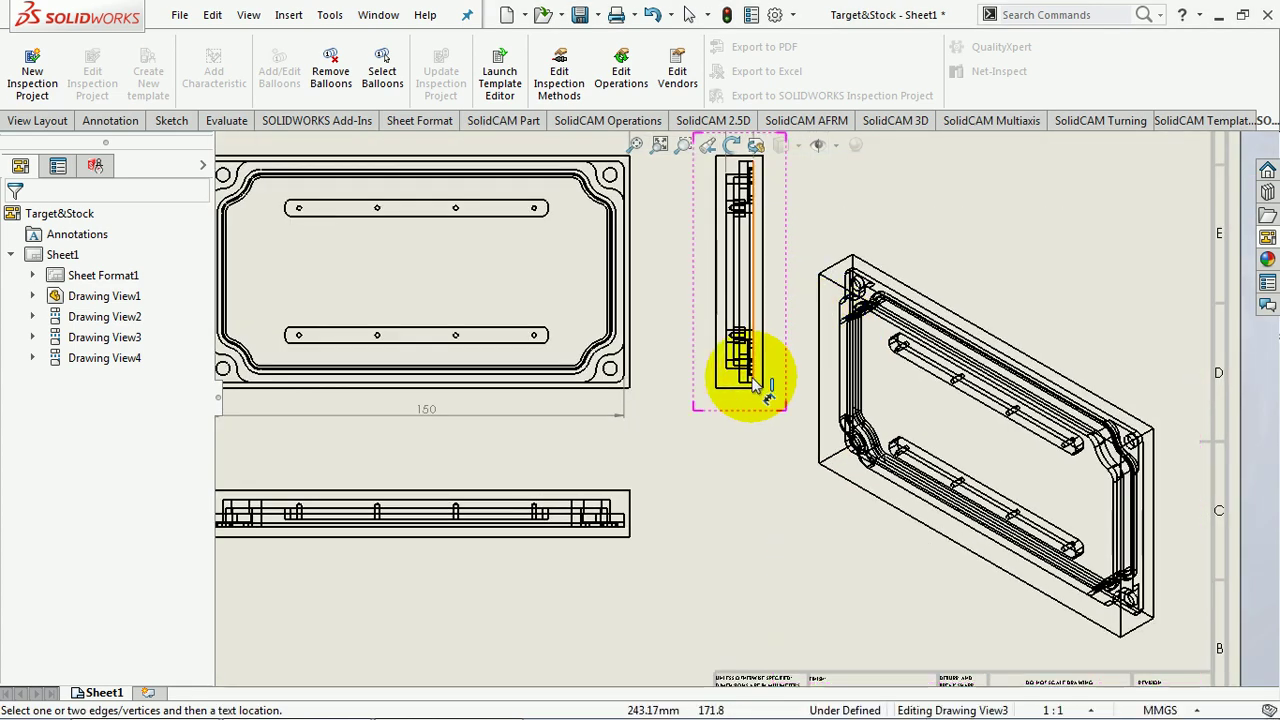
pyautogui.click(737, 428)
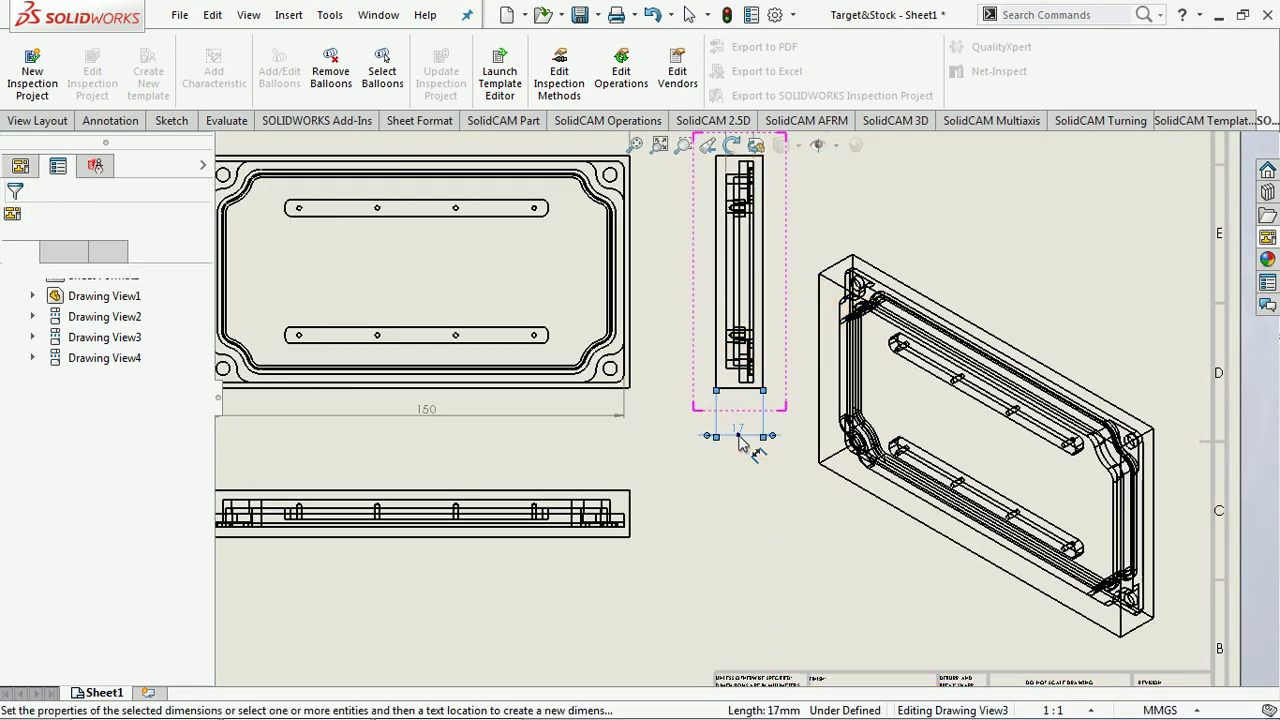
pyautogui.click(710, 495)
# Step: Dimension the narrow side view's overall height as 84 mm
pyautogui.scroll(3, 705, 517)
pyautogui.scroll(-1, 566, 480)
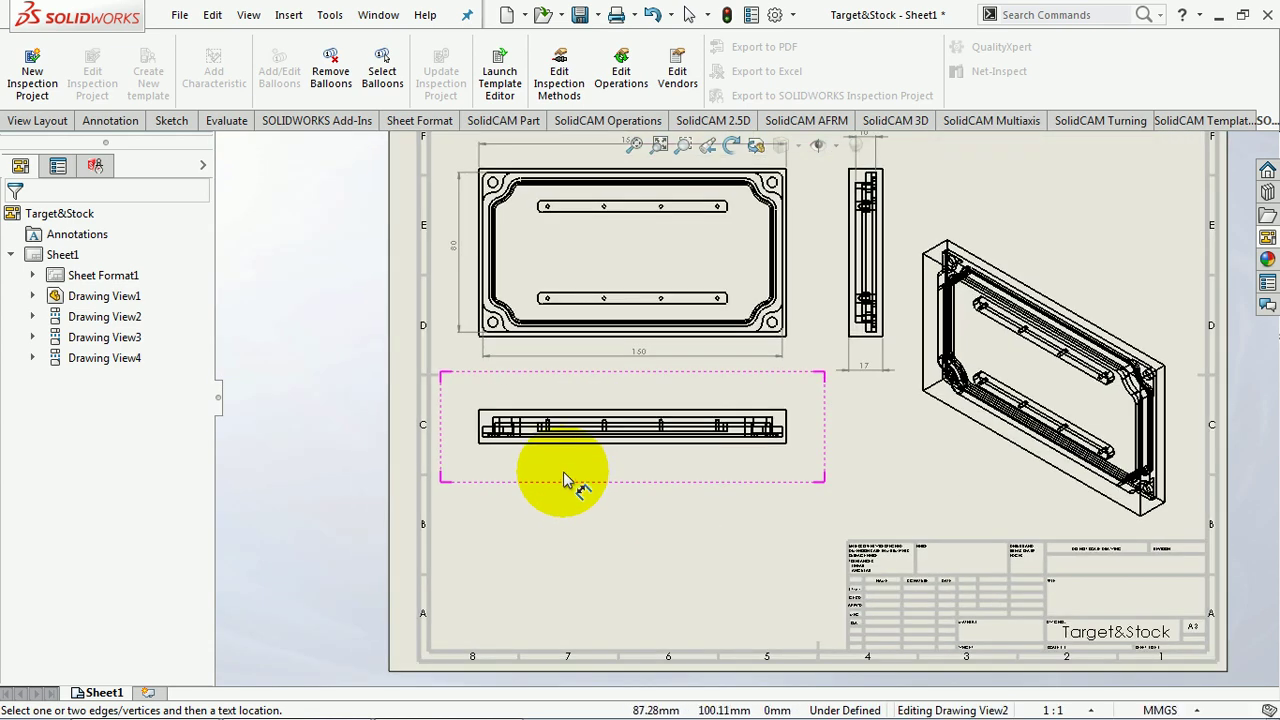
pyautogui.scroll(2, 740, 365)
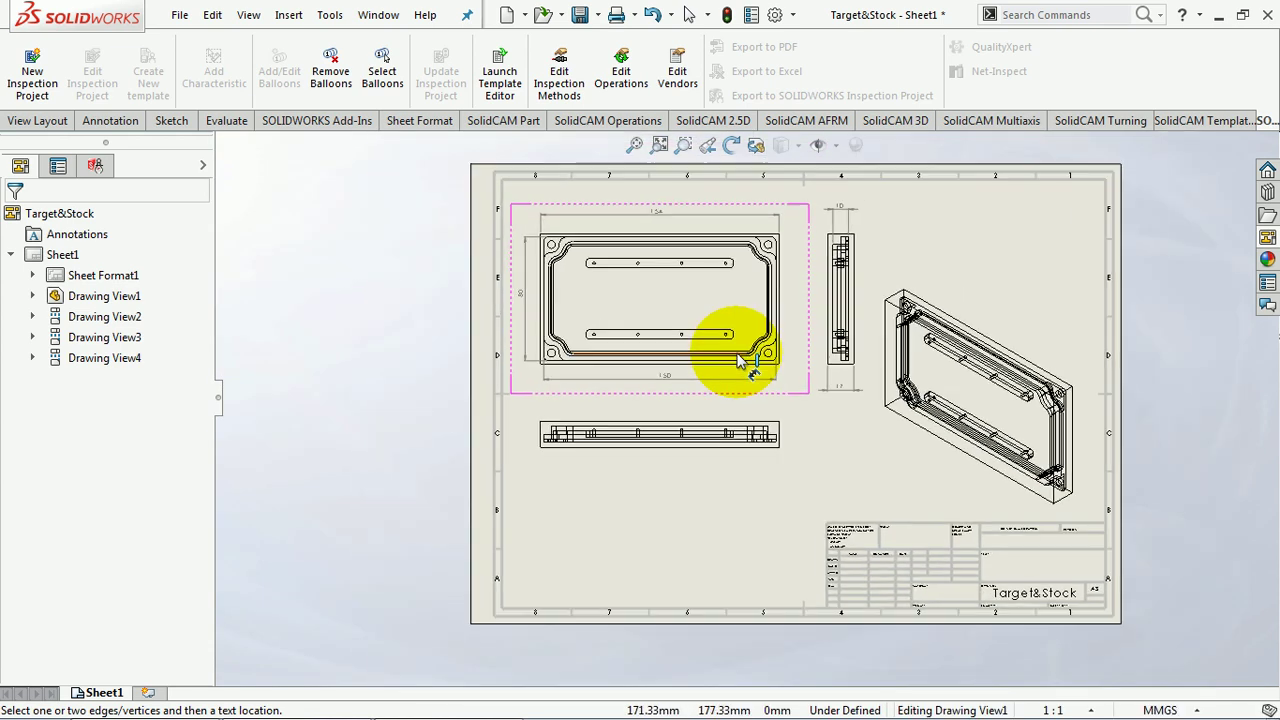
pyautogui.scroll(-1, 851, 437)
pyautogui.scroll(-1, 835, 340)
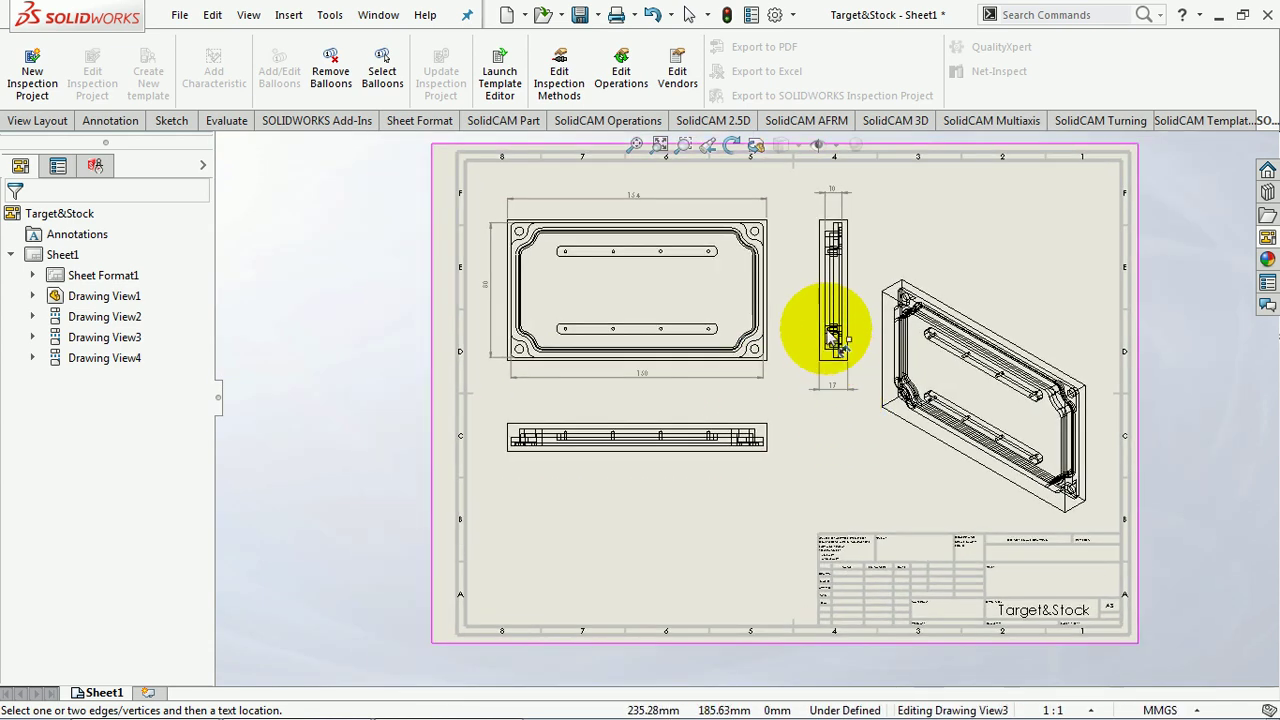
pyautogui.scroll(-2, 735, 303)
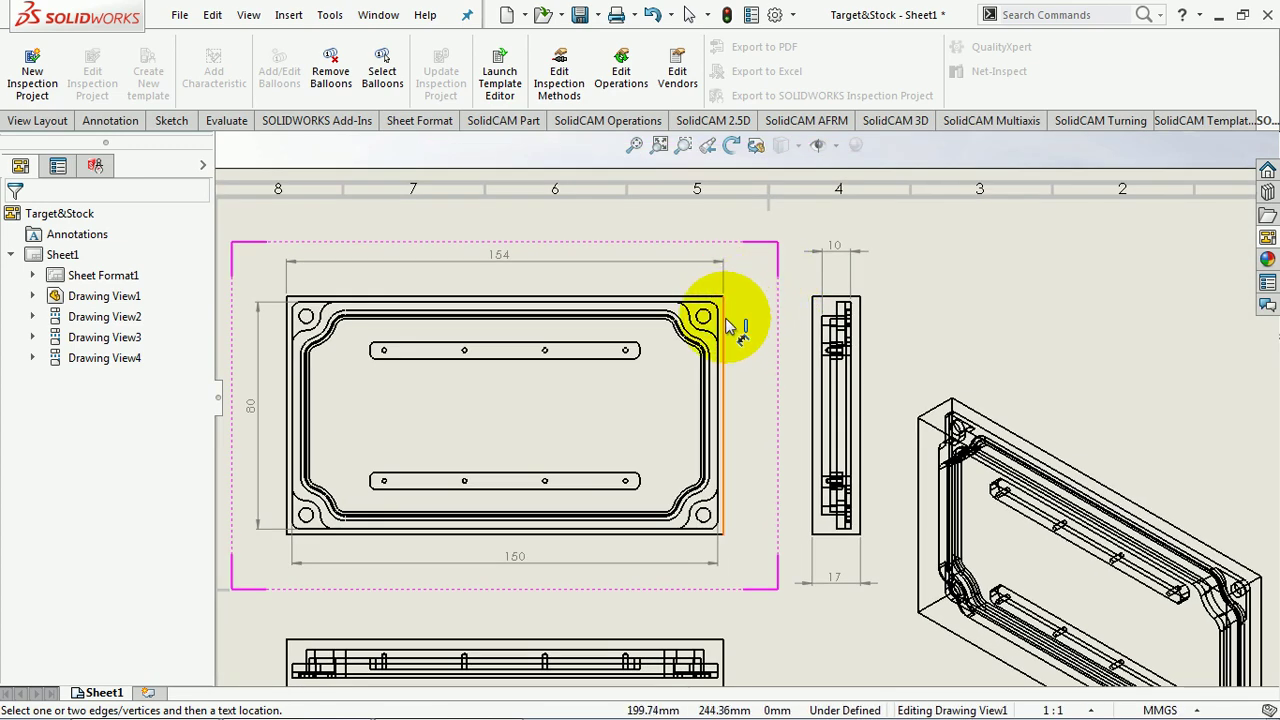
pyautogui.click(725, 322)
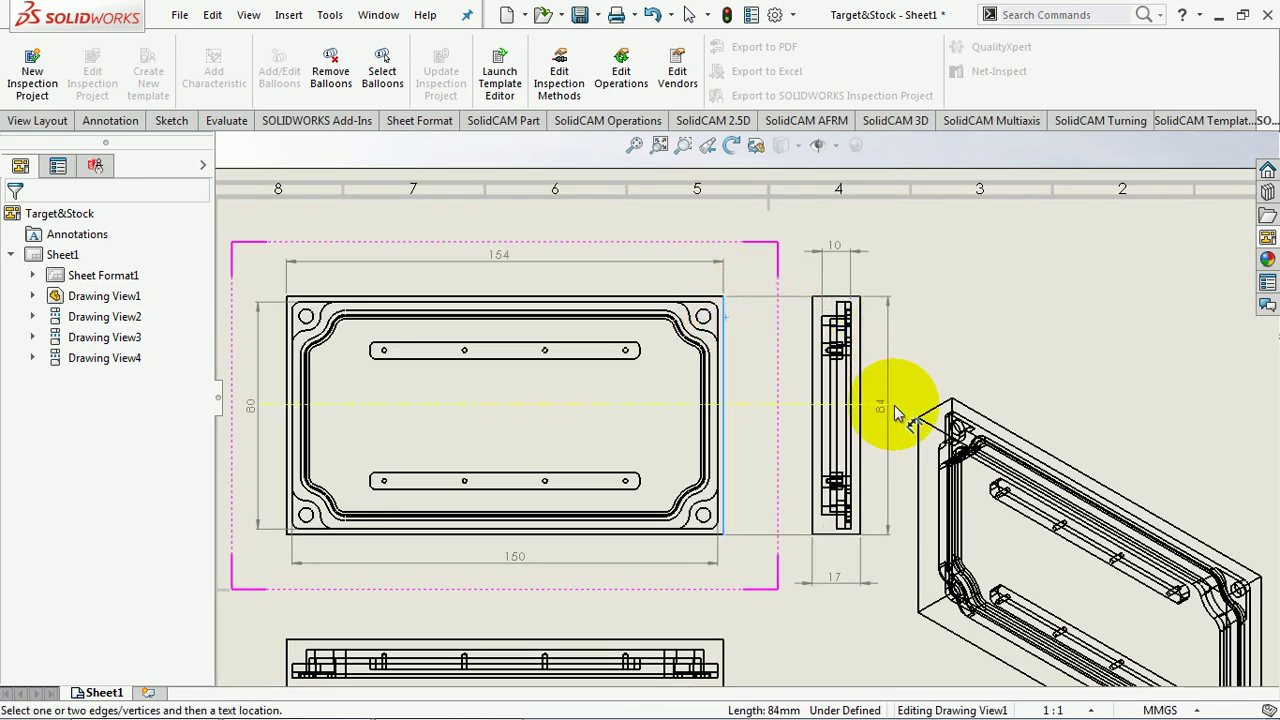
pyautogui.click(893, 413)
pyautogui.scroll(3, 895, 412)
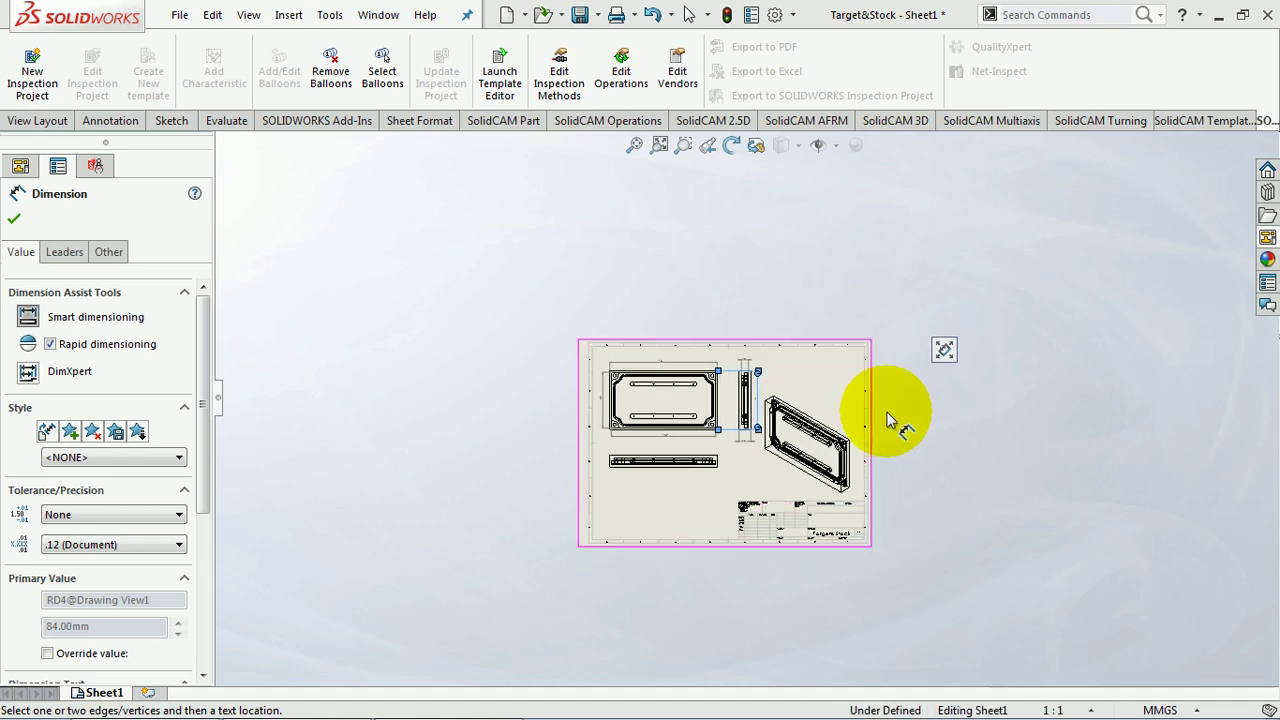
pyautogui.scroll(-2, 770, 385)
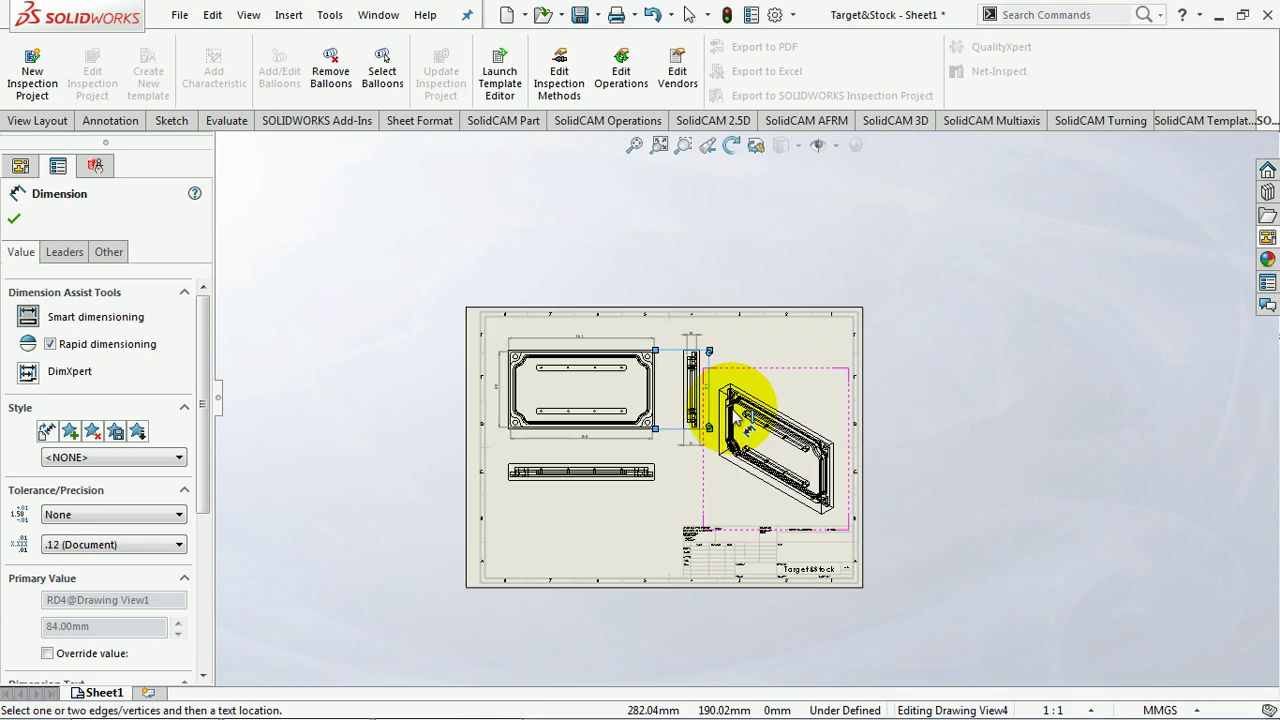
# Step: Save the drawing as Target&Stock, Drawing (*.drw;*.slddrw) type, in CAM_DesignModel
pyautogui.click(17, 222)
pyautogui.scroll(-2, 737, 457)
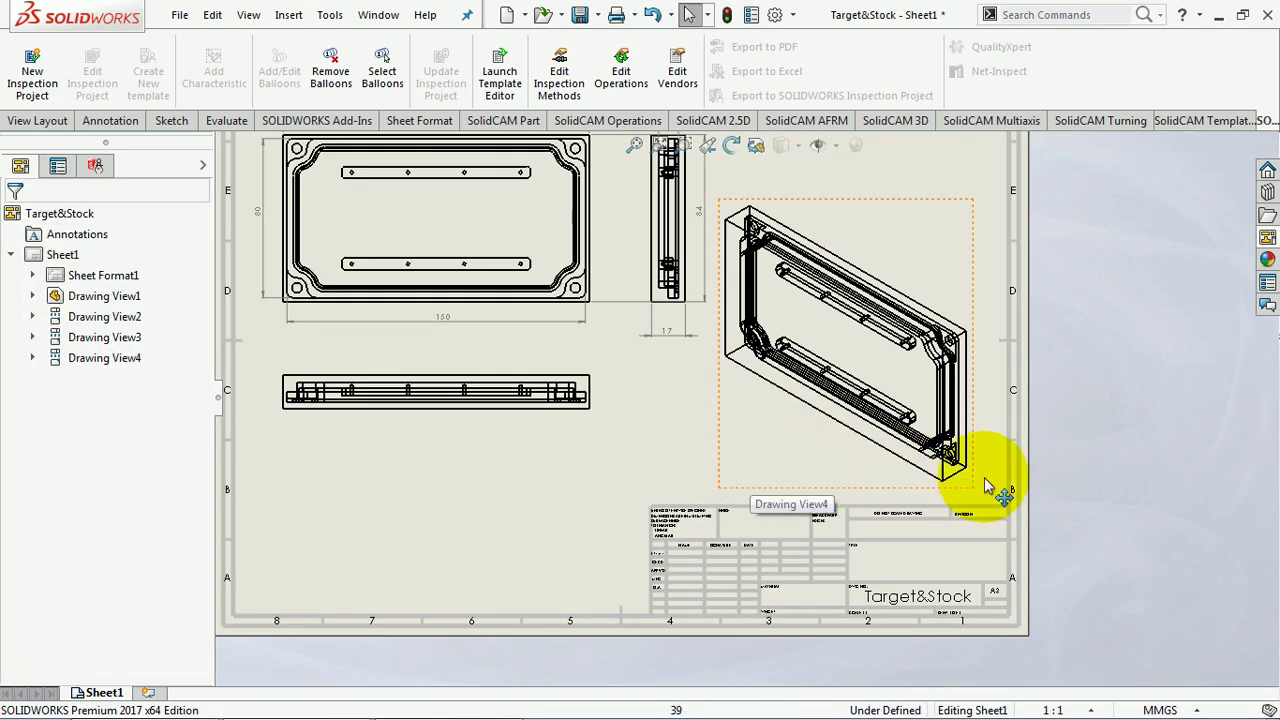
pyautogui.scroll(-2, 932, 390)
pyautogui.scroll(5, 707, 548)
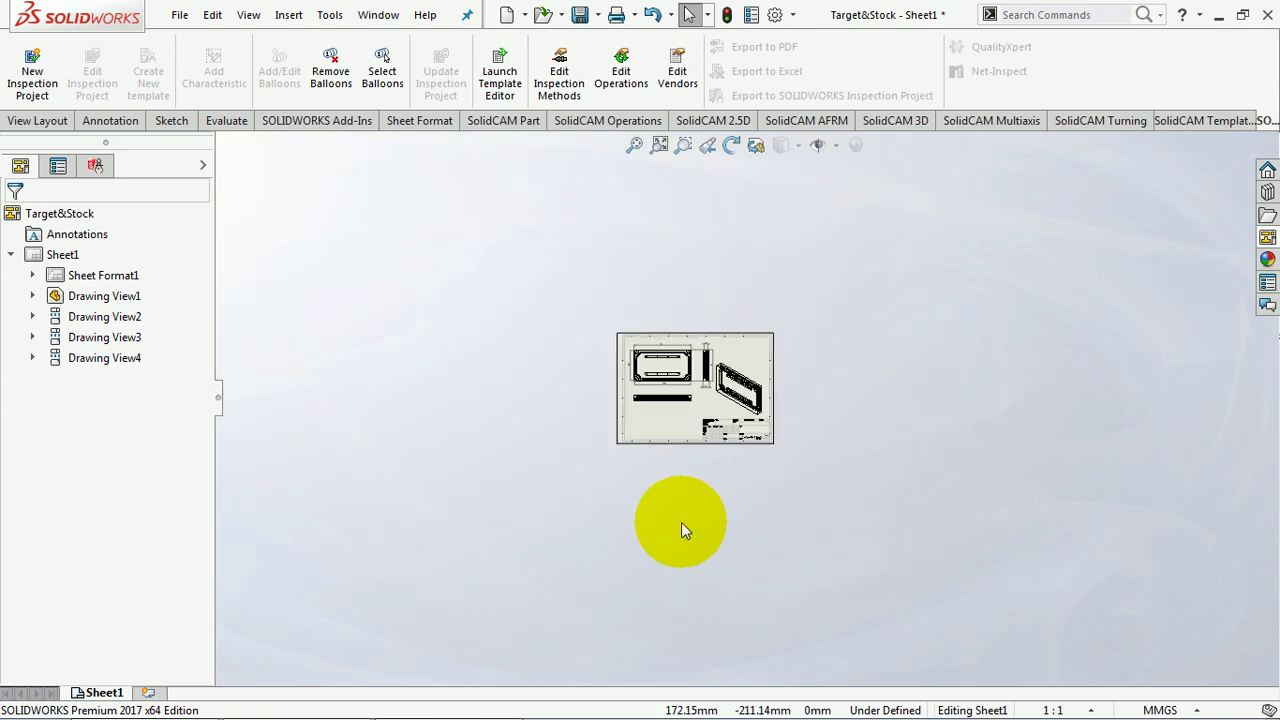
pyautogui.scroll(-2, 771, 357)
pyautogui.scroll(-1, 765, 355)
pyautogui.scroll(-1, 780, 360)
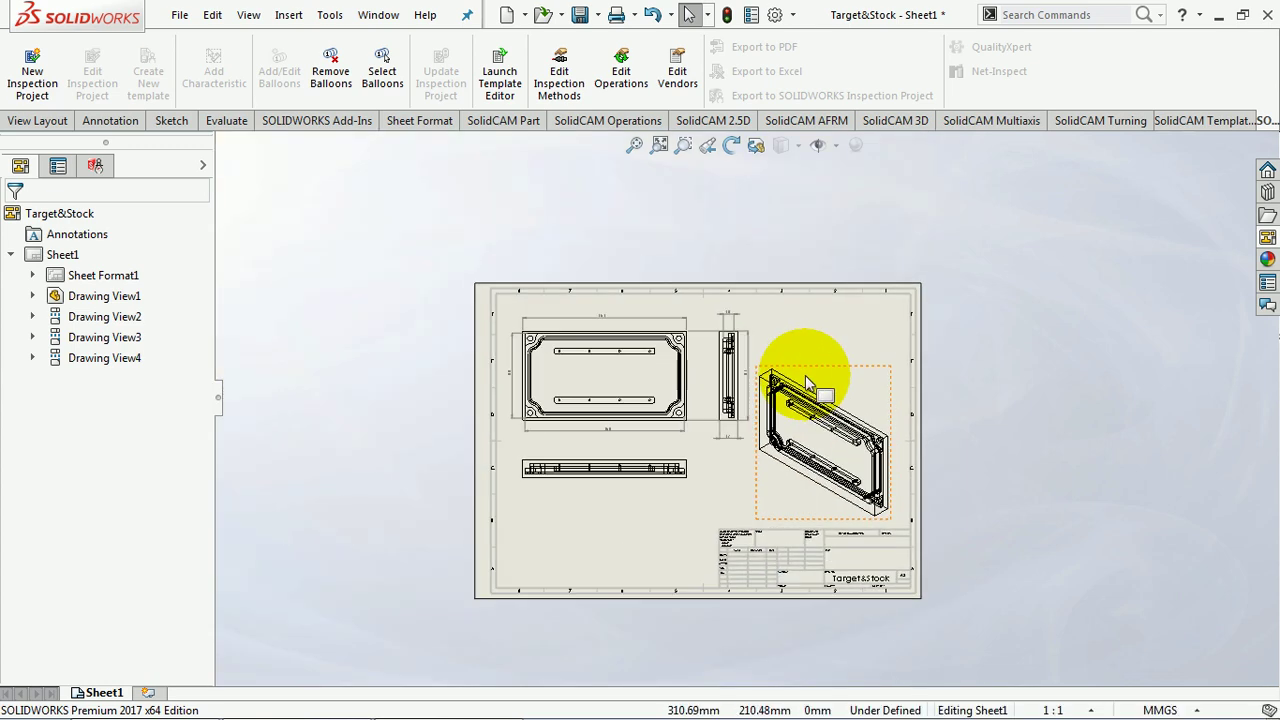
pyautogui.click(181, 16)
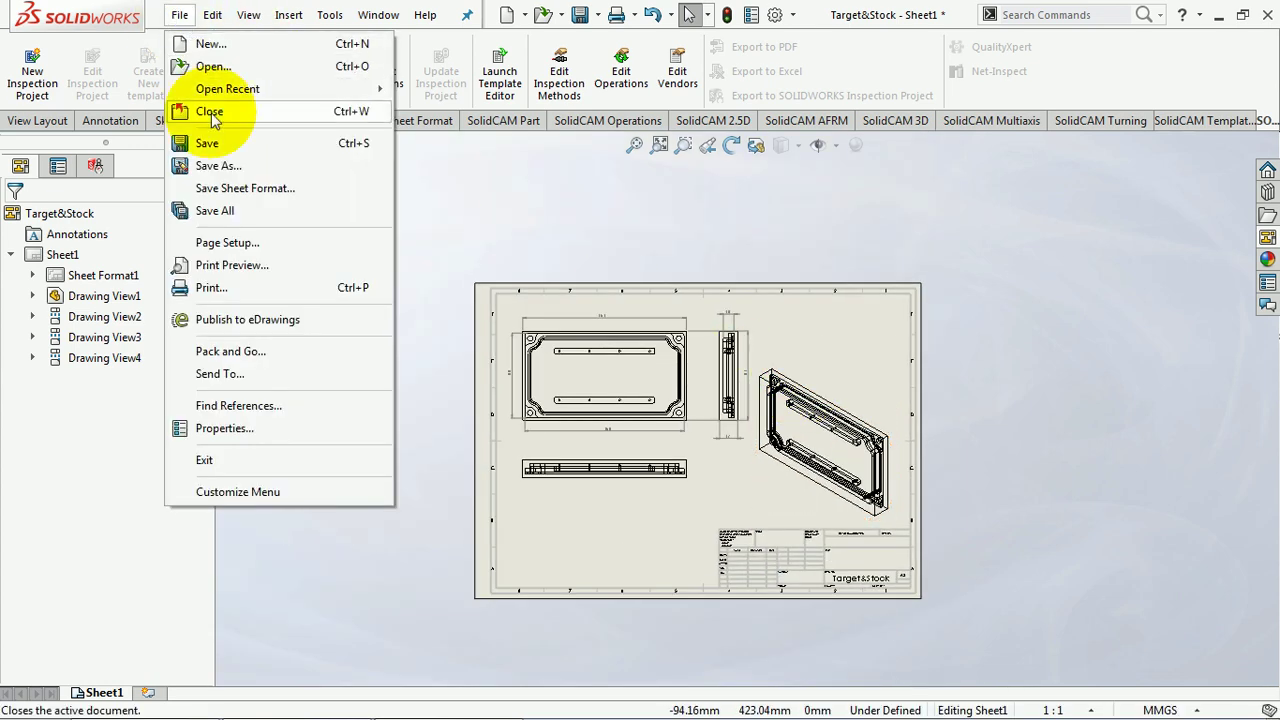
pyautogui.click(212, 163)
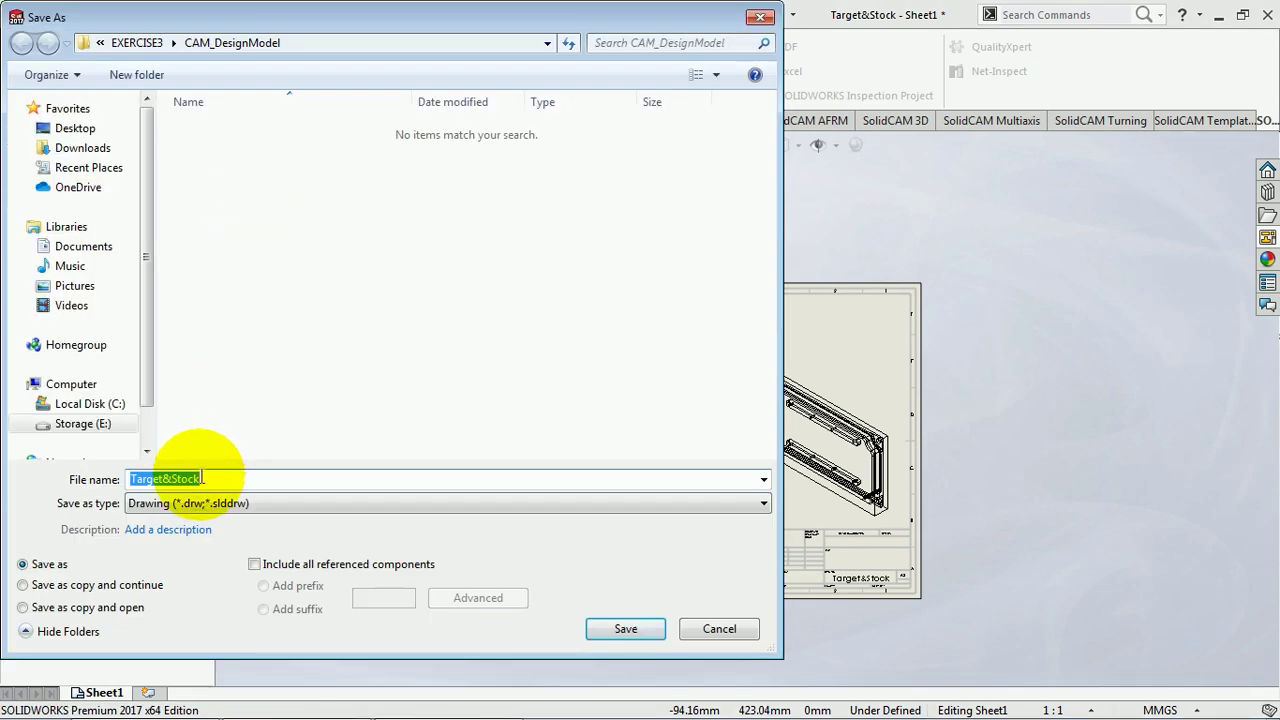
pyautogui.click(199, 503)
pyautogui.click(197, 522)
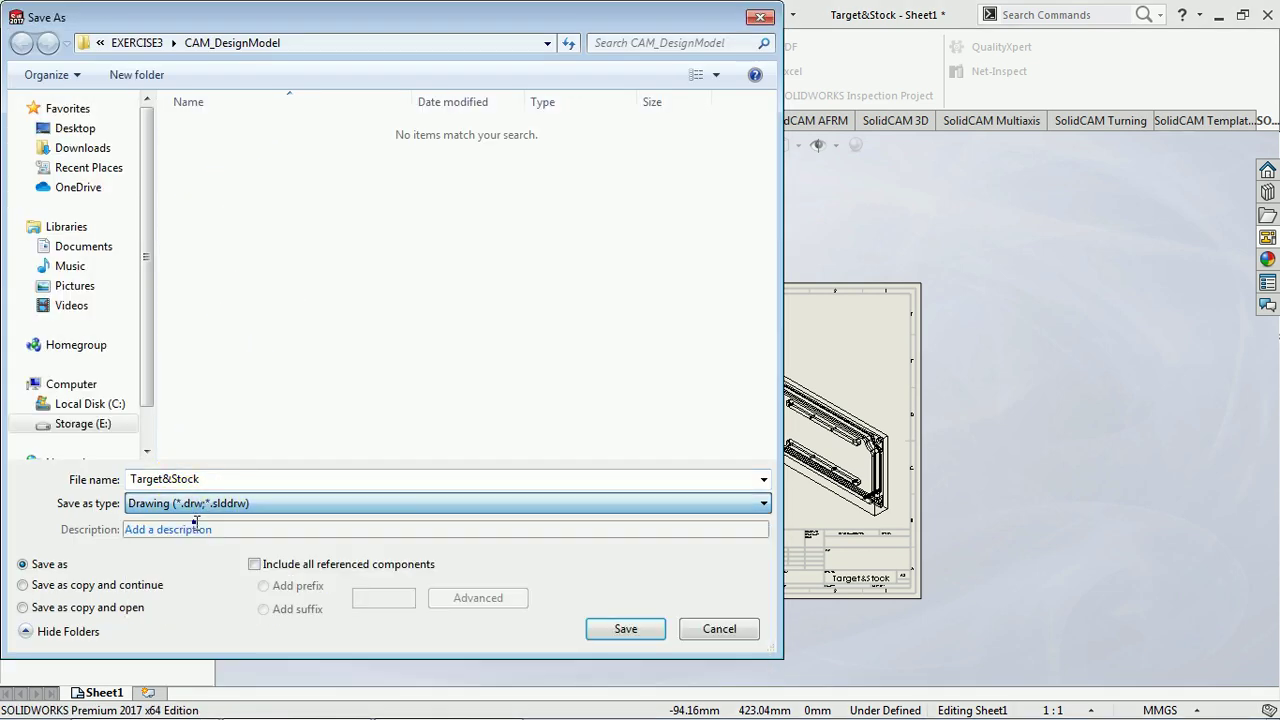
pyautogui.click(627, 629)
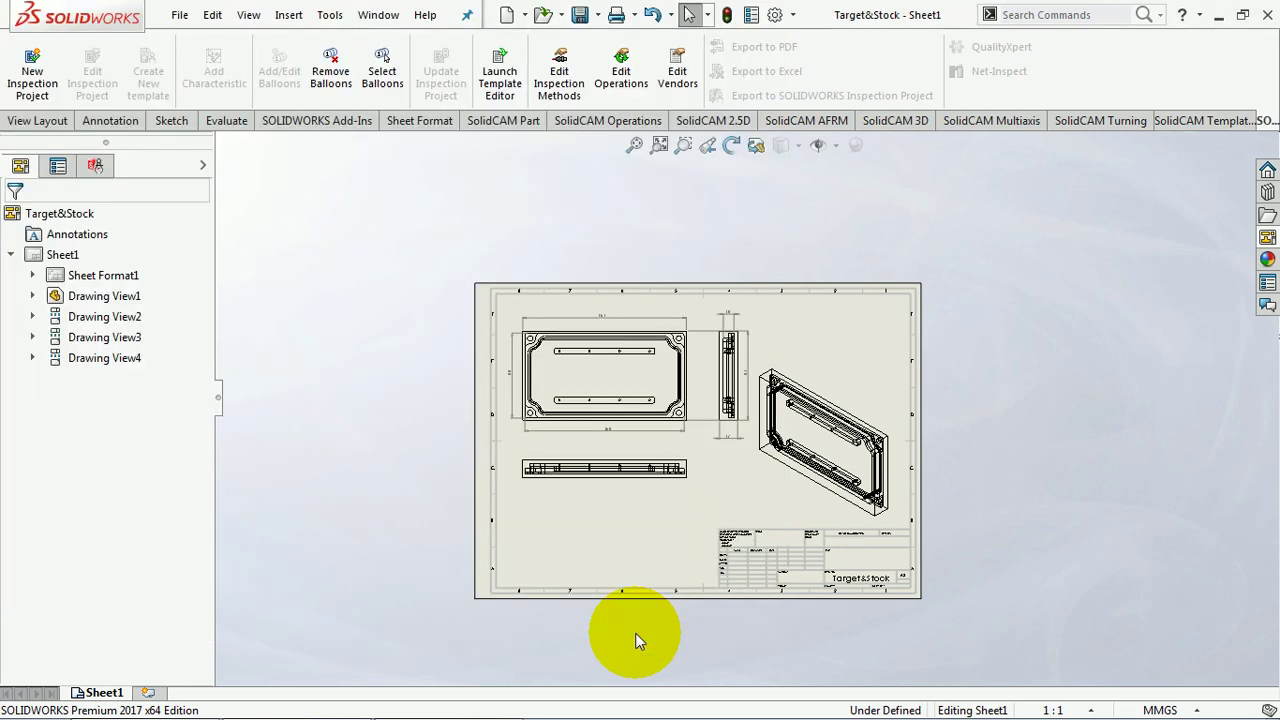
# Step: Paste a copy of Sheet1 at the end as Sheet1(2) and switch to it
pyautogui.click(112, 695)
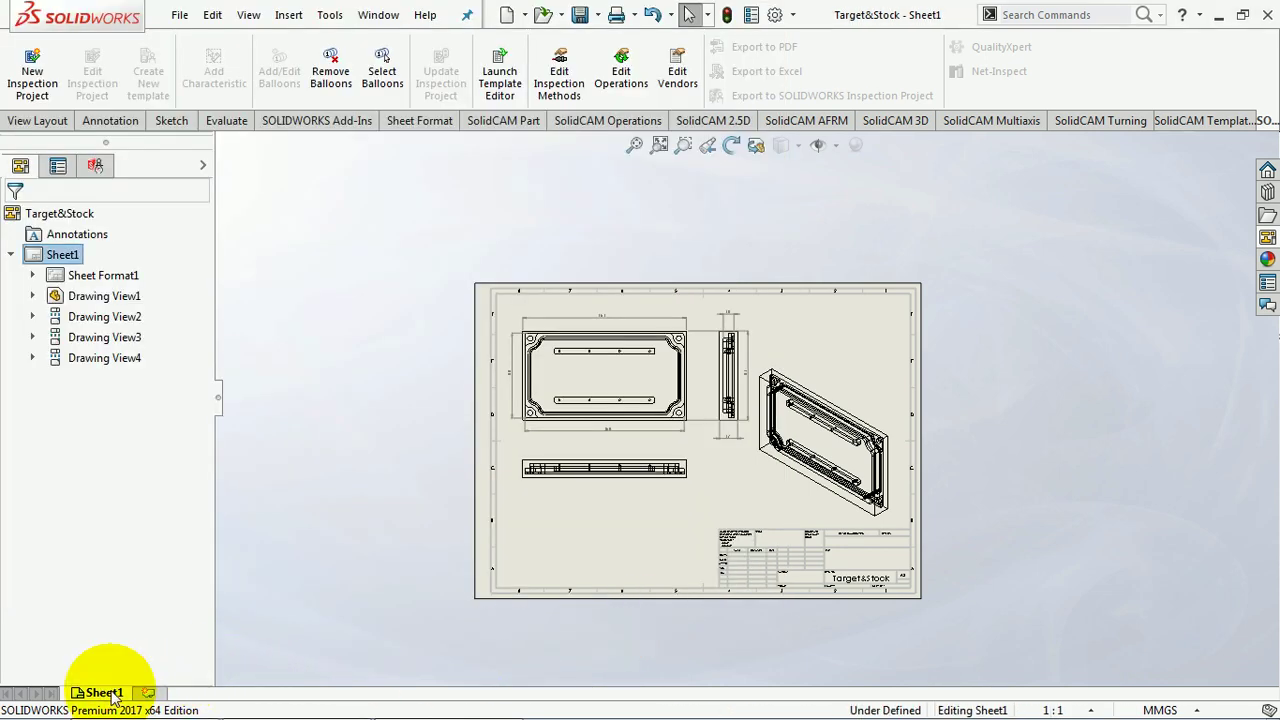
pyautogui.hotkey('ctrl', 'v')
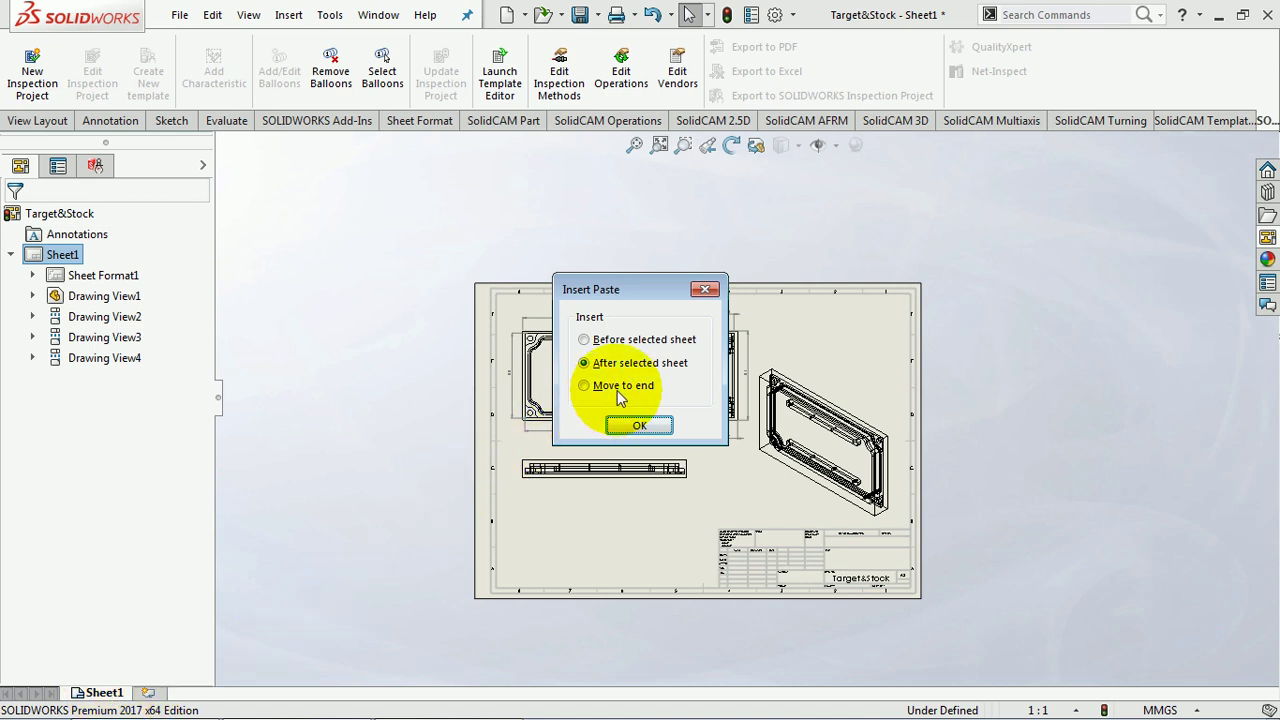
pyautogui.click(618, 392)
pyautogui.click(641, 426)
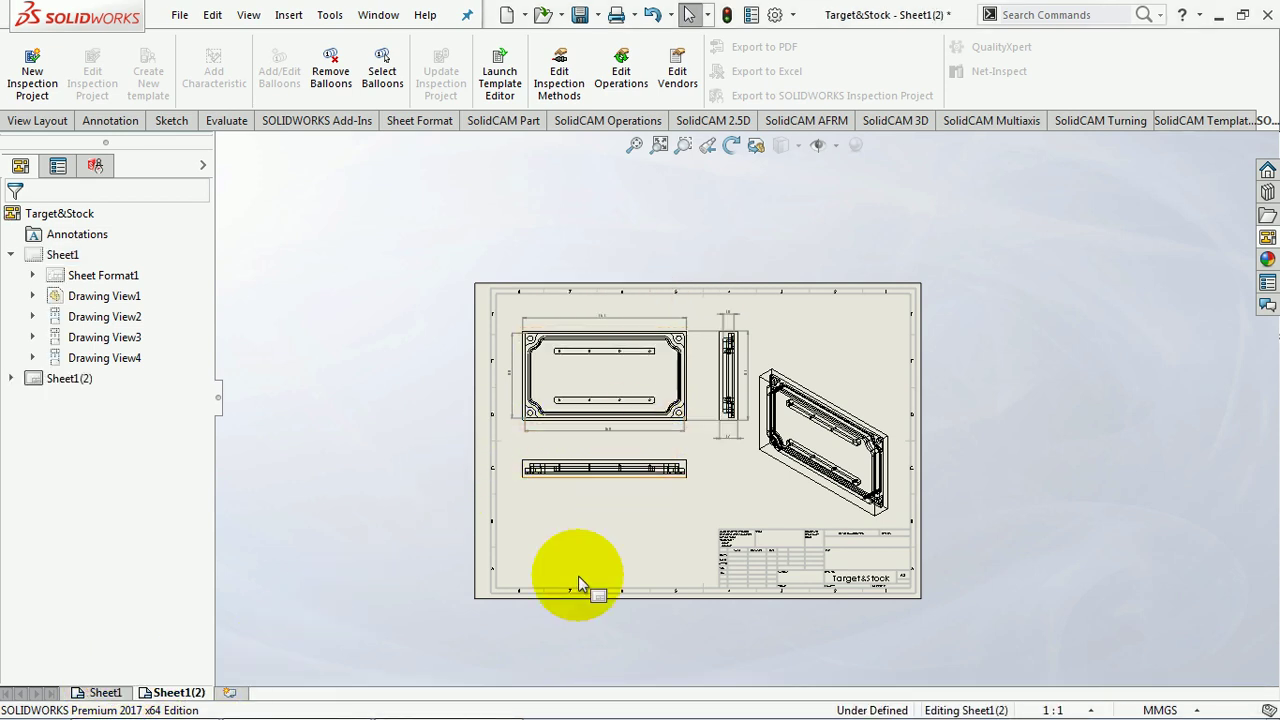
pyautogui.click(178, 692)
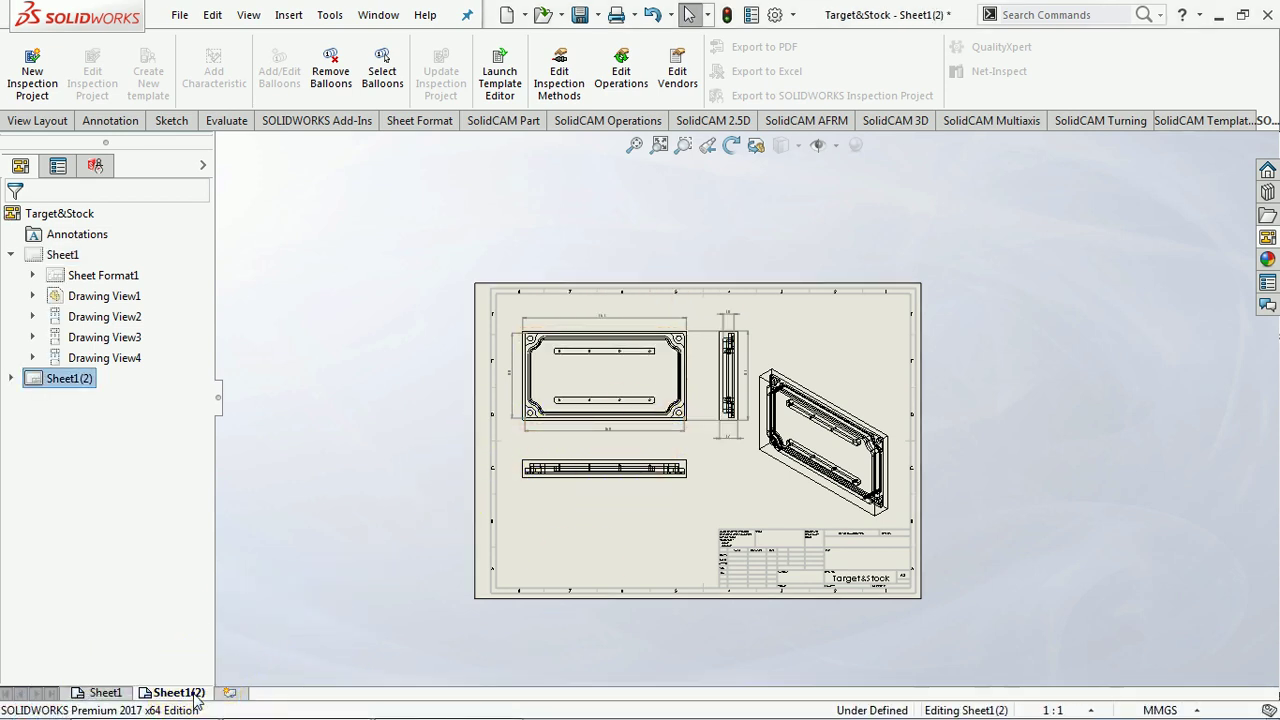
pyautogui.scroll(-2, 815, 533)
# Step: Hide the Stock component in the isometric view on Sheet1(2)
pyautogui.click(777, 386)
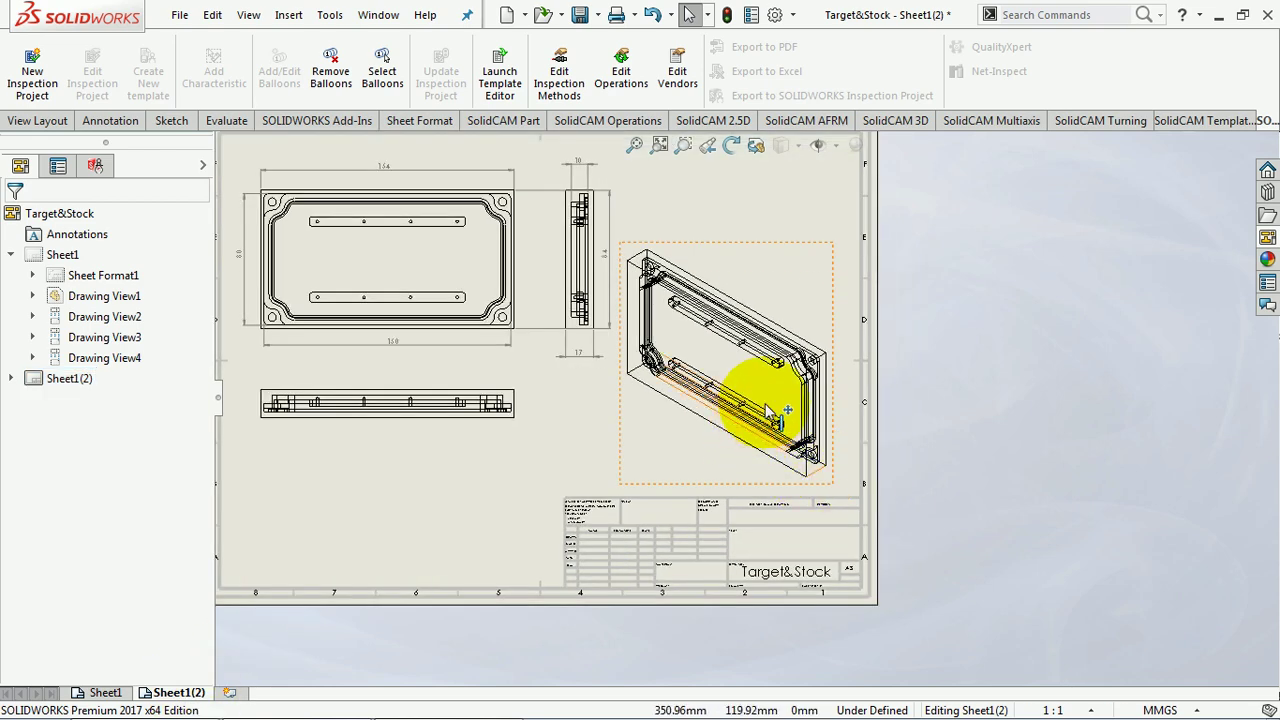
pyautogui.scroll(-2, 700, 451)
pyautogui.click(651, 471)
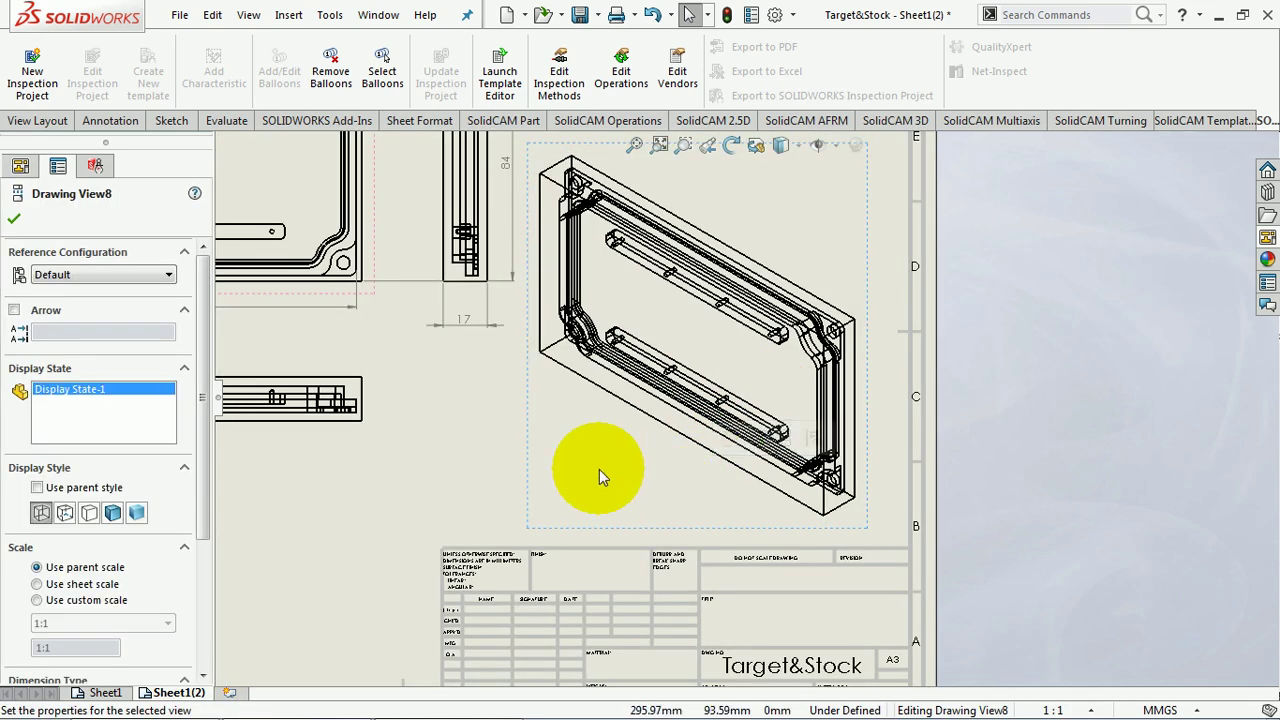
pyautogui.scroll(-2, 557, 368)
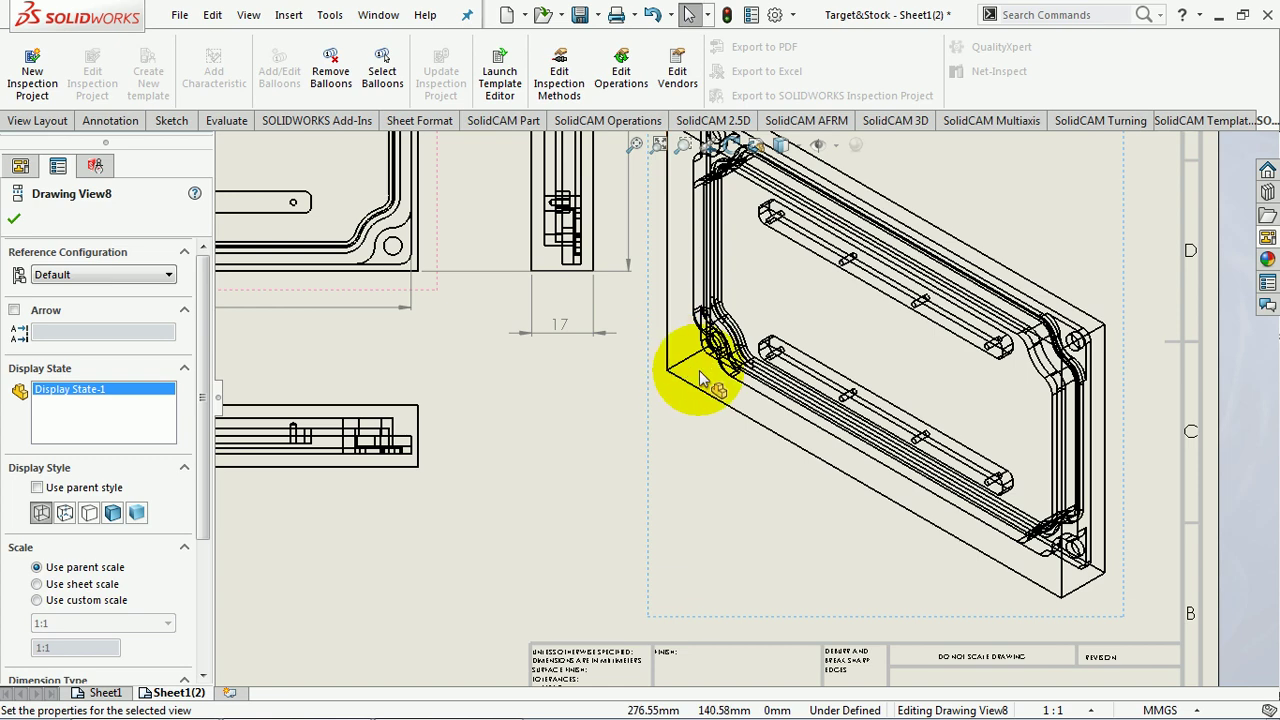
pyautogui.scroll(-1, 690, 378)
pyautogui.rightClick(698, 384)
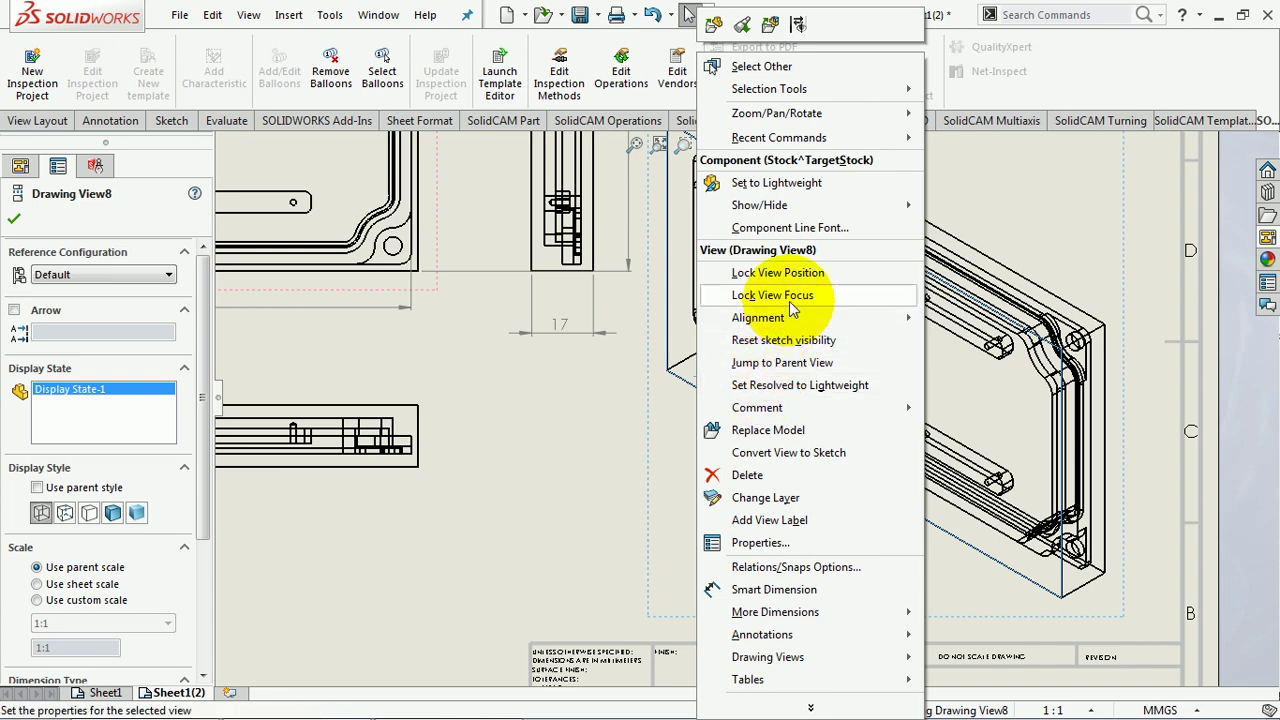
pyautogui.moveTo(760, 205)
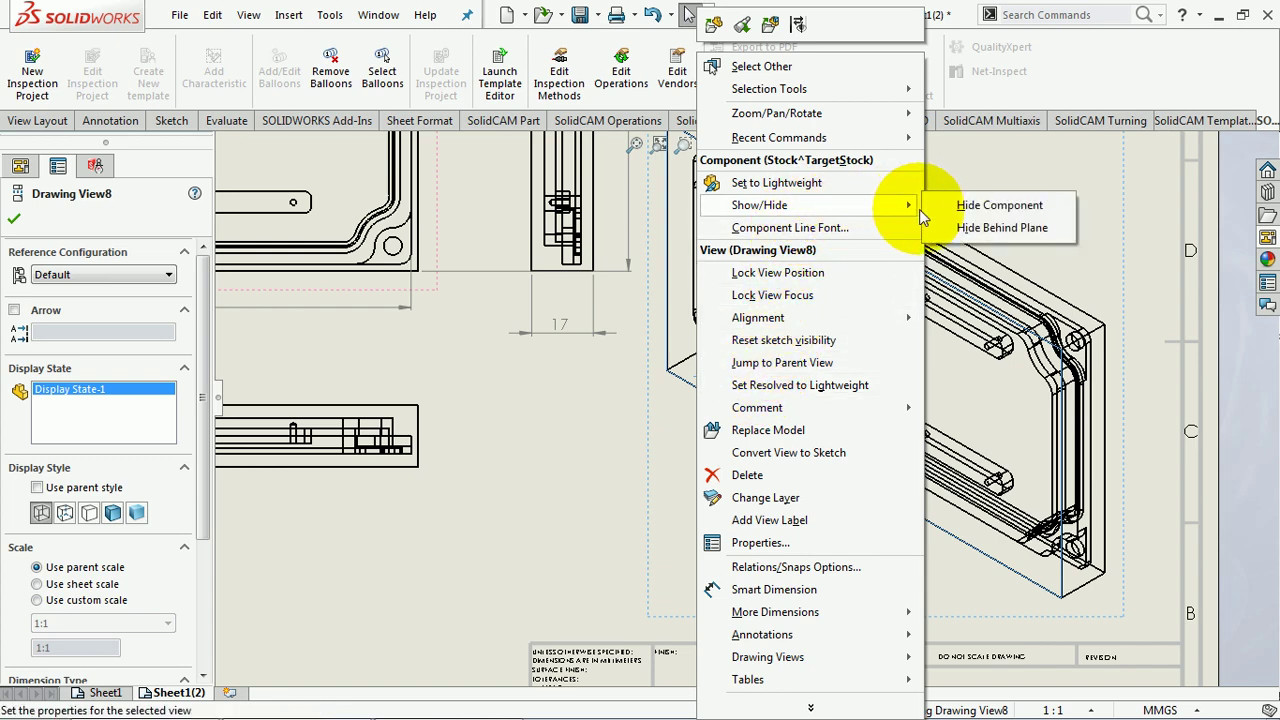
pyautogui.click(1002, 207)
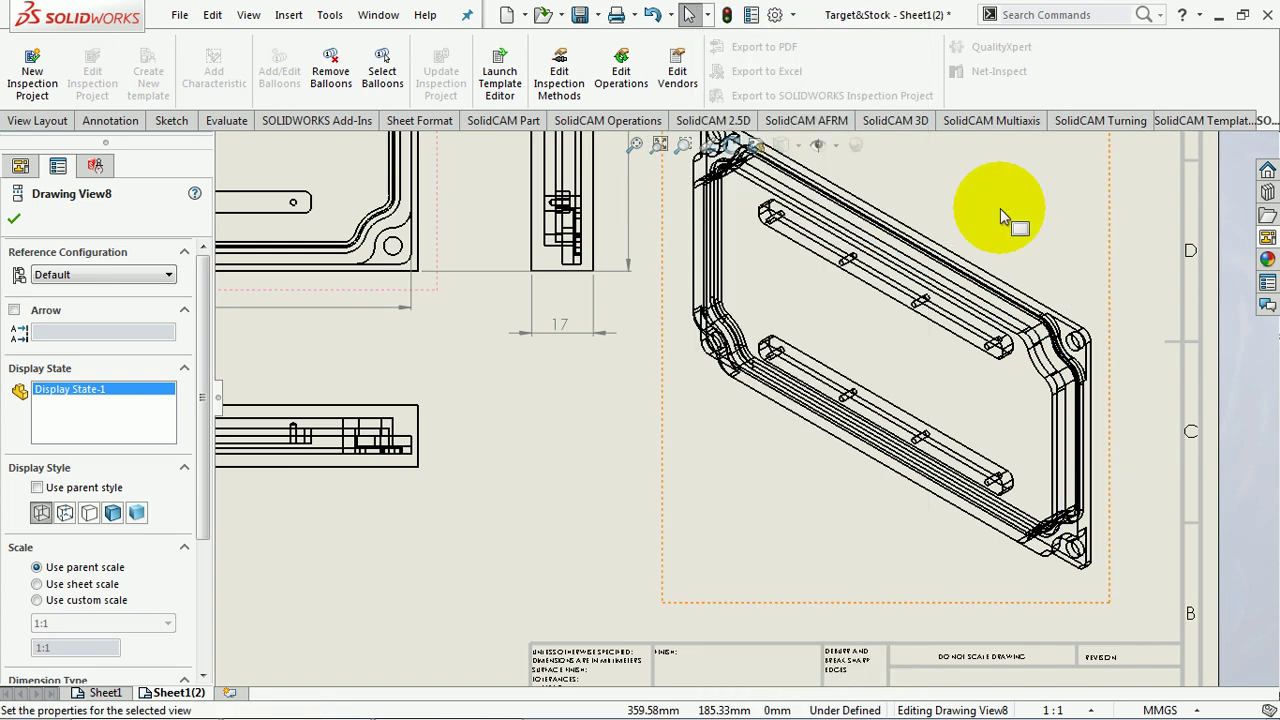
# Step: Set the isometric view's display style to Shaded With Edges and confirm it
pyautogui.press('f')
pyautogui.click(340, 518)
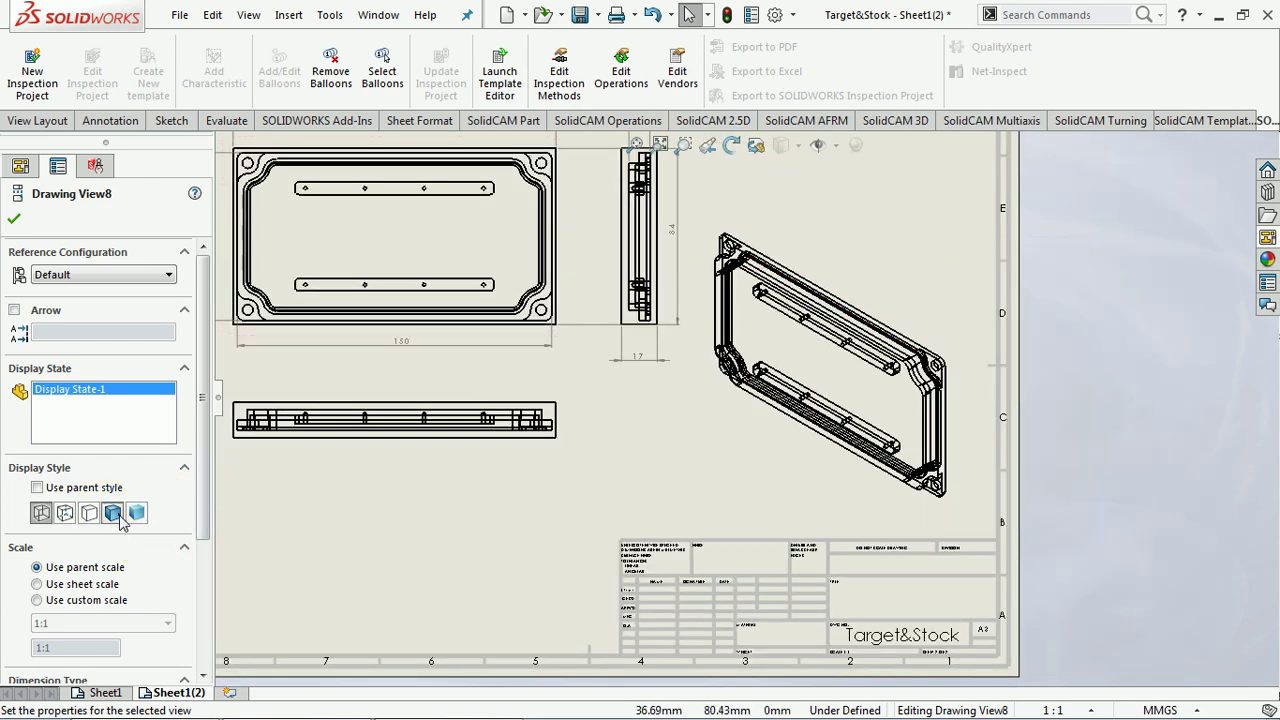
pyautogui.click(116, 515)
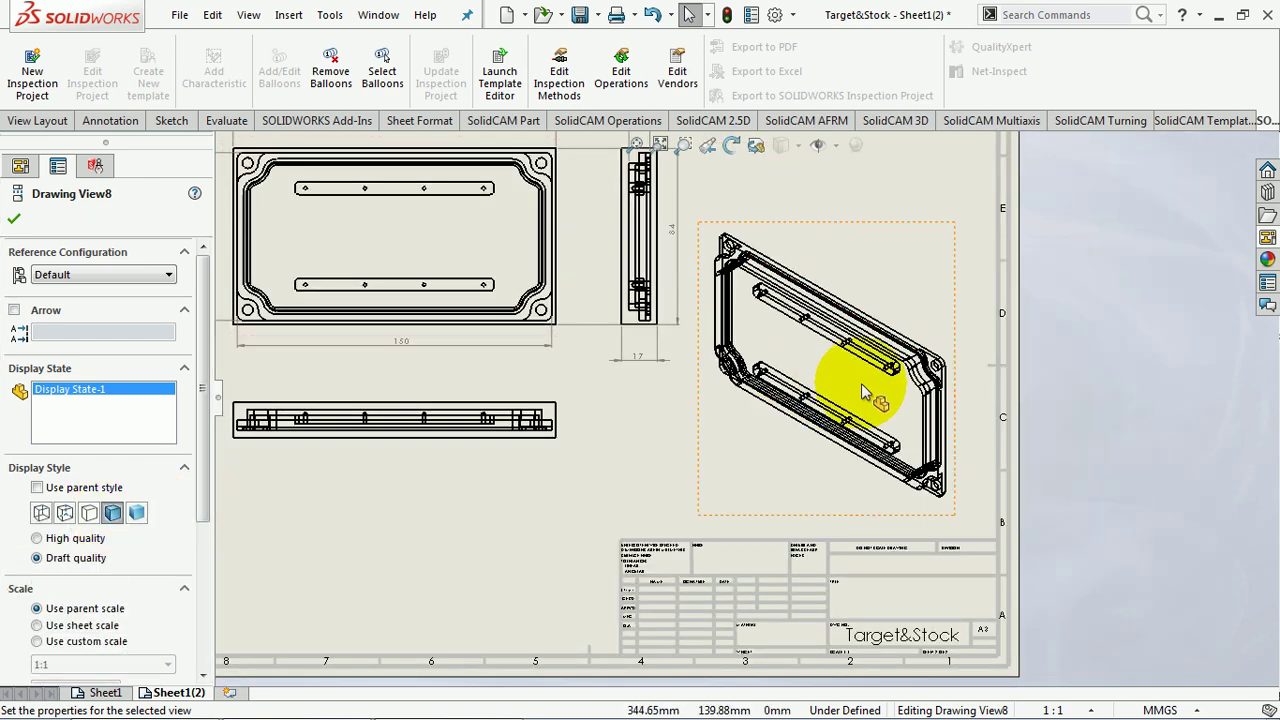
pyautogui.click(116, 515)
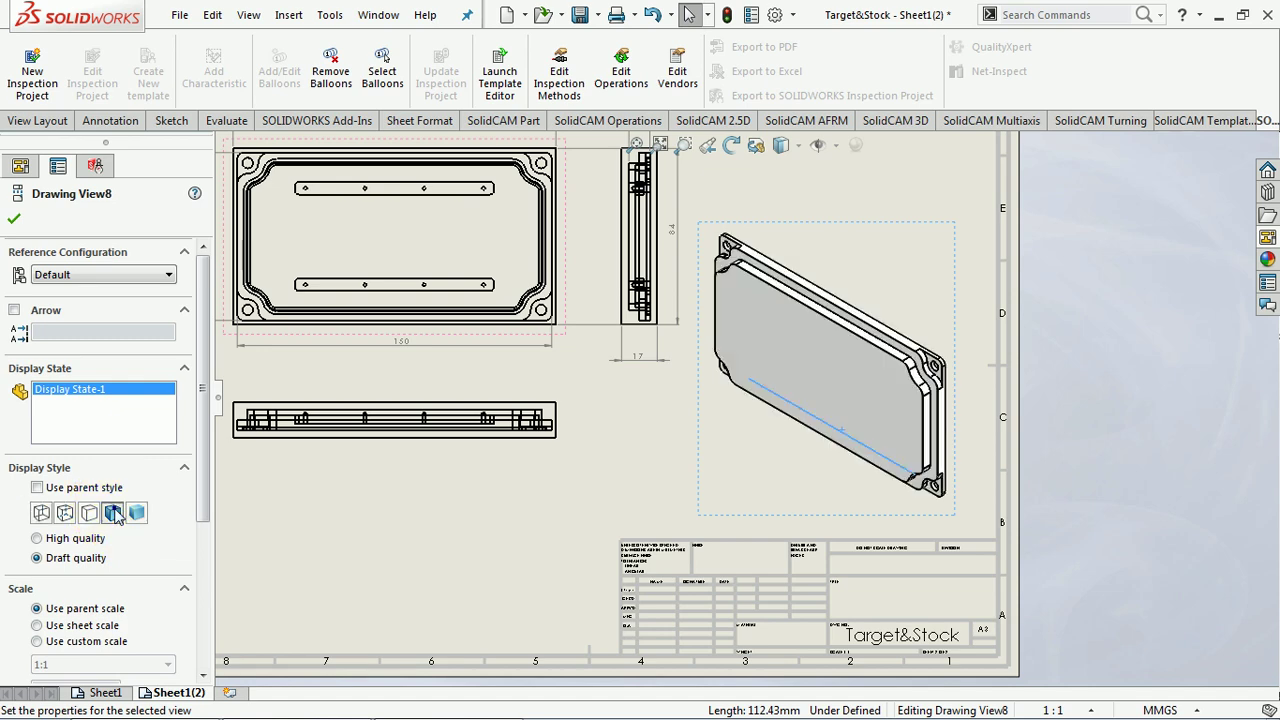
pyautogui.click(716, 496)
pyautogui.click(698, 498)
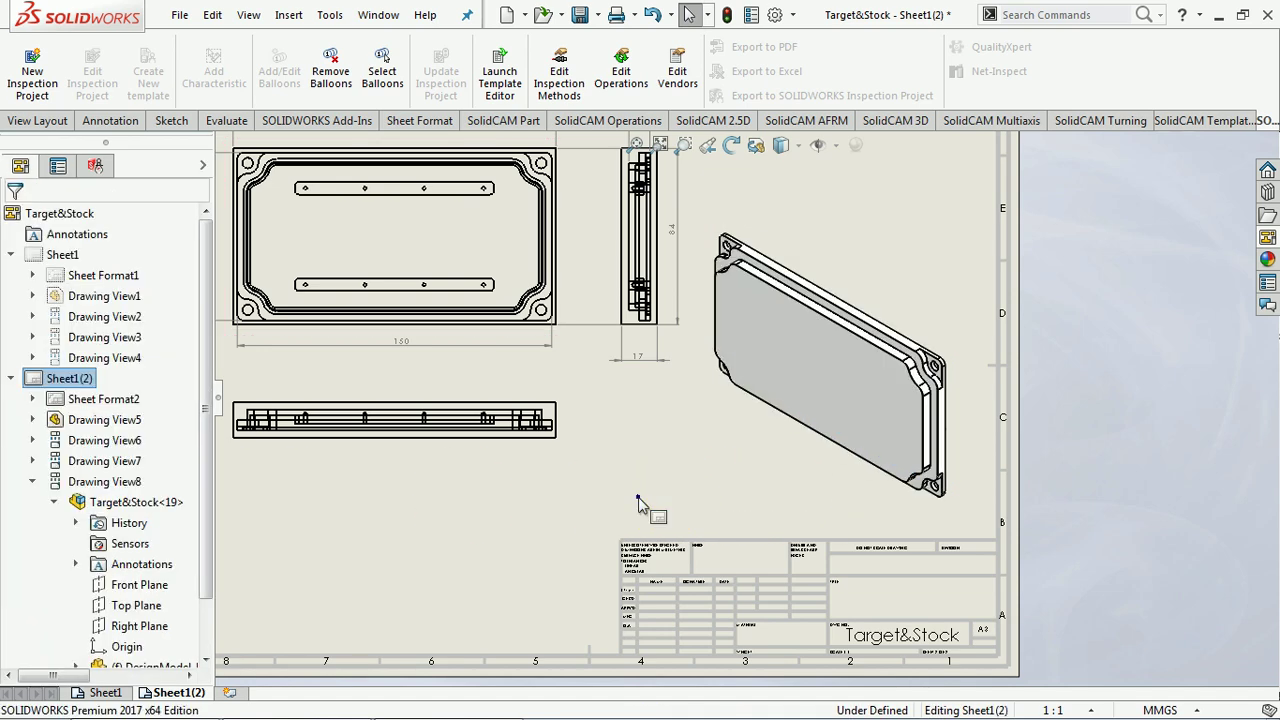
pyautogui.press('f')
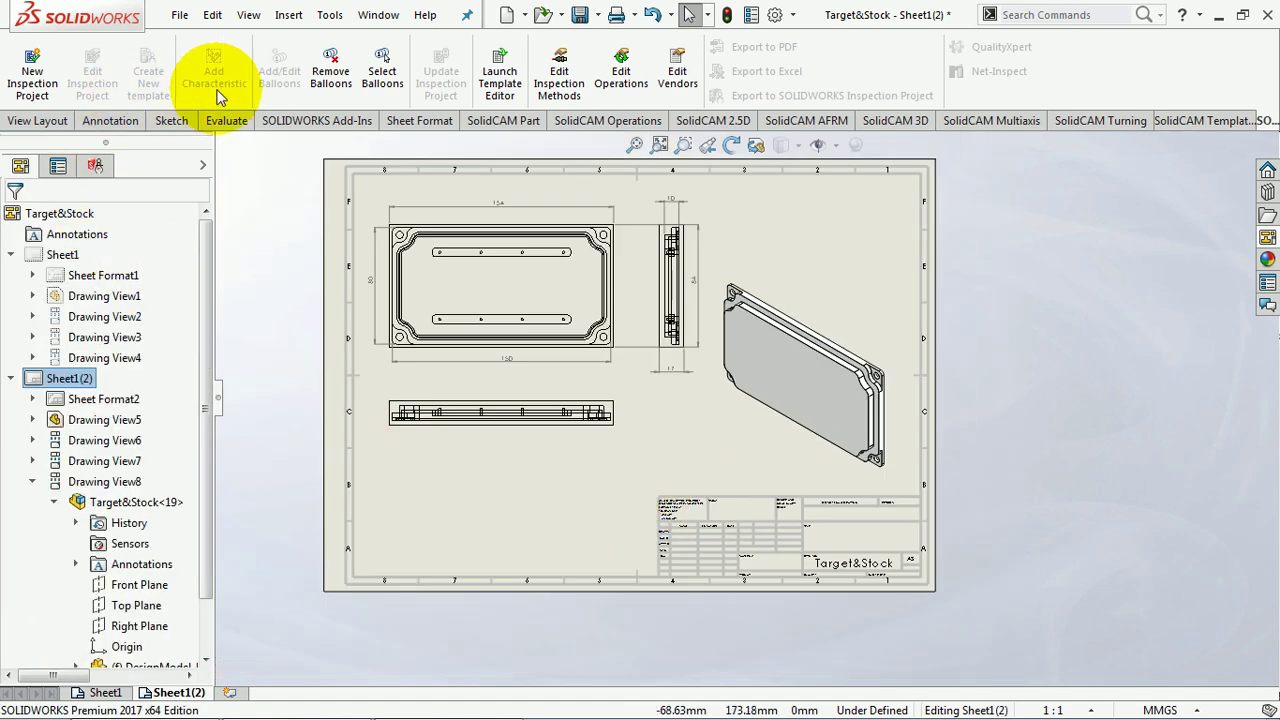
# Step: Save the drawing, then hide the Stock component in the top-left view
pyautogui.click(580, 14)
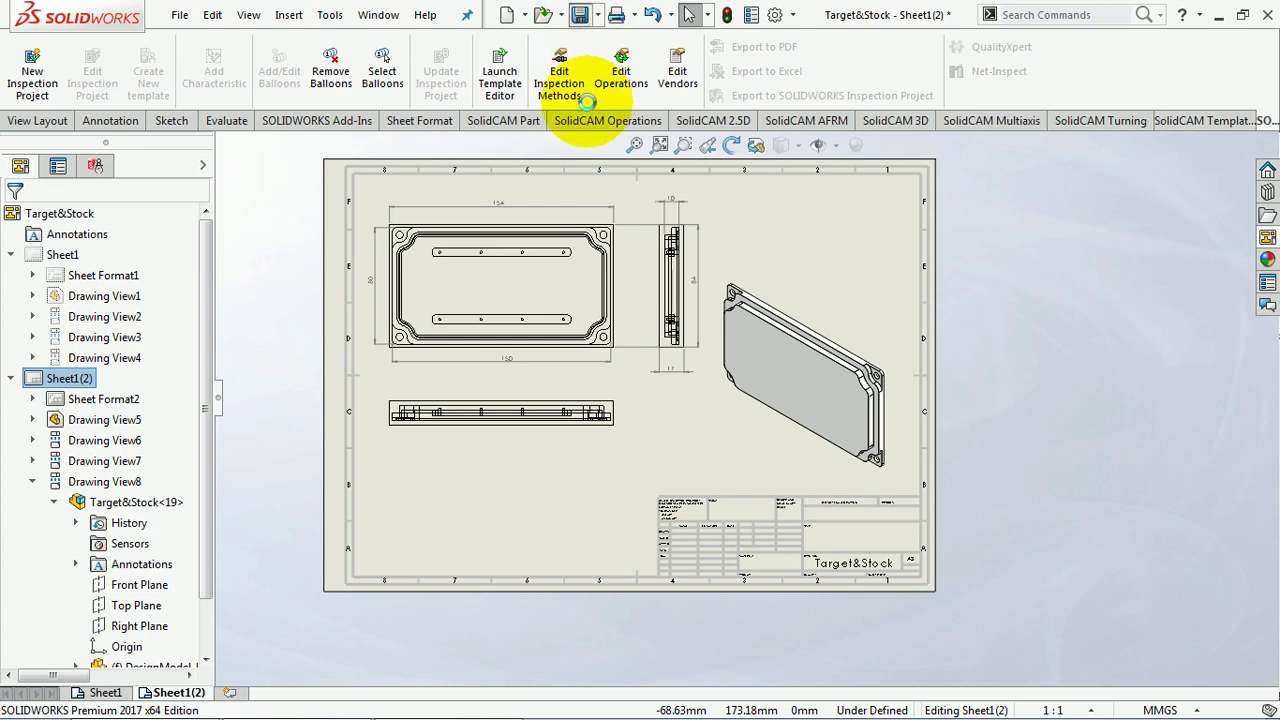
pyautogui.scroll(-2, 586, 390)
pyautogui.scroll(-2, 586, 380)
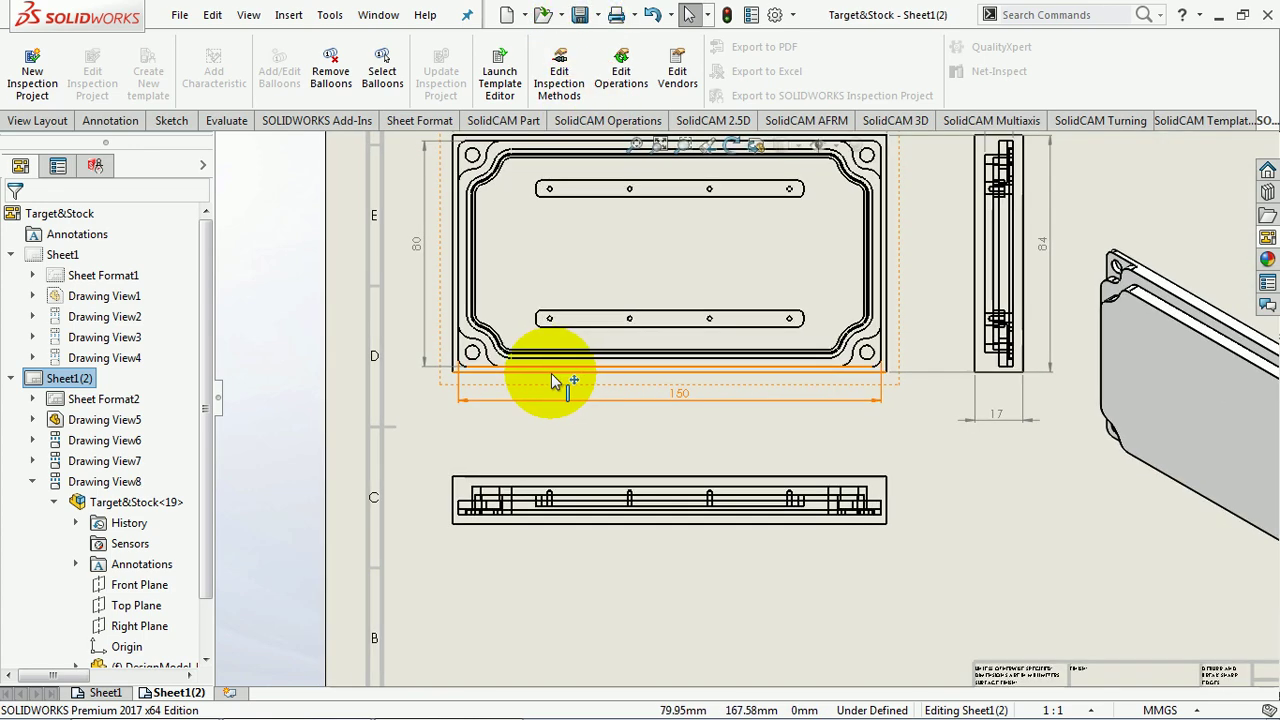
pyautogui.scroll(-2, 563, 386)
pyautogui.scroll(-2, 509, 394)
pyautogui.scroll(-1, 580, 391)
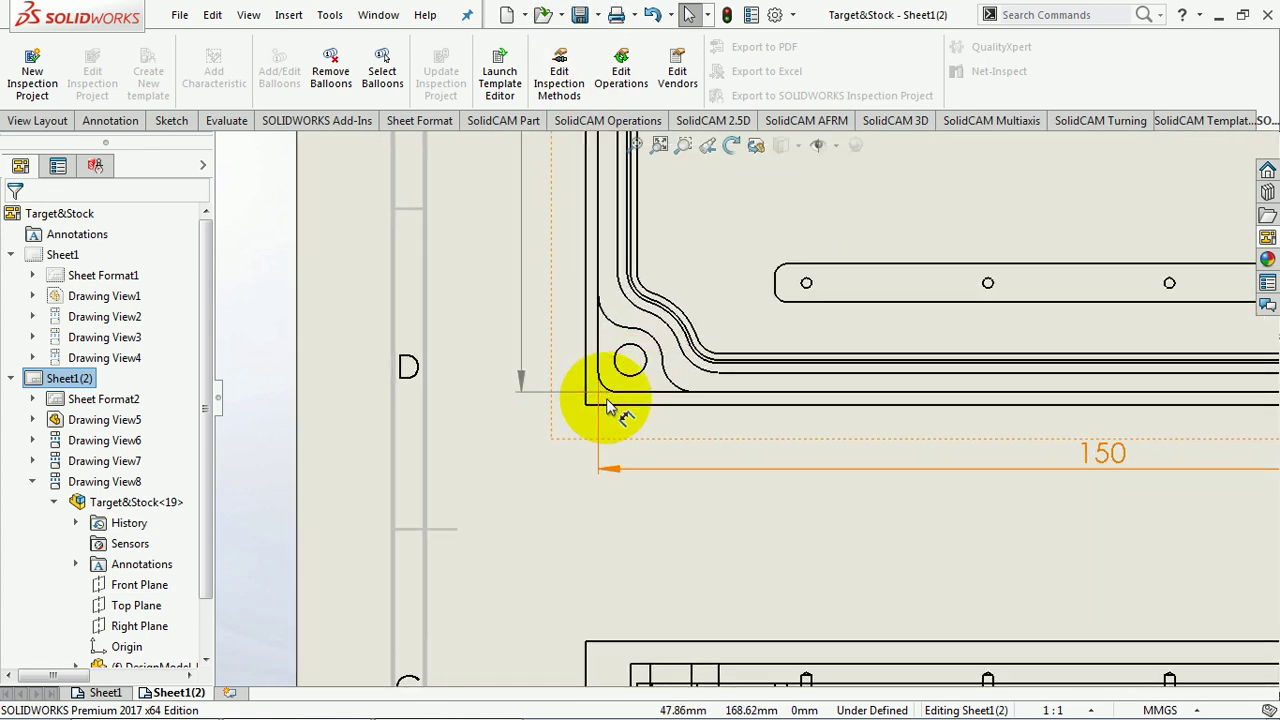
pyautogui.click(613, 406)
pyautogui.rightClick(609, 396)
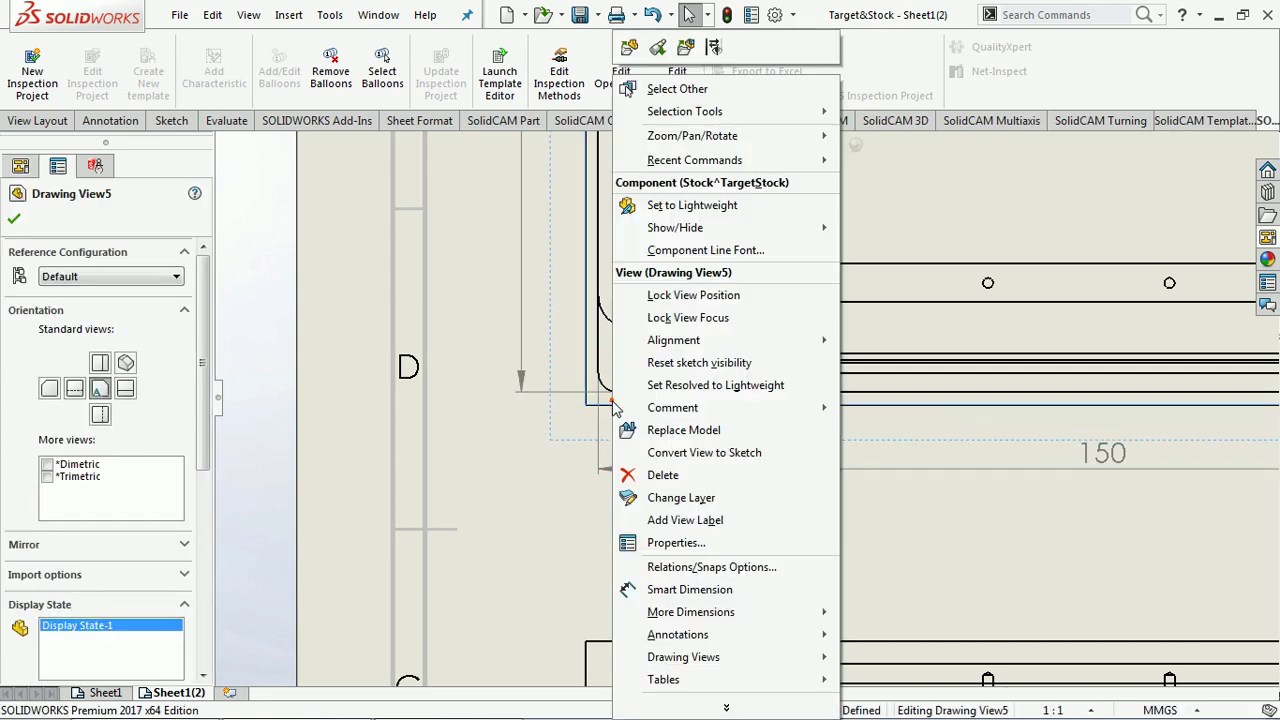
pyautogui.moveTo(720, 228)
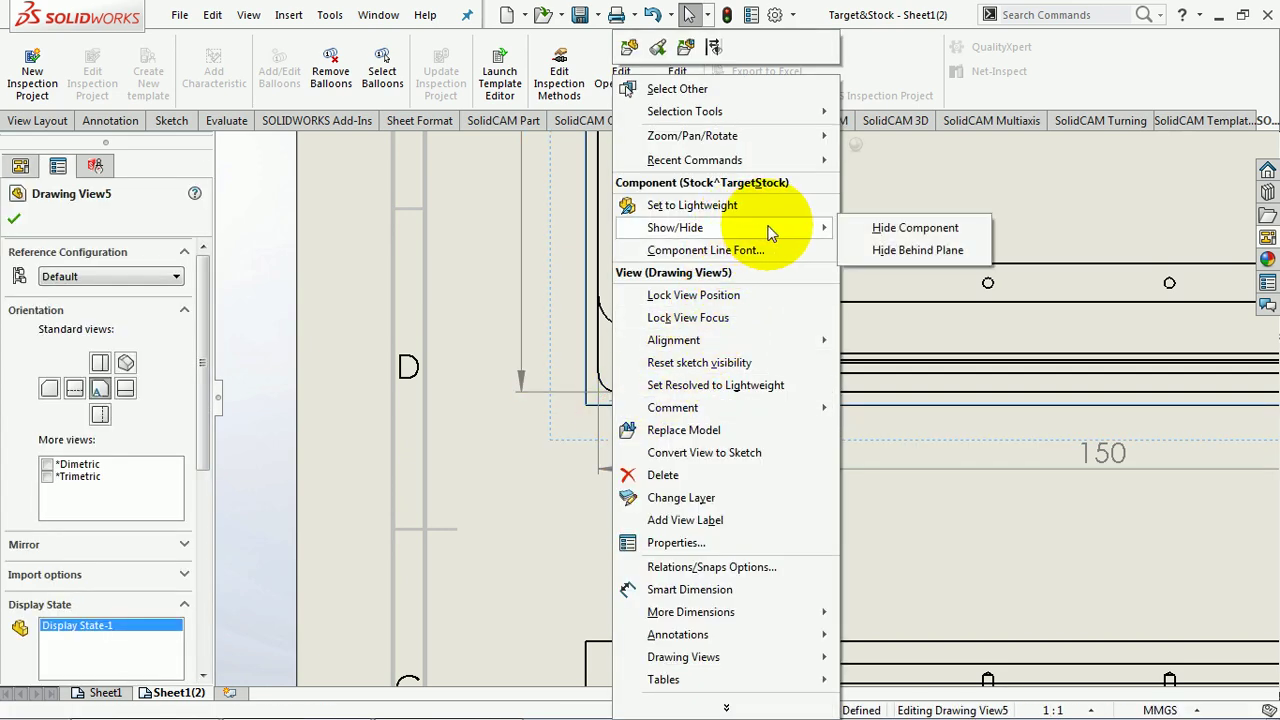
pyautogui.click(878, 228)
# Step: Show the top-left view shaded with edges
pyautogui.scroll(1, 852, 345)
pyautogui.scroll(3, 860, 357)
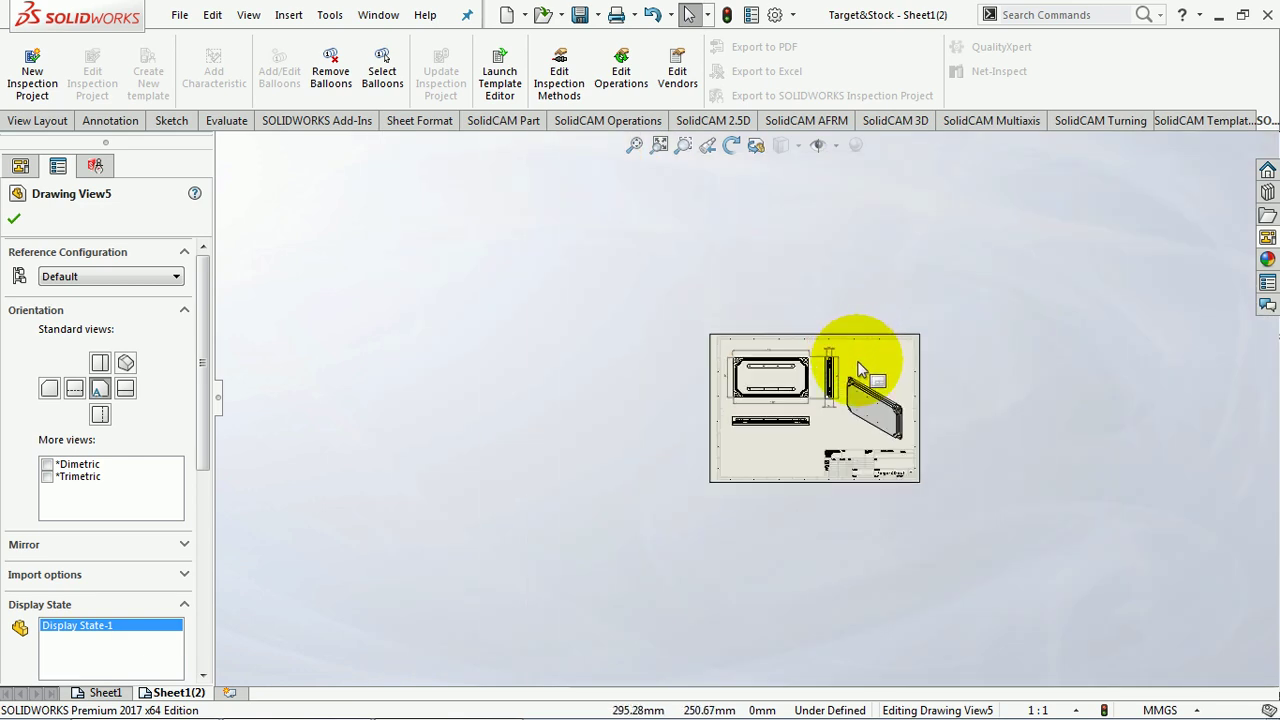
pyautogui.scroll(2, 760, 420)
pyautogui.scroll(-2, 732, 440)
pyautogui.scroll(-2, 749, 320)
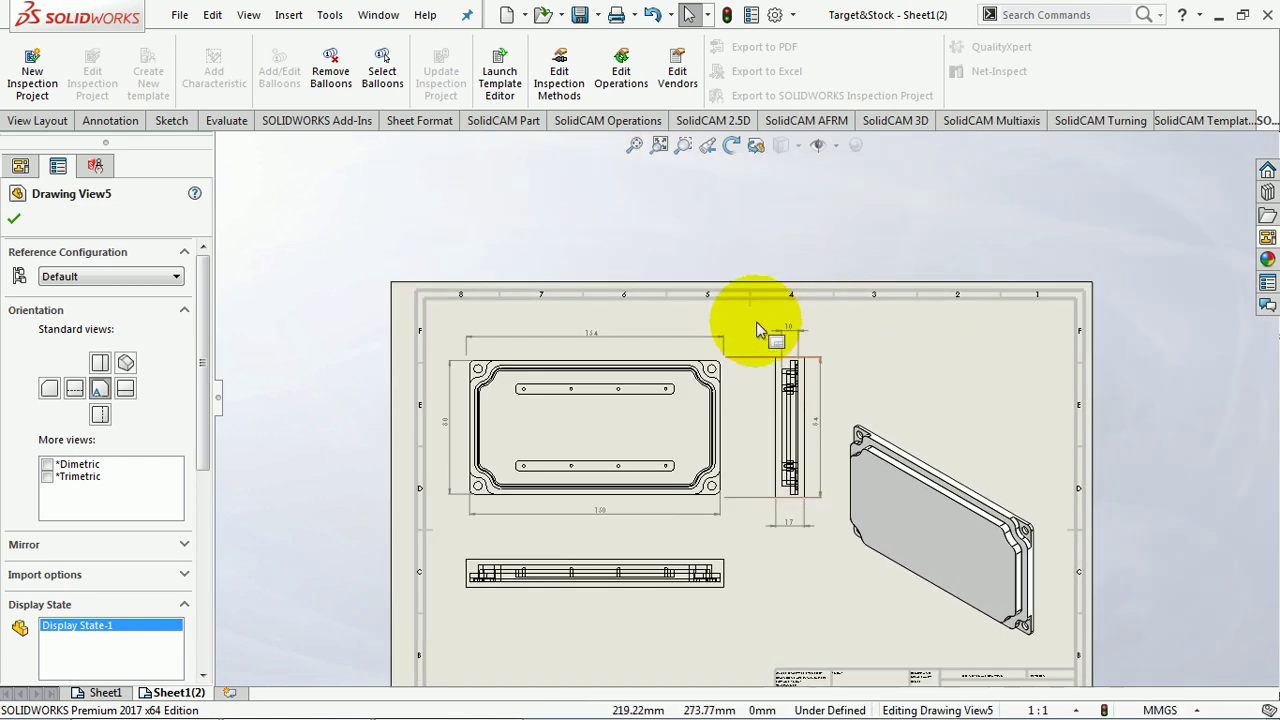
pyautogui.click(603, 466)
pyautogui.click(205, 568)
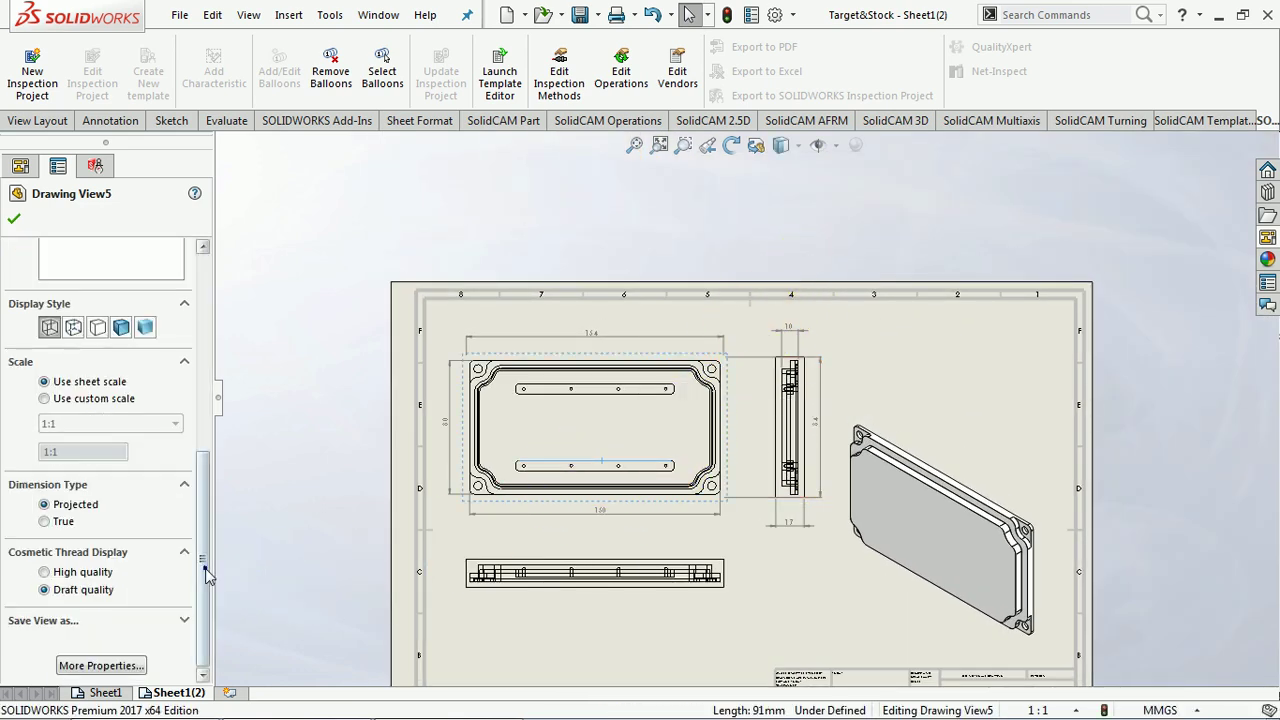
pyautogui.click(120, 327)
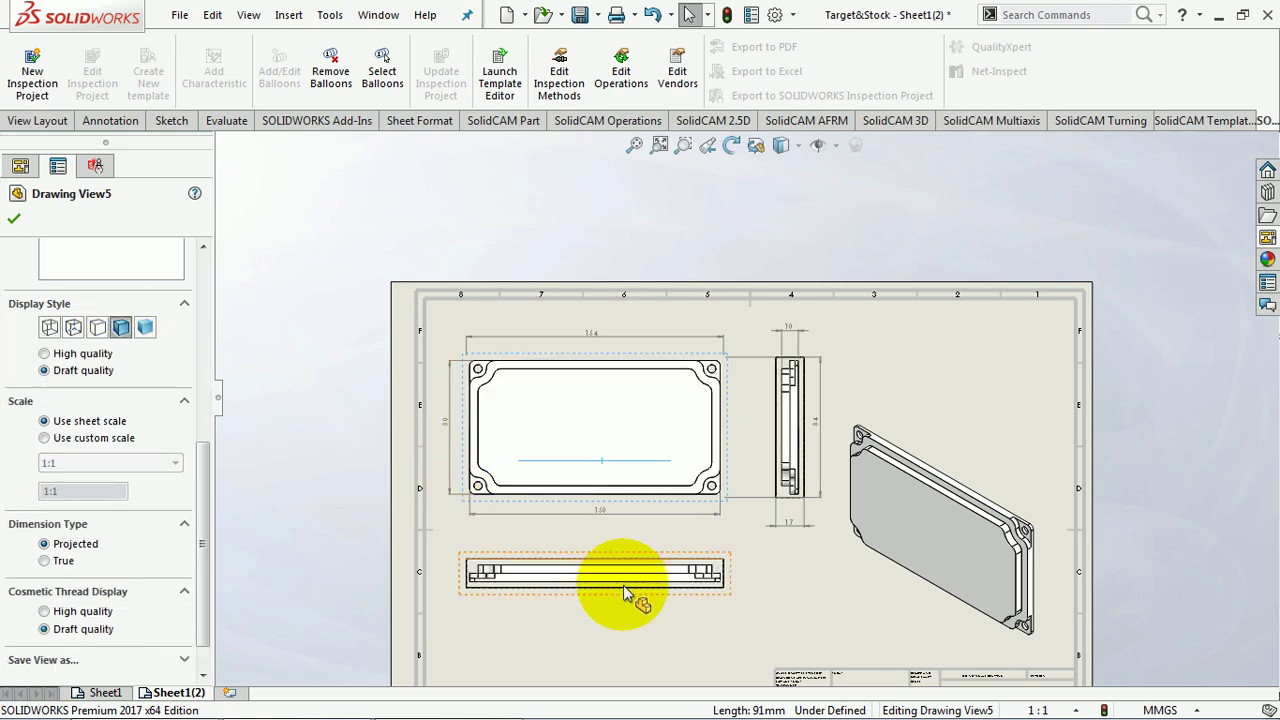
pyautogui.scroll(-2, 623, 585)
pyautogui.scroll(-3, 680, 560)
pyautogui.click(745, 483)
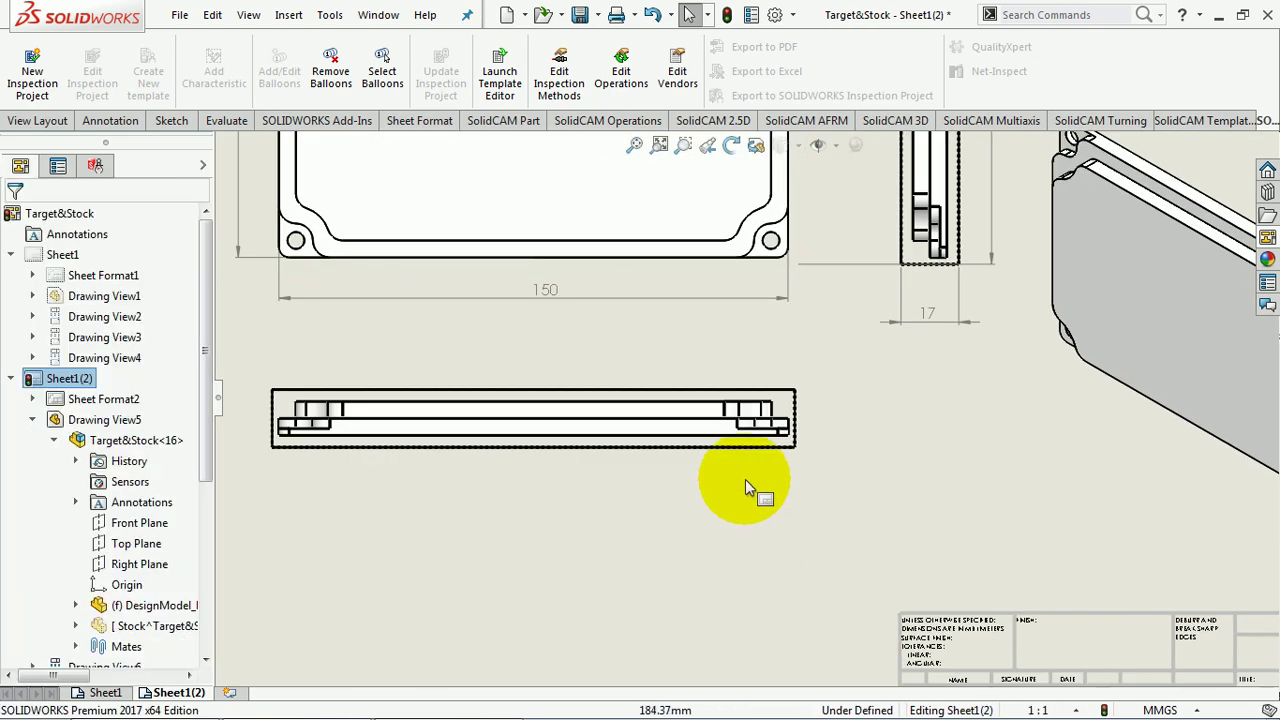
# Step: Hide the Stock component in the side view
pyautogui.scroll(5, 747, 480)
pyautogui.scroll(-2, 843, 320)
pyautogui.scroll(-2, 737, 366)
pyautogui.scroll(-3, 700, 365)
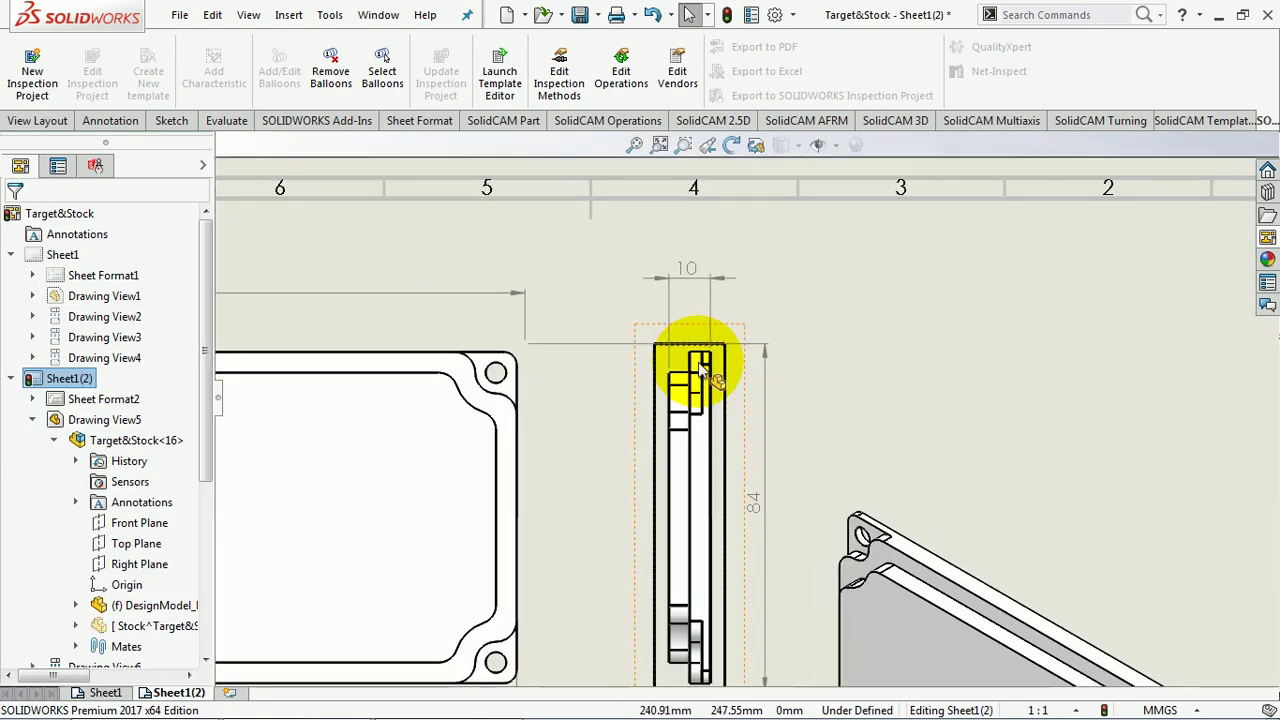
pyautogui.scroll(-2, 700, 372)
pyautogui.click(670, 378)
pyautogui.rightClick(670, 378)
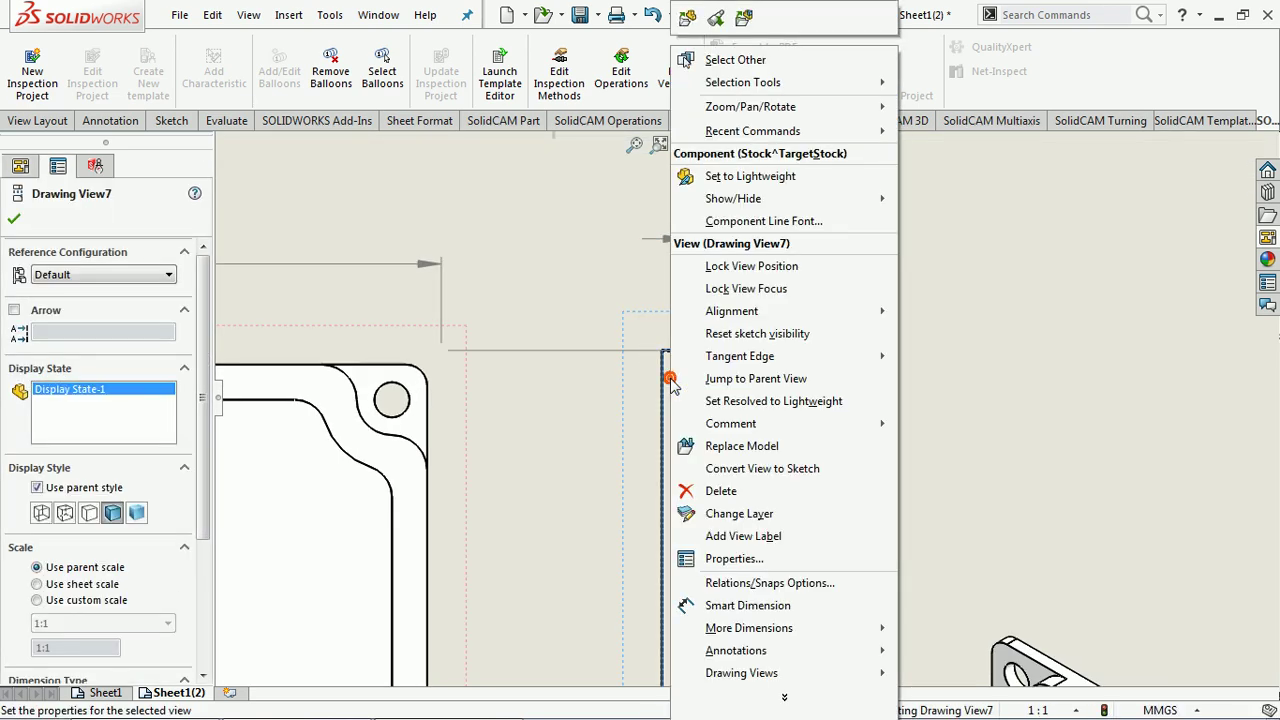
pyautogui.moveTo(733, 198)
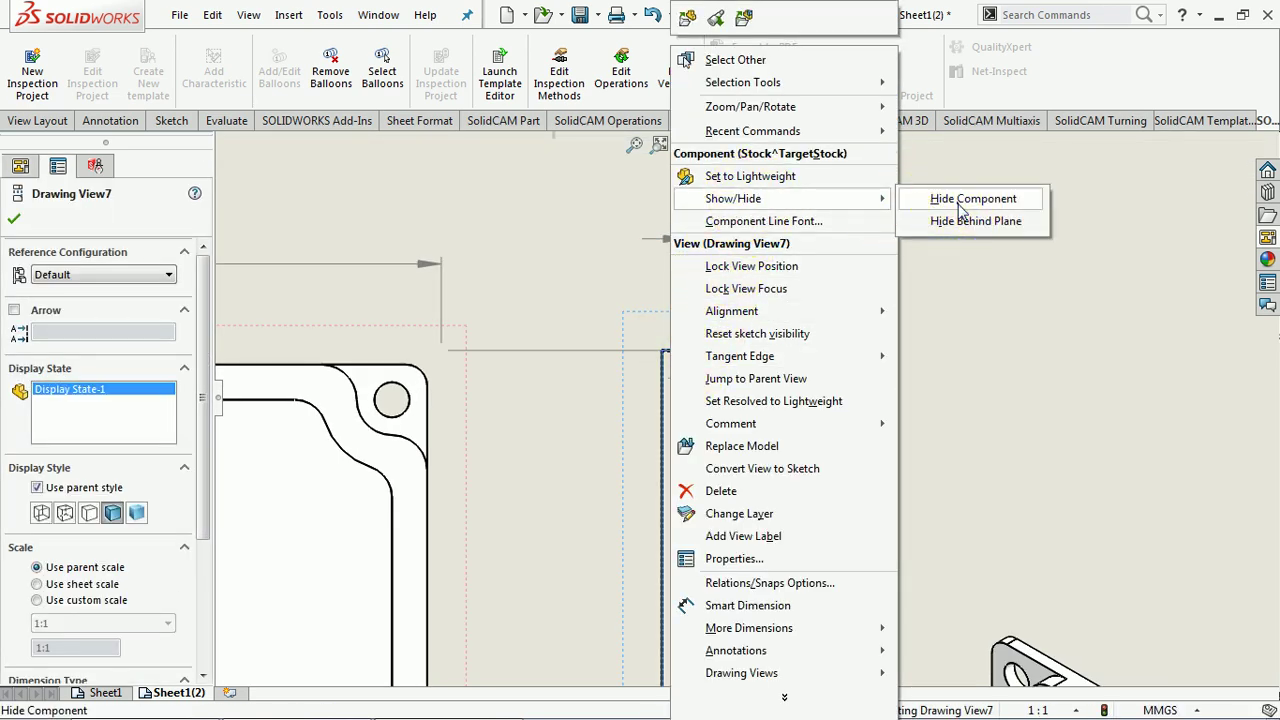
pyautogui.click(962, 200)
# Step: Hide the Stock component in the bottom view and fit the whole sheet
pyautogui.scroll(5, 882, 437)
pyautogui.scroll(-1, 686, 592)
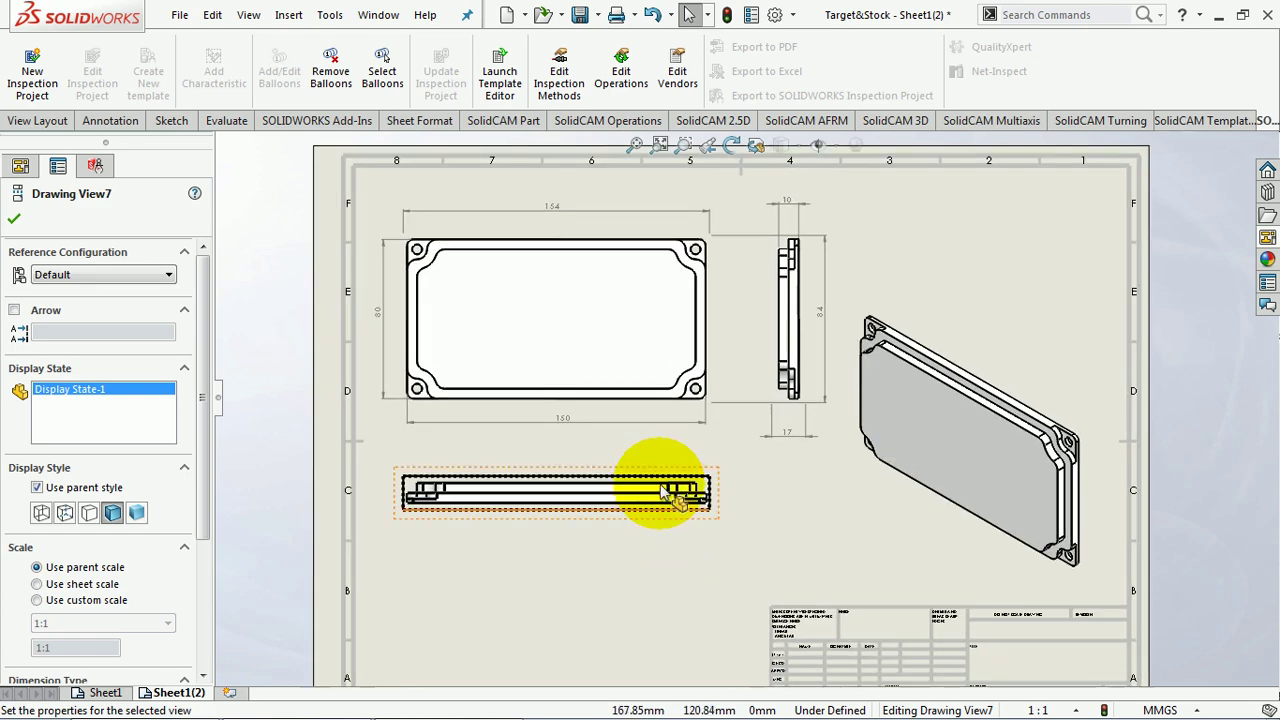
pyautogui.scroll(-1, 657, 491)
pyautogui.scroll(-1, 663, 486)
pyautogui.scroll(-1, 714, 434)
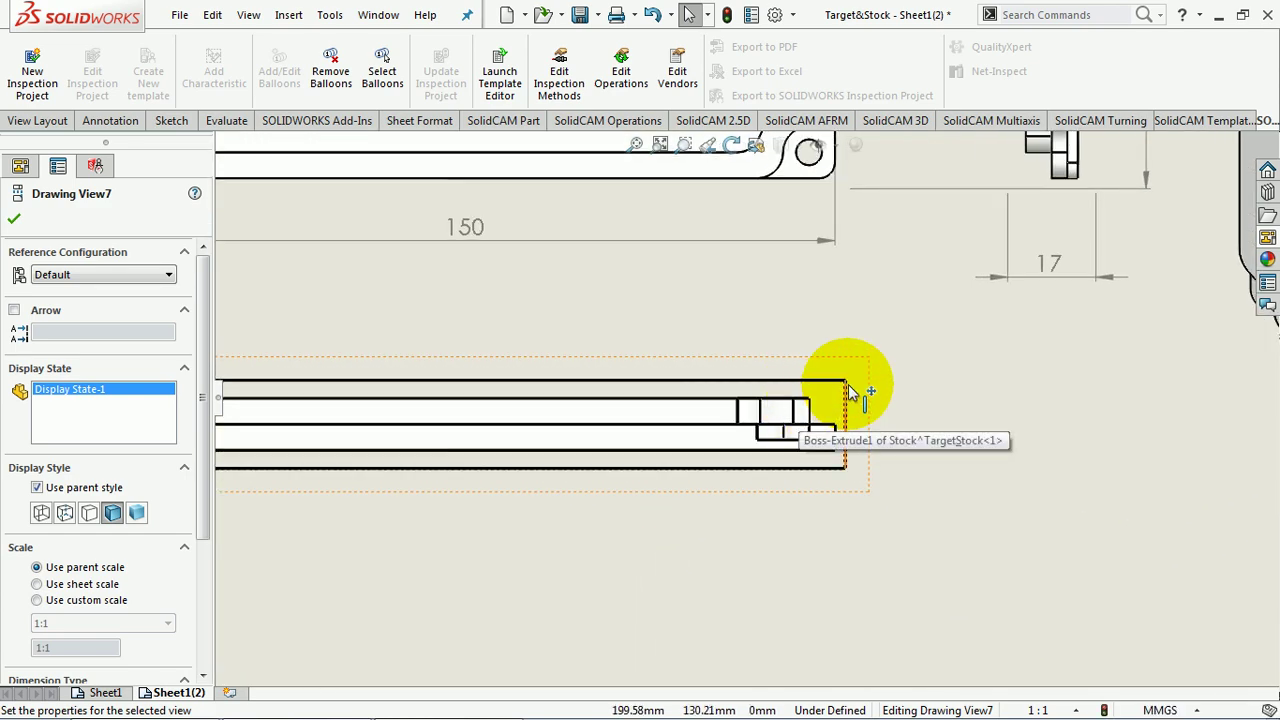
pyautogui.rightClick(830, 408)
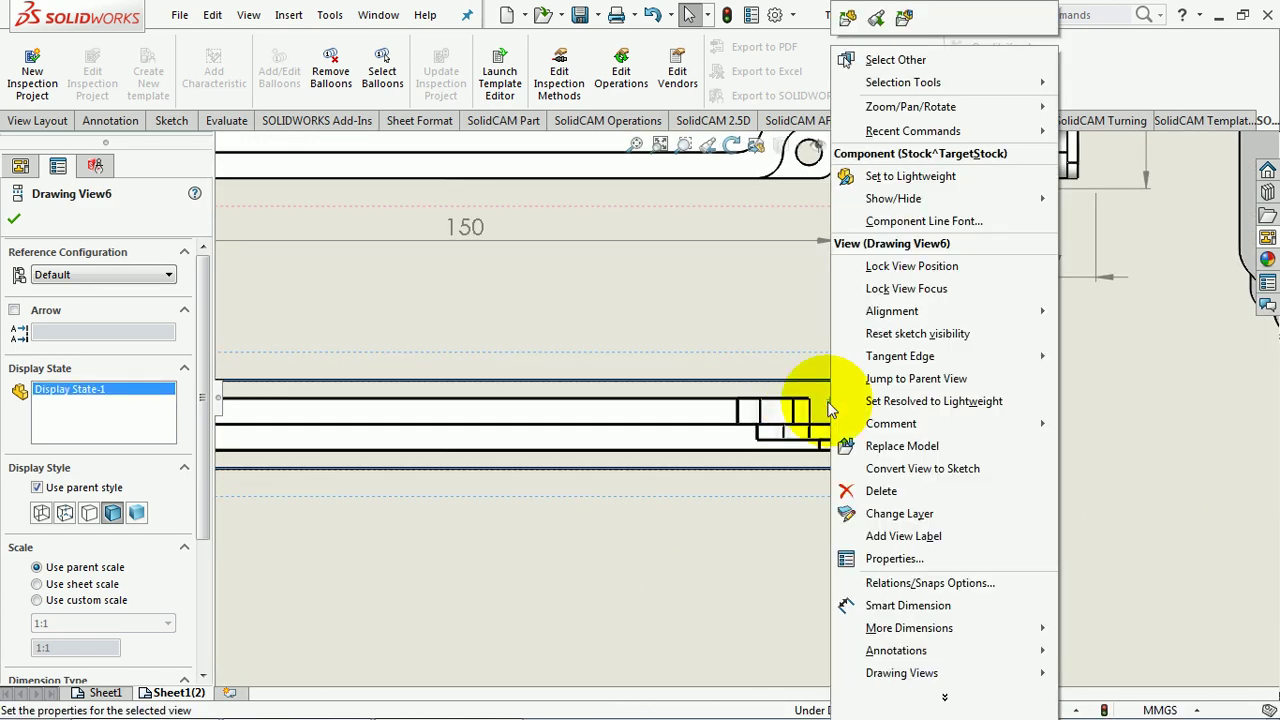
pyautogui.click(918, 198)
pyautogui.click(1133, 198)
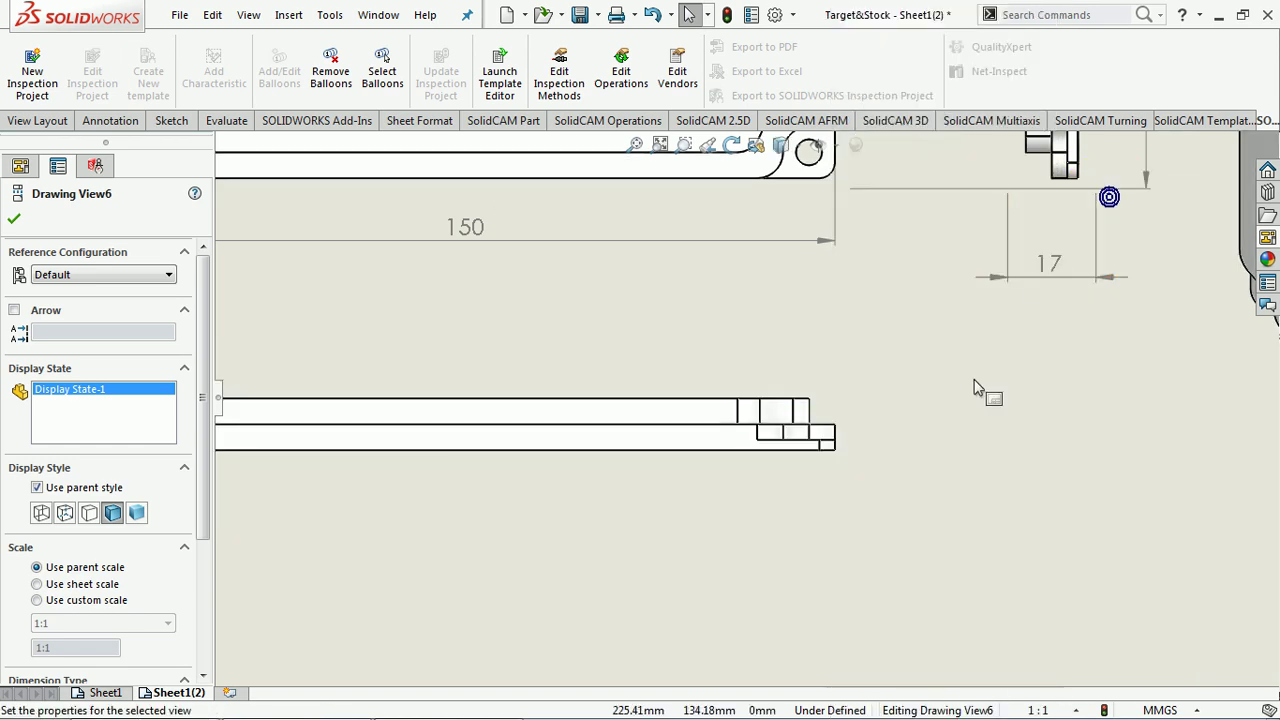
pyautogui.click(883, 543)
pyautogui.press('f')
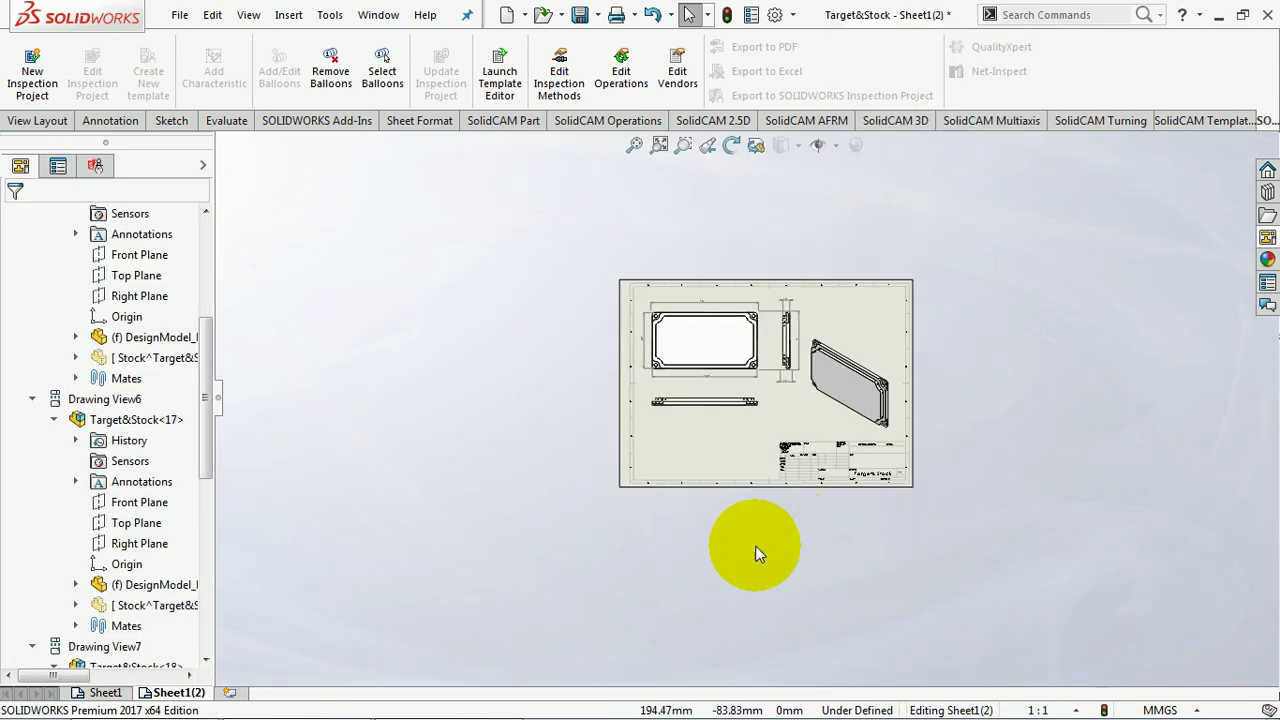
# Step: Paste a copy of Sheet1 as a new sheet, Sheet1(3), moved to the end
pyautogui.click(100, 692)
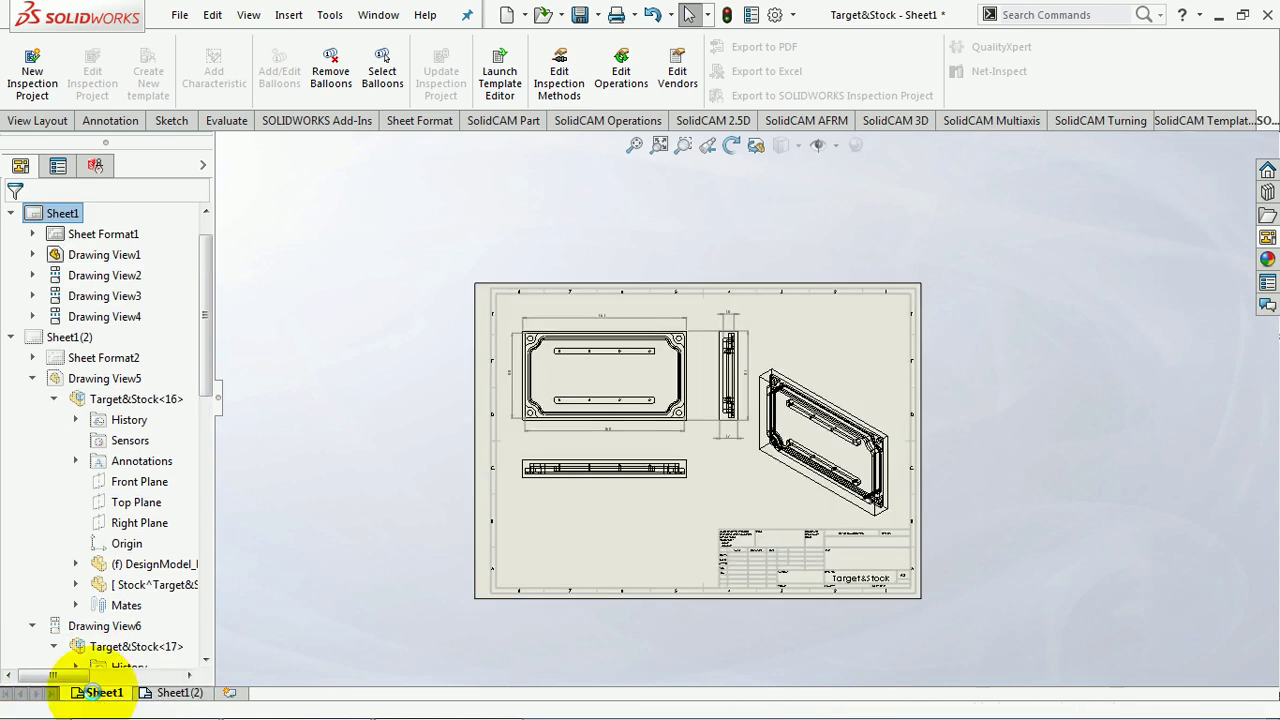
pyautogui.hotkey('ctrl', 'v')
pyautogui.click(612, 386)
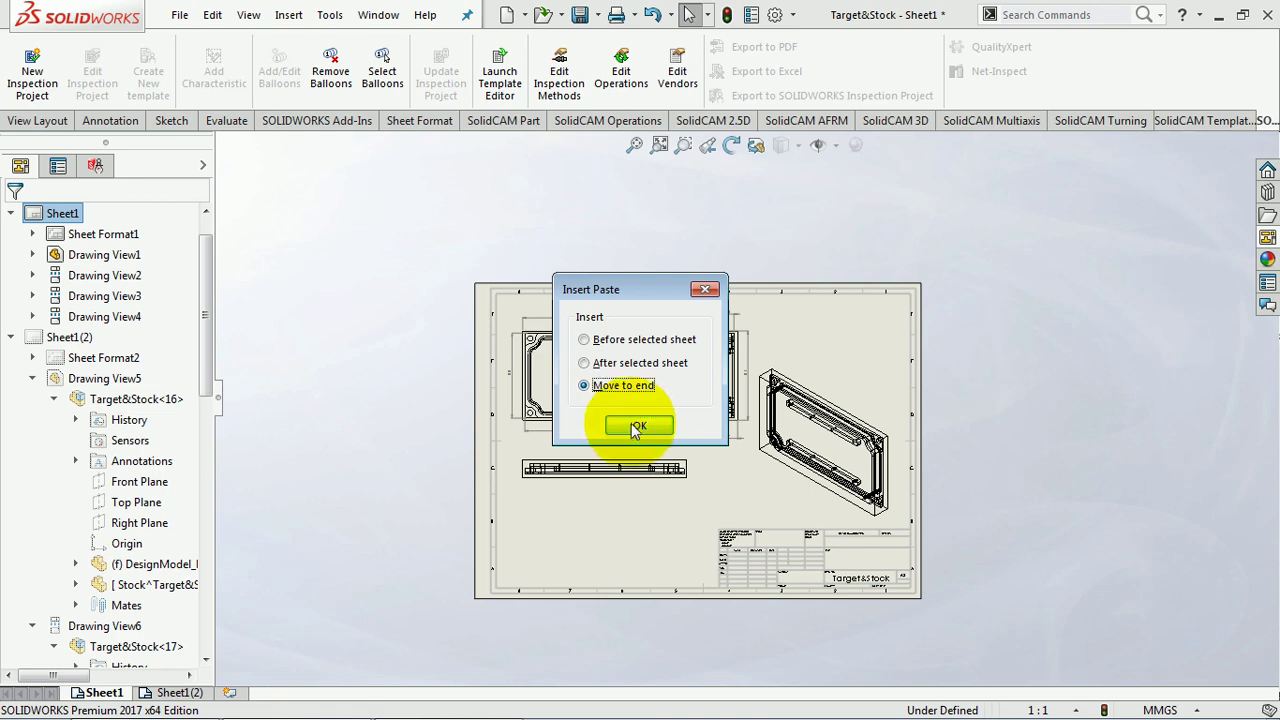
pyautogui.click(634, 428)
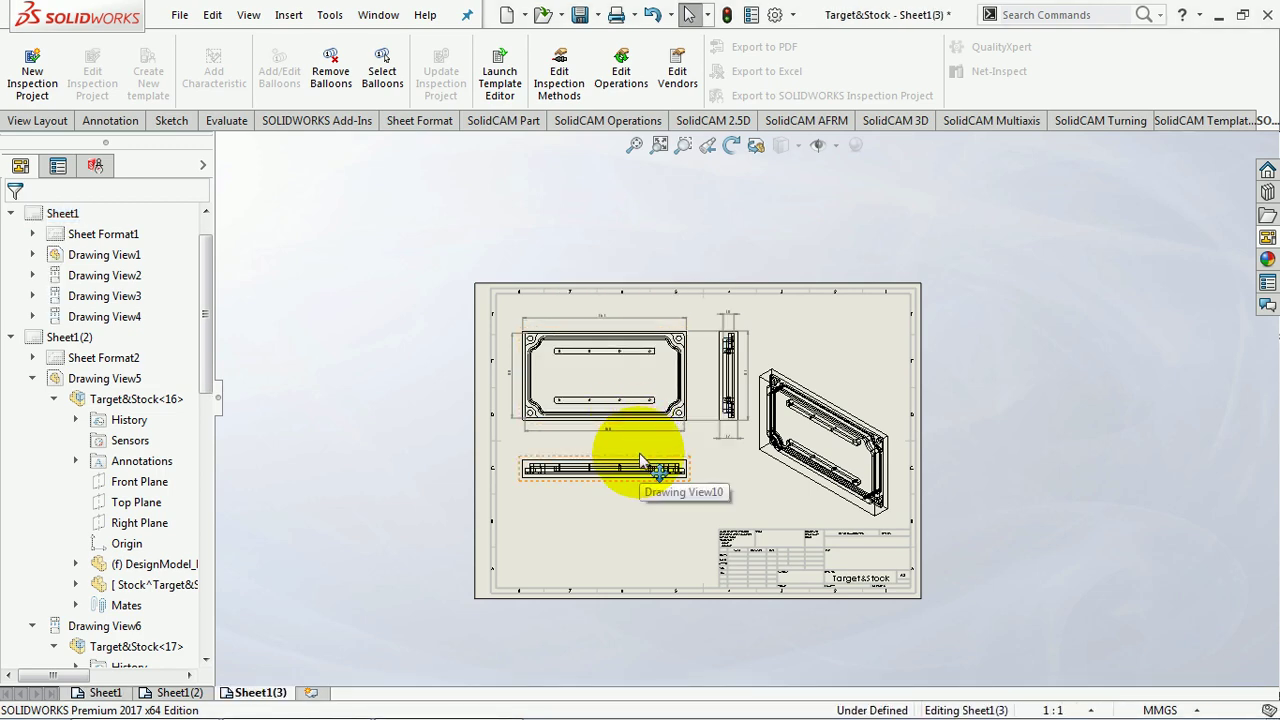
# Step: Delete the isometric, side and bottom views, and move the top view toward the sheet centre
pyautogui.scroll(2, 646, 480)
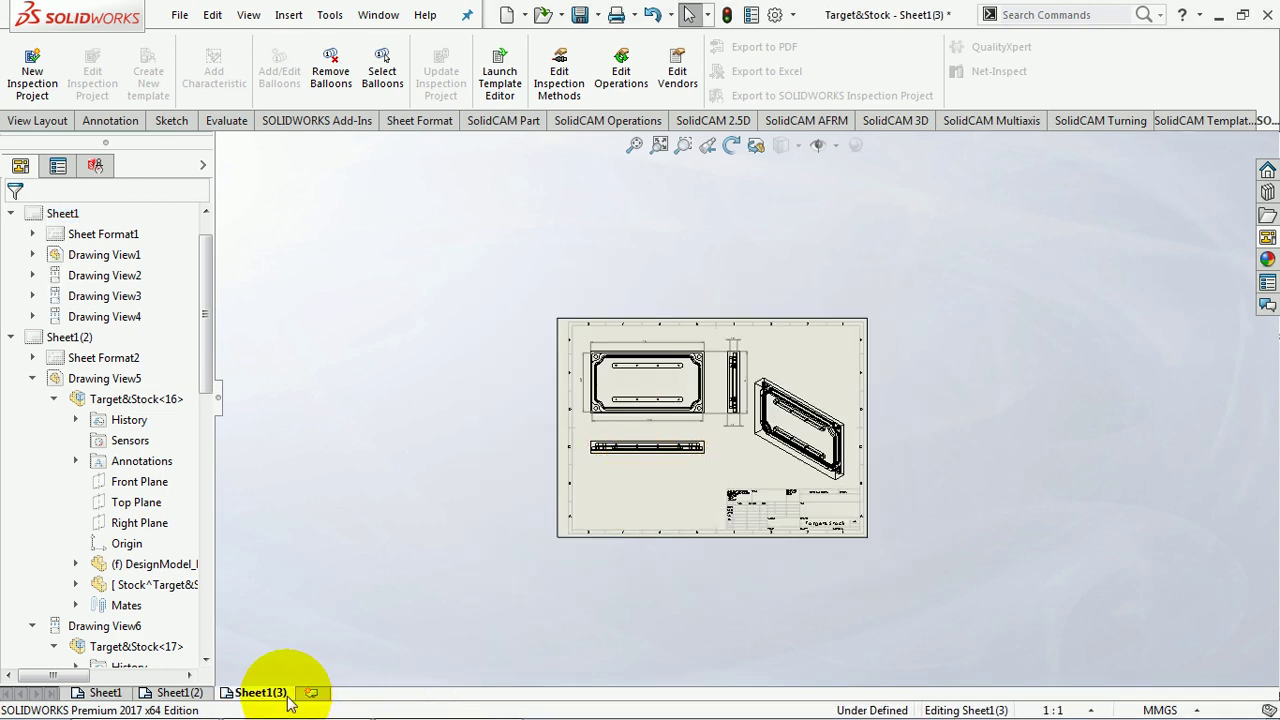
pyautogui.scroll(-3, 787, 415)
pyautogui.scroll(-2, 787, 415)
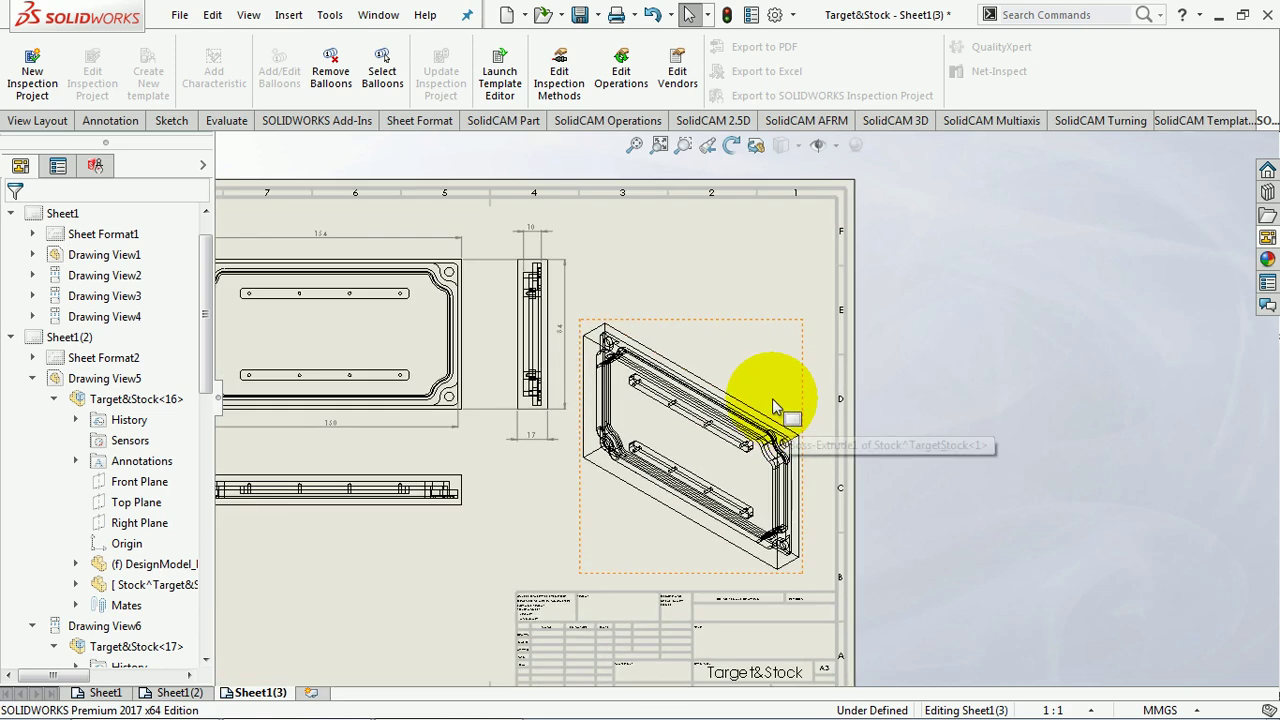
pyautogui.click(764, 325)
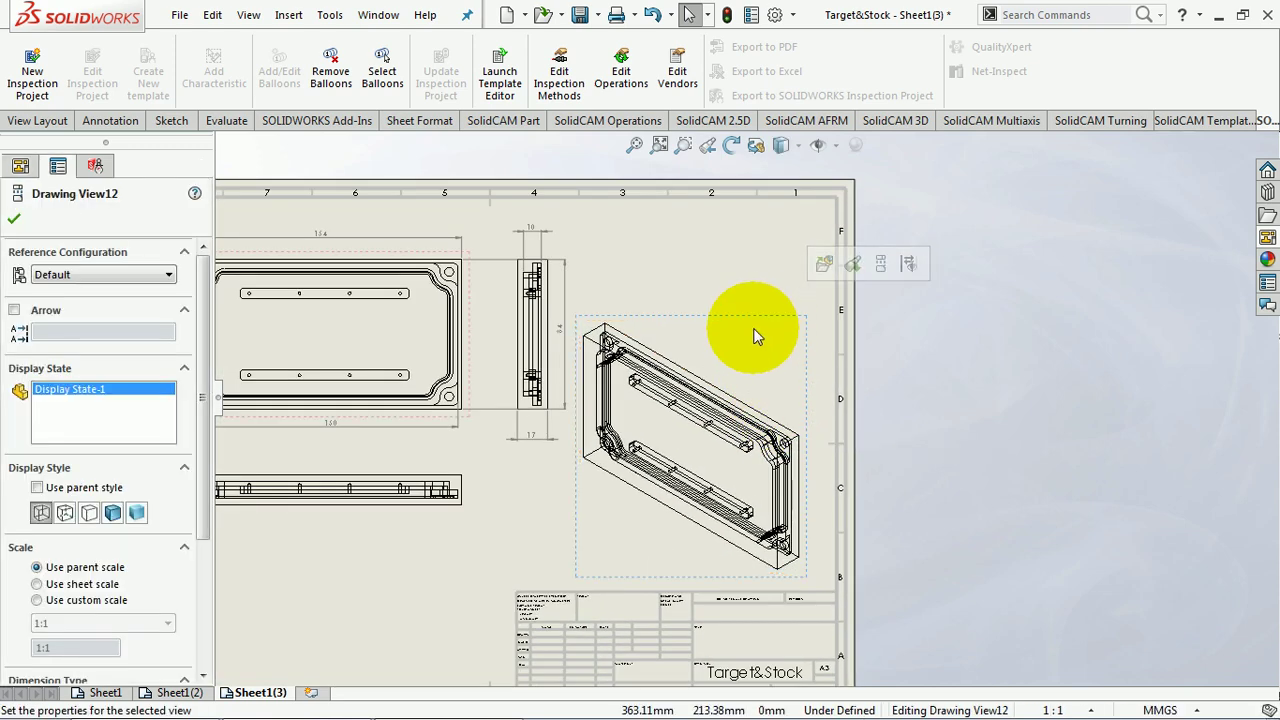
pyautogui.press('Delete')
pyautogui.scroll(2, 528, 508)
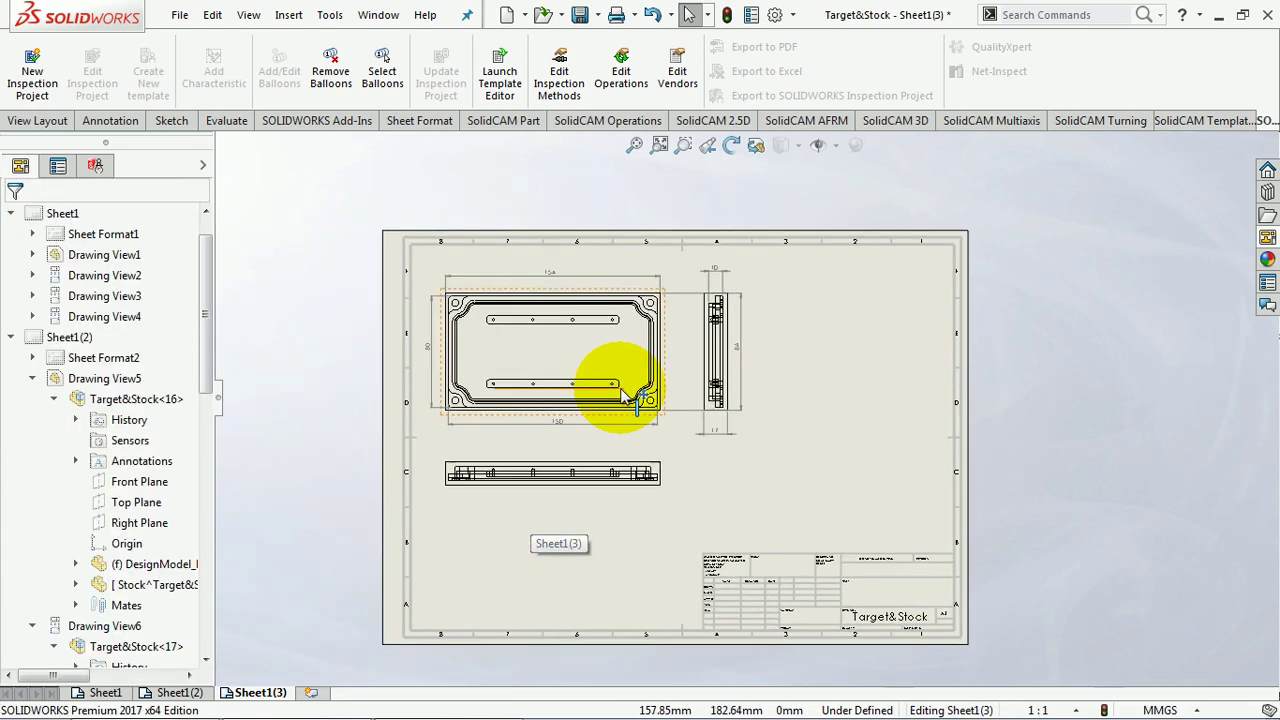
pyautogui.scroll(-1, 625, 395)
pyautogui.click(743, 378)
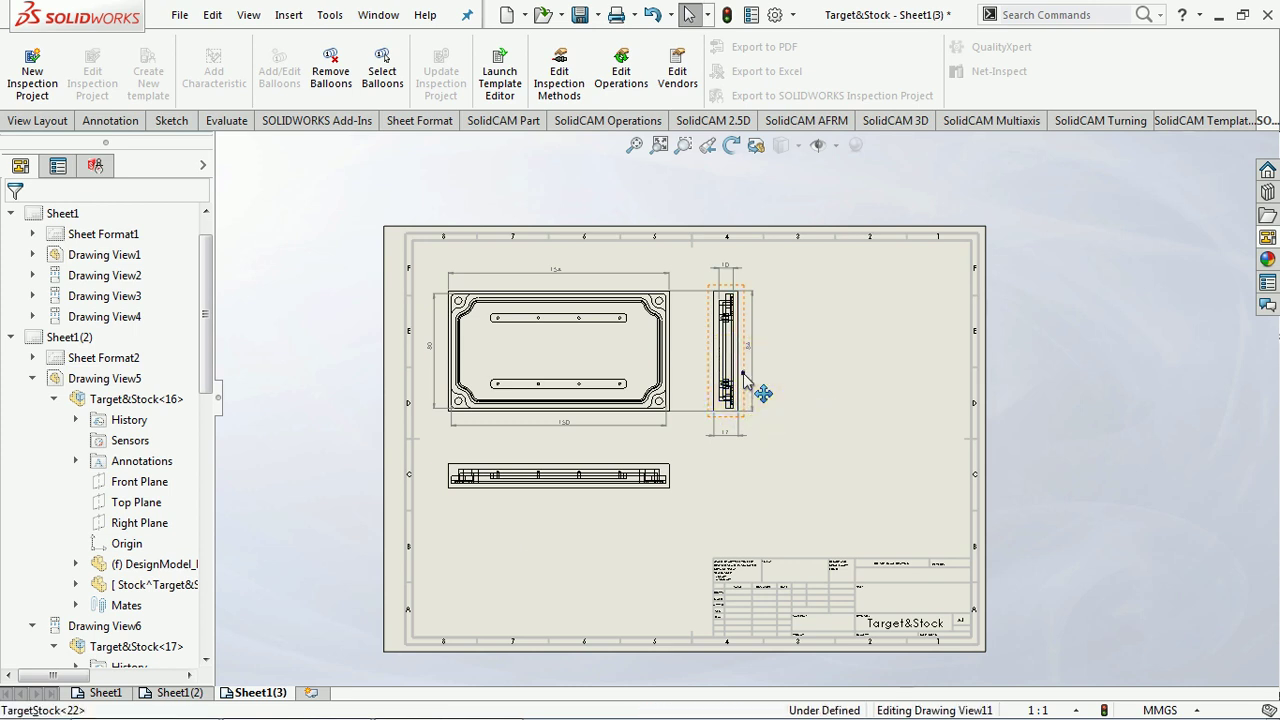
pyautogui.press('Delete')
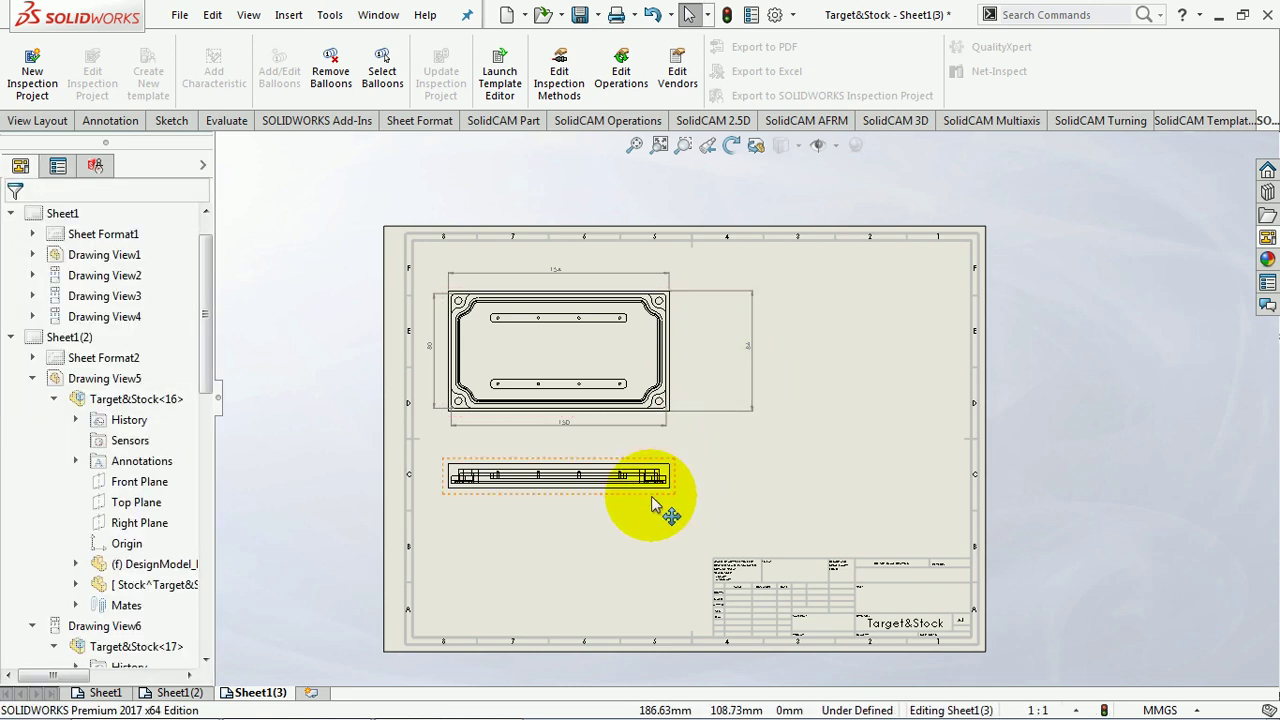
pyautogui.click(605, 500)
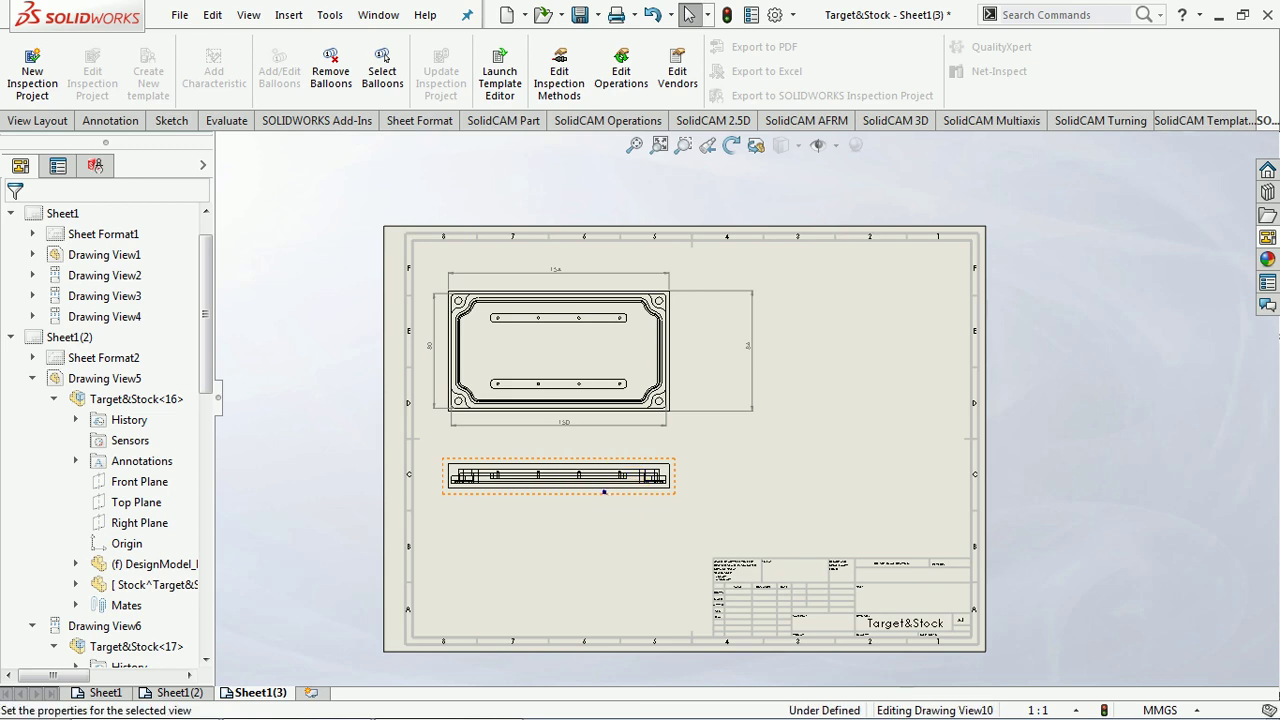
pyautogui.press('Delete')
pyautogui.scroll(-2, 632, 355)
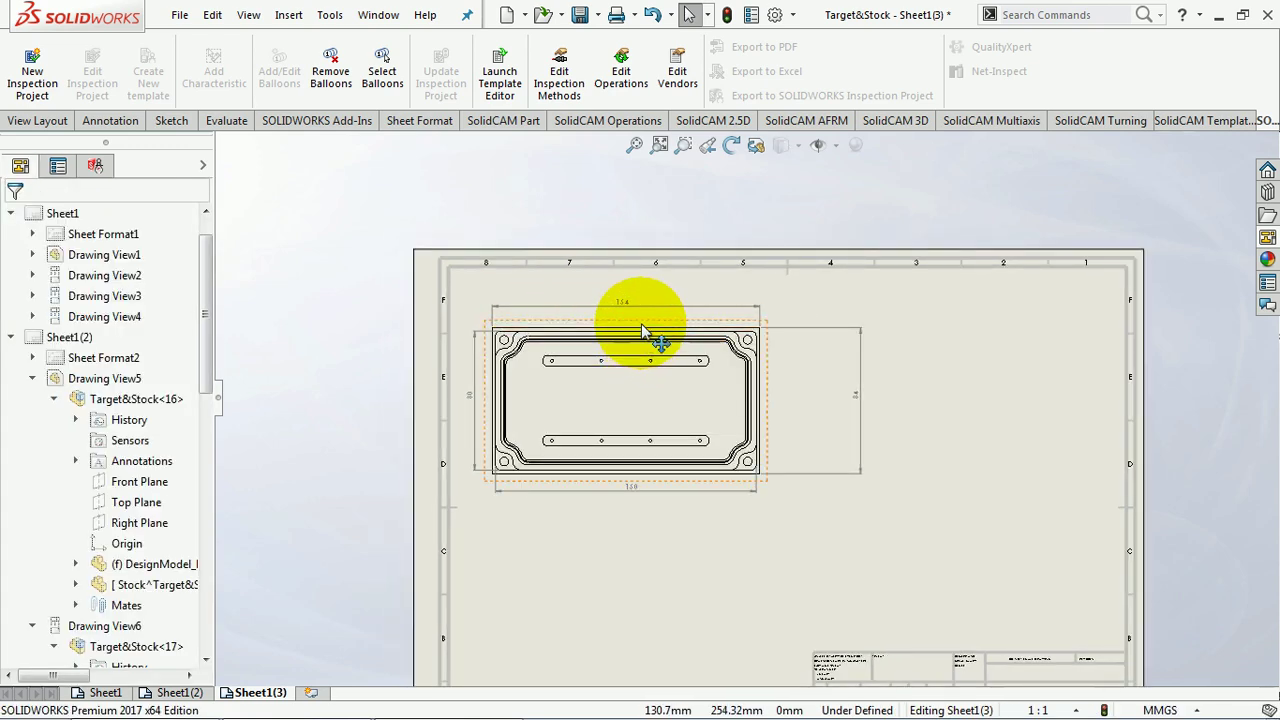
pyautogui.moveTo(651, 337); pyautogui.dragTo(692, 378)
# Step: Start a section view with a vertical cutting line through the top view's centre
pyautogui.click(691, 386)
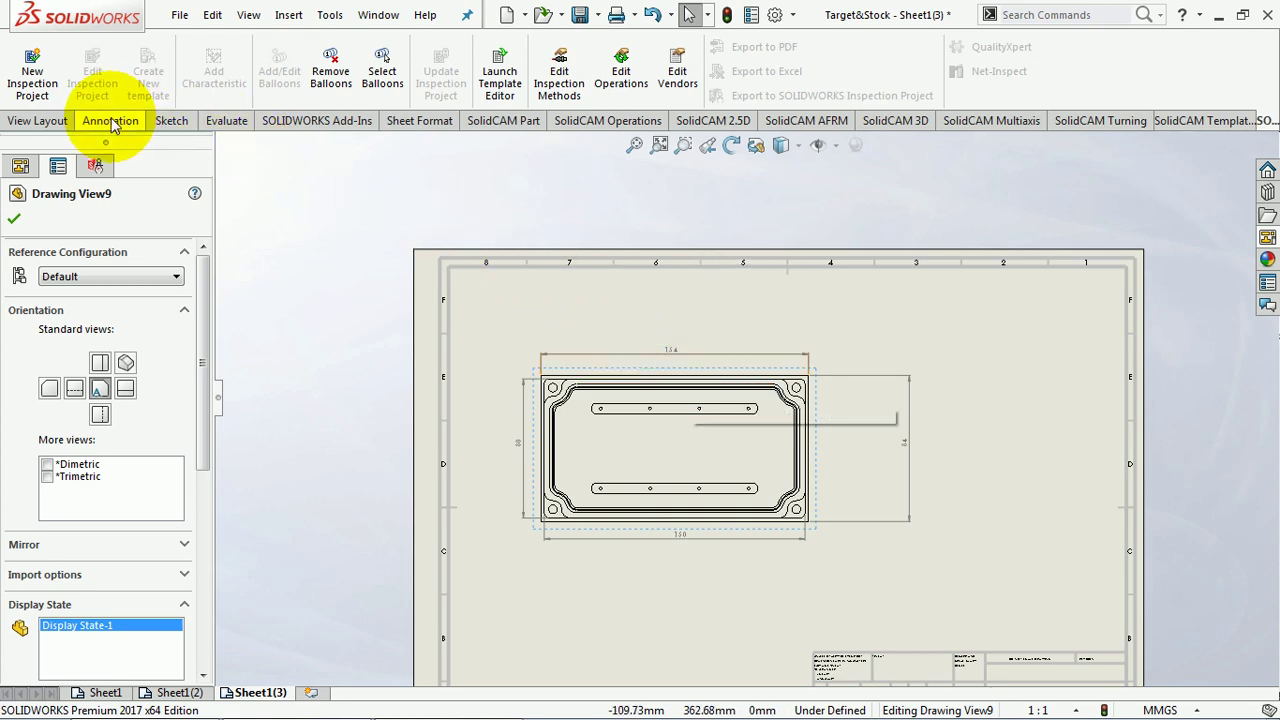
pyautogui.click(14, 218)
pyautogui.click(118, 127)
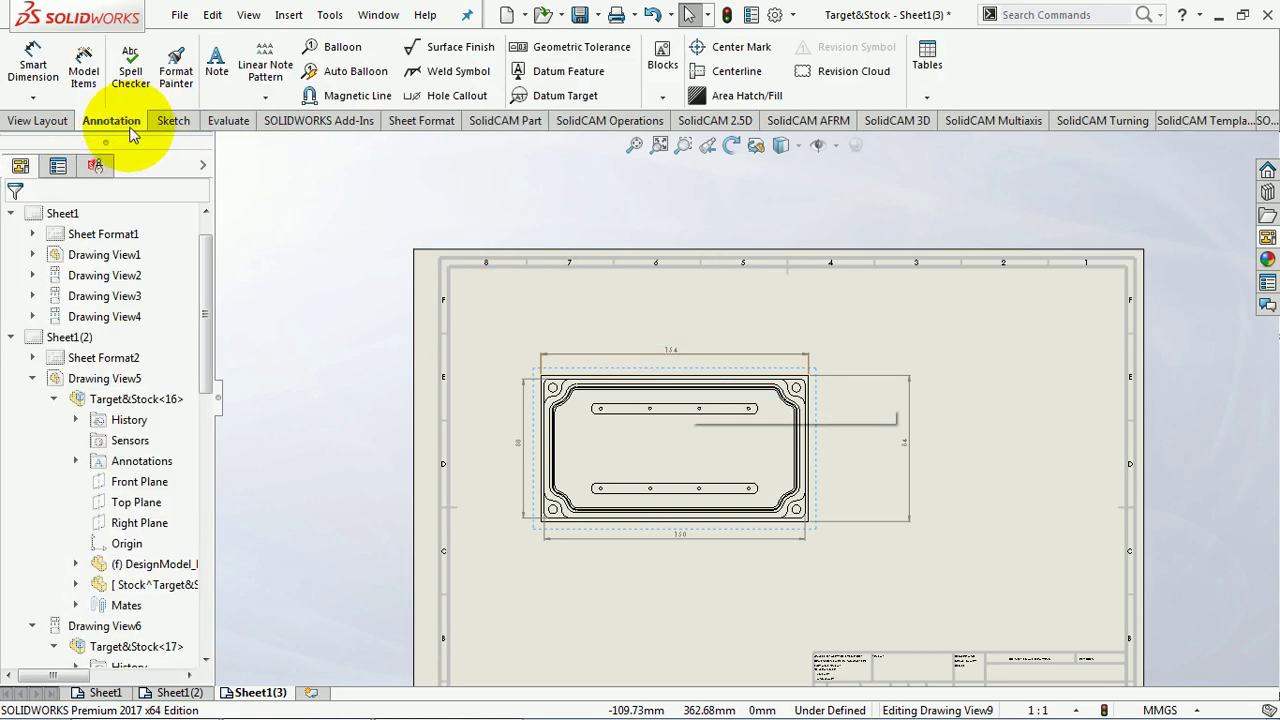
pyautogui.click(37, 120)
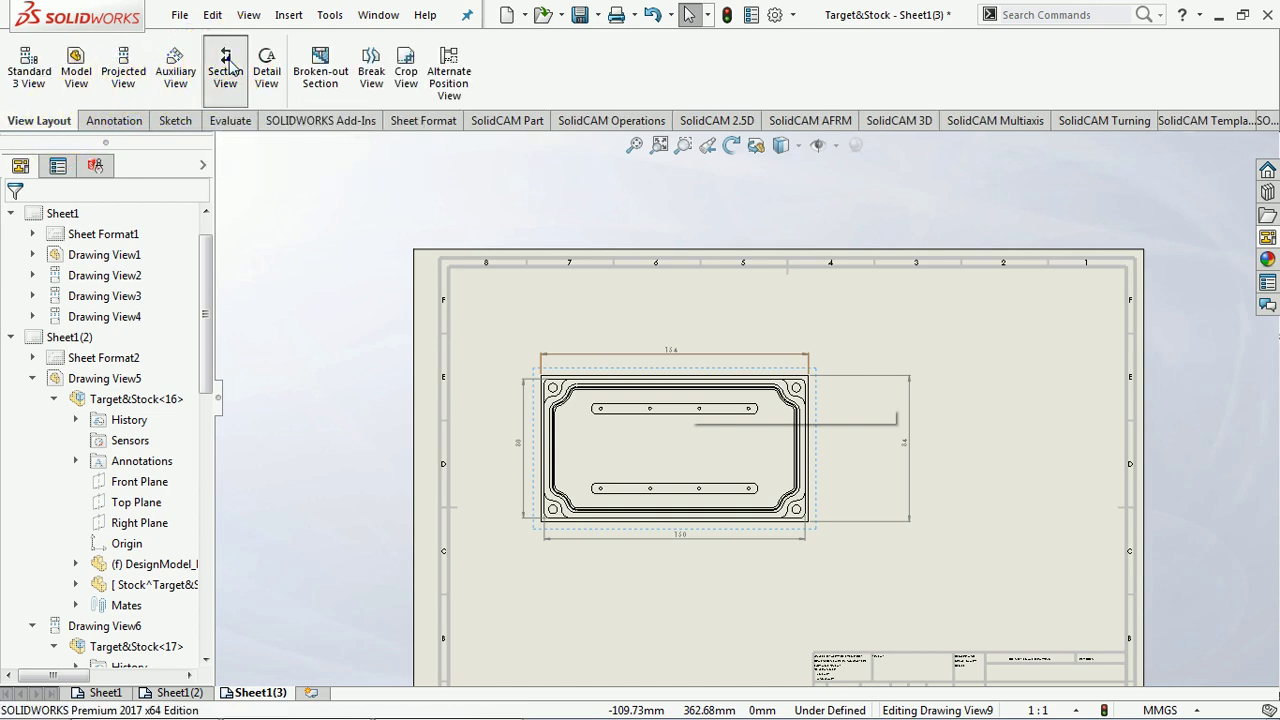
pyautogui.click(225, 70)
pyautogui.click(674, 378)
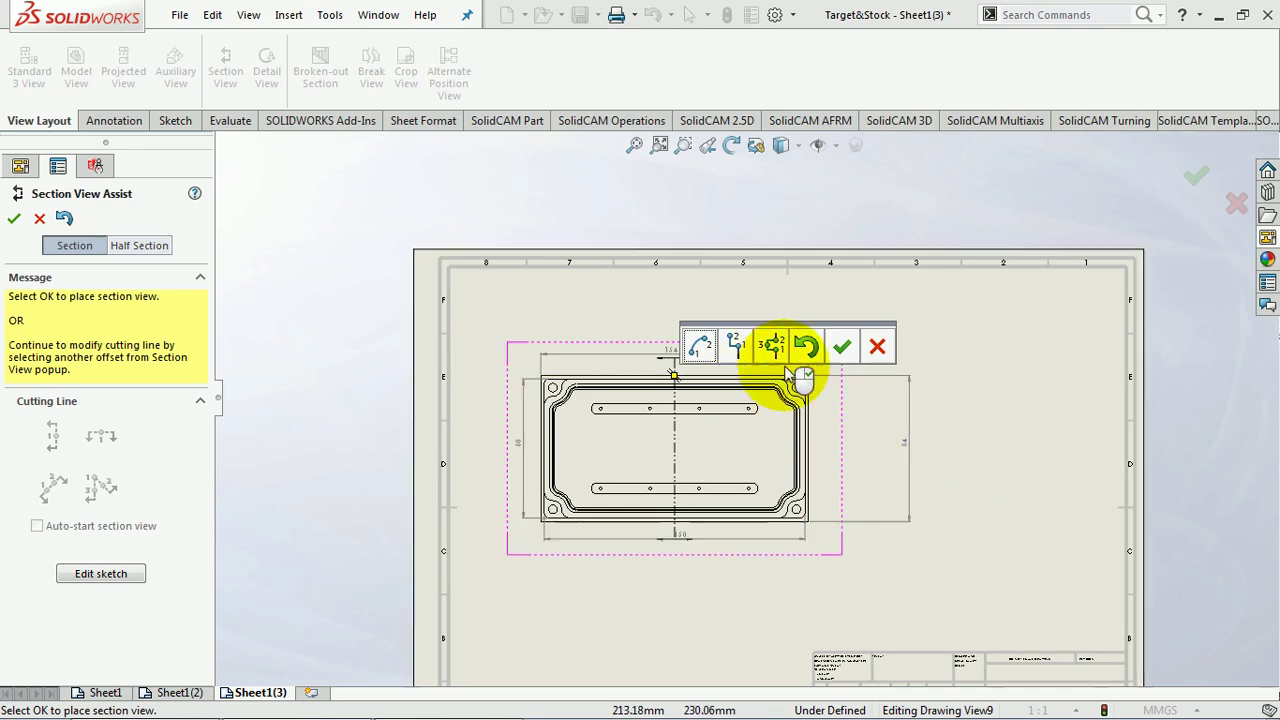
pyautogui.click(841, 346)
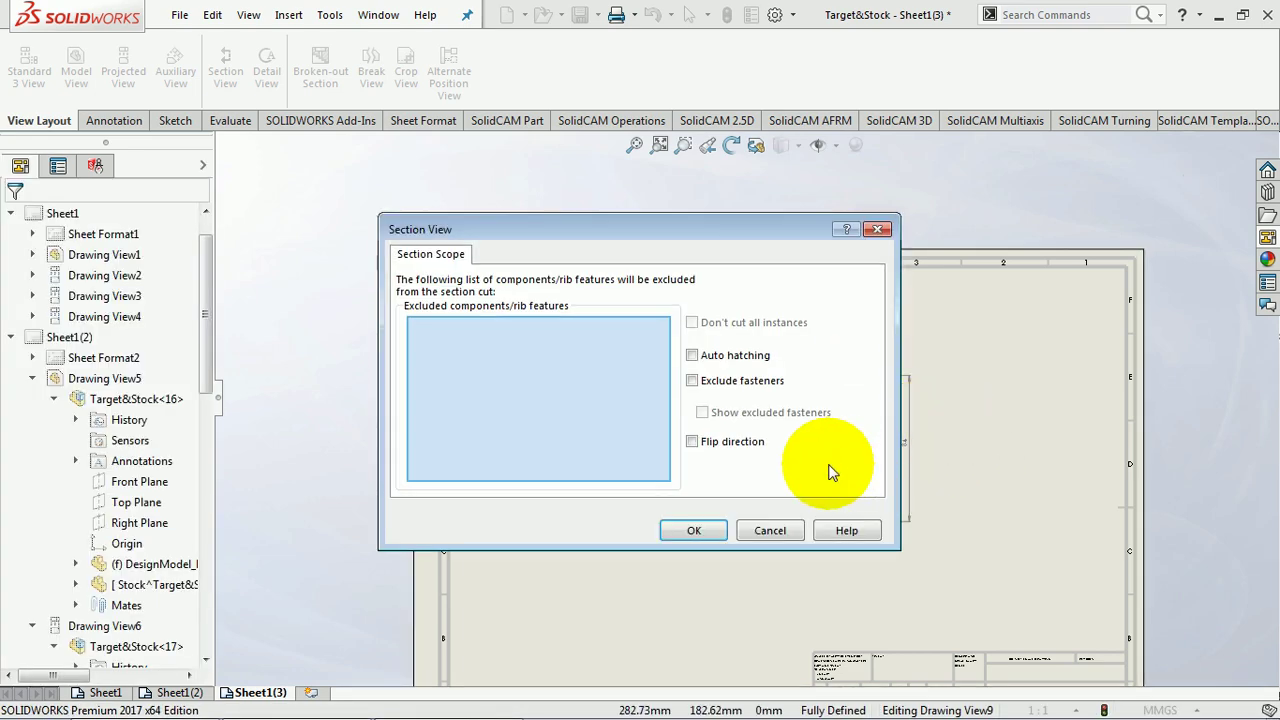
# Step: Enable auto hatching and place Section A-A to the right of the top view
pyautogui.click(730, 357)
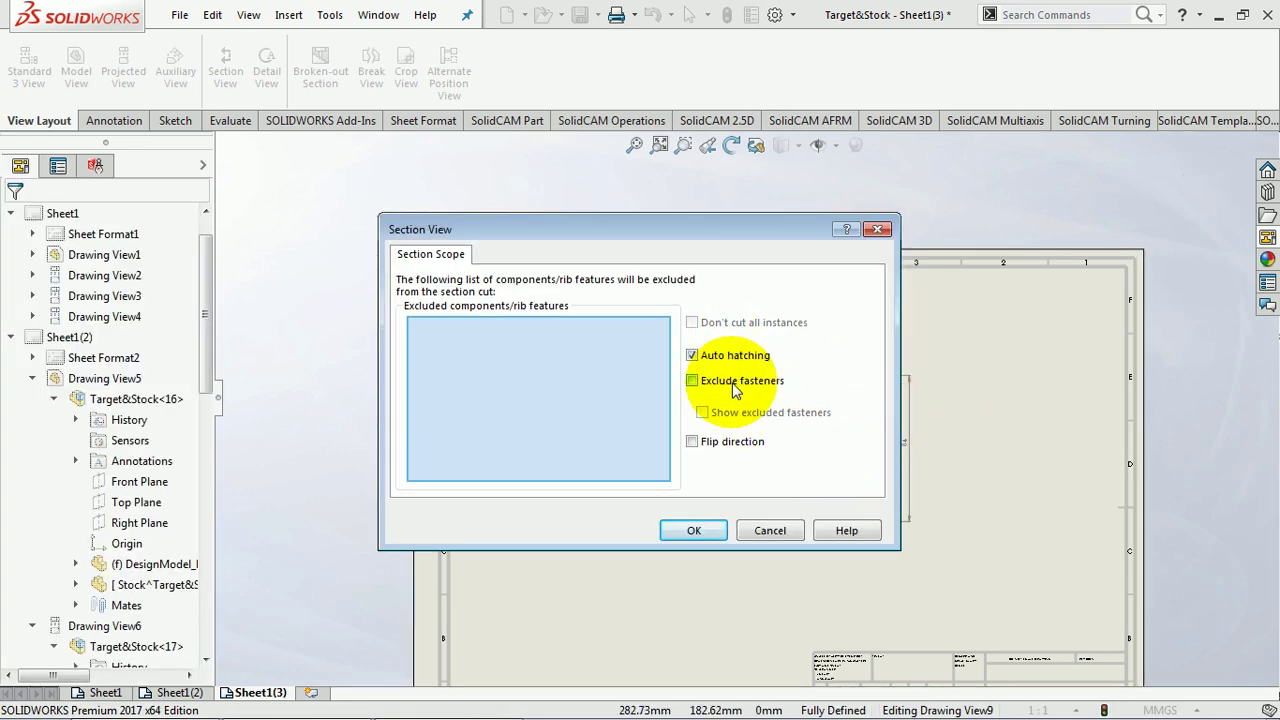
pyautogui.click(692, 529)
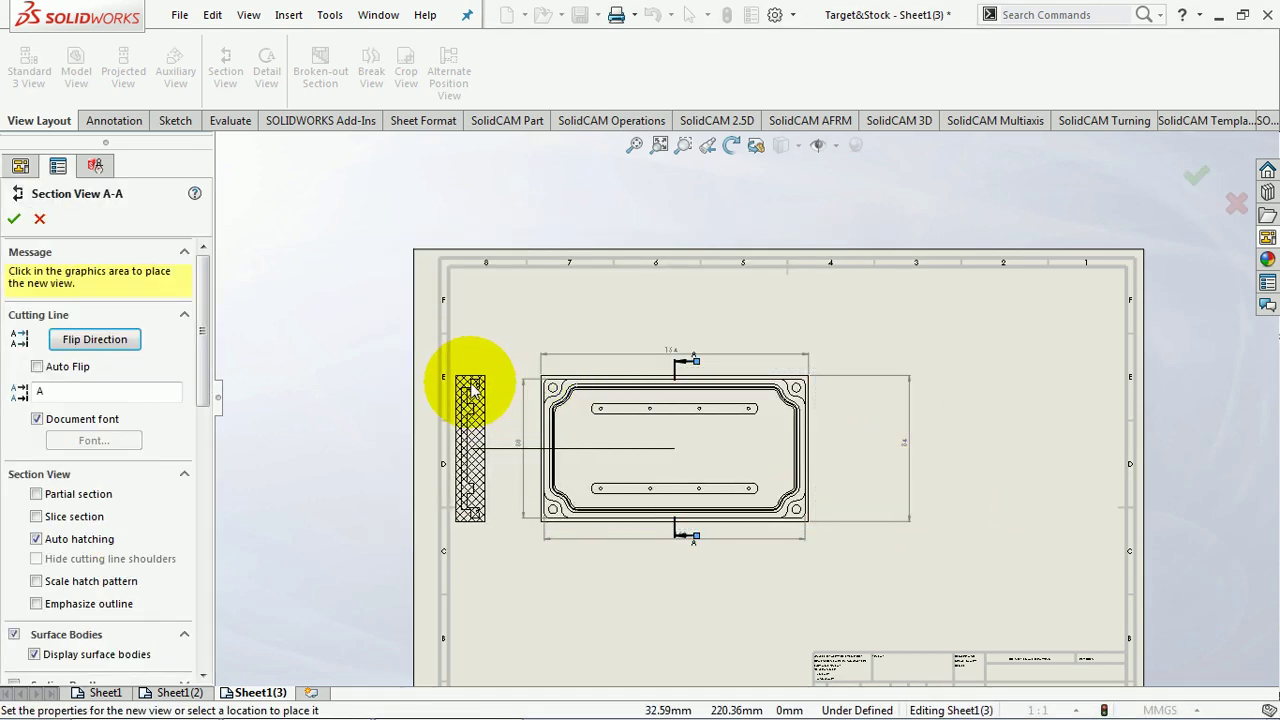
pyautogui.click(1000, 440)
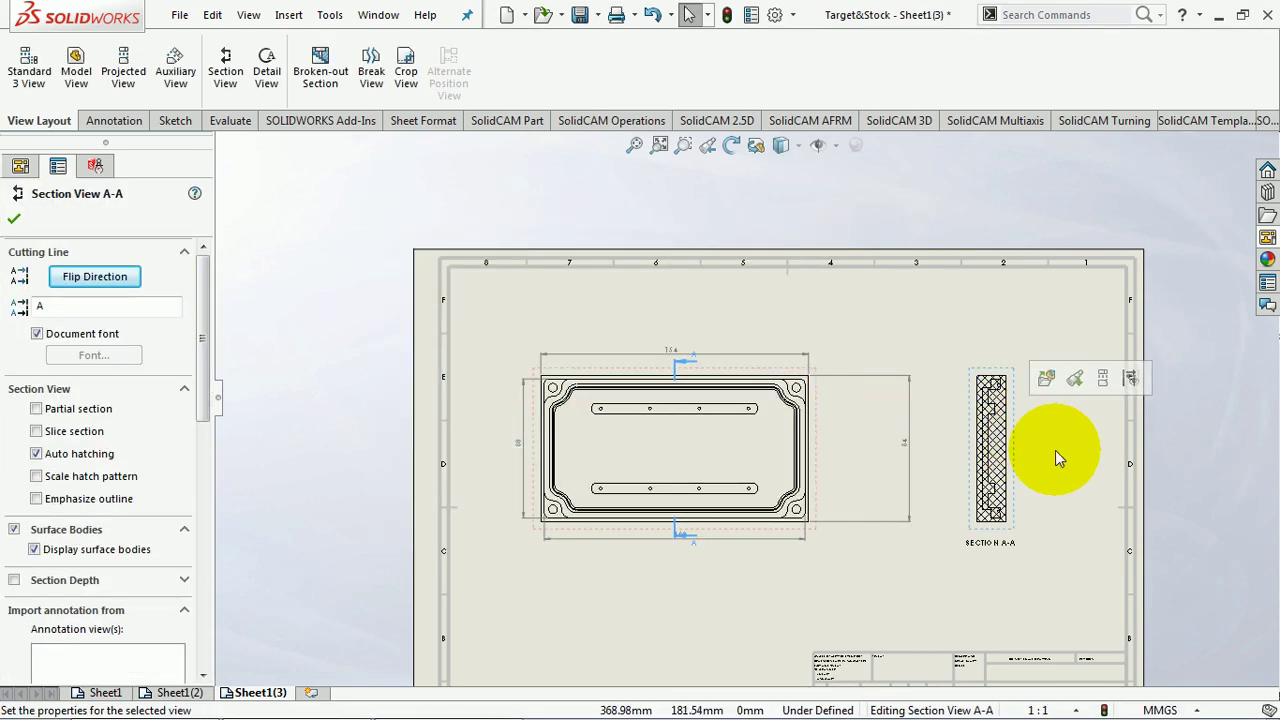
pyautogui.scroll(3, 1050, 455)
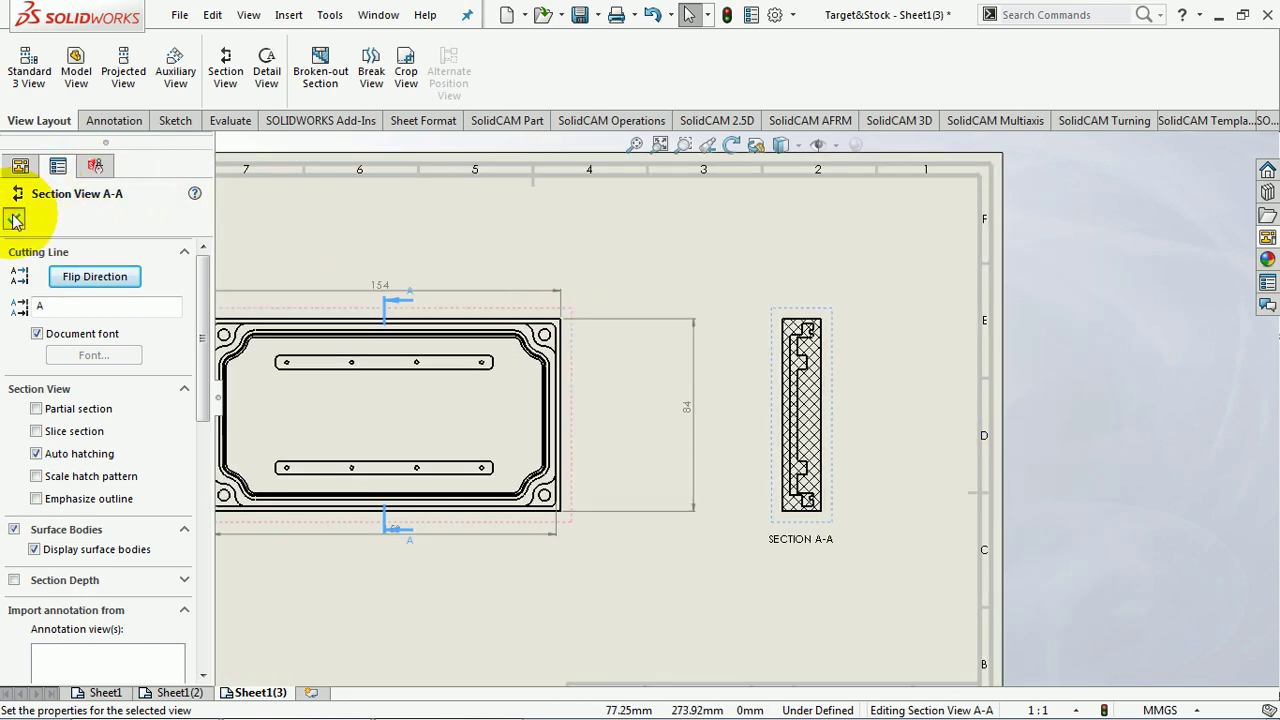
pyautogui.click(15, 220)
pyautogui.scroll(-2, 763, 448)
# Step: Rearrange the sheet: section A-A left of the plate, top view shifted, 84 dimension pulled closer
pyautogui.scroll(-2, 761, 452)
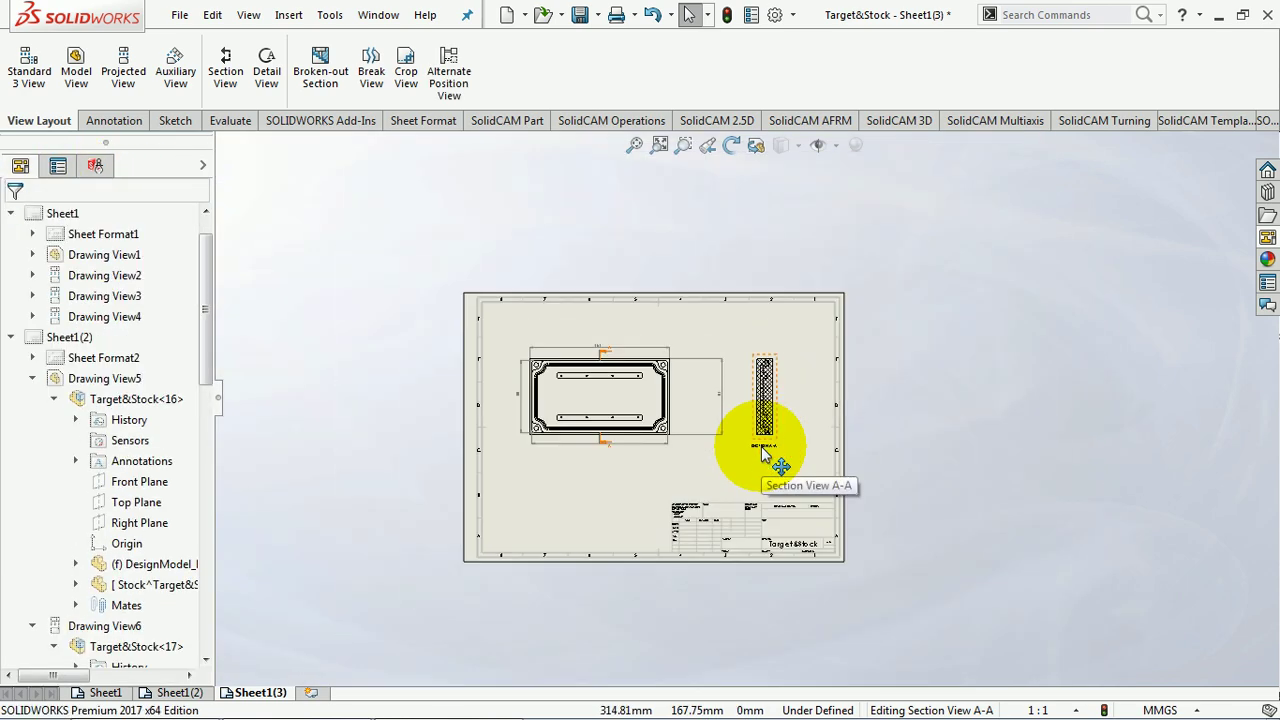
pyautogui.rightClick(946, 424)
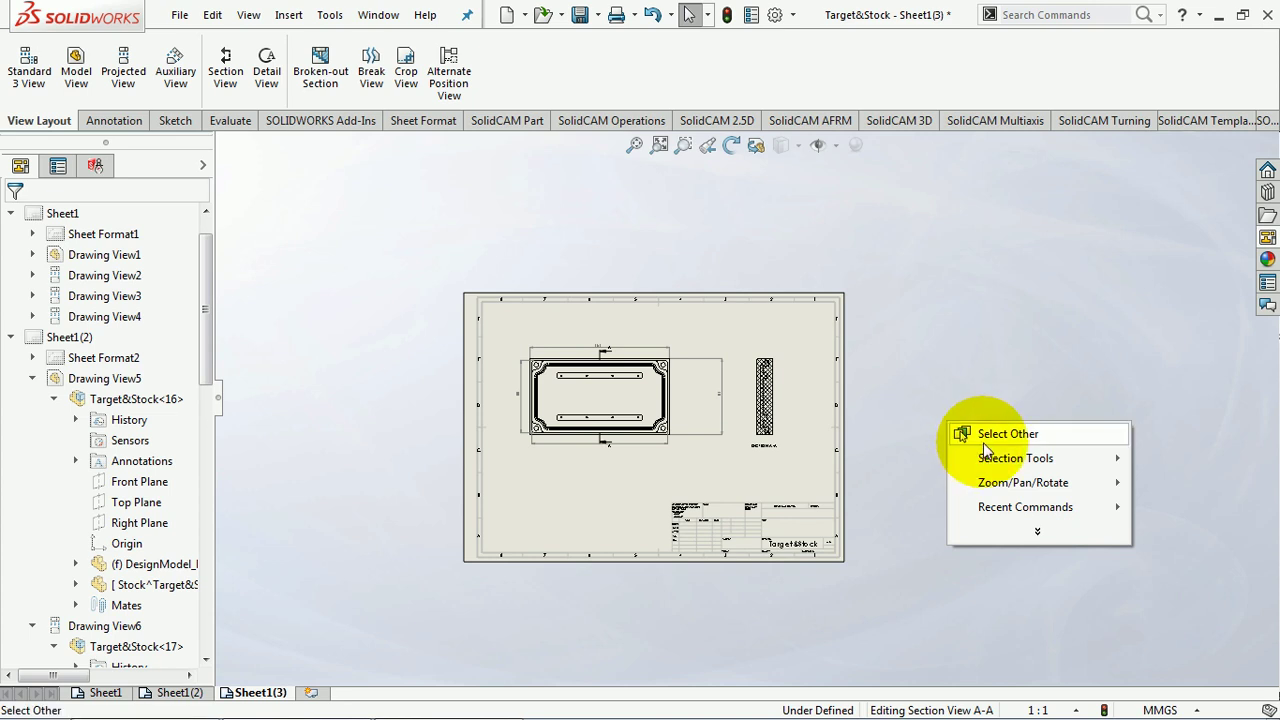
pyautogui.click(868, 426)
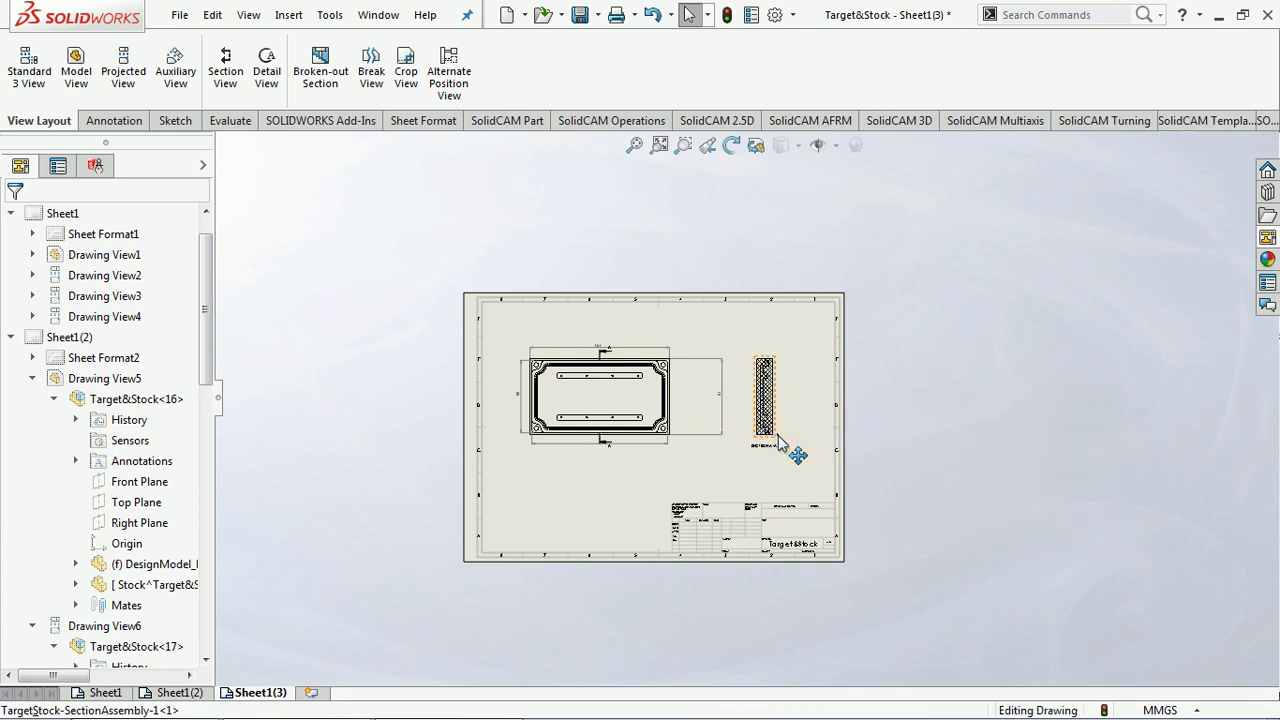
pyautogui.moveTo(780, 445)
pyautogui.mouseDown()
pyautogui.moveTo(536, 408)
pyautogui.moveTo(445, 420)
pyautogui.mouseUp()
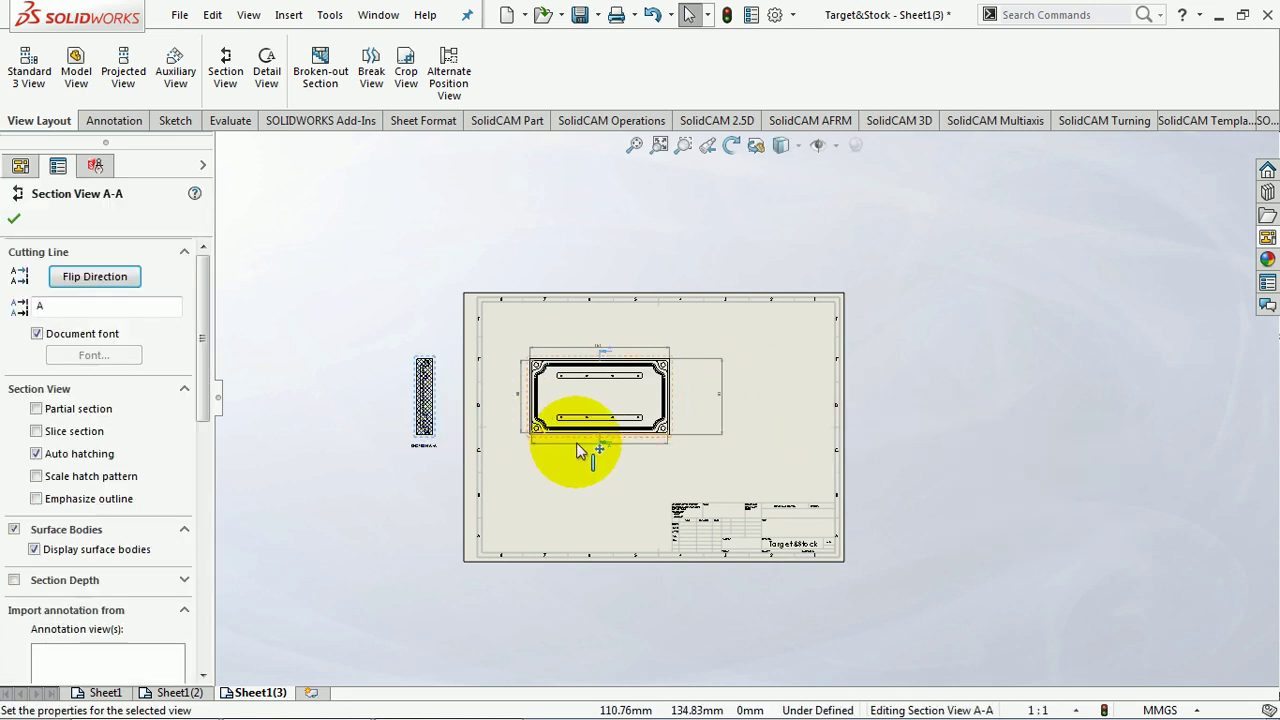
pyautogui.moveTo(576, 445)
pyautogui.mouseDown()
pyautogui.moveTo(710, 472)
pyautogui.moveTo(679, 462)
pyautogui.mouseUp()
pyautogui.moveTo(820, 416); pyautogui.dragTo(790, 416)
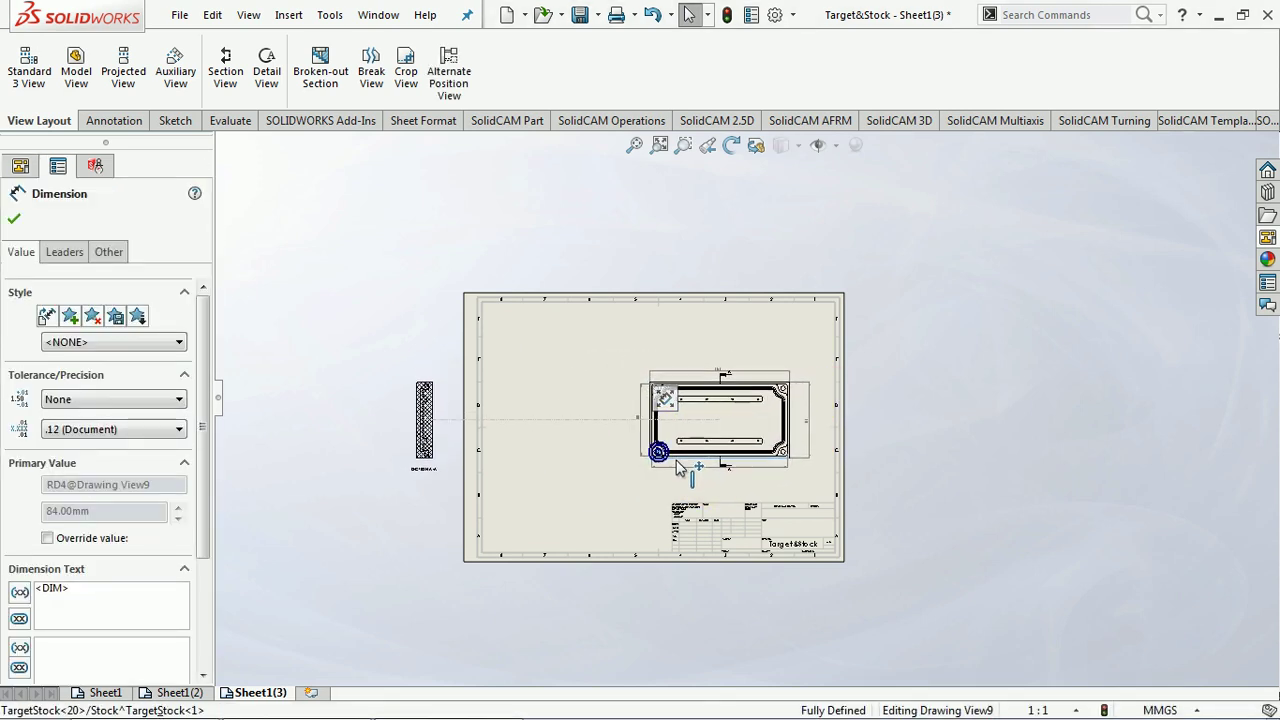
pyautogui.moveTo(660, 460); pyautogui.dragTo(682, 460)
pyautogui.click(447, 449)
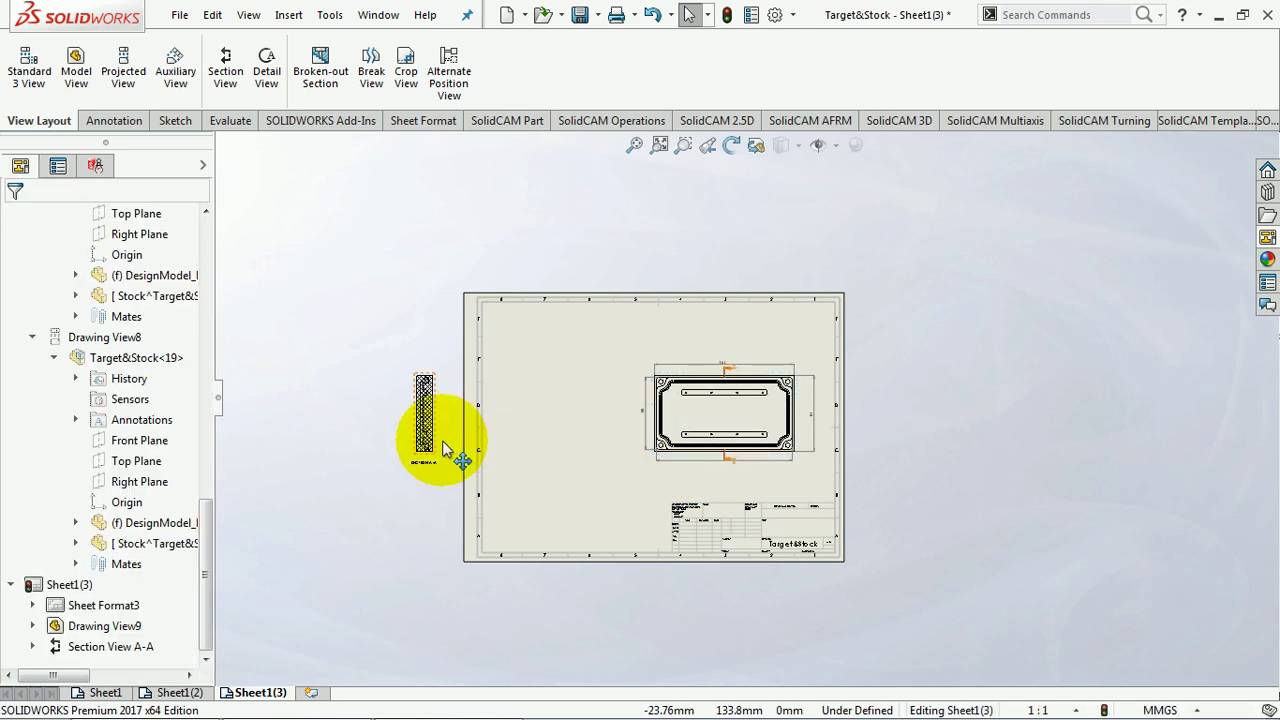
pyautogui.moveTo(447, 449); pyautogui.dragTo(585, 460)
# Step: Give Section View A-A a custom 2:1 scale
pyautogui.click(571, 448)
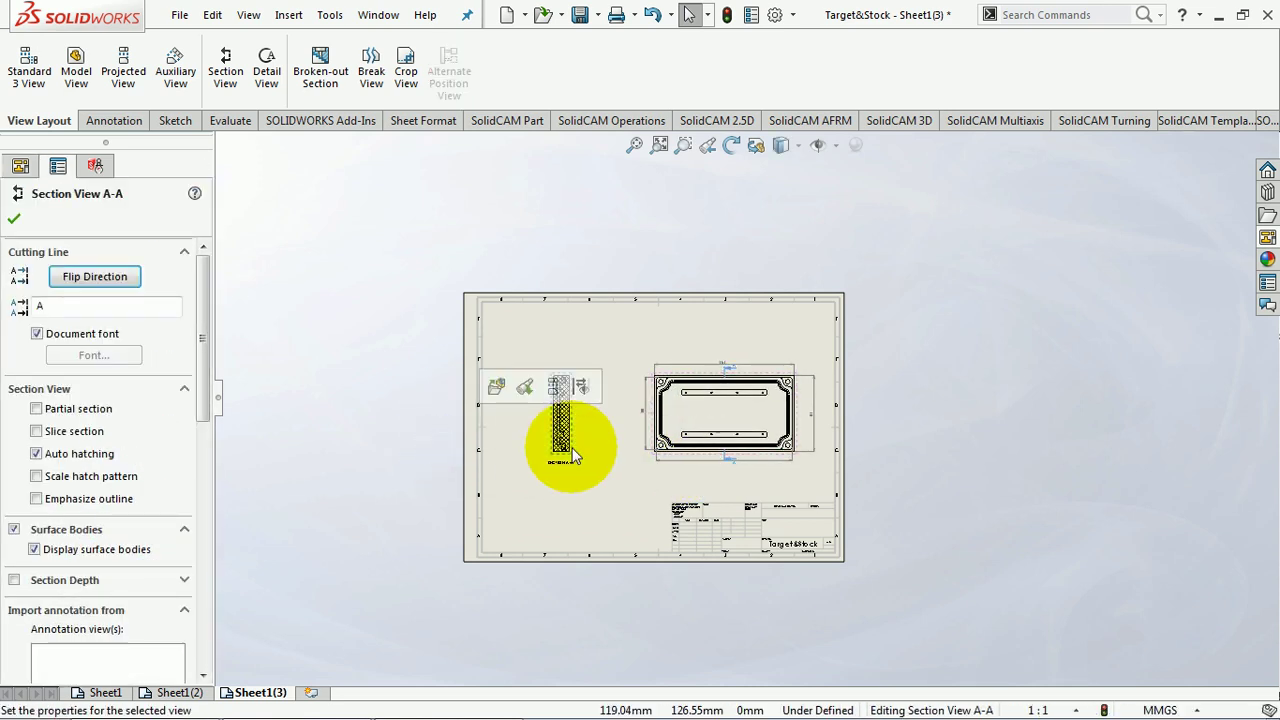
pyautogui.moveTo(204, 385); pyautogui.dragTo(204, 560)
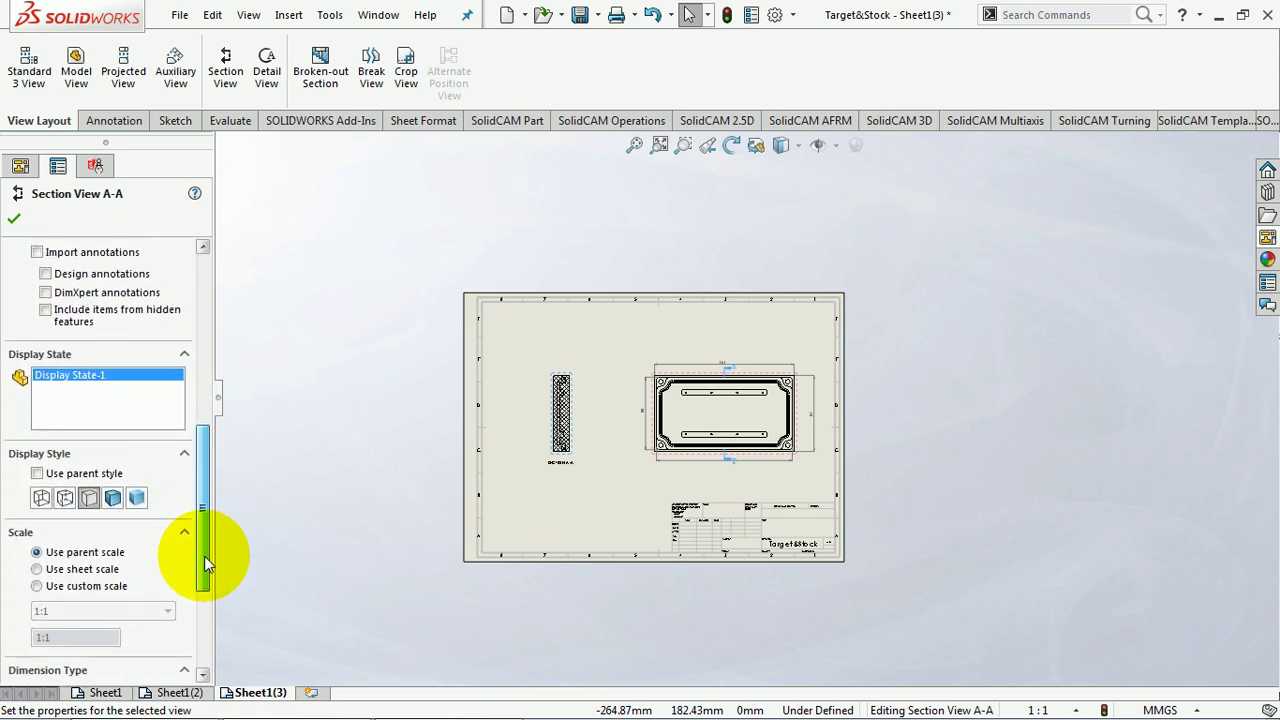
pyautogui.click(68, 577)
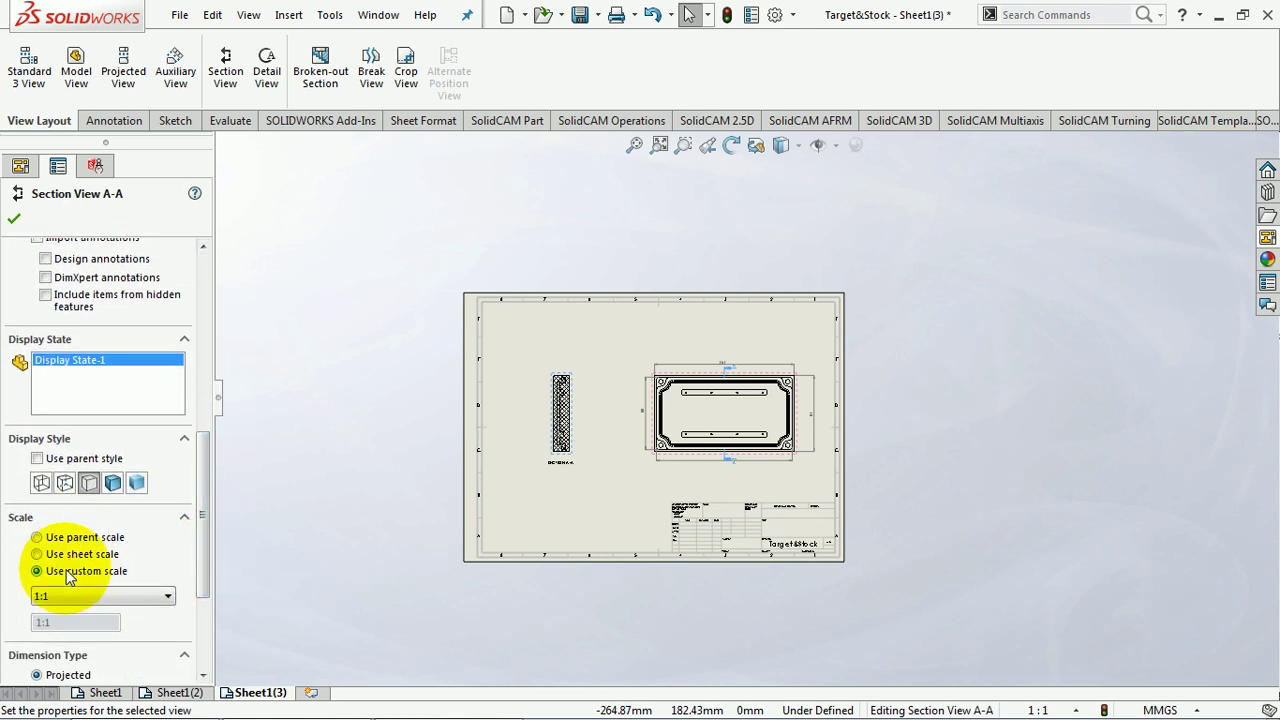
pyautogui.click(60, 596)
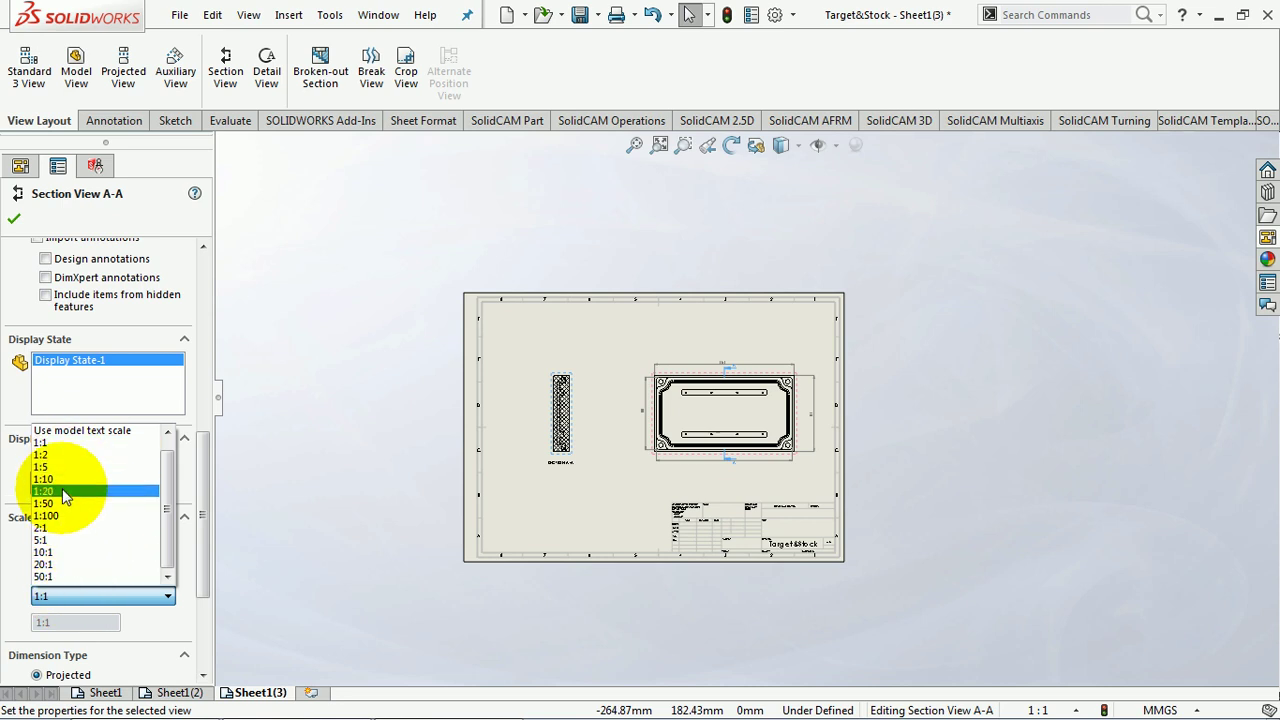
pyautogui.click(64, 528)
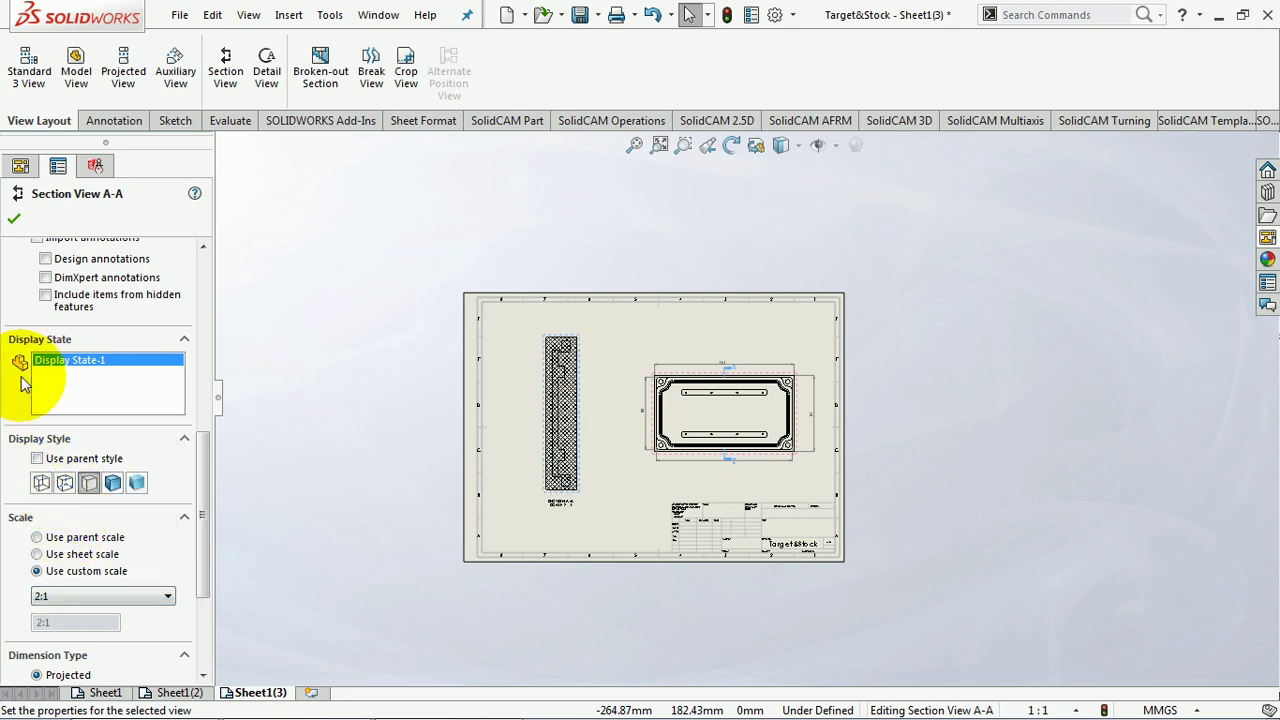
pyautogui.click(14, 218)
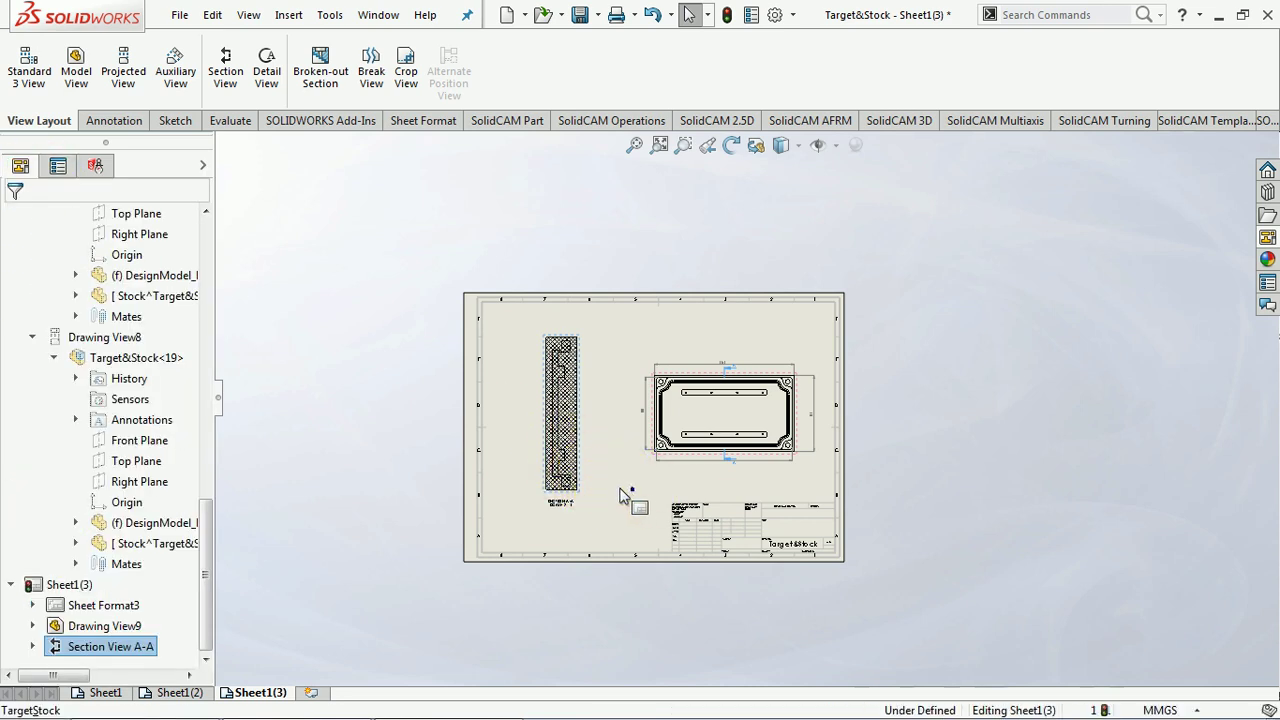
pyautogui.click(575, 450)
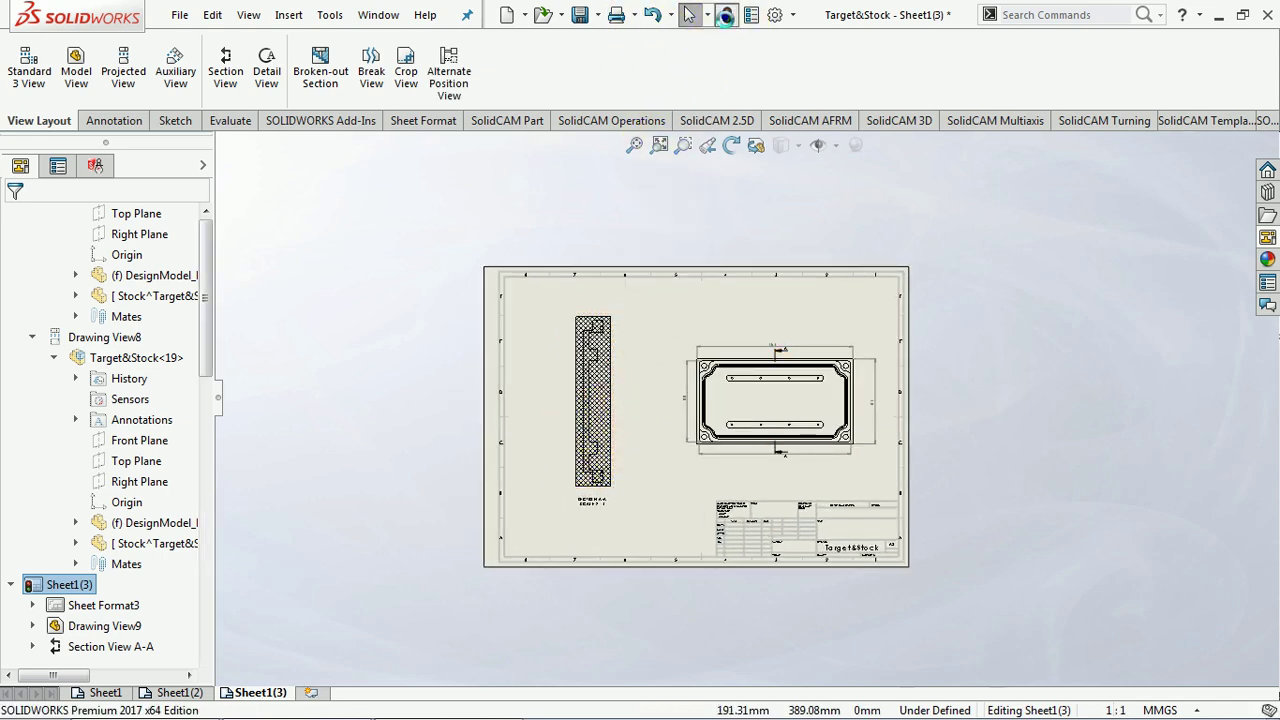
pyautogui.click(620, 378)
pyautogui.scroll(-2, 620, 378)
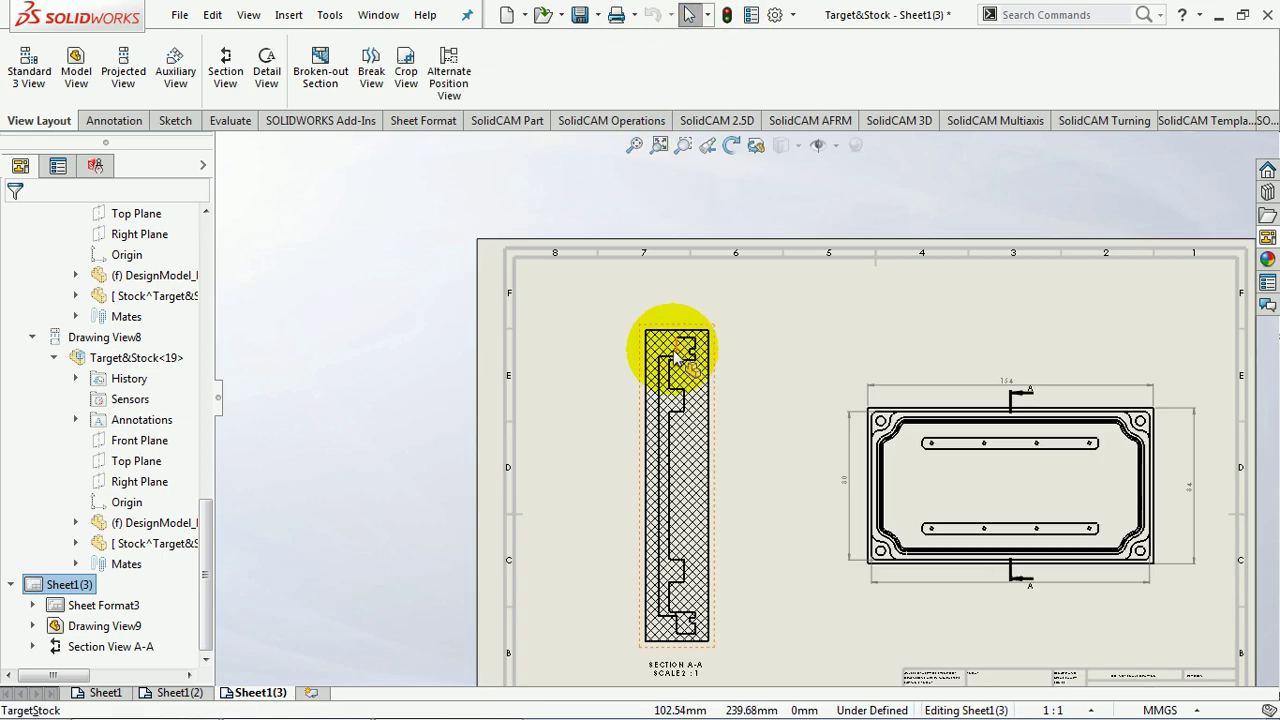
pyautogui.scroll(-2, 663, 334)
pyautogui.scroll(-2, 700, 386)
pyautogui.scroll(8, 766, 429)
pyautogui.scroll(-3, 764, 446)
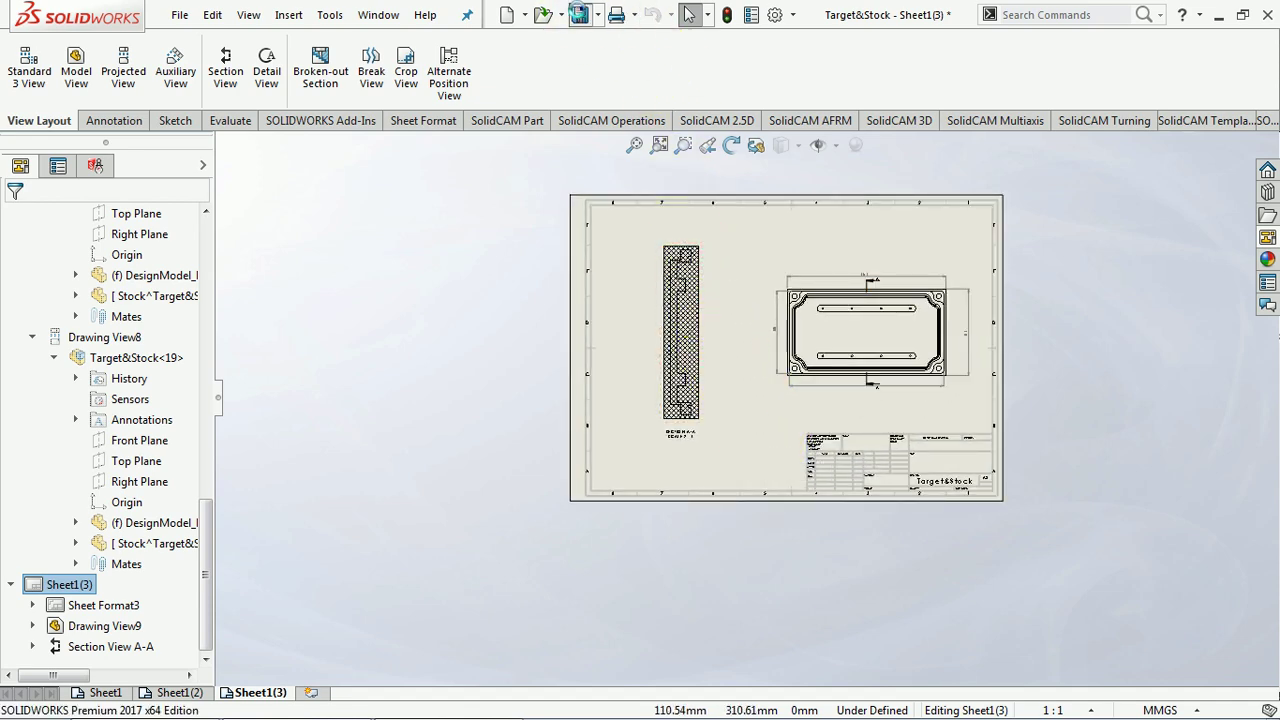
# Step: Save, then export the drawing as Adobe PDF (*.pdf) with Sheet1, Sheet1(2) and Sheet1(3)
pyautogui.click(580, 14)
pyautogui.click(176, 15)
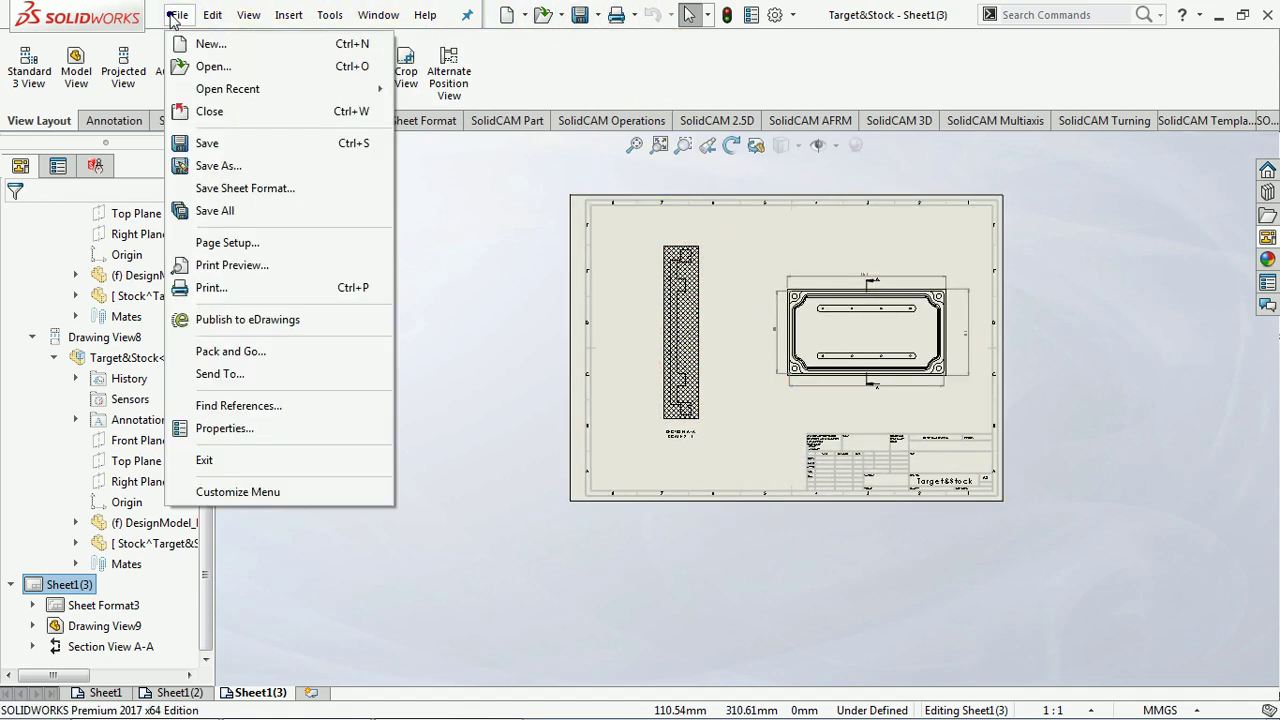
pyautogui.click(226, 167)
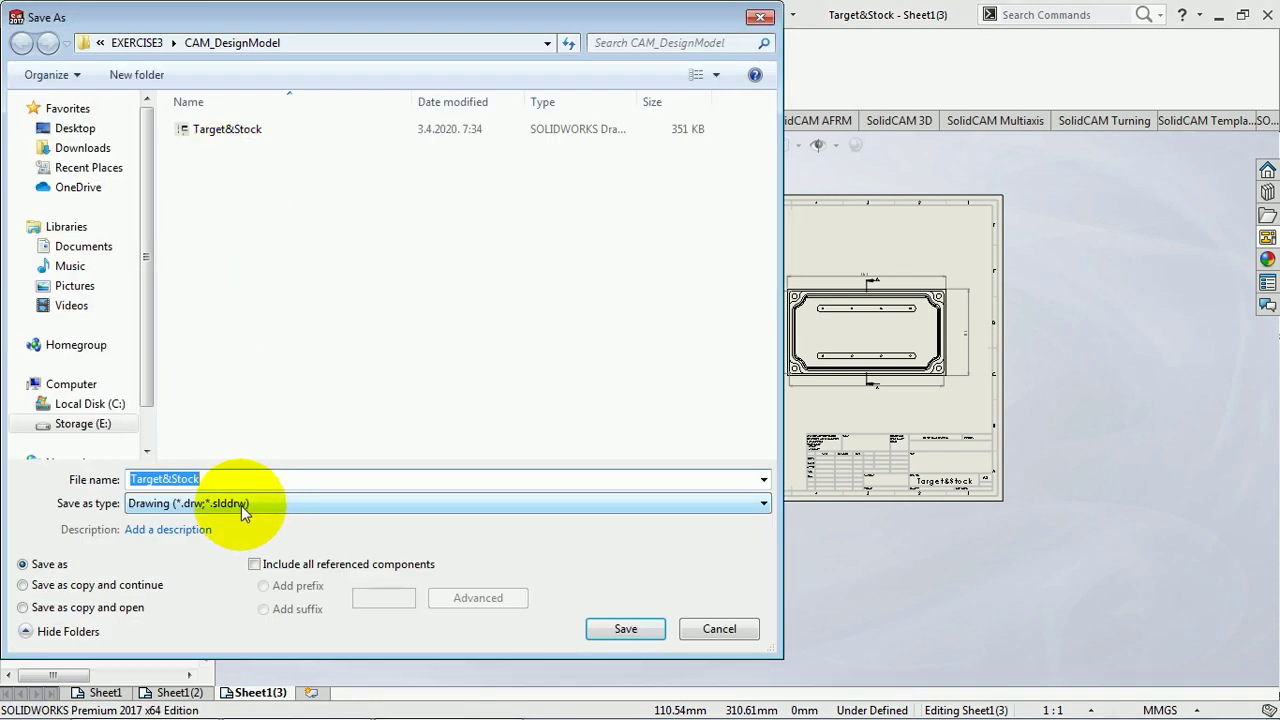
pyautogui.click(243, 511)
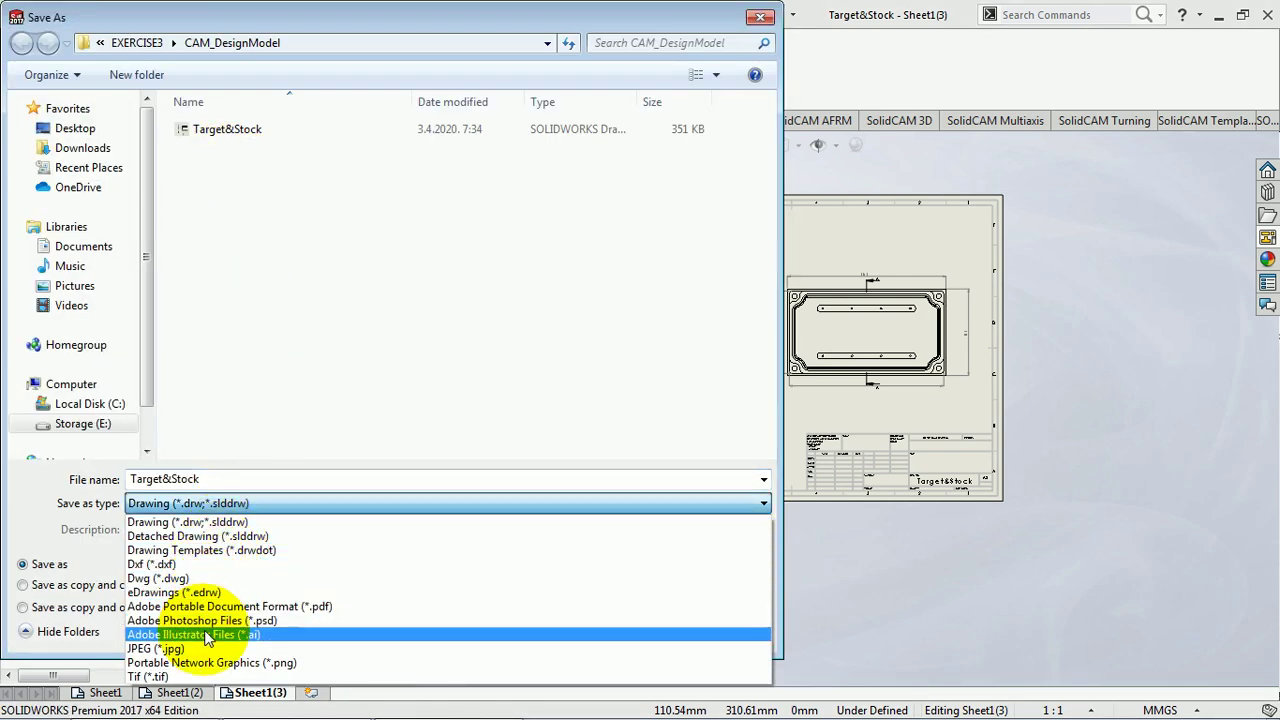
pyautogui.click(255, 606)
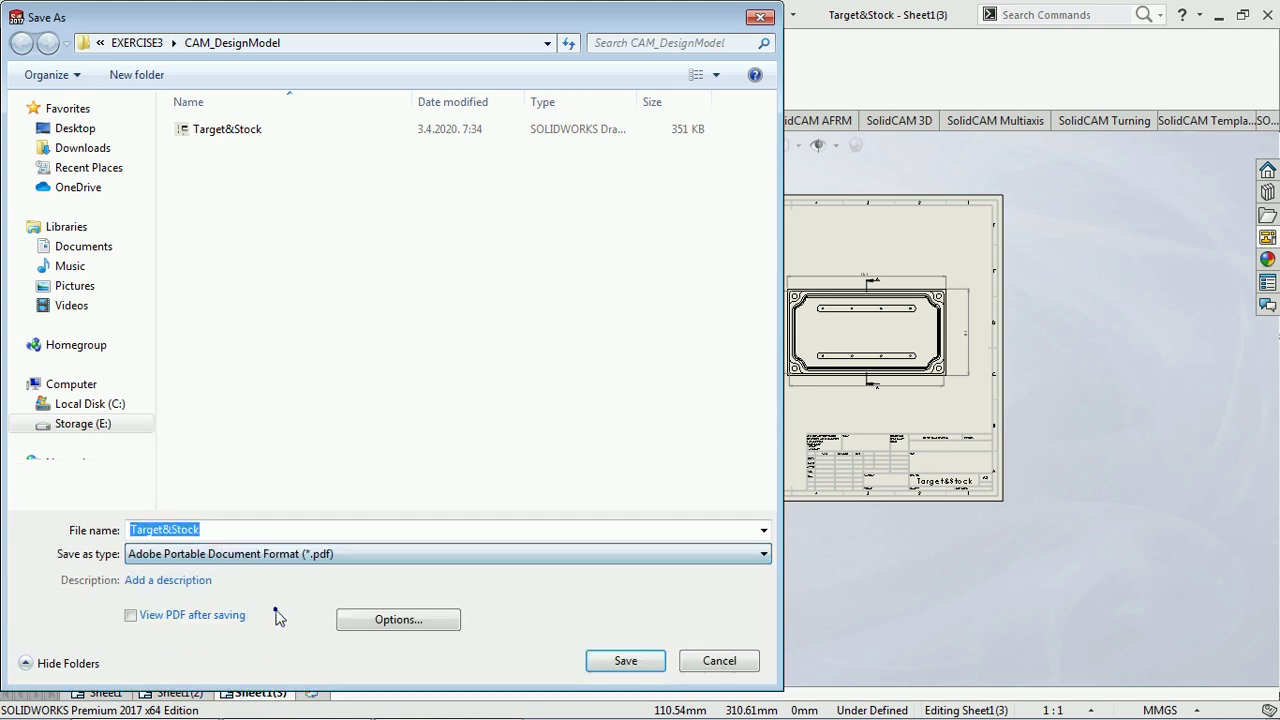
pyautogui.click(627, 664)
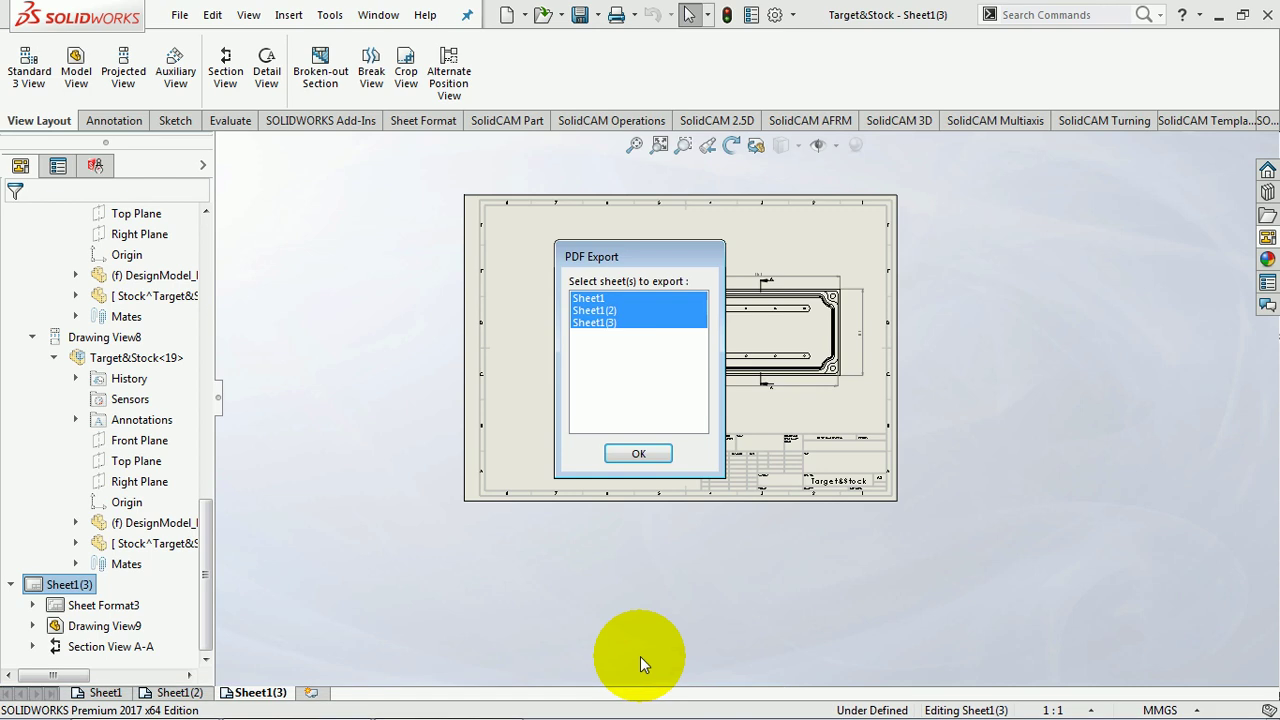
pyautogui.click(638, 453)
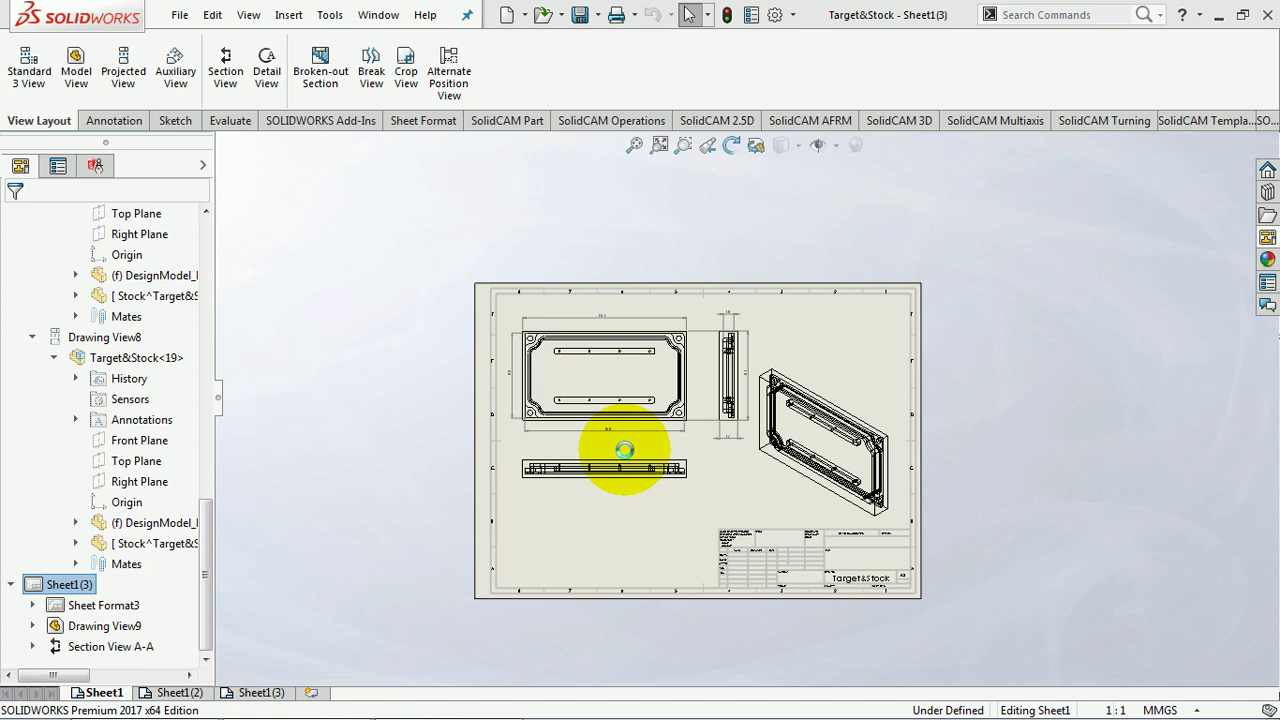
# Step: After the export finishes, step forward to Sheet1(3) and bring up the Windows Start menu
pyautogui.hotkey('ctrl', 'pagedown')
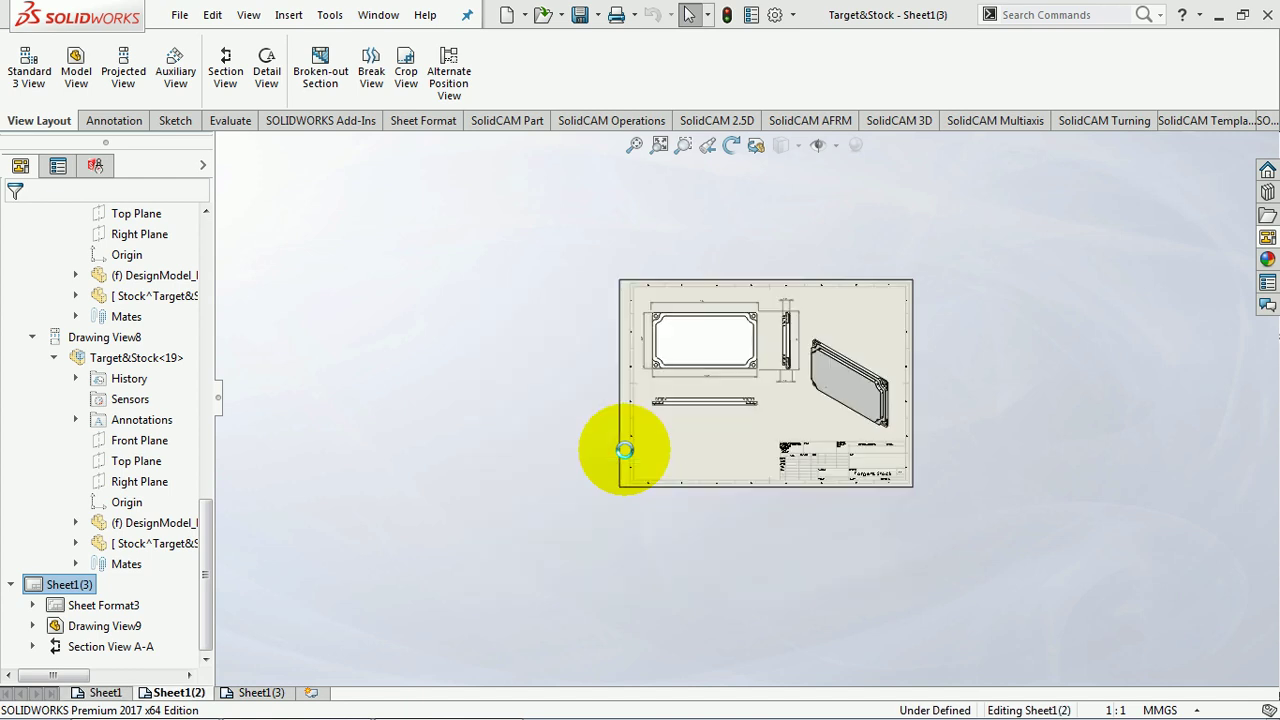
pyautogui.hotkey('ctrl', 'pagedown')
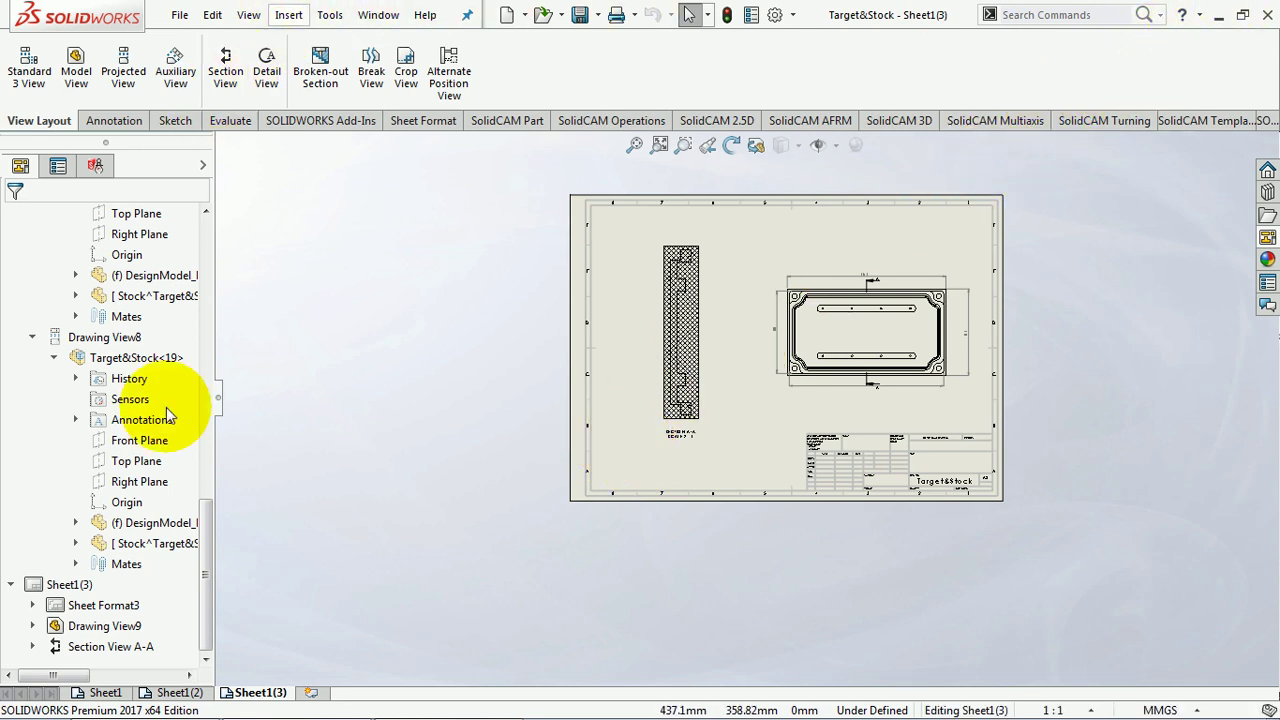
pyautogui.moveTo(640, 716)
pyautogui.click(22, 706)
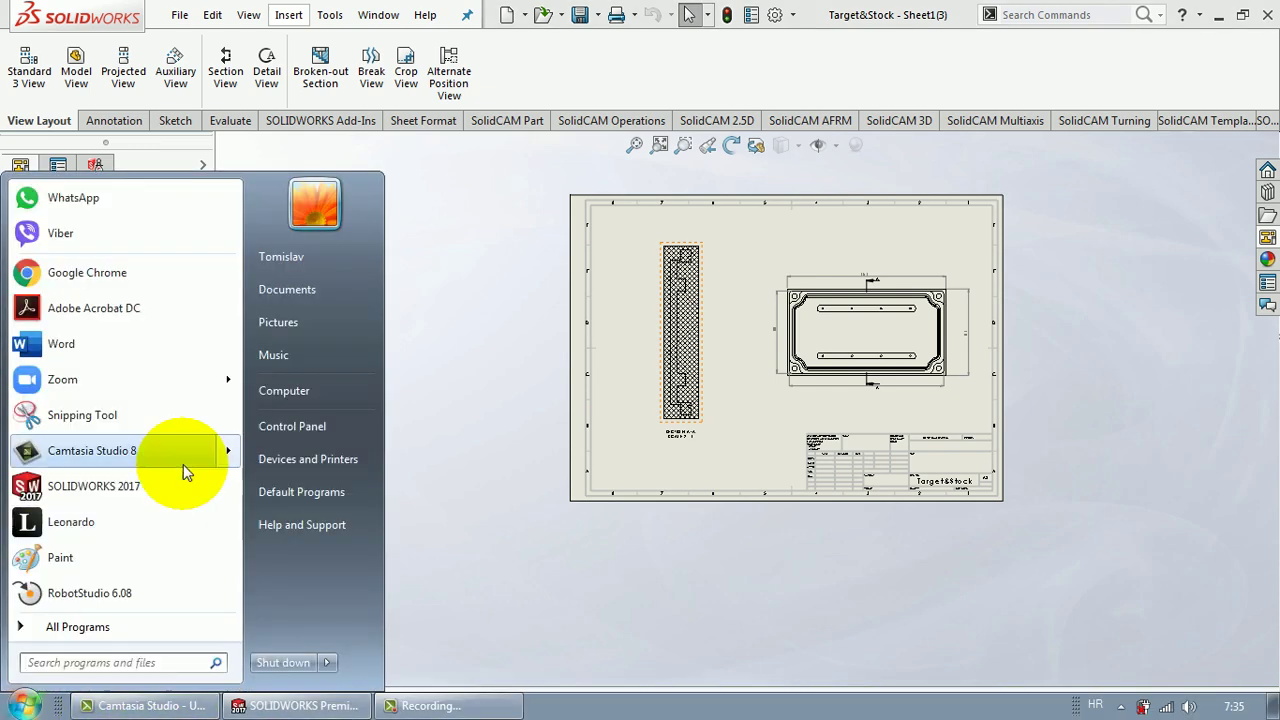
# Step: Browse Computer to Storage (E:) and into the PPR_2020 folder
pyautogui.click(287, 394)
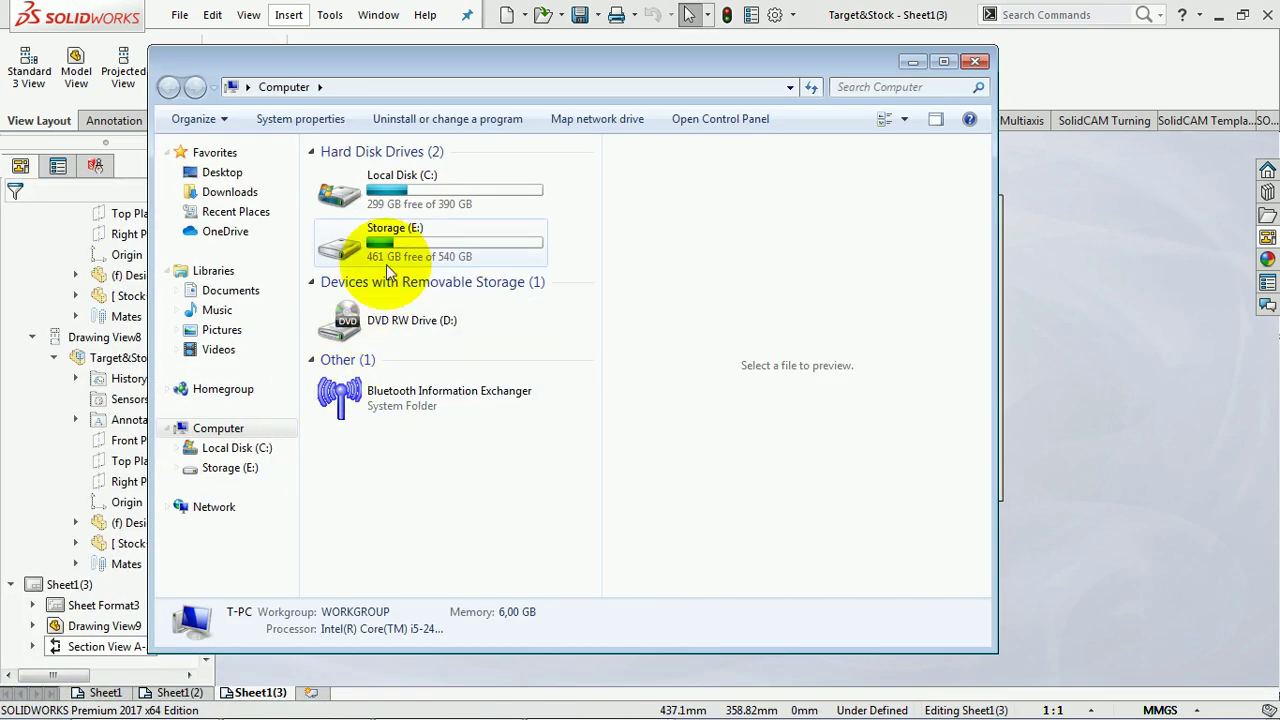
pyautogui.doubleClick(397, 235)
pyautogui.scroll(-2, 398, 270)
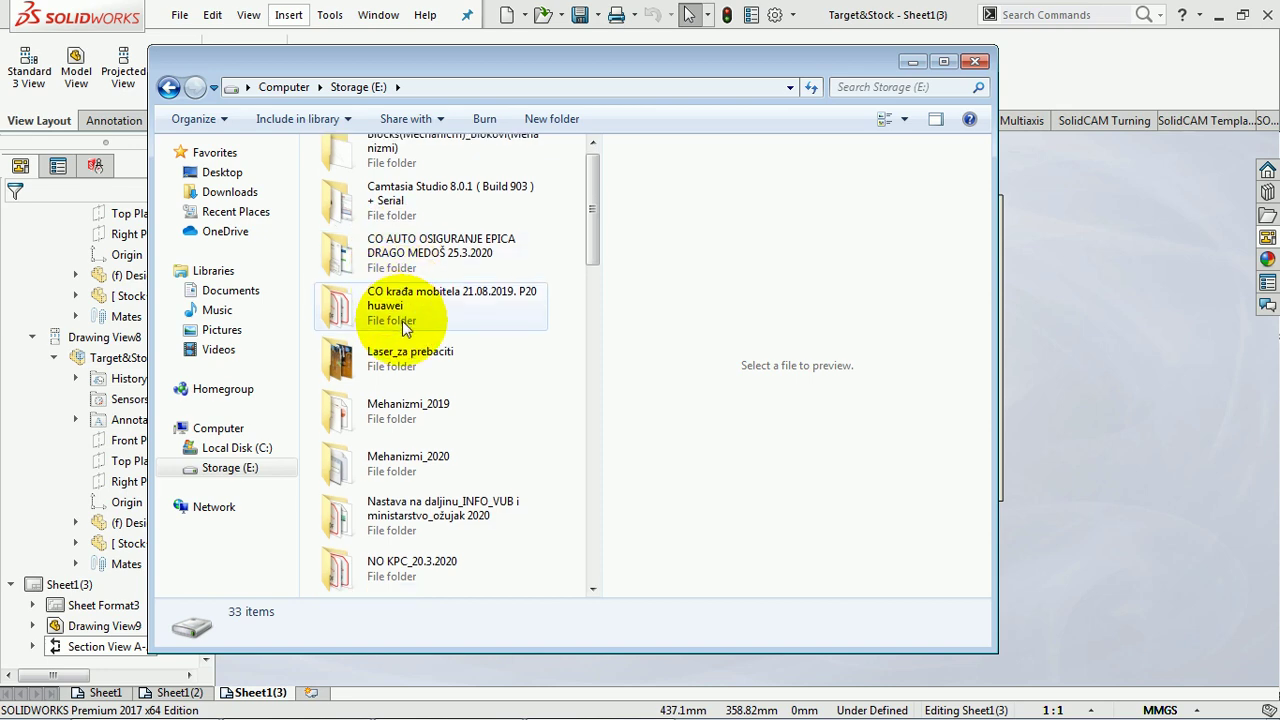
pyautogui.scroll(-2, 403, 329)
pyautogui.scroll(2, 388, 432)
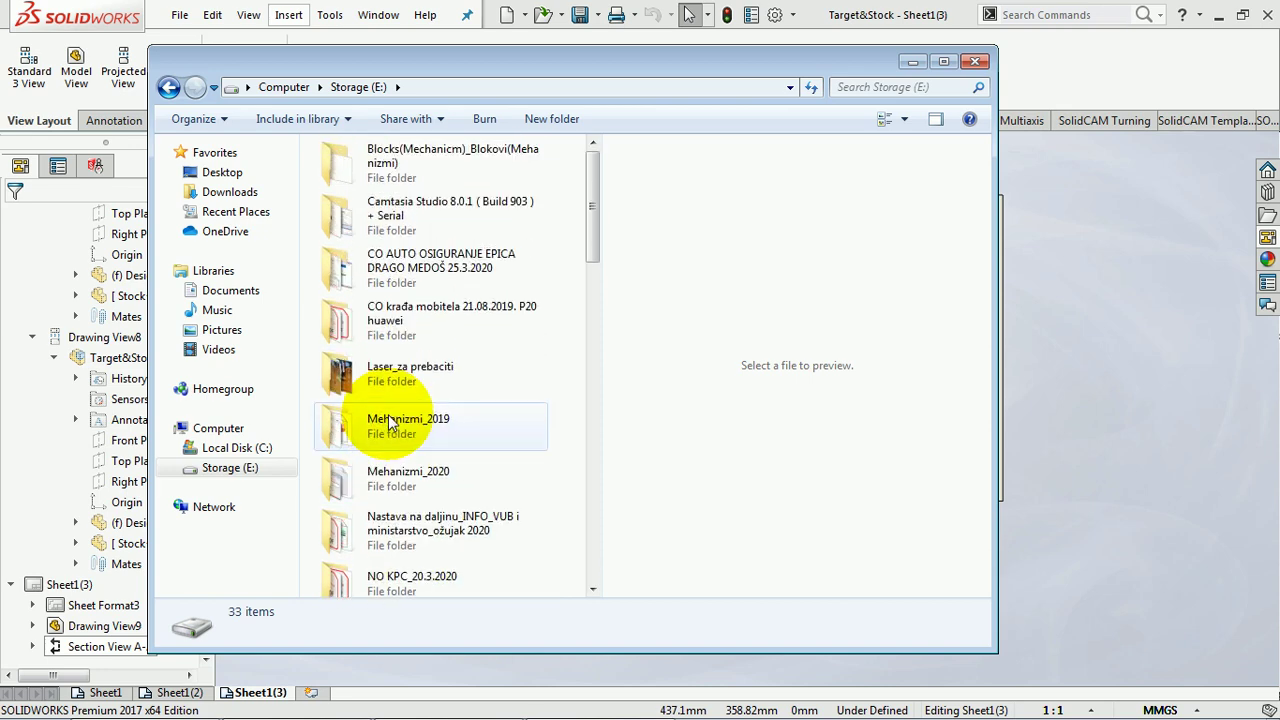
pyautogui.scroll(-2, 420, 369)
pyautogui.scroll(-2, 417, 385)
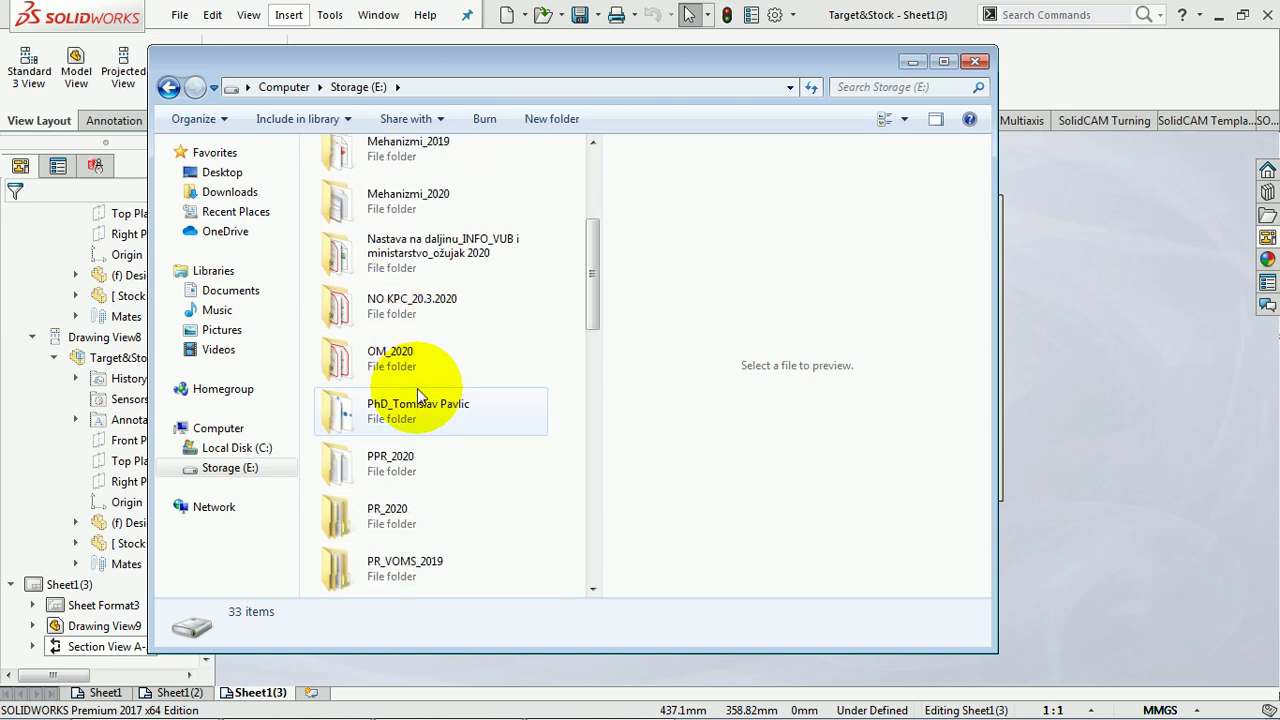
pyautogui.scroll(-1, 418, 400)
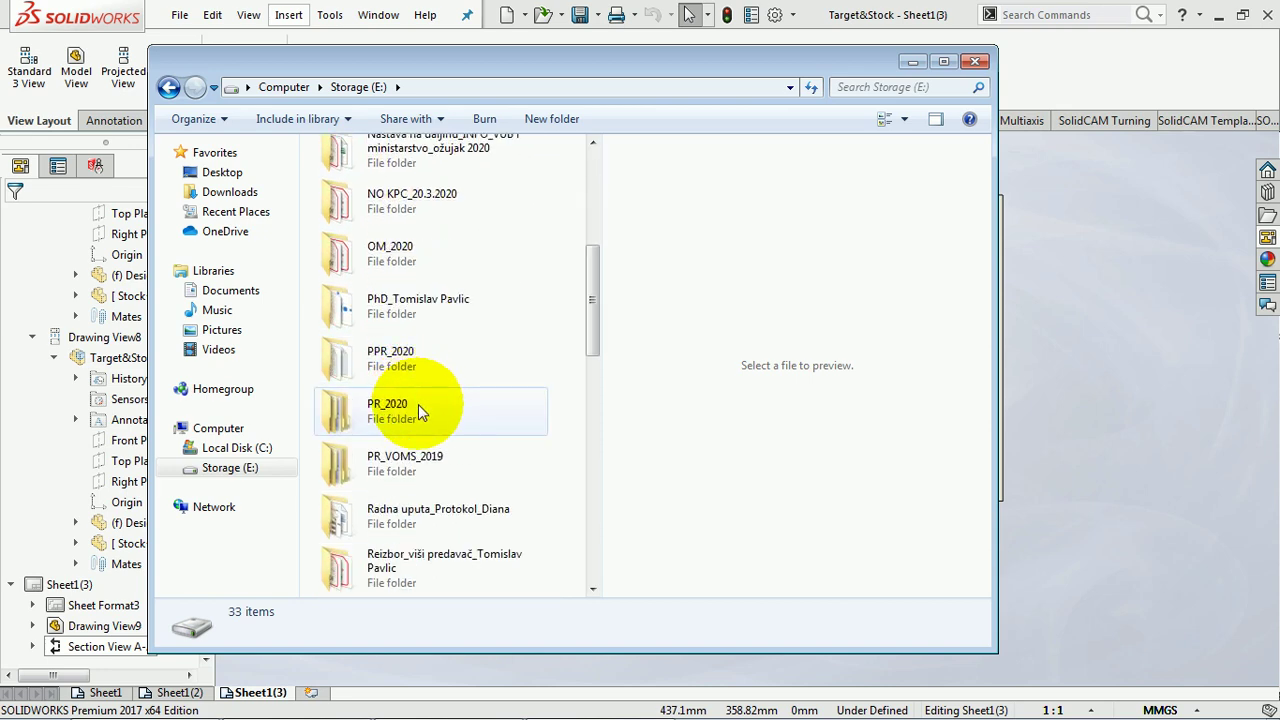
pyautogui.doubleClick(369, 361)
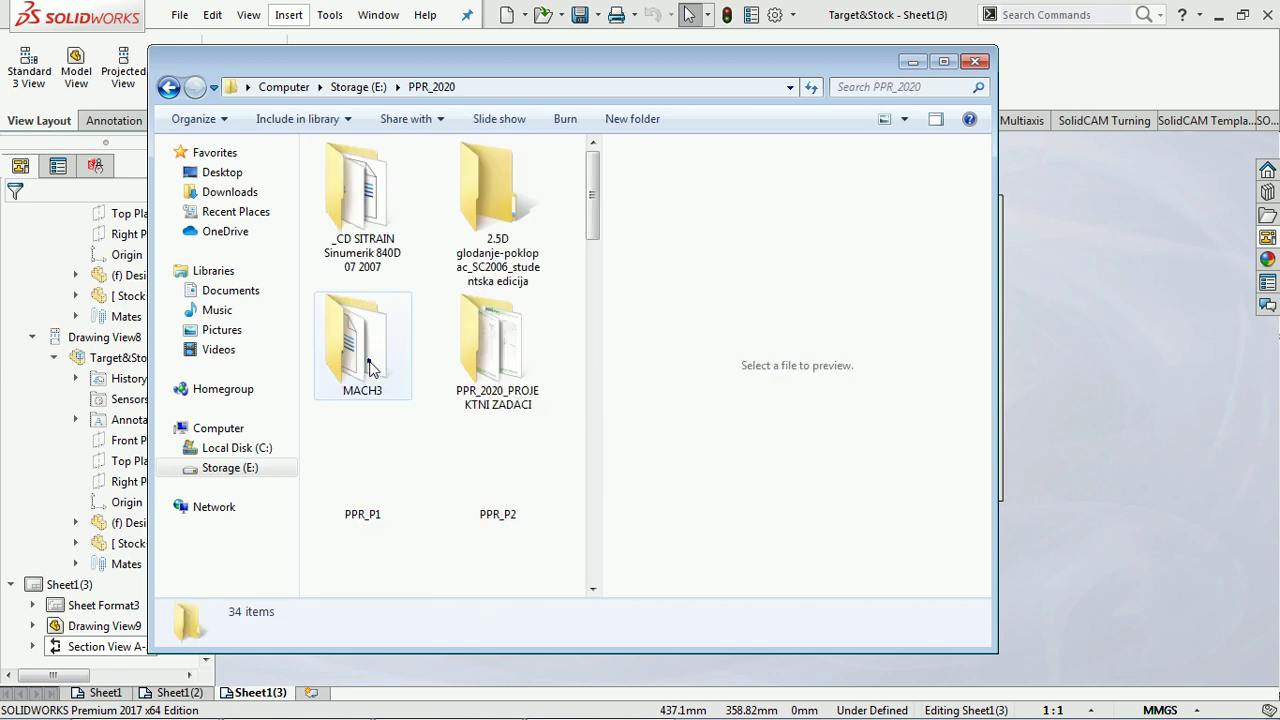
# Step: Go into 2.5D glodanje-poklopac_SC2006_studentska edicija > EXERCISE3 > CAM_DesignModel and select the Target&Stock PDF
pyautogui.doubleClick(489, 203)
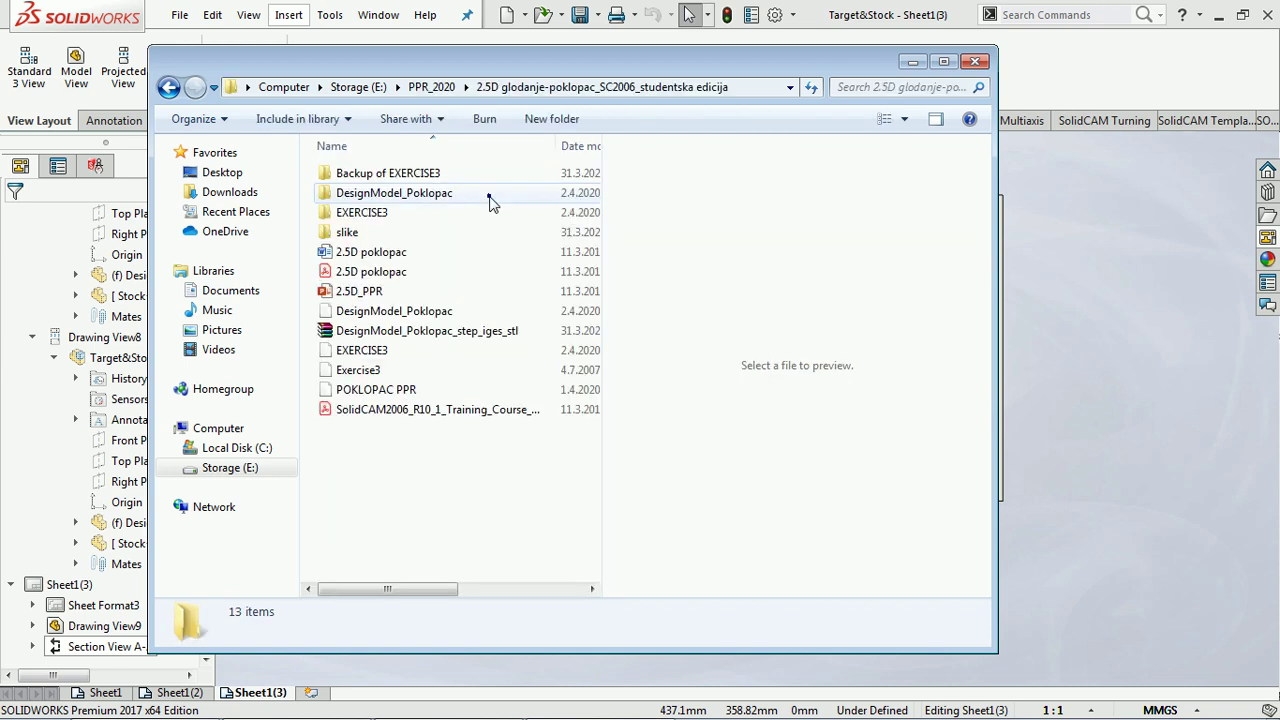
pyautogui.doubleClick(388, 195)
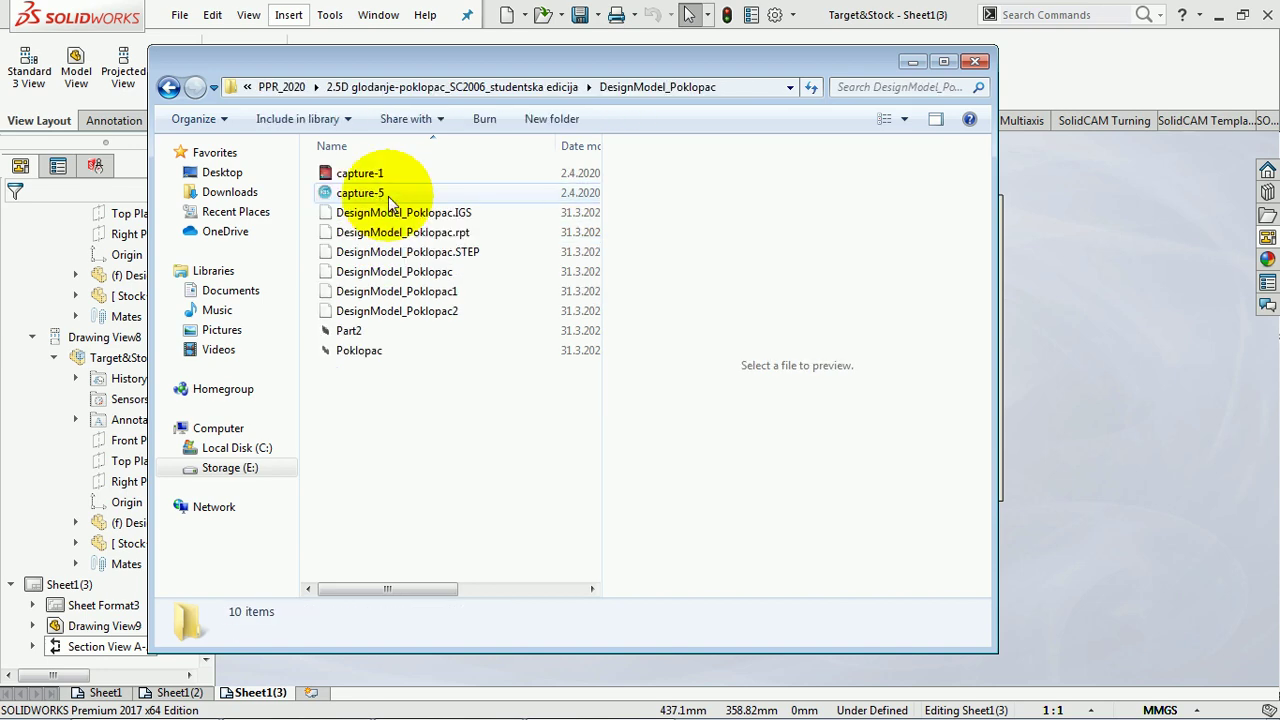
pyautogui.press('BackSpace')
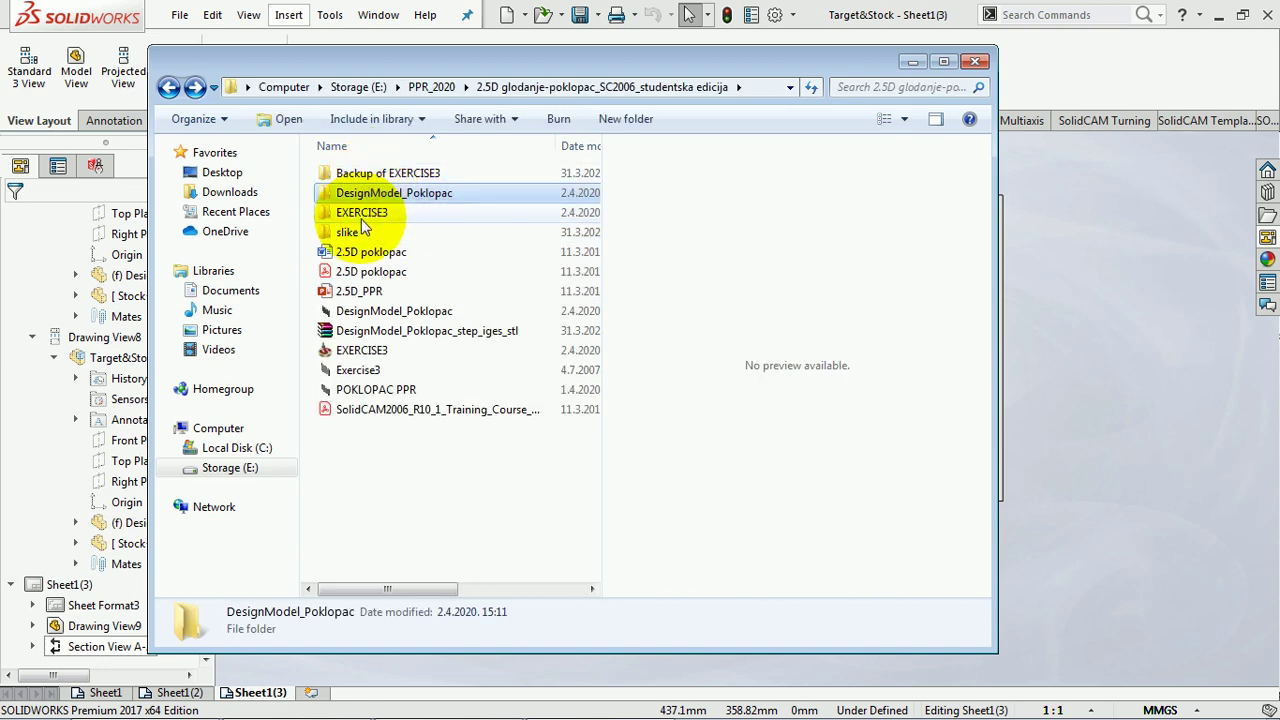
pyautogui.doubleClick(358, 212)
pyautogui.doubleClick(352, 176)
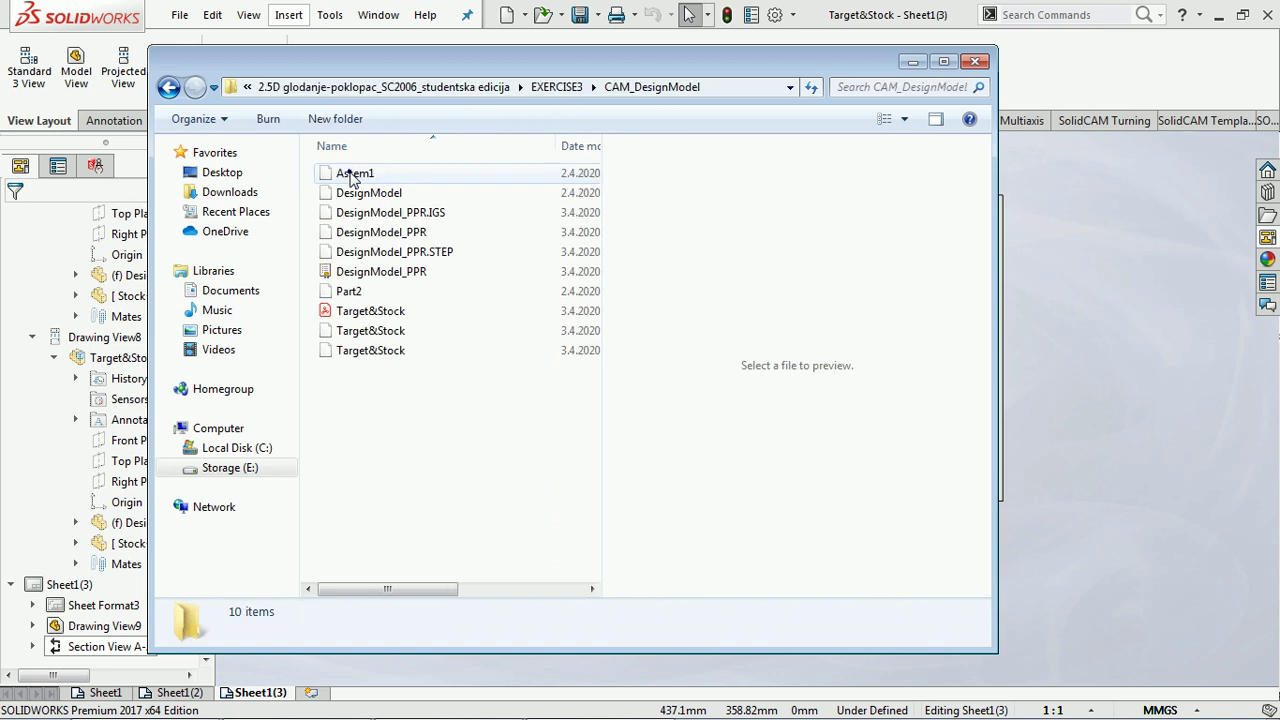
pyautogui.click(357, 313)
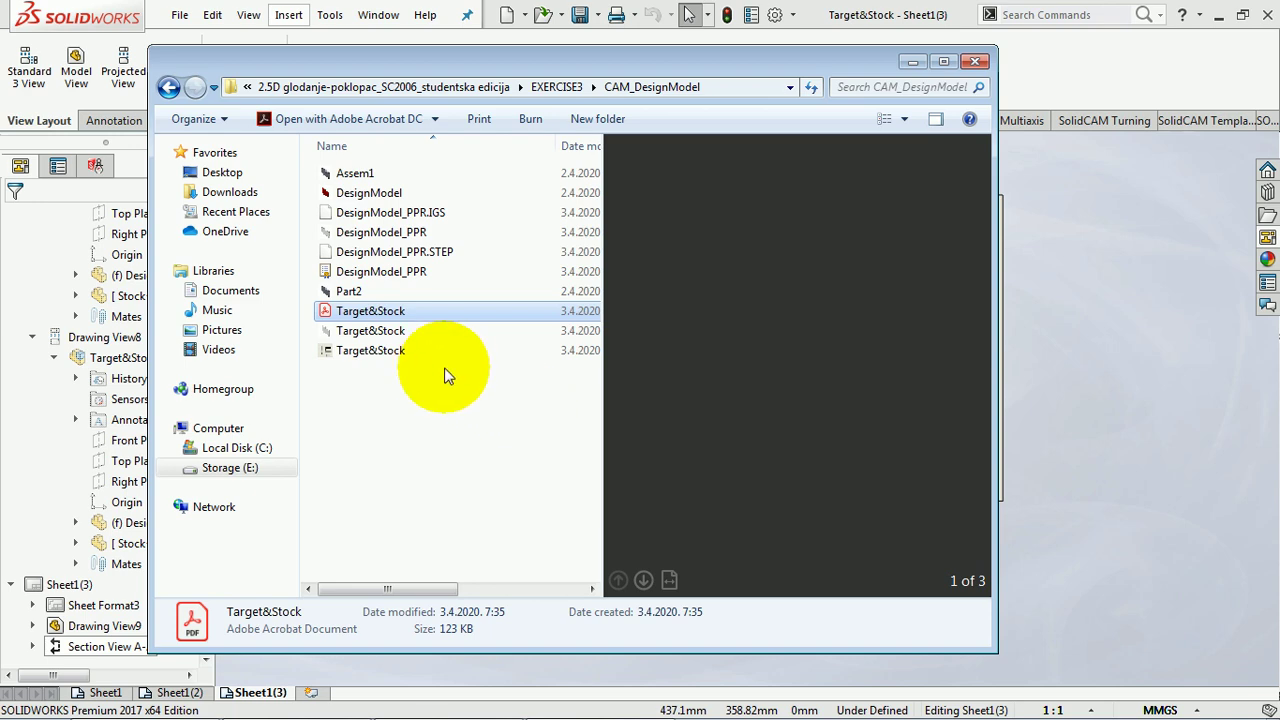
# Step: Open Target&Stock.PDF in Acrobat, scroll through its three pages, and return to page 1
pyautogui.doubleClick(388, 316)
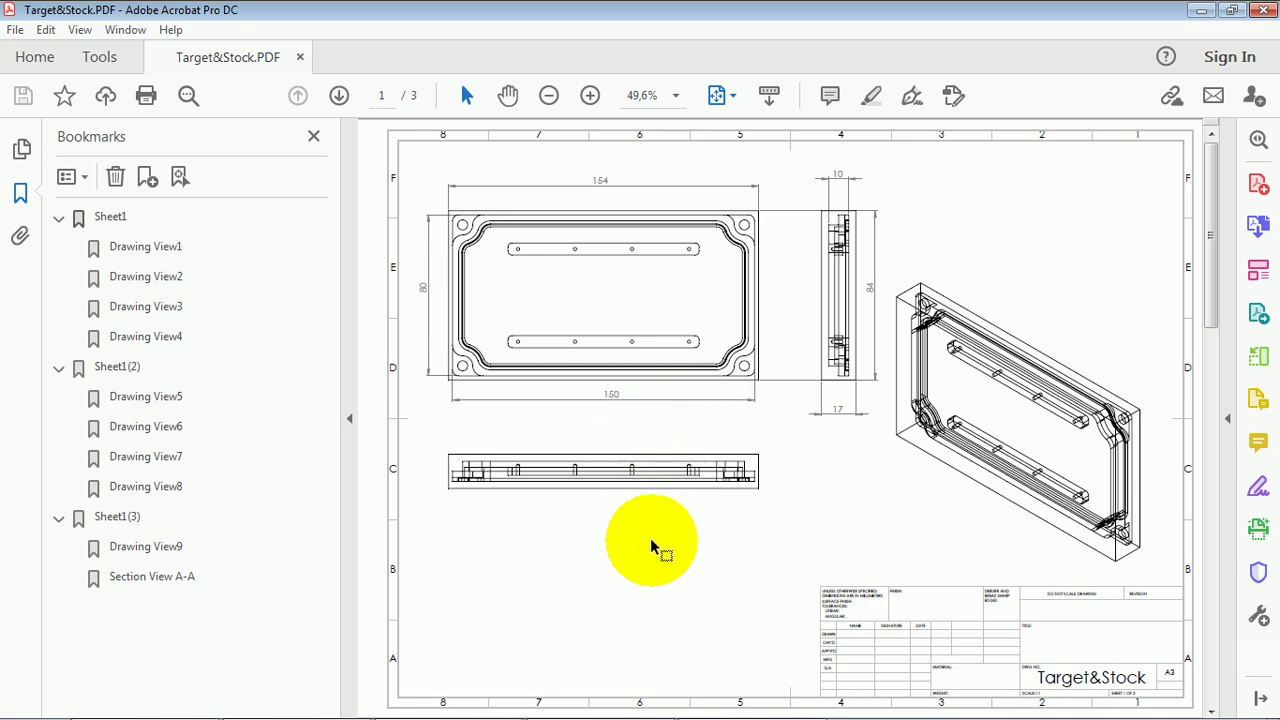
pyautogui.scroll(-2, 650, 565)
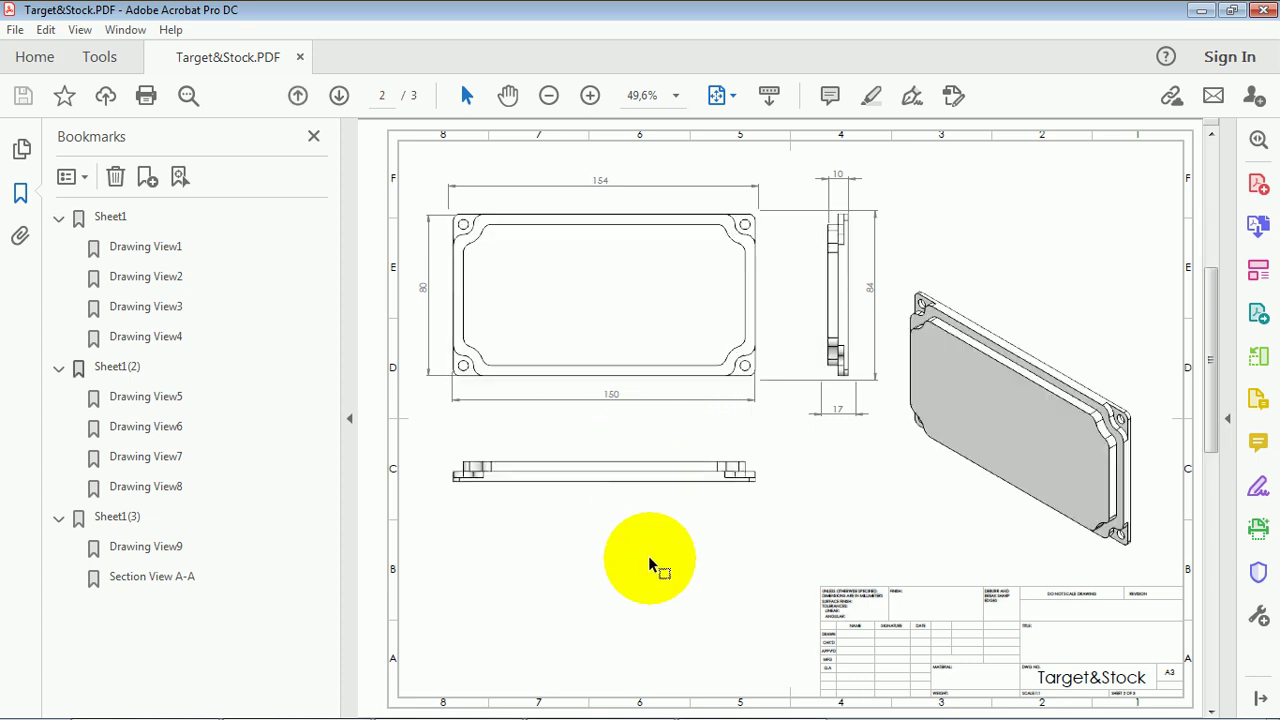
pyautogui.scroll(-2, 648, 566)
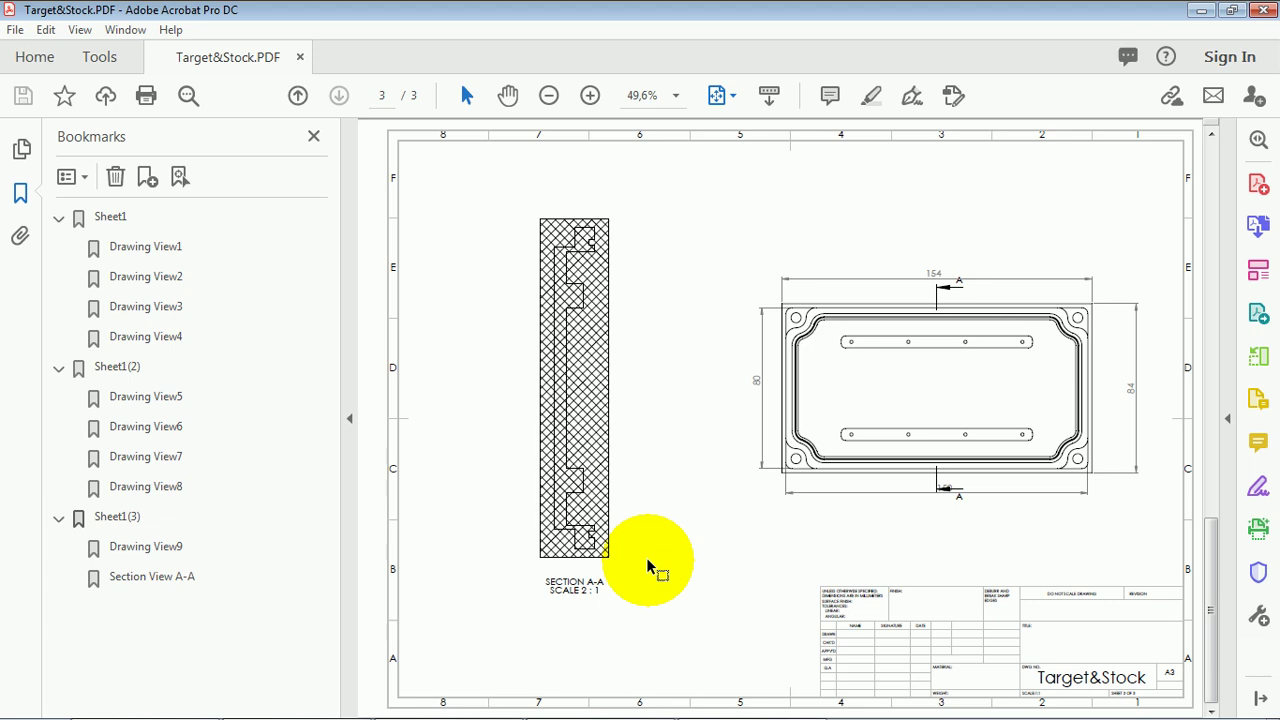
pyautogui.press('Home')
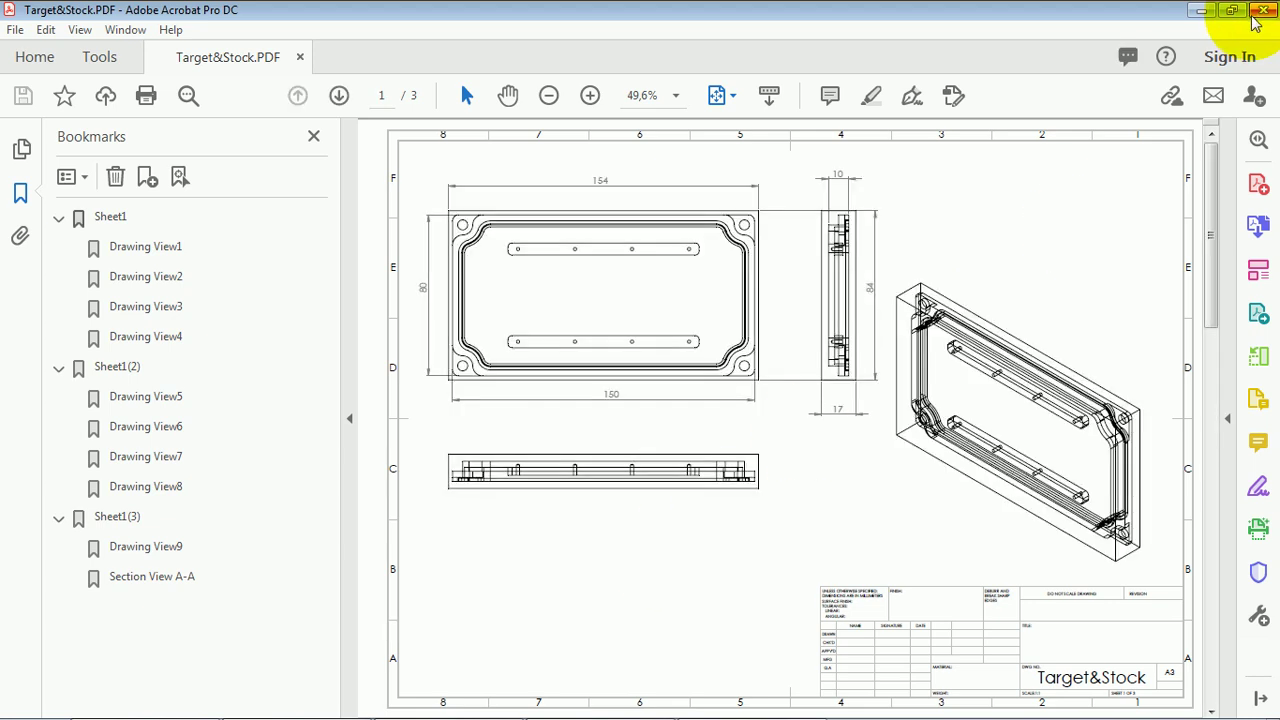
# Step: Close the PDF, clear the folder preview, and minimize the Explorer window
pyautogui.click(1258, 11)
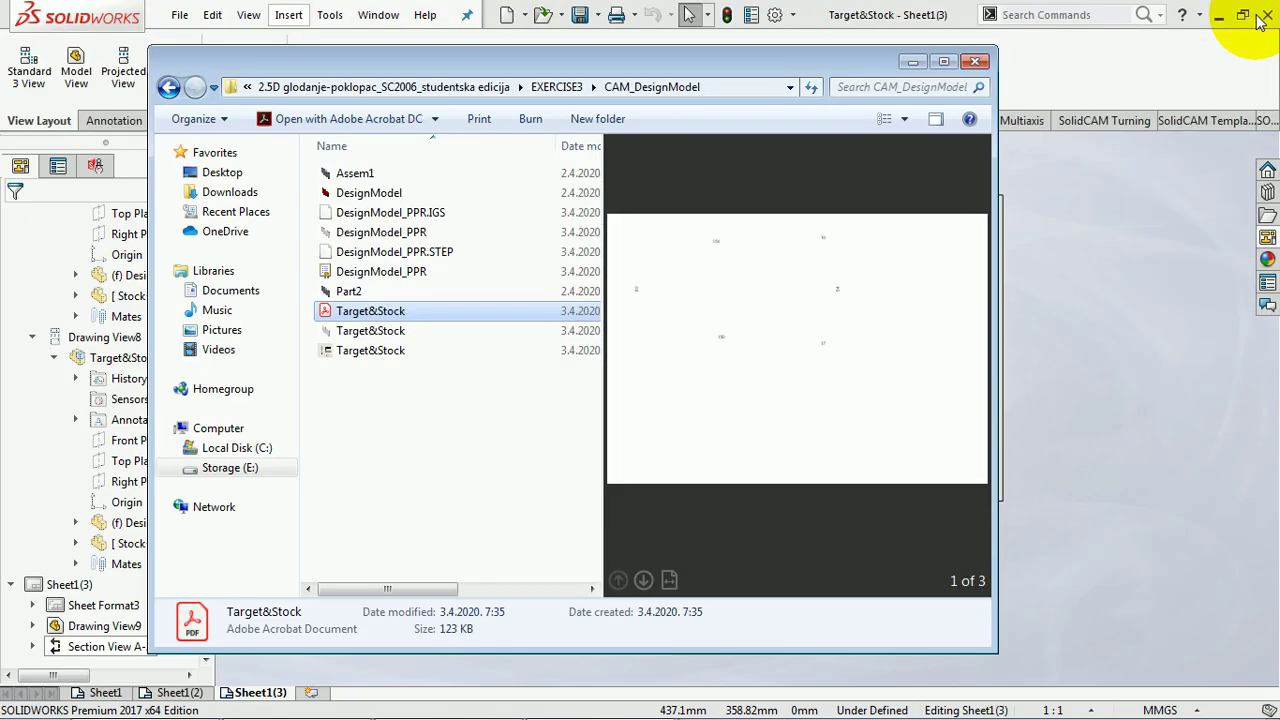
pyautogui.click(520, 460)
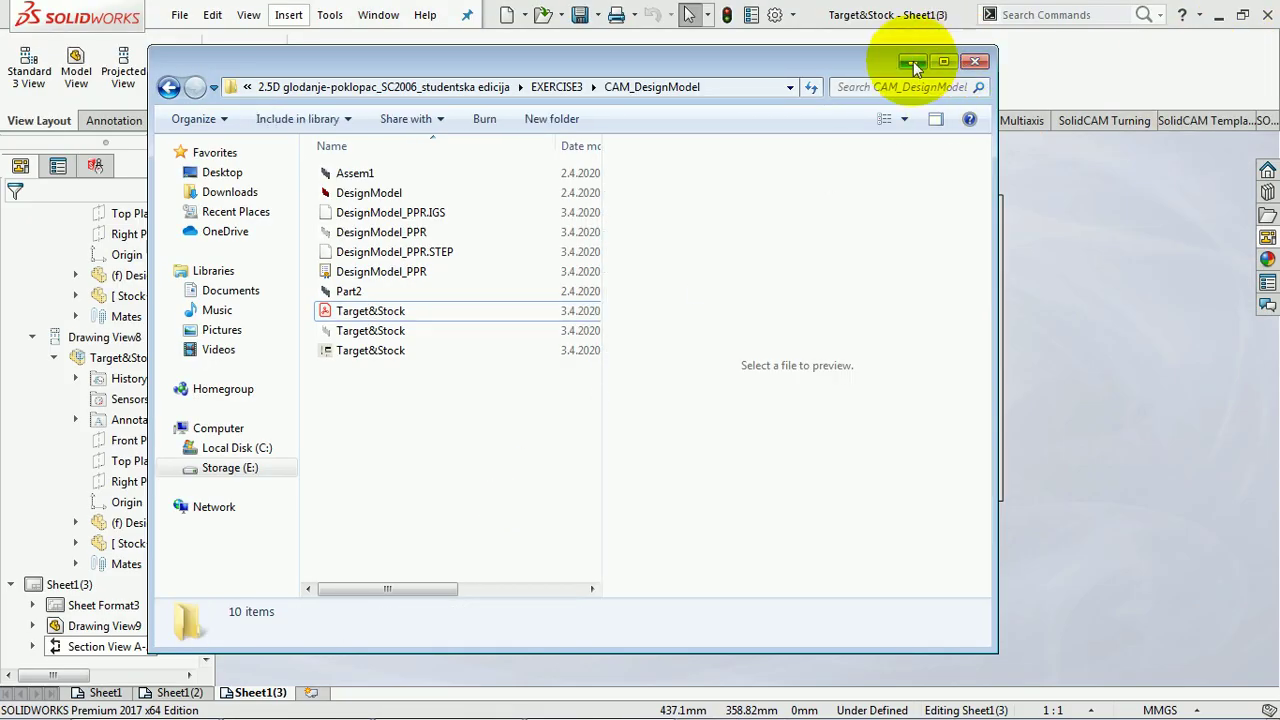
pyautogui.click(912, 62)
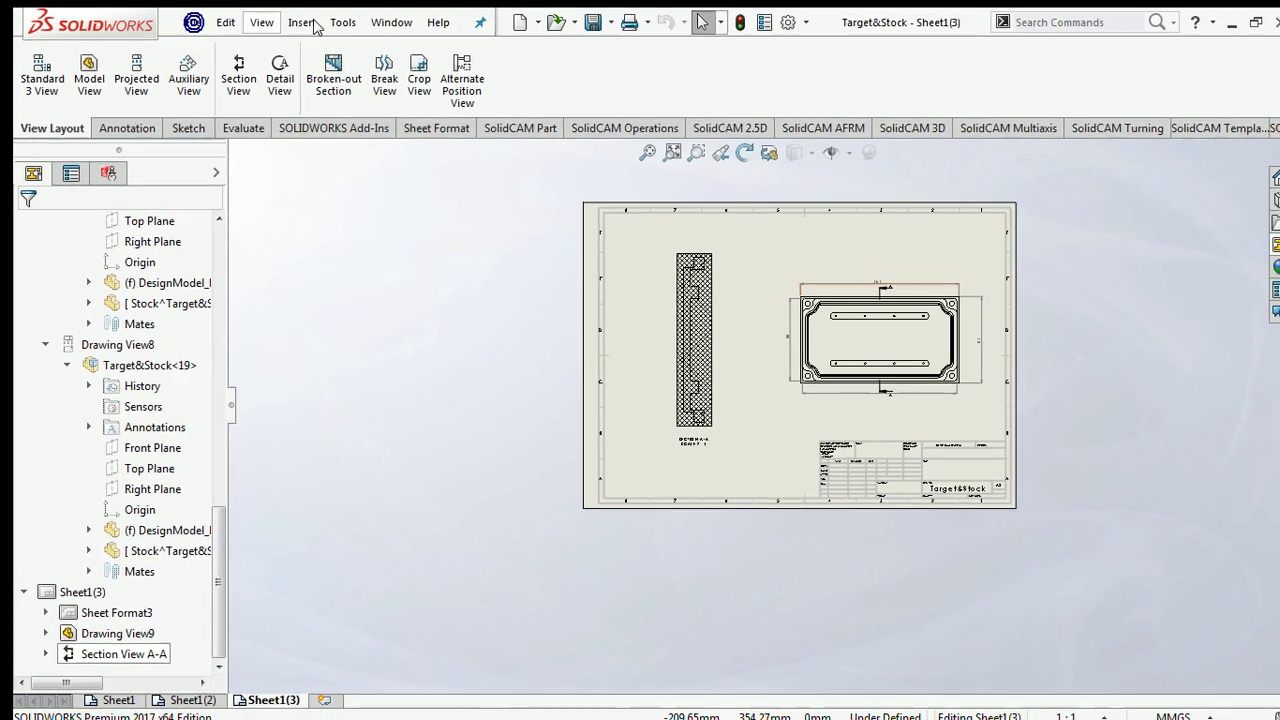
# Step: Switch to the DesignModel_PPR part window and set Pack and Go to save as a zip file
pyautogui.click(375, 14)
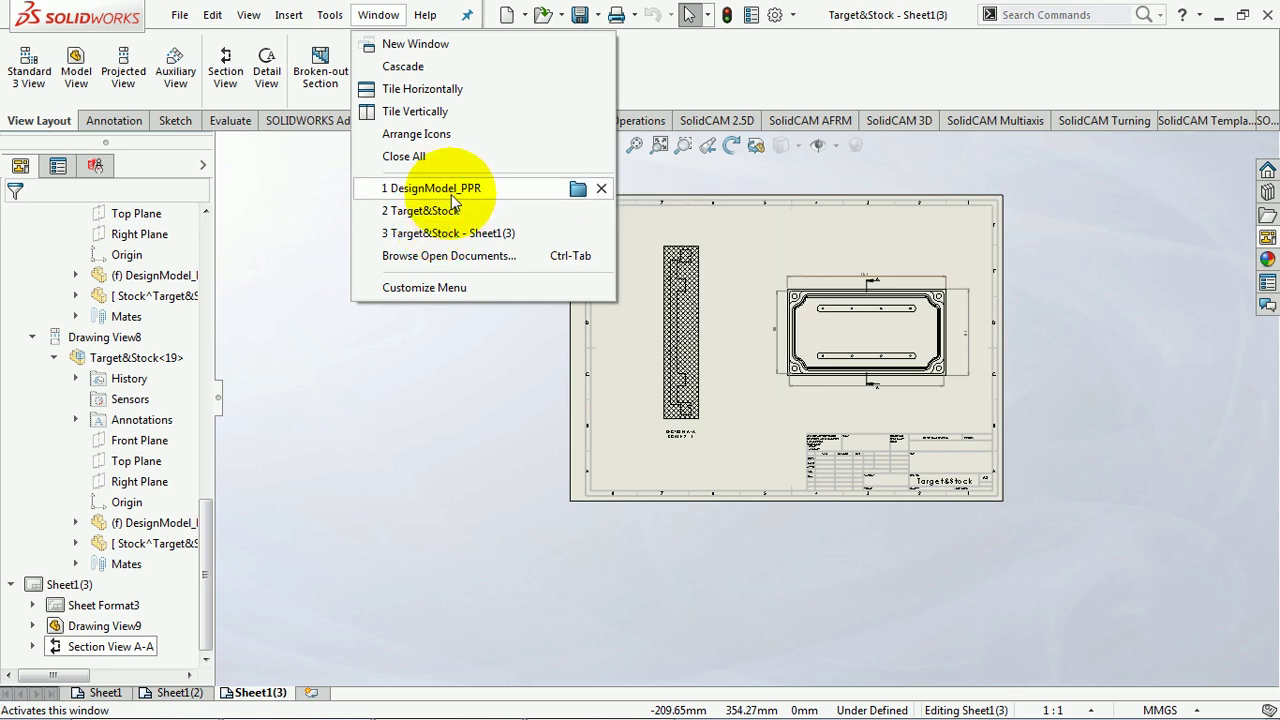
pyautogui.click(455, 193)
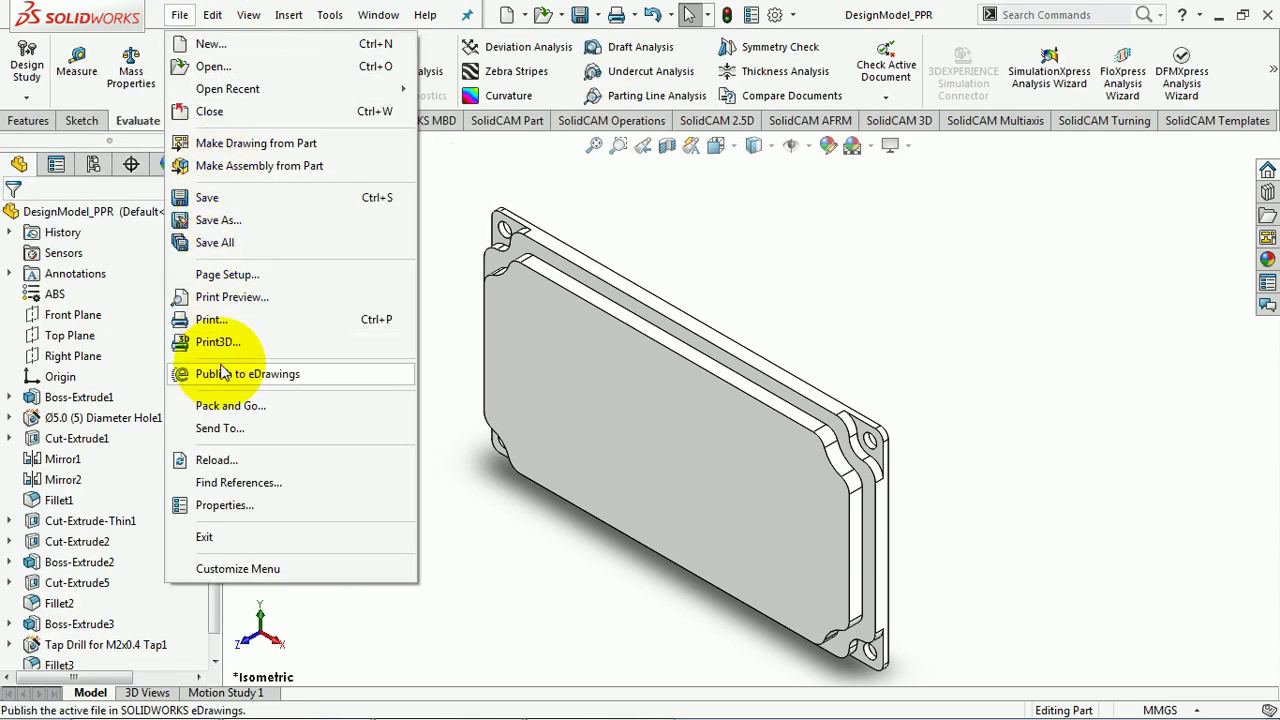
pyautogui.click(232, 405)
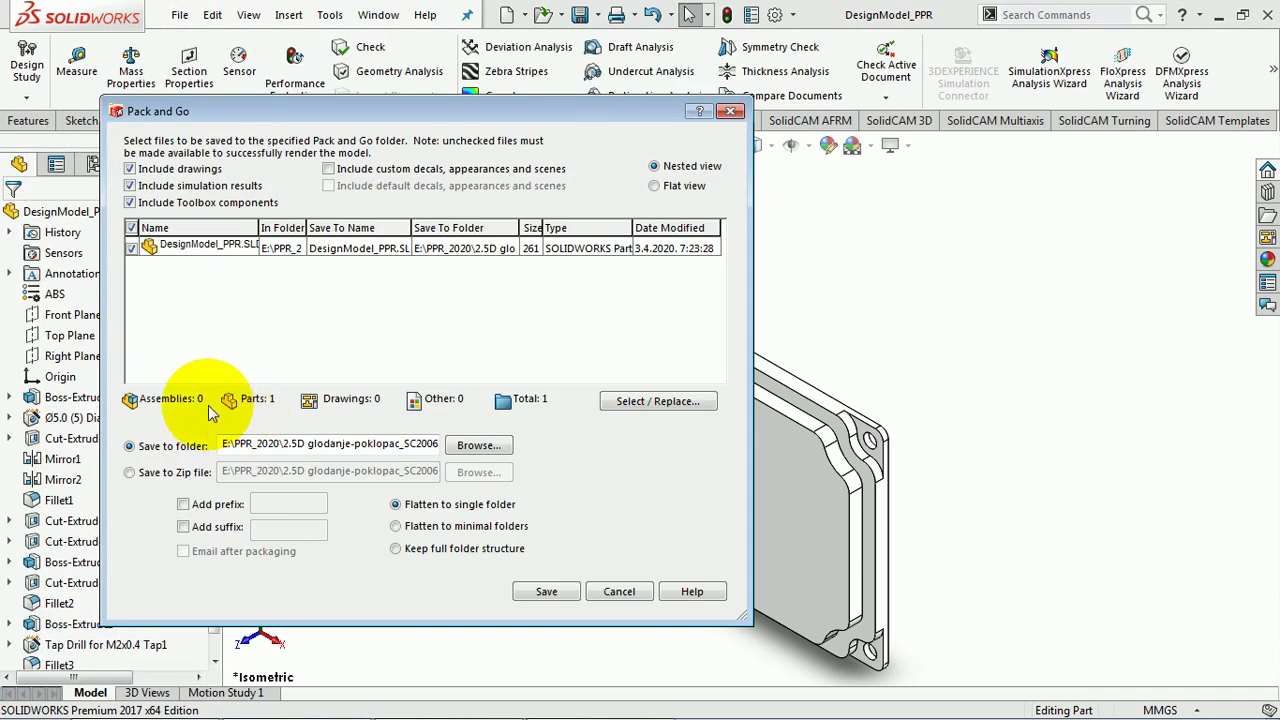
pyautogui.click(180, 474)
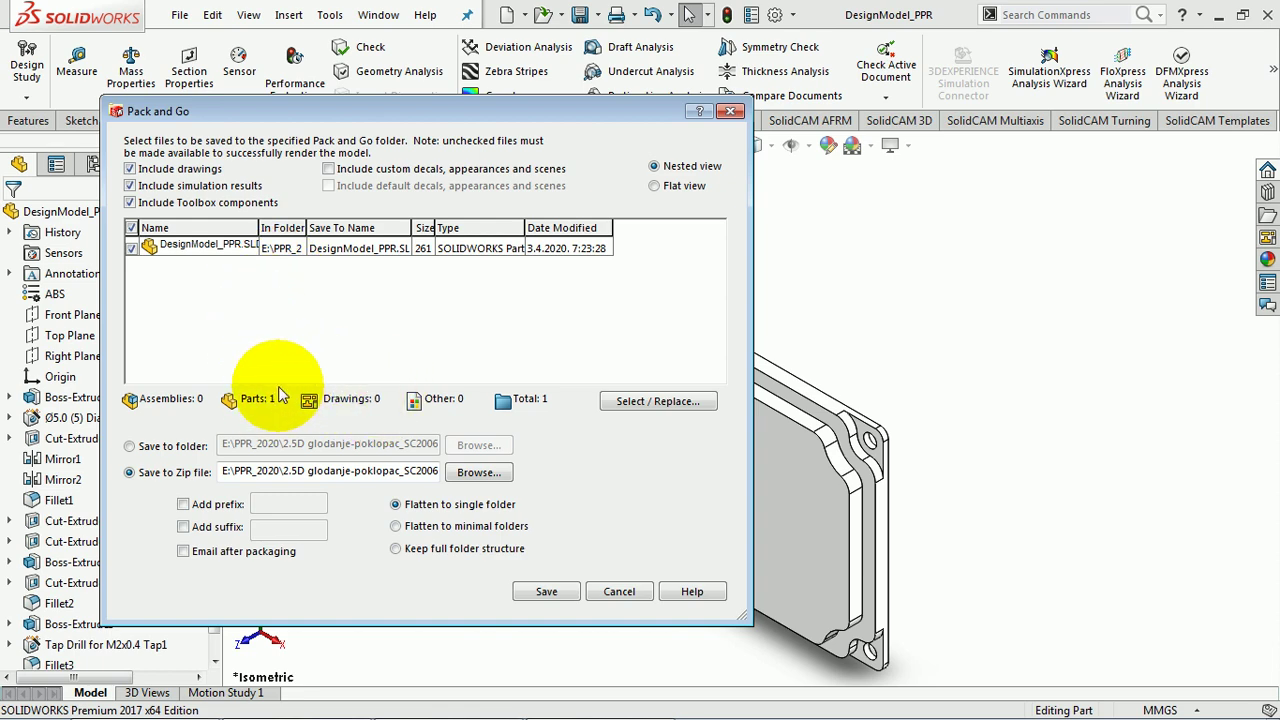
# Step: Cancel packing the part alone and switch to the Target&Stock assembly window
pyautogui.click(619, 591)
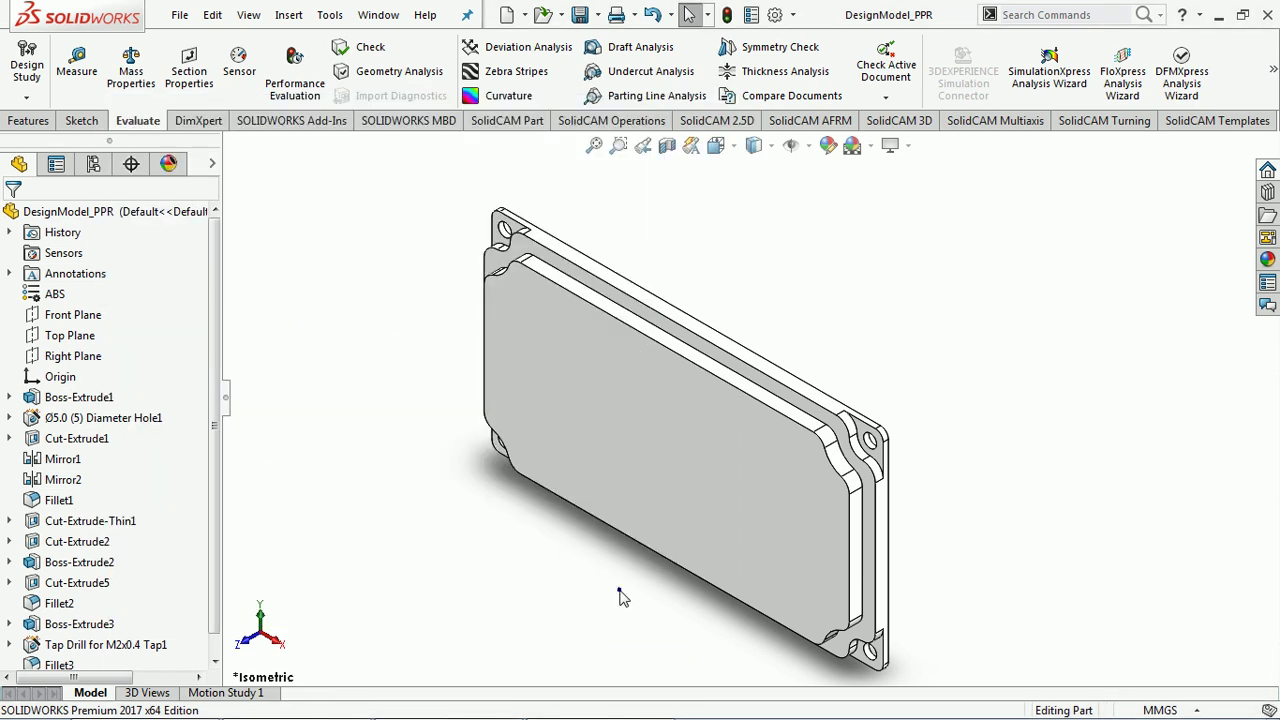
pyautogui.click(380, 15)
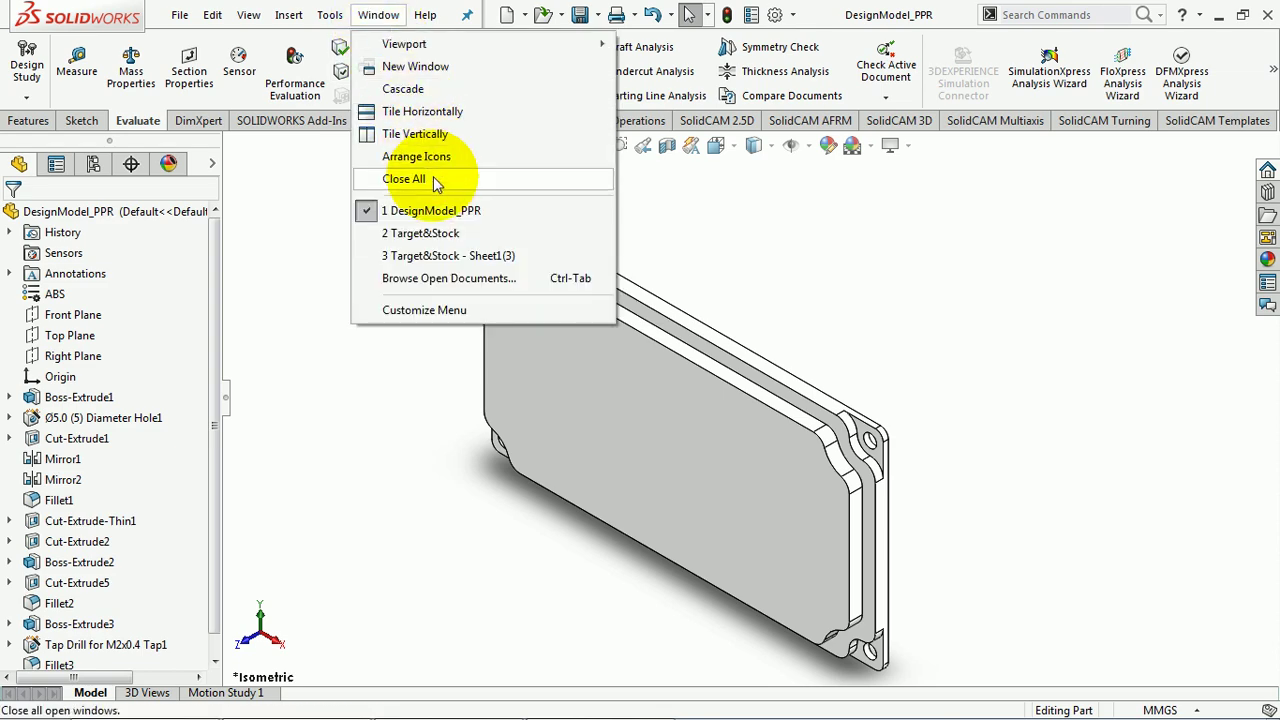
pyautogui.click(440, 256)
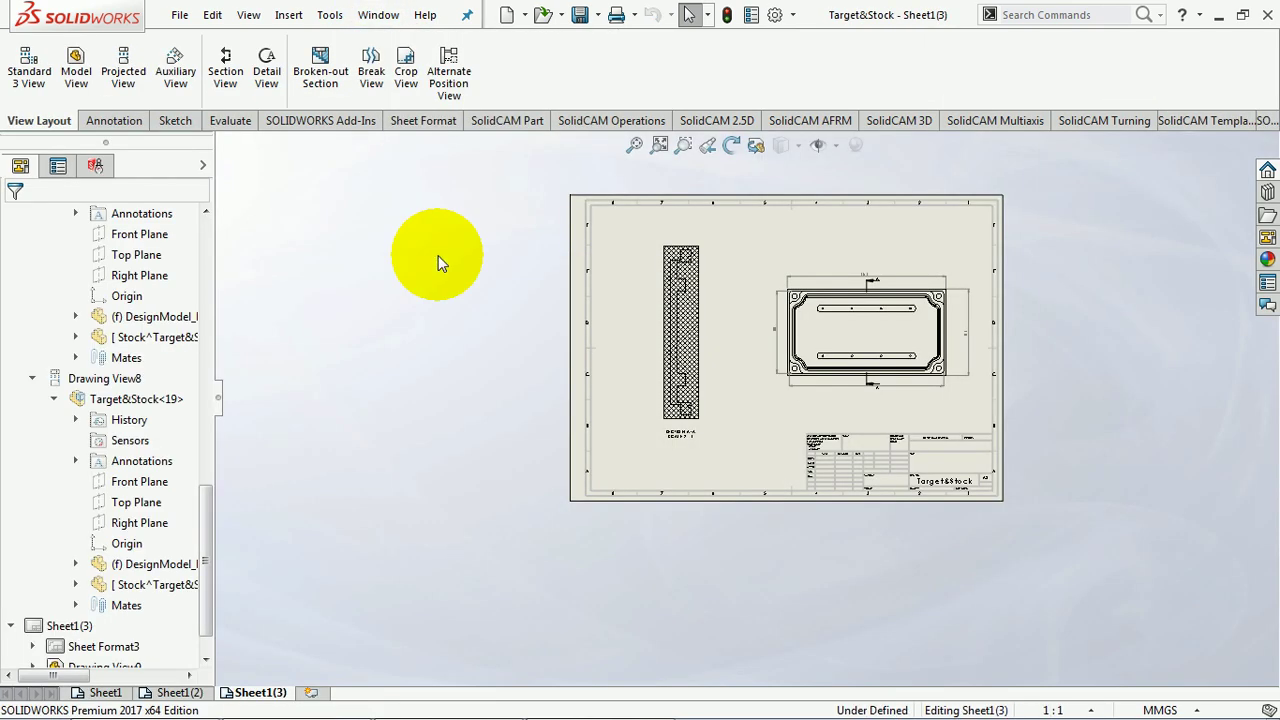
pyautogui.click(378, 15)
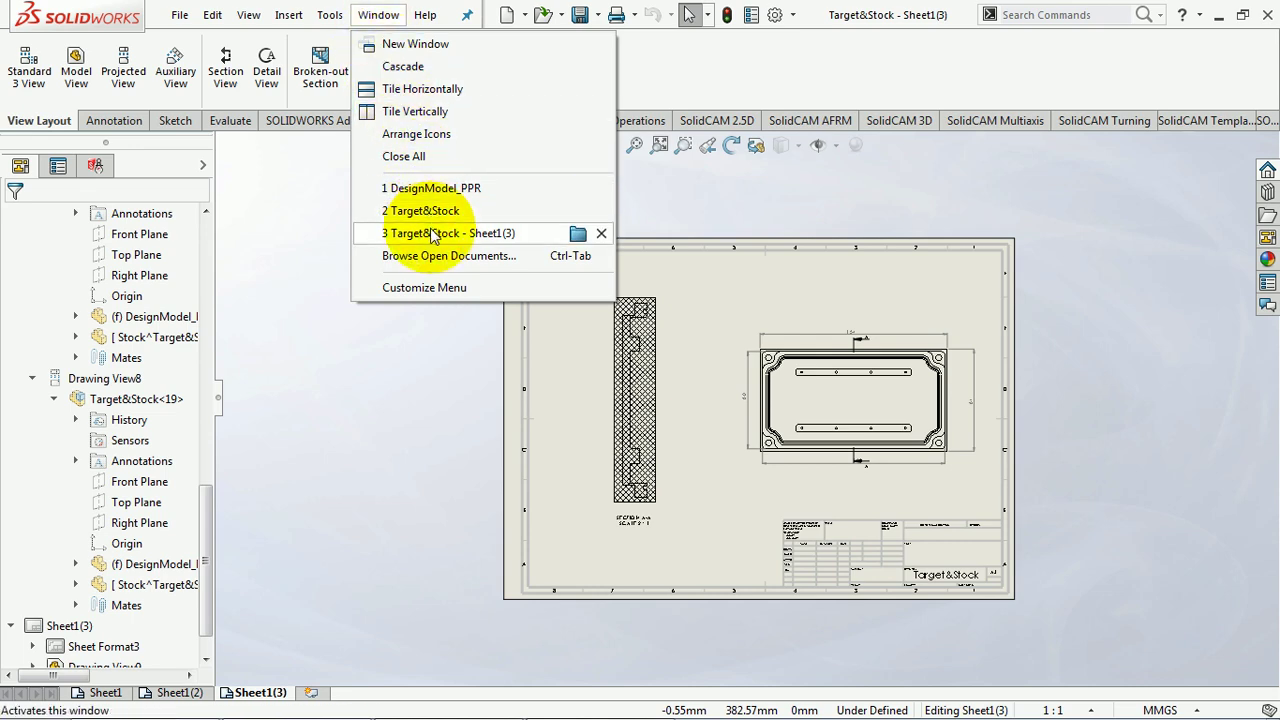
pyautogui.moveTo(425, 211)
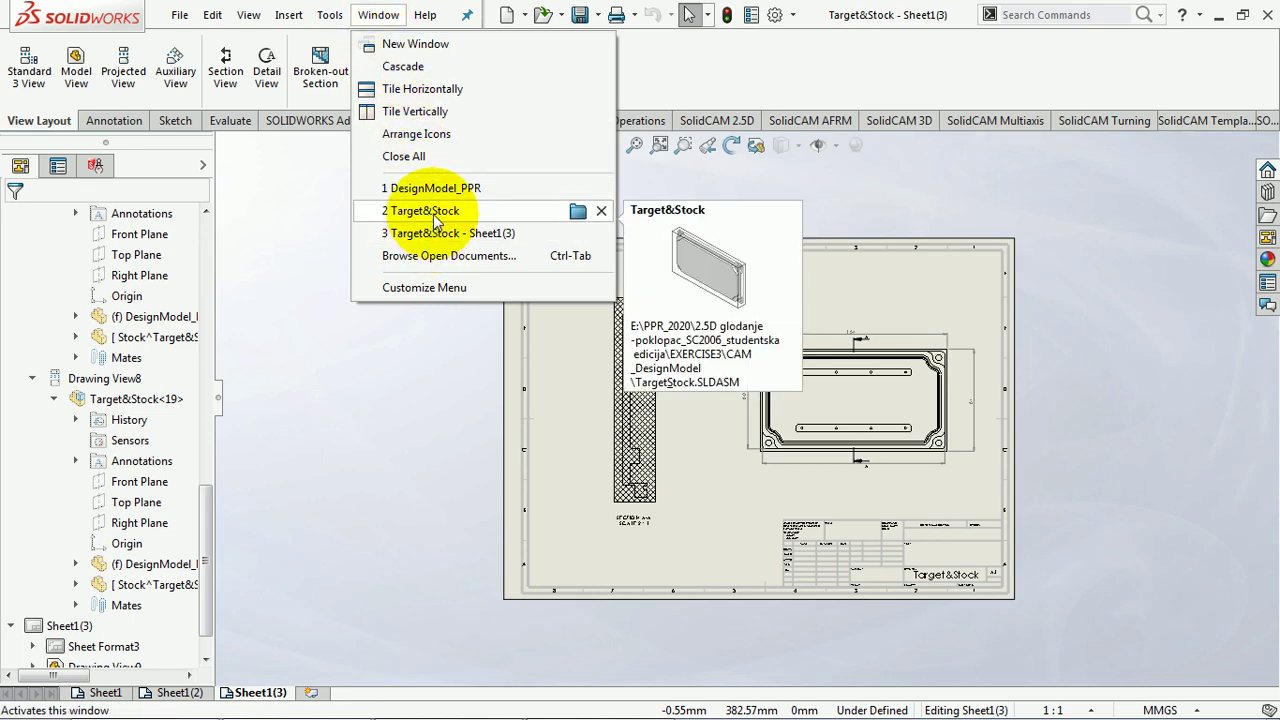
pyautogui.click(433, 214)
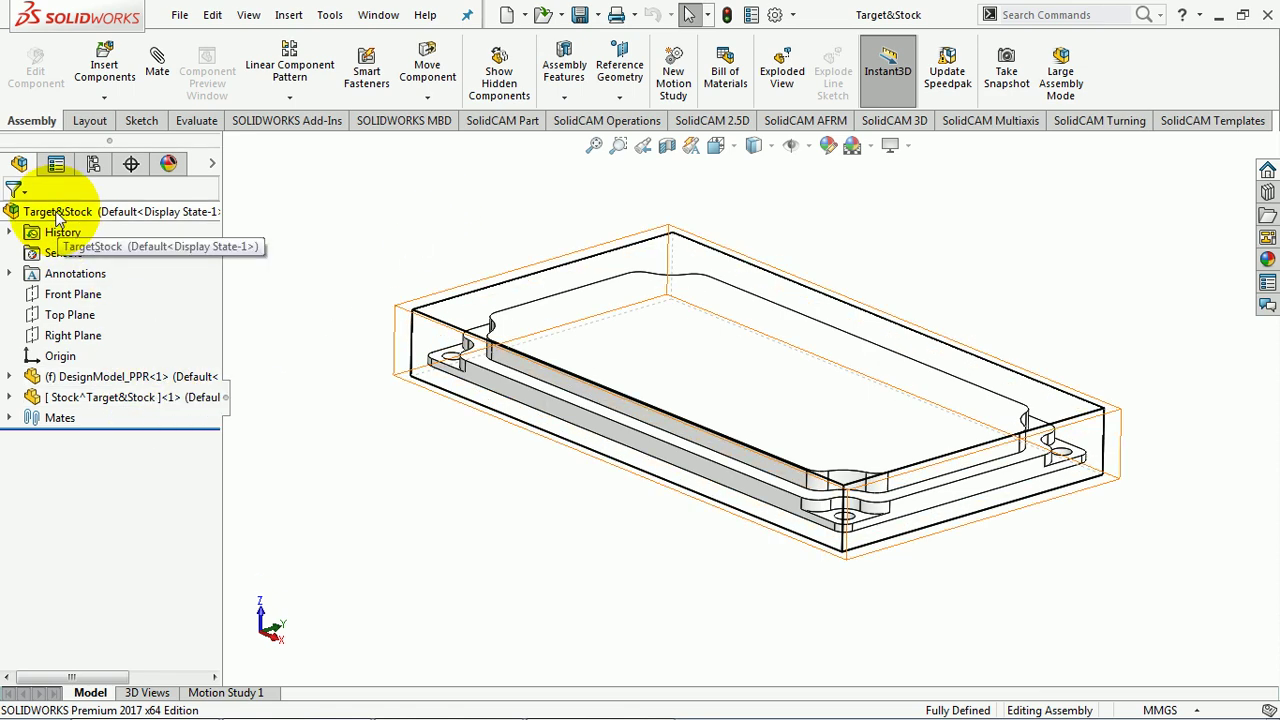
# Step: Launch Pack and Go for the assembly with the Save to Zip file option
pyautogui.click(179, 14)
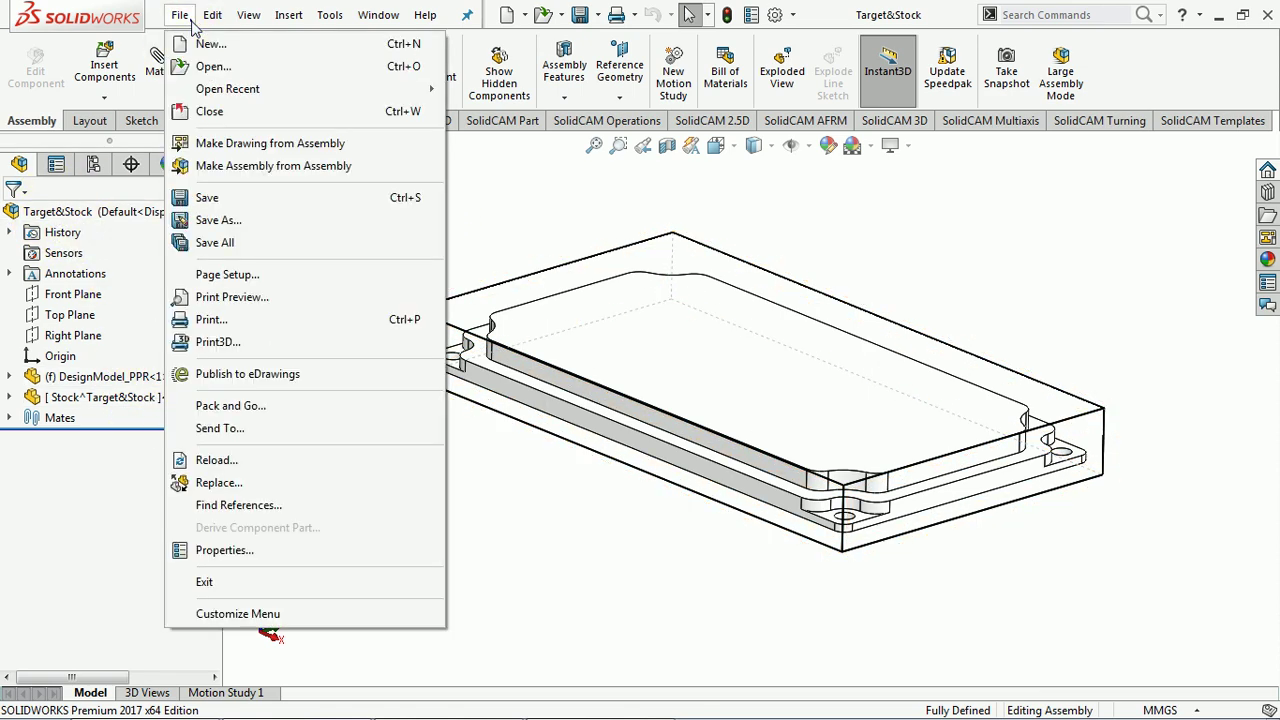
pyautogui.click(232, 406)
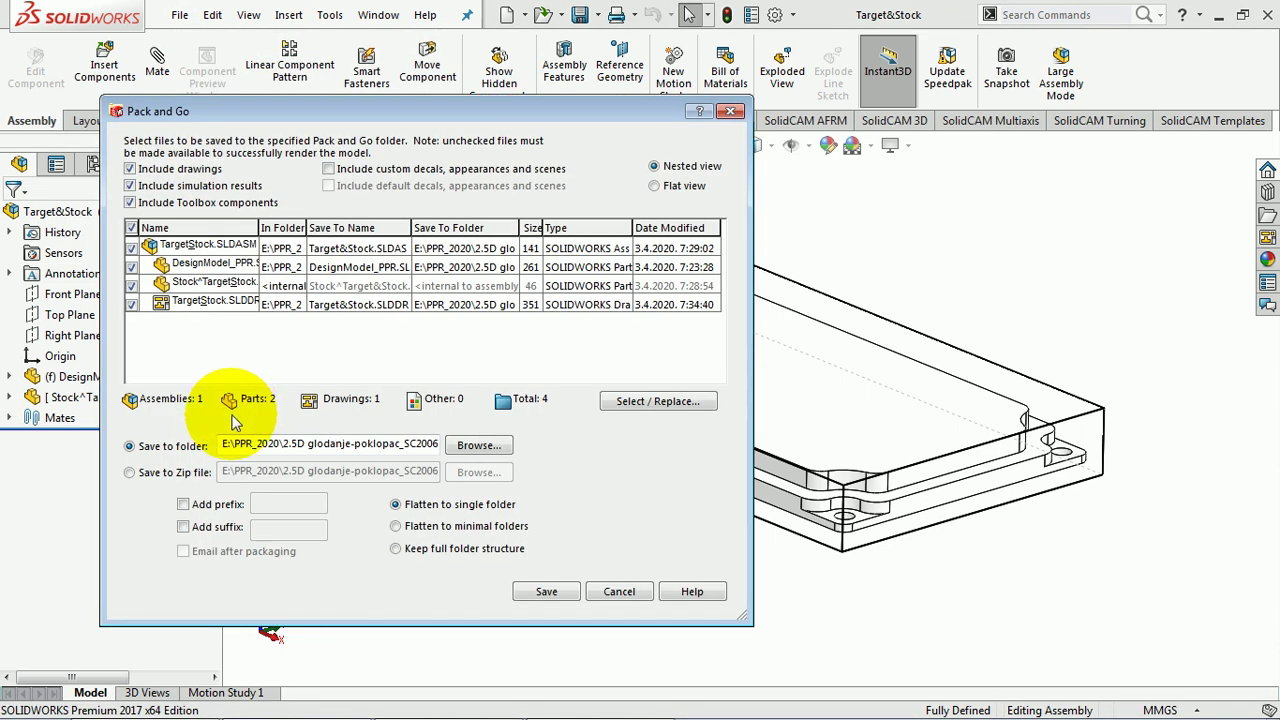
pyautogui.click(198, 475)
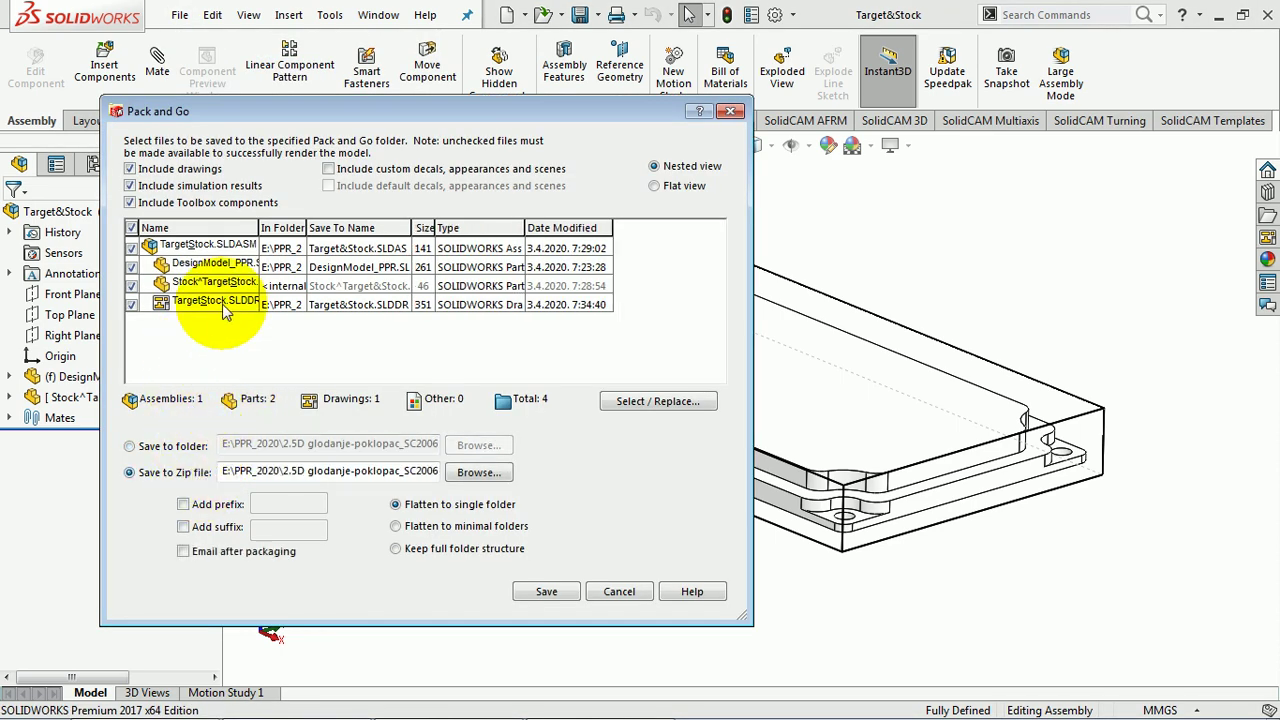
# Step: Browse to E:\PPR_2020\...\EXERCISE3\CAM_DesignModel as the zip destination
pyautogui.click(480, 473)
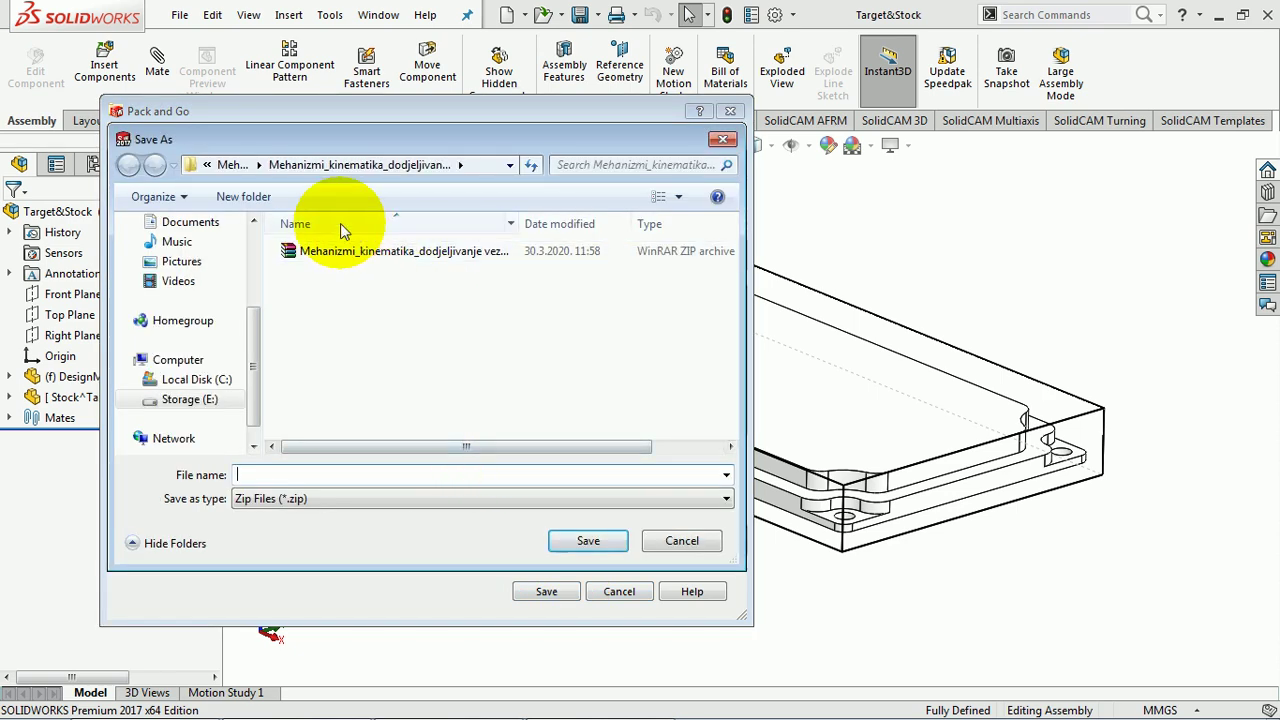
pyautogui.click(230, 165)
pyautogui.hotkey('alt', 'Left')
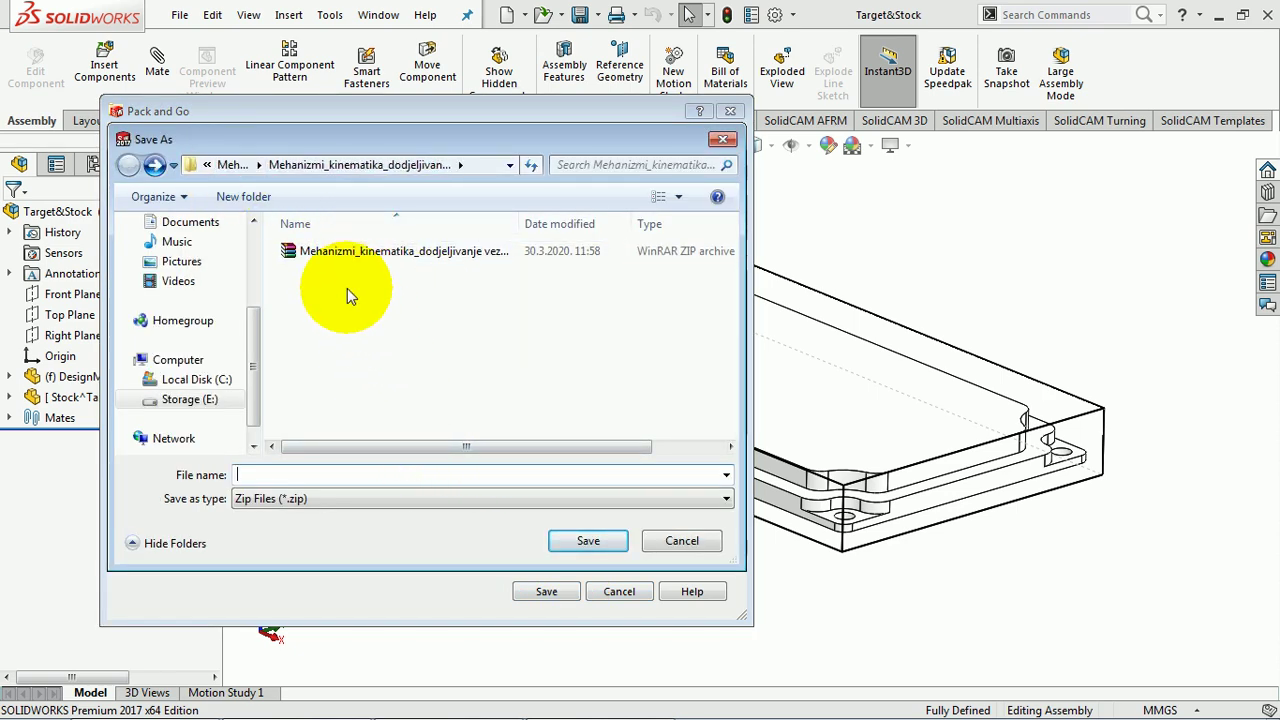
pyautogui.click(240, 165)
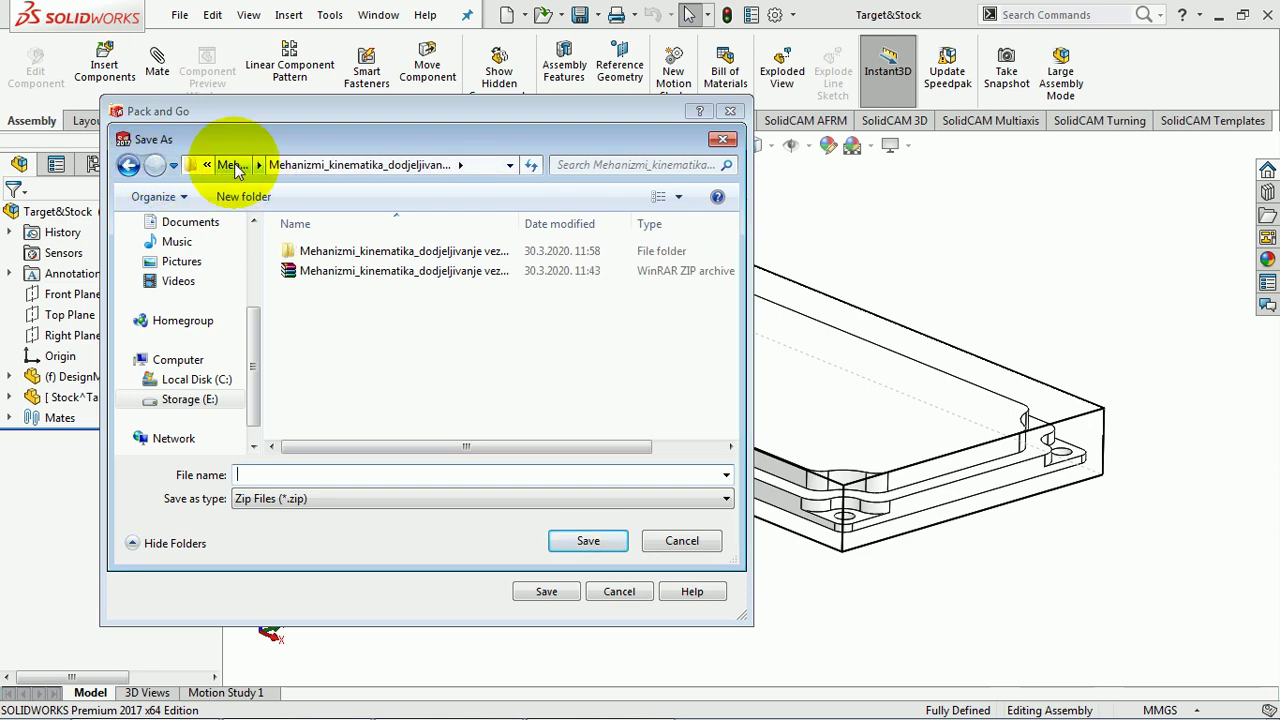
pyautogui.click(206, 165)
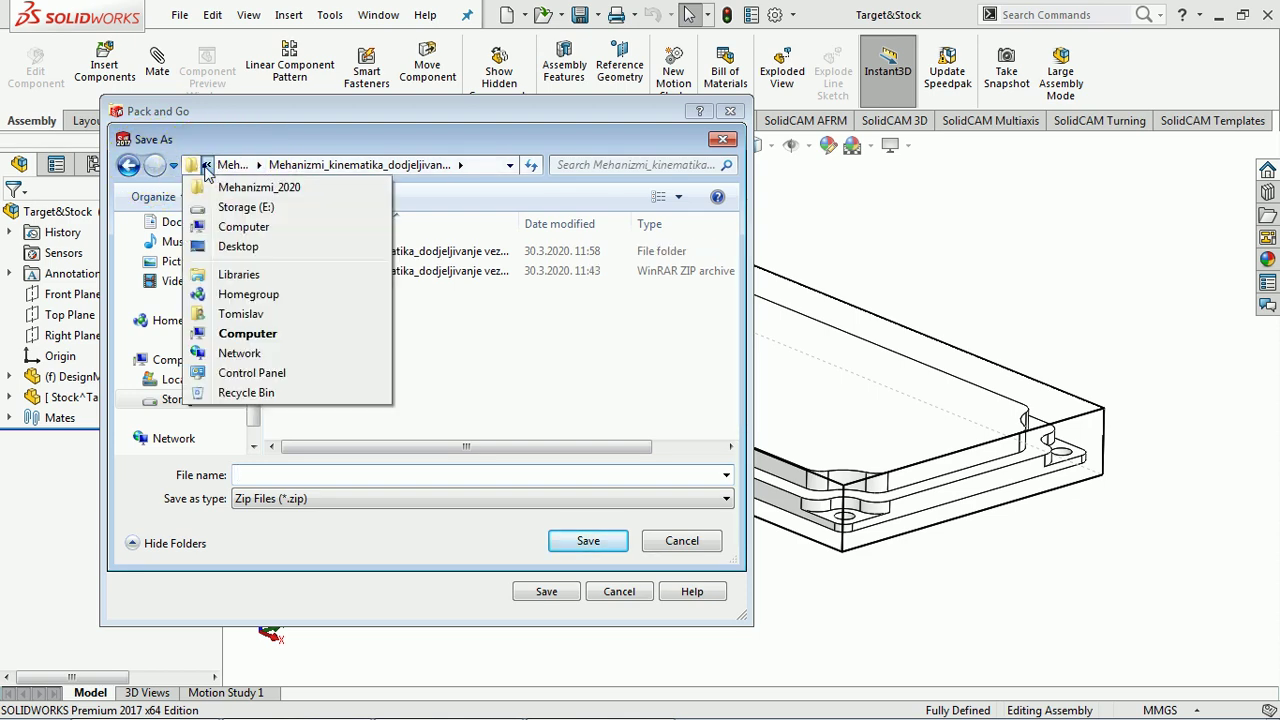
pyautogui.click(247, 207)
pyautogui.click(345, 349)
pyautogui.scroll(-1, 378, 360)
pyautogui.scroll(-1, 378, 360)
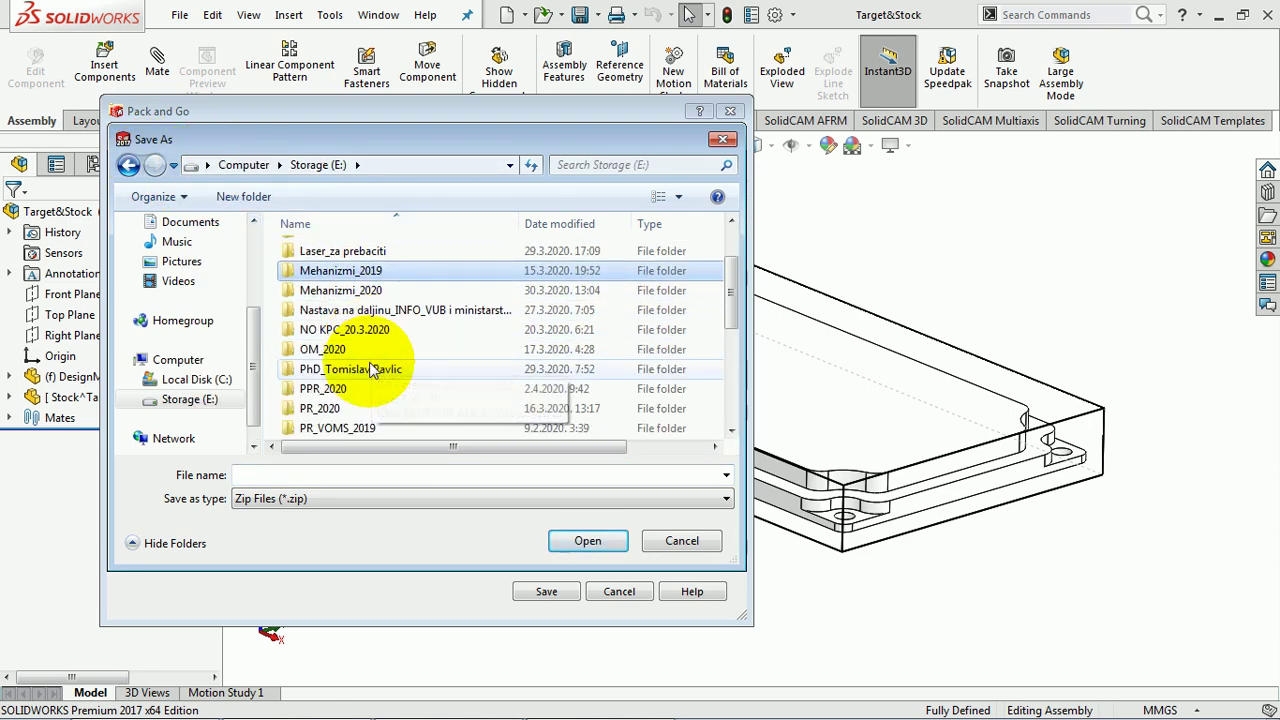
pyautogui.doubleClick(363, 392)
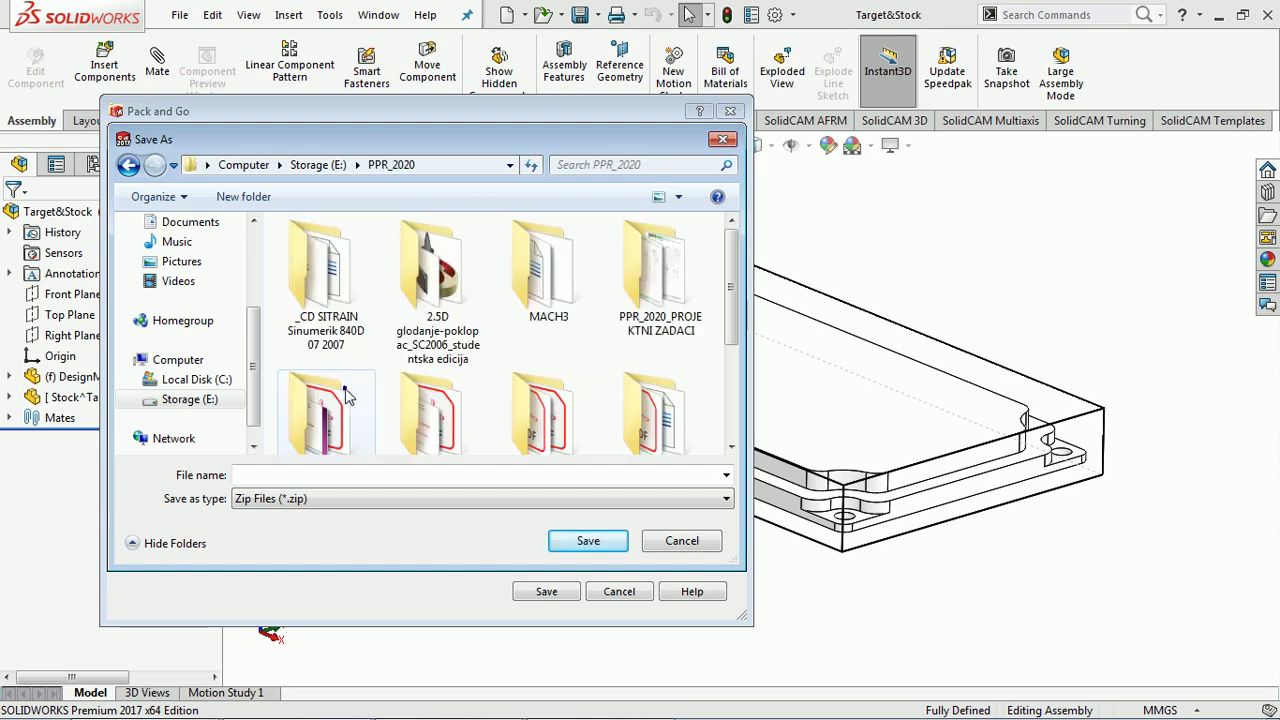
pyautogui.doubleClick(430, 295)
pyautogui.doubleClick(362, 290)
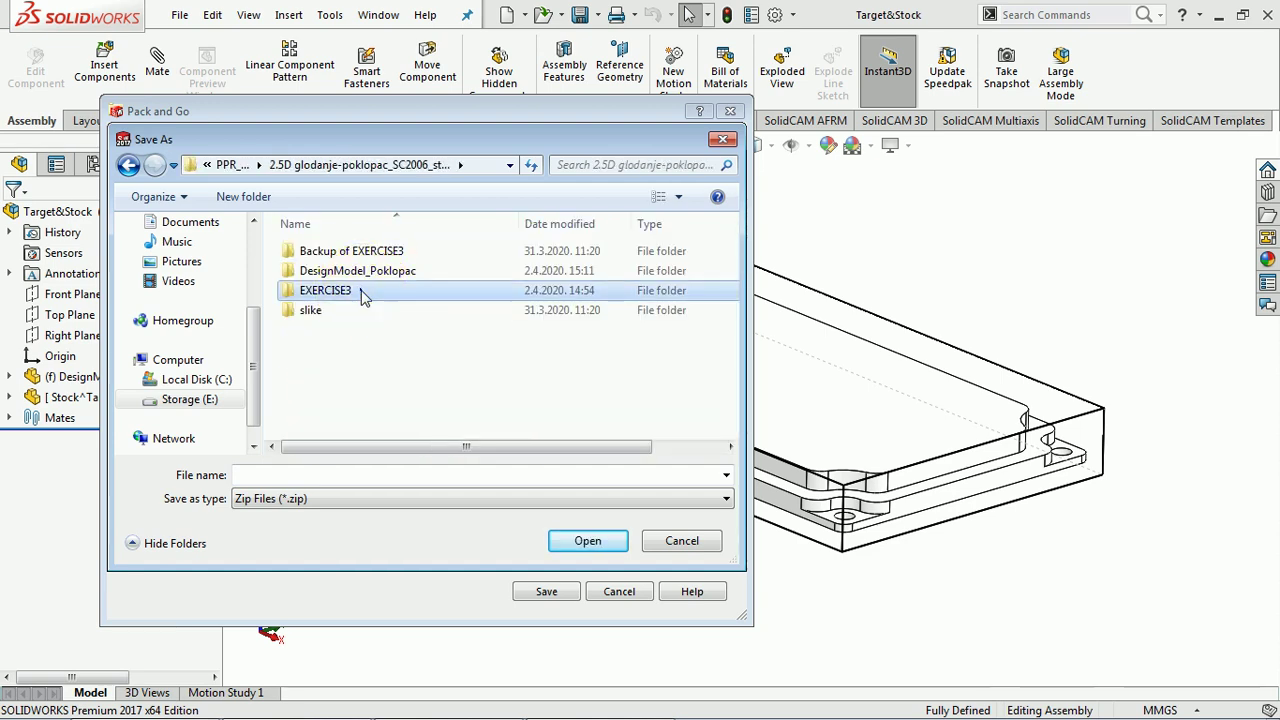
pyautogui.doubleClick(357, 257)
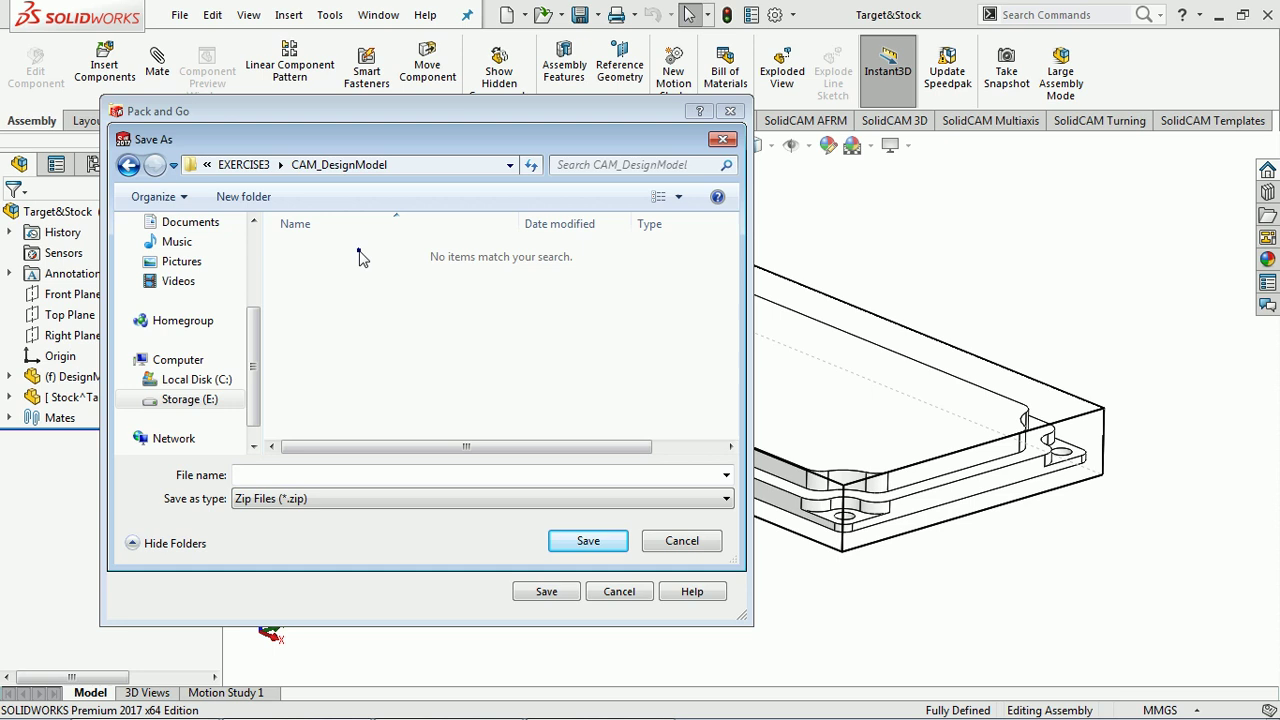
# Step: Name the zip Stock_Target_Drawing_Pdf and create the package
pyautogui.click(296, 472)
pyautogui.write('S')
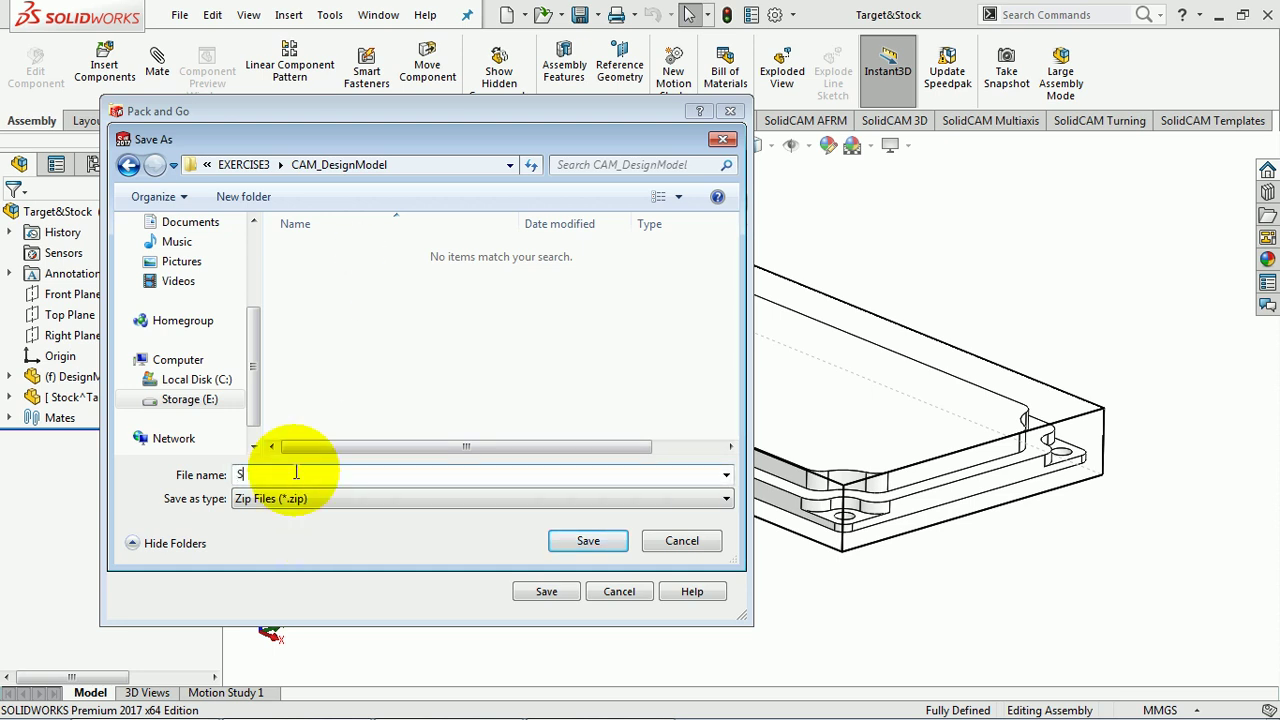
pyautogui.write('tock_Target_Drawing_Pdf')
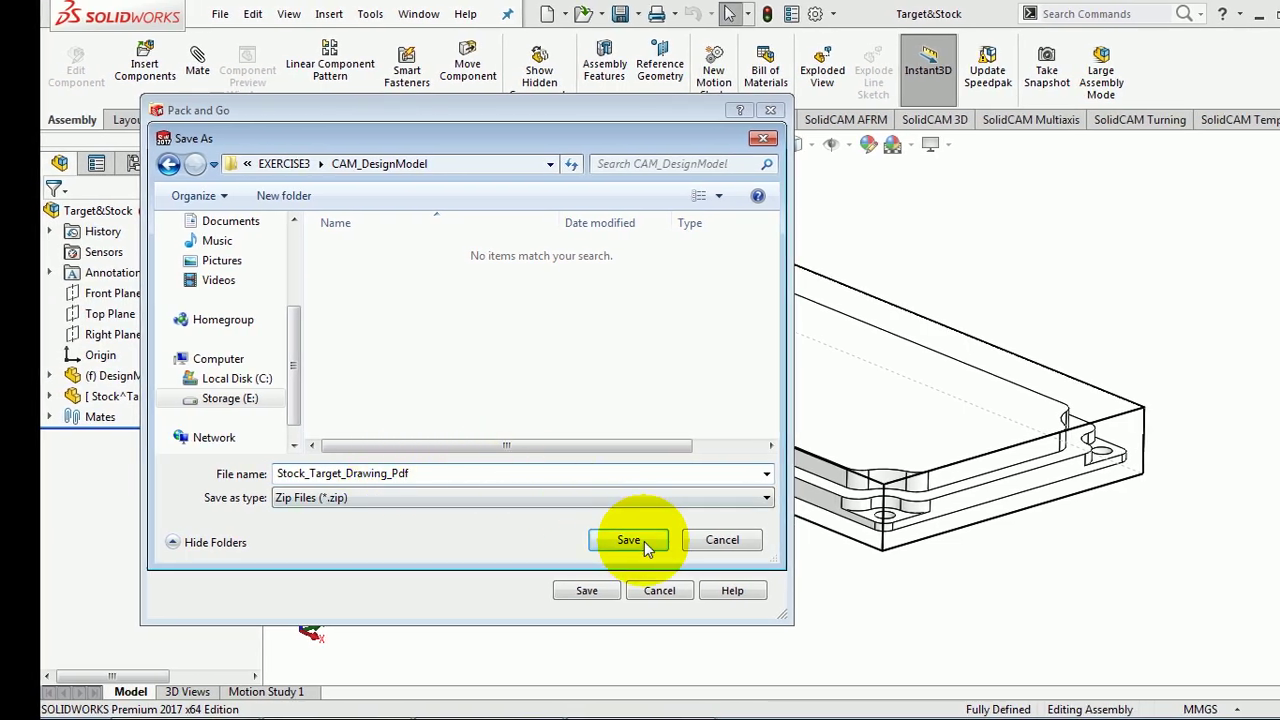
pyautogui.click(602, 541)
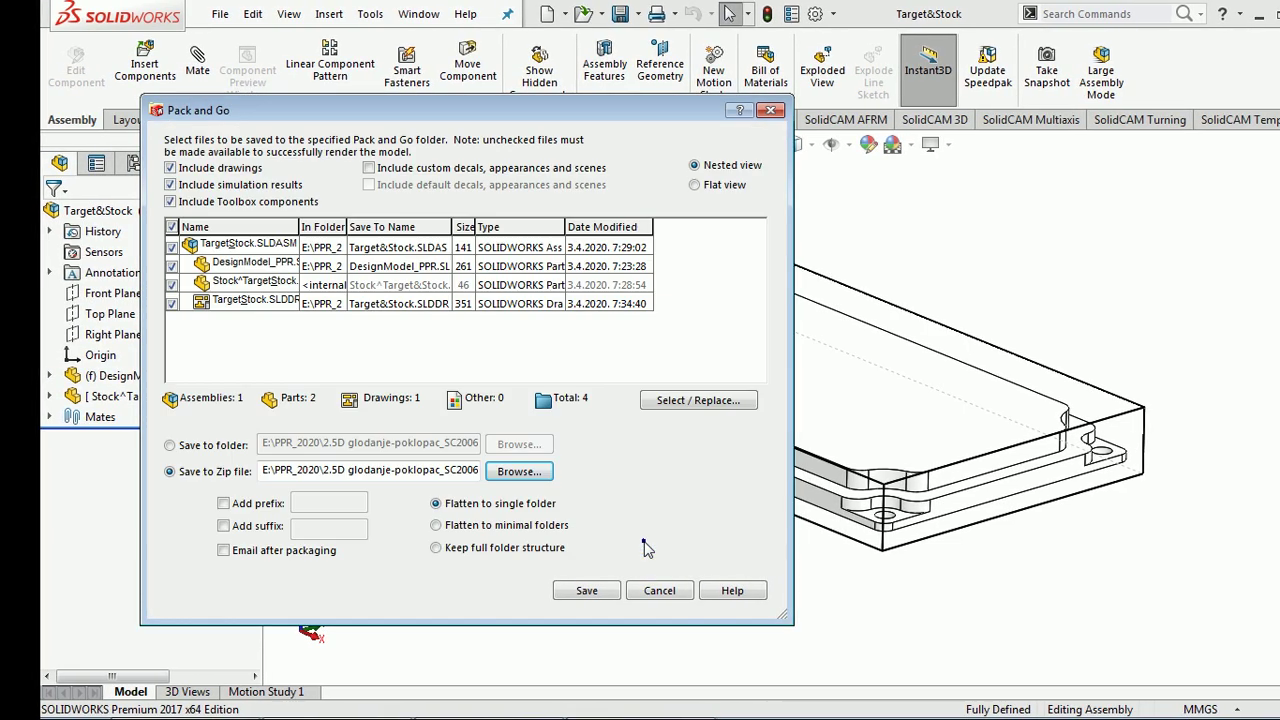
pyautogui.click(590, 590)
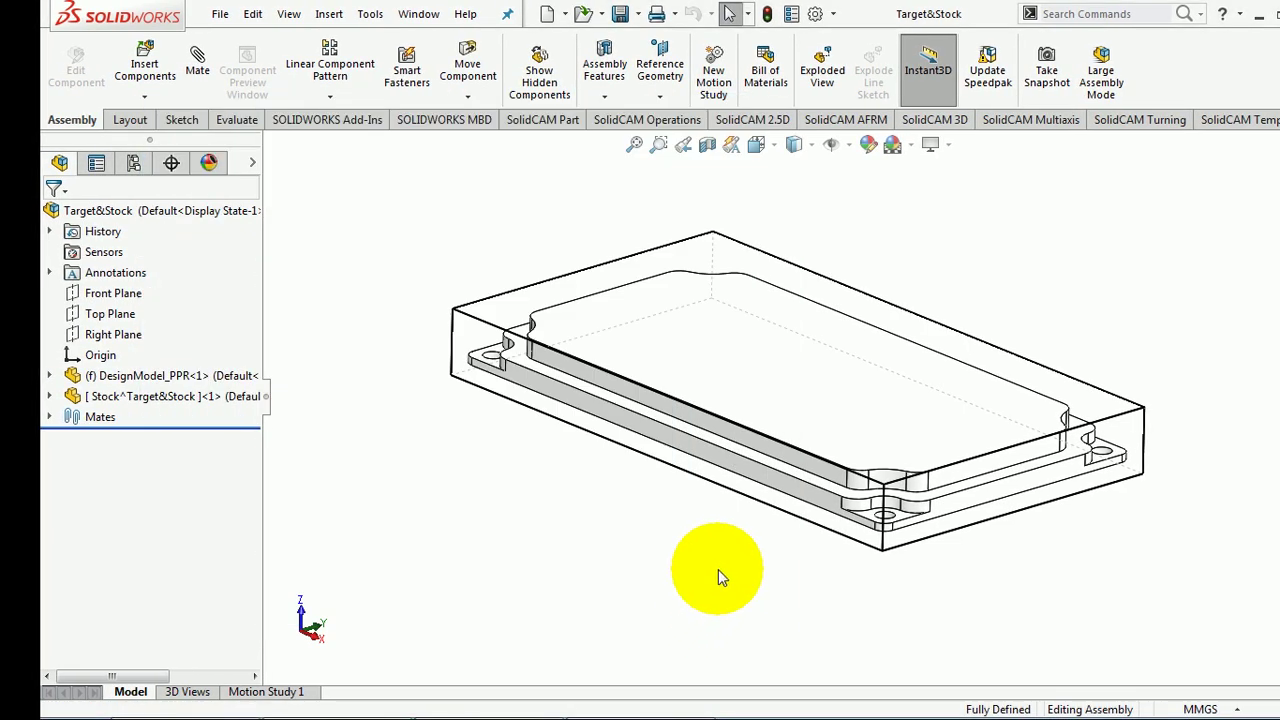